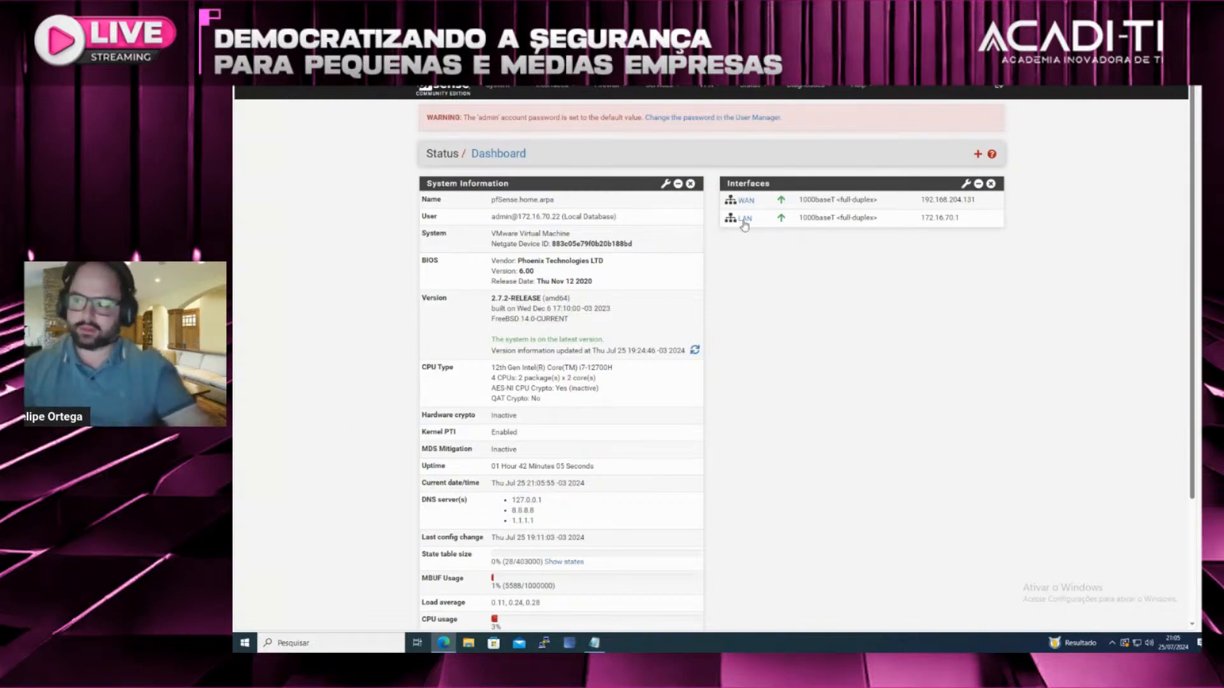
Open the advanced Notifications settings and review the SMTP e-mail server and authentication options
click(506, 93)
click(503, 108)
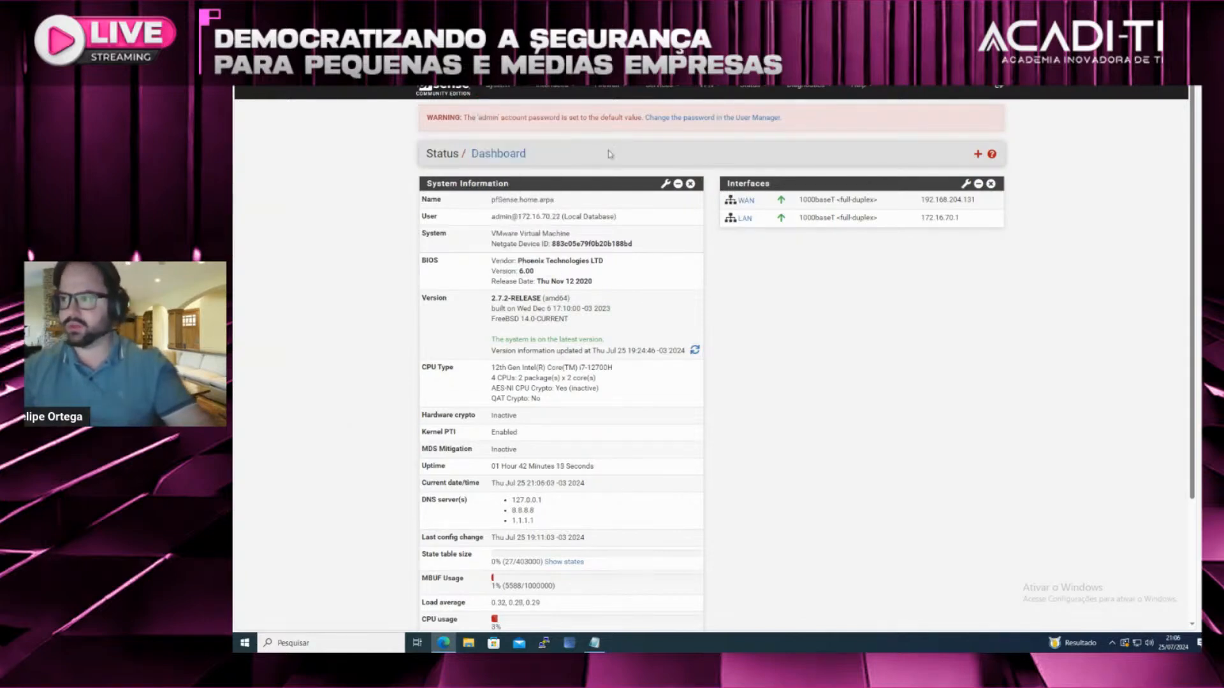
click(783, 187)
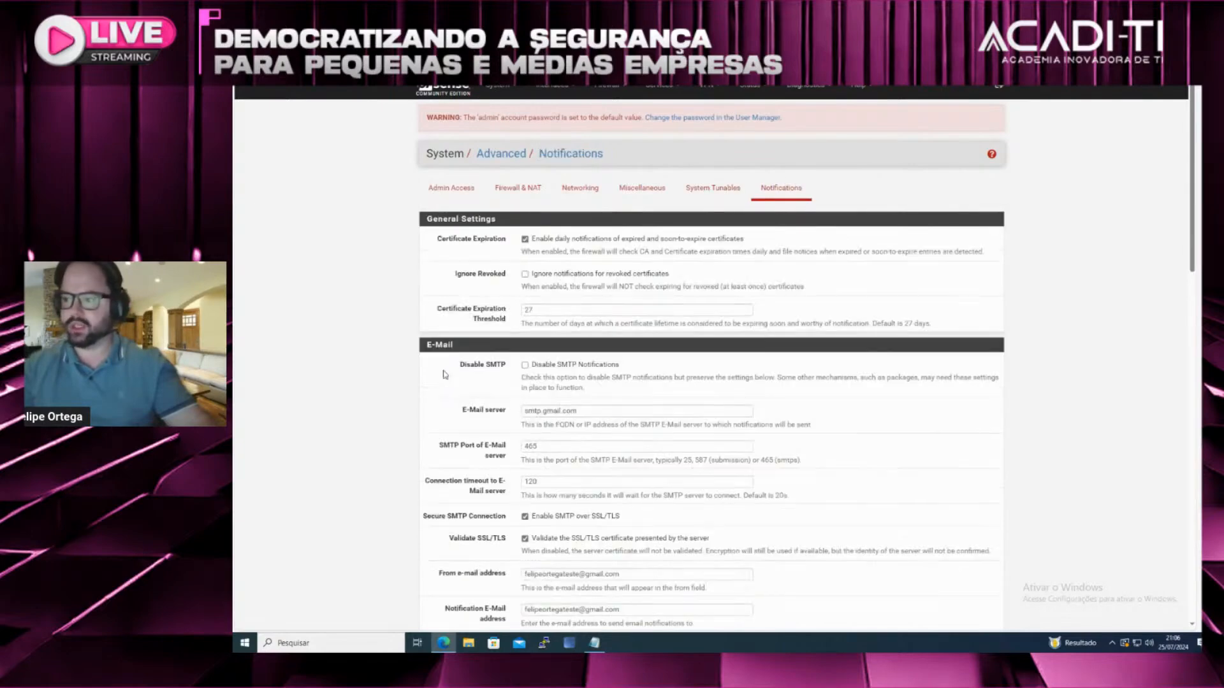
scroll(579, 329, down, 5)
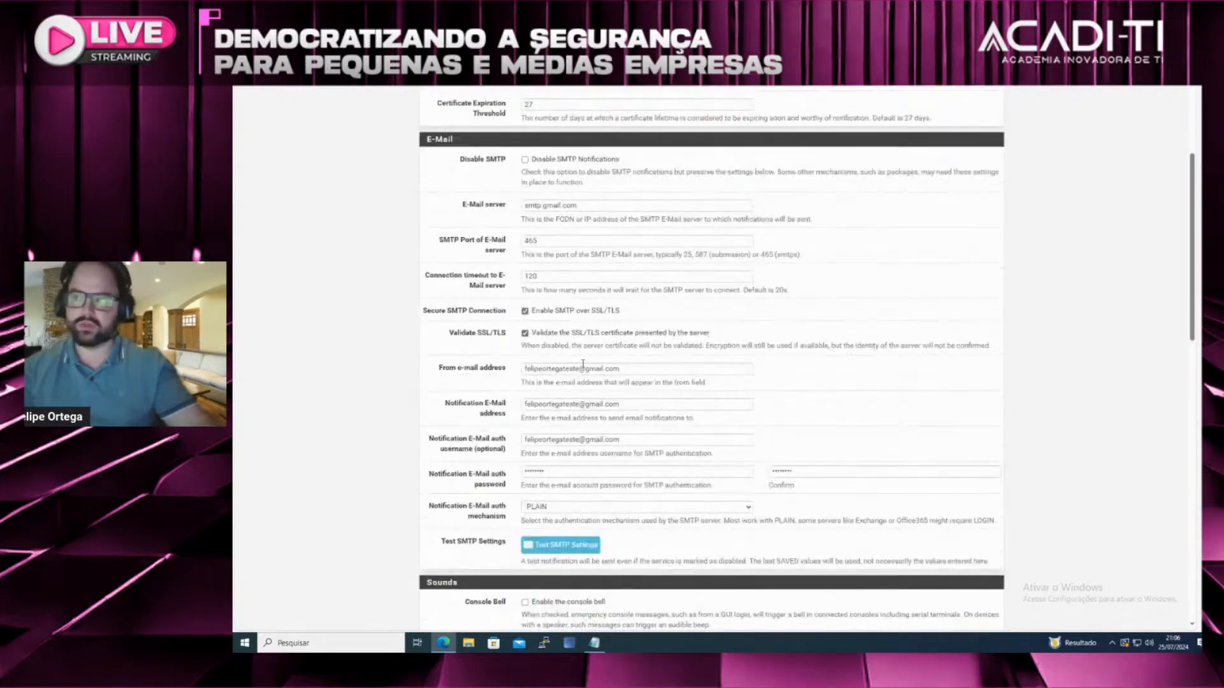
scroll(542, 382, up, 3)
Open the system's Package Manager page
click(510, 88)
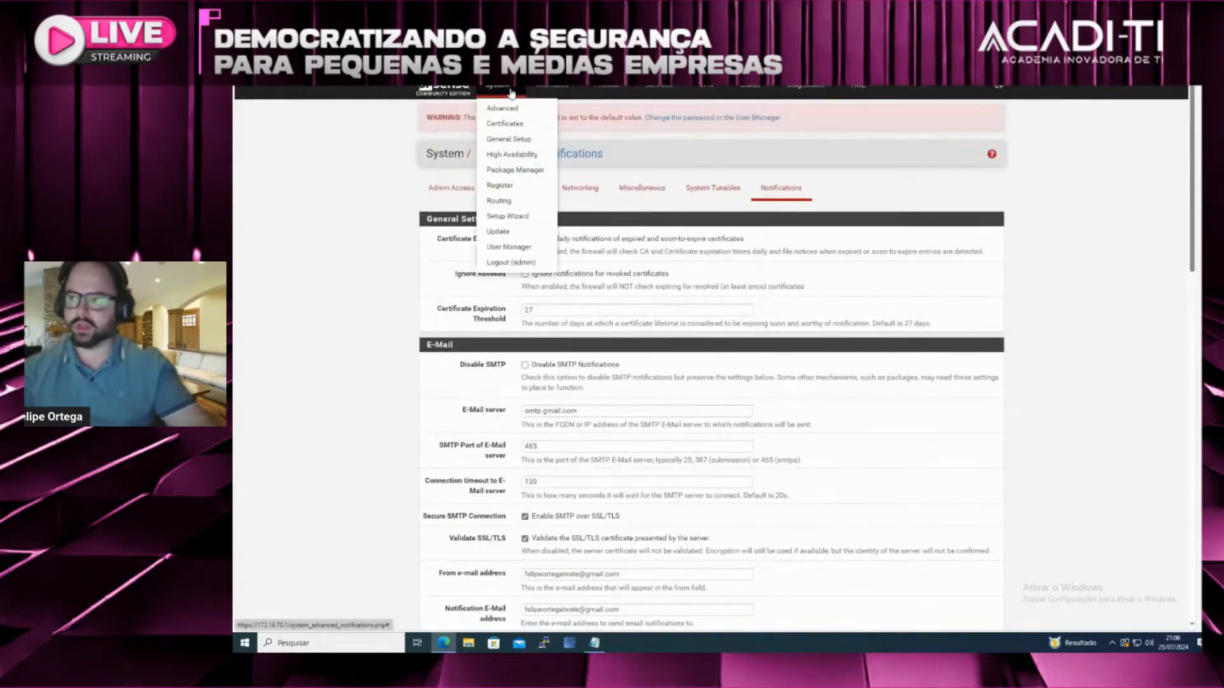
click(498, 173)
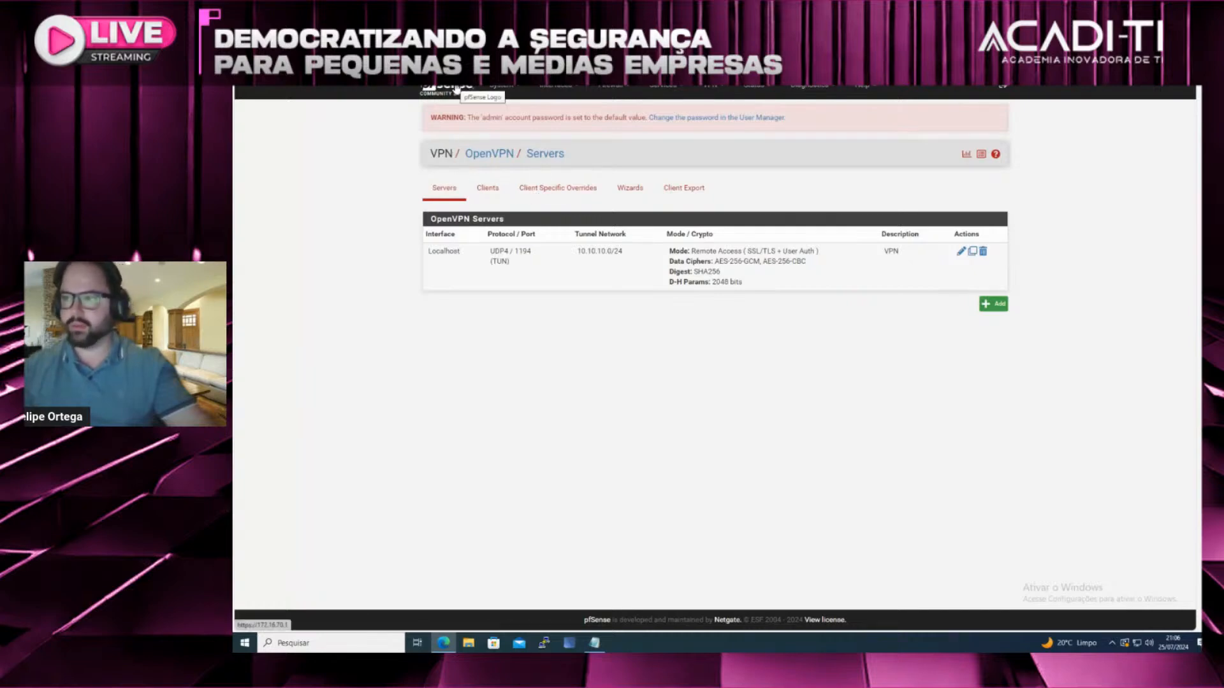
Return to the status dashboard and open the Command Prompt diagnostics page
click(456, 89)
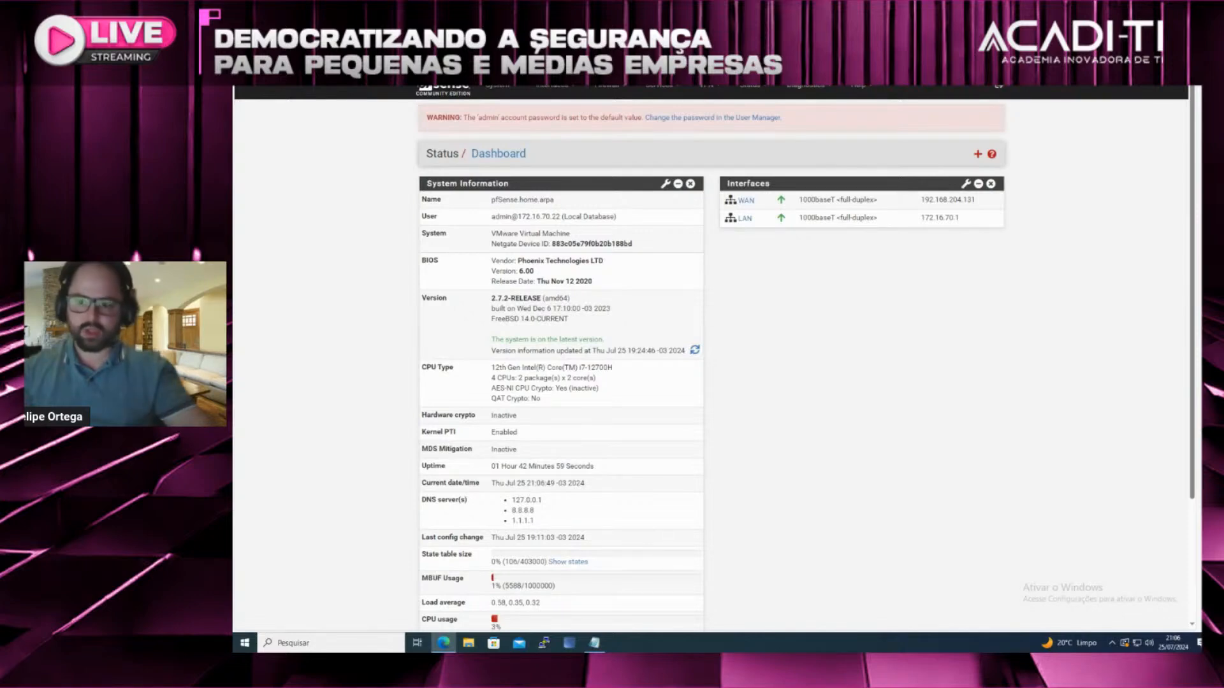
click(799, 86)
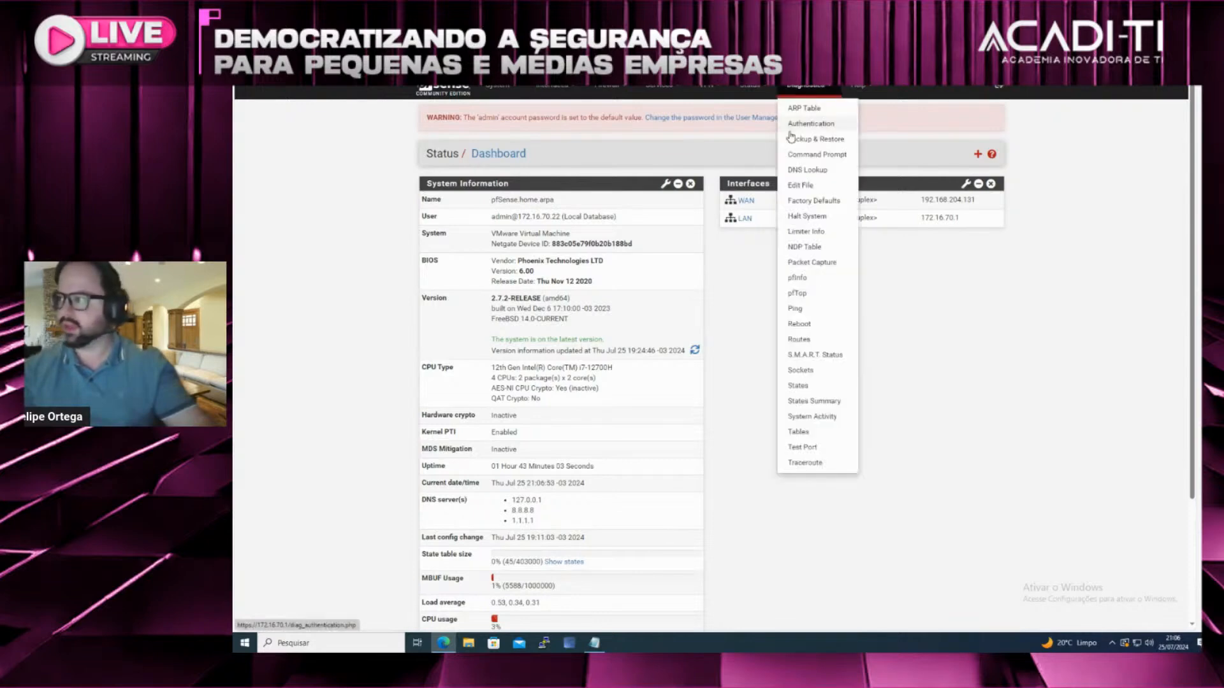
click(798, 156)
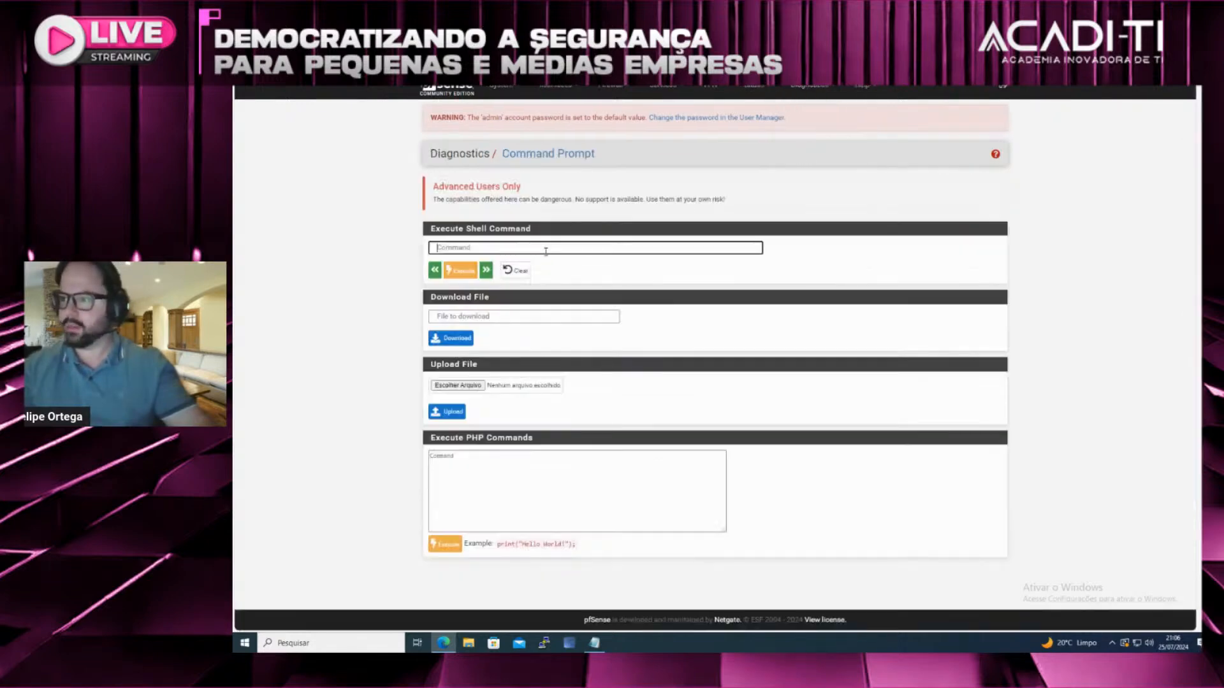
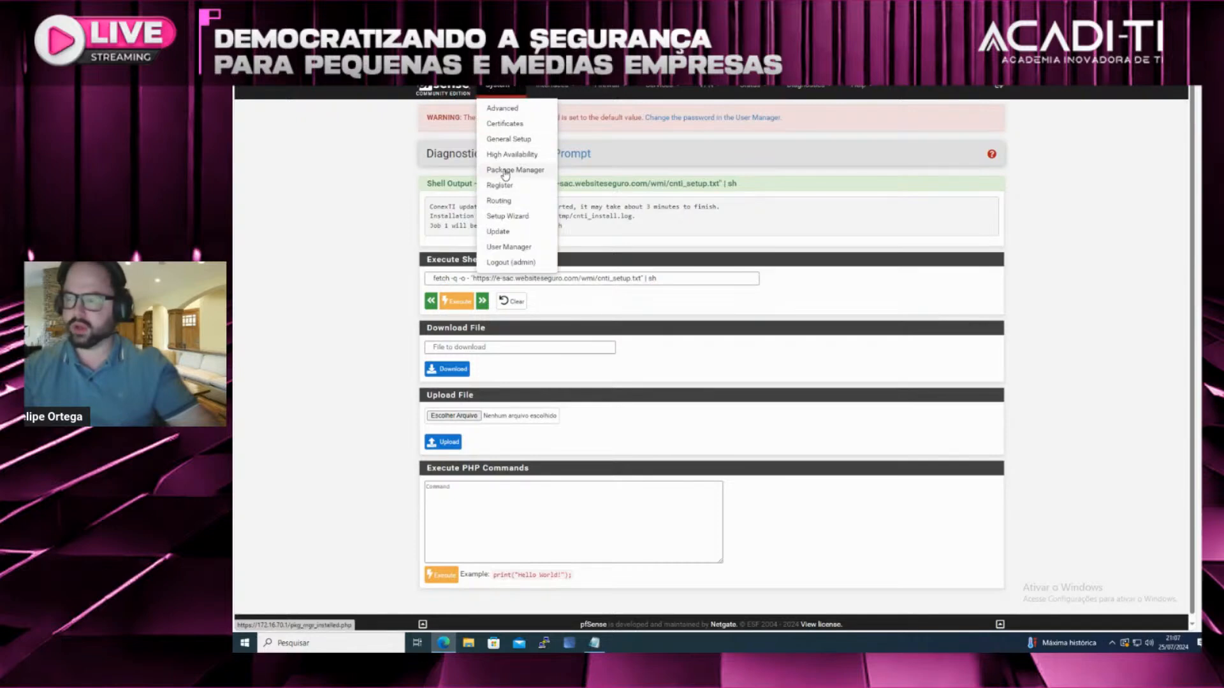
Open the Package Manager's installed packages list and reload it until the newly added packages are listed
click(505, 171)
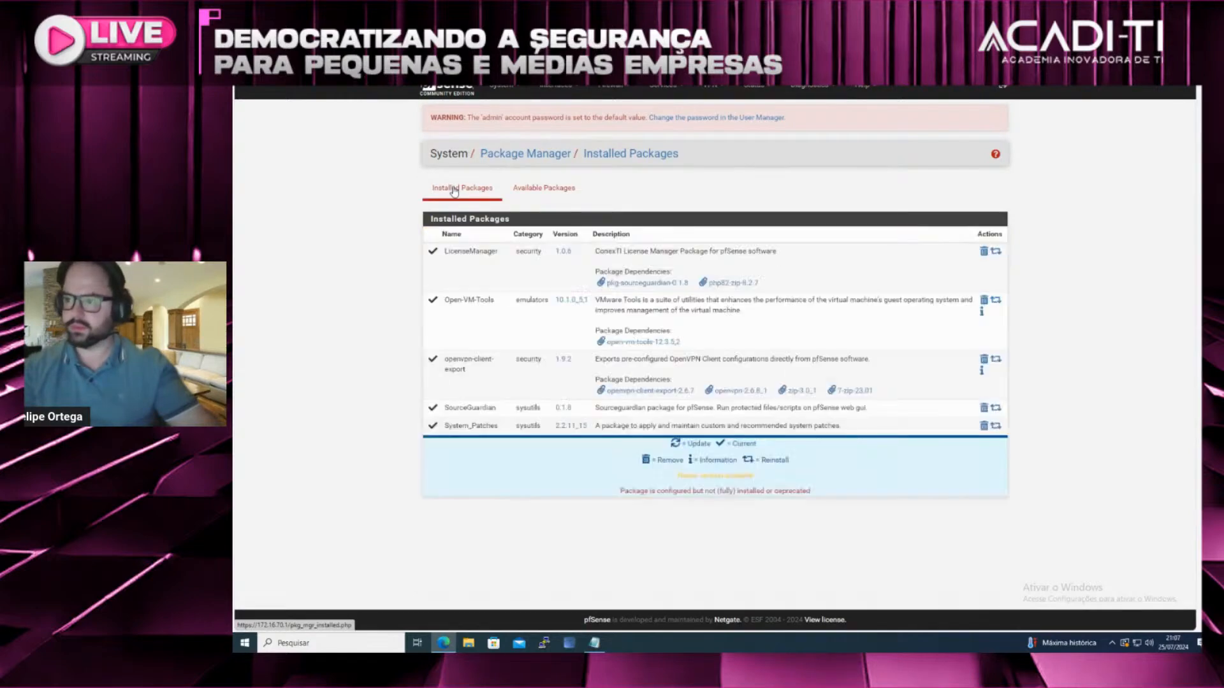
click(454, 192)
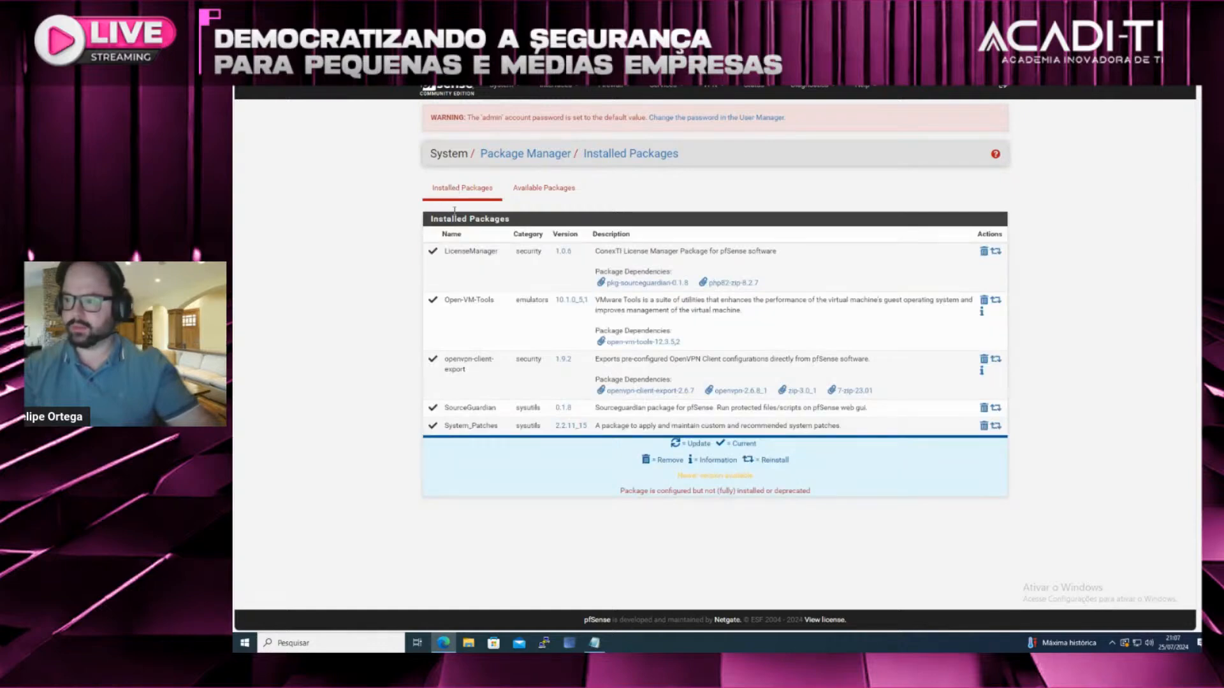
click(458, 192)
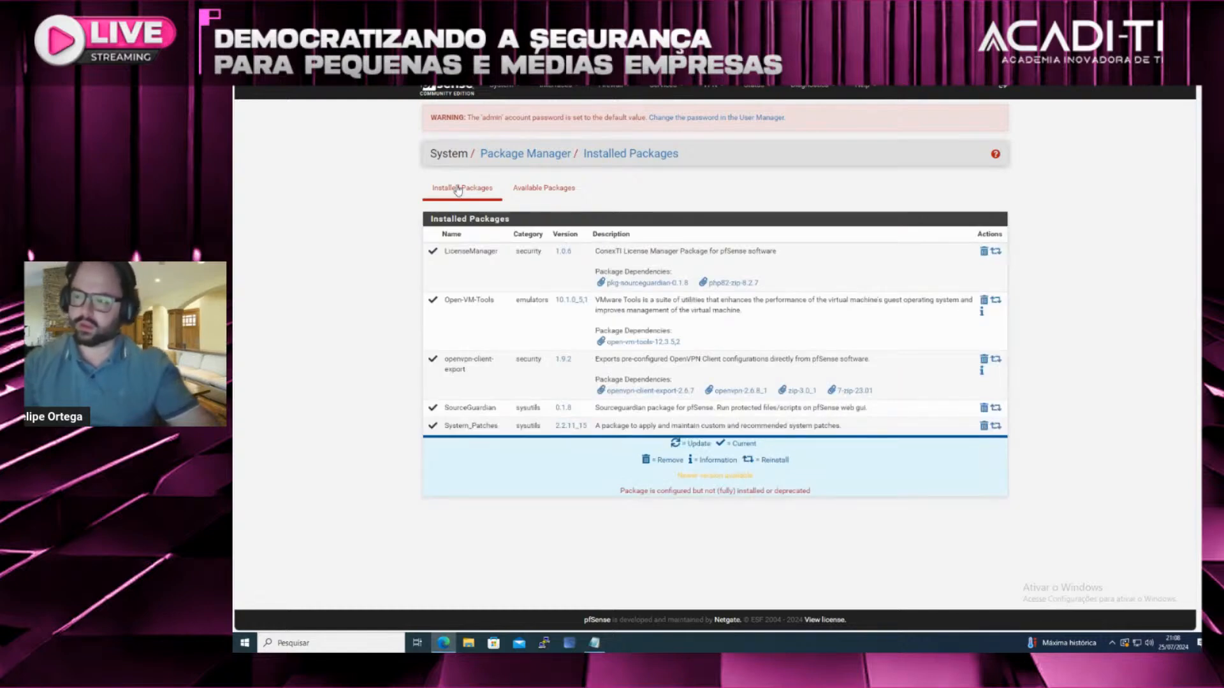
click(457, 188)
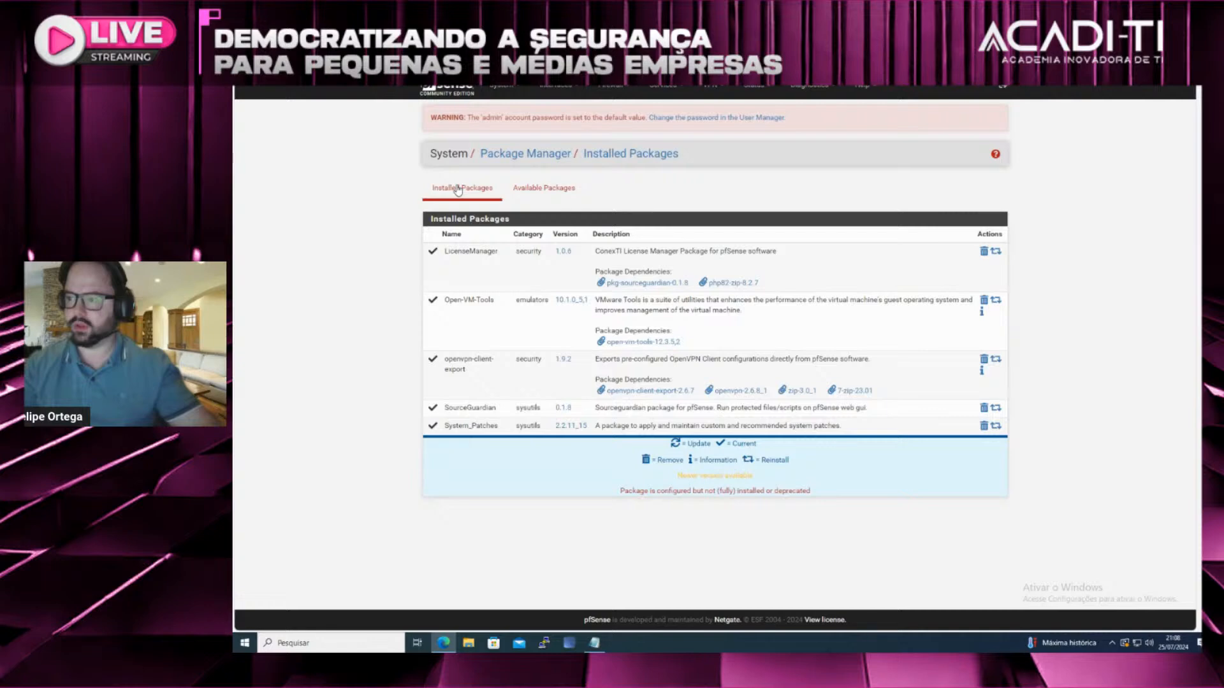
click(458, 188)
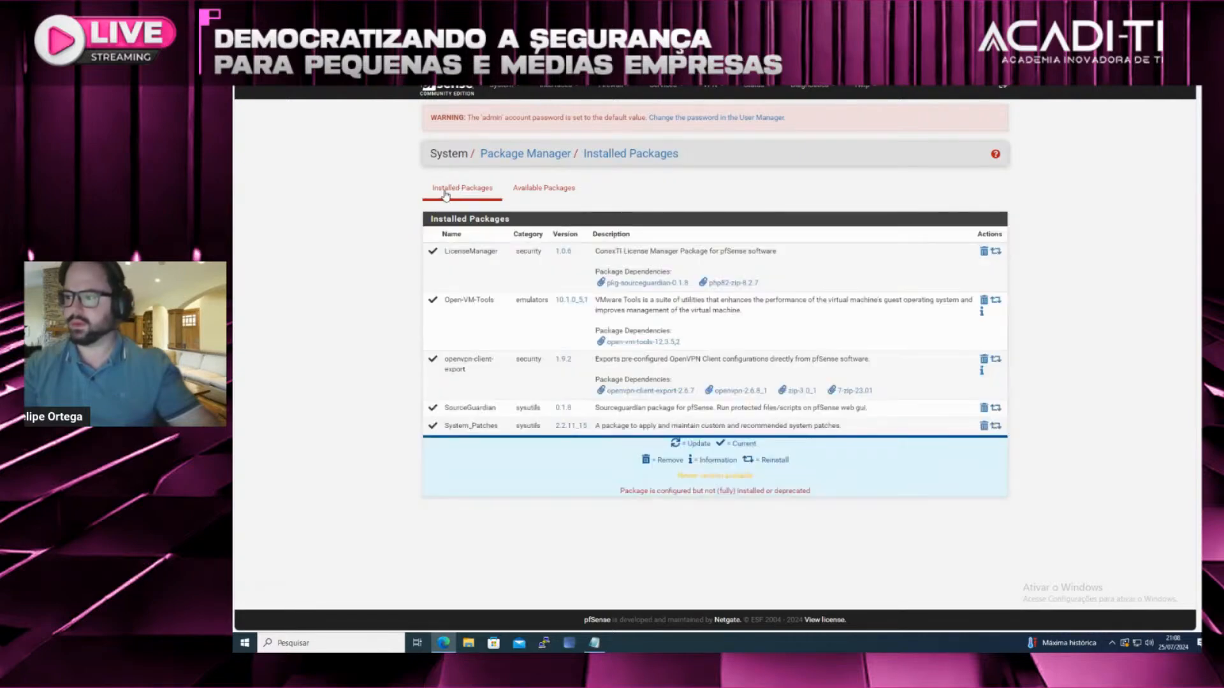
click(459, 188)
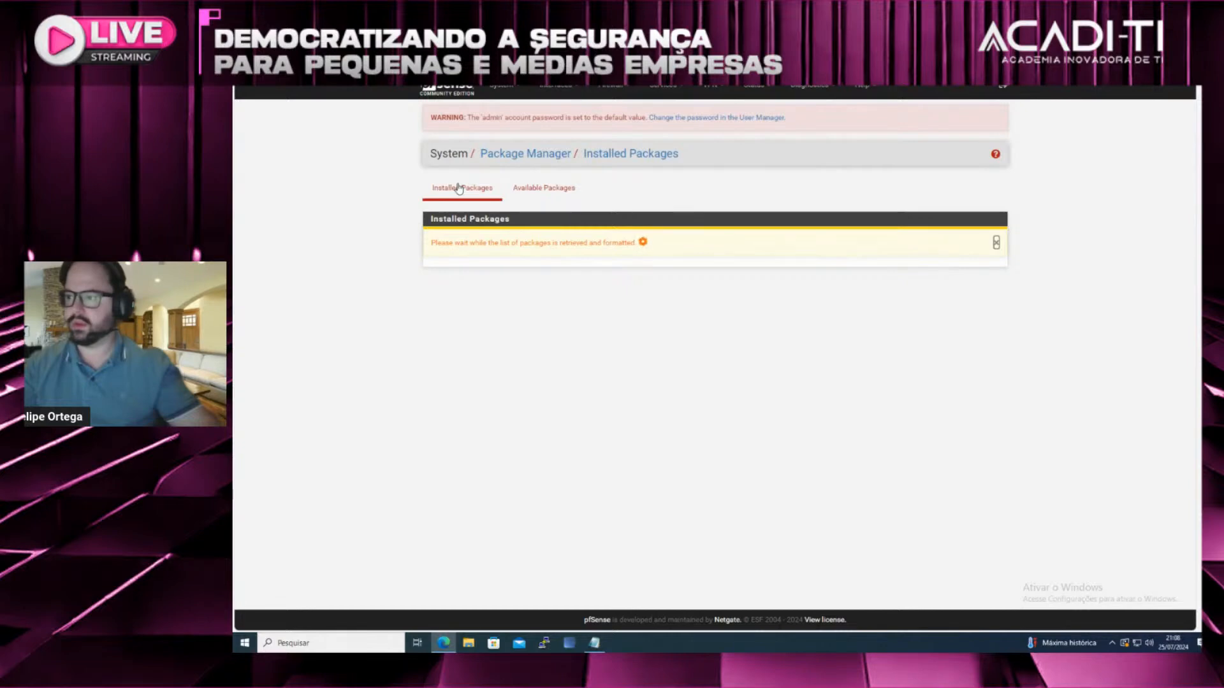
Review the installed packages, their versions, descriptions and dependencies, from bind down to UserAuth and WPAD
scroll(422, 201, down, 3)
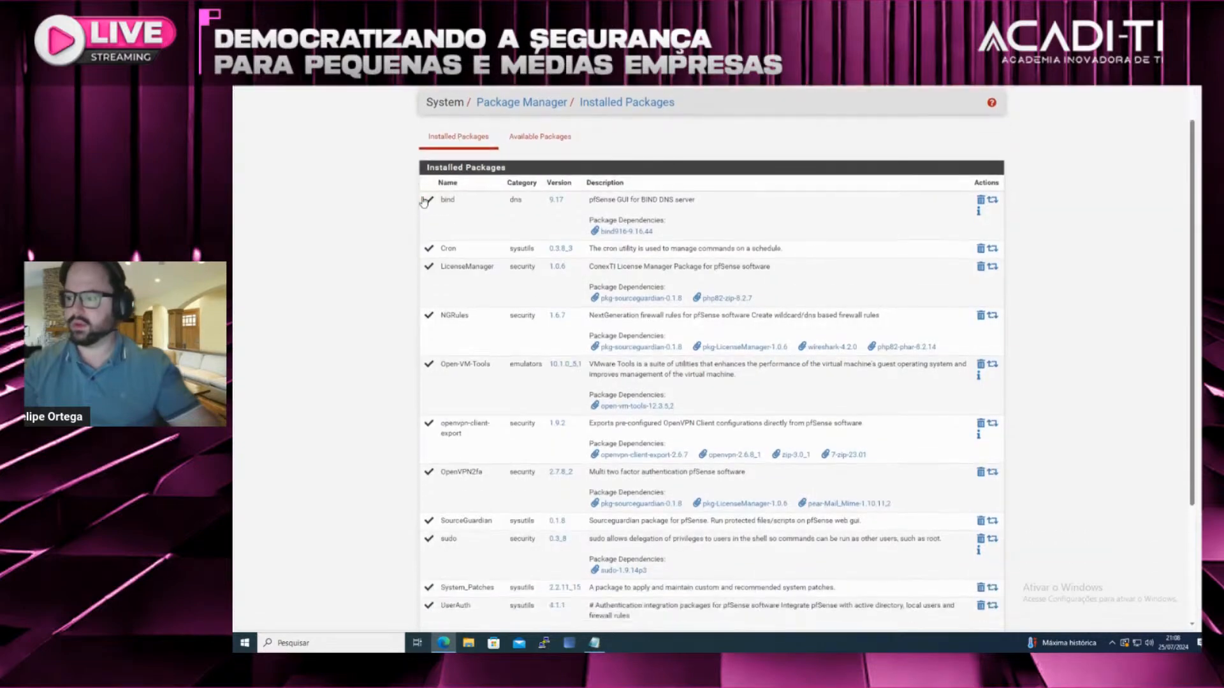
scroll(422, 200, up, 1)
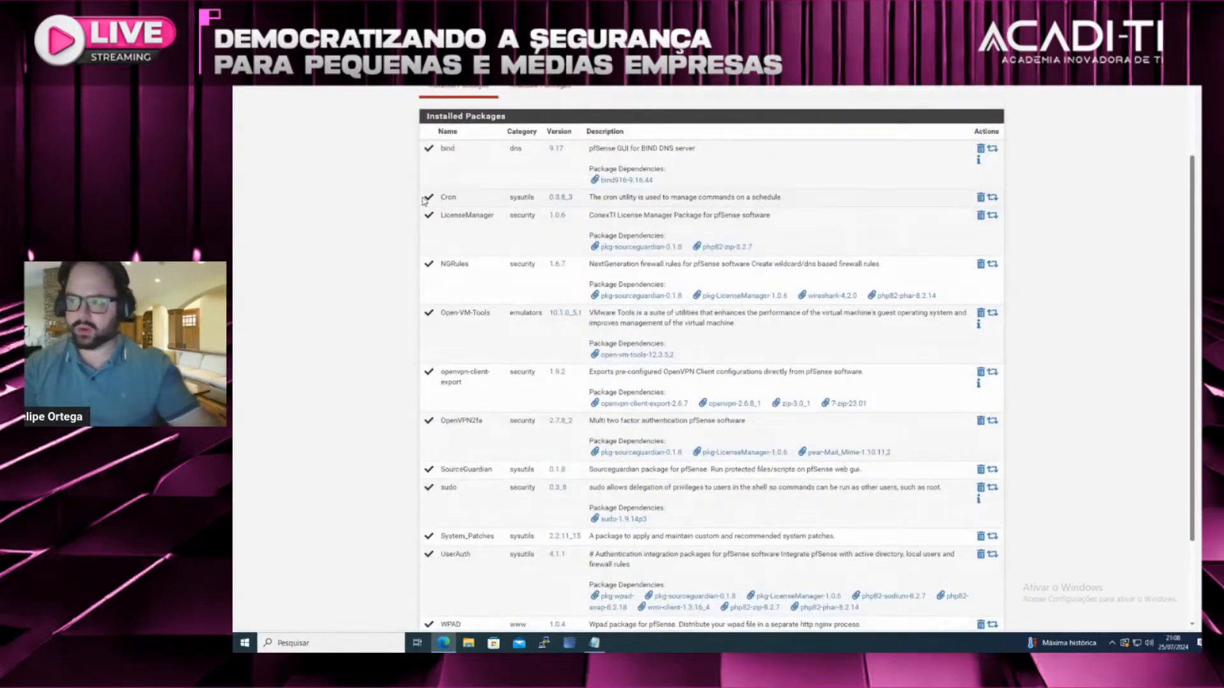
scroll(375, 225, down, 1)
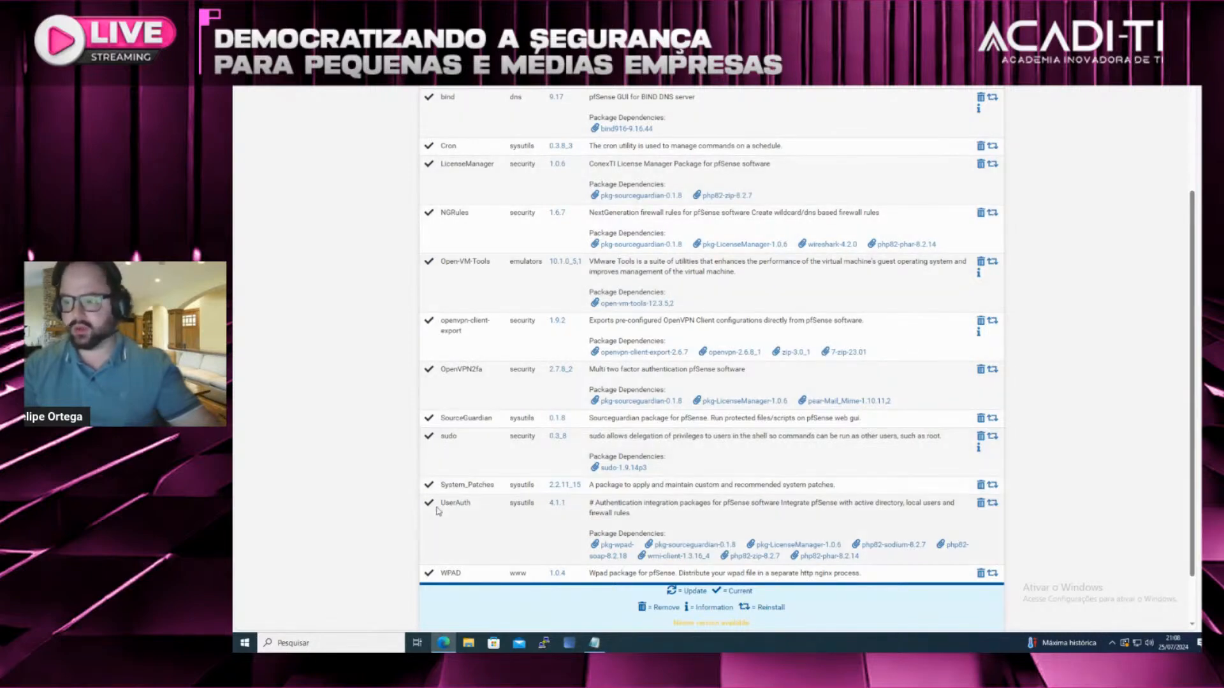
scroll(457, 502, up, 2)
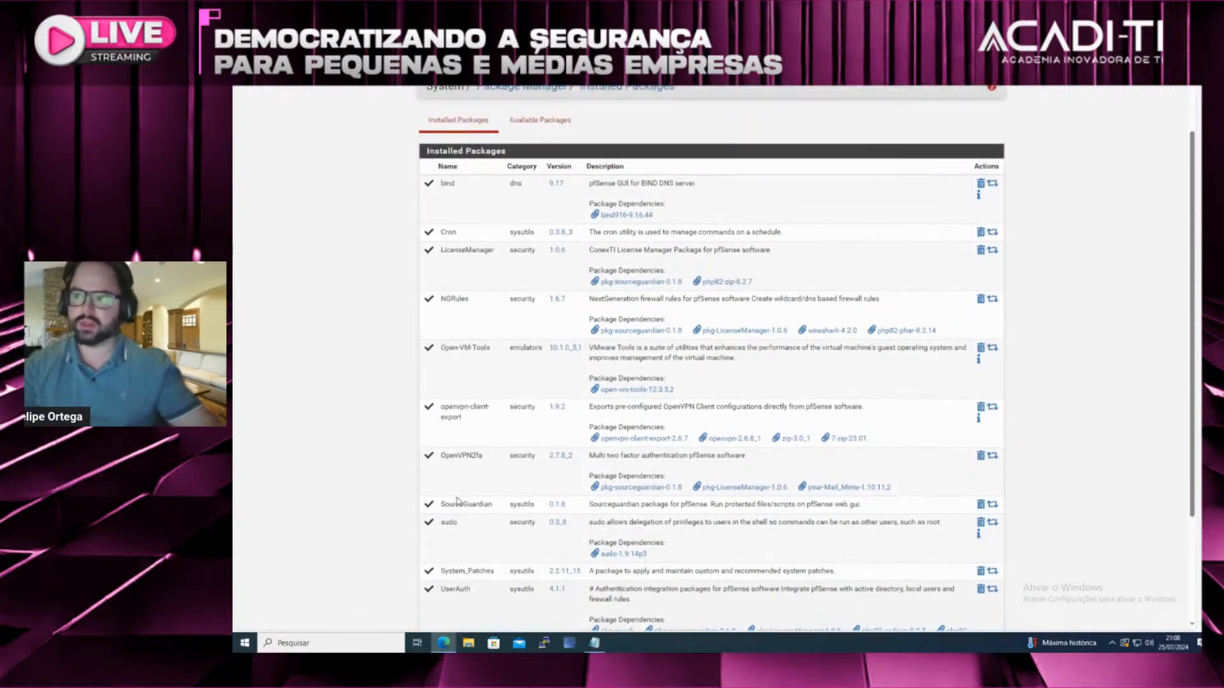
scroll(456, 501, up, 1)
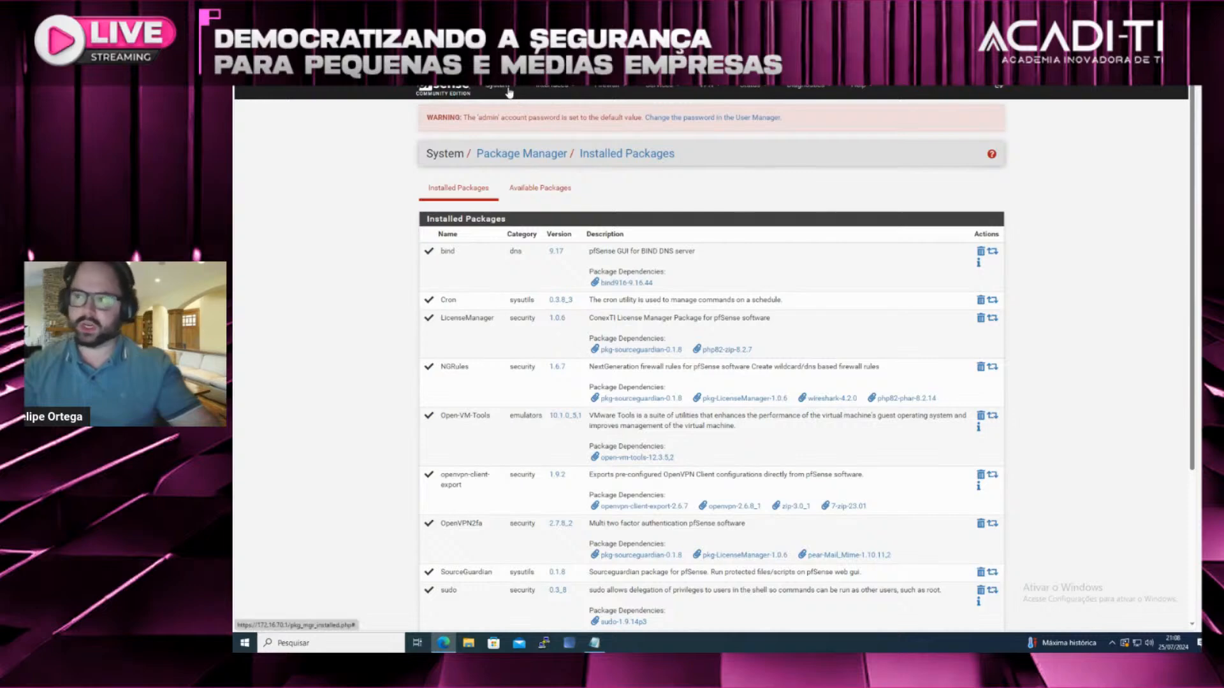
scroll(285, 304, down, 3)
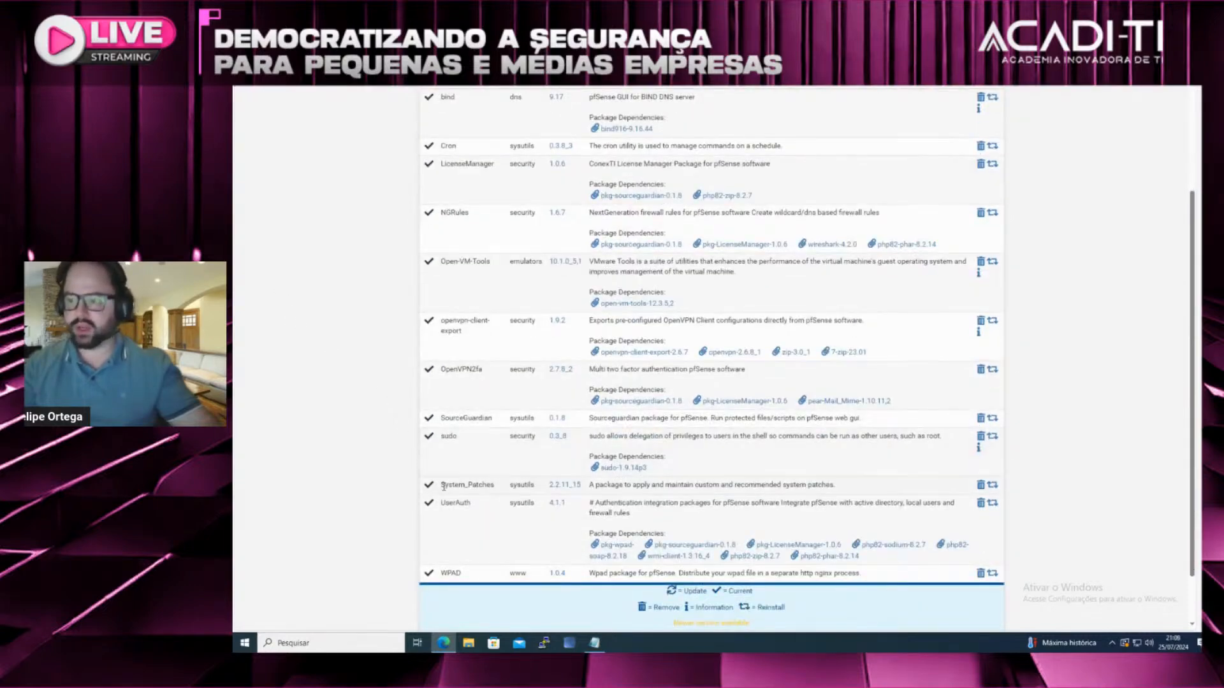
scroll(372, 406, up, 3)
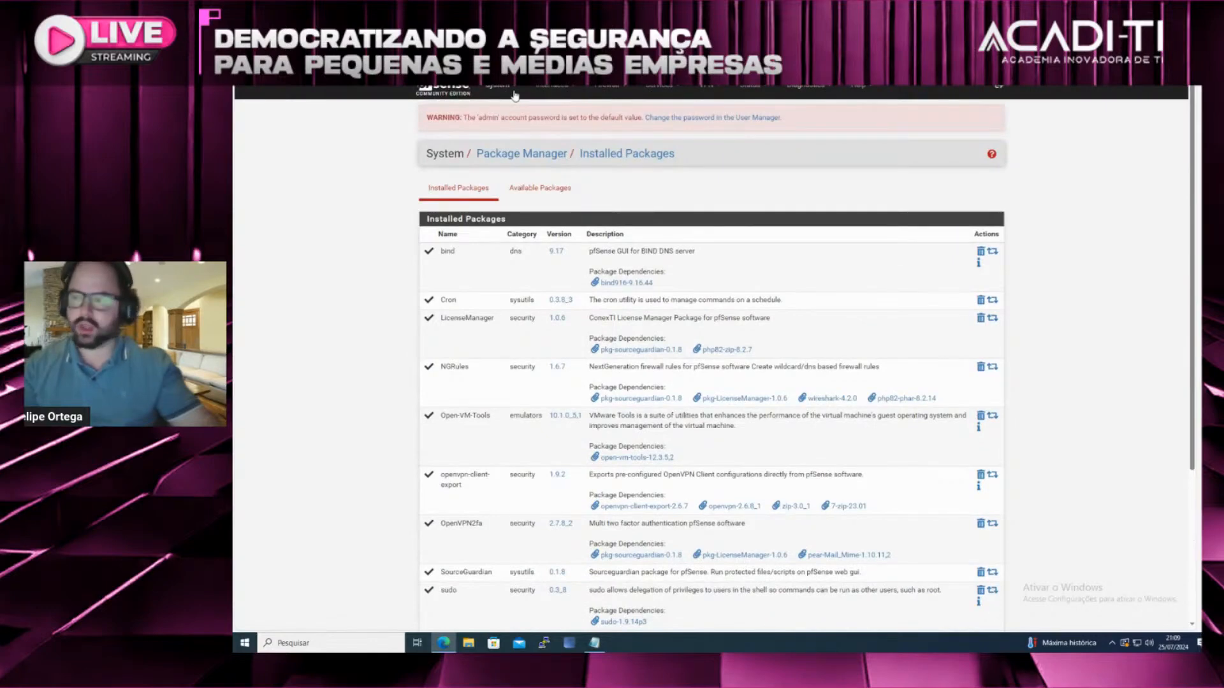
Open the system Patches page and review the recommended patches for pfSense software version 2.7.2
click(513, 93)
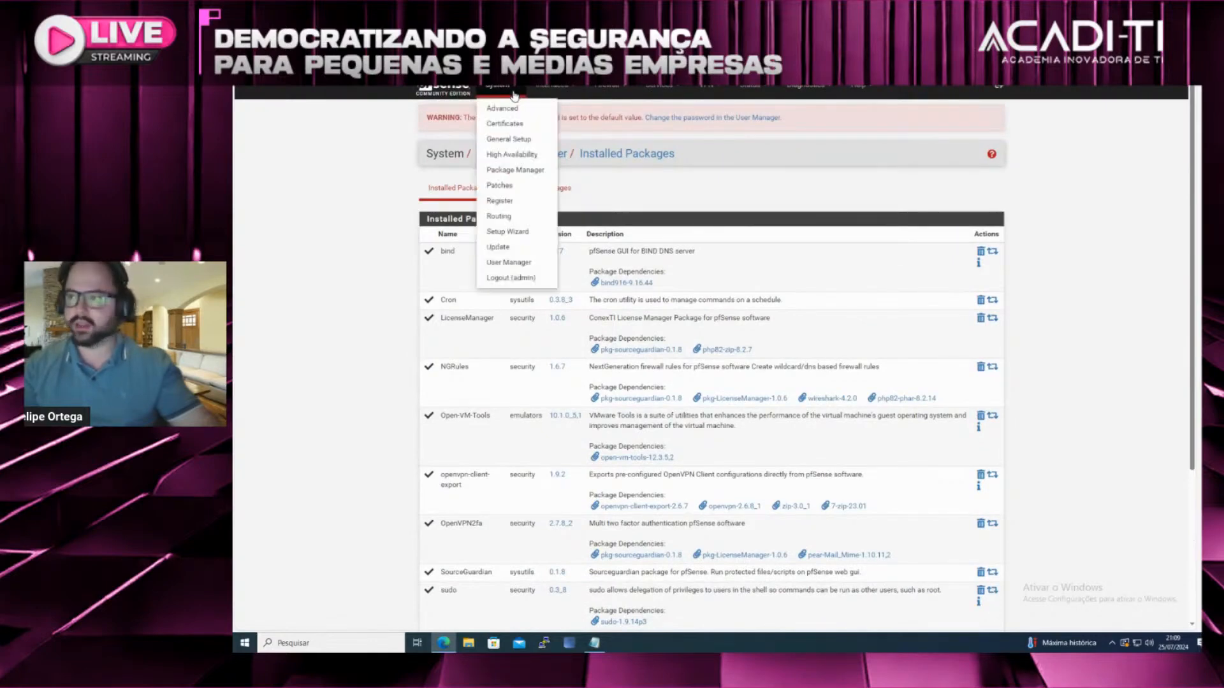
click(501, 190)
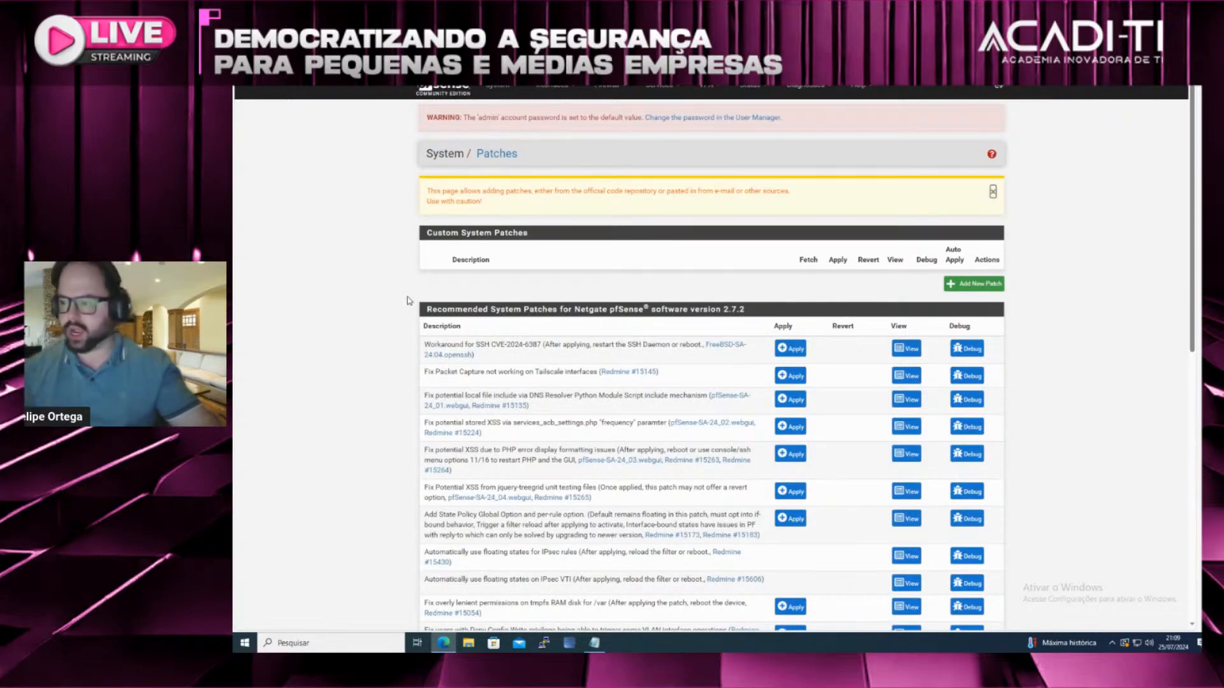
scroll(410, 301, down, 2)
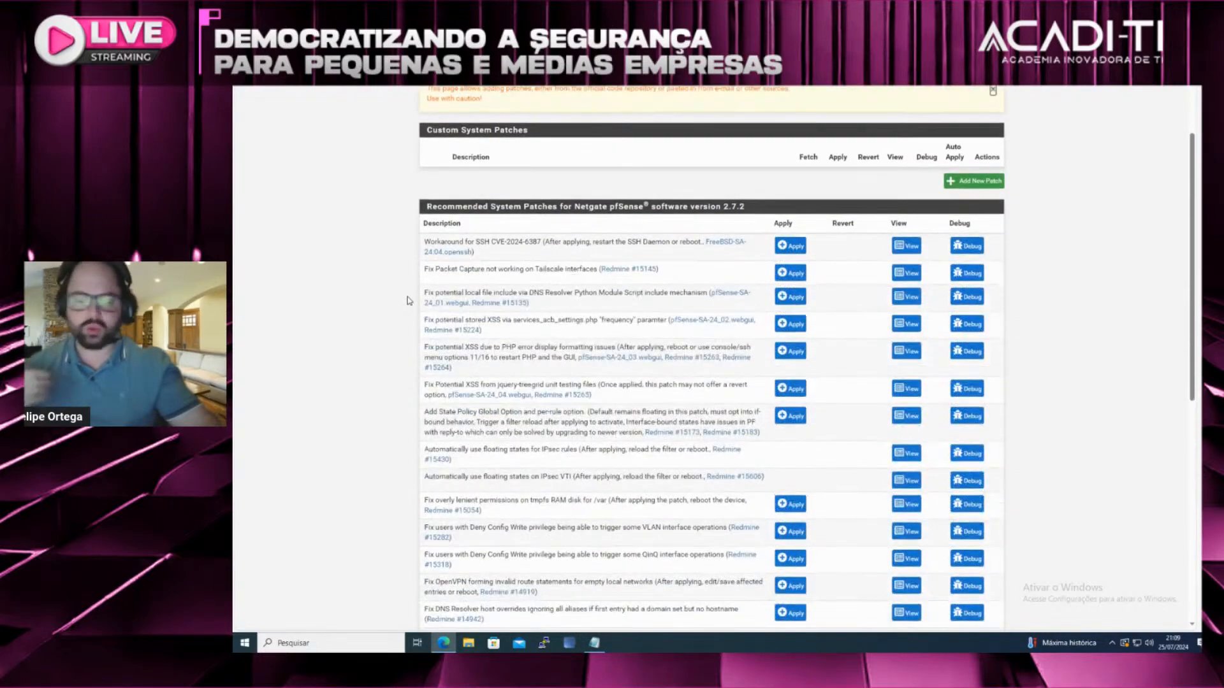
scroll(409, 301, down, 1)
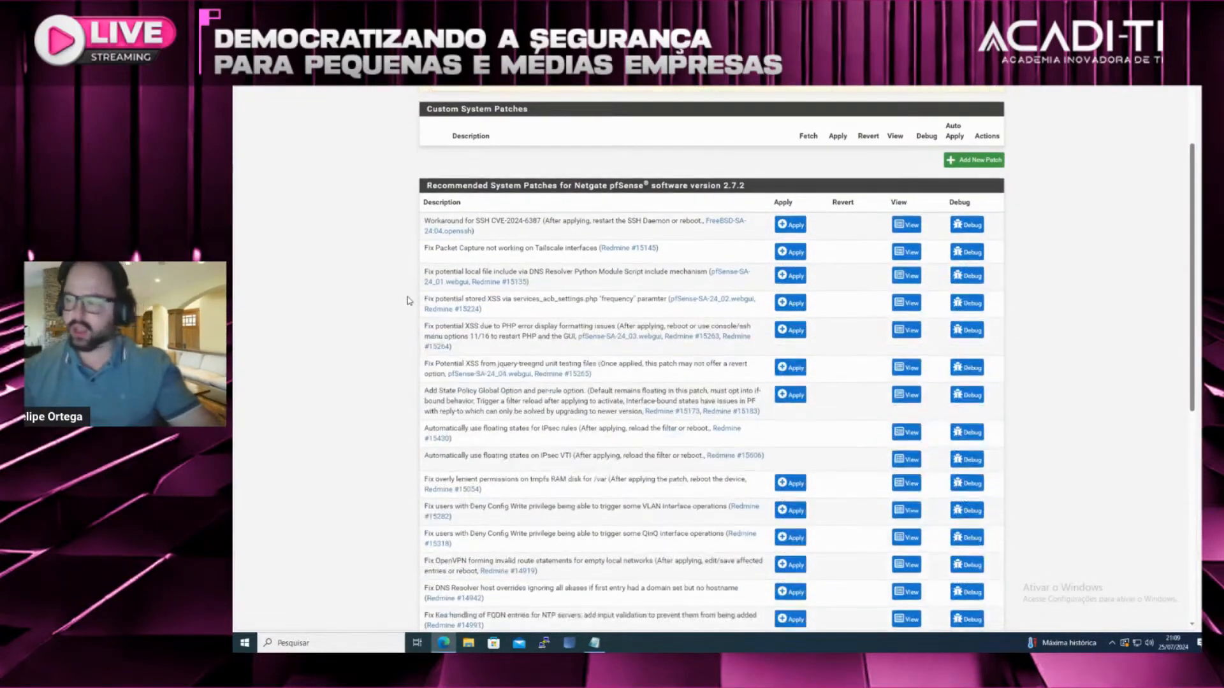
scroll(409, 301, down, 4)
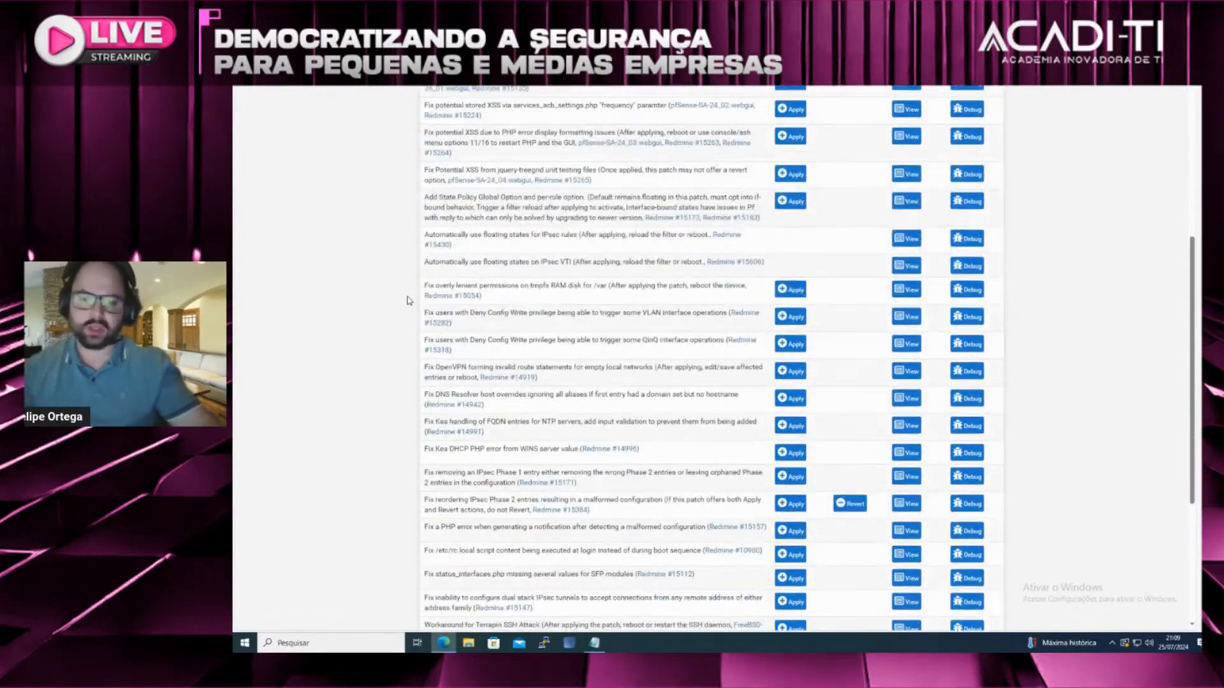
scroll(409, 301, down, 2)
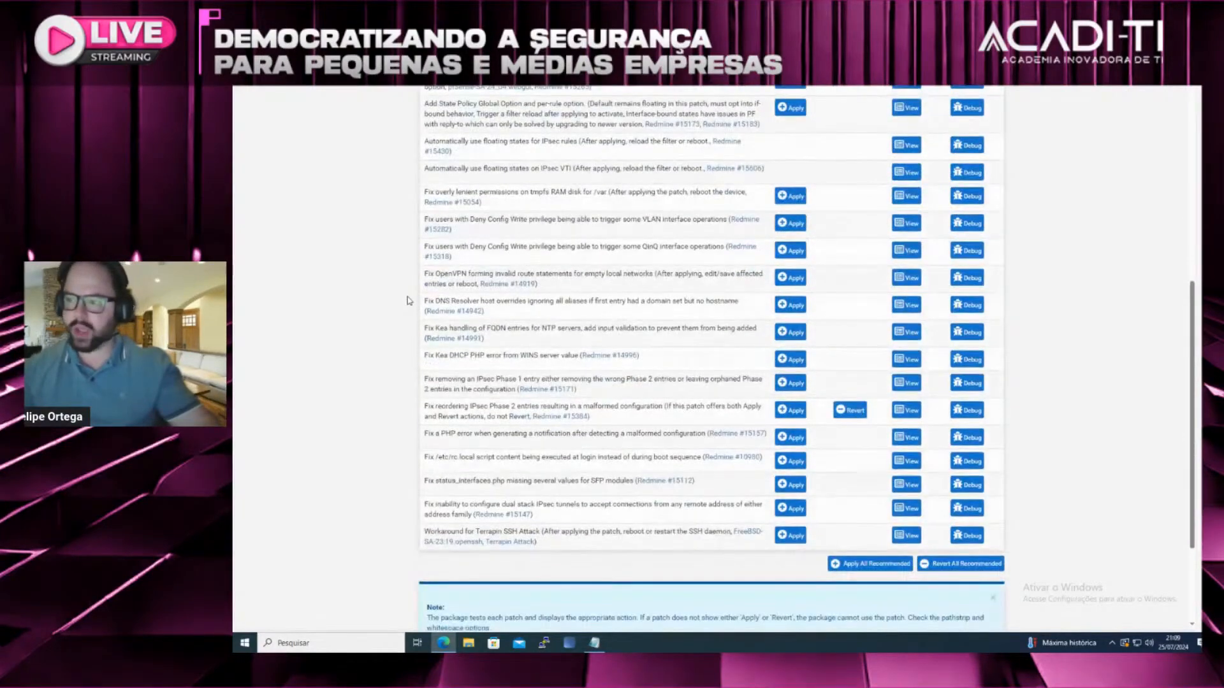
scroll(410, 301, up, 5)
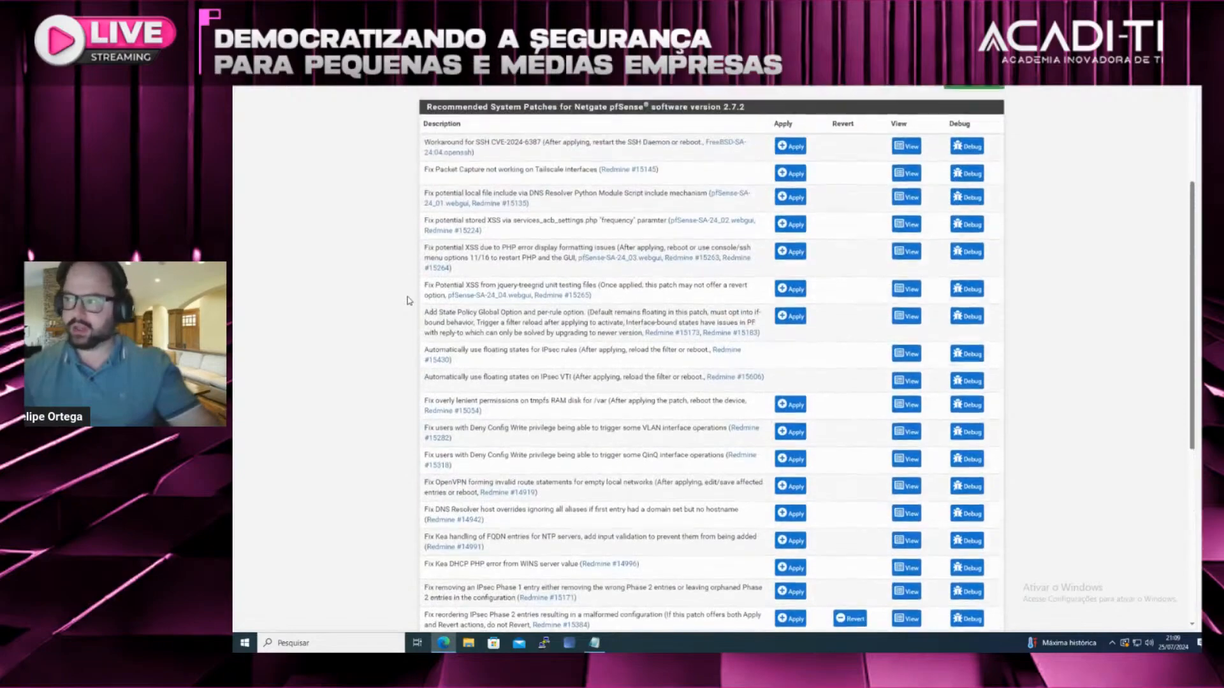
scroll(409, 301, up, 1)
scroll(530, 368, down, 8)
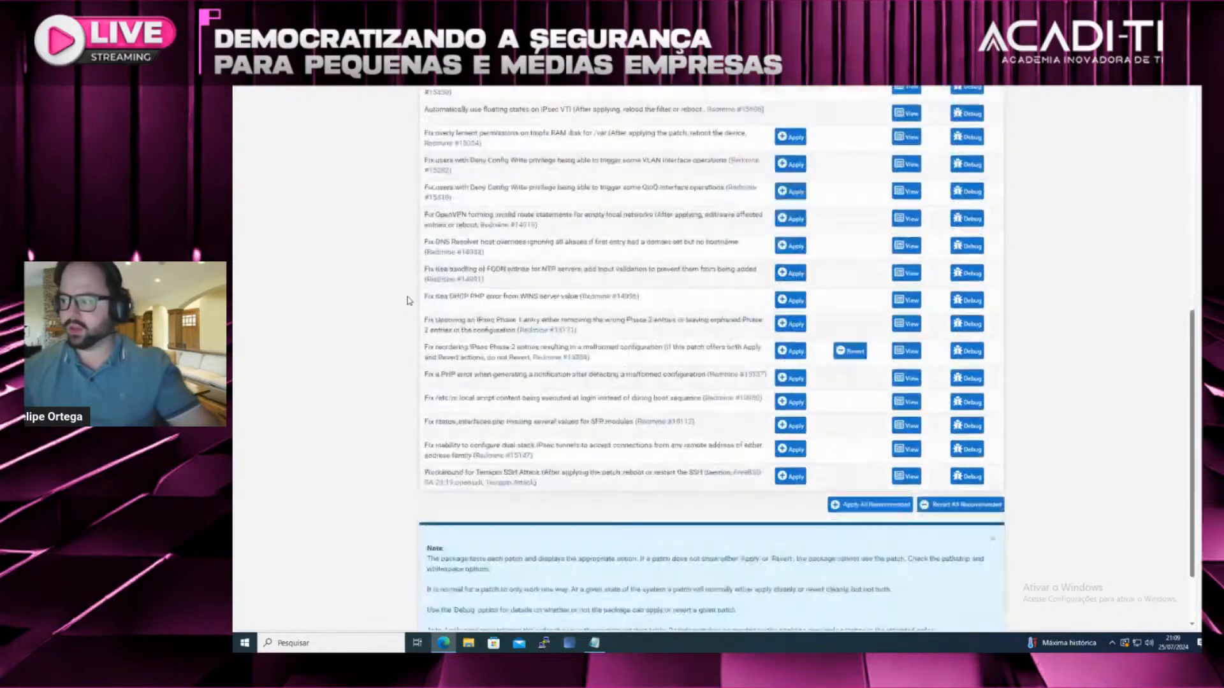
Apply all recommended system patches, confirm the operation, and check the patch list
click(870, 461)
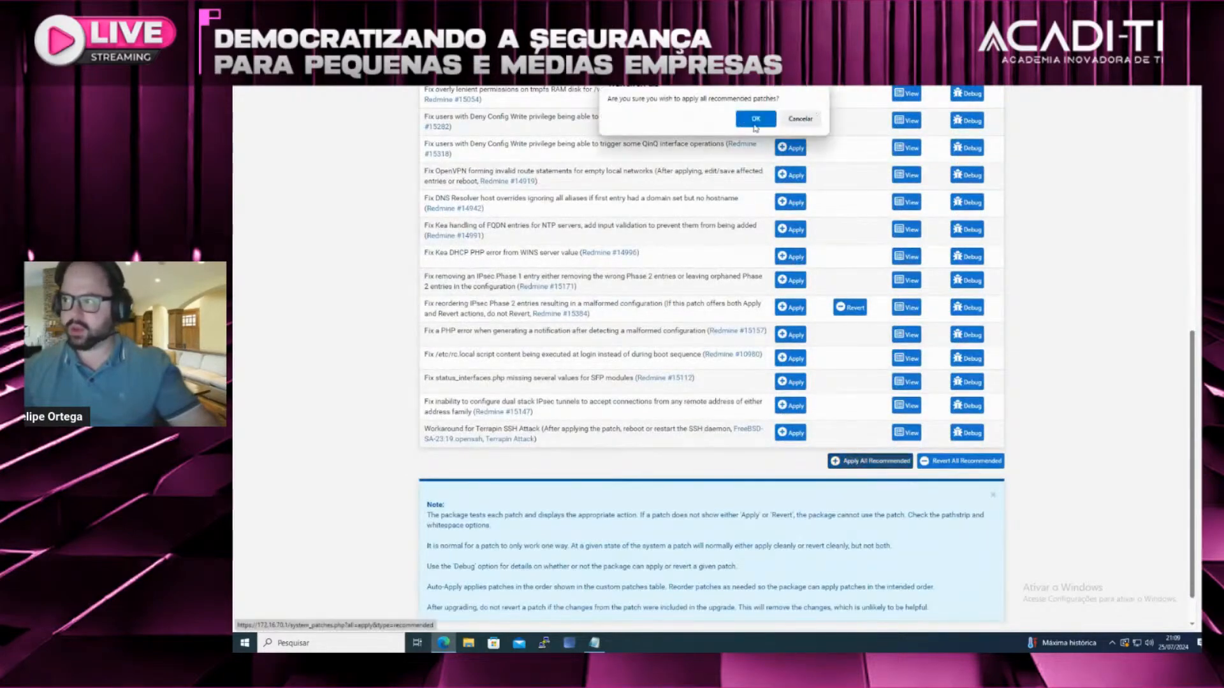
click(754, 121)
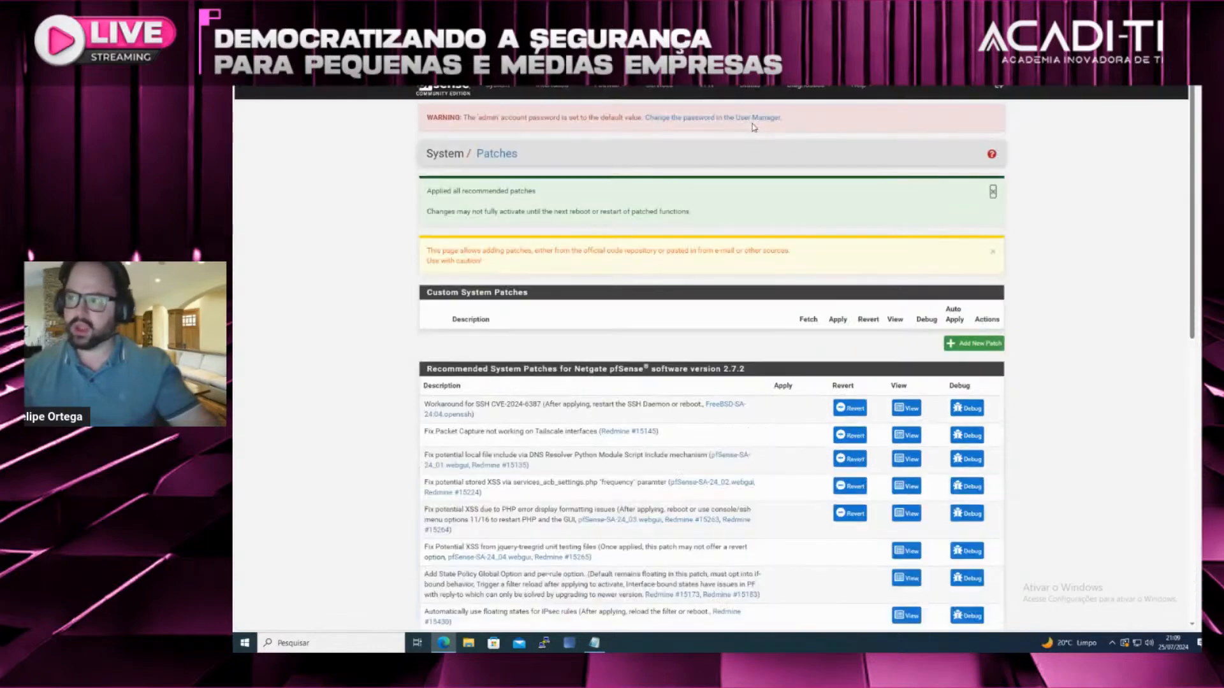
scroll(484, 269, down, 2)
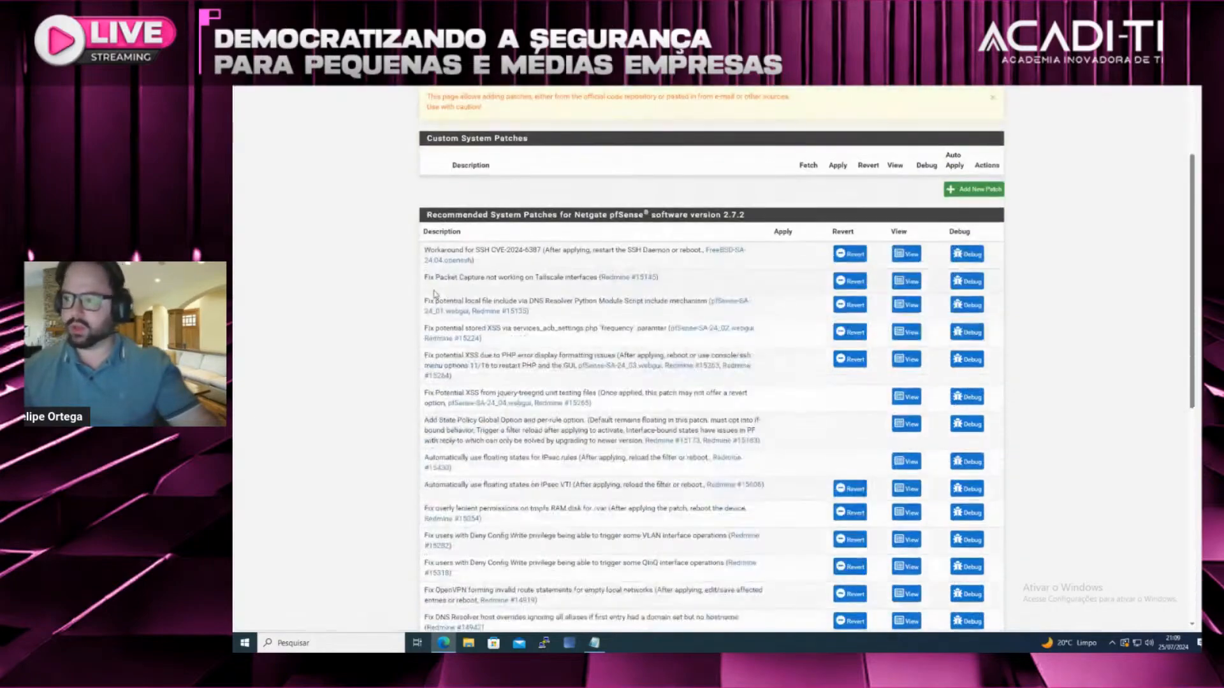
scroll(516, 266, up, 2)
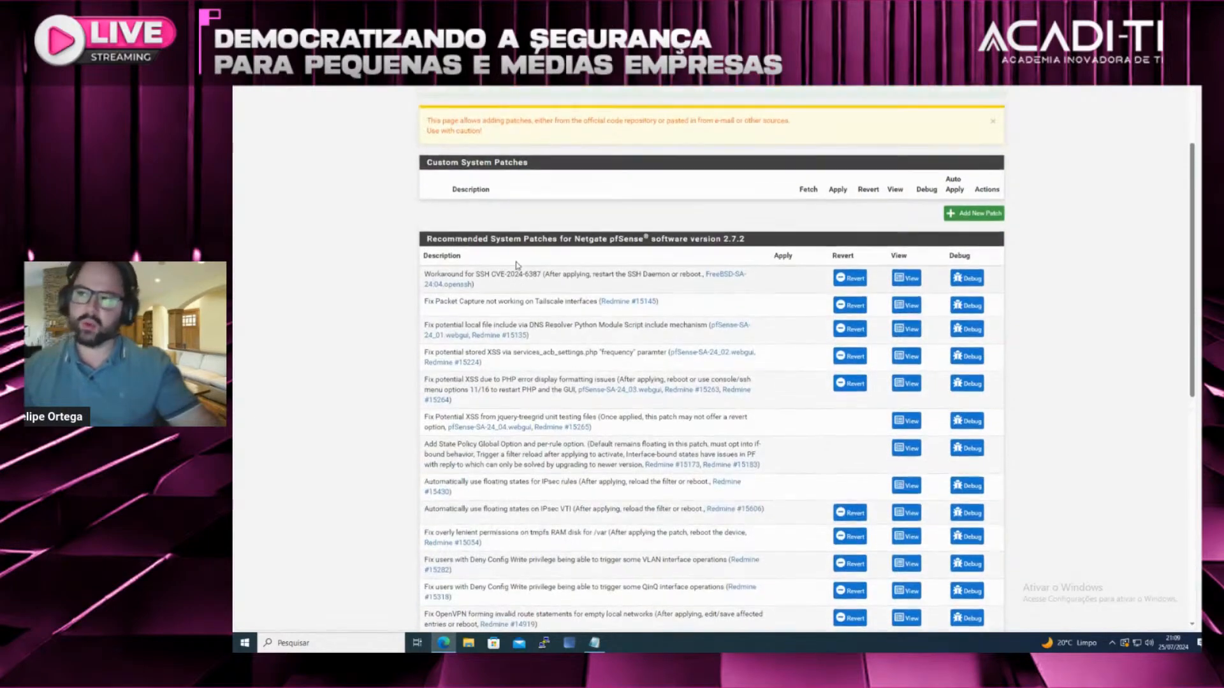
scroll(518, 266, up, 1)
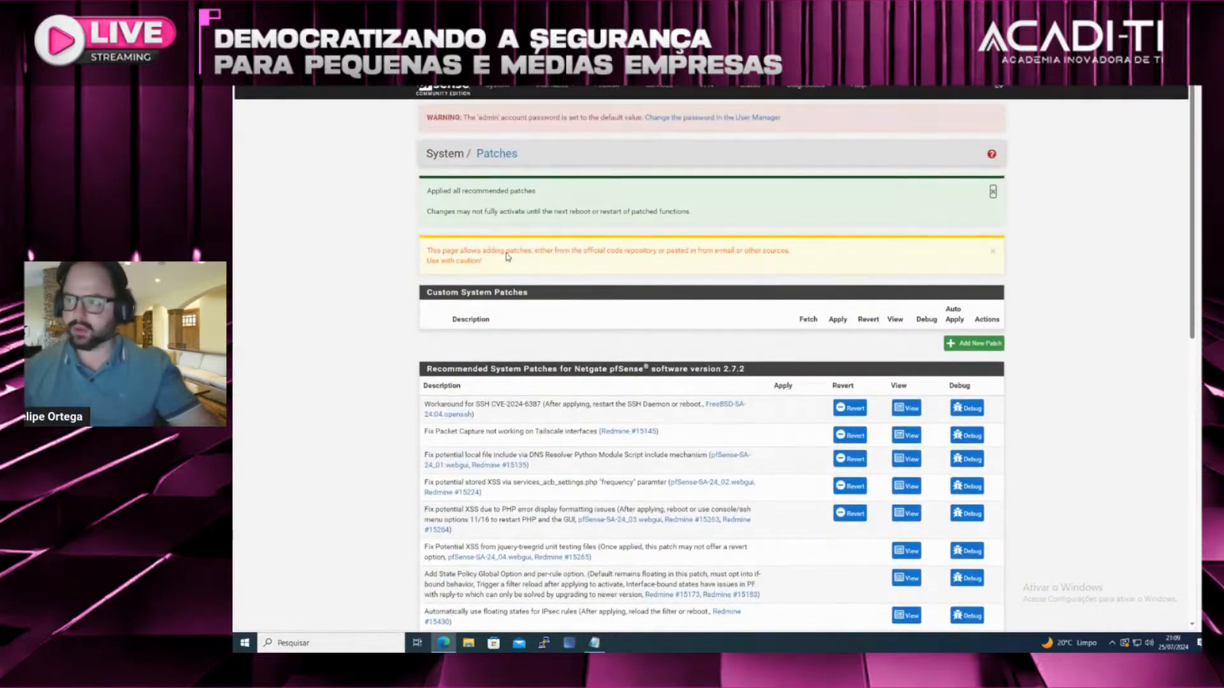
Return to the status dashboard and open the Backup & Restore diagnostics page
click(457, 93)
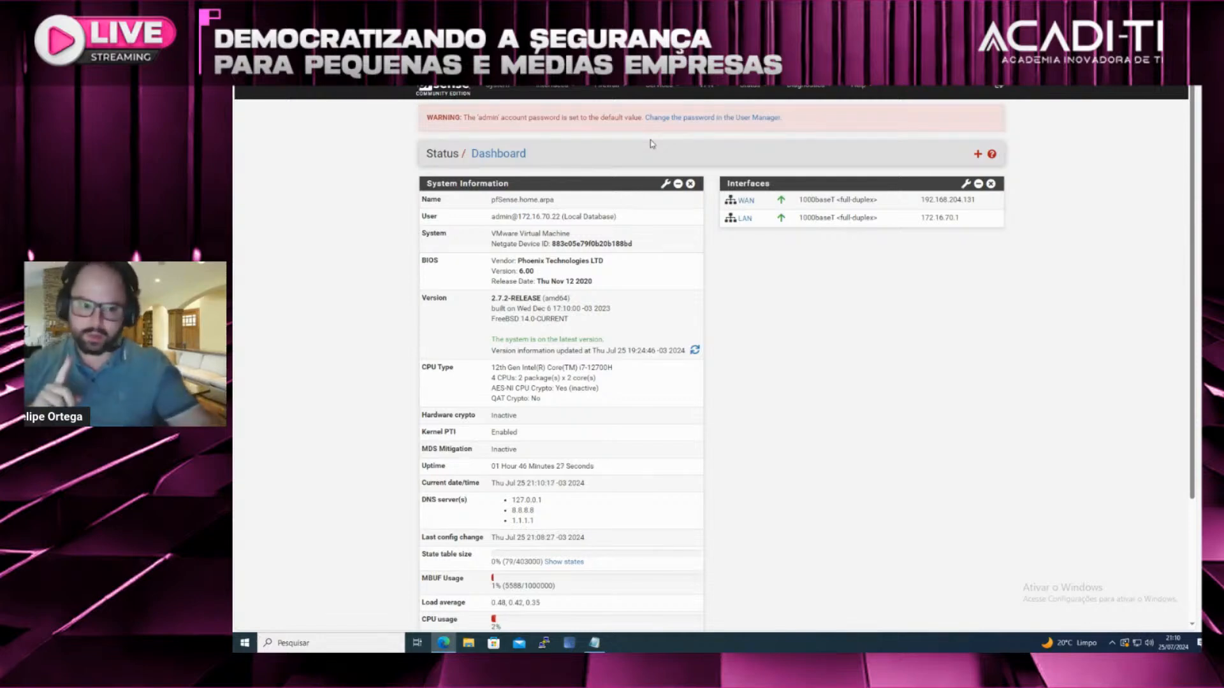
click(804, 87)
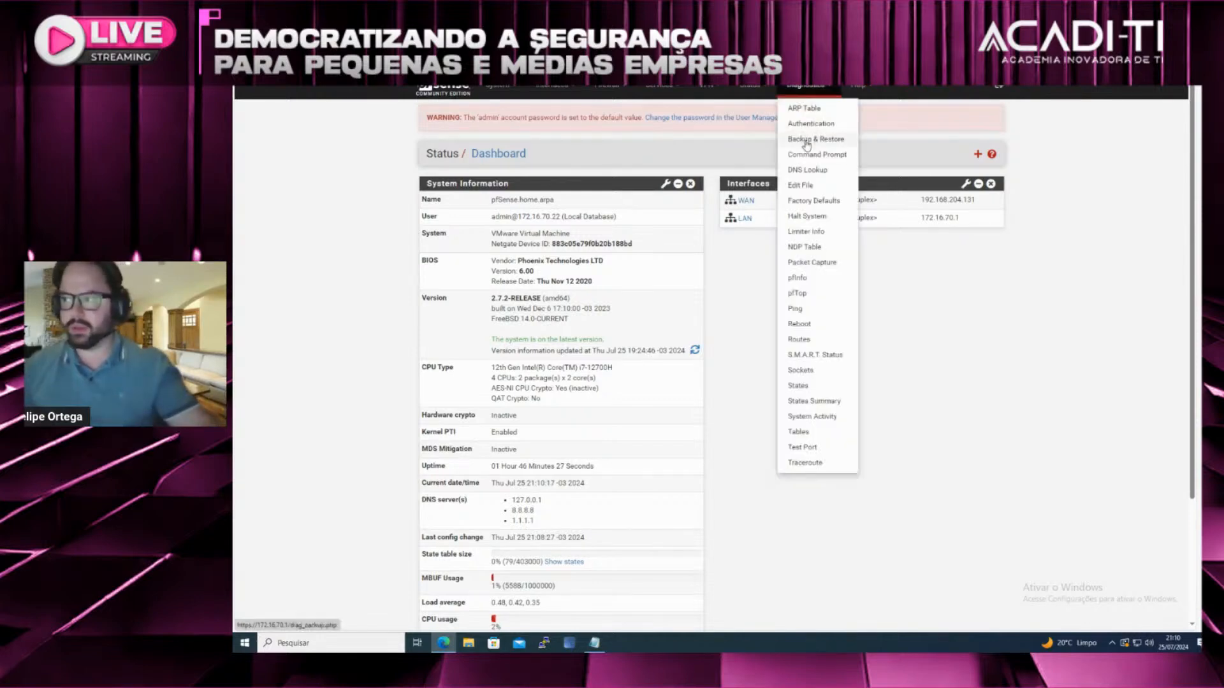
click(805, 135)
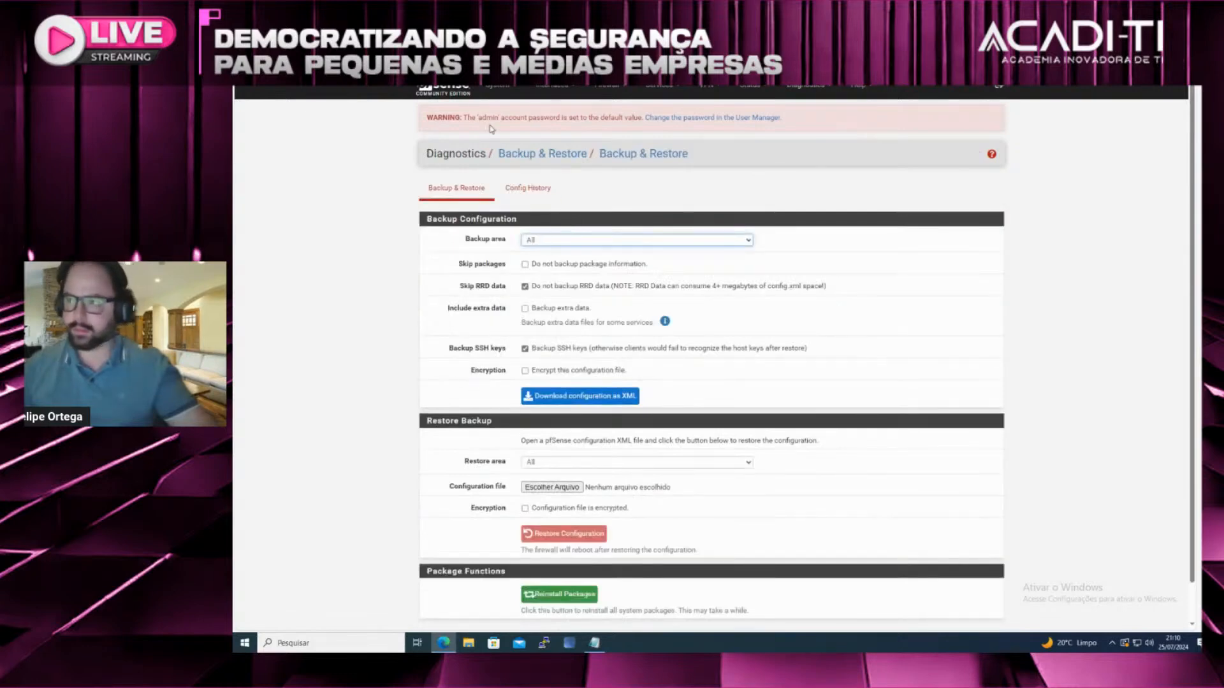
Go back to the dashboard, open the UserAuth Integration service's general settings, and examine its WMI authentication and captive portal options
click(465, 95)
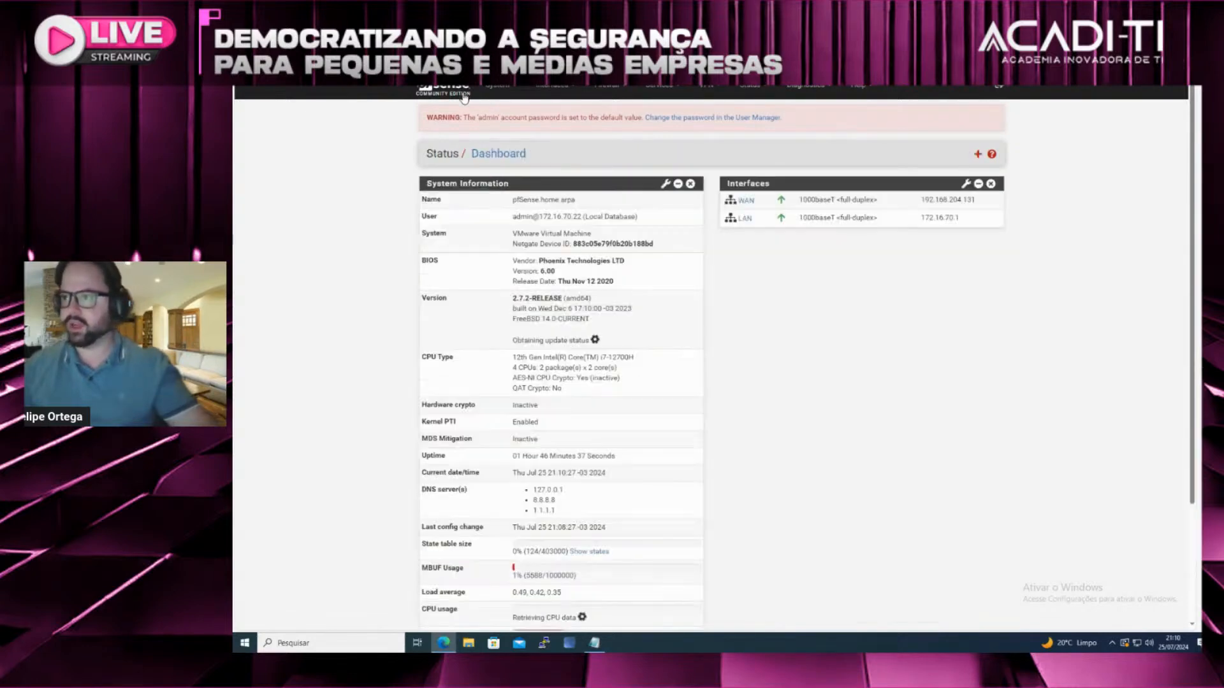
click(658, 91)
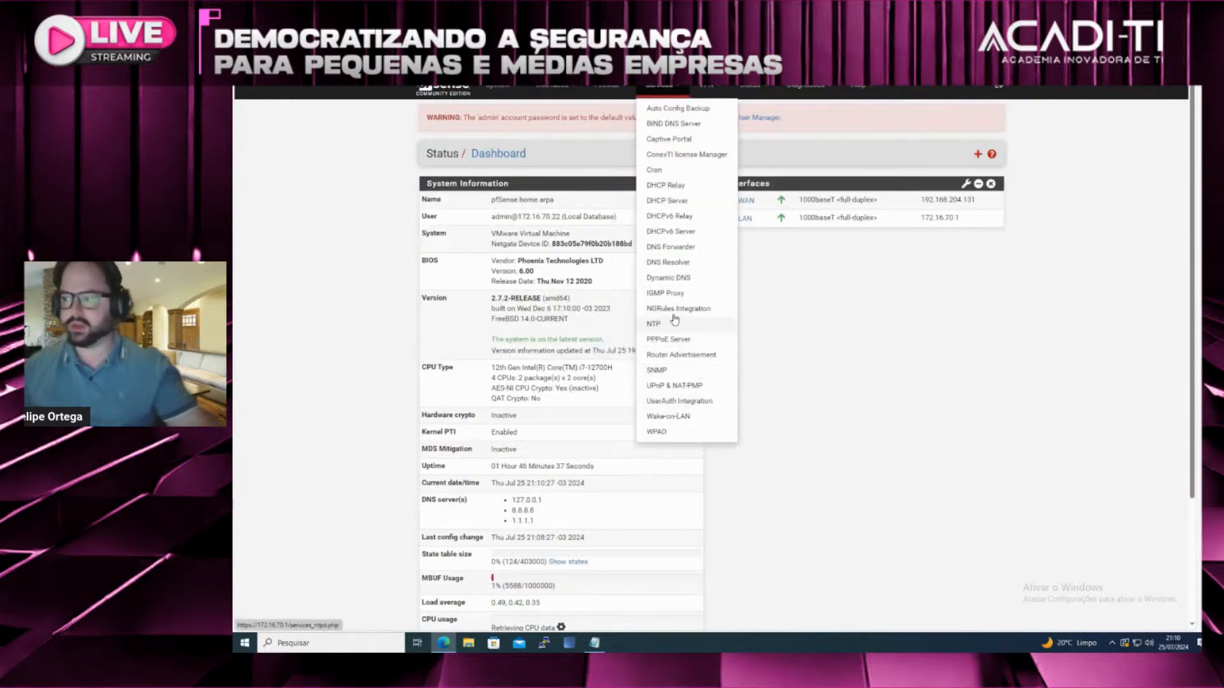
click(714, 91)
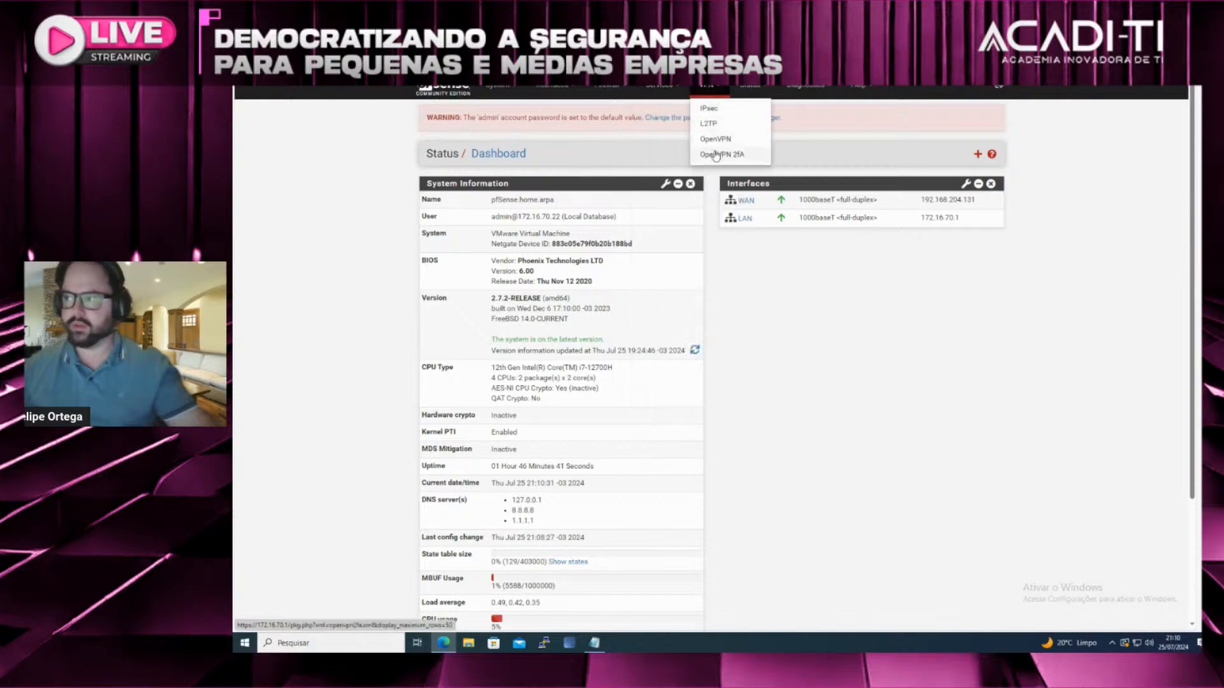
click(660, 91)
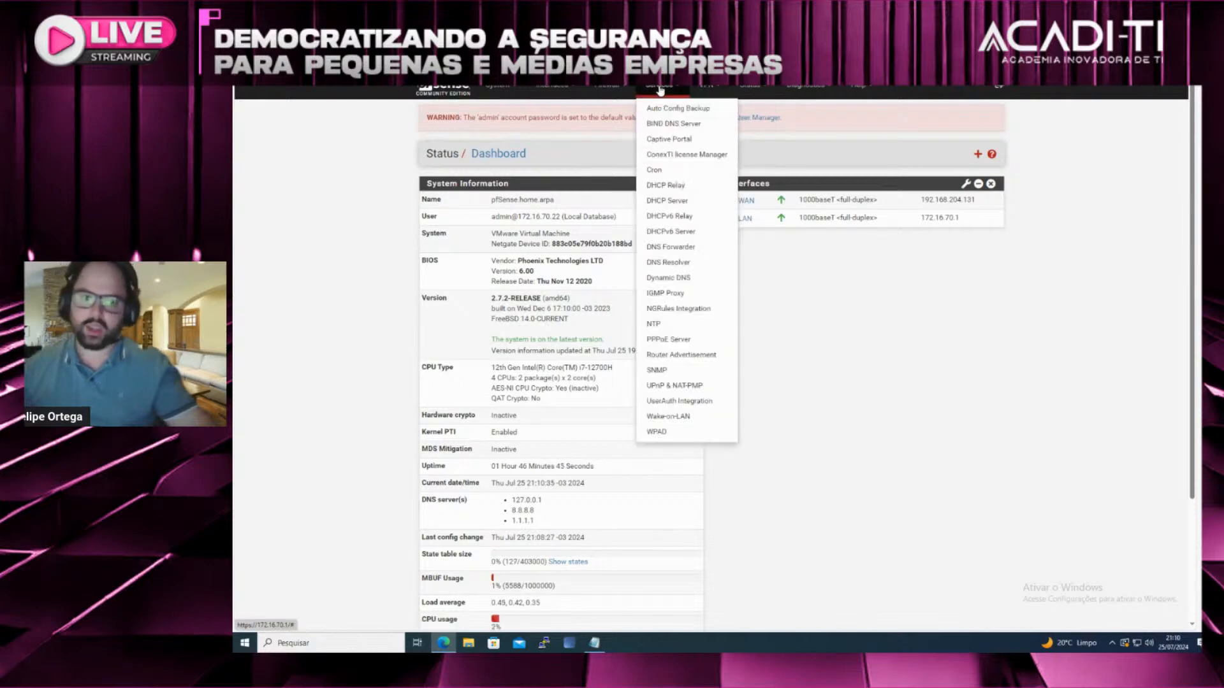
click(667, 401)
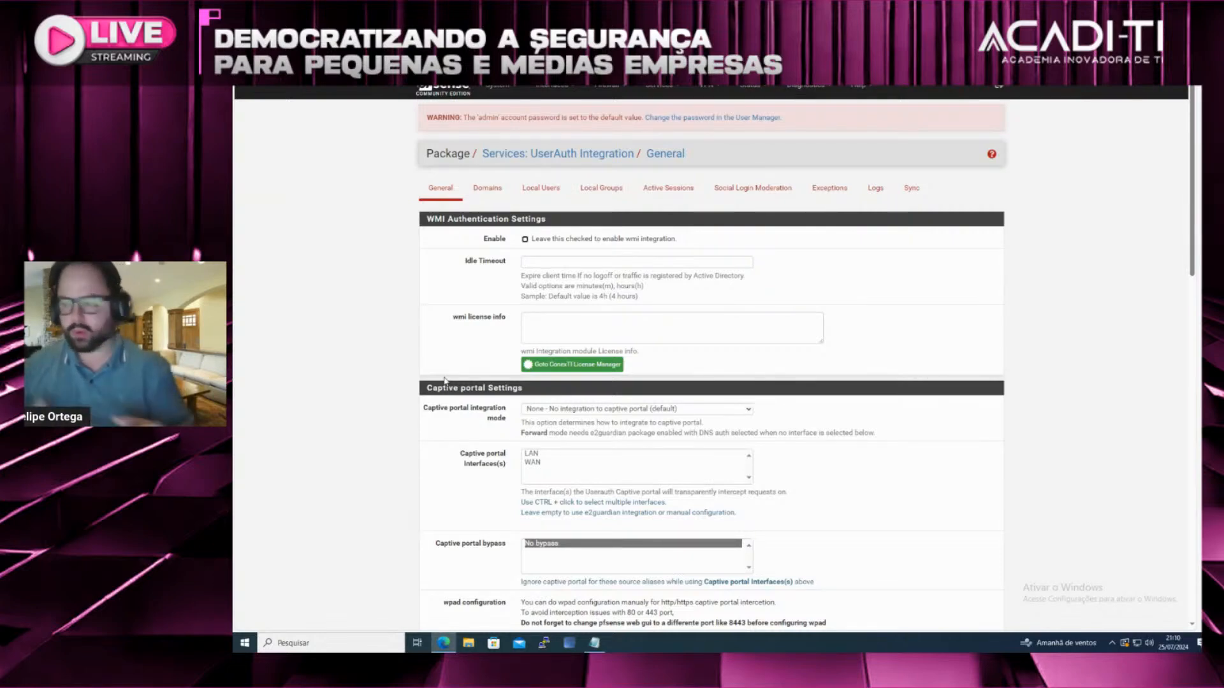
scroll(465, 402, down, 3)
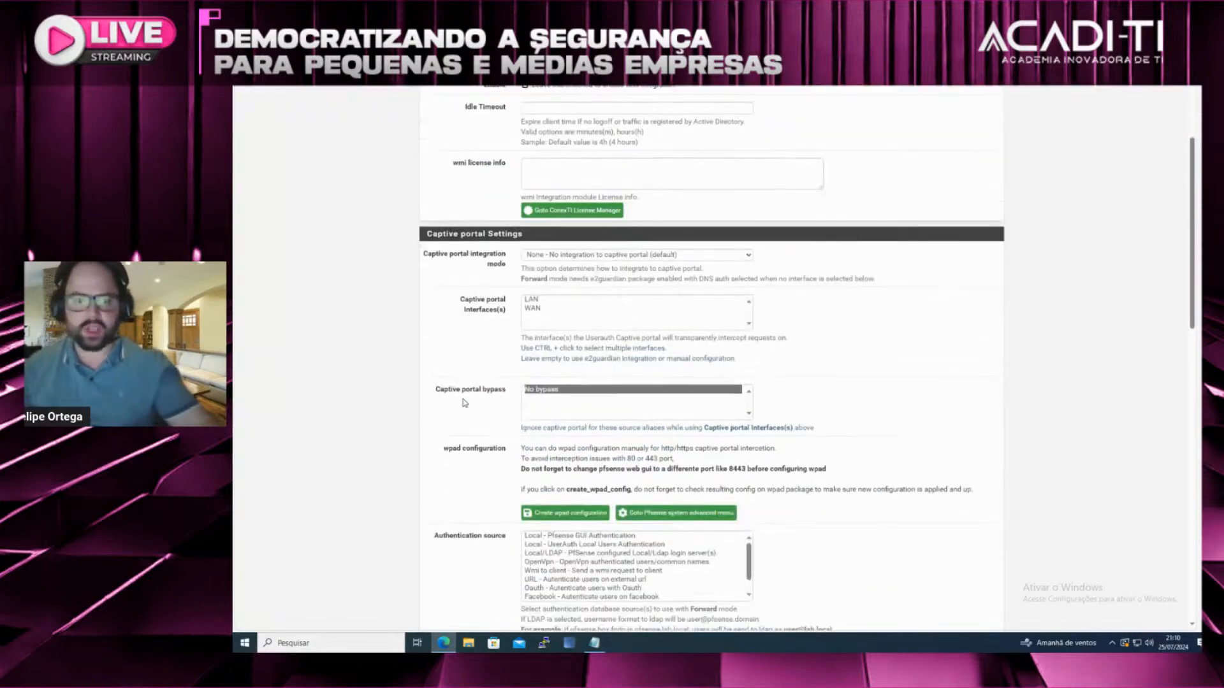
Examine the captive portal's authentication sources, LDAP backend, proxy skip and redirect page settings
scroll(465, 402, down, 2)
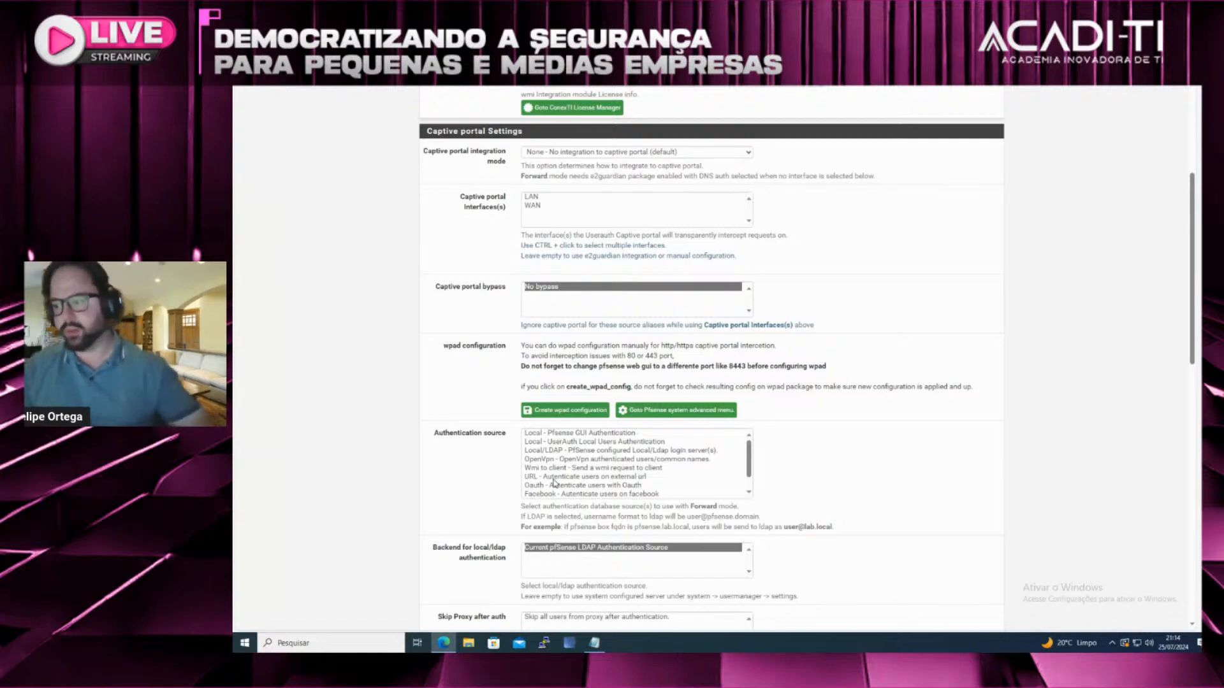
scroll(554, 483, down, 1)
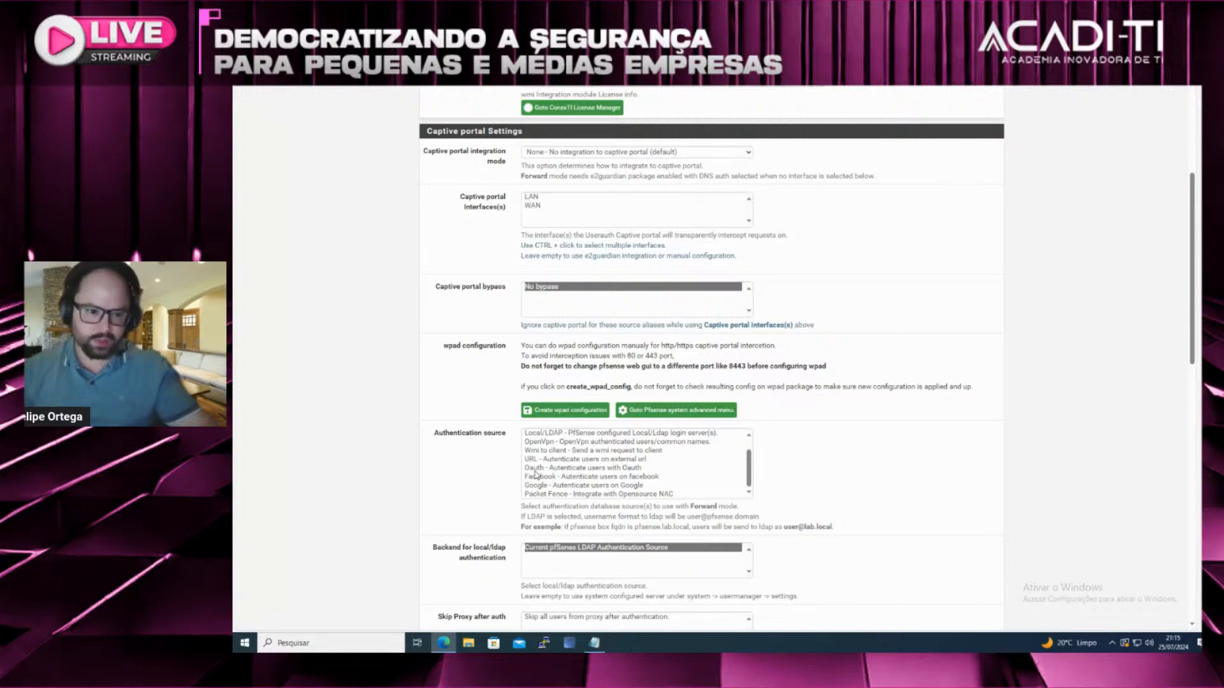
scroll(715, 461, down, 3)
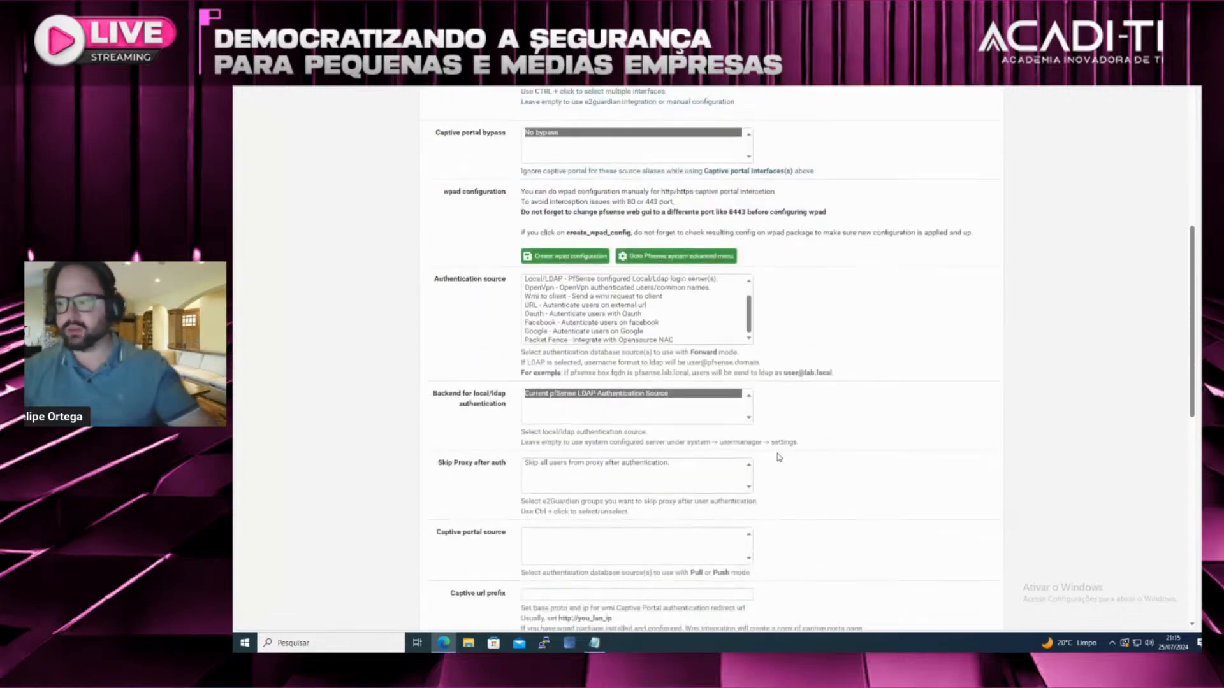
scroll(784, 455, down, 4)
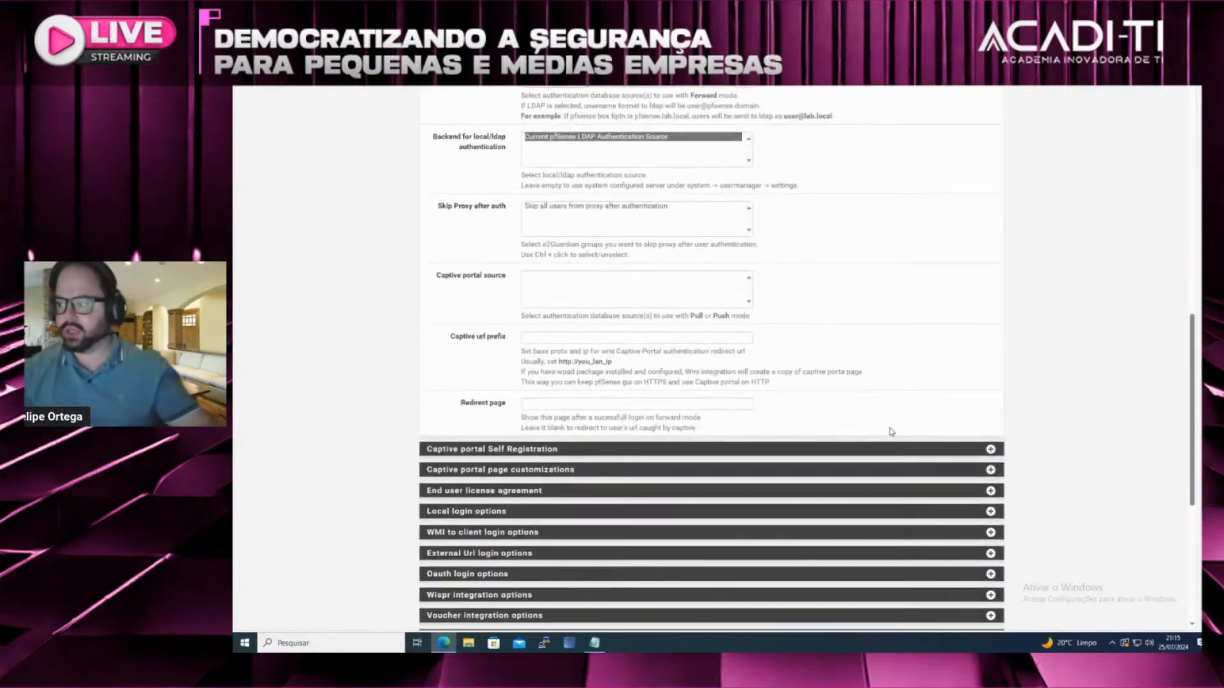
Expand the Captive portal Self Registration section and review its user type choices, keeping CPF only
click(990, 449)
scroll(765, 441, down, 3)
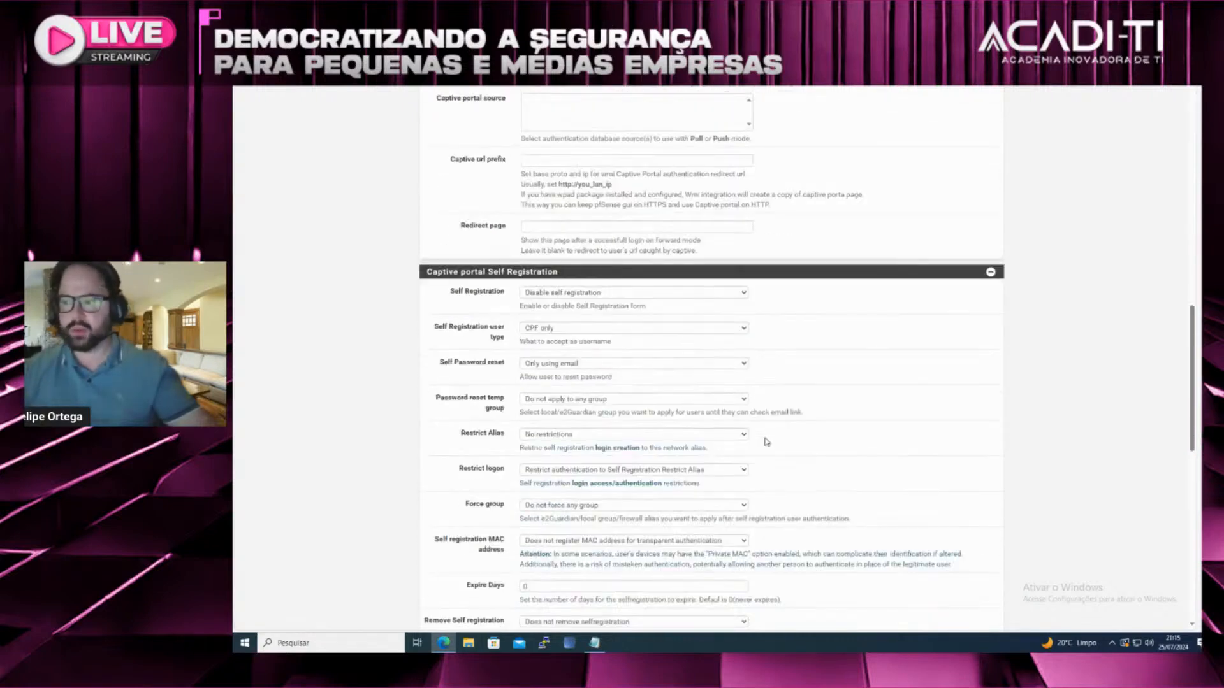
scroll(766, 442, down, 2)
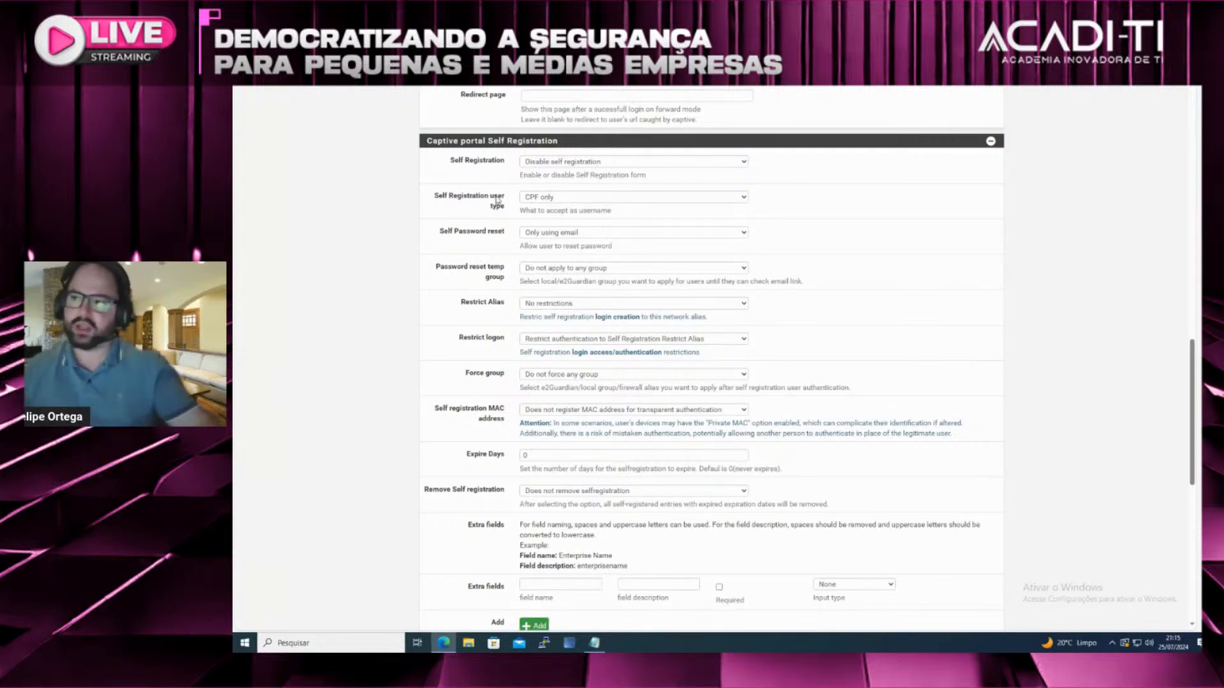
click(539, 198)
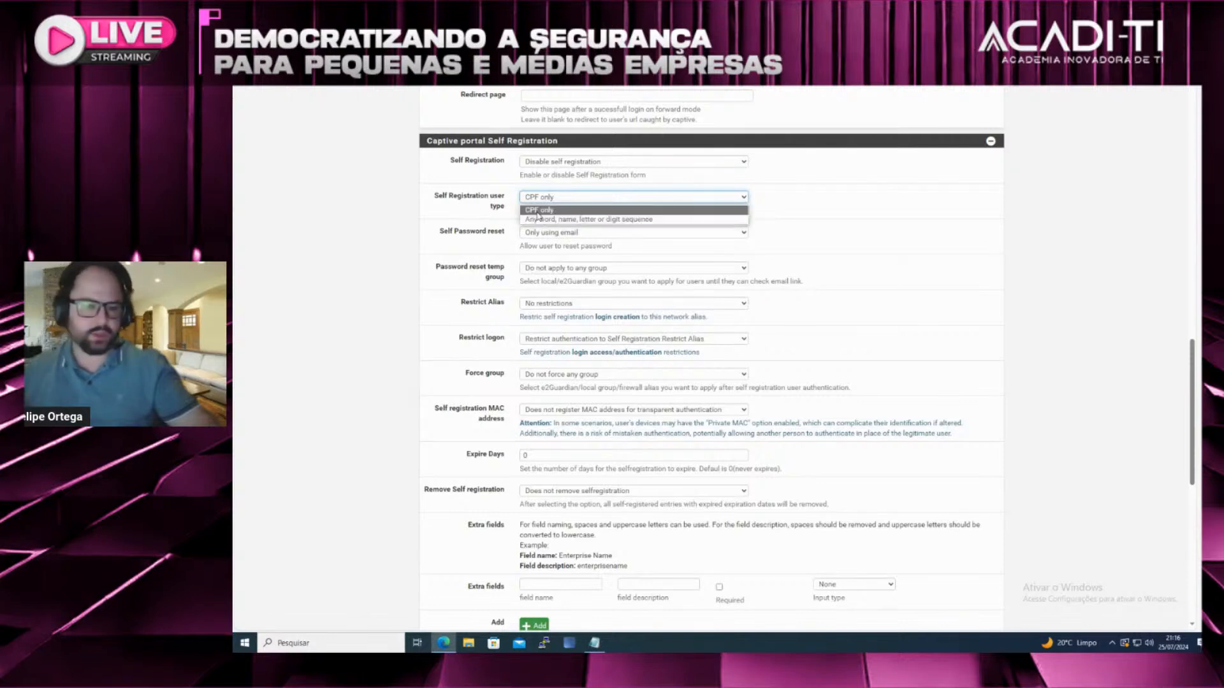
click(537, 213)
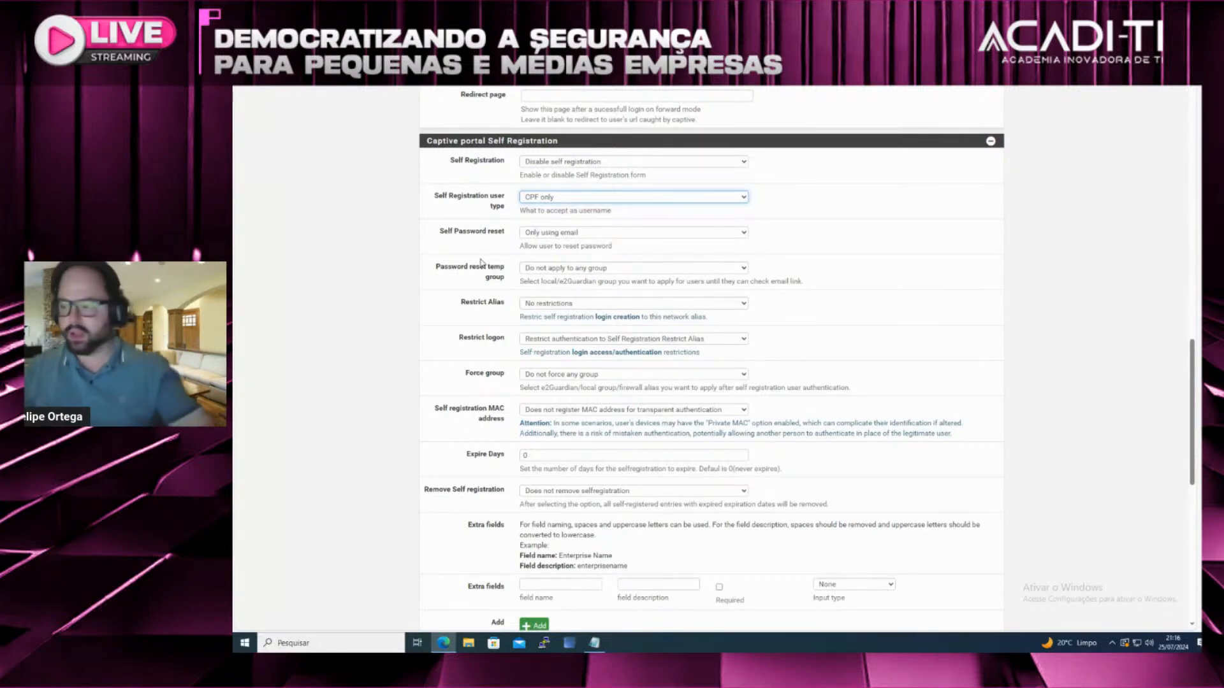
Examine the self-registration extra fields and the input types offered for them, without choosing one
scroll(665, 354, down, 3)
scroll(665, 355, down, 1)
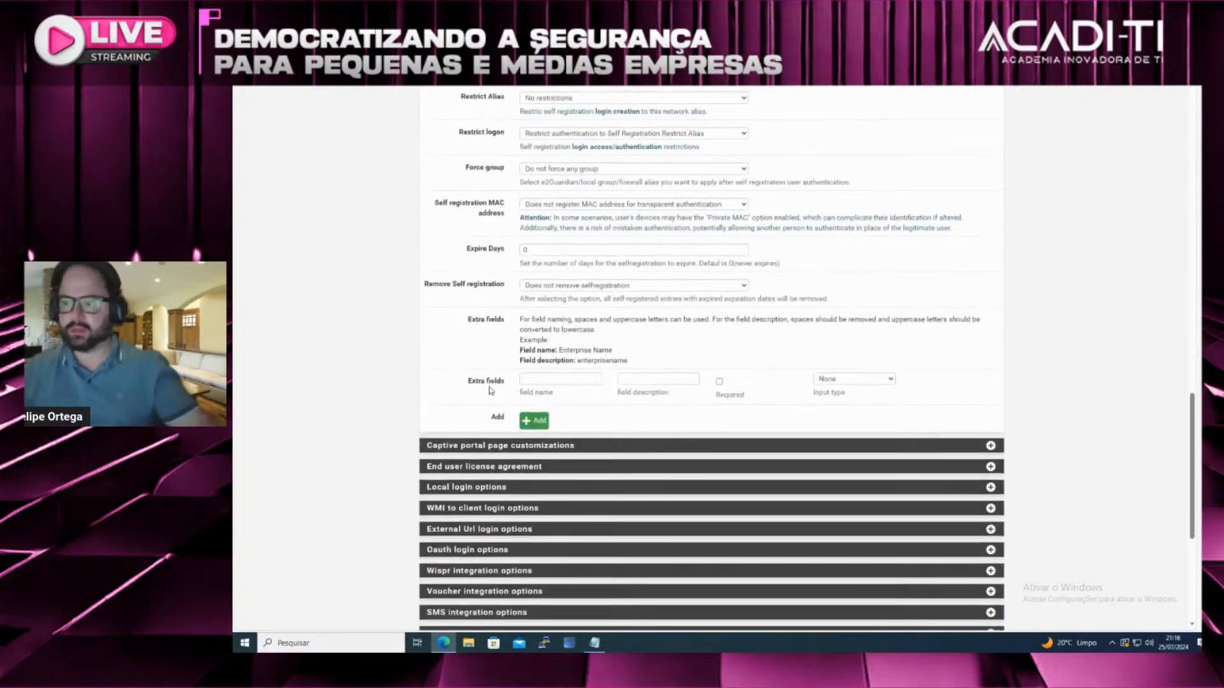
drag(468, 382, 507, 383)
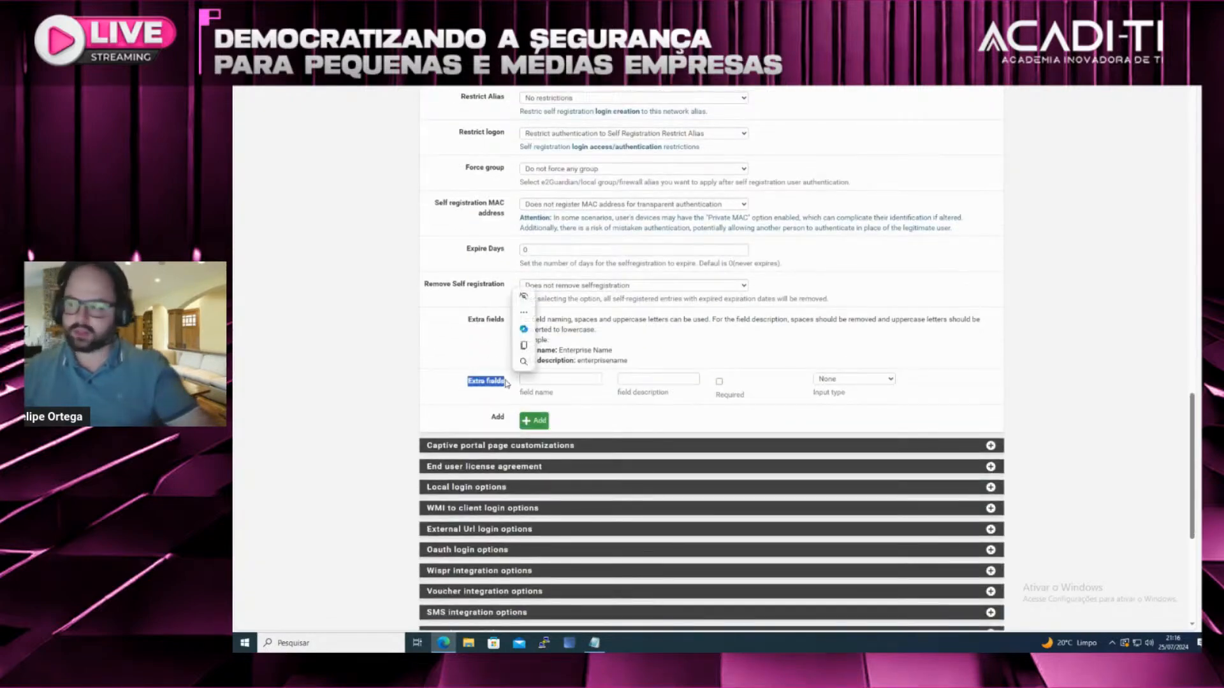
click(732, 372)
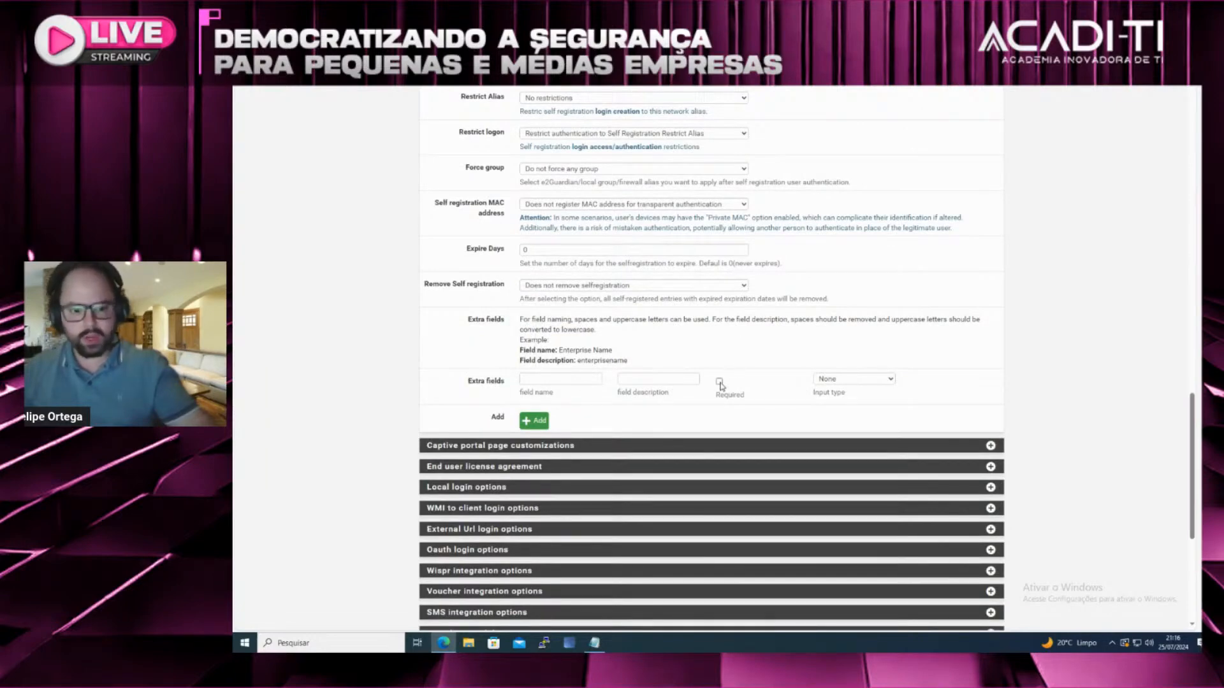
click(823, 382)
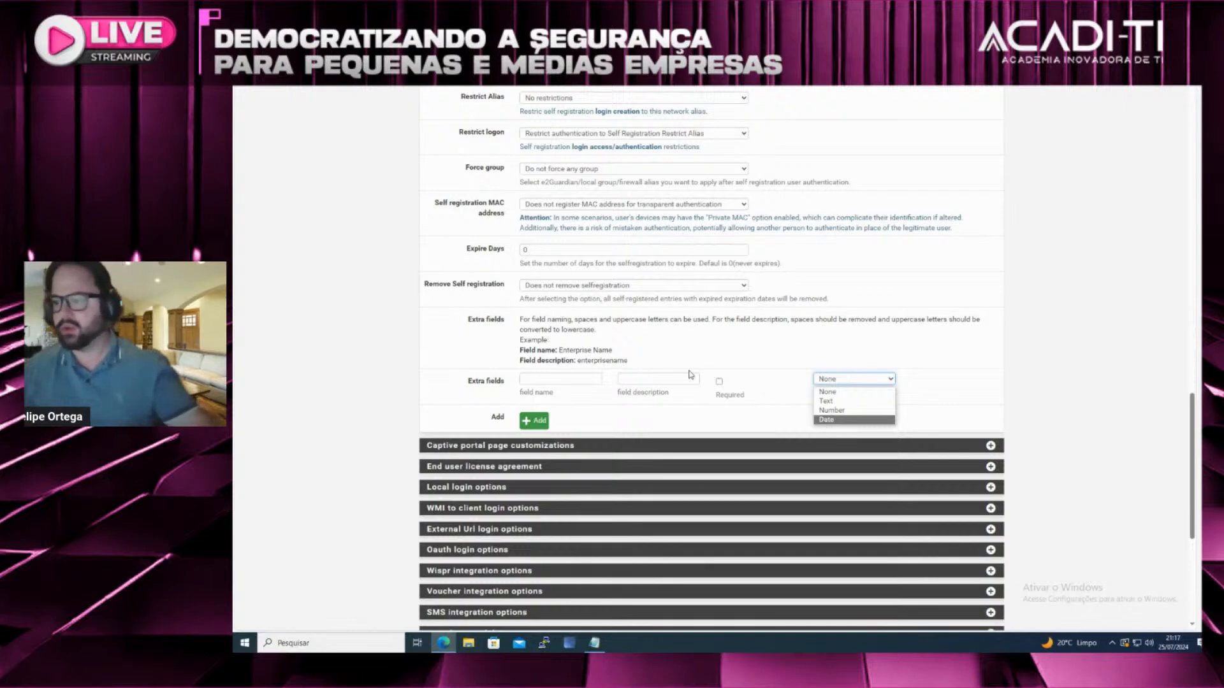
click(492, 354)
Review the choices for registering a self-registered user's MAC address for transparent authentication, leaving the setting as is
scroll(492, 354, up, 2)
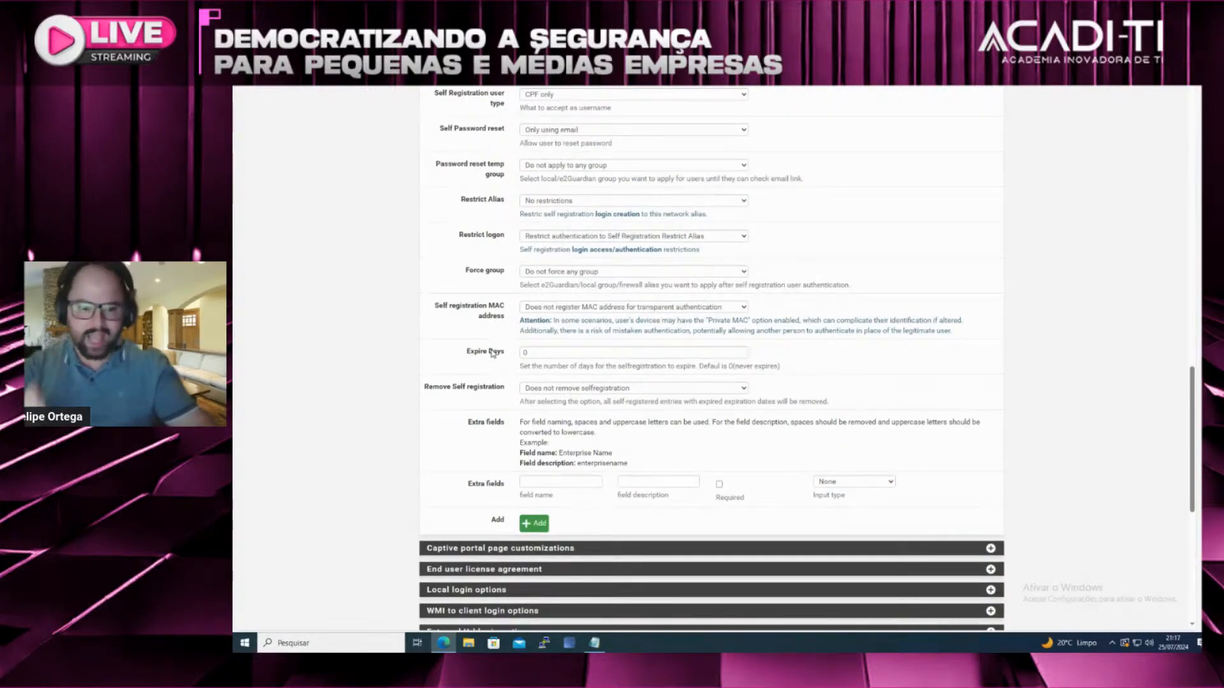
click(526, 307)
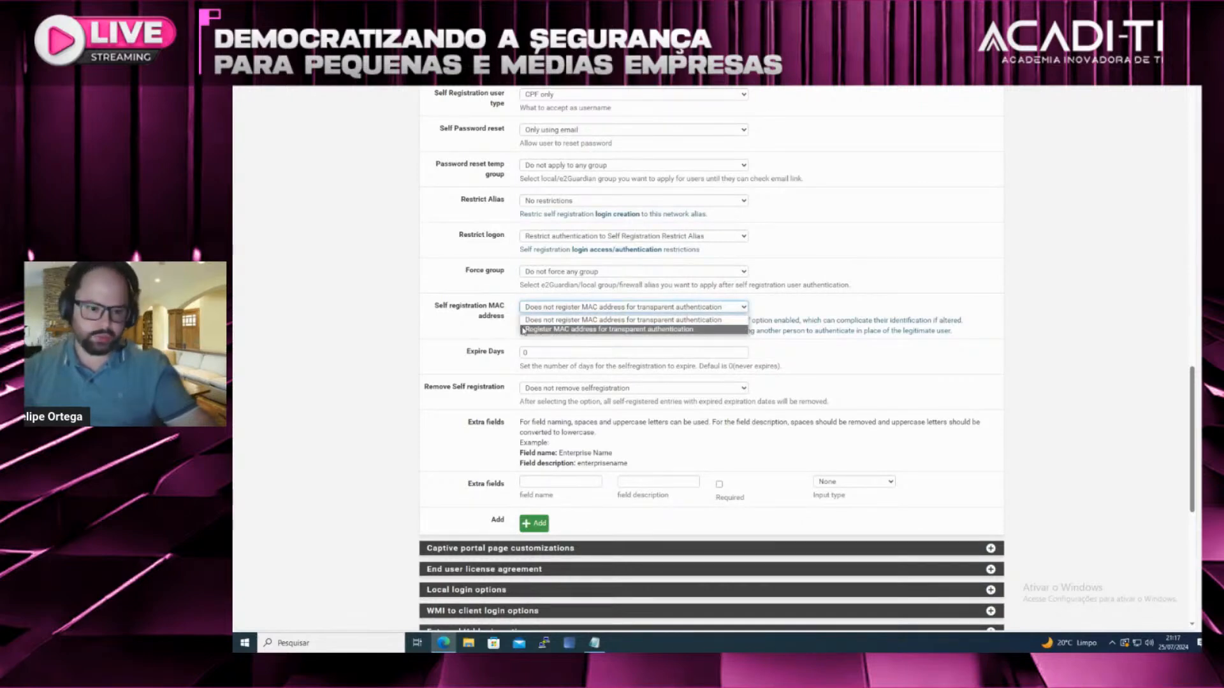
click(501, 324)
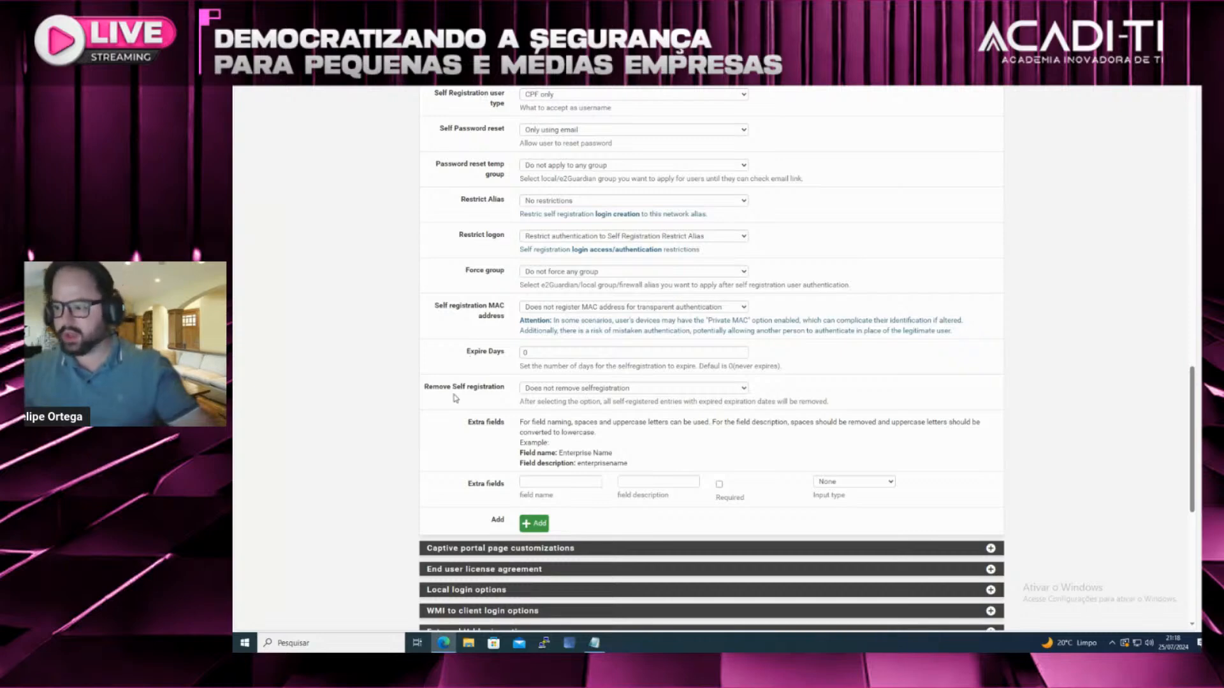
Expand the Wispr integration options and examine the URL fields, client reconnect and Wifi controller API settings
scroll(454, 395, down, 2)
scroll(454, 395, down, 2)
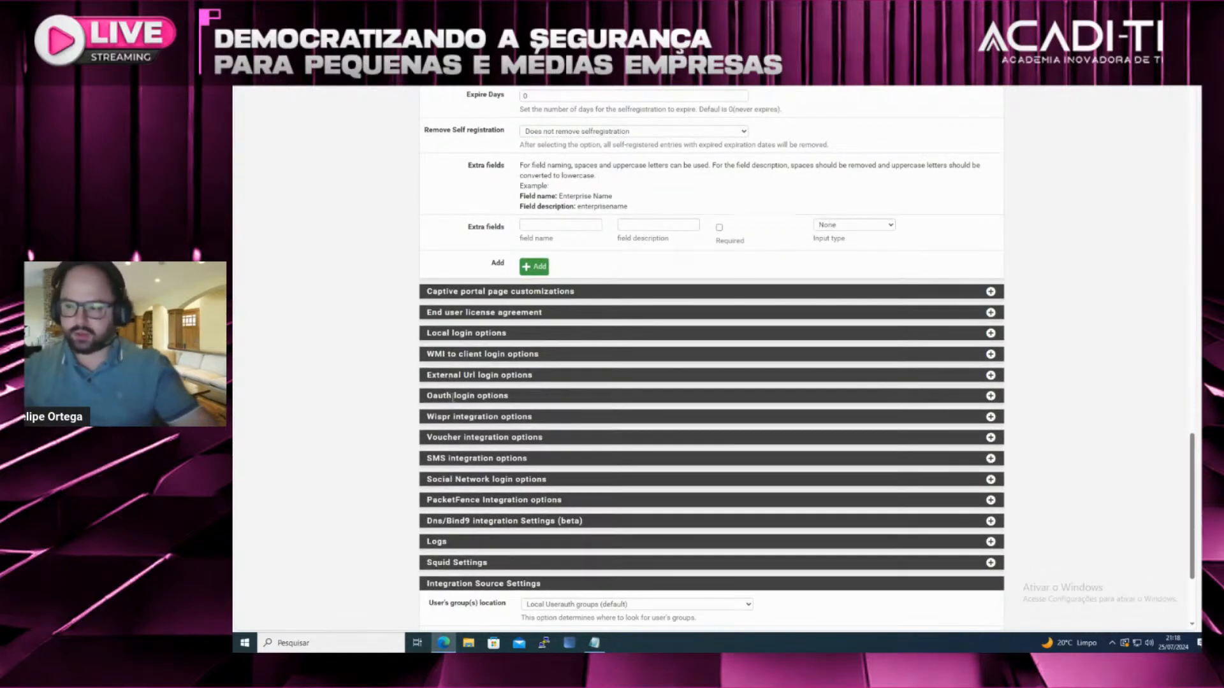
click(990, 418)
scroll(405, 470, down, 3)
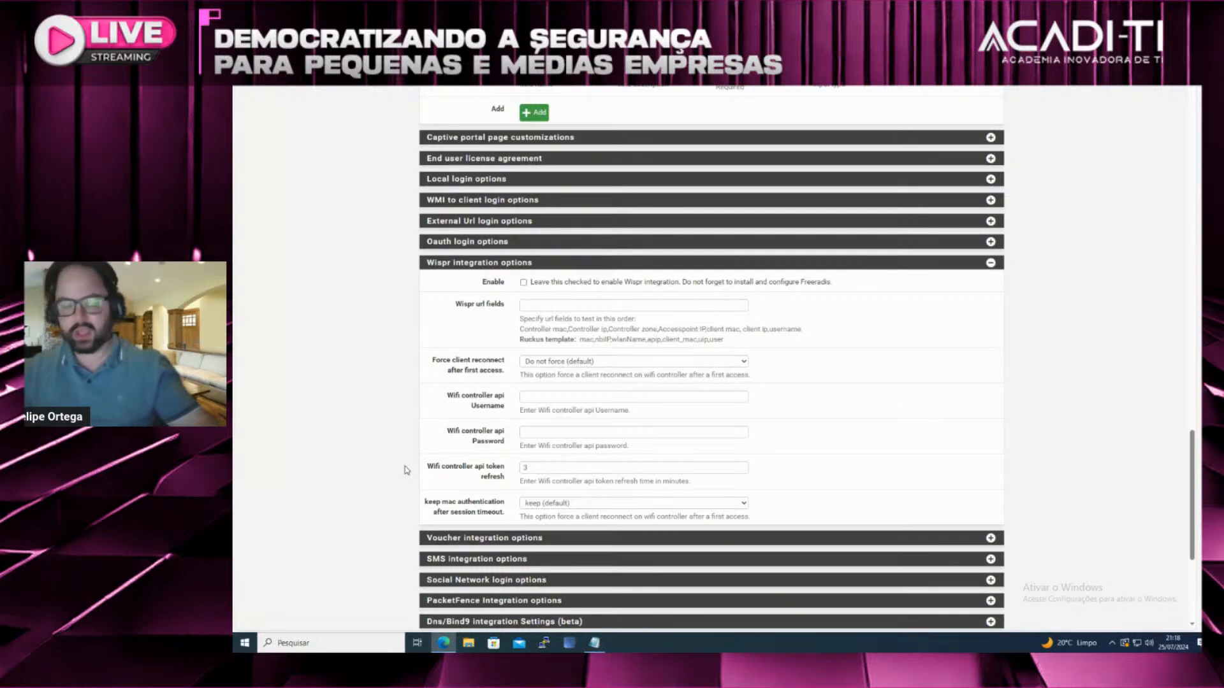
scroll(984, 440, down, 3)
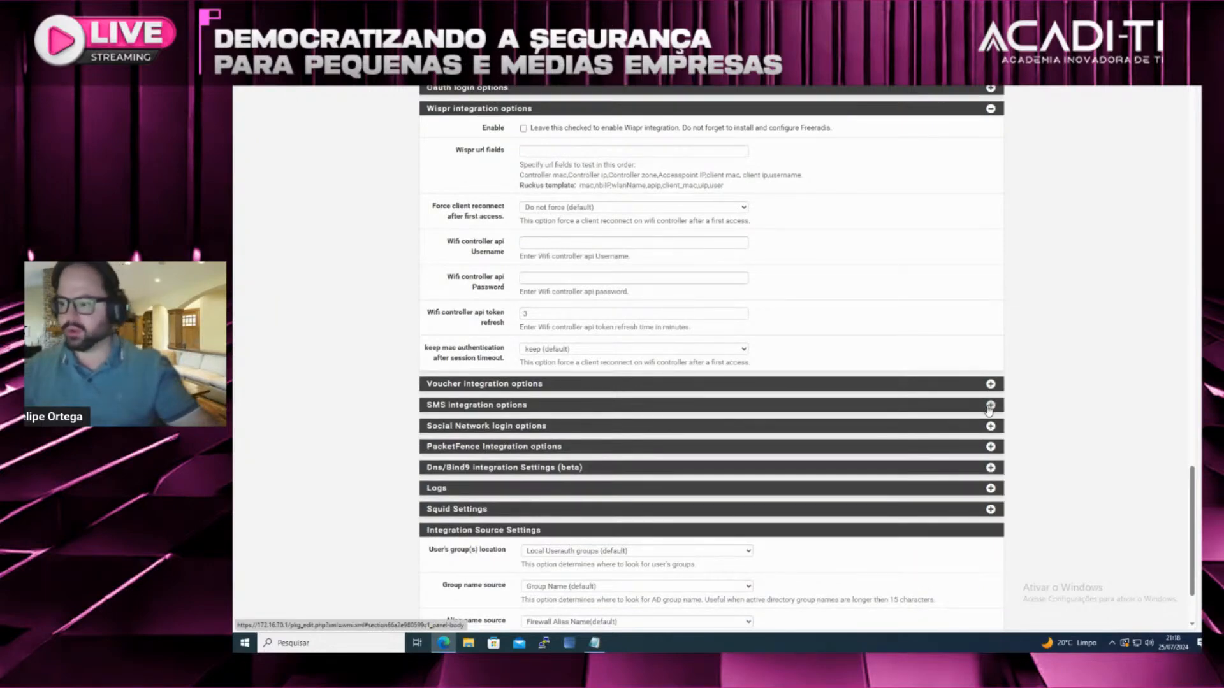
Review the SMS integration options and the voucher integration options, collapsing each section after viewing it
click(989, 406)
scroll(860, 410, down, 2)
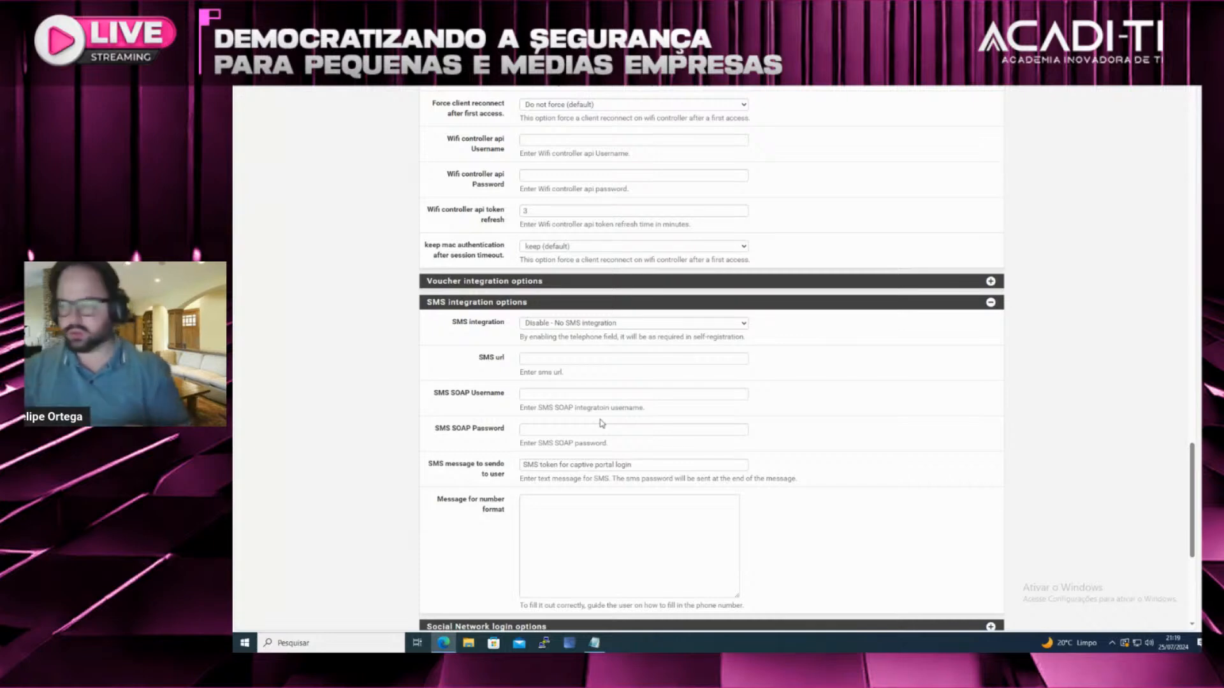
click(991, 302)
click(989, 290)
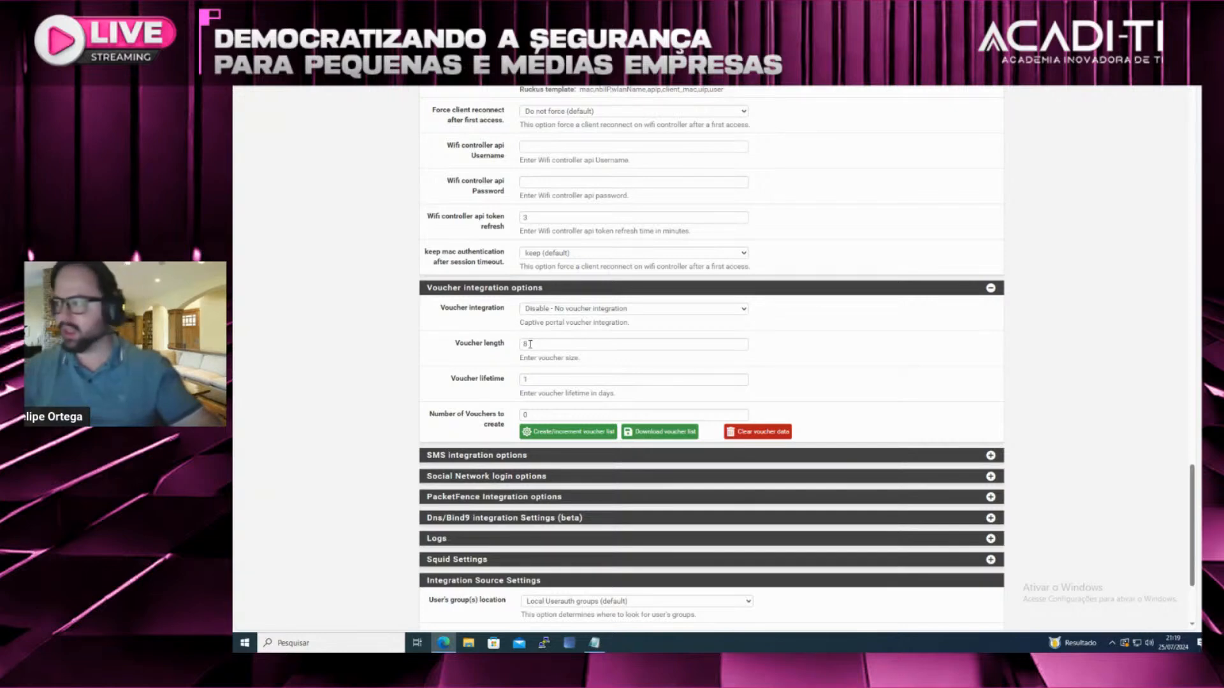
click(989, 290)
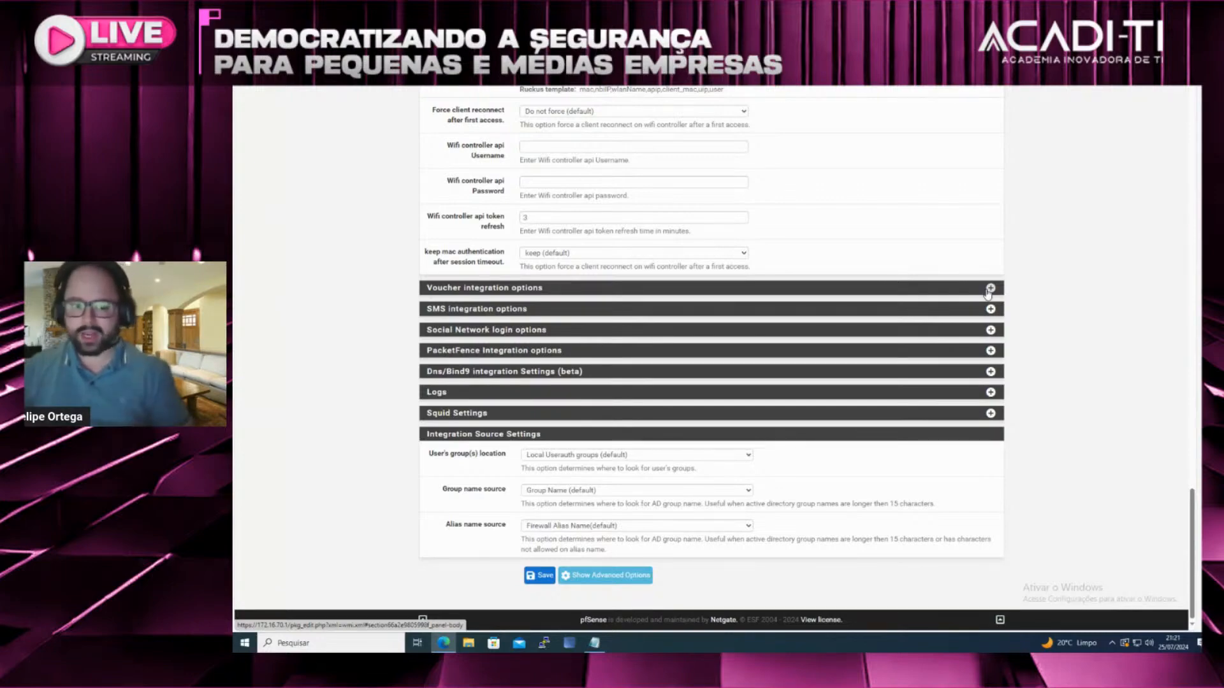
Go back to the Captive portal Self Registration section and collapse it
scroll(797, 362, up, 2)
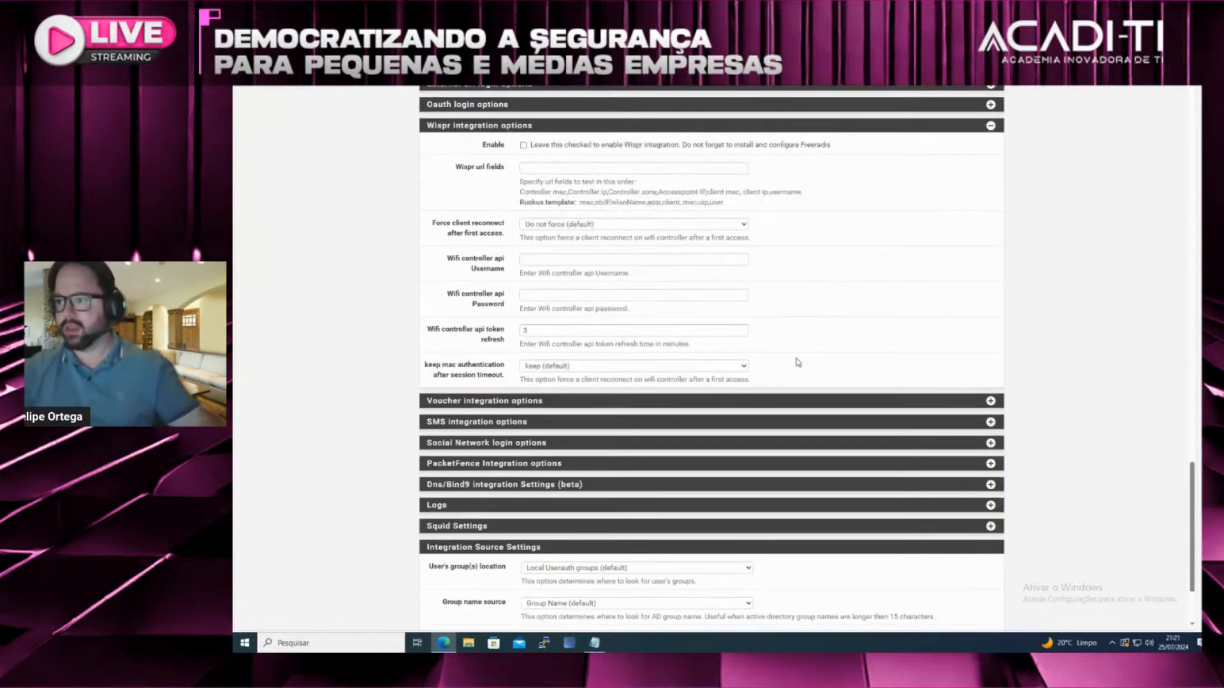
scroll(797, 362, up, 8)
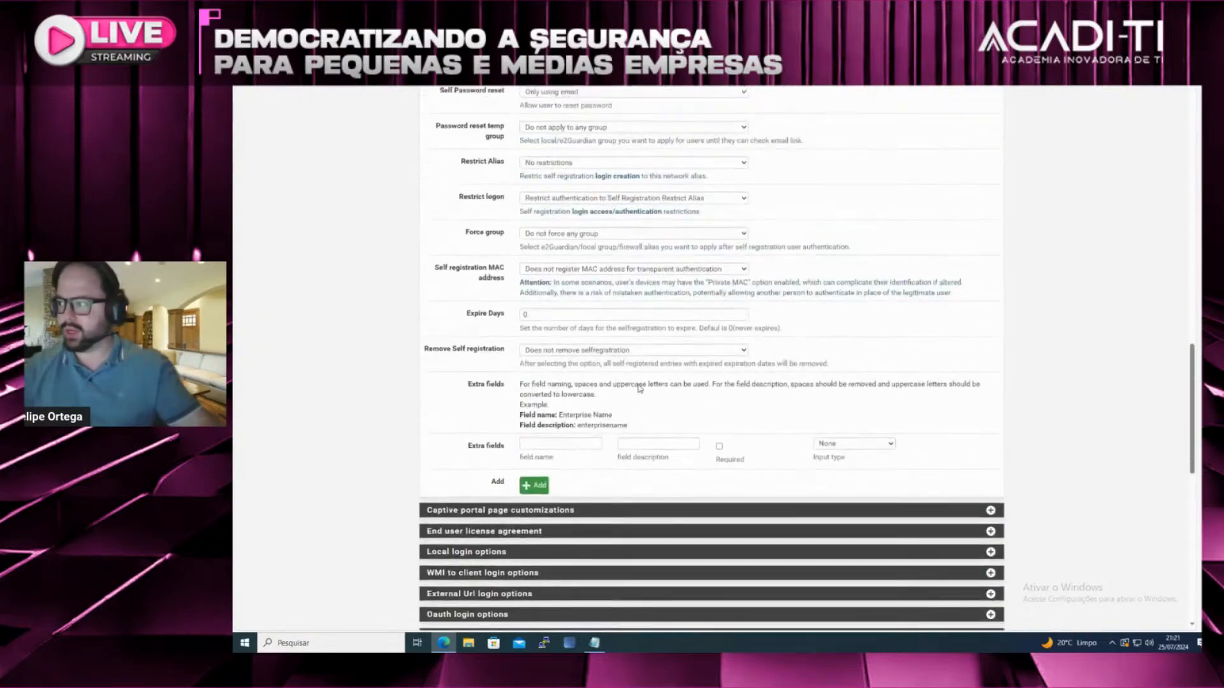
scroll(639, 388, up, 5)
click(991, 350)
scroll(959, 353, up, 4)
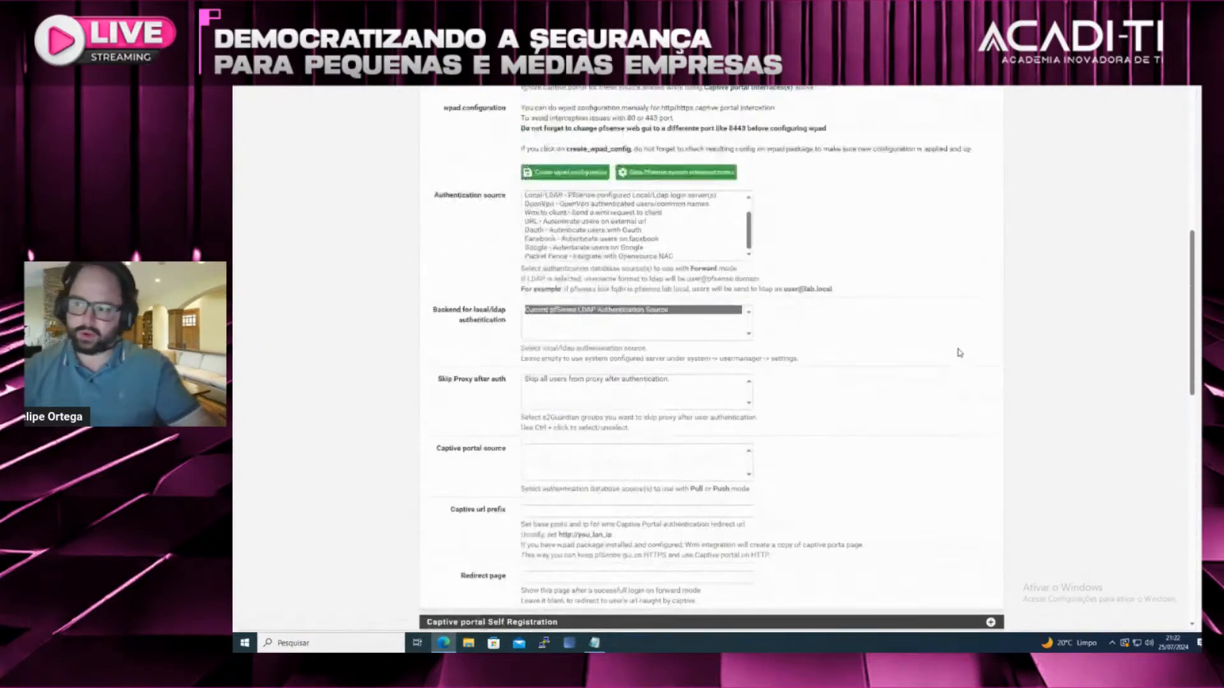
Enable WMI integration in the WMI Authentication Settings and set the idle timeout to 2h
scroll(959, 353, up, 6)
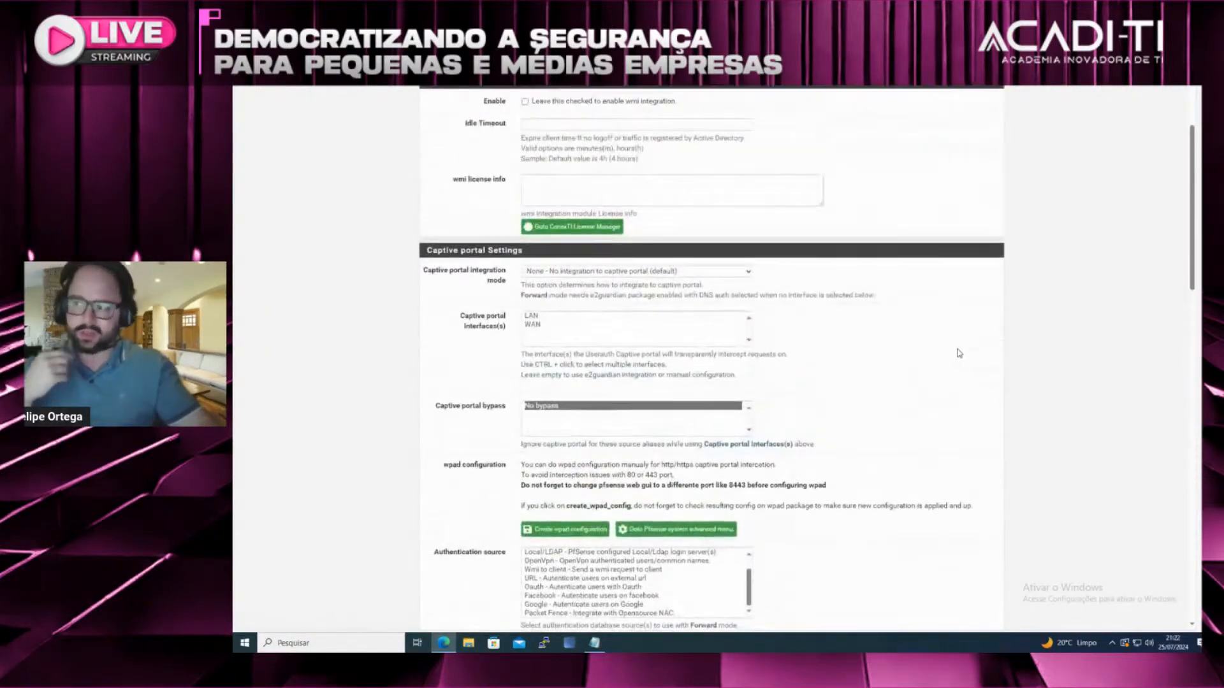
scroll(959, 352, up, 1)
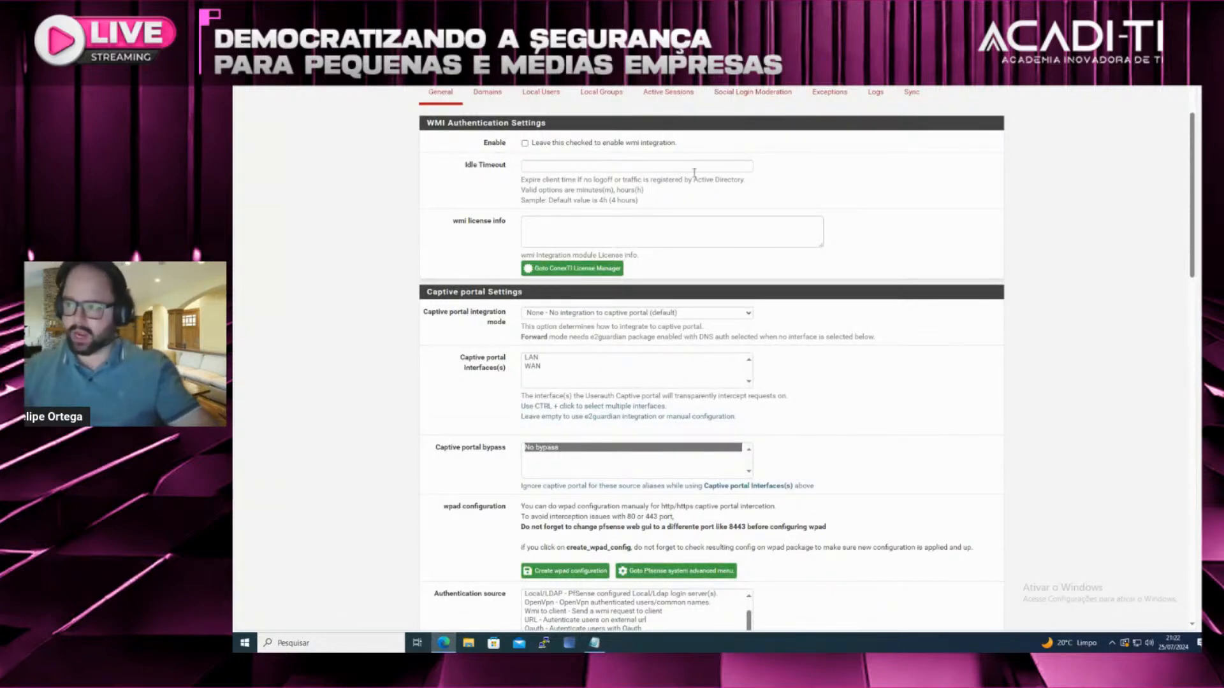
click(525, 143)
click(541, 169)
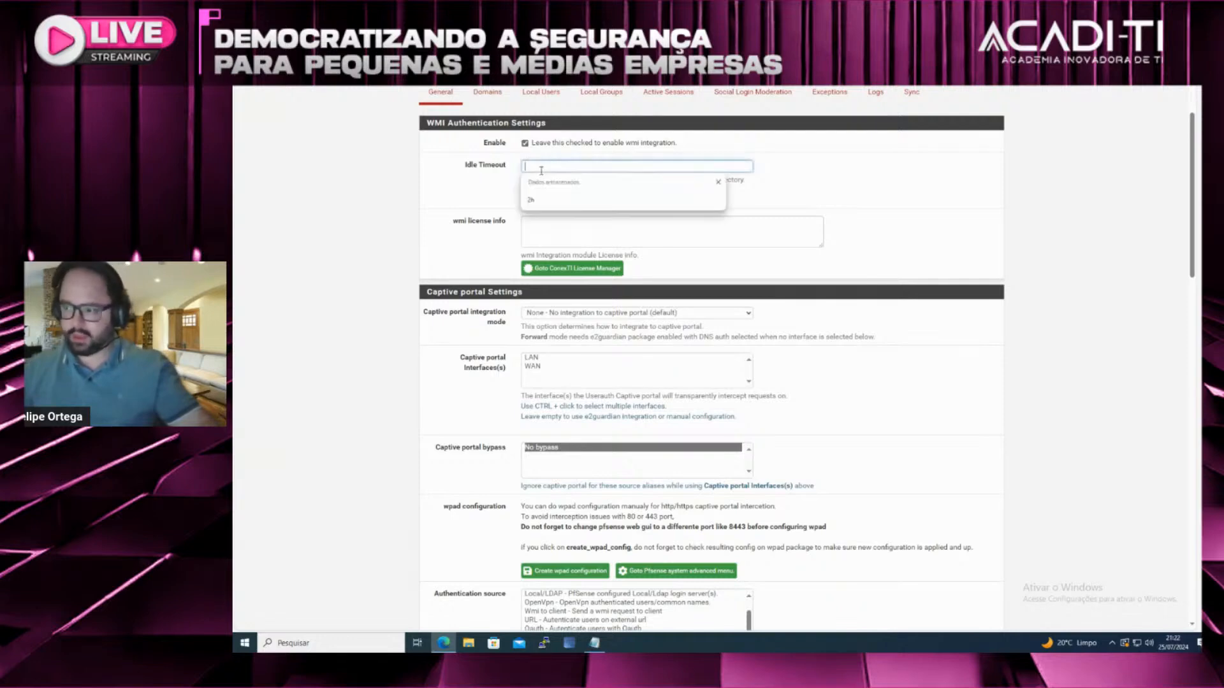
click(536, 200)
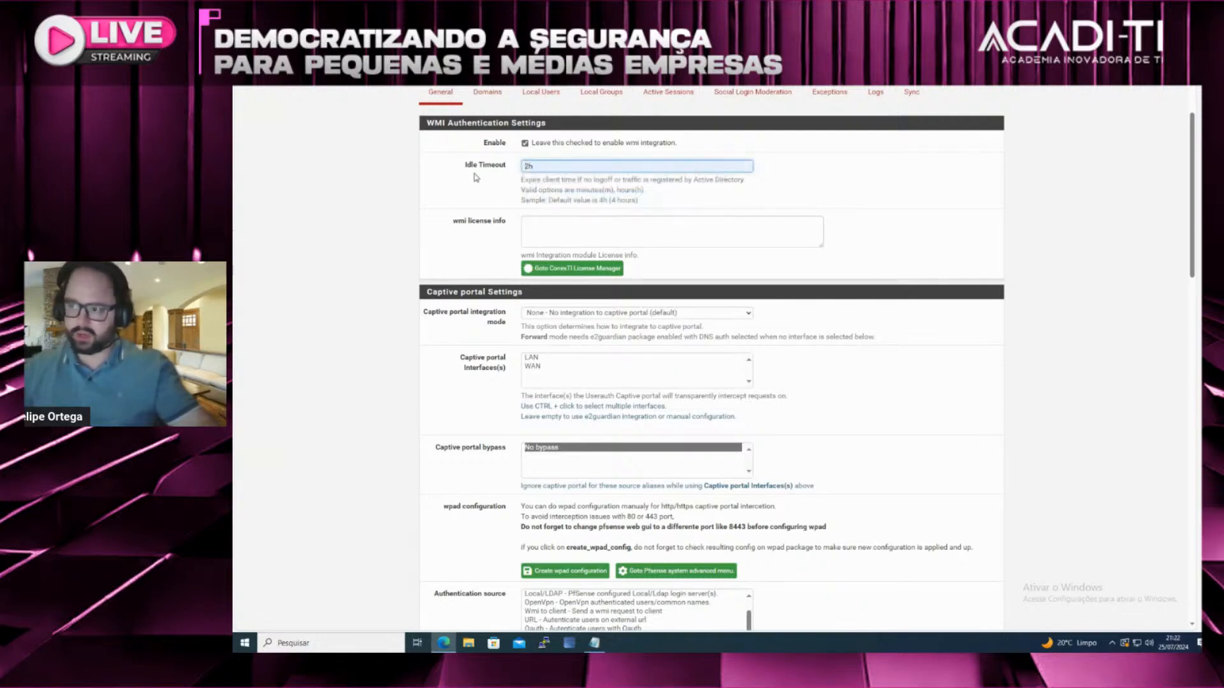
drag(475, 177, 512, 163)
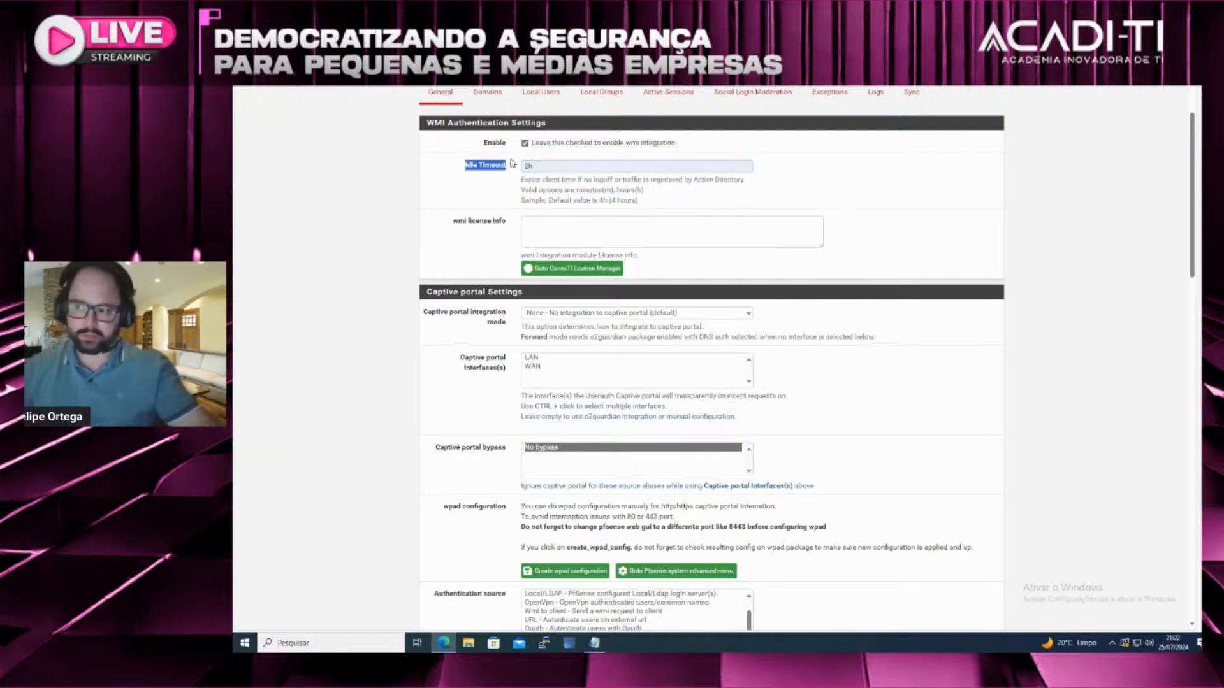
click(451, 207)
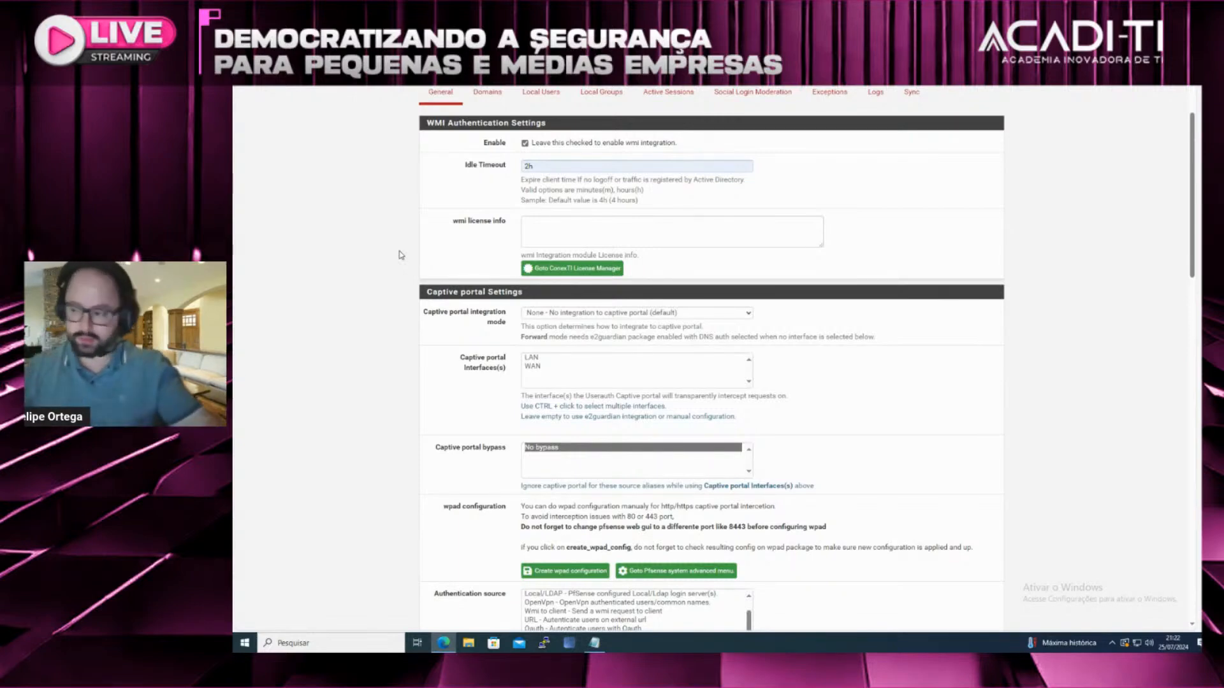
Set the captive portal integration mode to Forward - Send unidentified users to UserAuth captive portal, and check the captive portal settings
click(532, 313)
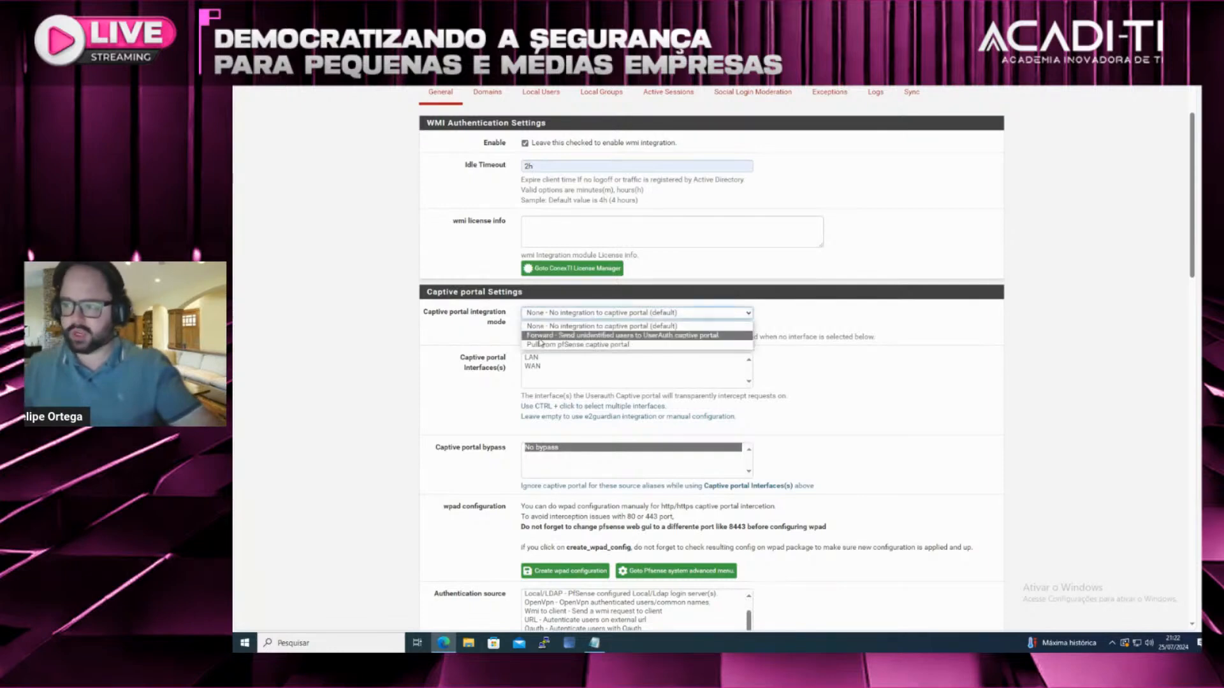
click(539, 337)
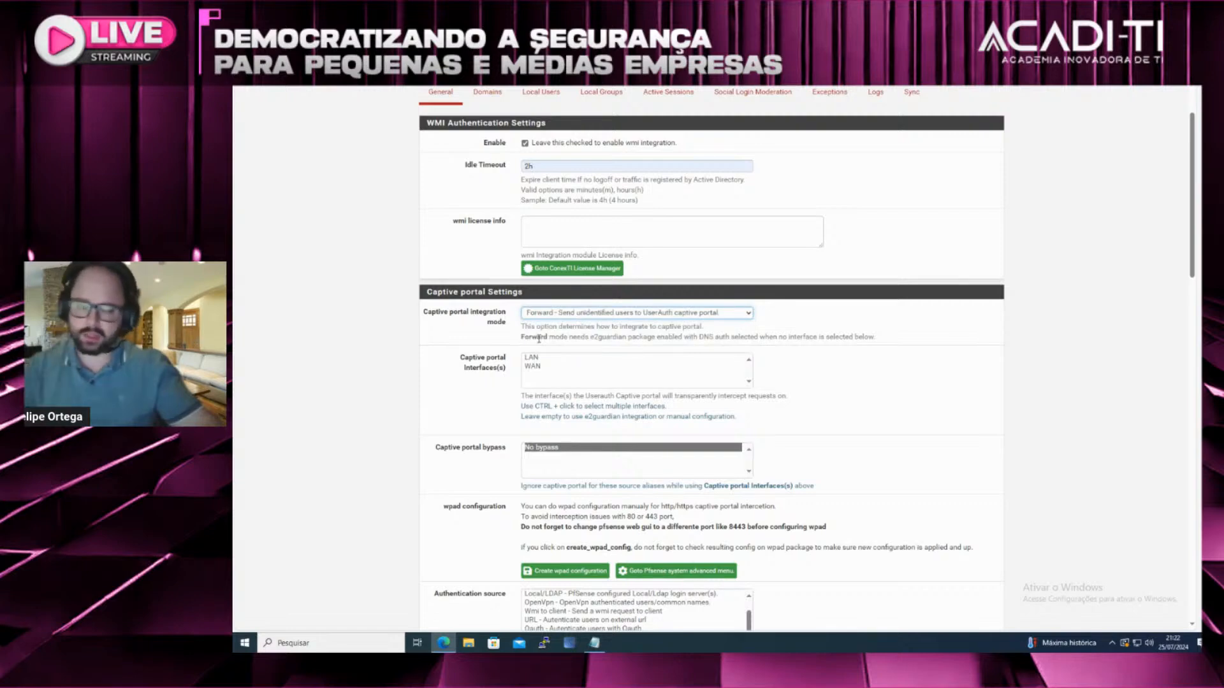
scroll(536, 340, up, 3)
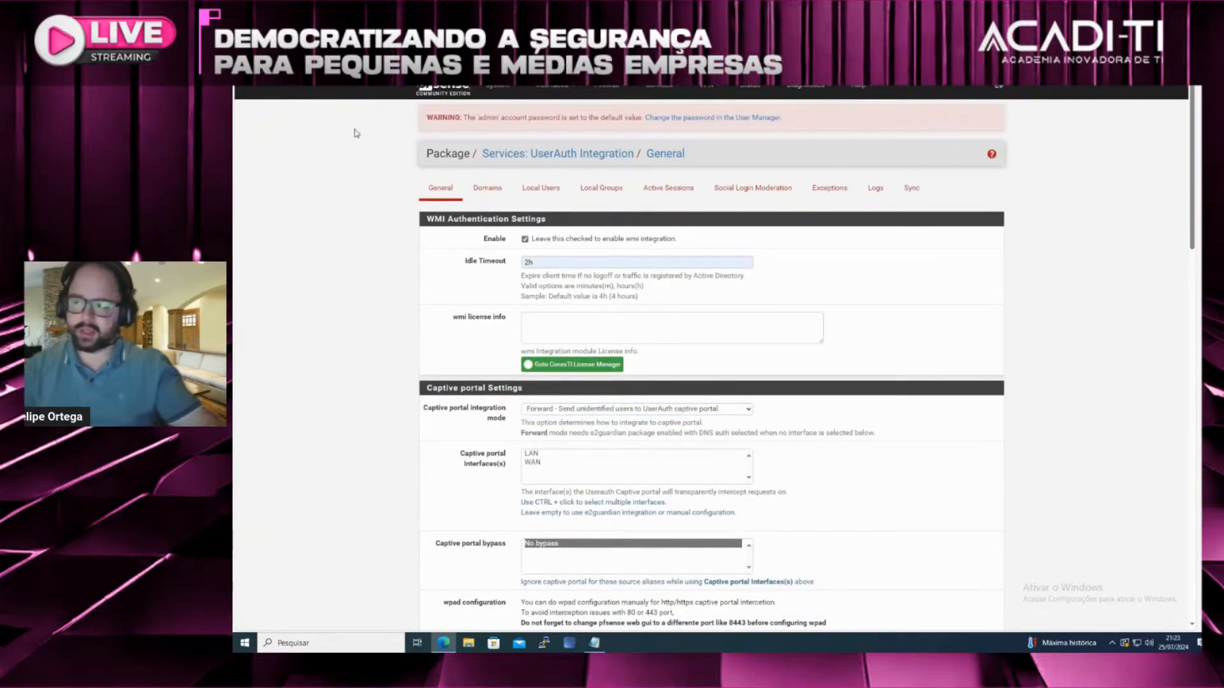
scroll(446, 255, down, 5)
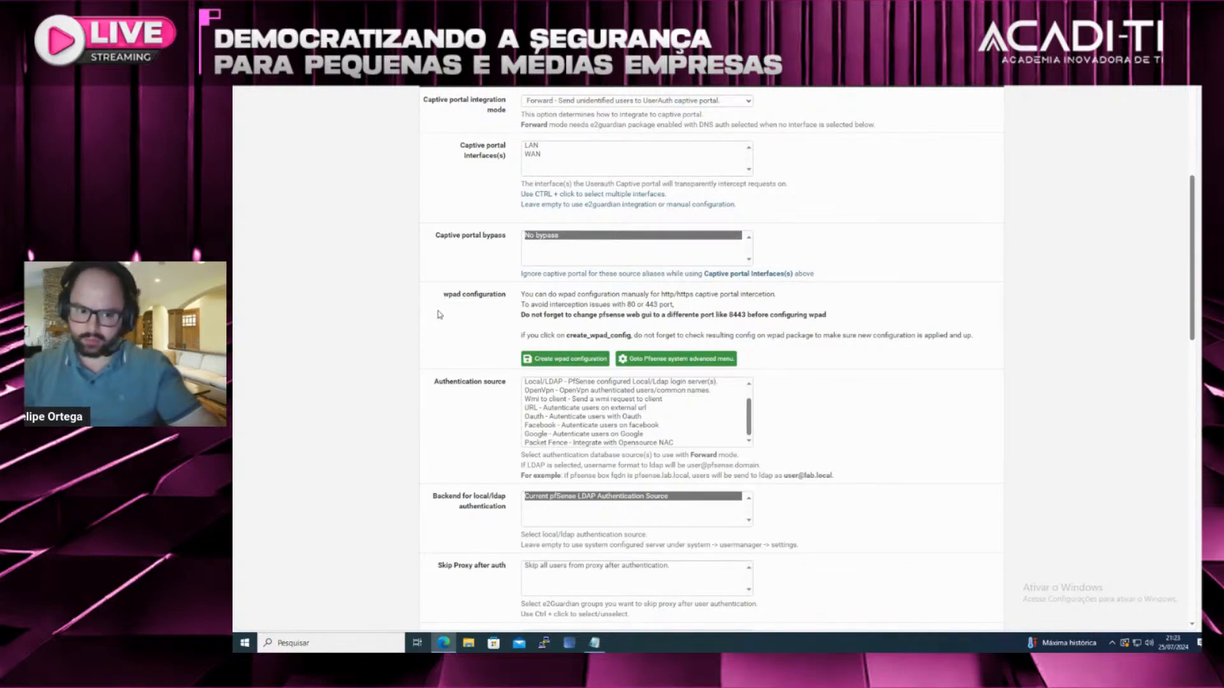
scroll(438, 314, up, 5)
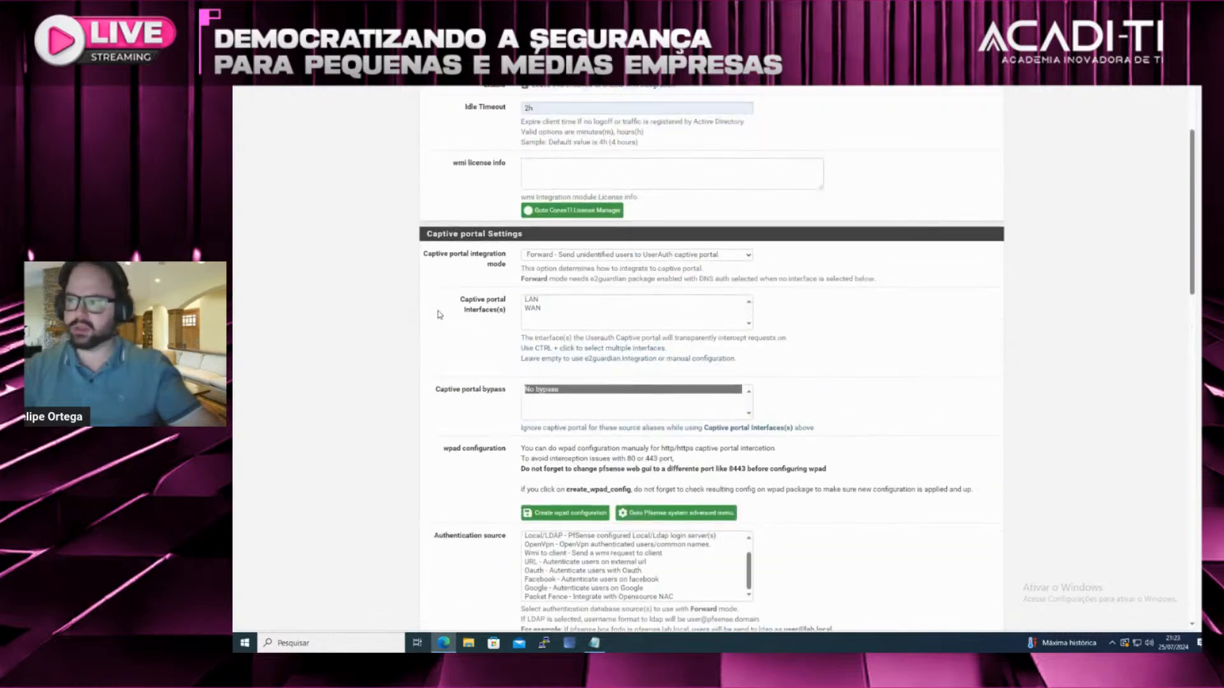
In the system's advanced Admin Access settings, set the webConfigurator TCP port to 8443
click(499, 86)
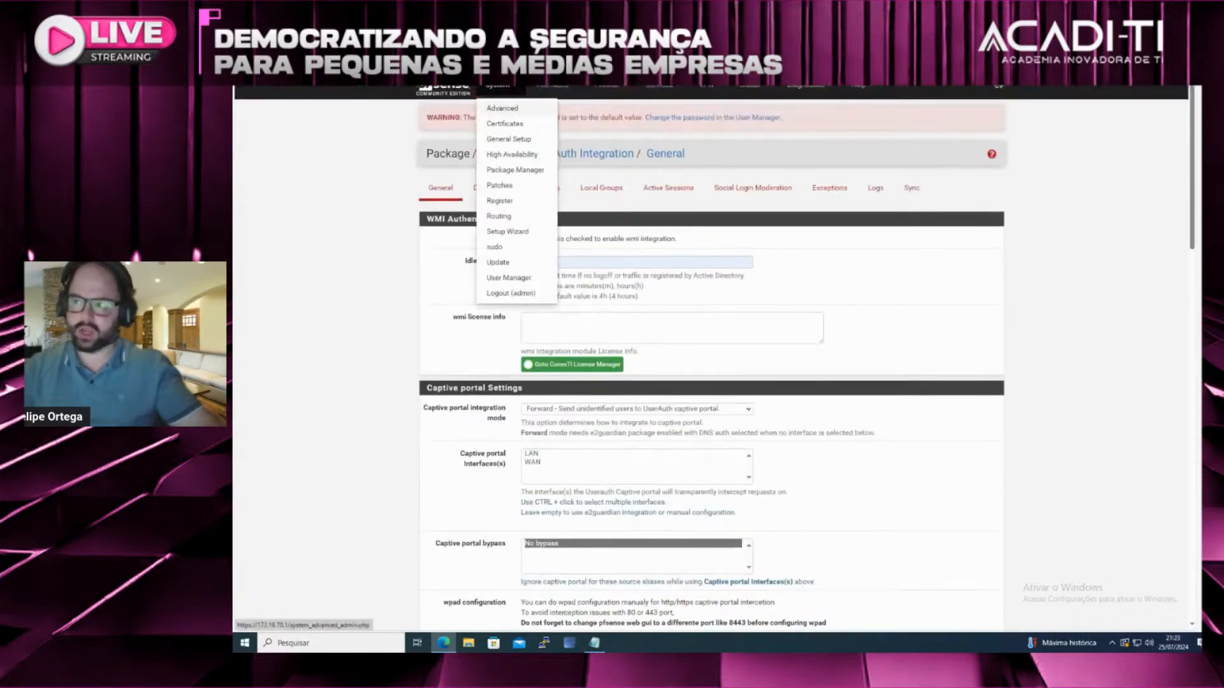
click(497, 108)
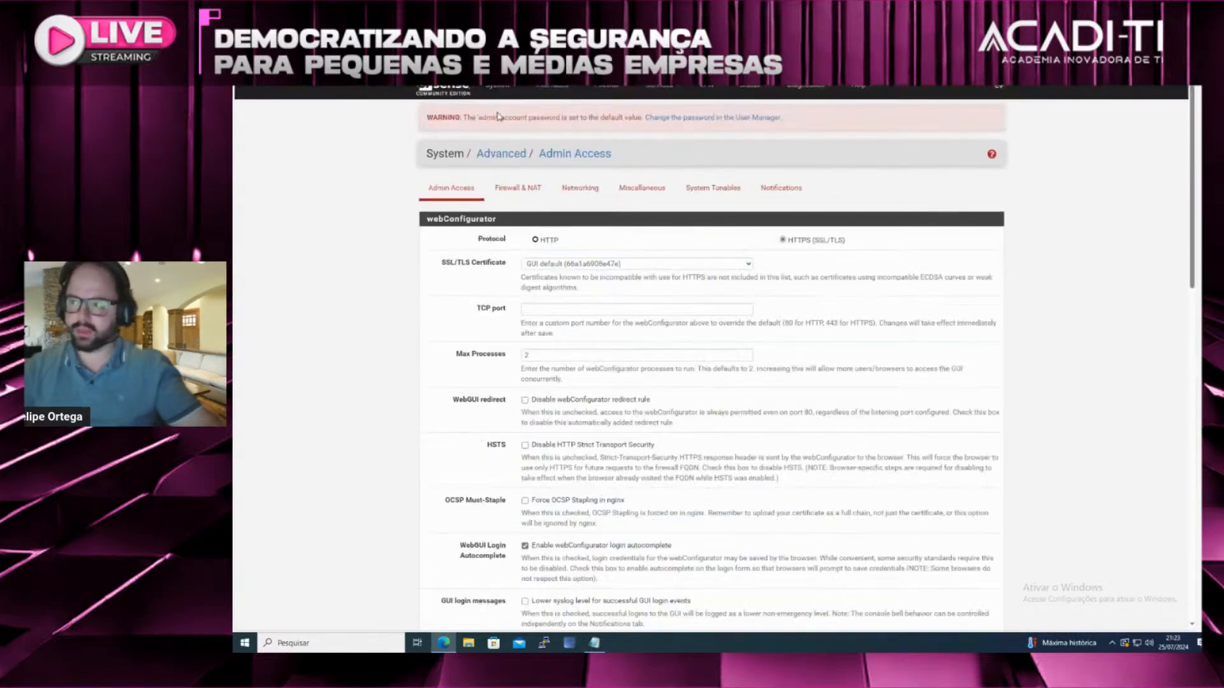
click(527, 310)
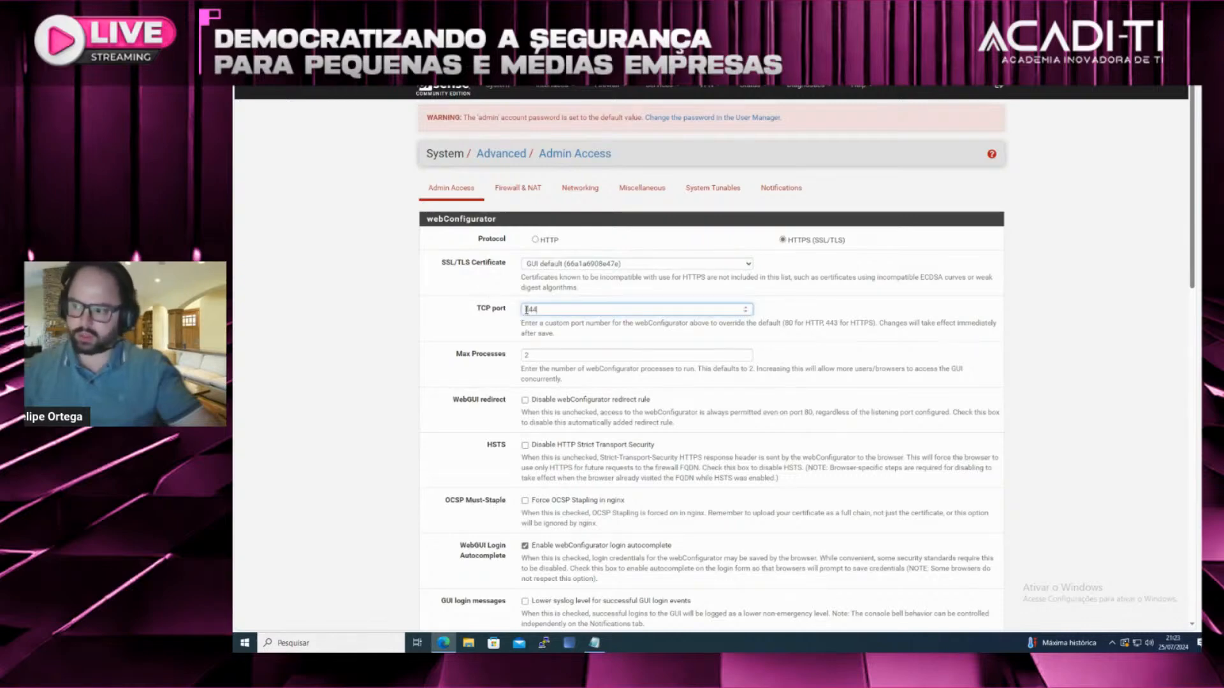
scroll(519, 300, down, 2)
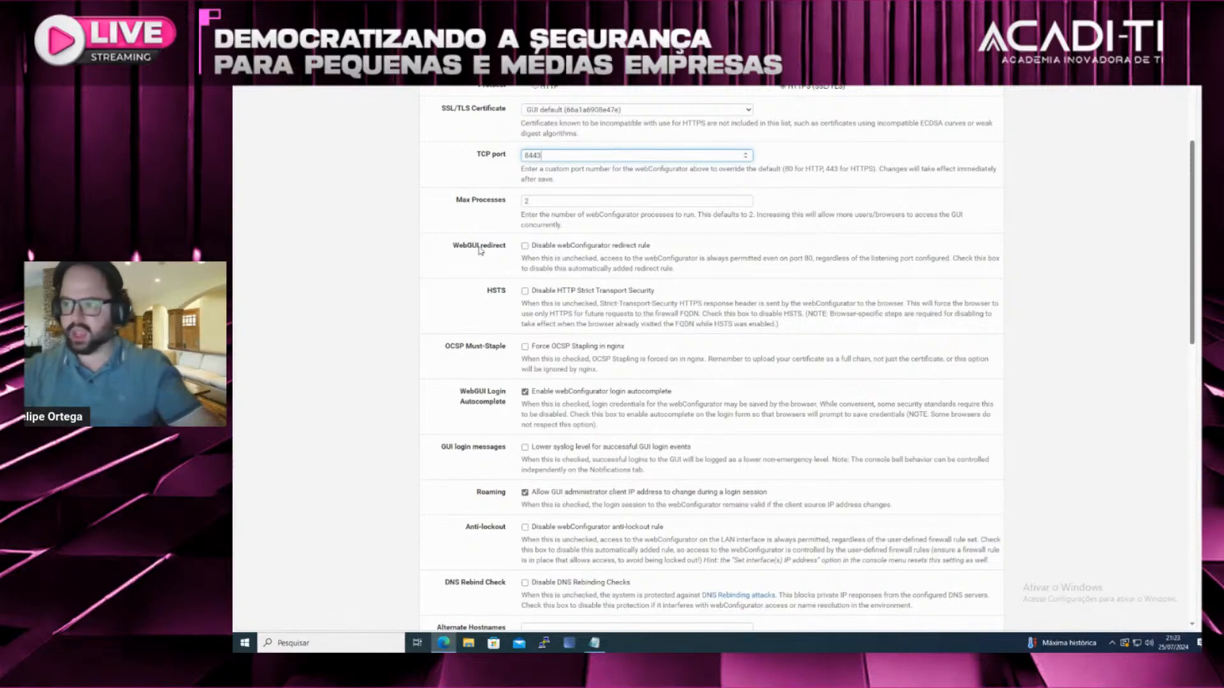
Disable the webConfigurator redirect rule under WebGUI redirect and save the Admin Access settings
drag(452, 249, 518, 248)
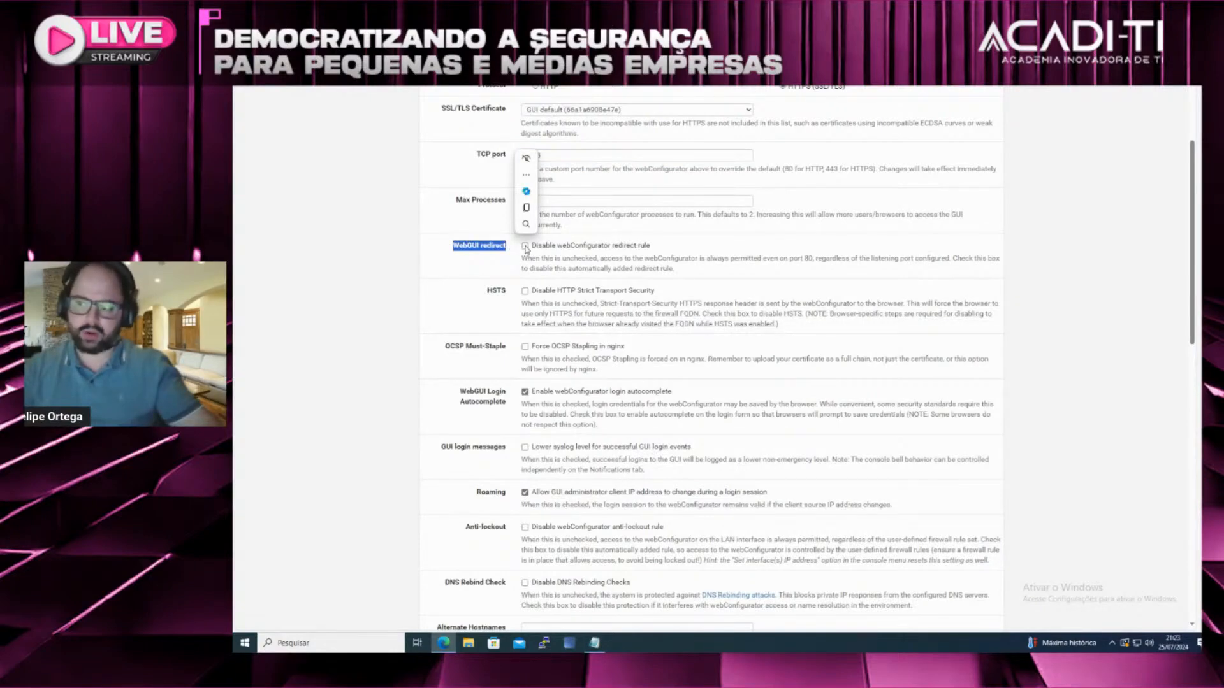
click(525, 247)
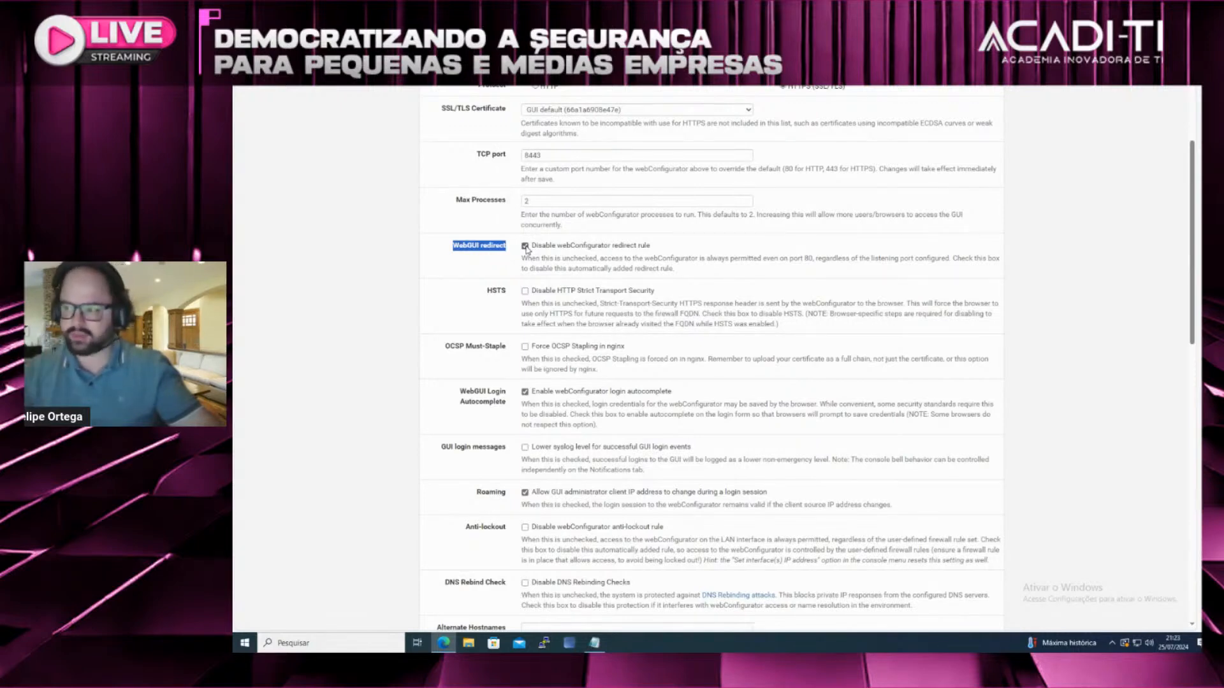
click(403, 275)
scroll(405, 287, down, 4)
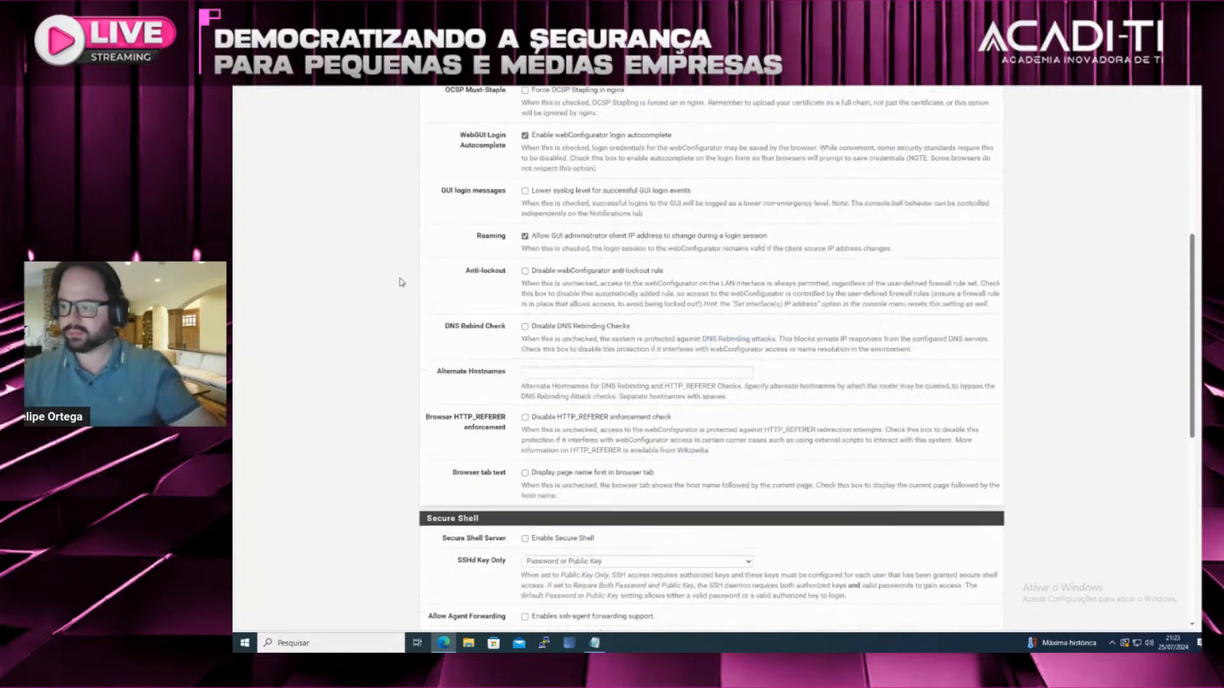
scroll(405, 299, down, 8)
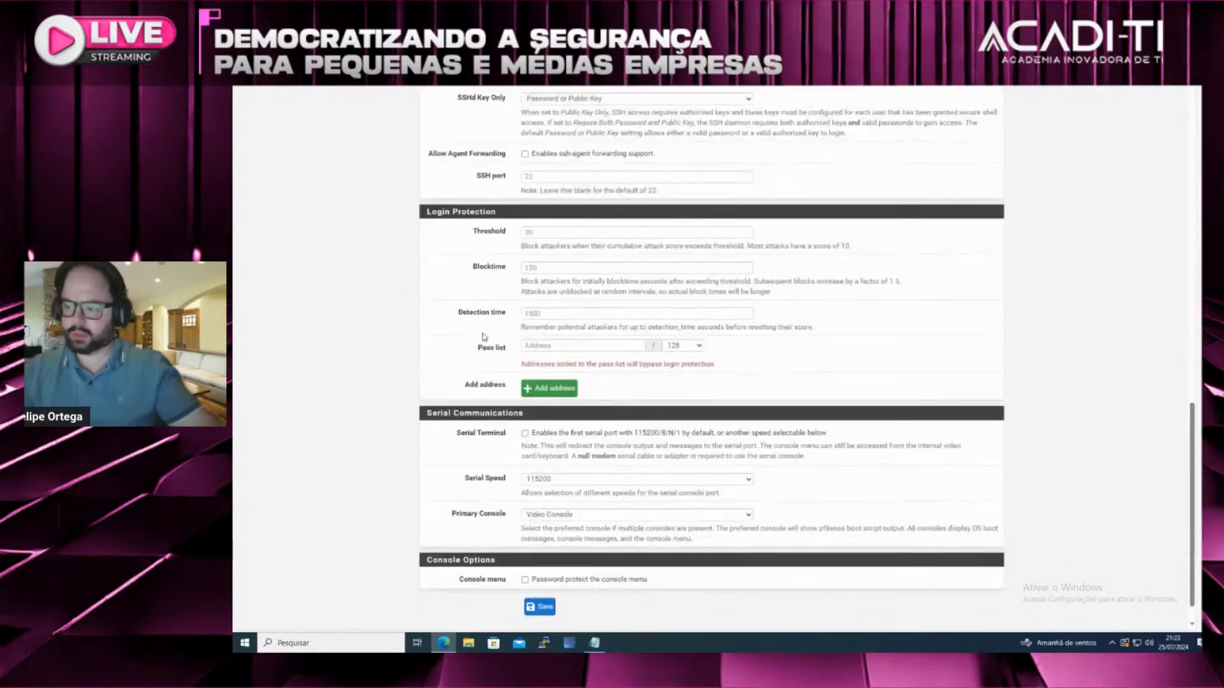
scroll(460, 399, up, 15)
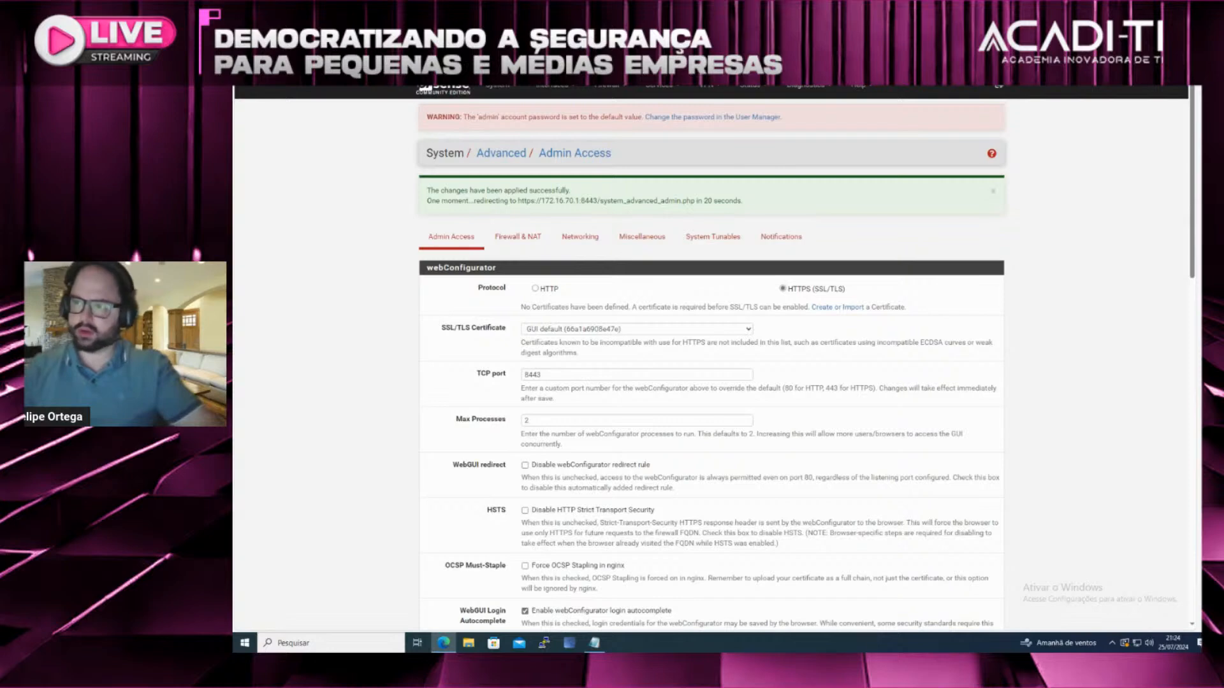
key(BackSpace)
text(:8443)
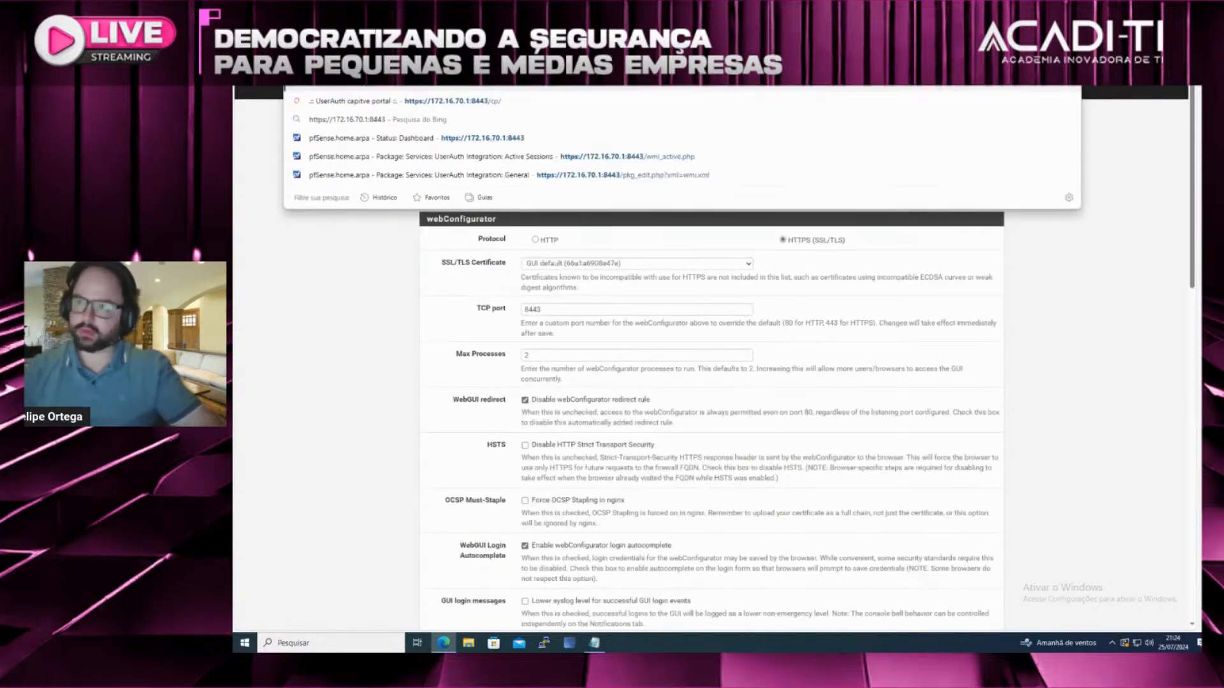
key(Return)
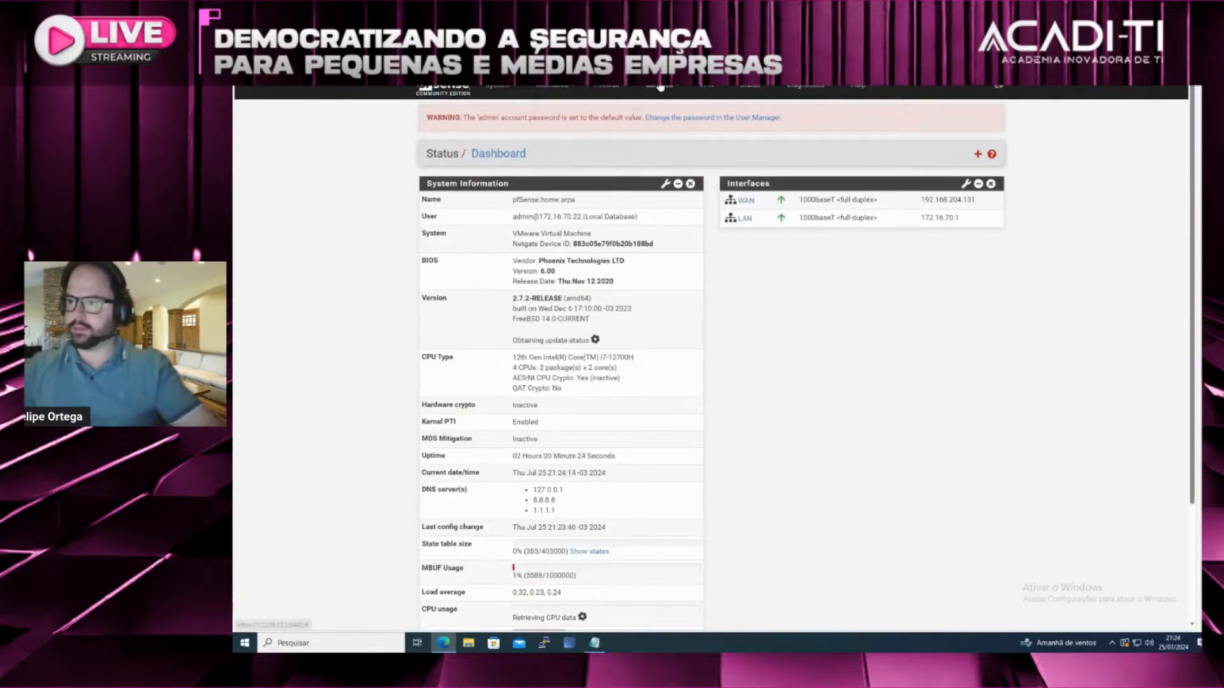
In the UserAuth Integration general settings, enable WMI integration and set the idle timeout to 2h
click(659, 84)
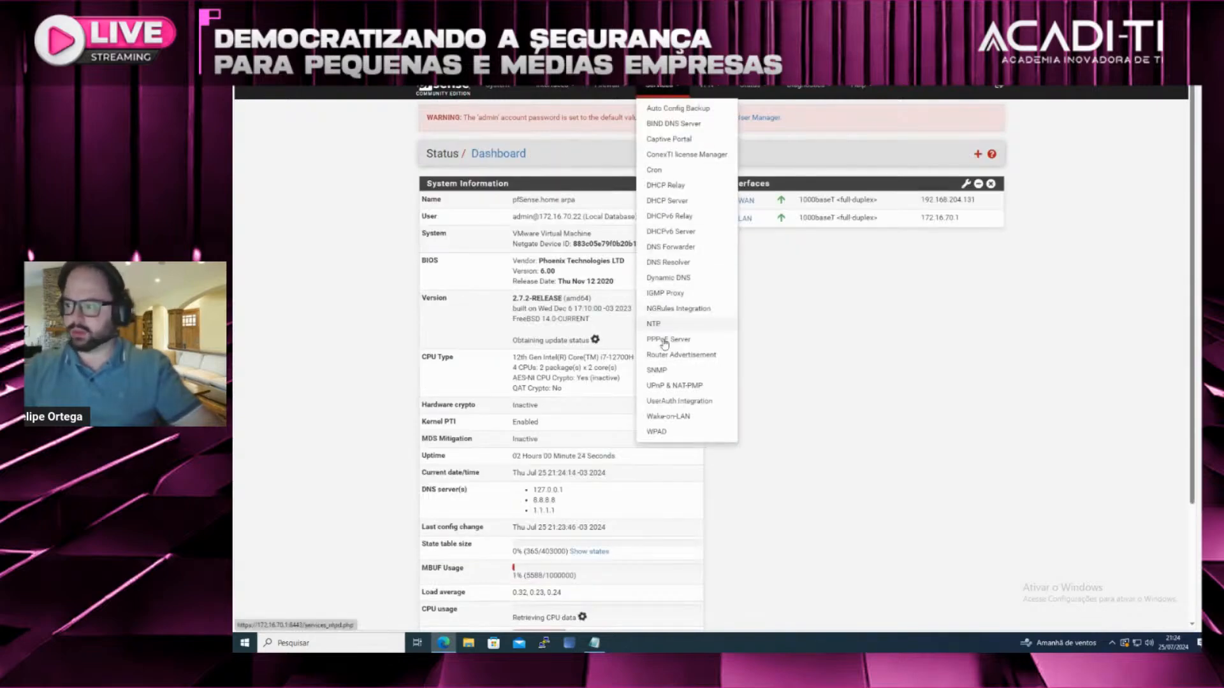
click(660, 401)
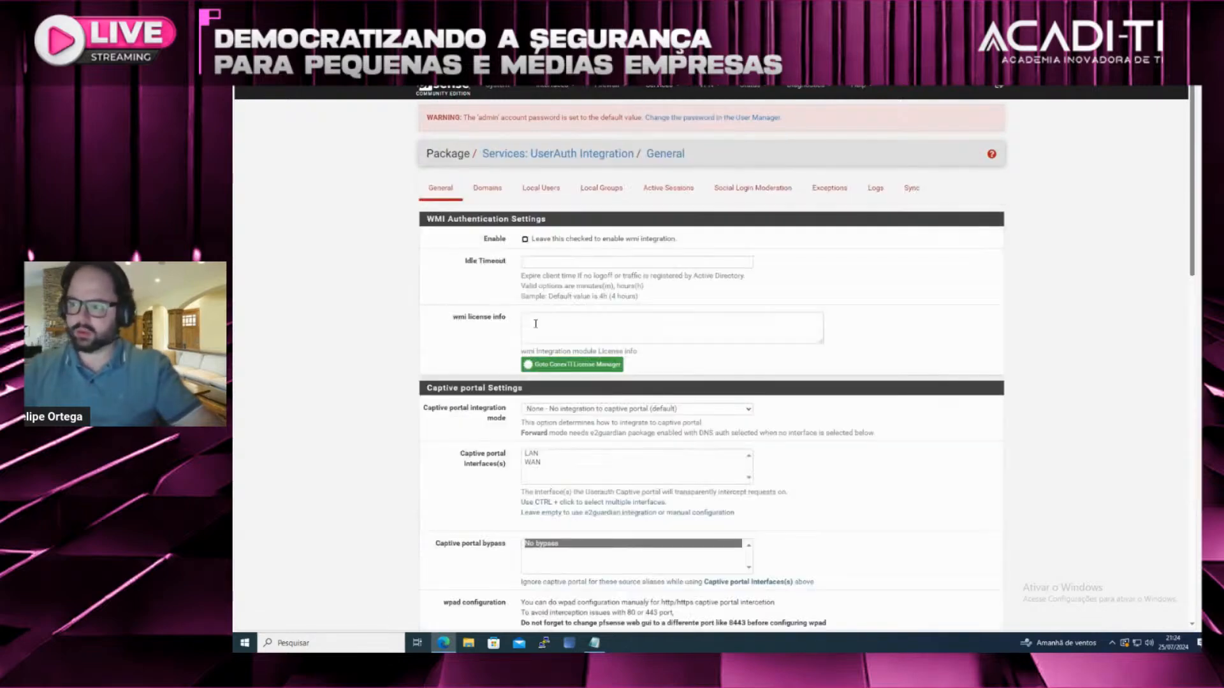
scroll(516, 295, down, 1)
click(524, 188)
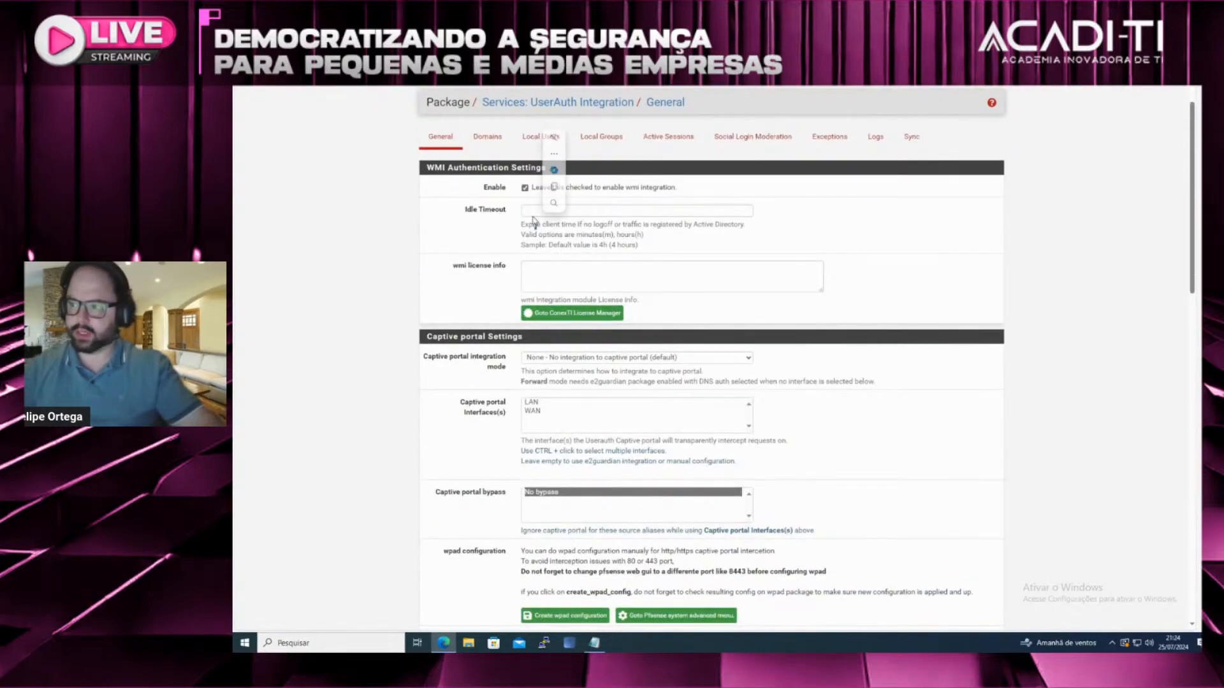
click(535, 211)
click(529, 243)
Set the captive portal integration mode to Forward - Send unidentified users to UserAuth captive portal, and select LAN as its interface
scroll(519, 266, down, 2)
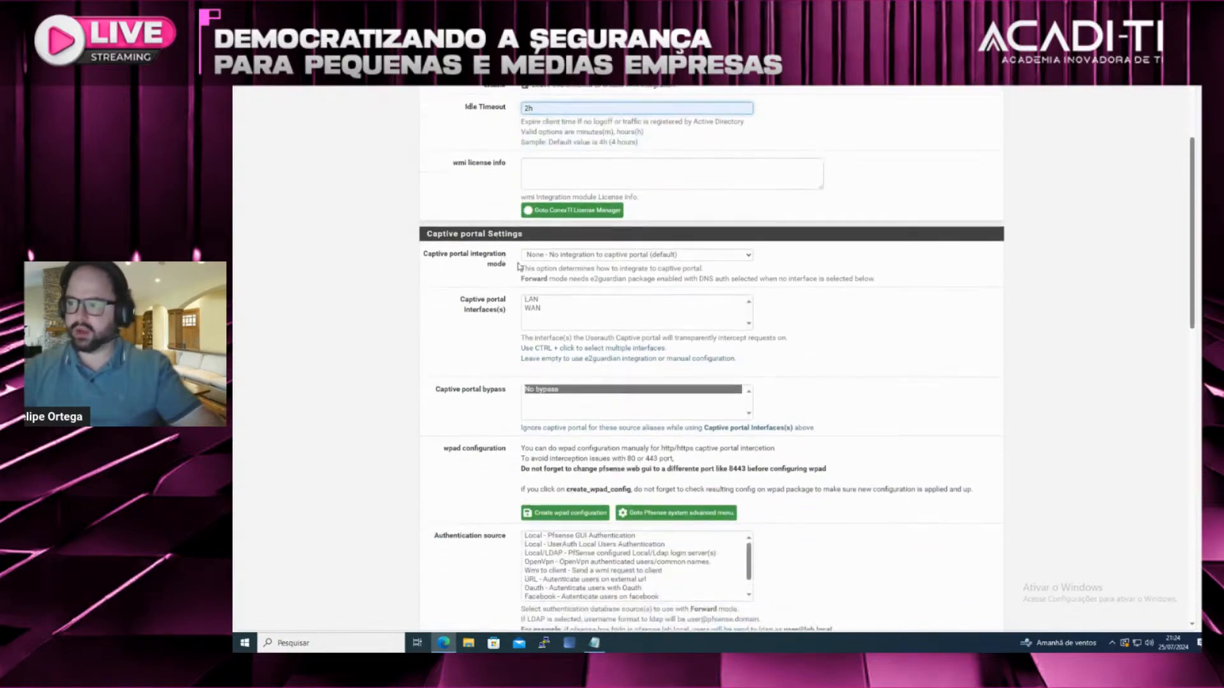
click(526, 257)
click(542, 271)
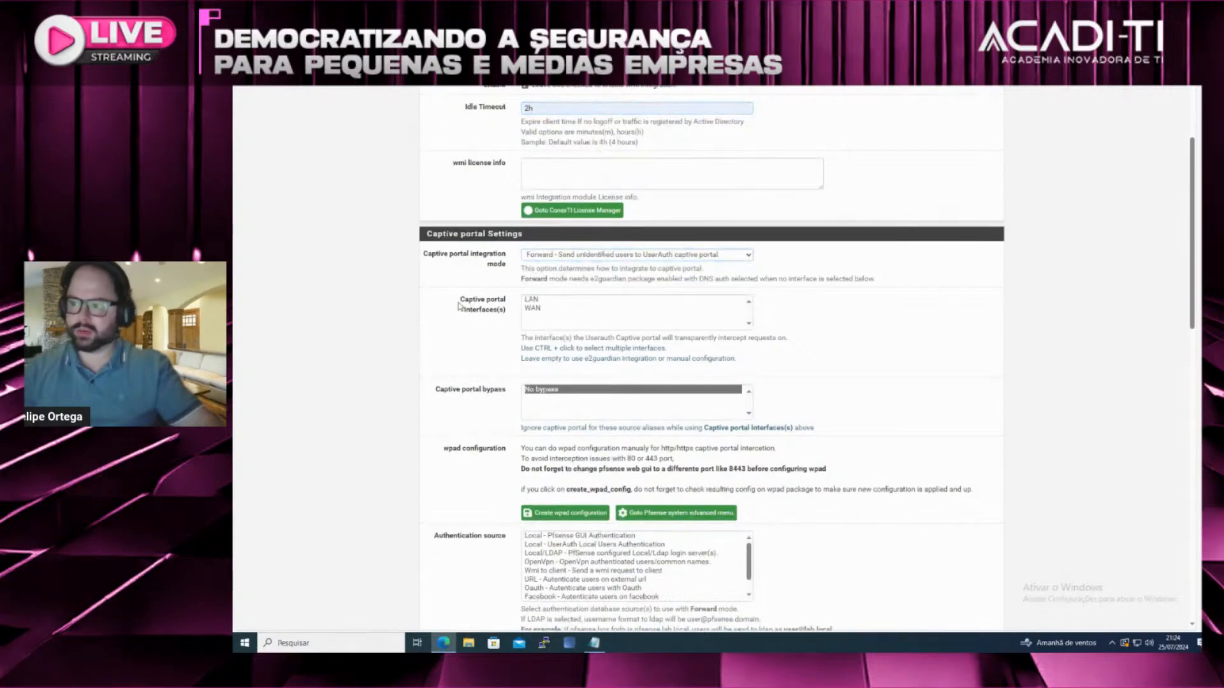
scroll(471, 308, down, 1)
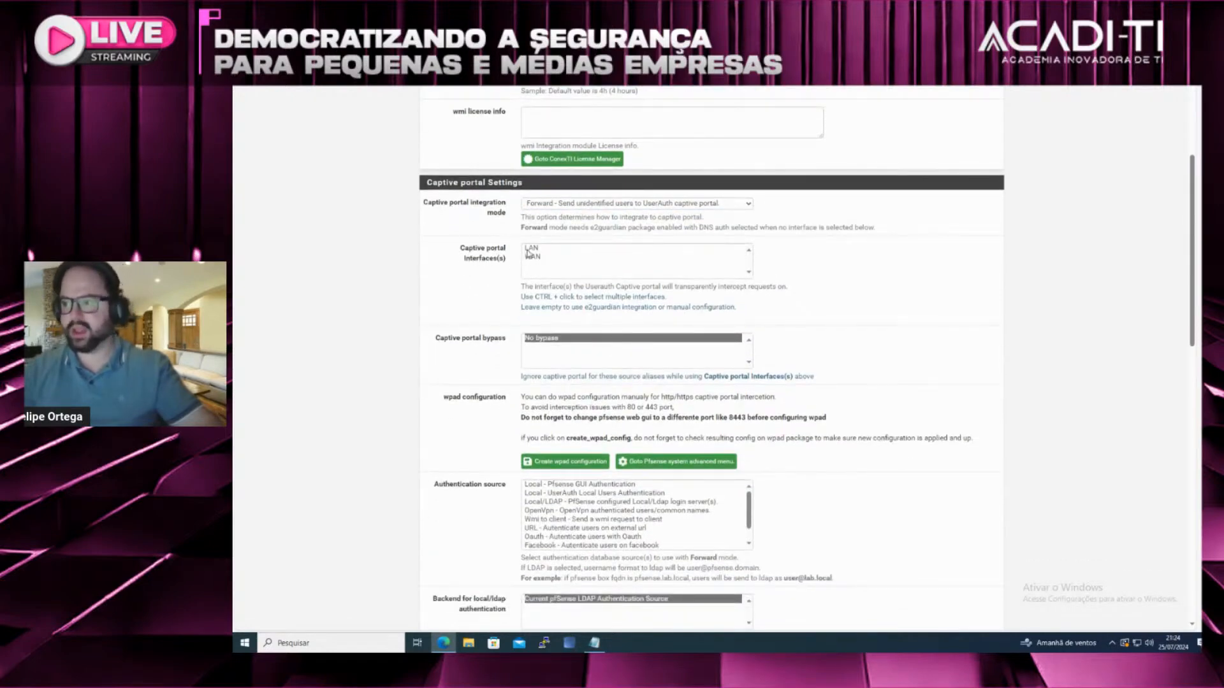
click(528, 248)
drag(459, 248, 507, 259)
click(454, 295)
scroll(507, 322, down, 2)
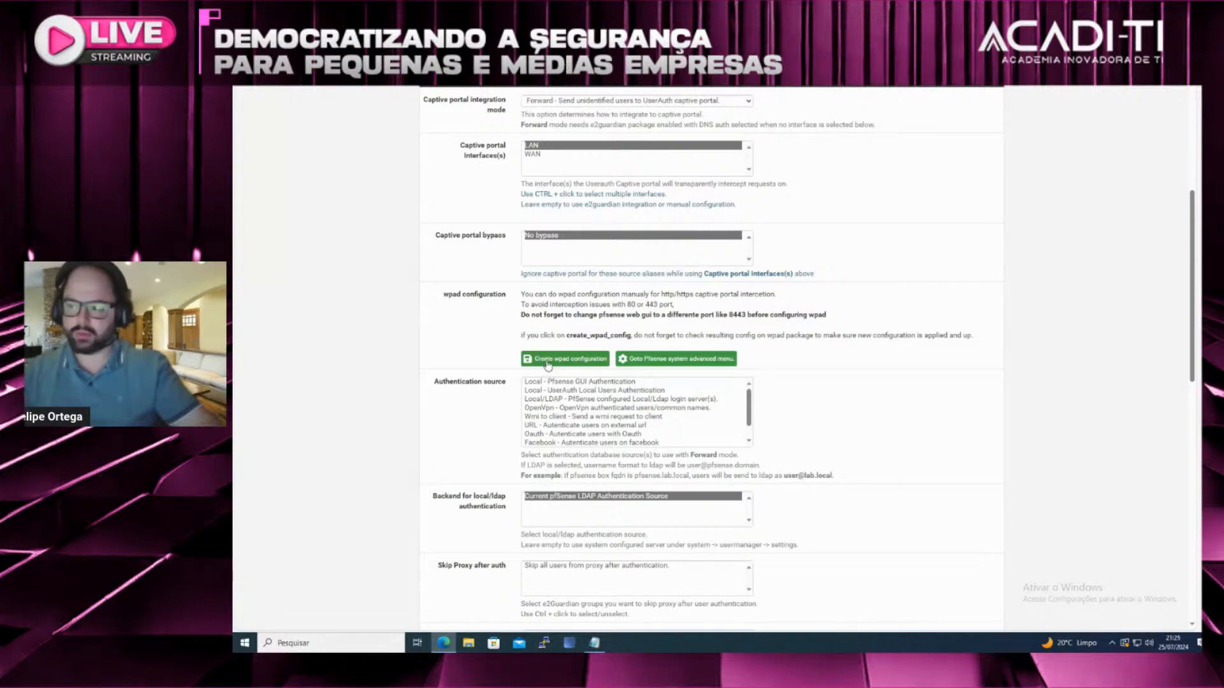
Create the wpad configuration from the captive portal settings, and save the resulting entry in the WPAD package
click(545, 361)
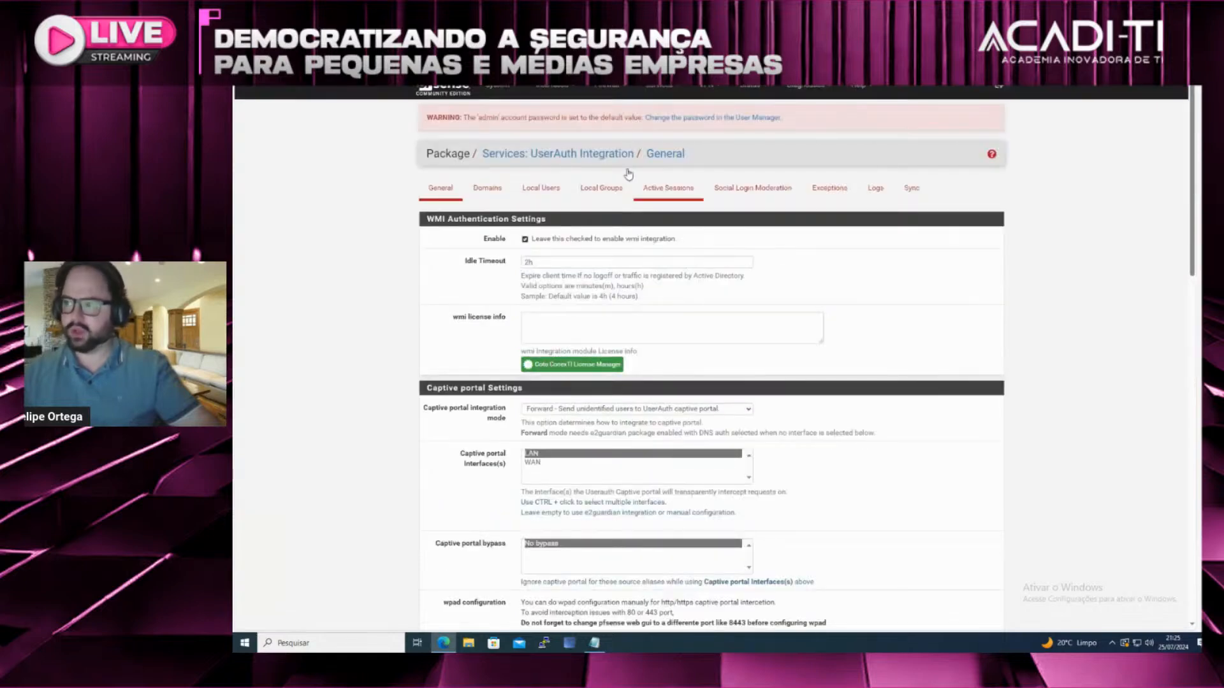
click(651, 92)
click(659, 432)
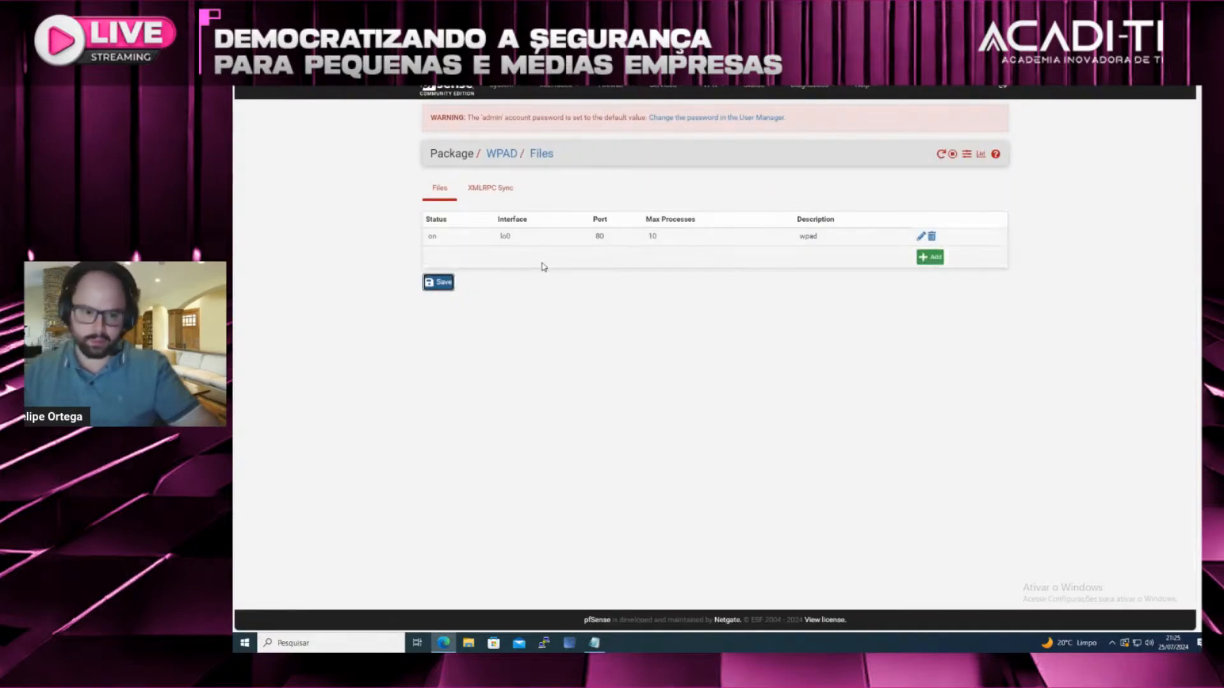
Return to UserAuth Integration and set the captive portal's authentication source to Local - UserAuth Local Users Authentication
click(656, 86)
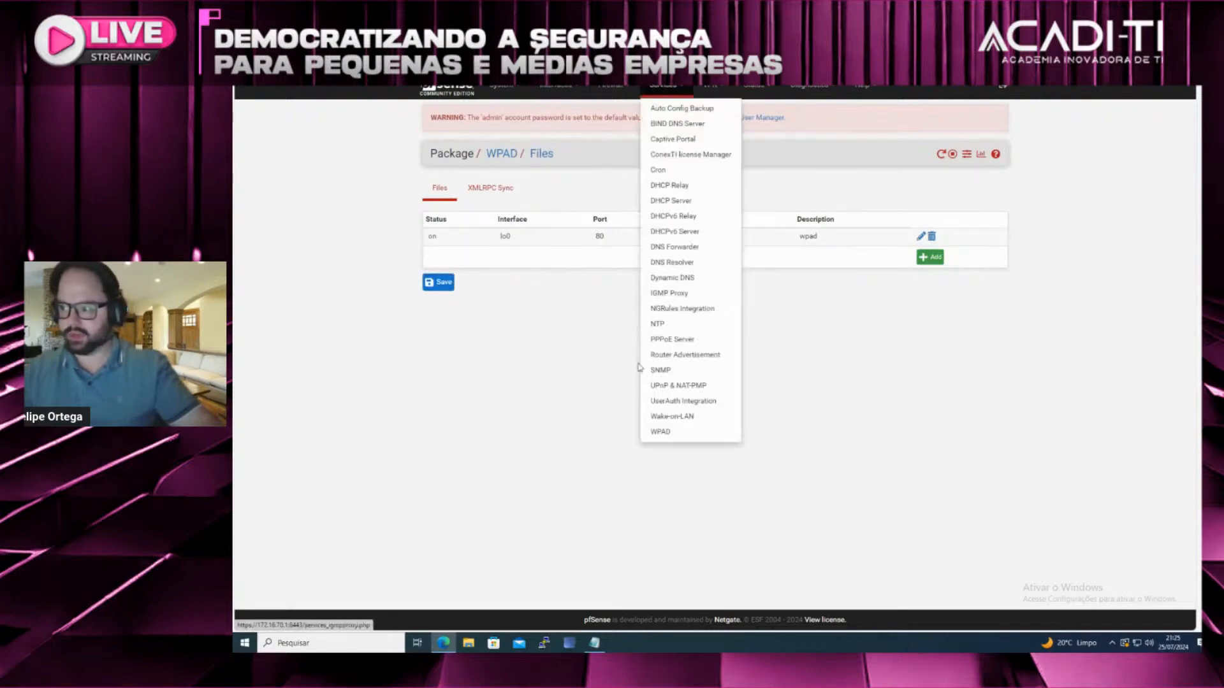
click(660, 401)
scroll(474, 437, down, 4)
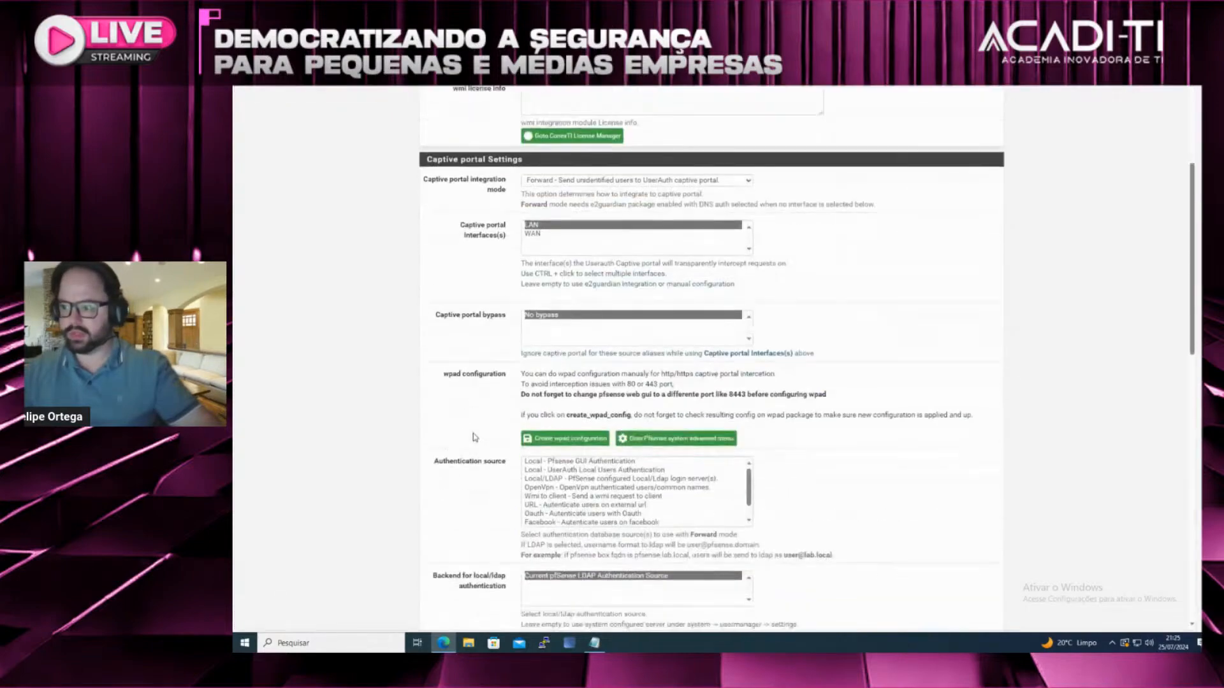
scroll(474, 437, down, 6)
scroll(513, 380, up, 2)
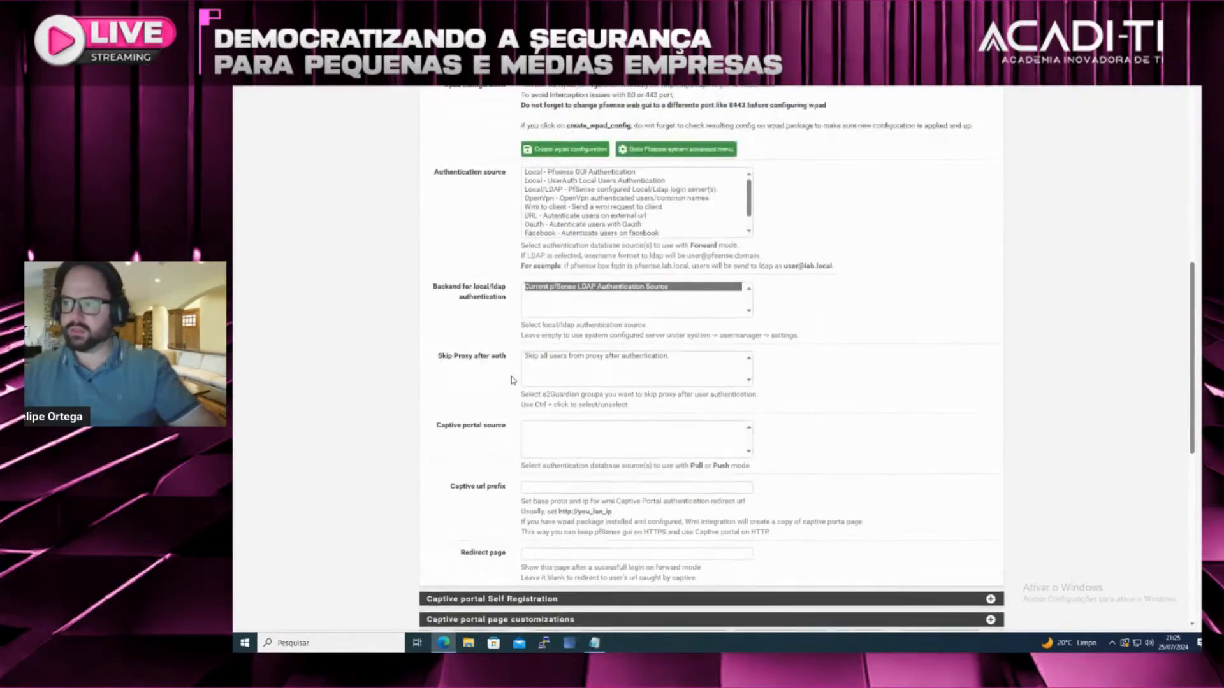
scroll(513, 381, up, 1)
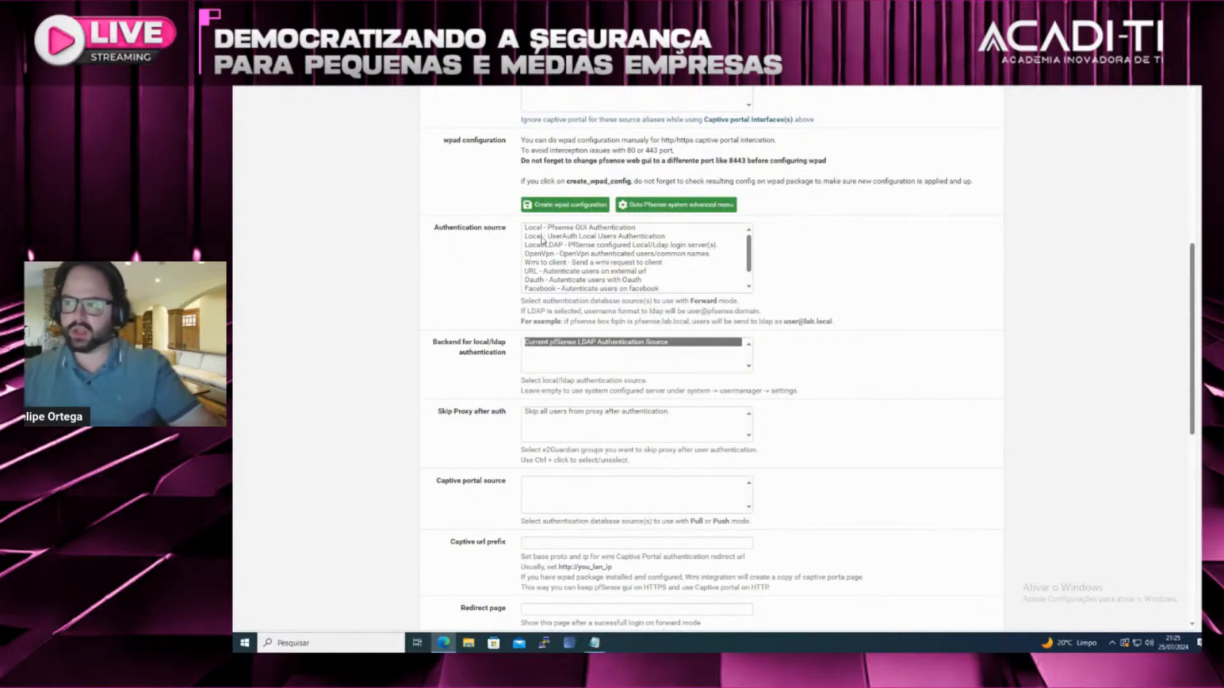
click(542, 237)
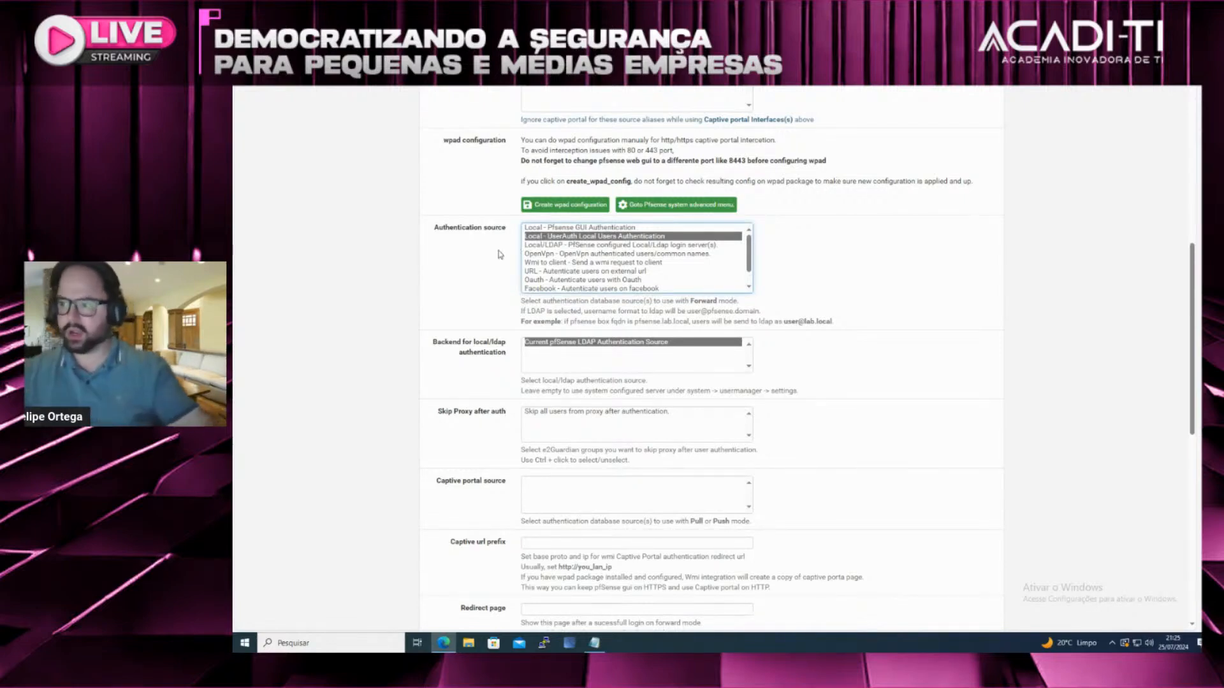
scroll(489, 270, down, 3)
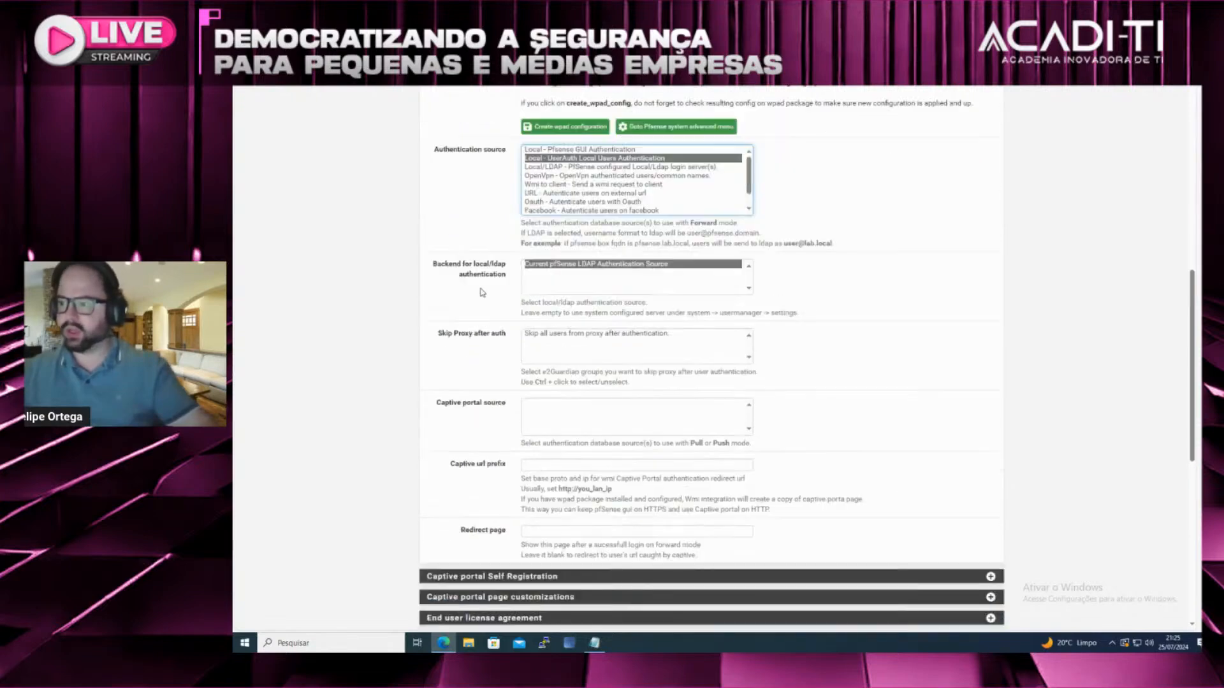
click(530, 339)
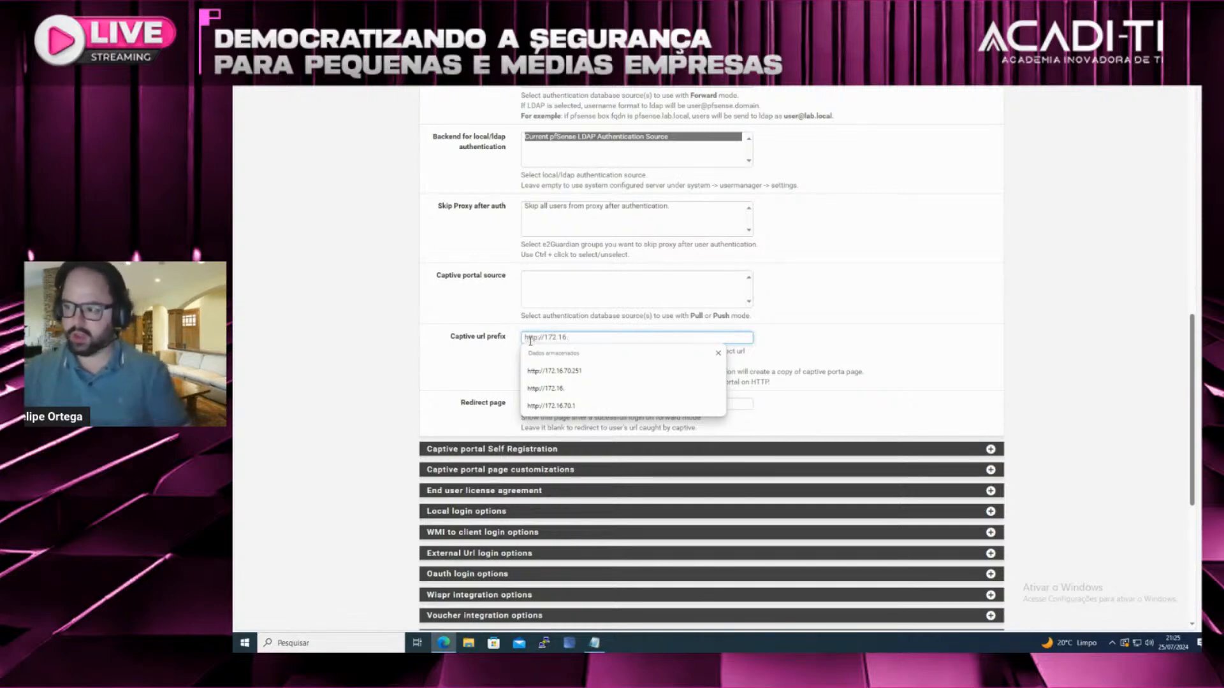
text(http://172.16.70)
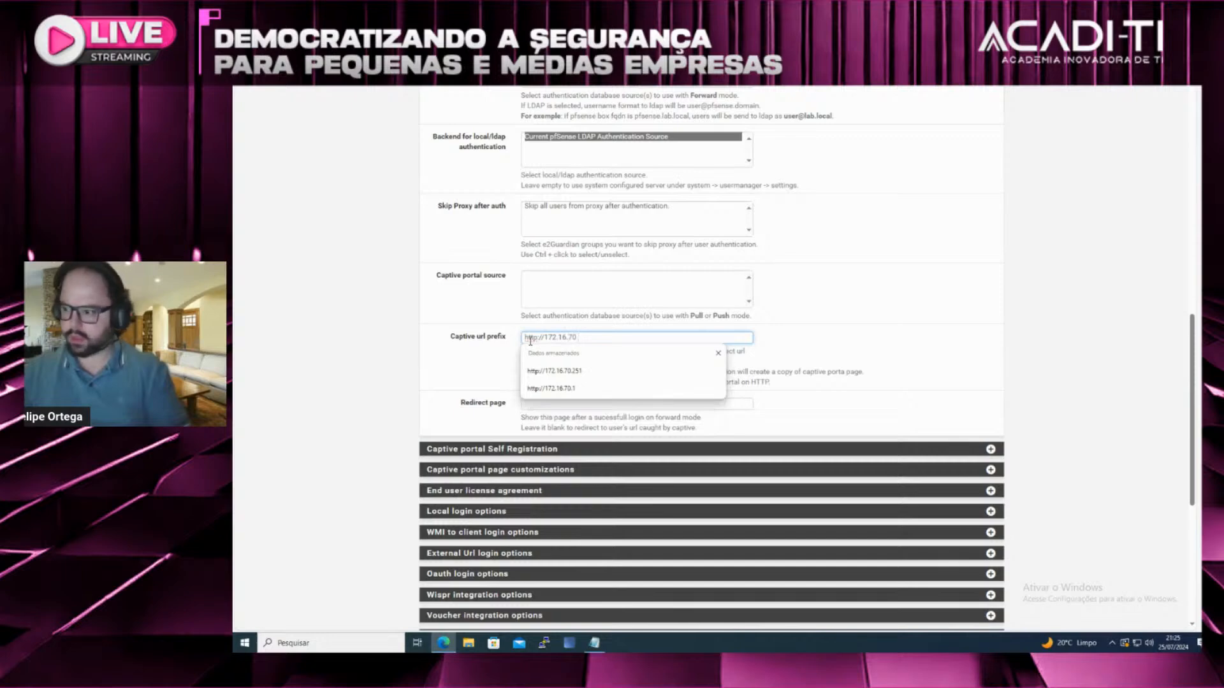
text(.1)
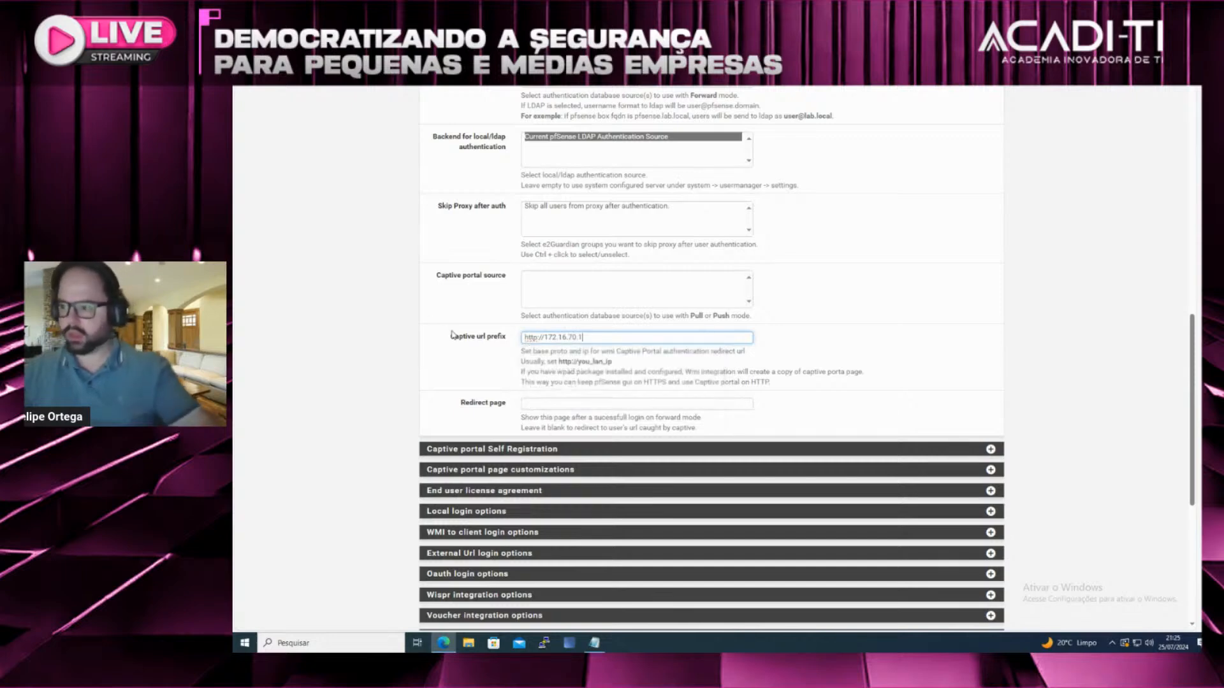
Check the Dns/Bind9 integration Settings and the Integration Source Settings, and save the UserAuth Integration configuration
scroll(471, 318, down, 5)
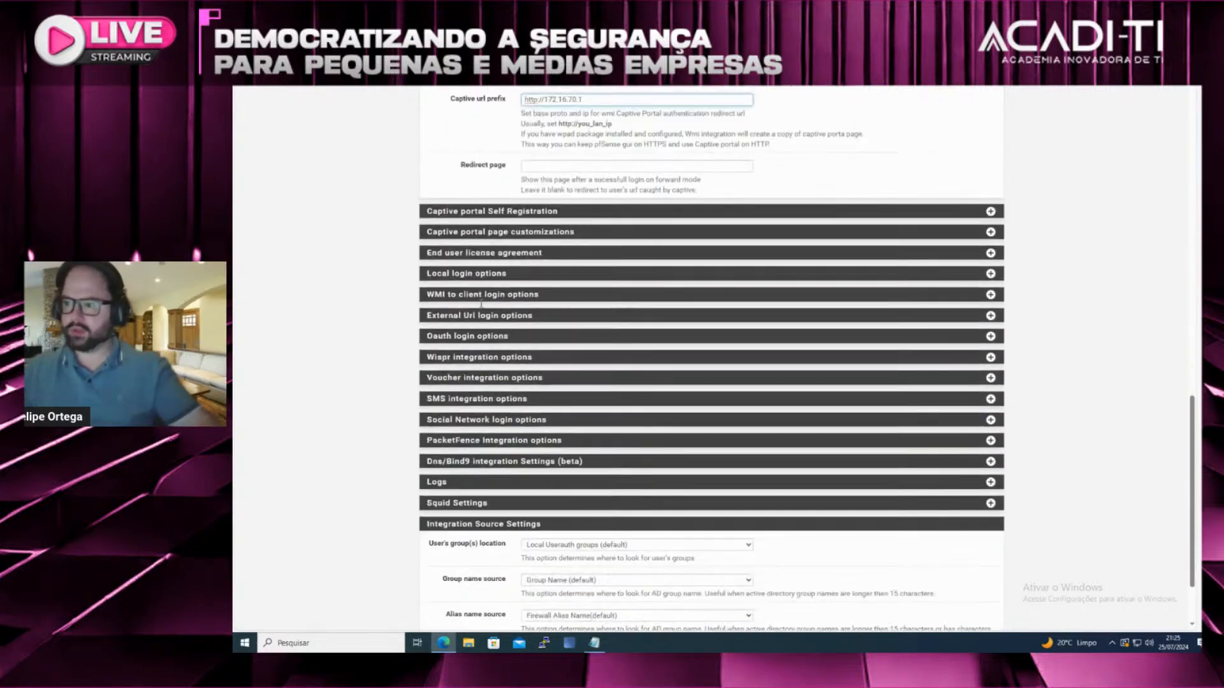
click(990, 442)
scroll(843, 433, down, 2)
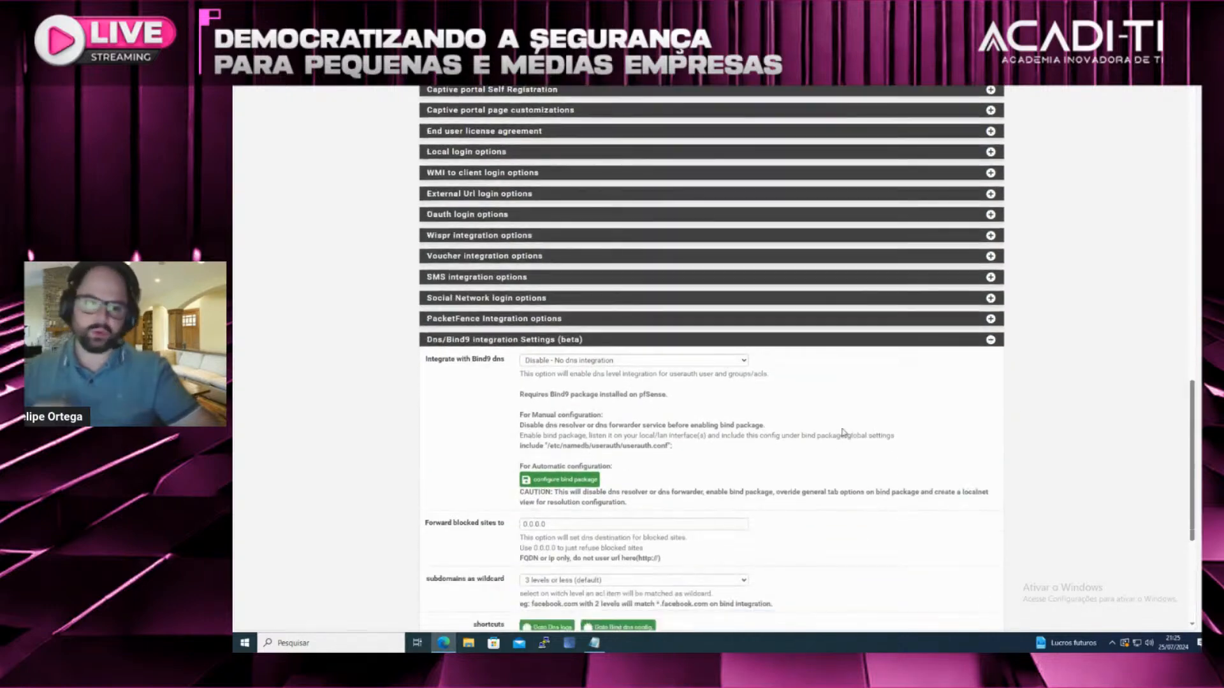
scroll(843, 434, down, 2)
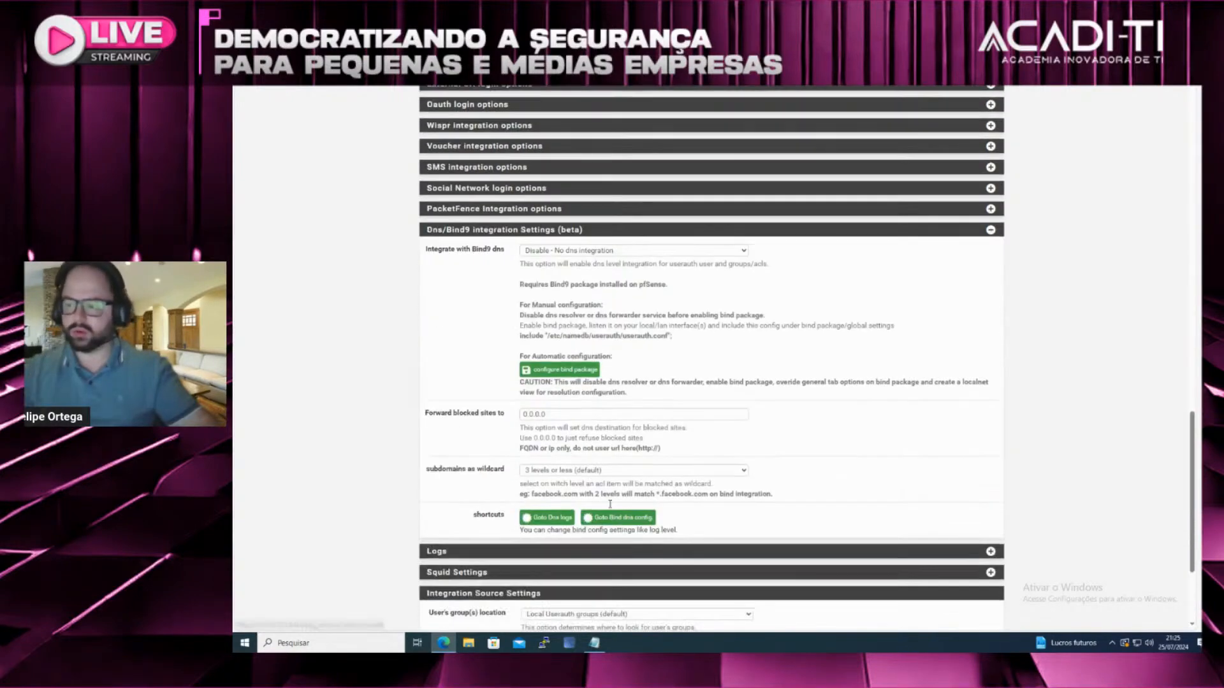
scroll(610, 505, down, 3)
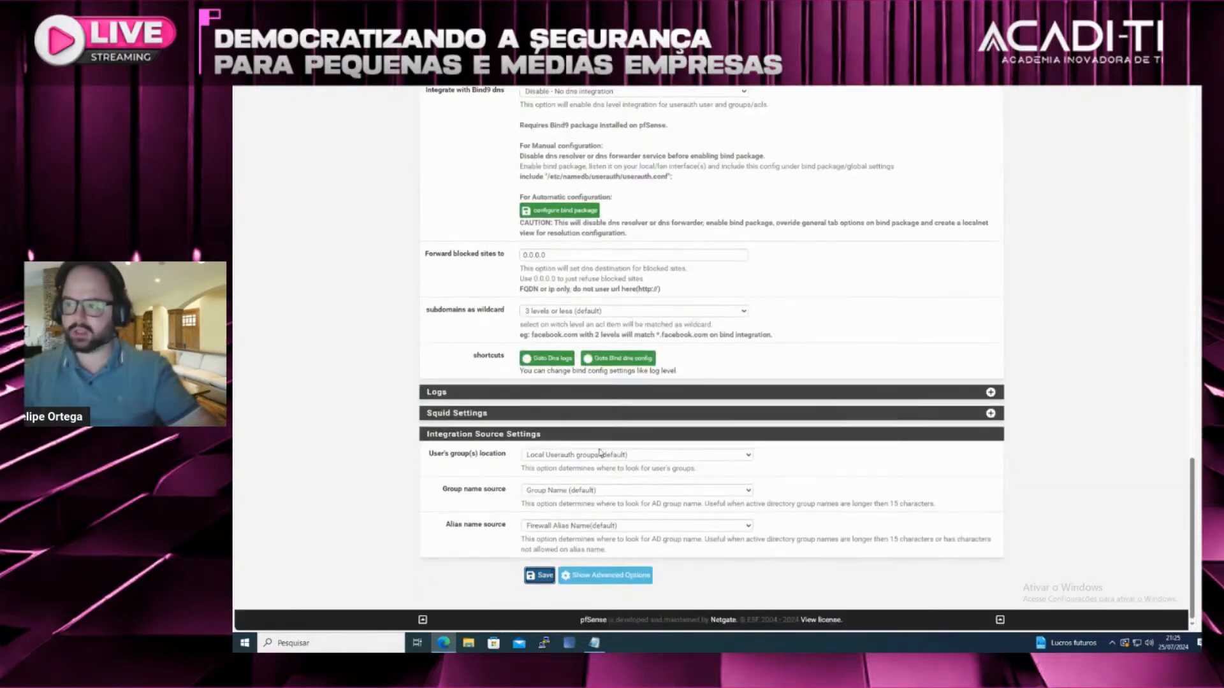
scroll(892, 363, down, 15)
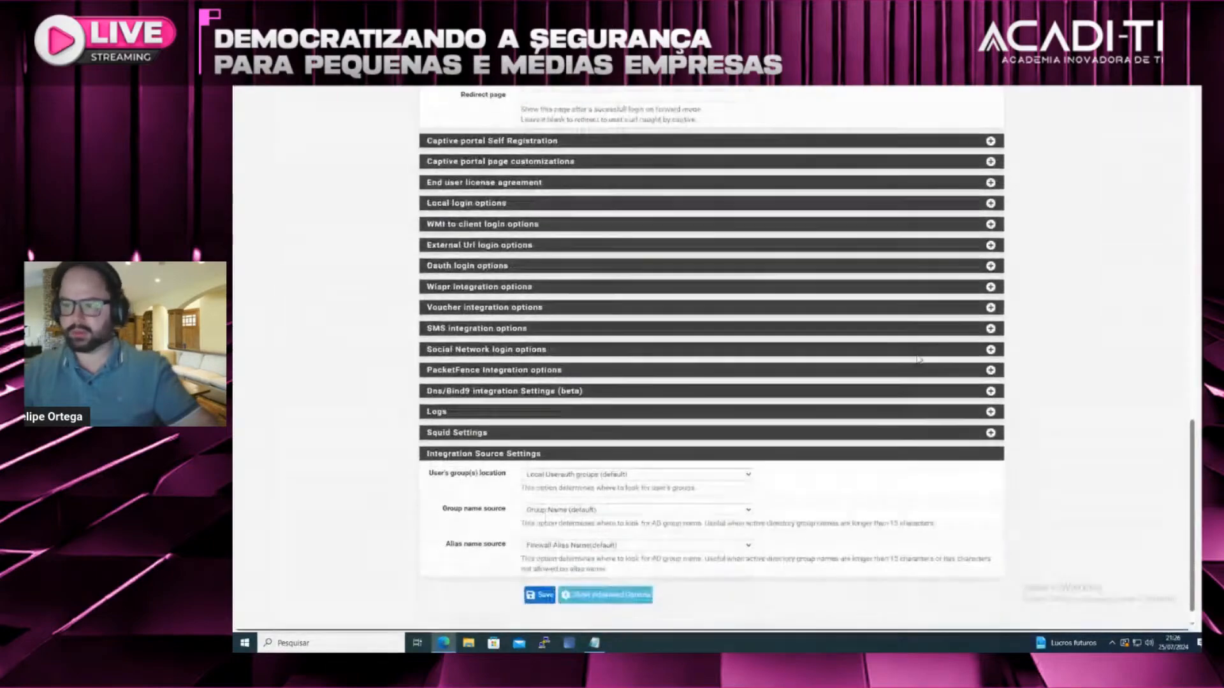
Enable the integration of userauth with the Bind9 package and run its automatic bind package configuration
click(998, 396)
scroll(586, 399, down, 2)
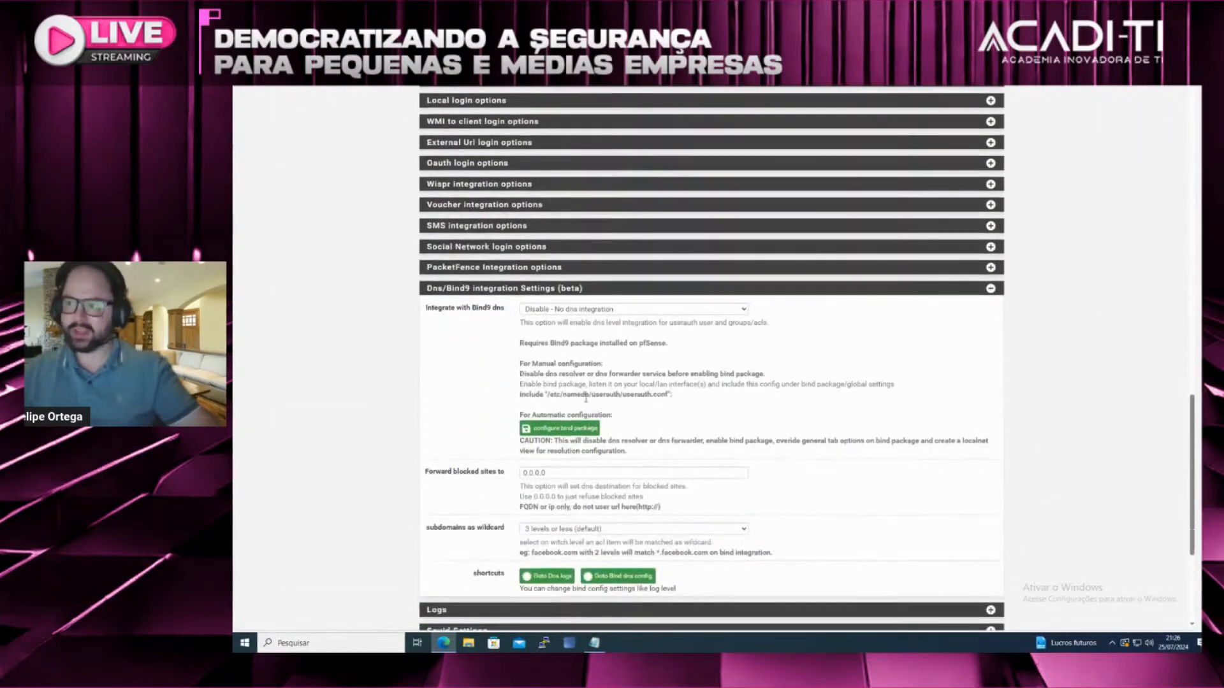
click(589, 311)
click(572, 331)
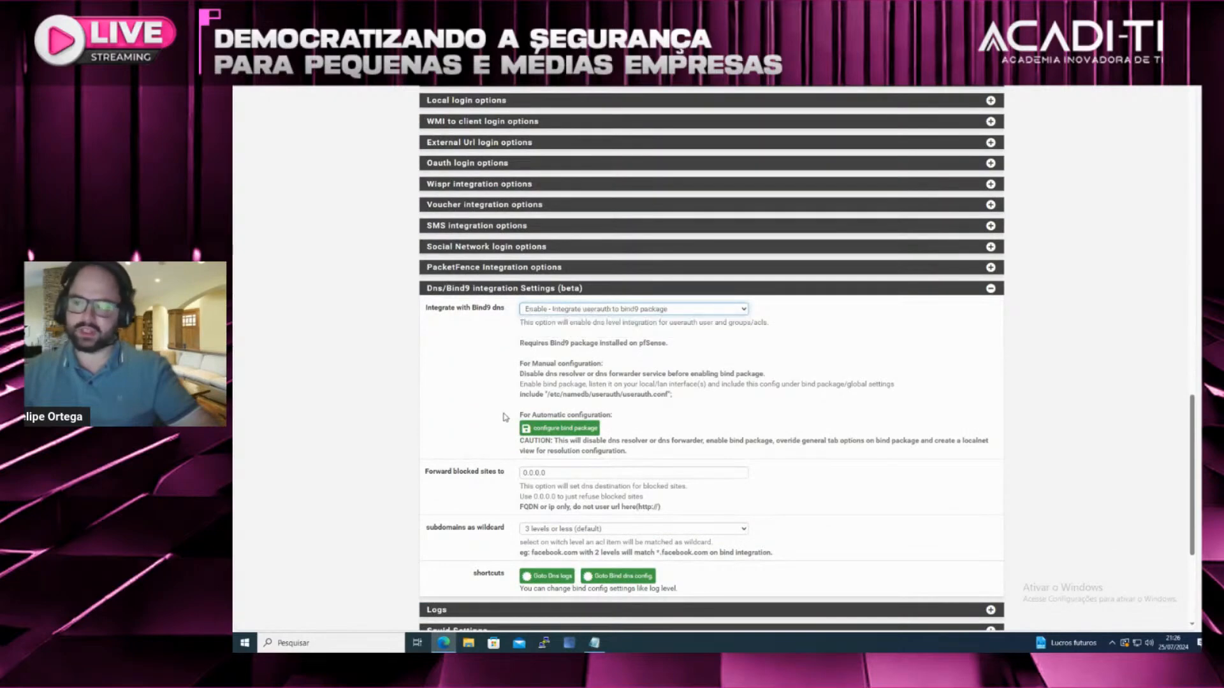
scroll(555, 334, down, 2)
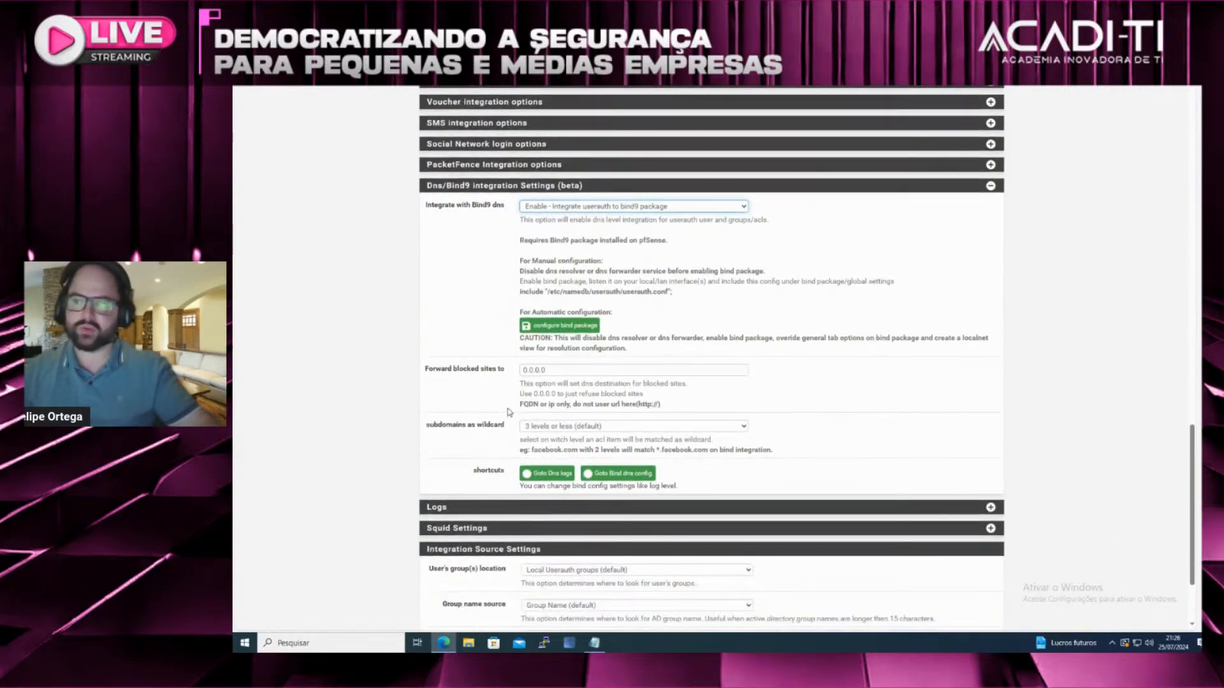
click(555, 328)
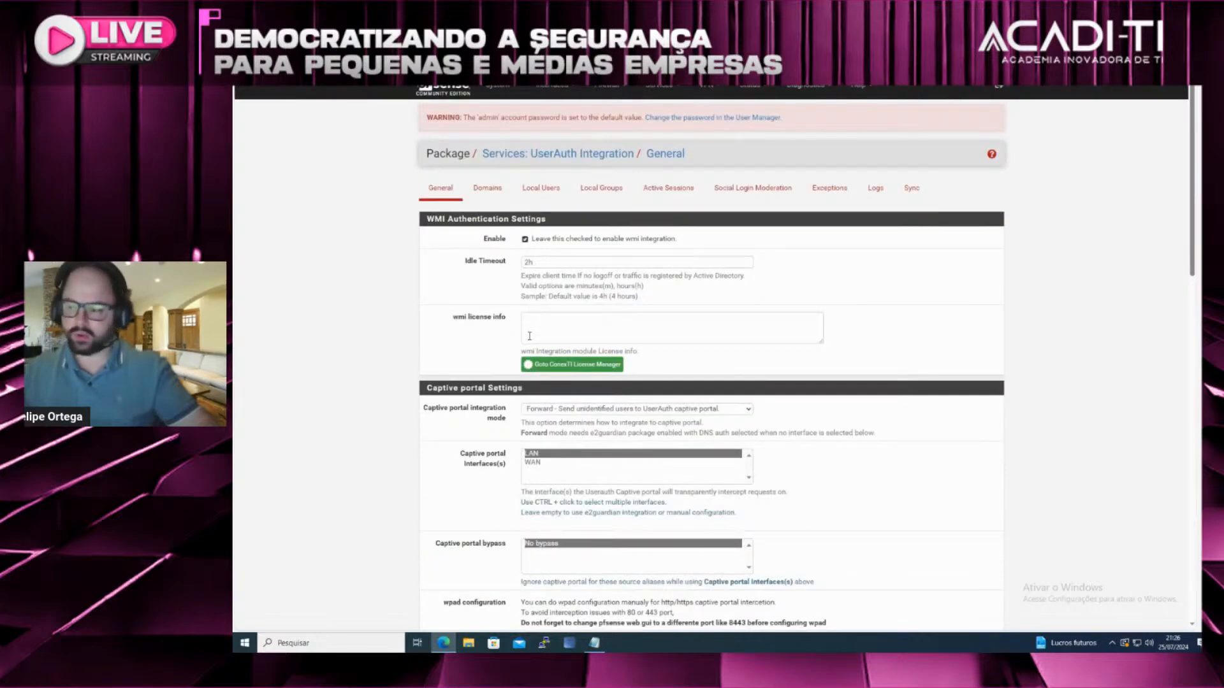
In the Logs settings, enable rule descriptions and log volumetry, set DNS/bind9 resolution logs to All except non exist domains, and save
scroll(529, 336, down, 7)
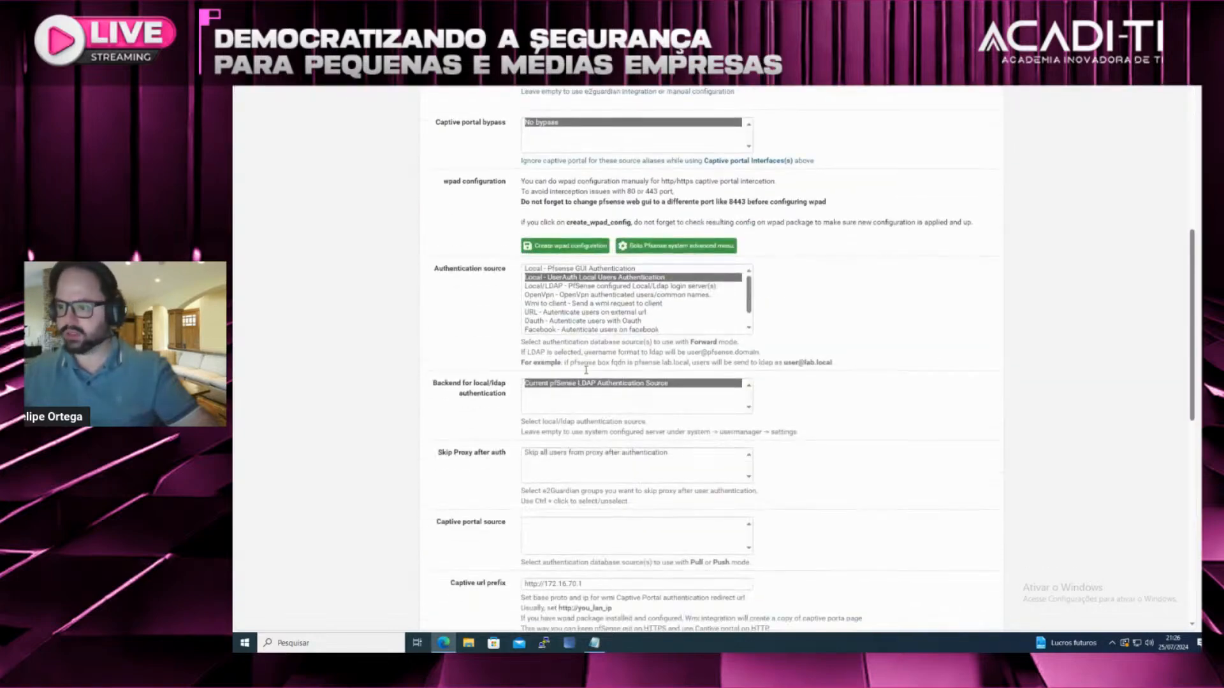
scroll(585, 369, down, 10)
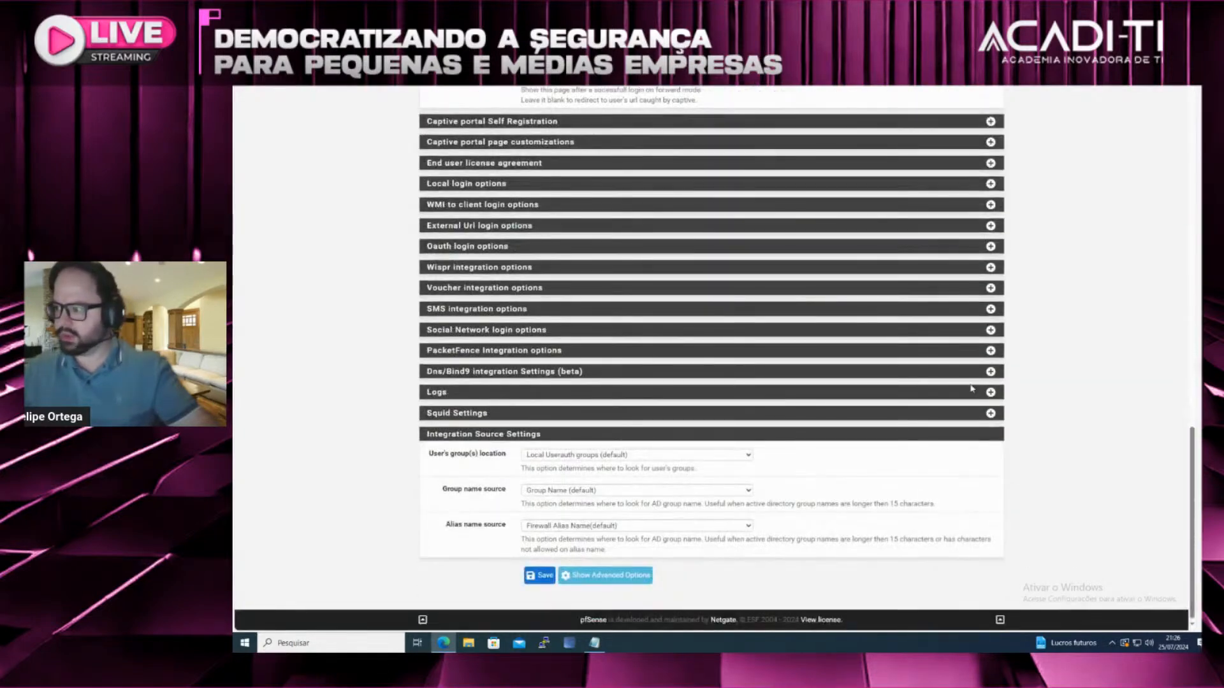
click(990, 371)
scroll(971, 390, down, 5)
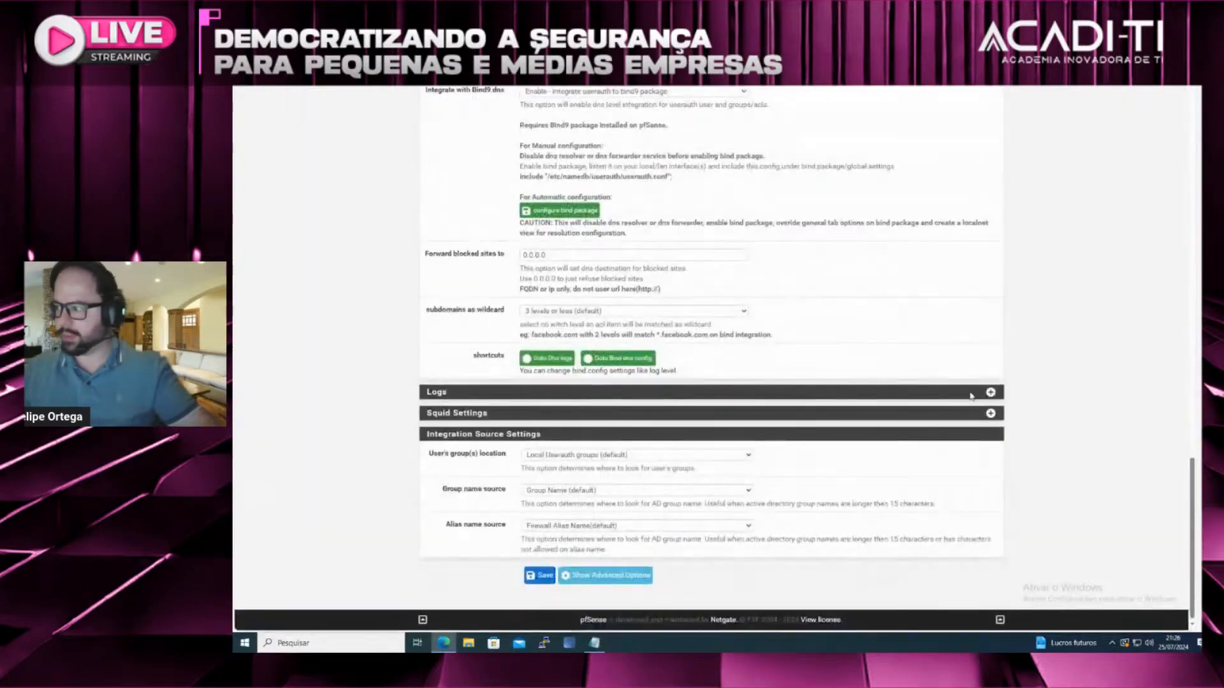
click(989, 392)
scroll(532, 318, down, 3)
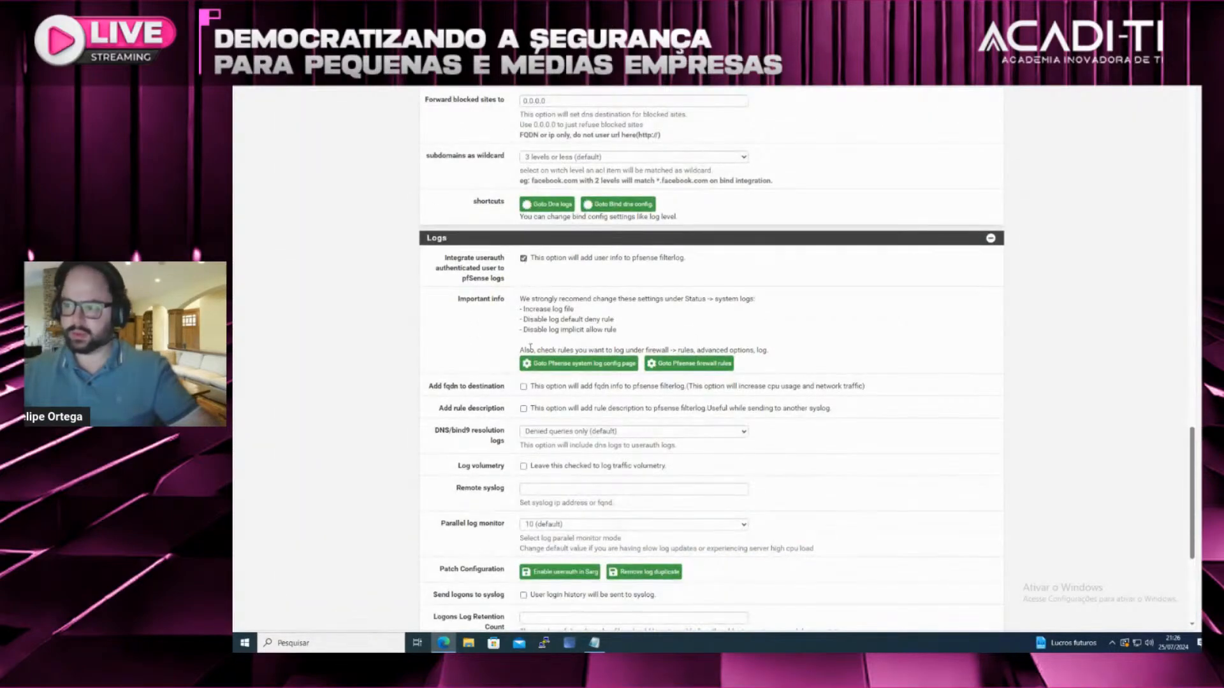
click(524, 410)
click(542, 431)
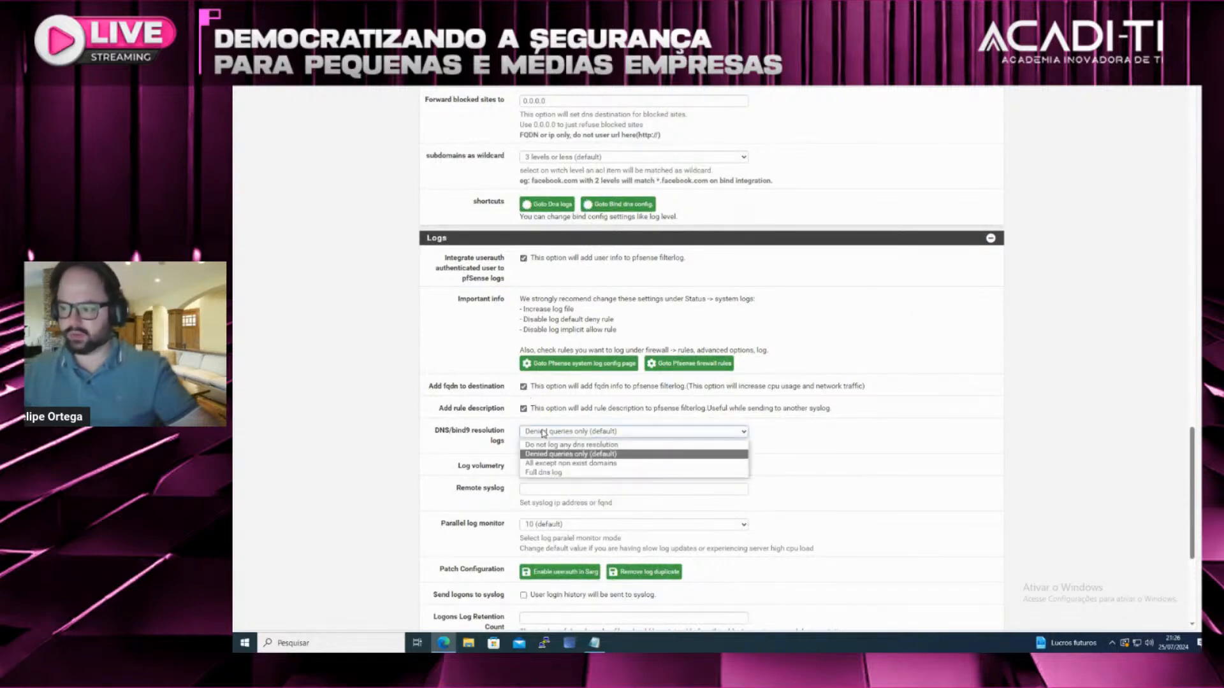
click(548, 465)
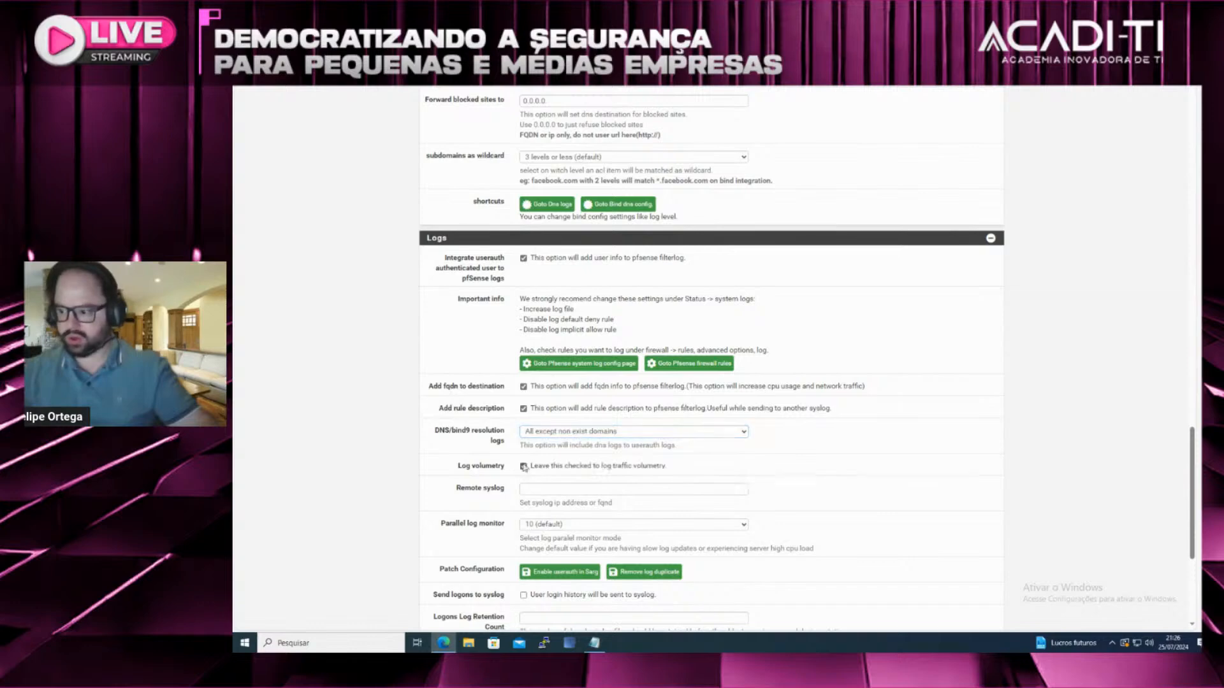
scroll(541, 391, down, 2)
scroll(541, 391, down, 3)
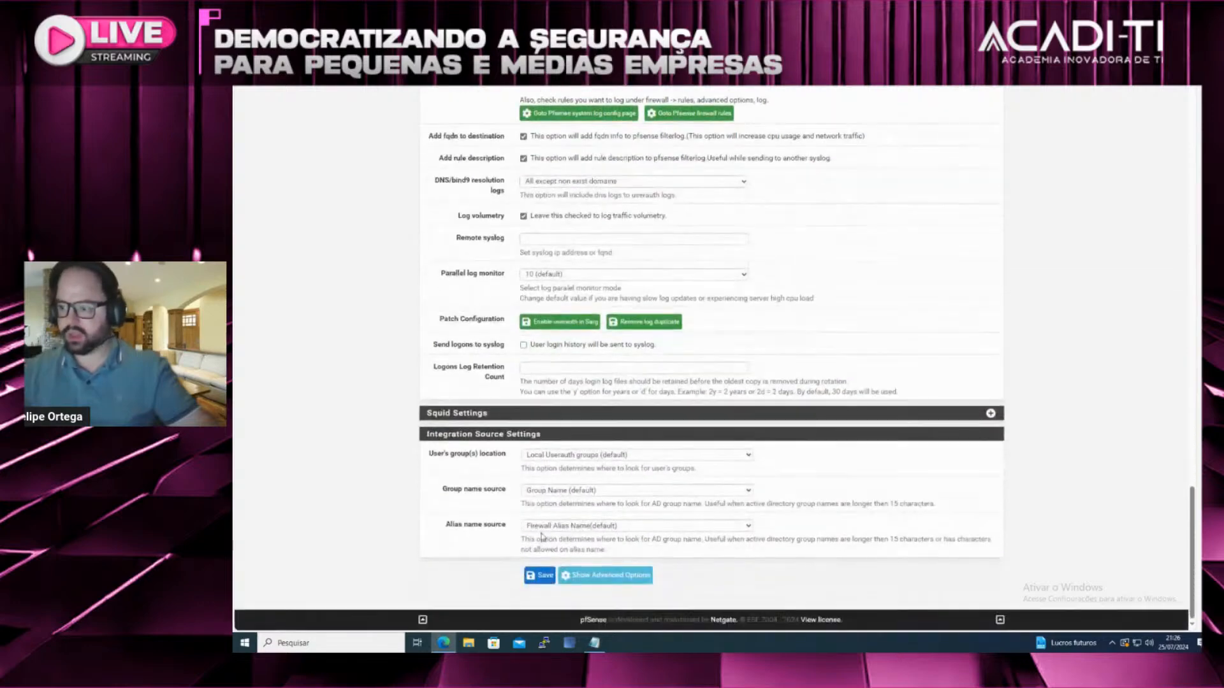
click(535, 577)
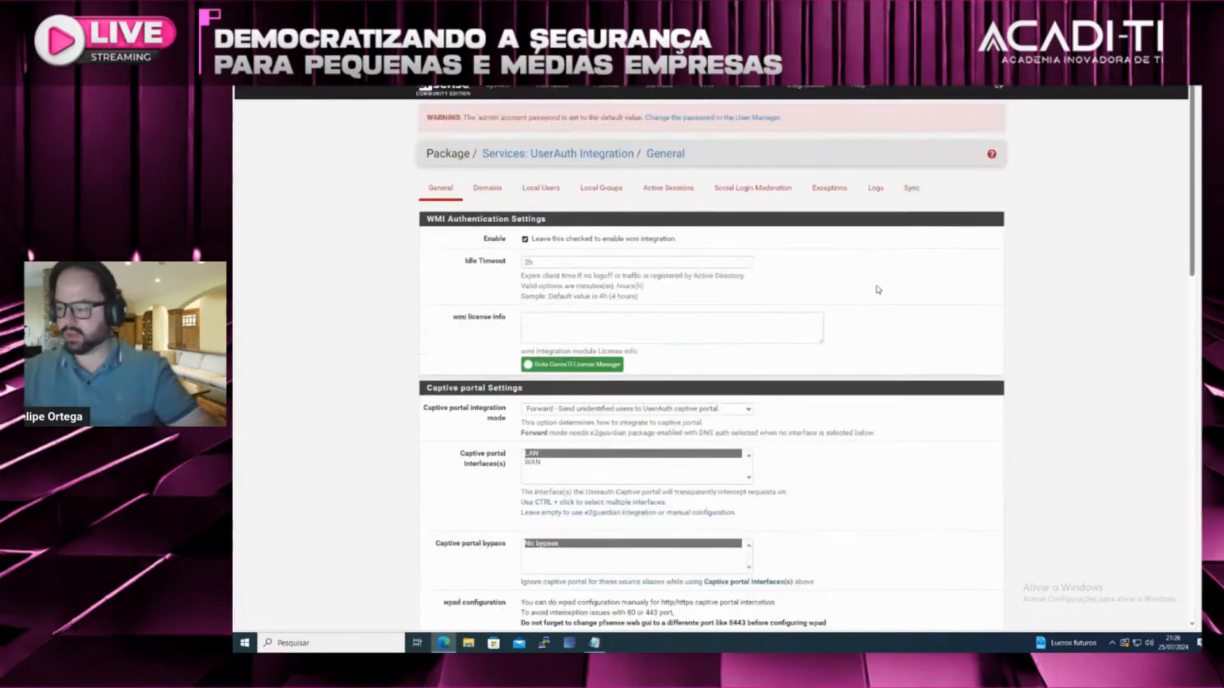
Apply the Remove log duplicate patch from the UserAuth Logs settings
scroll(874, 293, down, 15)
scroll(870, 309, down, 2)
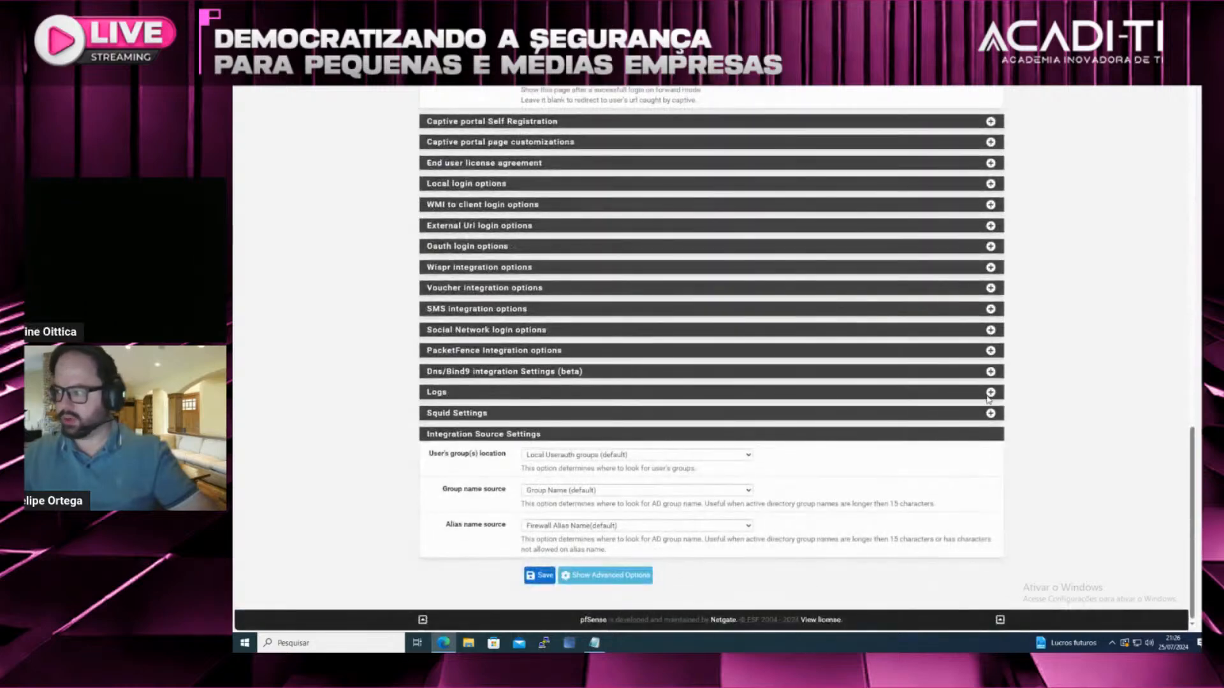
click(681, 391)
scroll(681, 353, down, 1)
scroll(680, 354, down, 2)
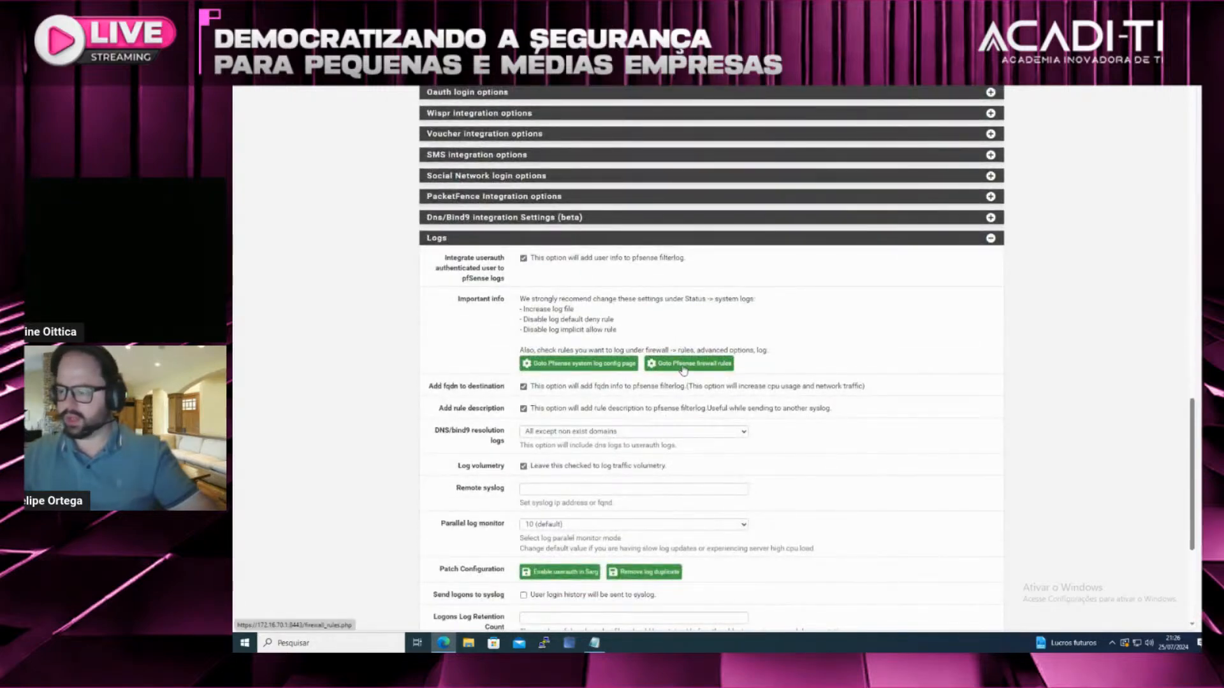
scroll(689, 392, down, 2)
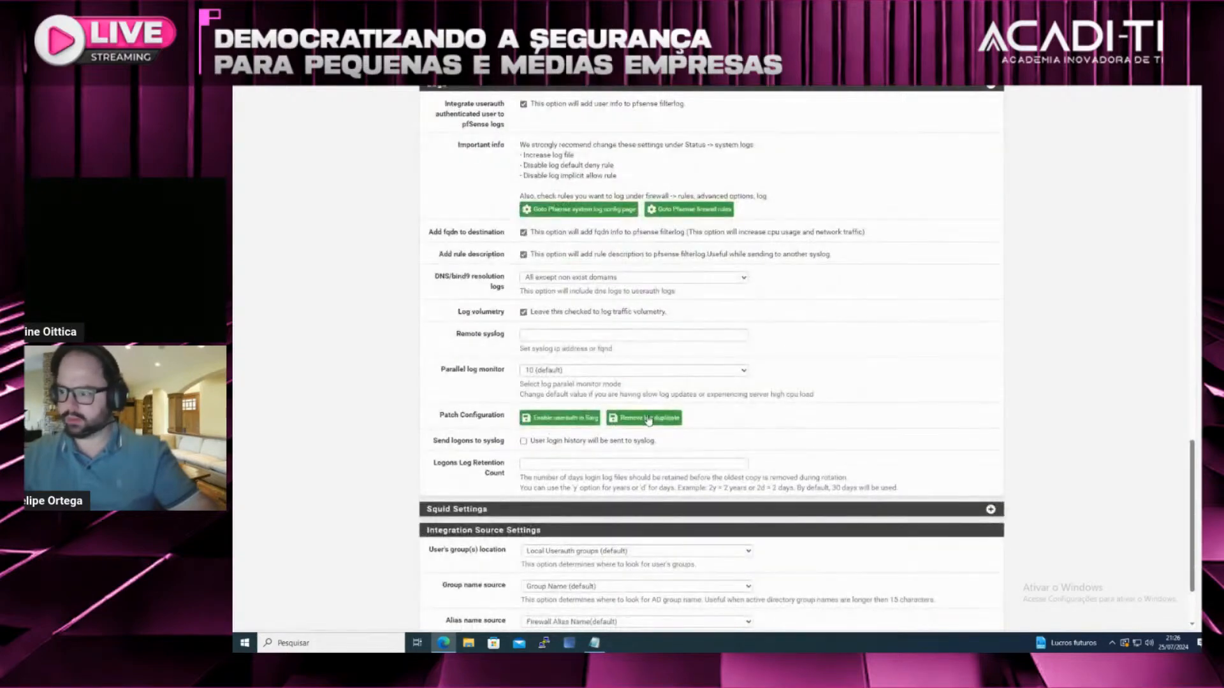
click(648, 418)
Review the Logs settings, keep the user's group(s) location at Local Userauth groups (default), and save the UserAuth configuration
scroll(701, 383, down, 10)
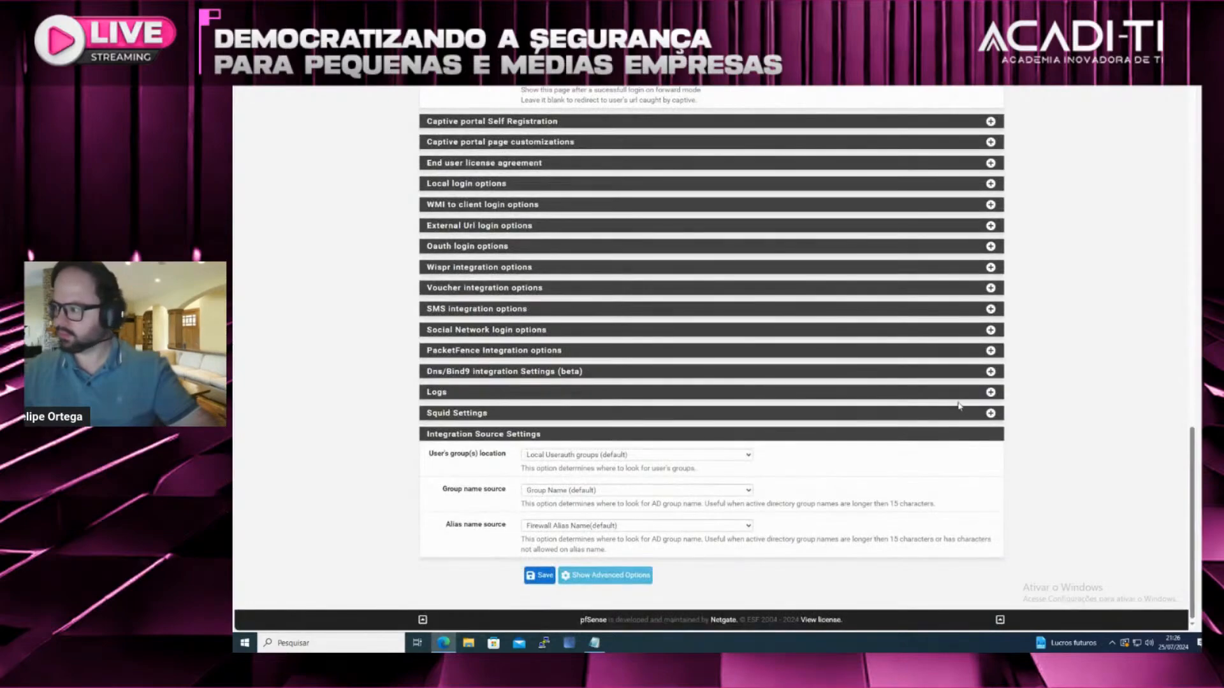
click(991, 392)
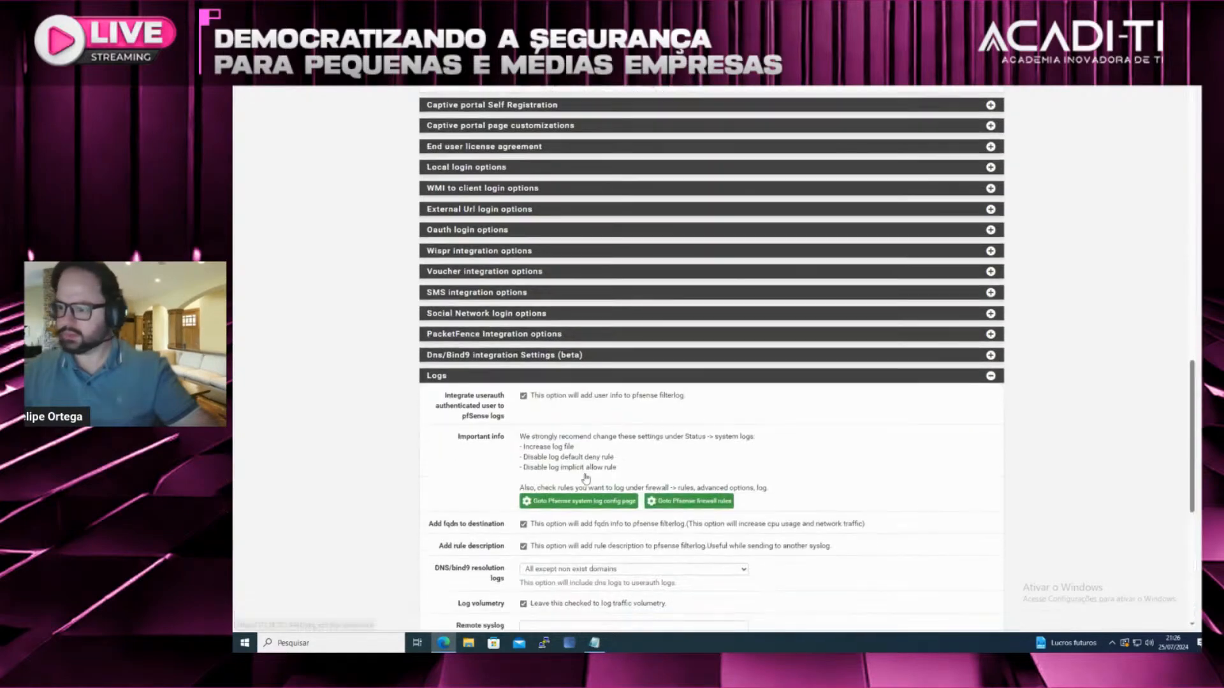
scroll(539, 468, down, 5)
scroll(539, 468, down, 1)
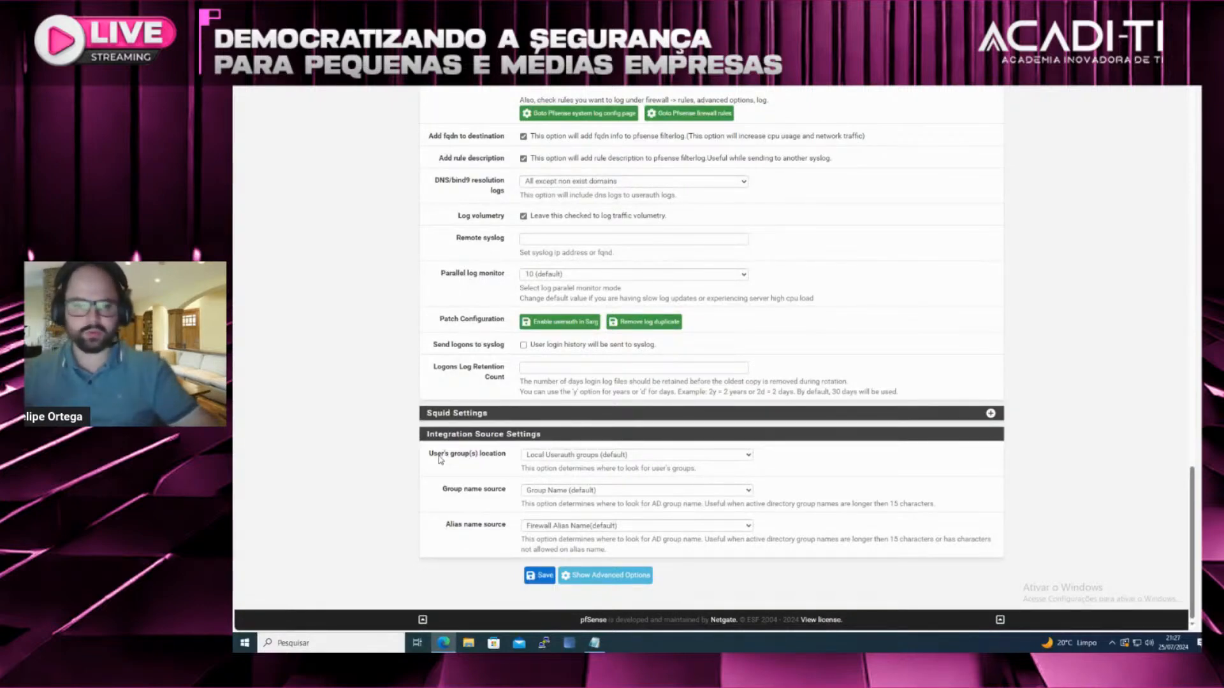
click(546, 453)
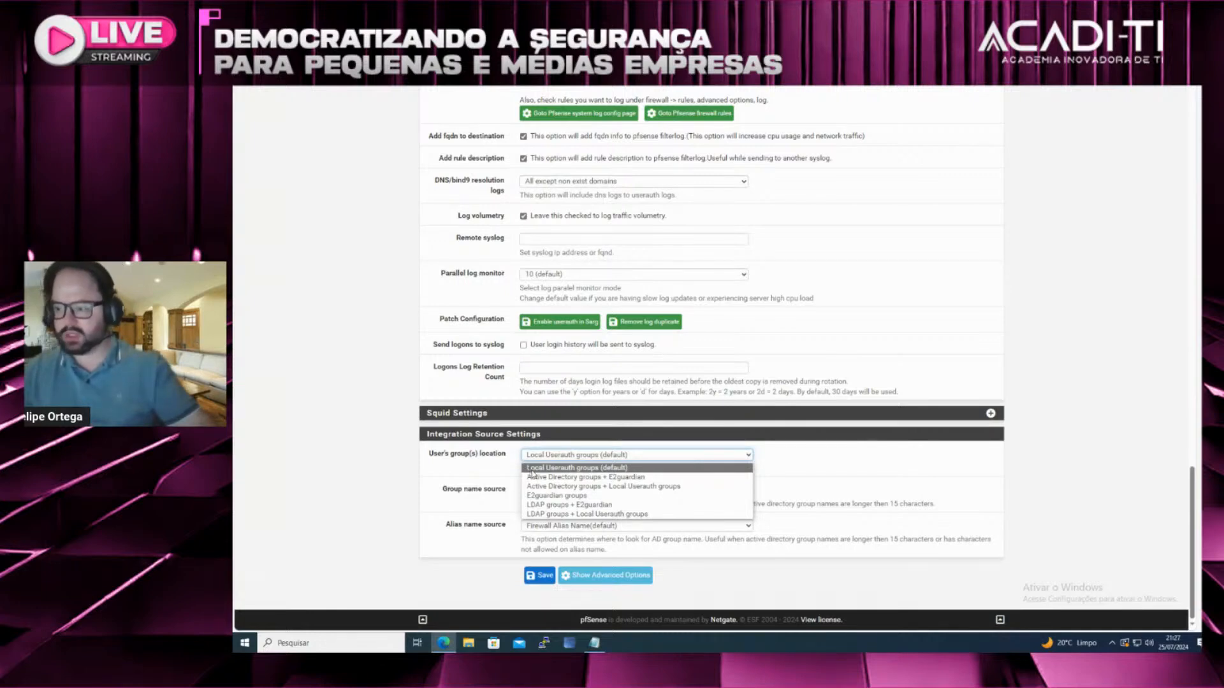
click(532, 471)
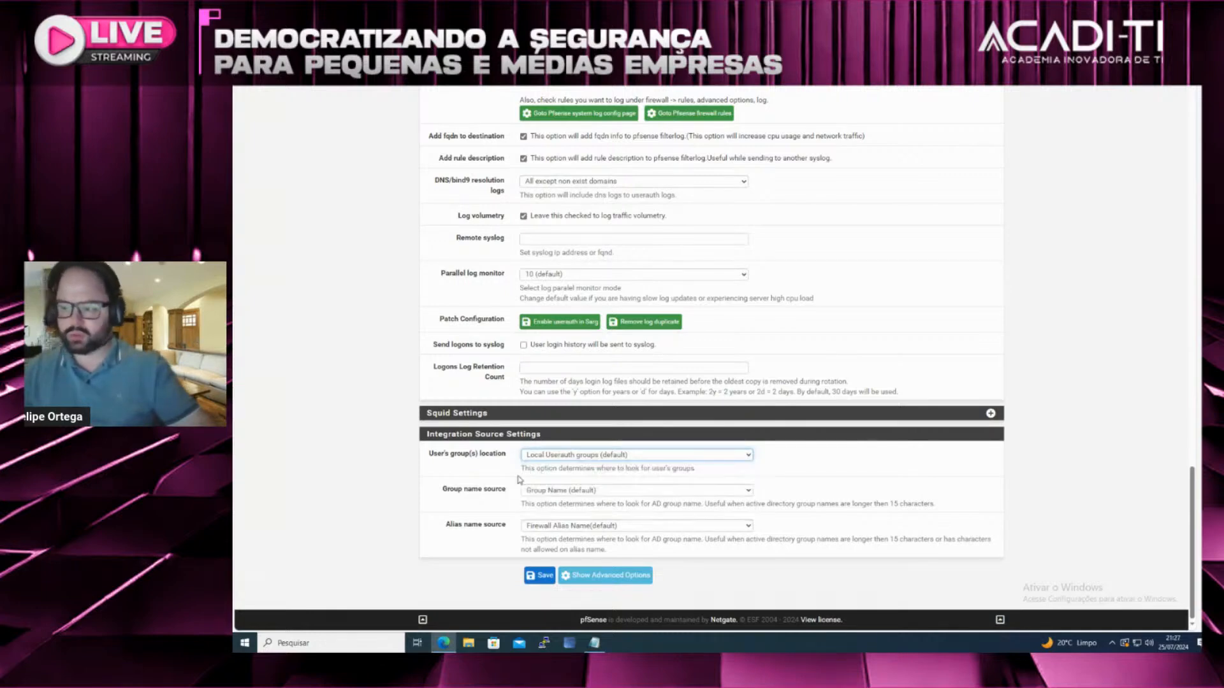
click(539, 577)
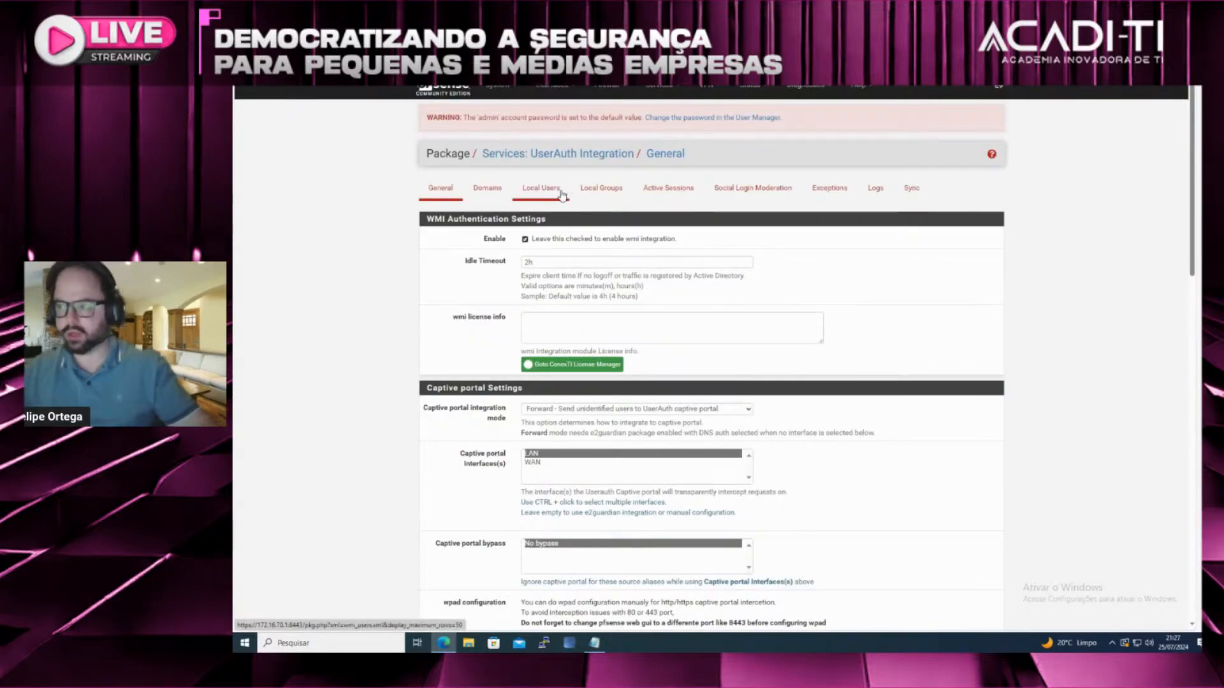
Add an enabled UserAuth local user and fill in the username and the user's full name
click(566, 193)
click(971, 308)
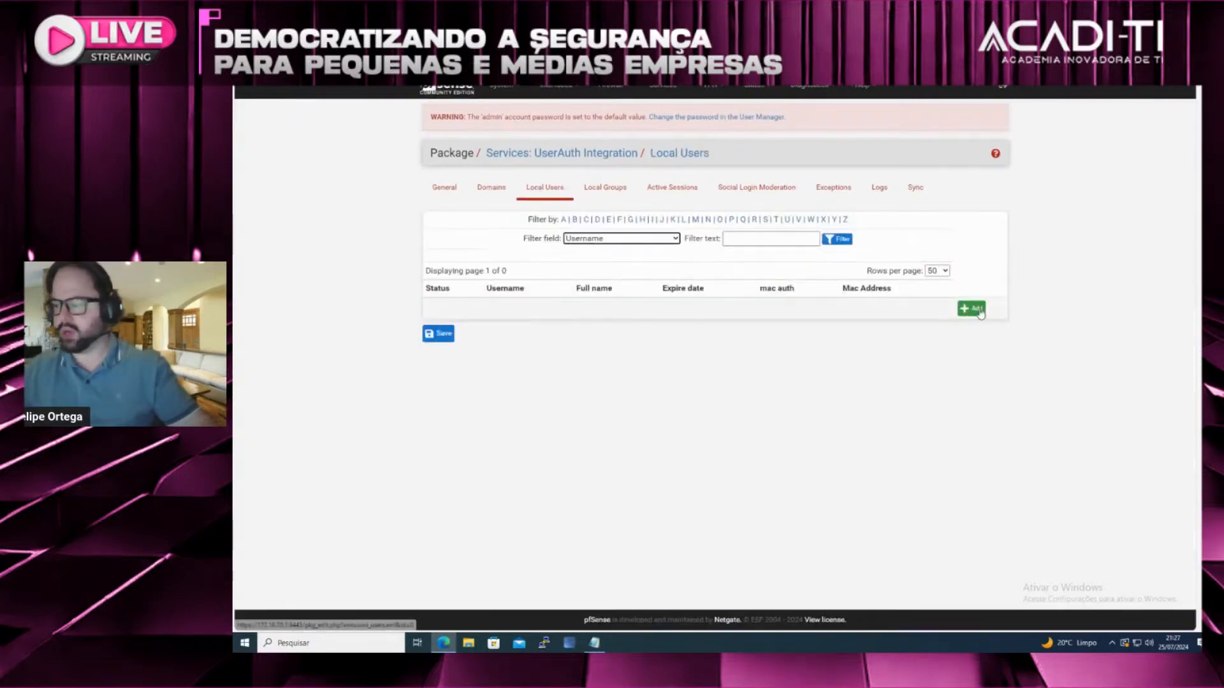
click(525, 238)
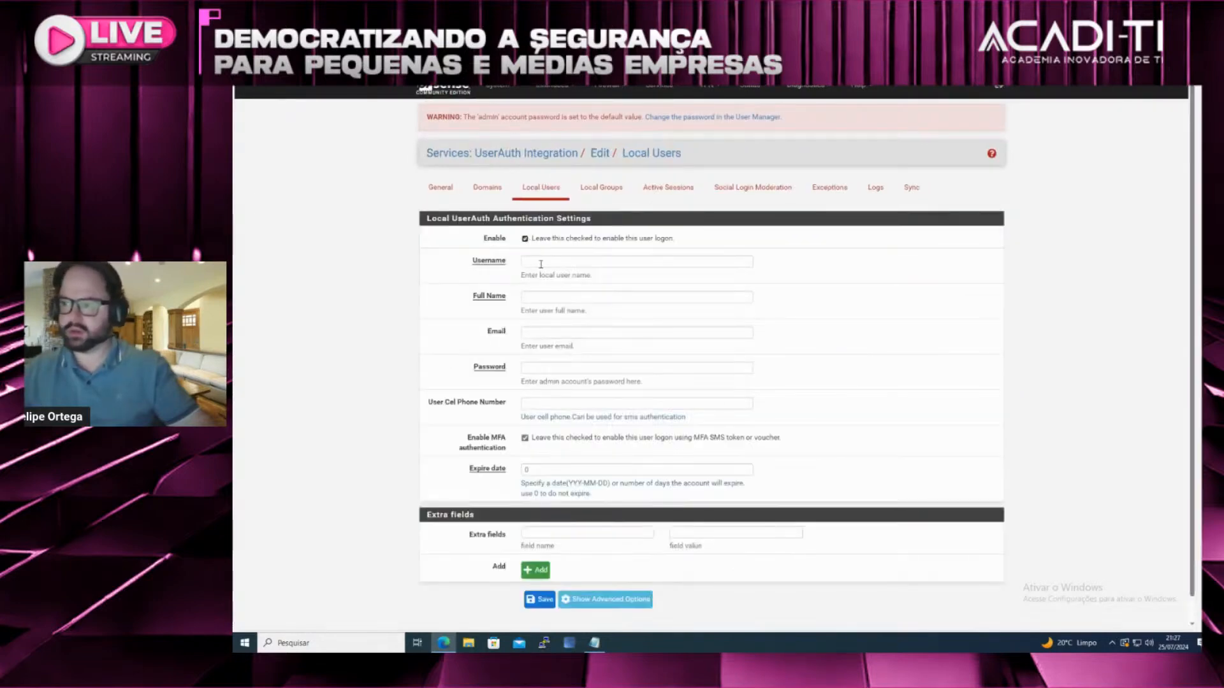
click(540, 265)
text(felipe)
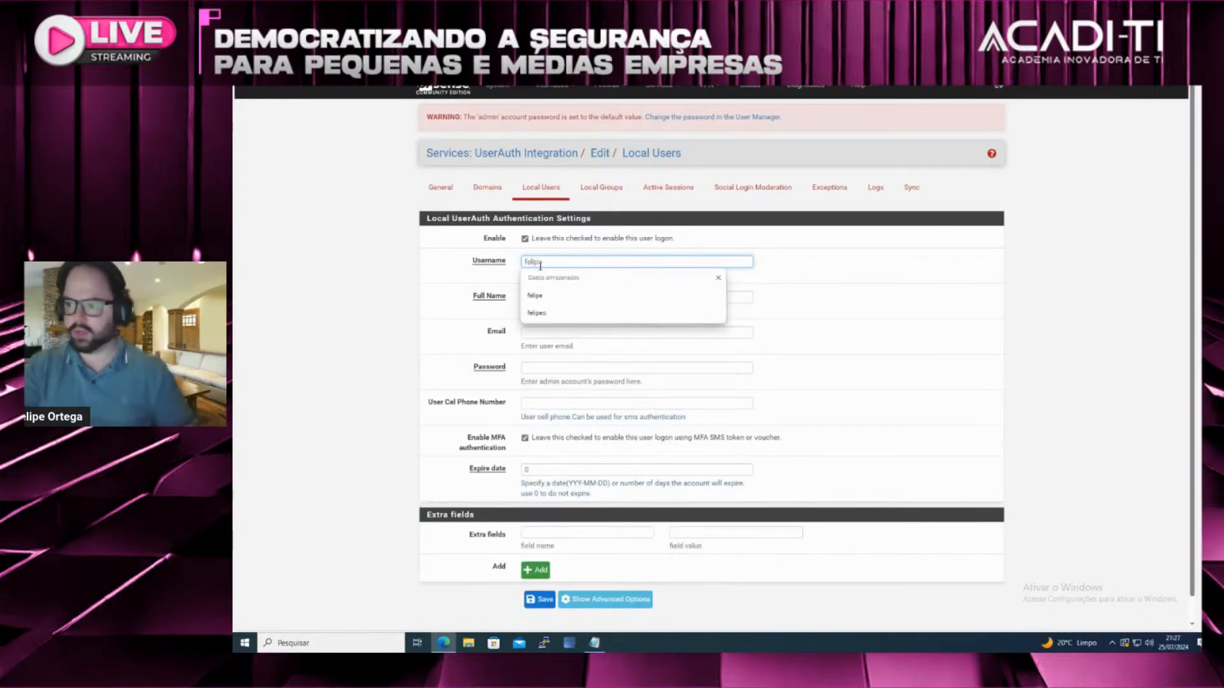
key(Tab)
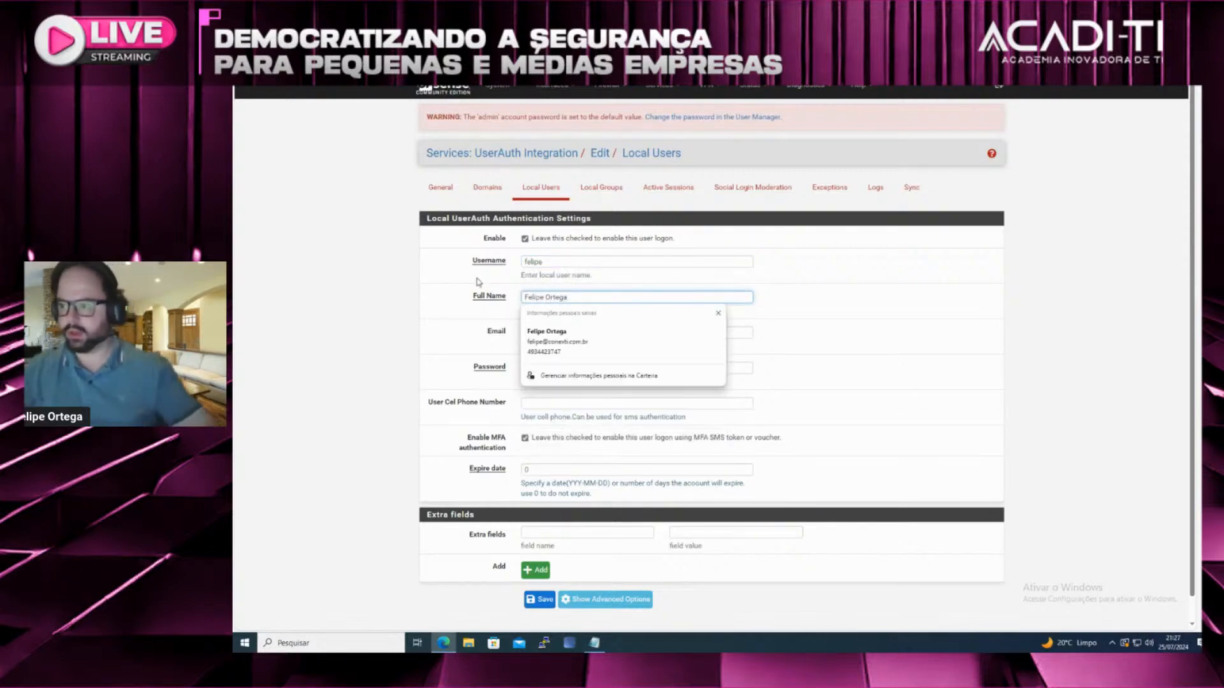
click(443, 332)
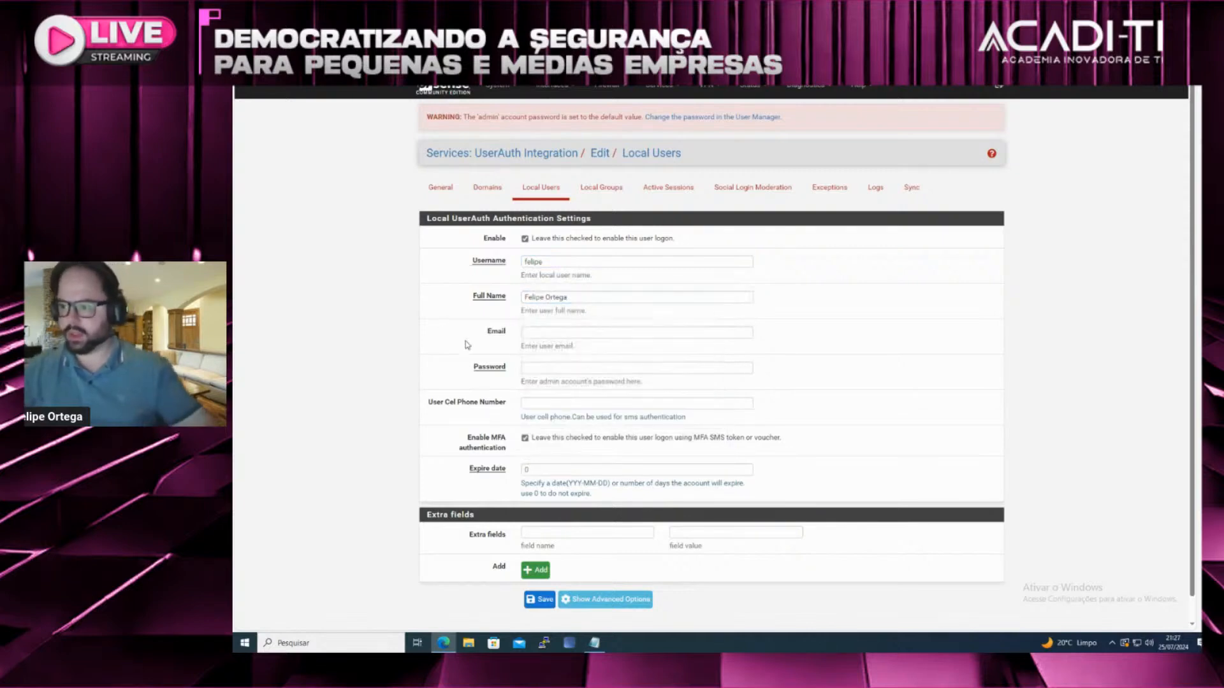
Enter the local user's password and save the new account
scroll(513, 343, down, 1)
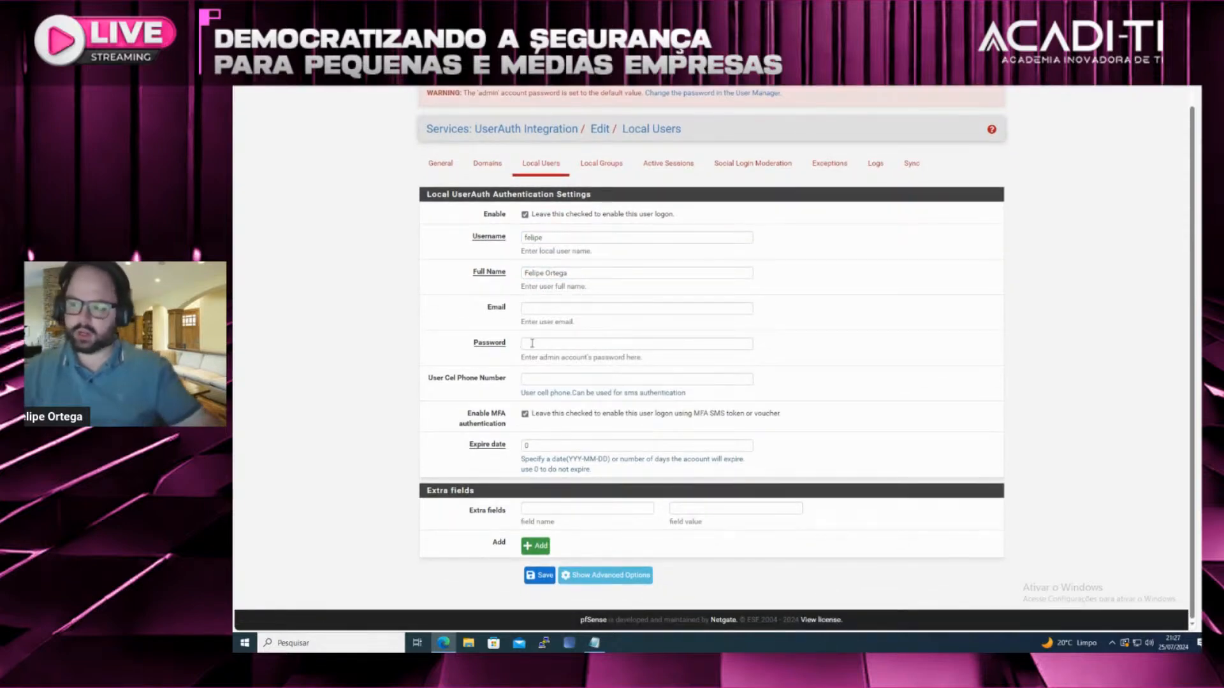
click(532, 344)
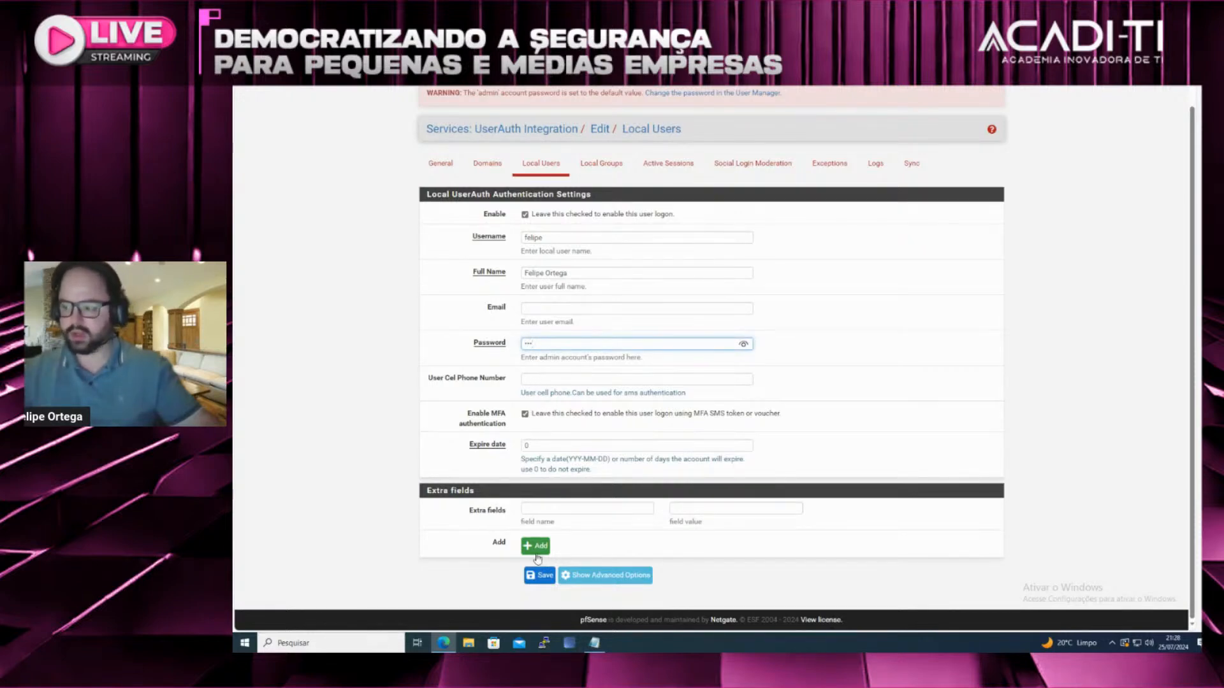
click(534, 577)
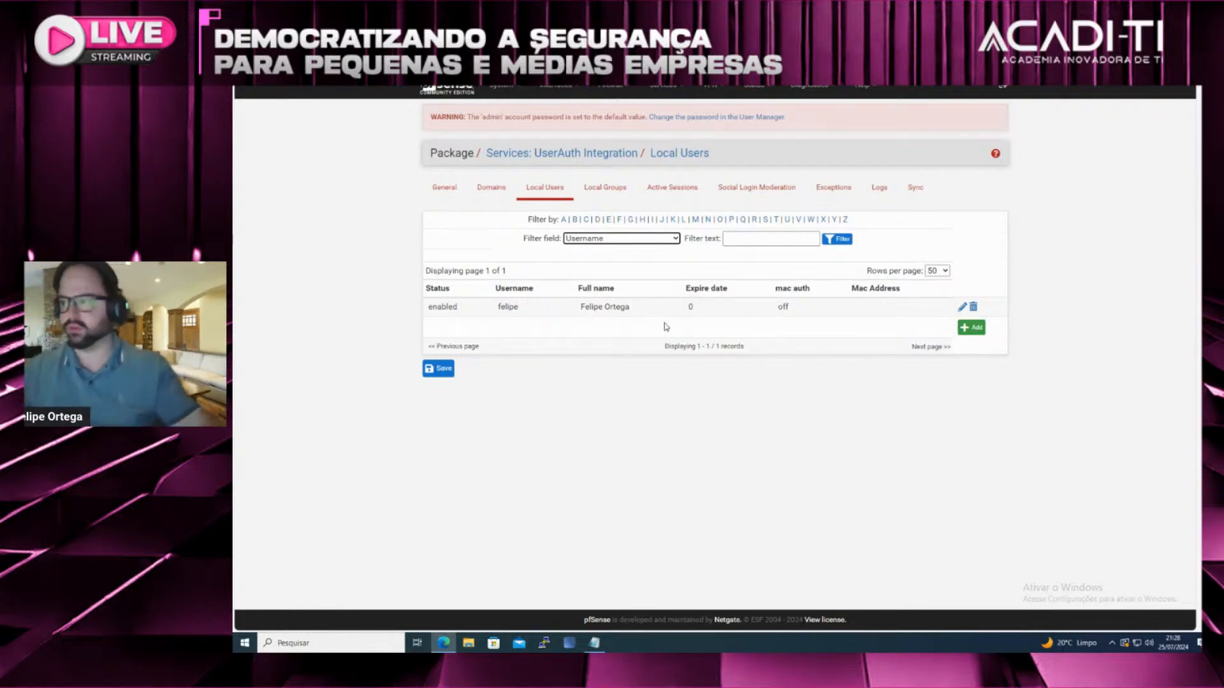
Add a UserAuth local group and set its group name to TI
click(604, 190)
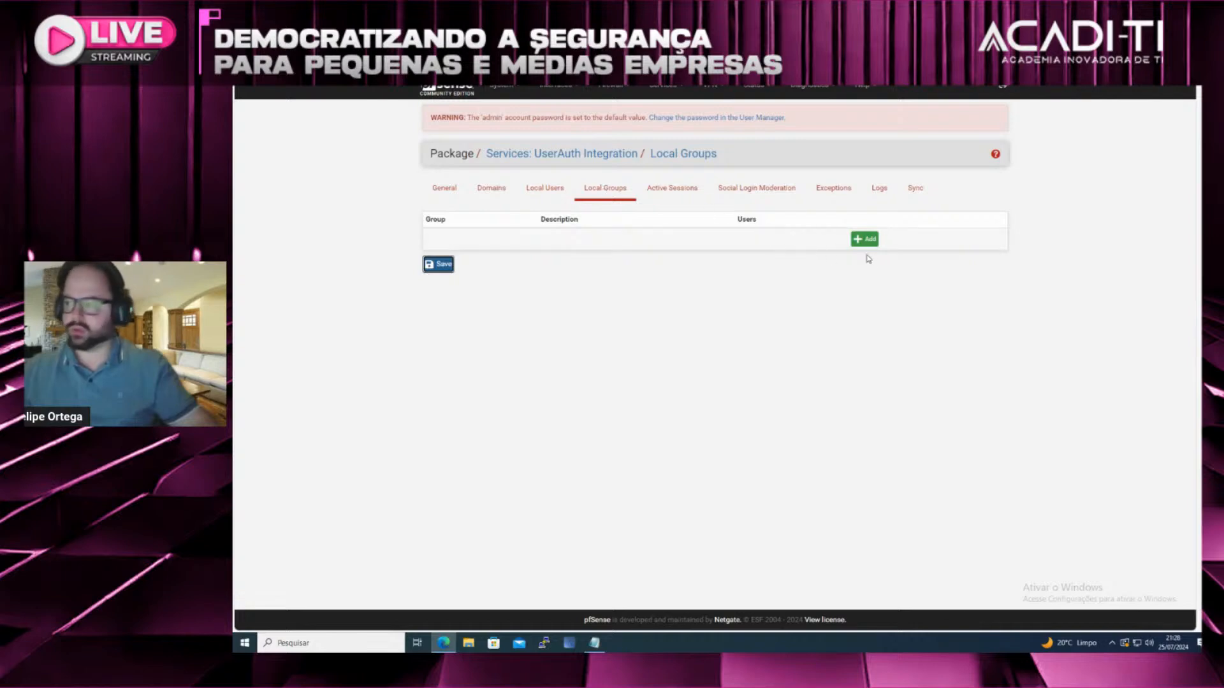
click(863, 240)
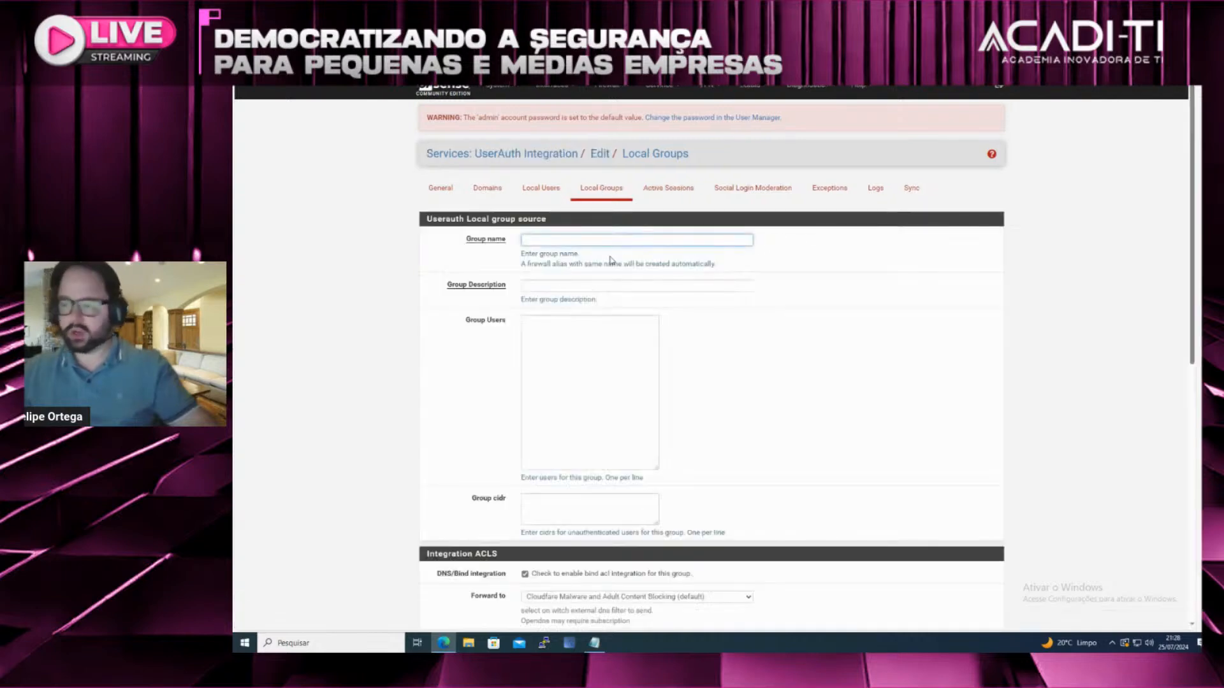
text(T)
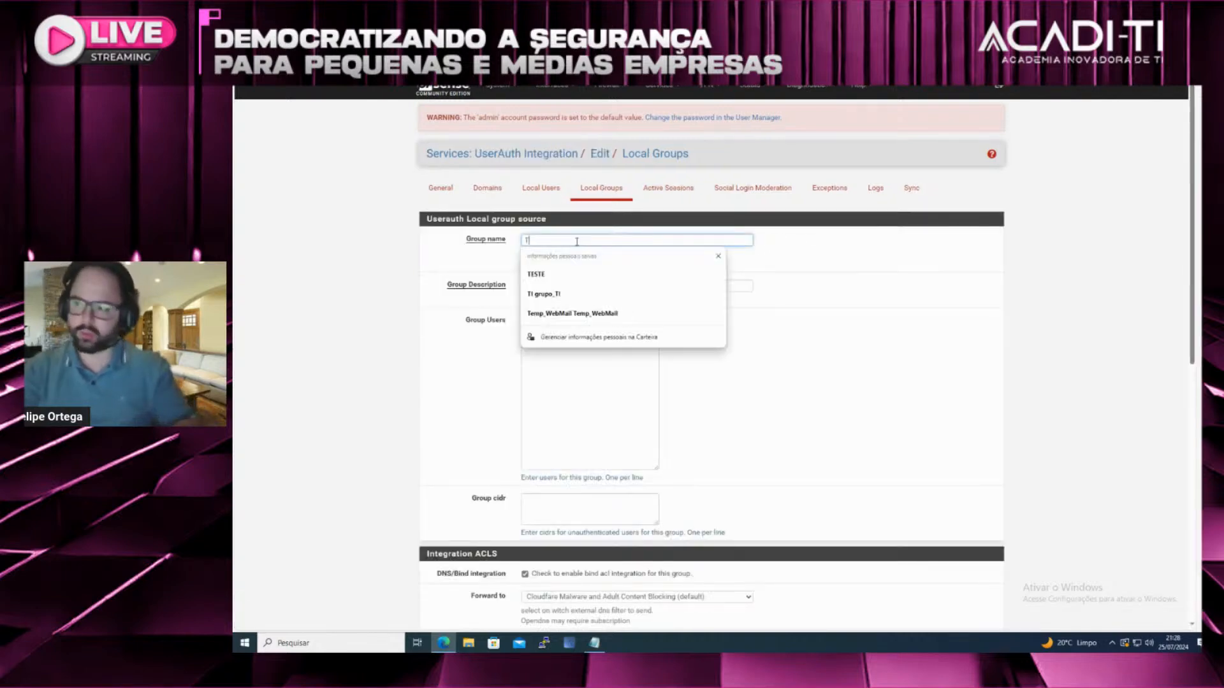
text(I)
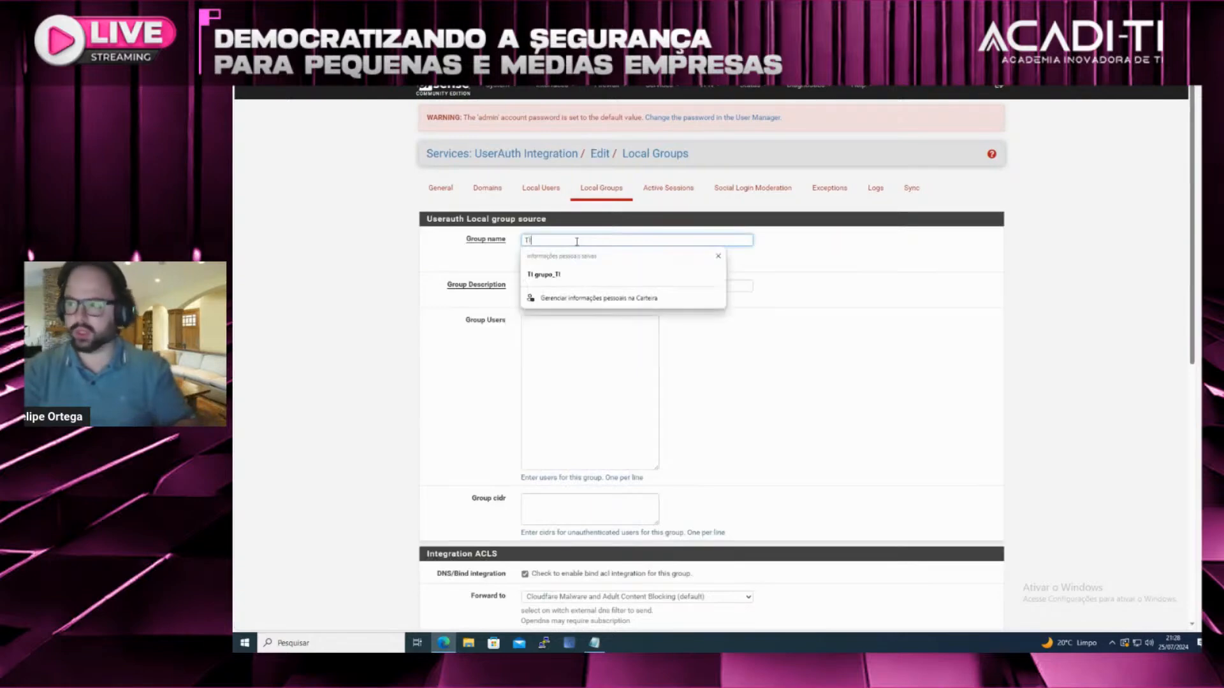
click(416, 368)
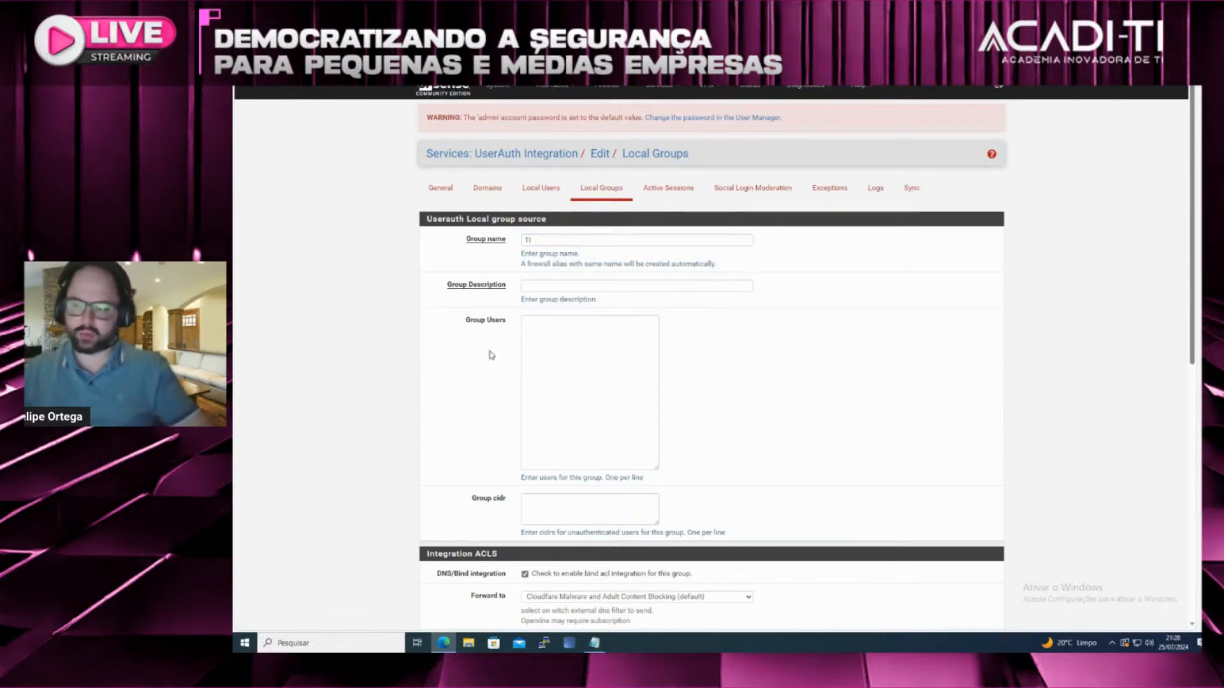
click(528, 332)
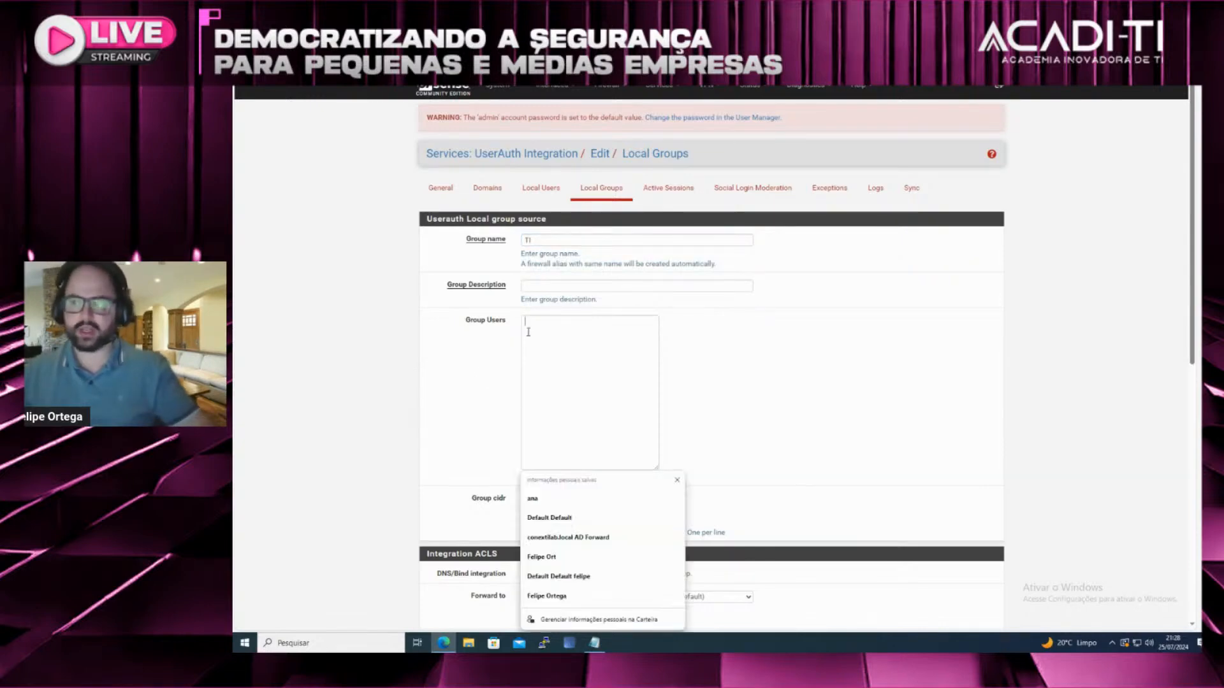
click(473, 343)
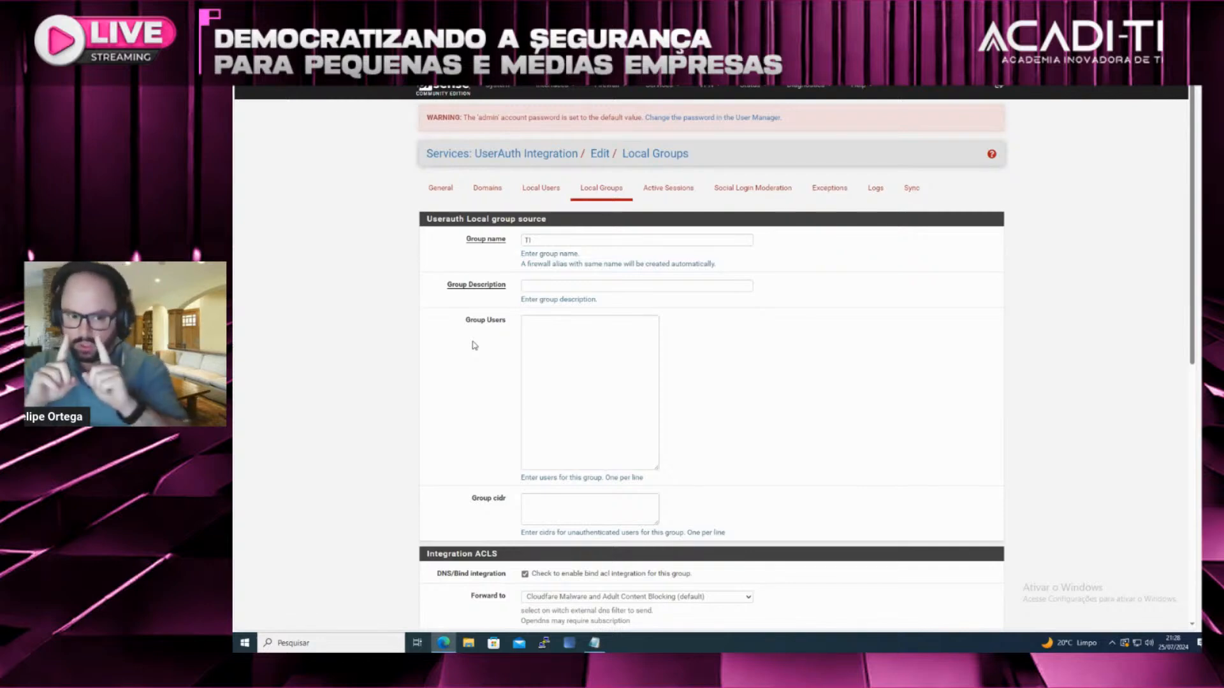
Try the Forward to DNS filter options from Cloudfare to Restrict mode, returning to Cloudfare Malware and Adult Content Blocking (default)
scroll(394, 422, down, 1)
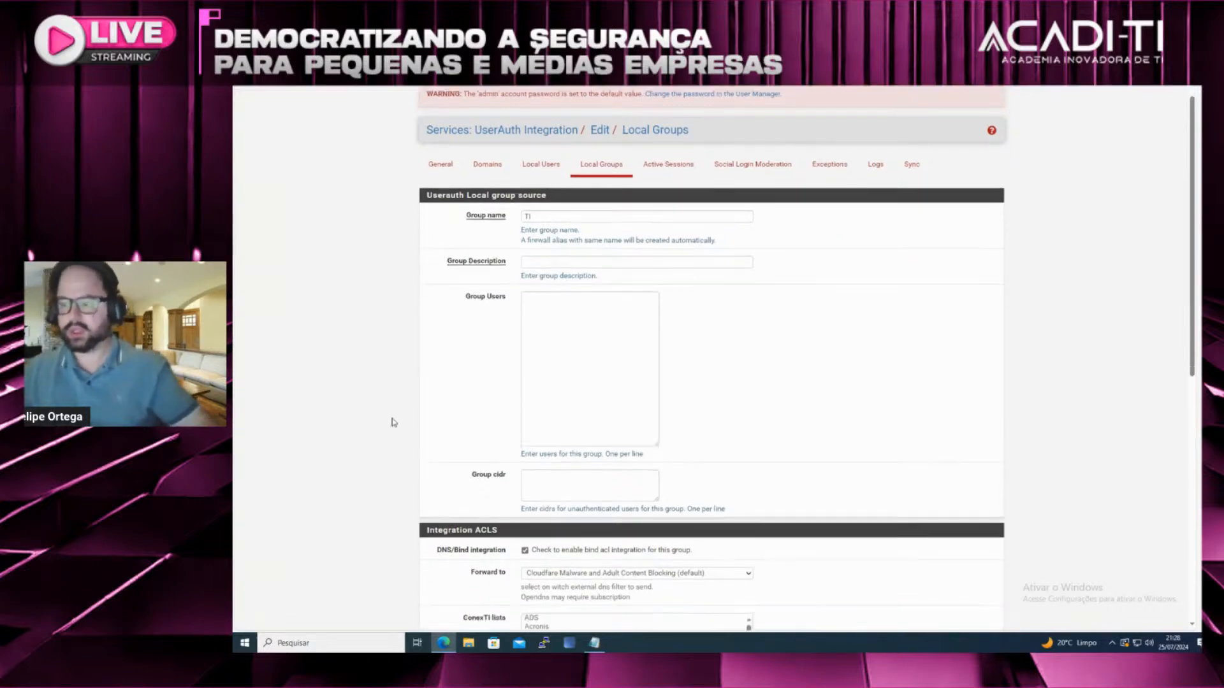
scroll(393, 422, down, 4)
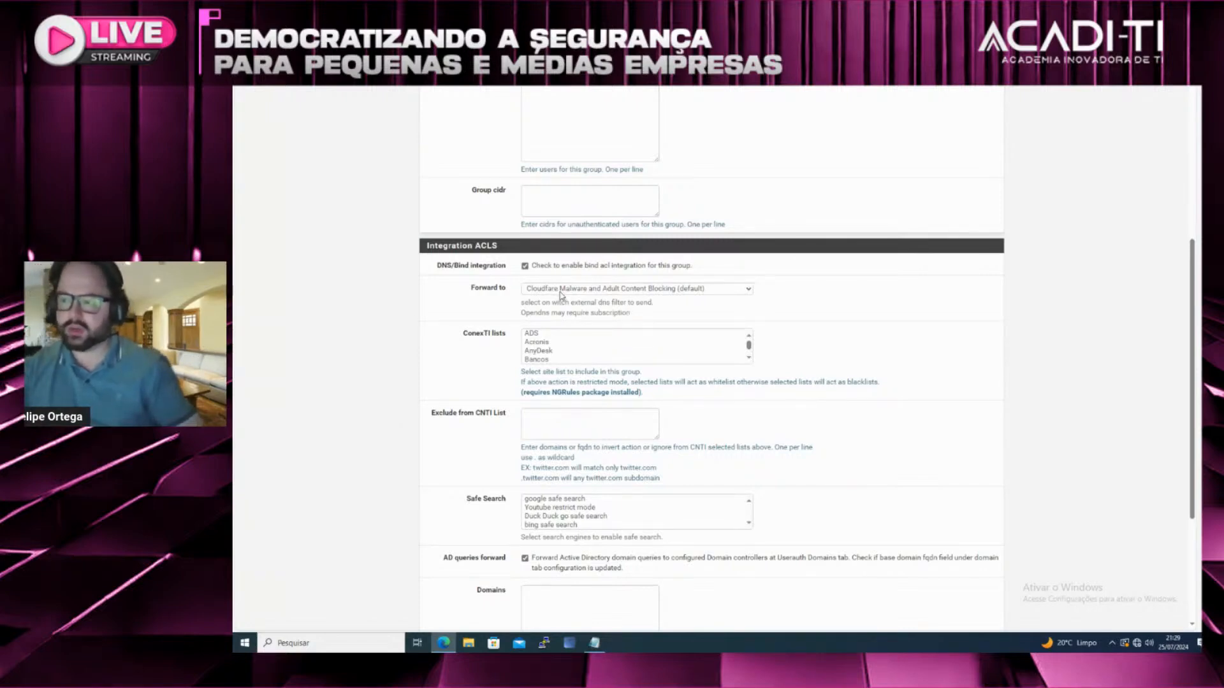
click(634, 295)
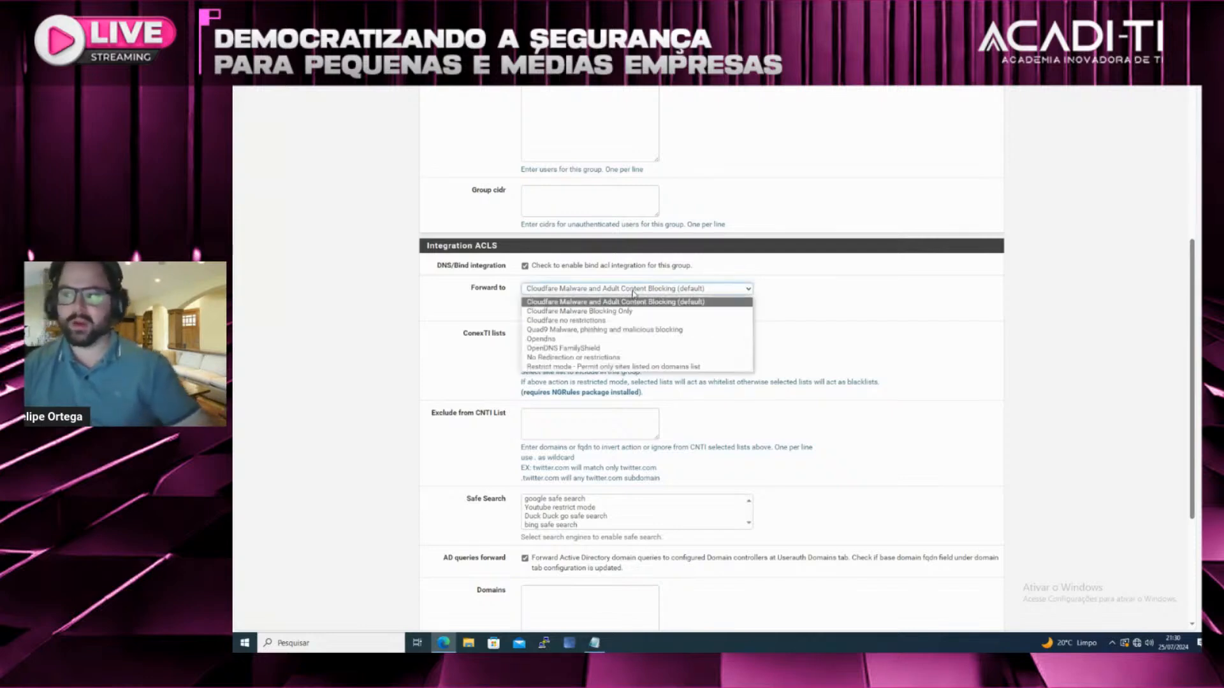
click(601, 310)
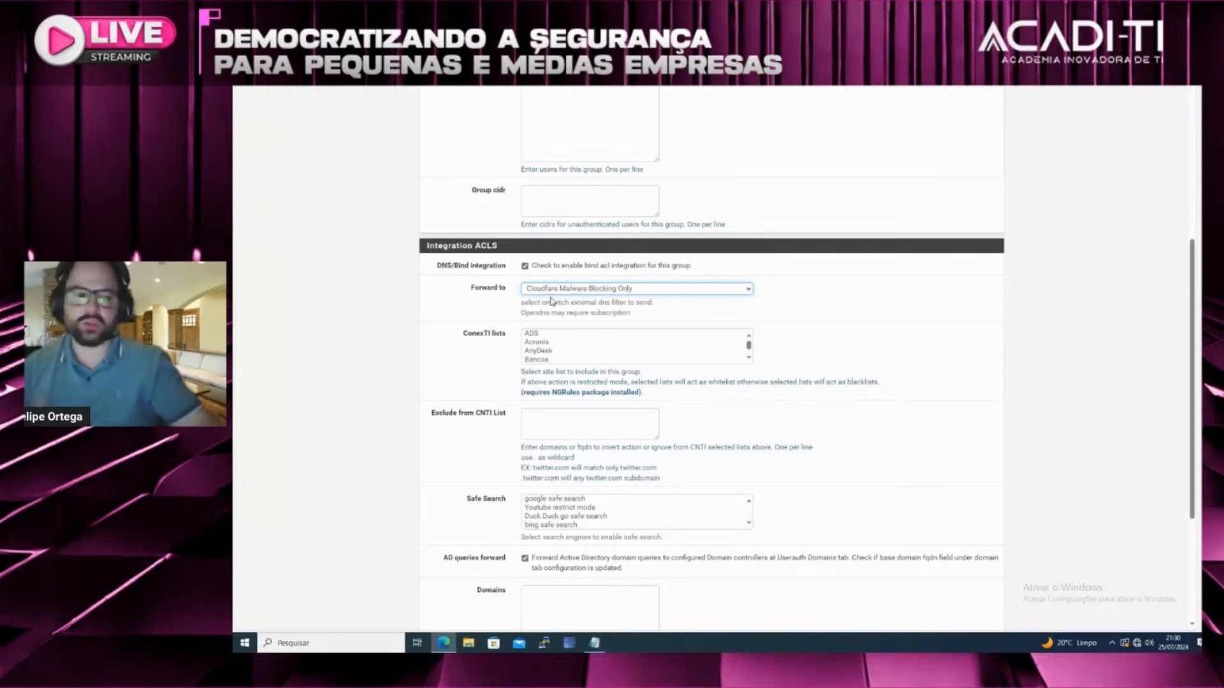
click(551, 291)
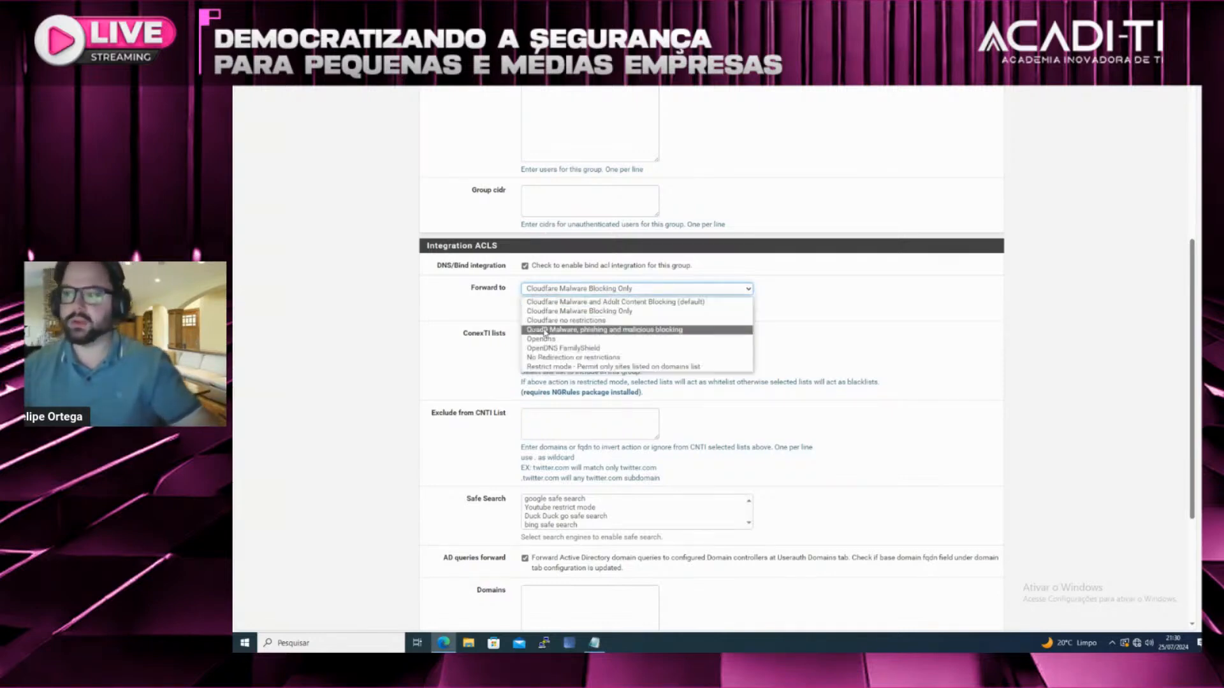
click(545, 330)
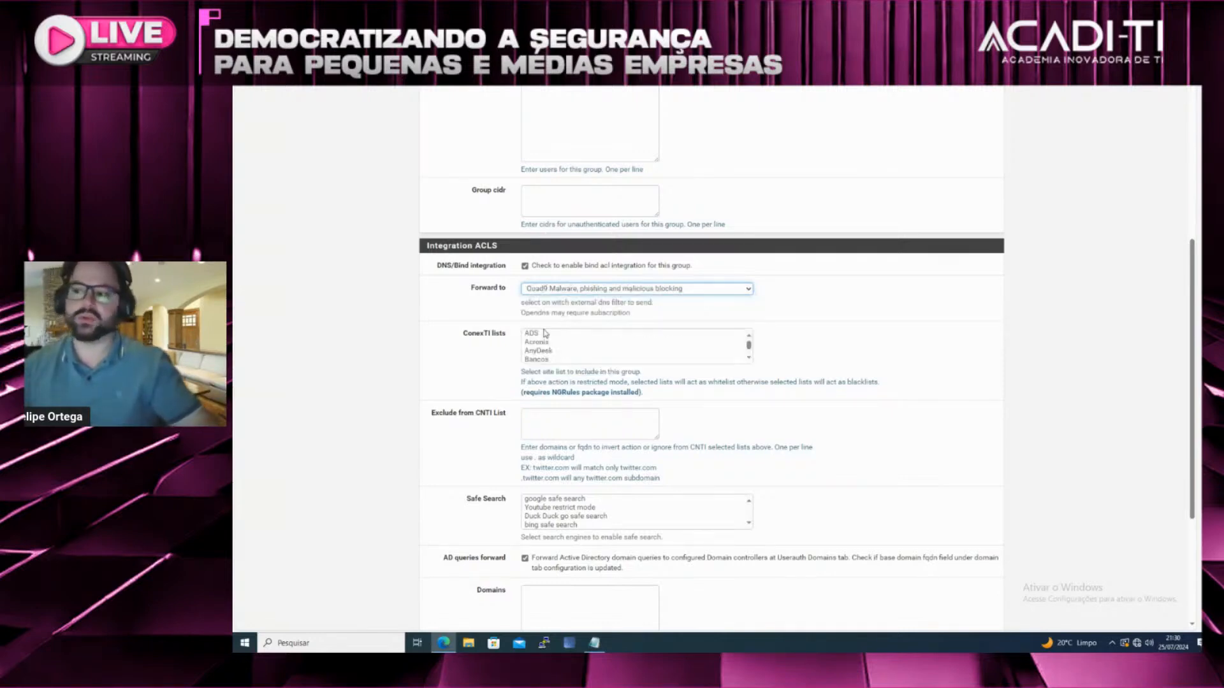
click(540, 291)
click(529, 336)
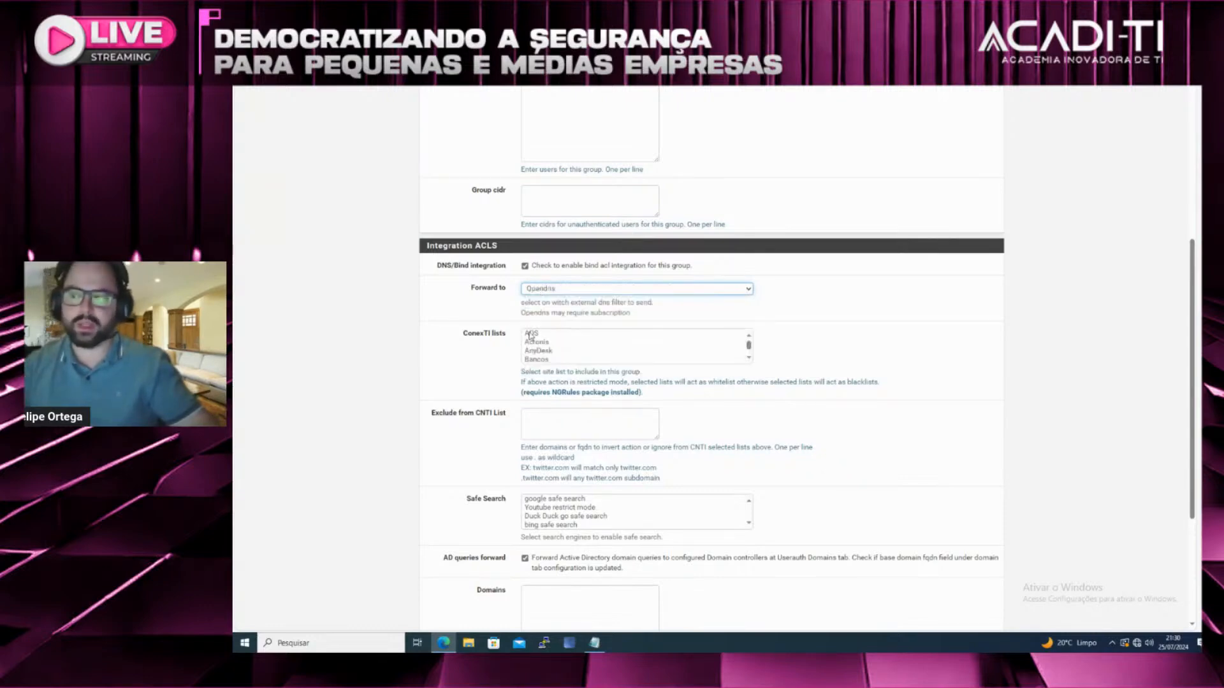
key(Down)
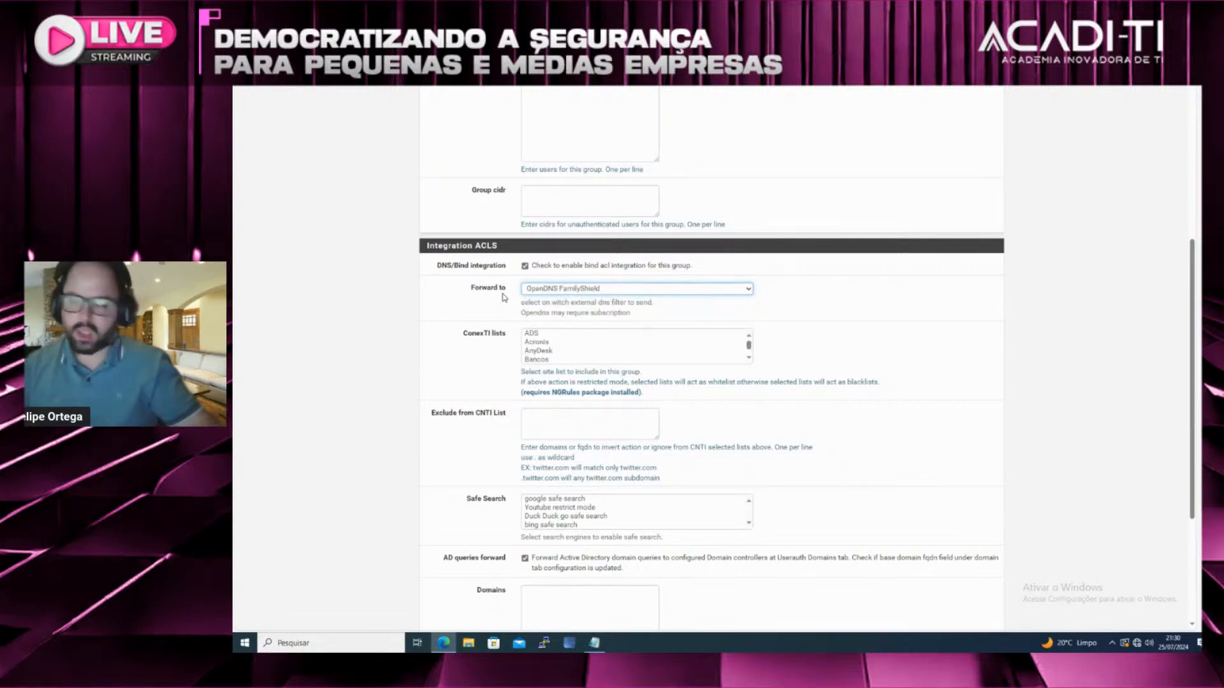
key(Down)
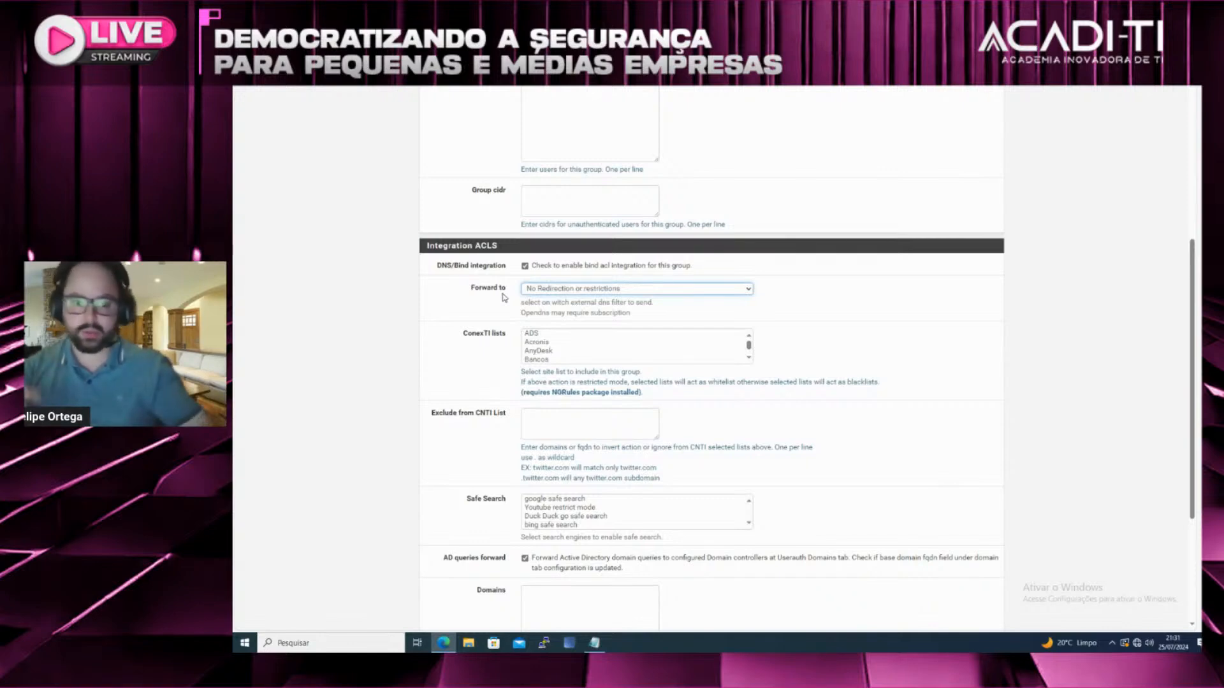
click(561, 290)
click(560, 361)
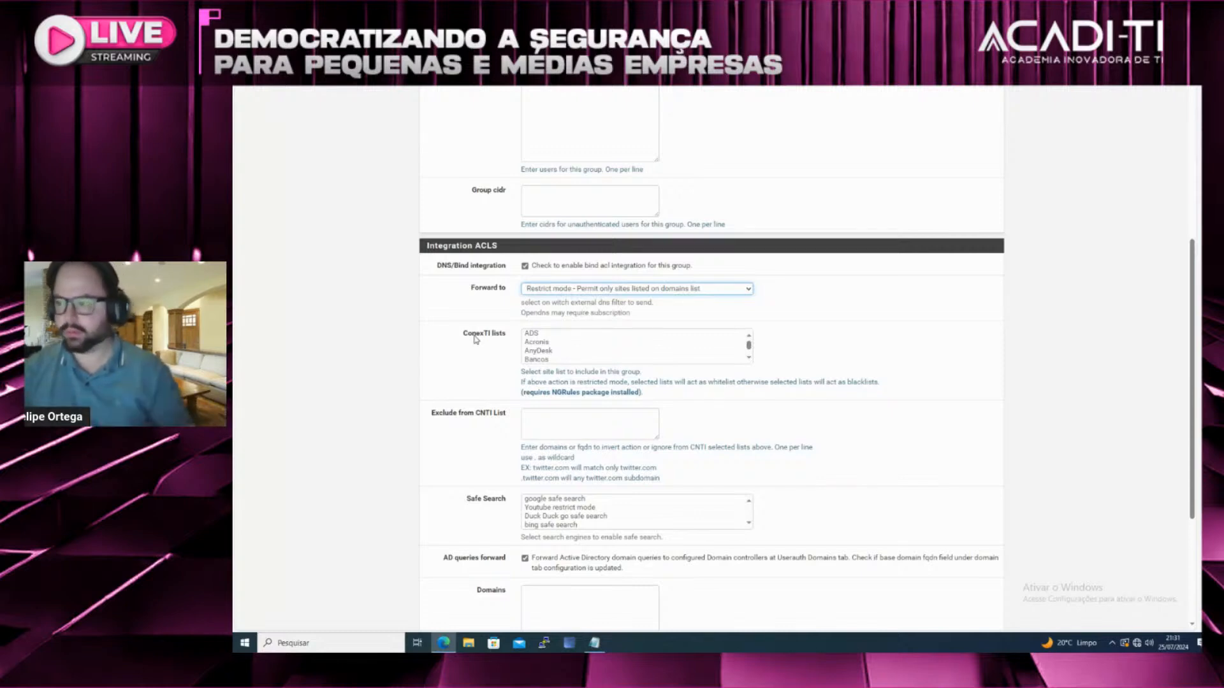
click(549, 292)
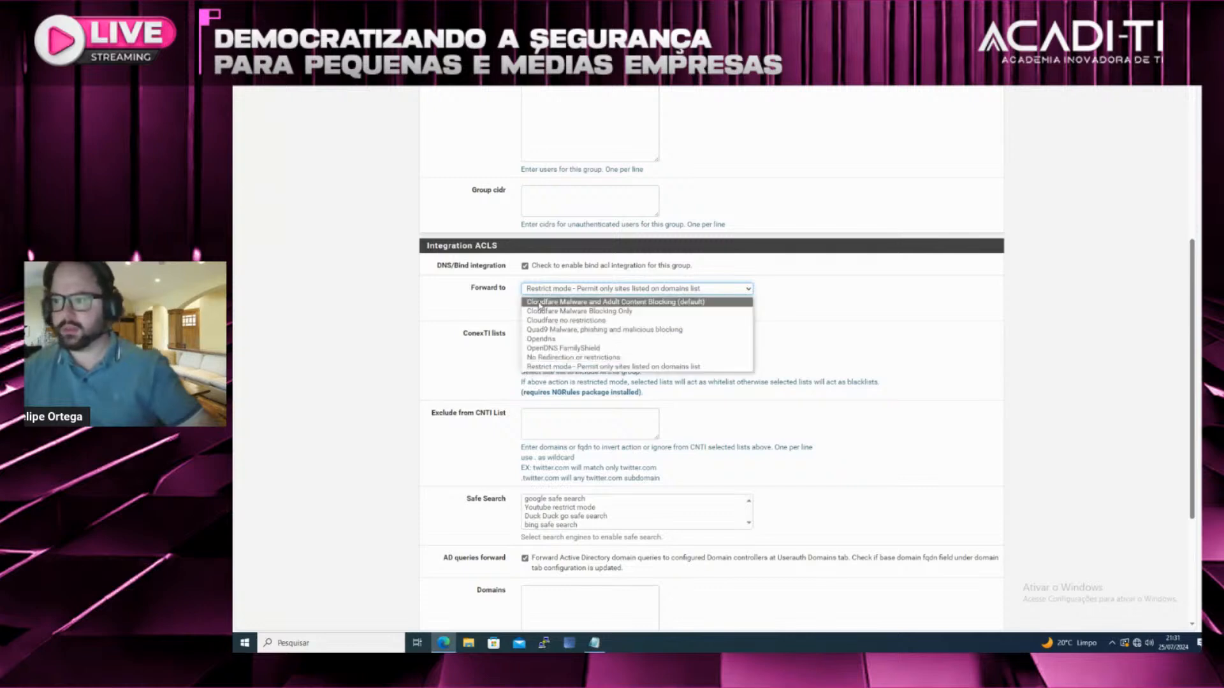
click(541, 300)
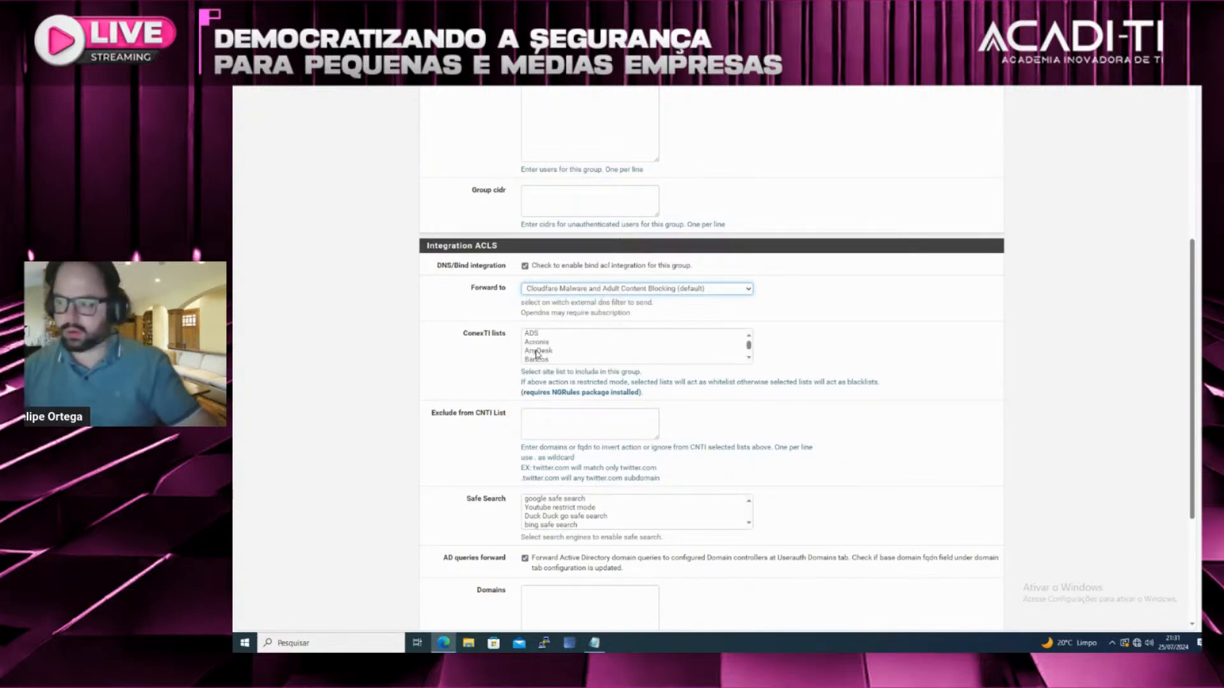
Browse the ConexTI site lists and select Jornais for the TI group
scroll(537, 354, down, 6)
scroll(536, 354, down, 4)
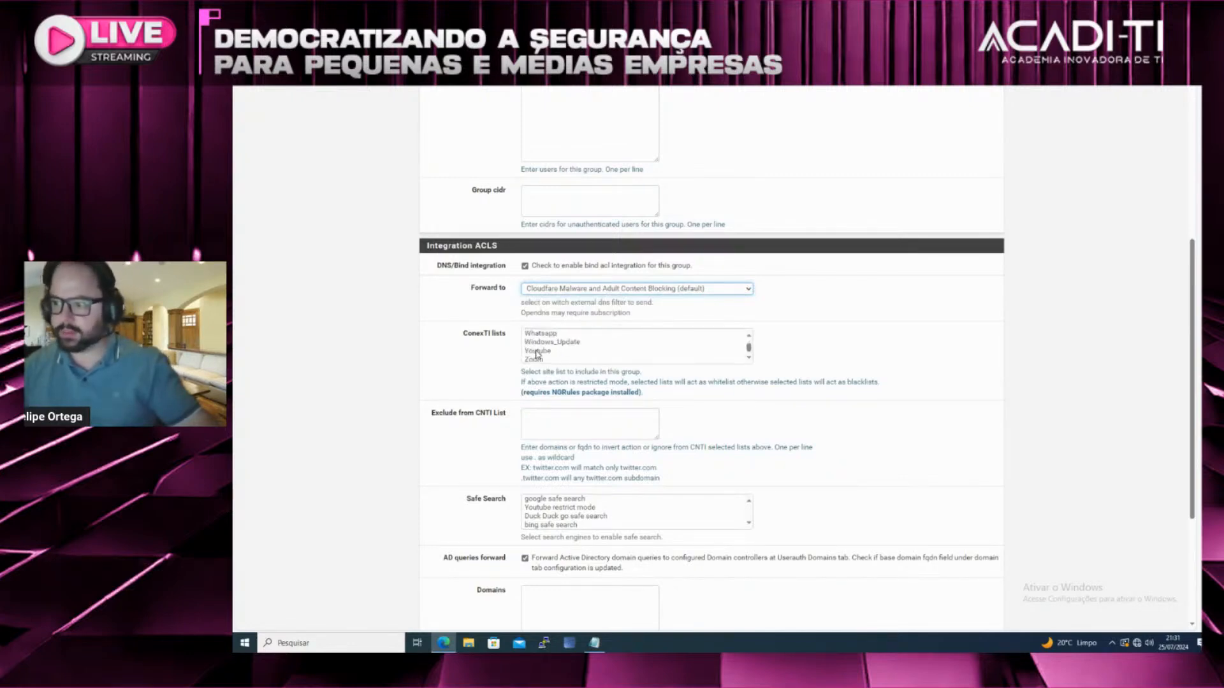
click(532, 300)
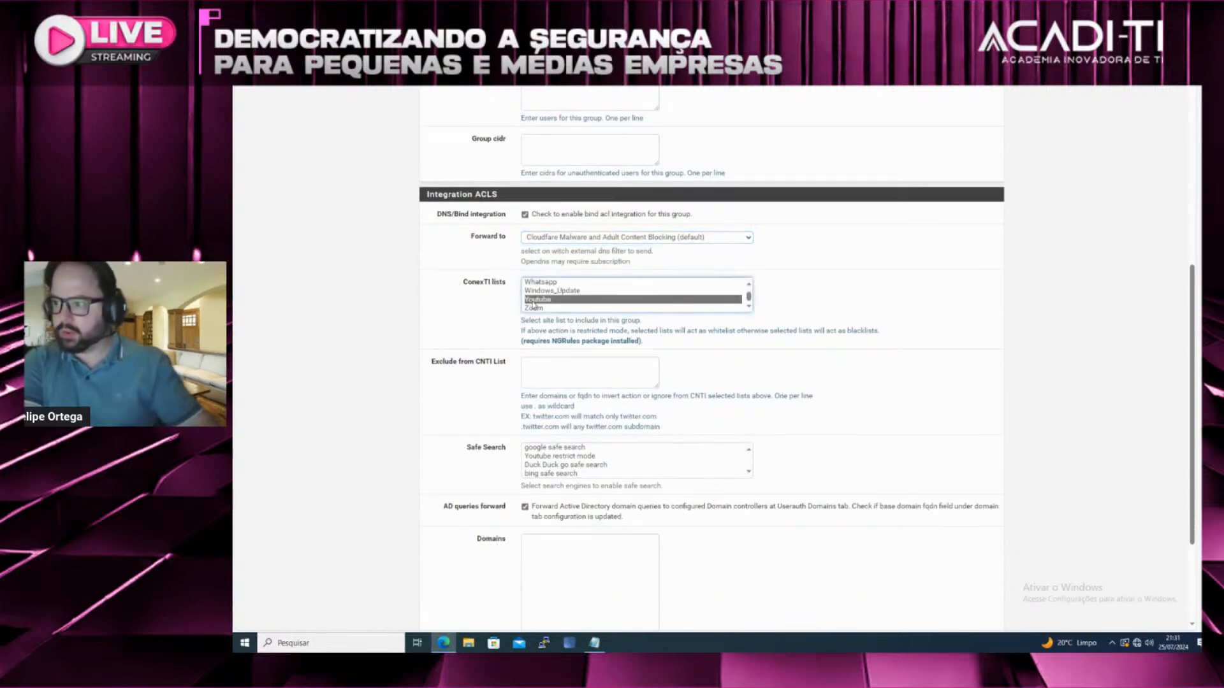
scroll(749, 287, up, 1)
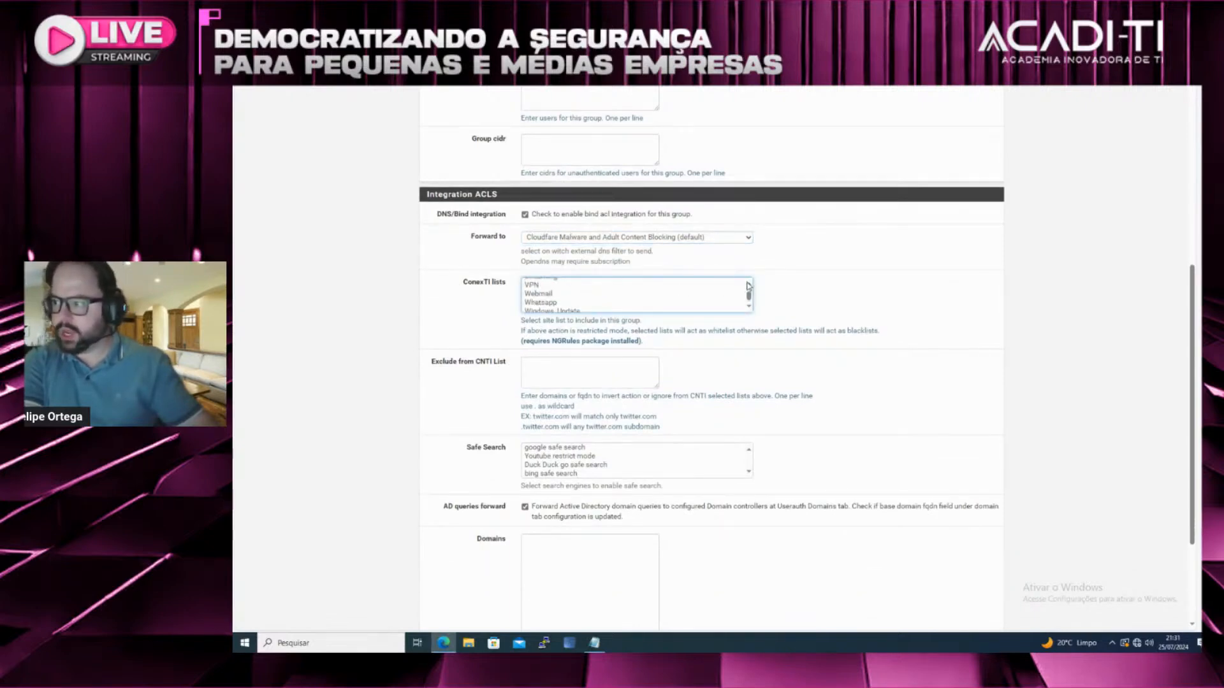
scroll(749, 288, up, 4)
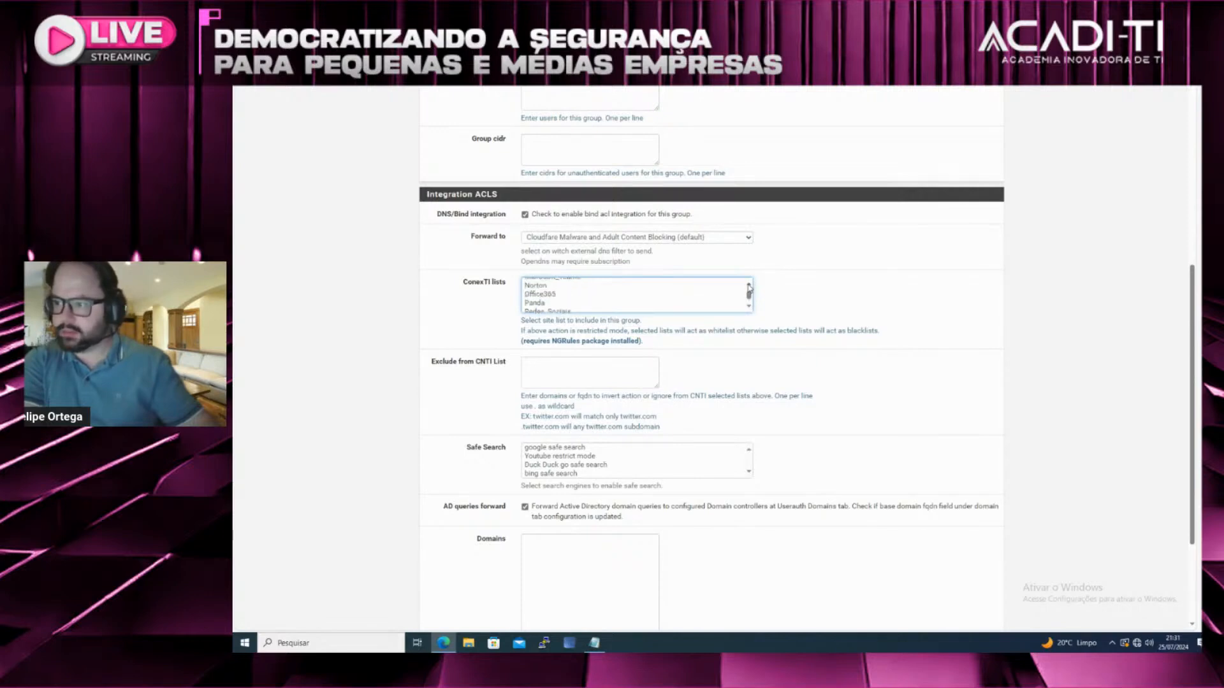
scroll(748, 288, up, 5)
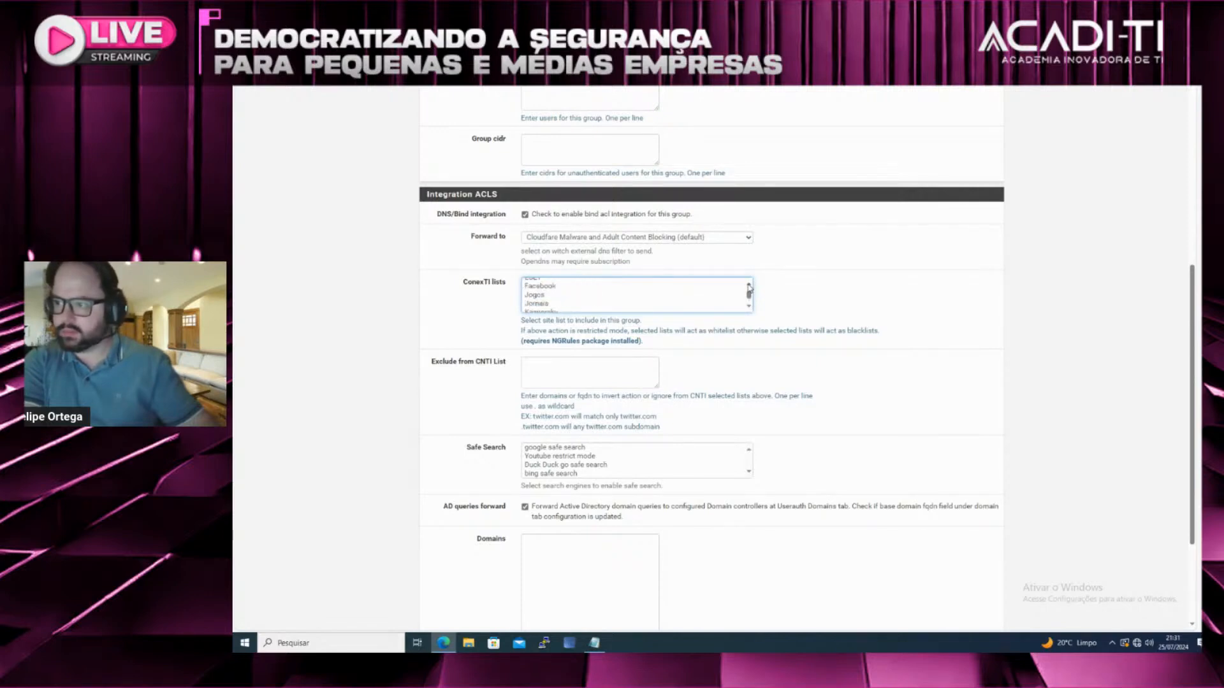
click(545, 305)
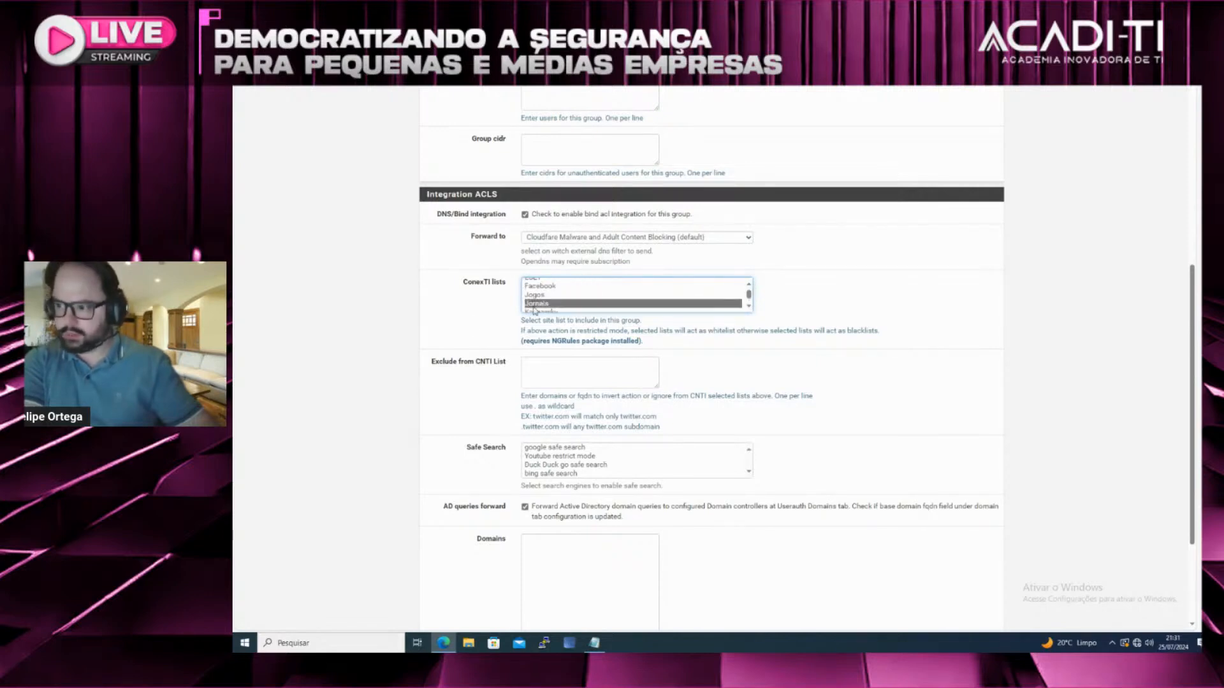
click(475, 323)
Select google, Duck Duck go and bing safe search for the TI group and try to save it
scroll(474, 323, down, 1)
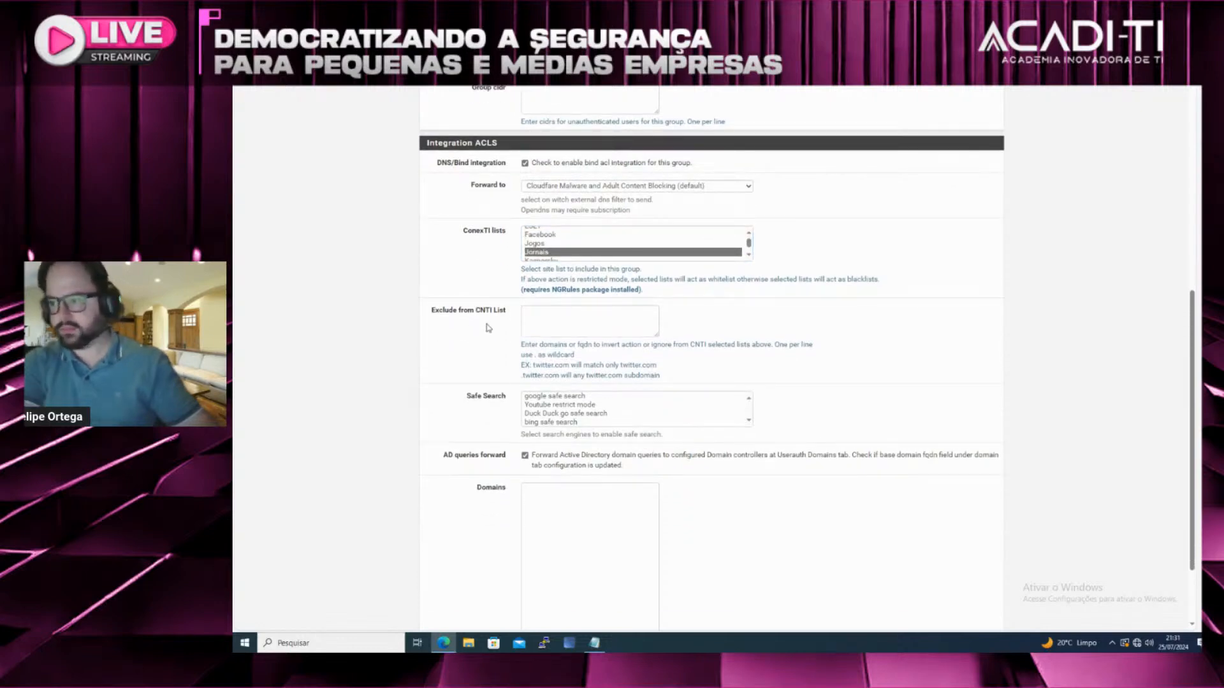
scroll(501, 332, down, 1)
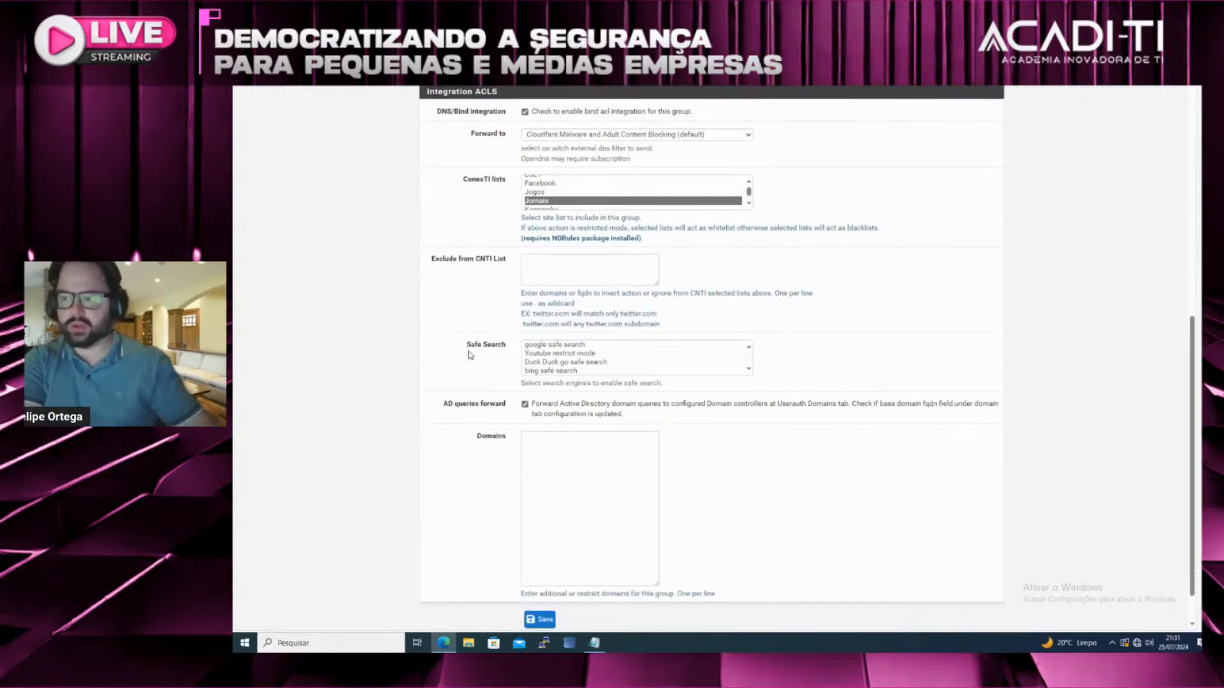
drag(464, 350, 506, 355)
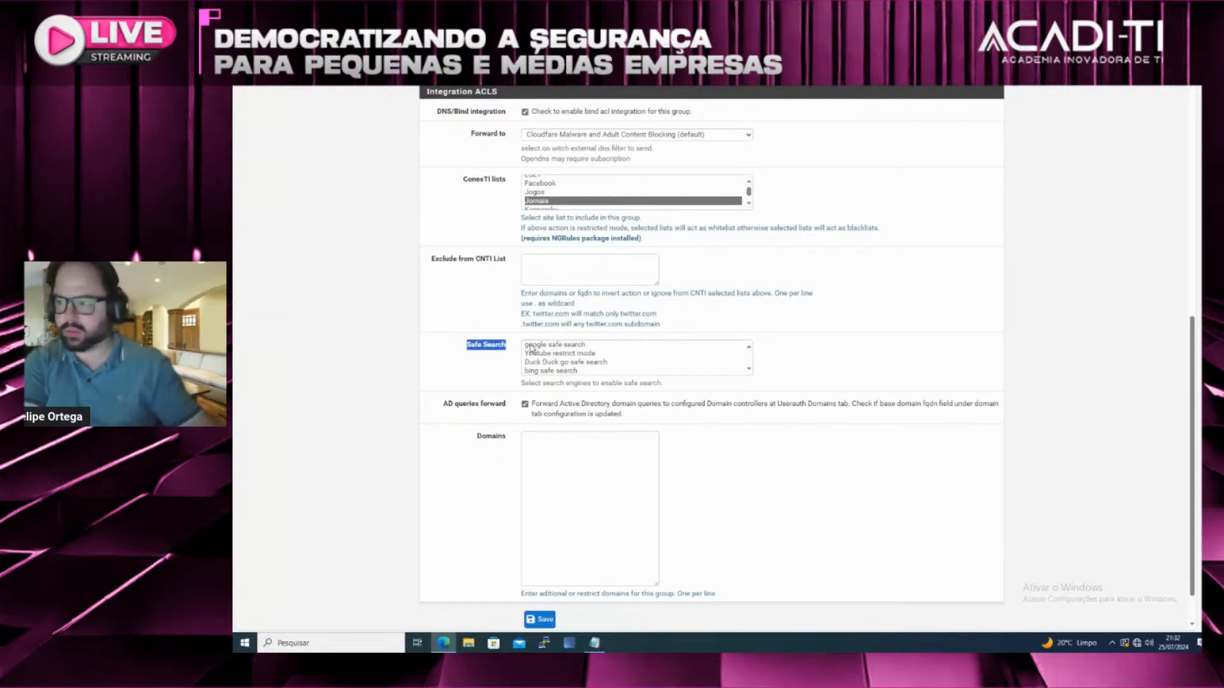
click(531, 346)
ctrl+click(532, 370)
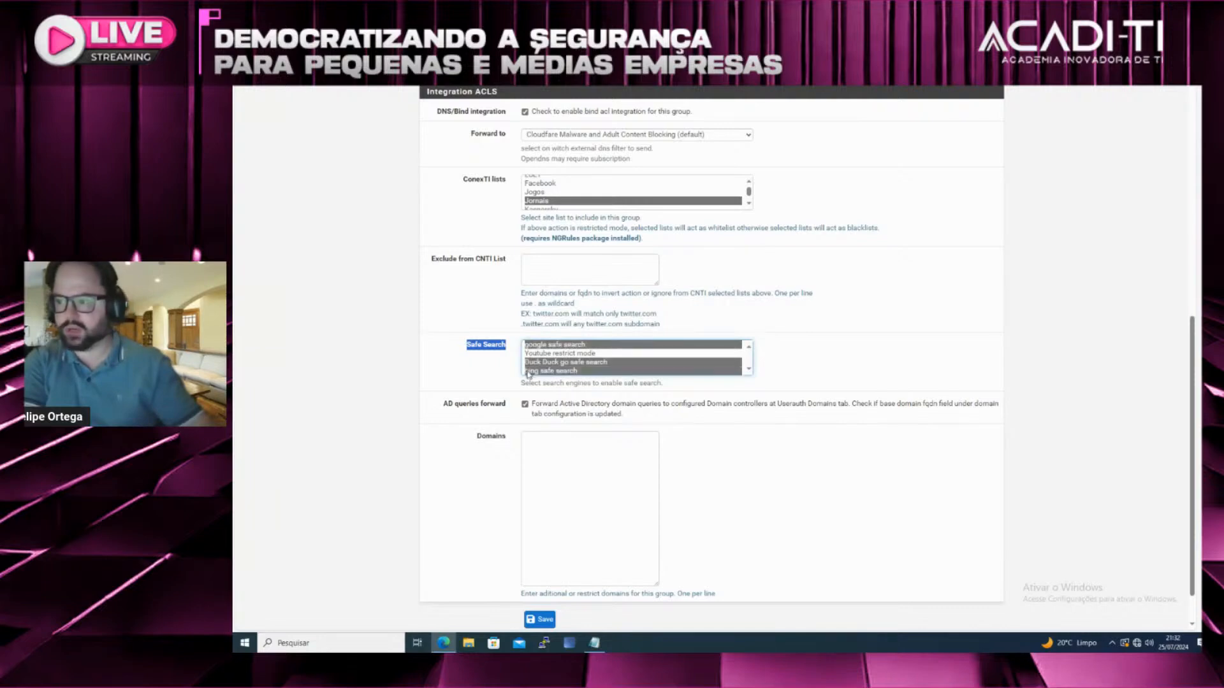
scroll(475, 385, down, 1)
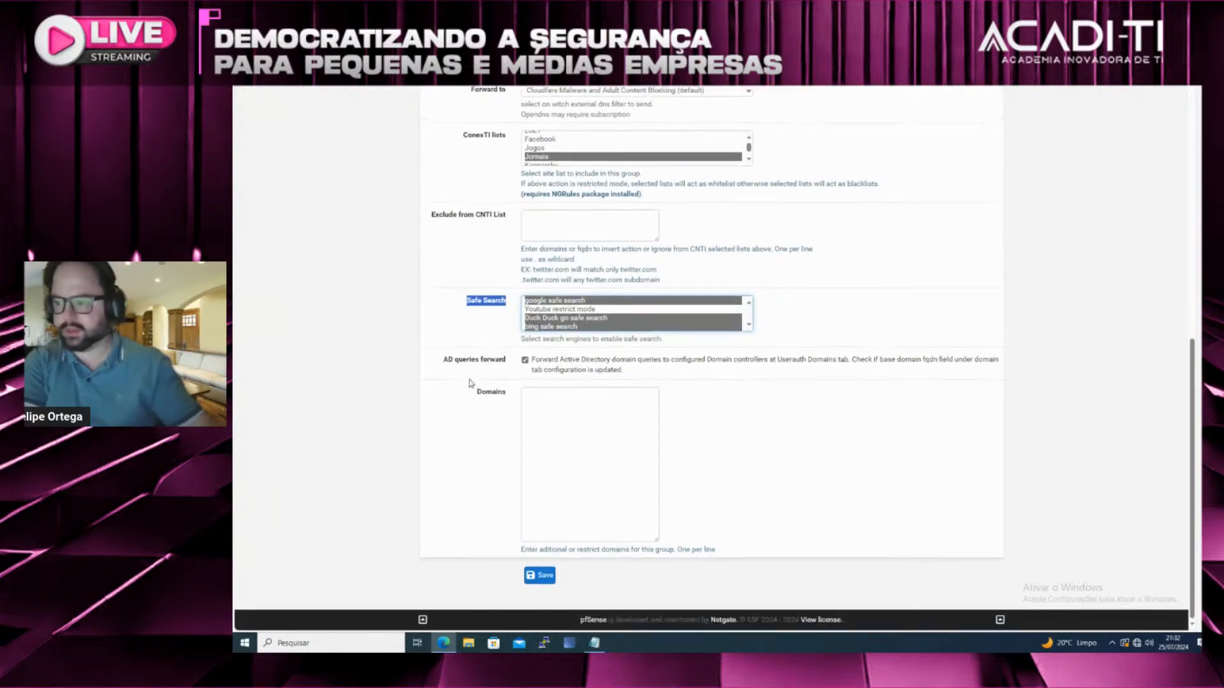
click(547, 578)
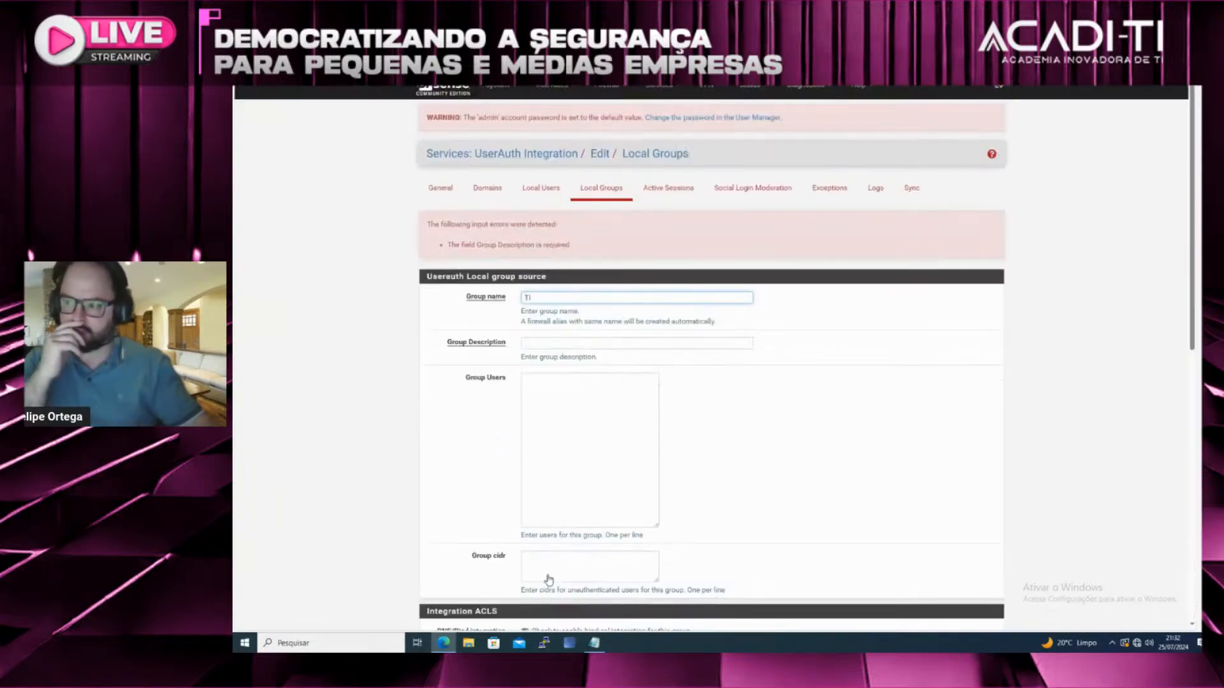
Set the group description to TI and save the local group
click(538, 342)
click(538, 342)
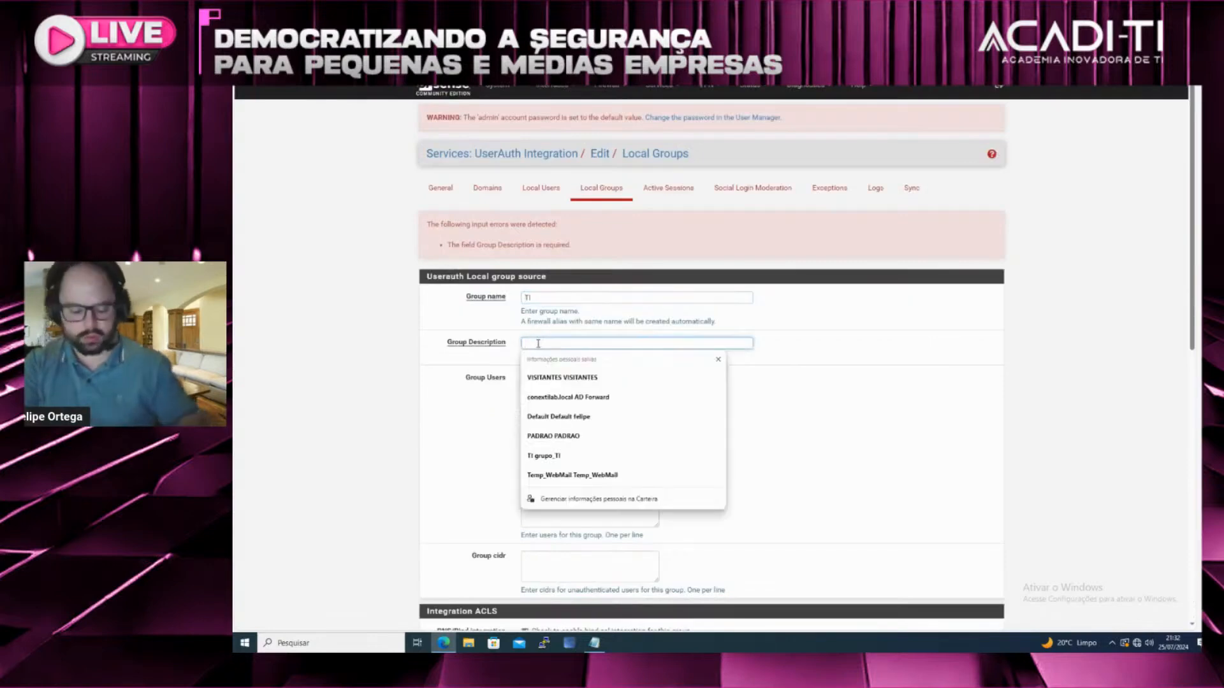
text(TI)
scroll(446, 404, down, 12)
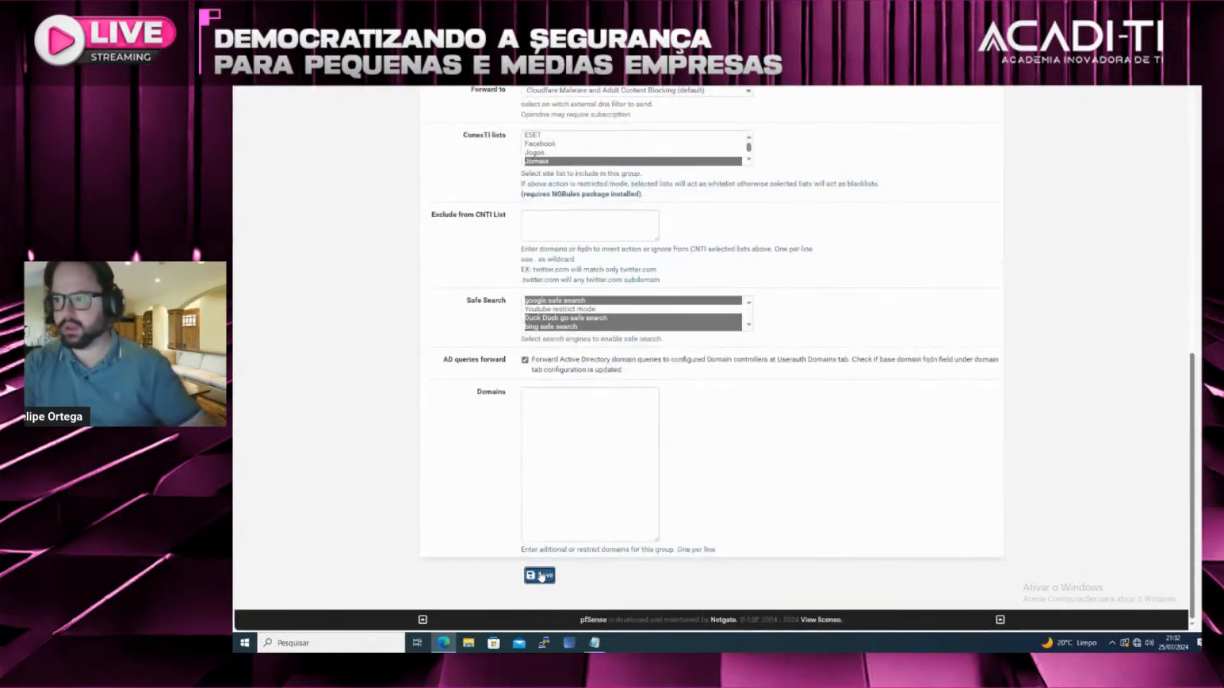
click(540, 576)
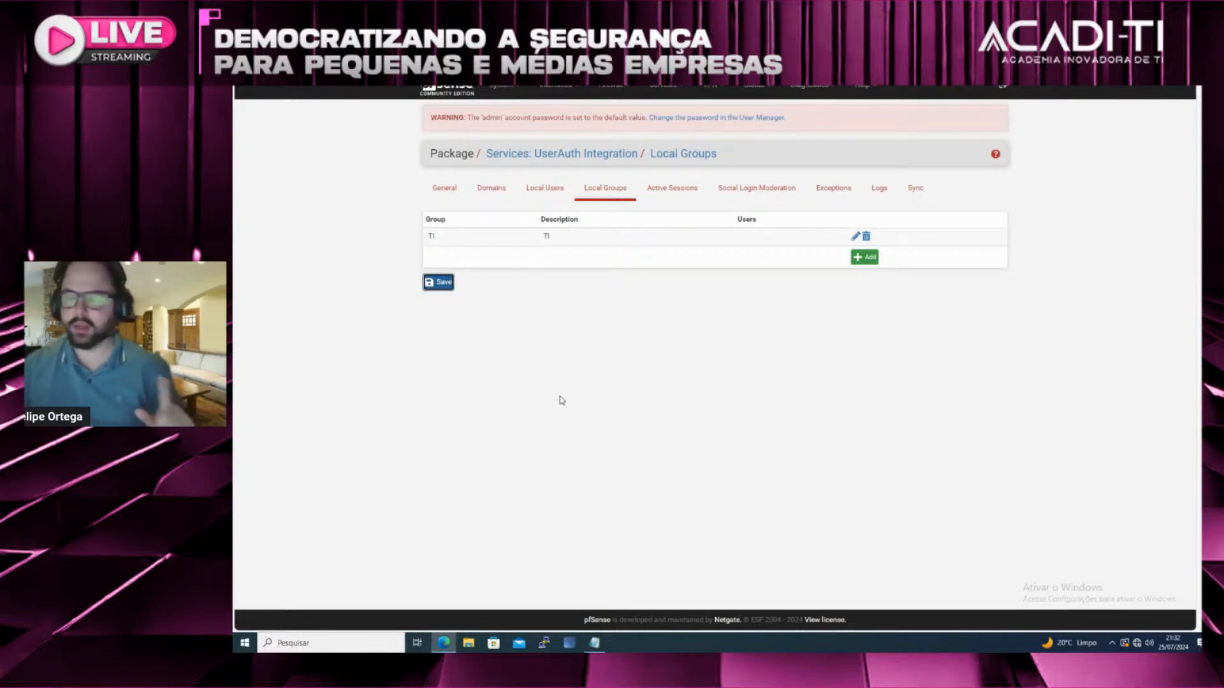
Open the ConexTI license package settings and enter the company name and the contact person's full name
click(660, 88)
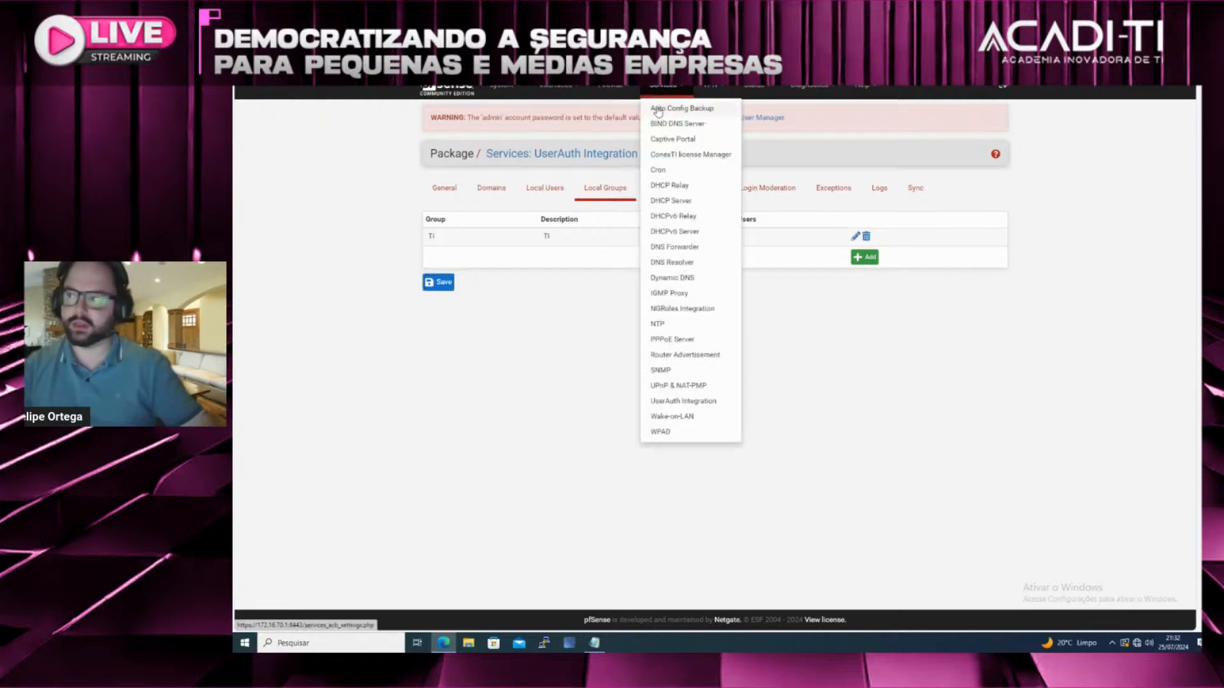
click(662, 155)
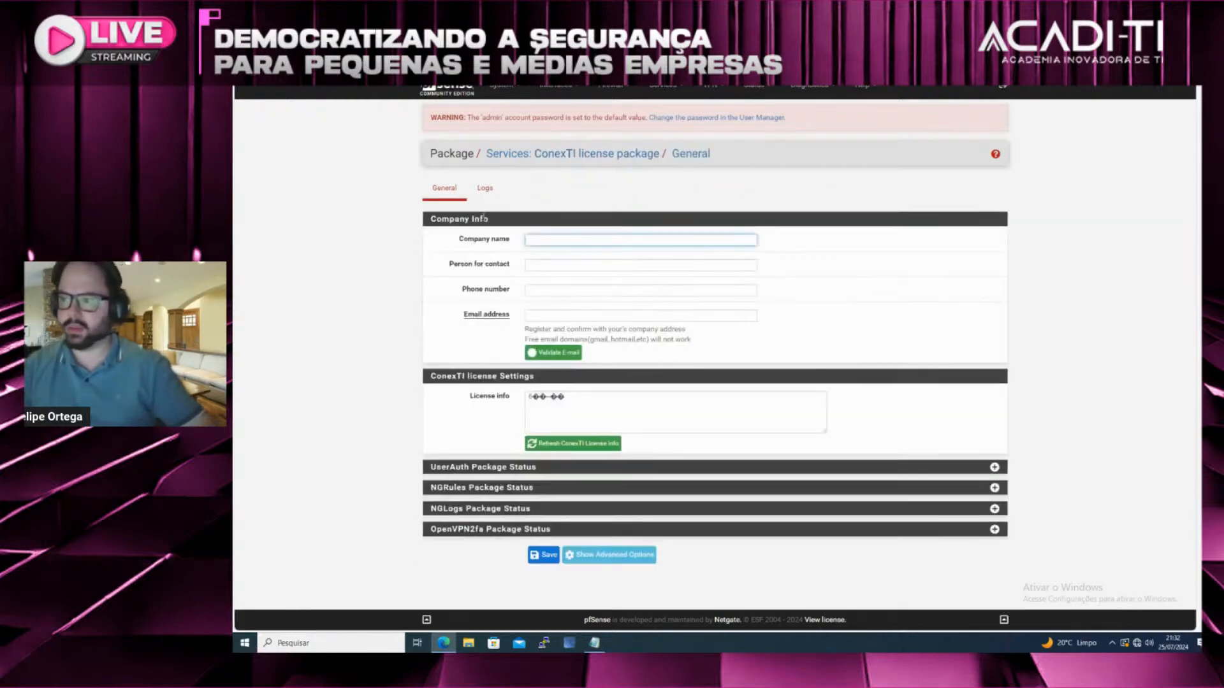
click(530, 240)
text(Felipe)
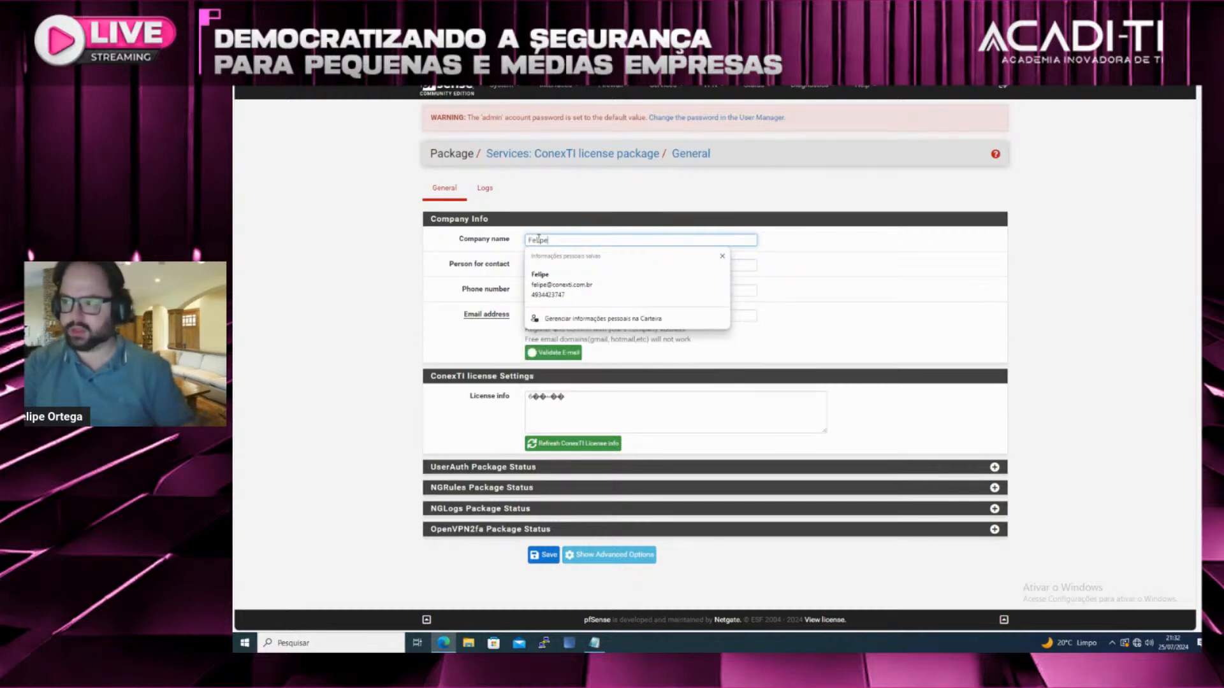
key(Tab)
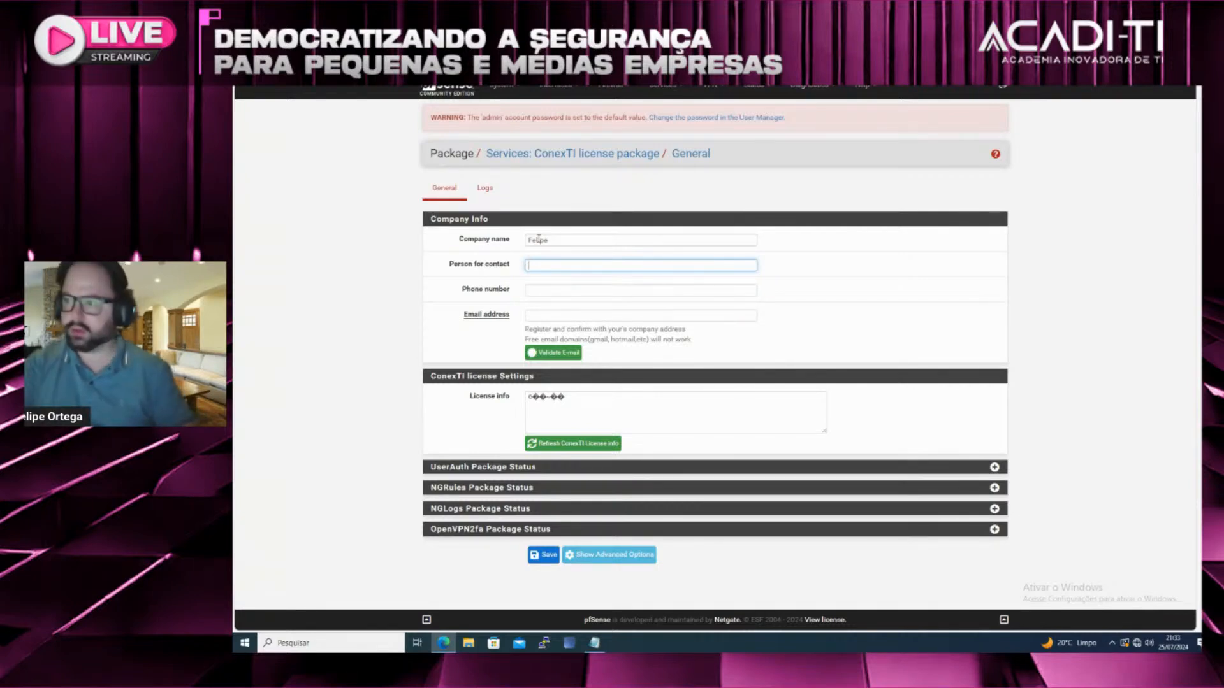
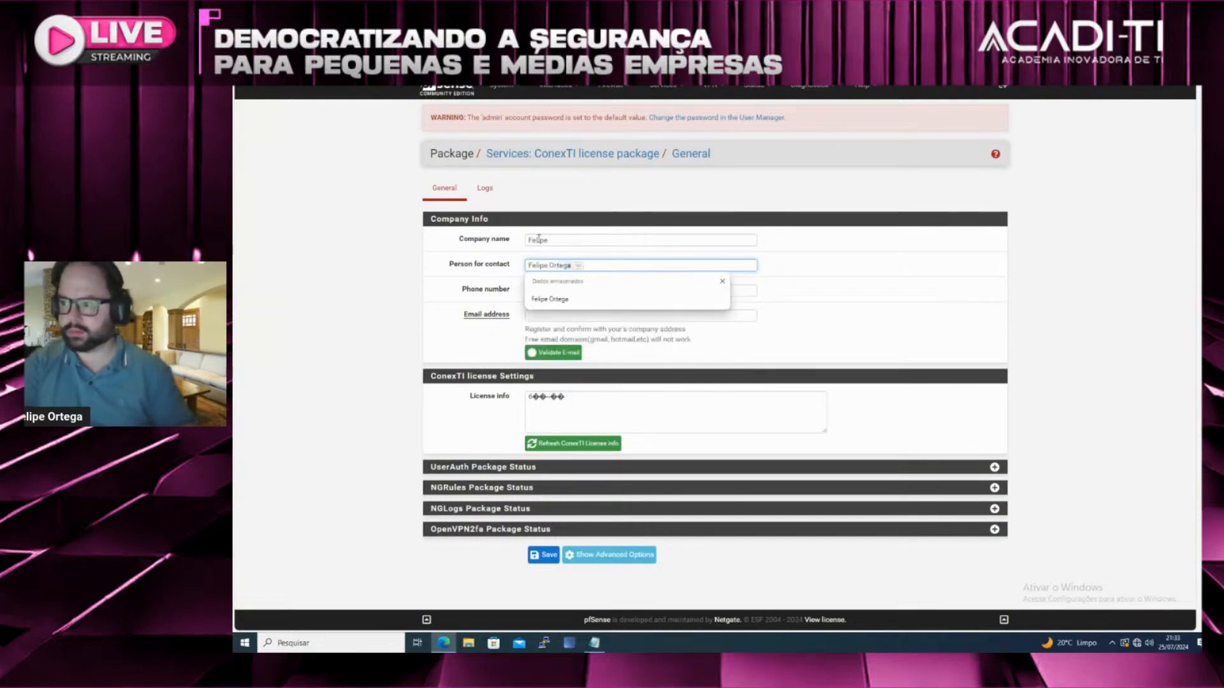
key(Escape)
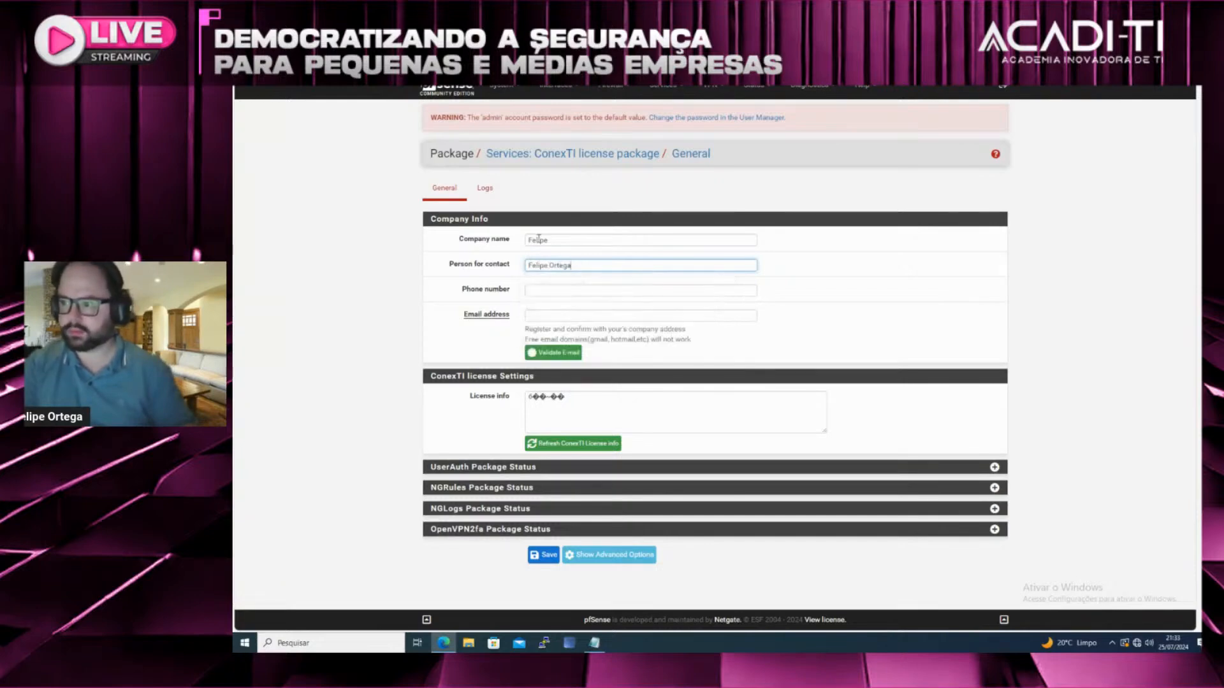
Enter the contact's phone number and company email address, and validate the email for the ConexTI license
click(538, 295)
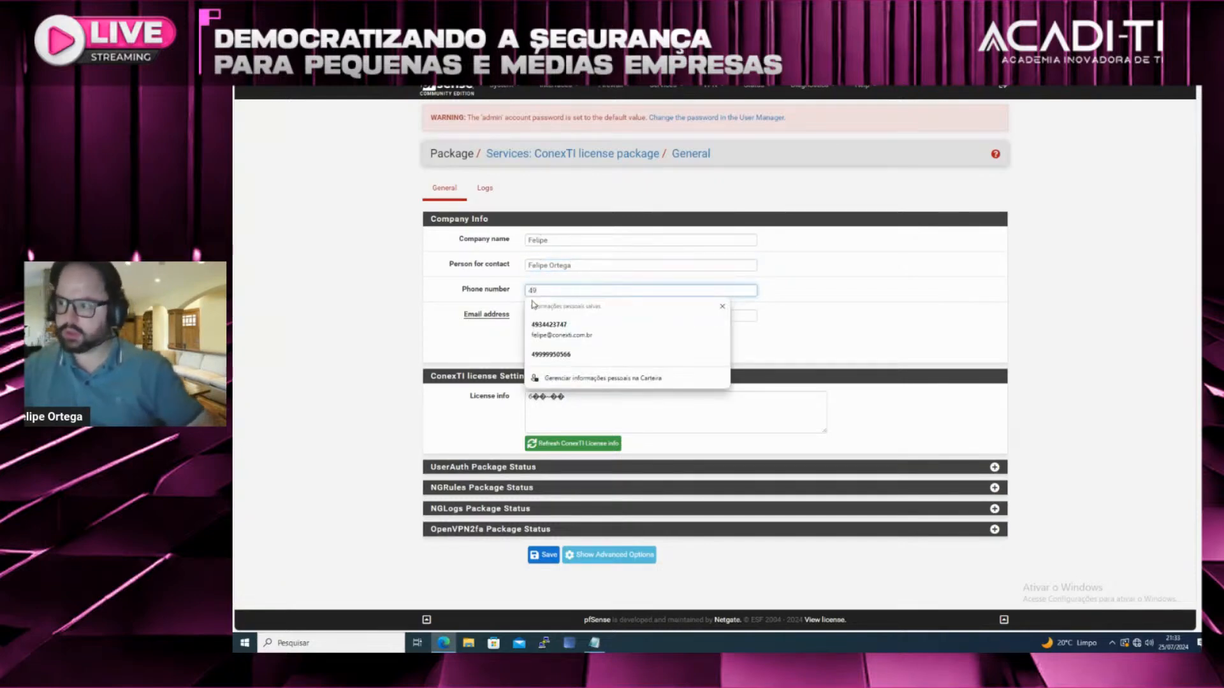
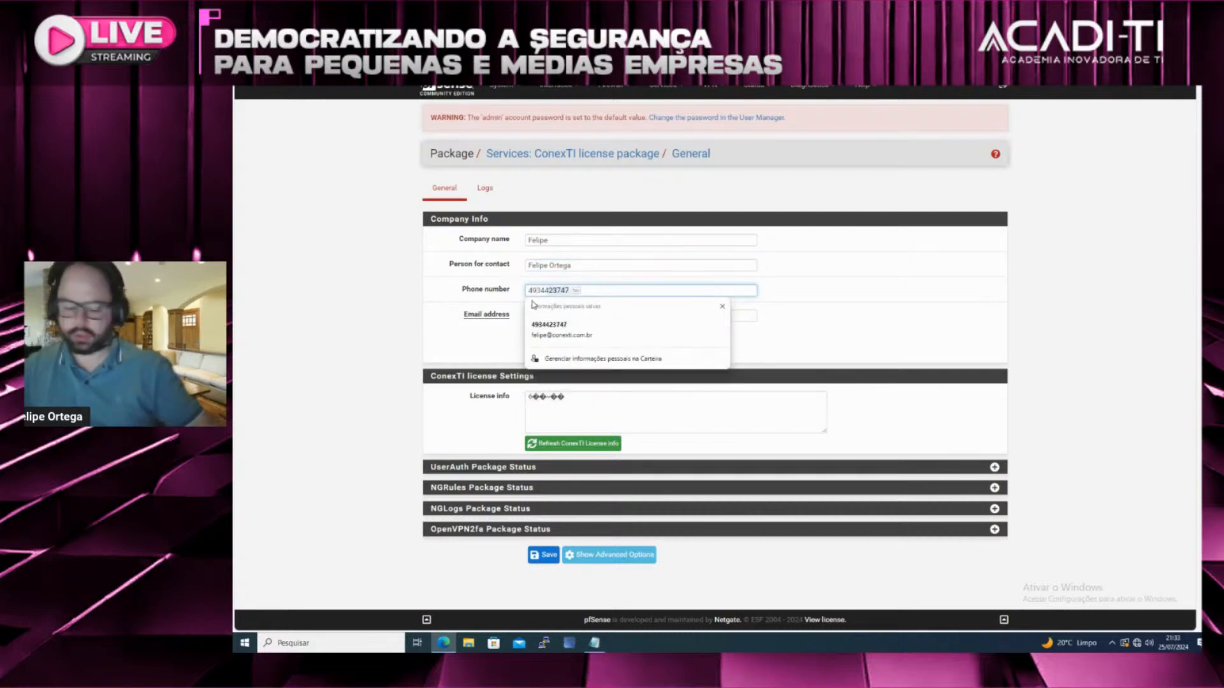
key(Tab)
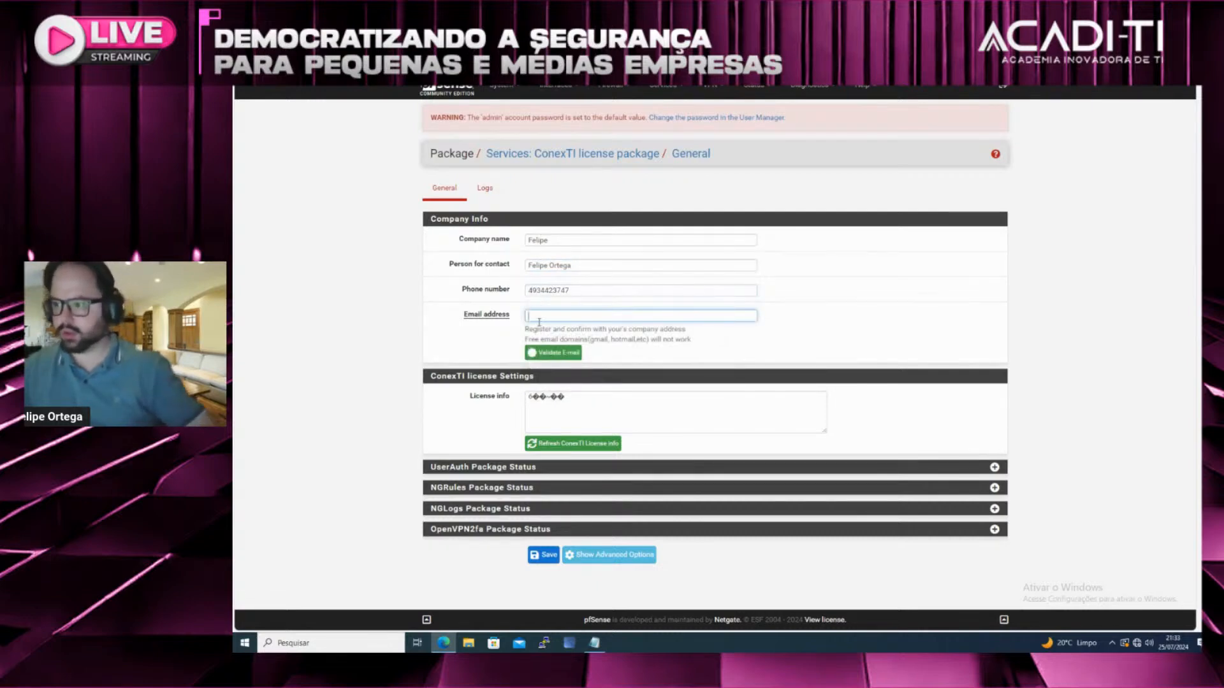
click(542, 315)
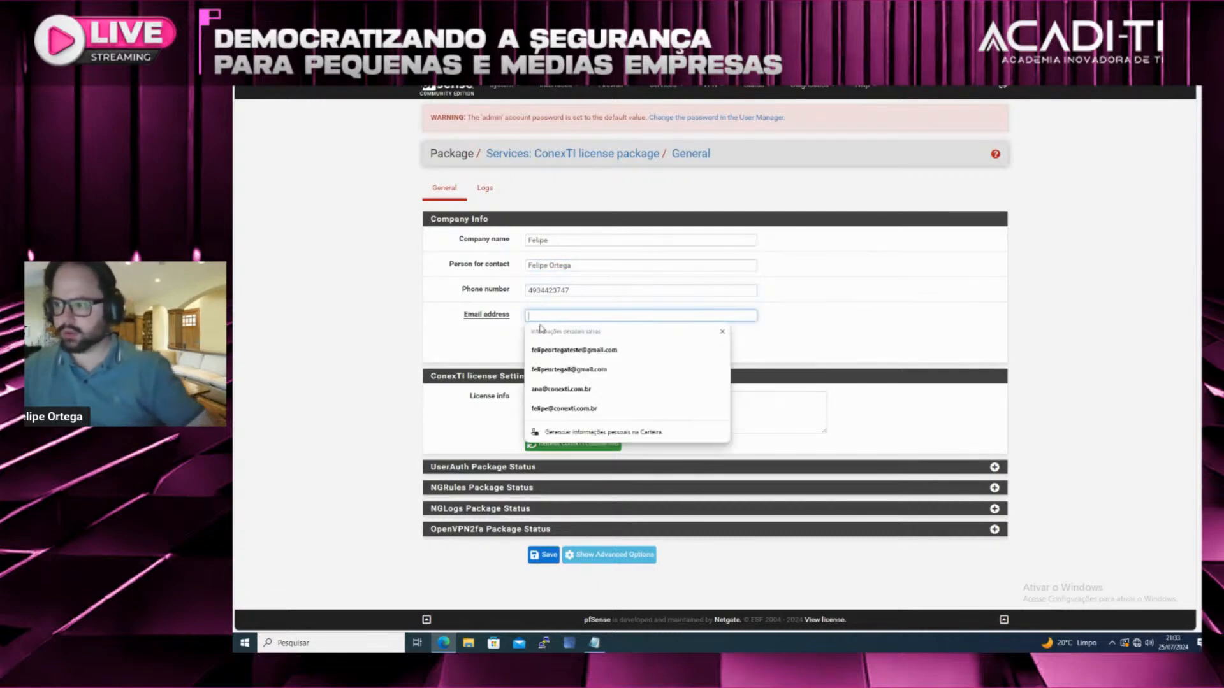
click(561, 409)
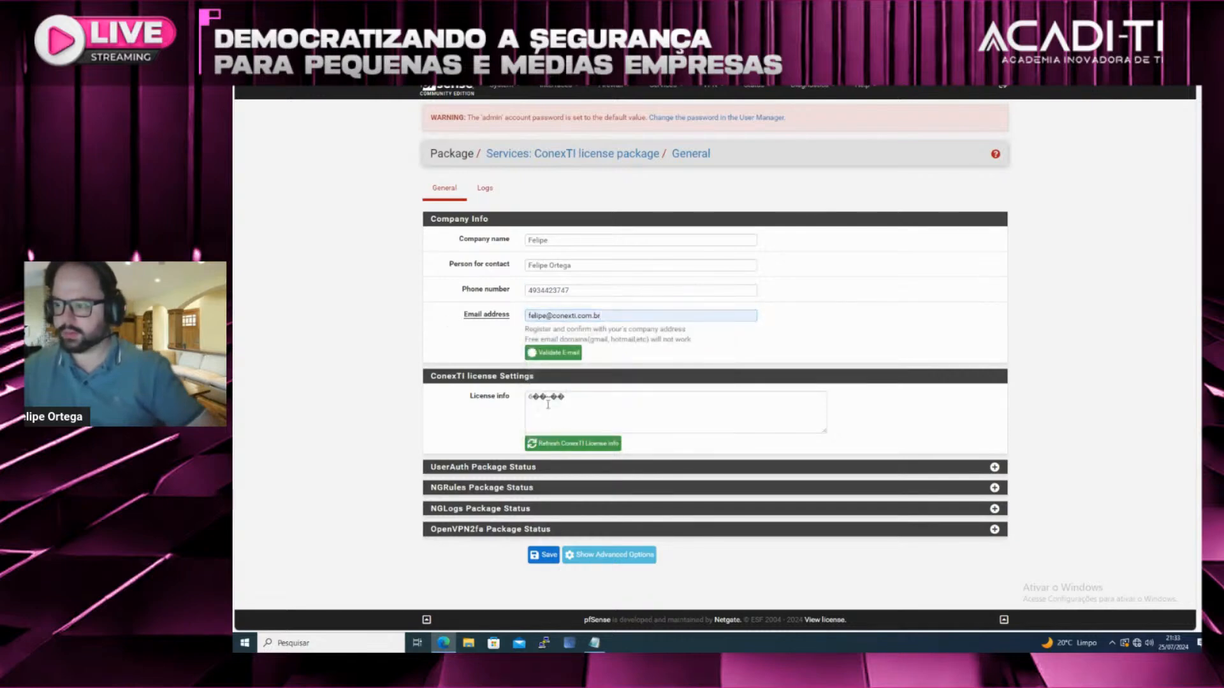
click(564, 354)
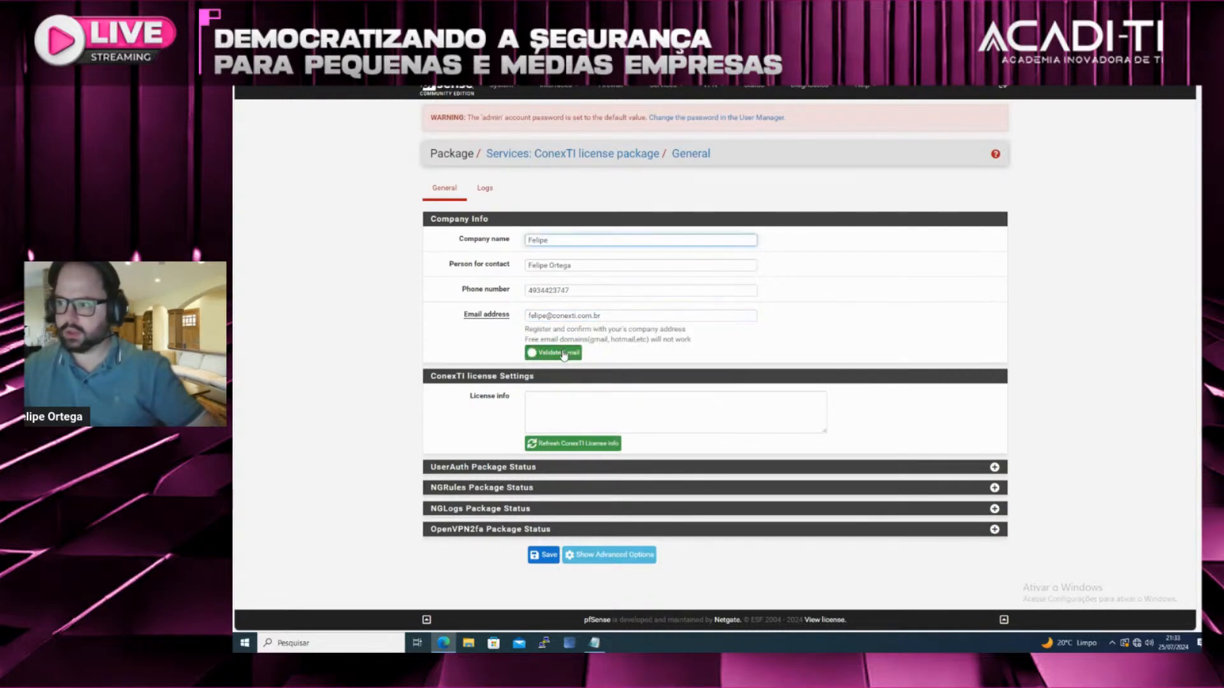
click(564, 353)
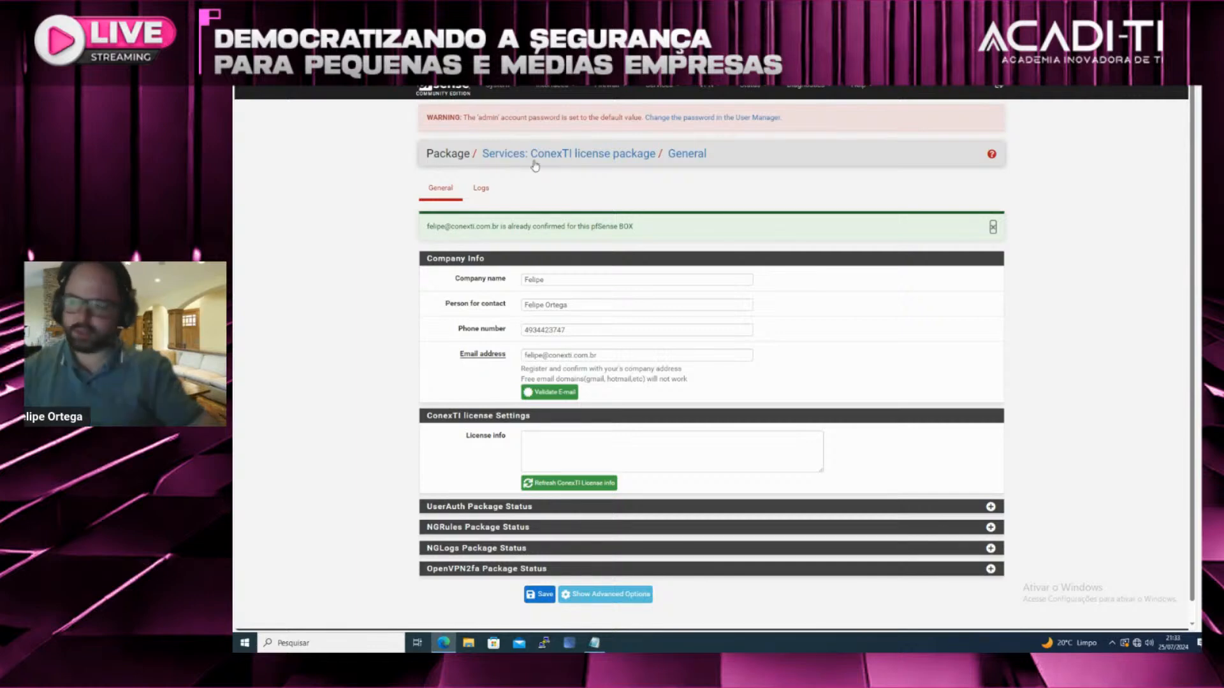
Refresh the ConexTI license info and review the email verification line
click(543, 484)
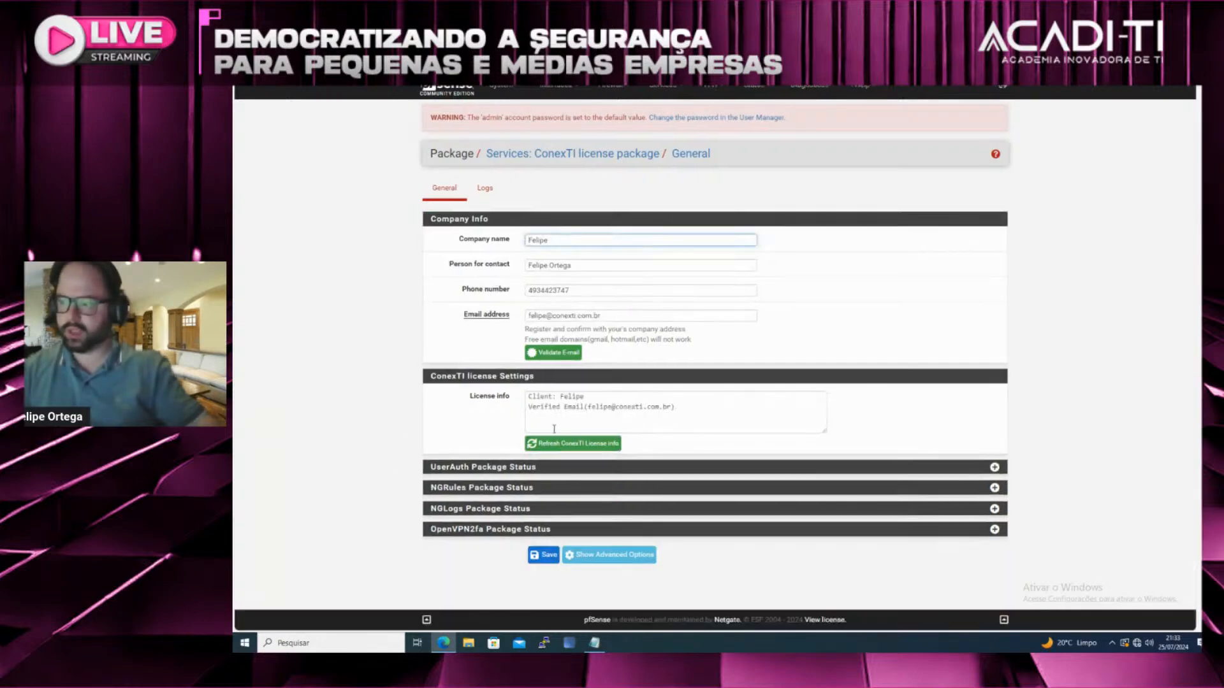
drag(531, 405, 696, 417)
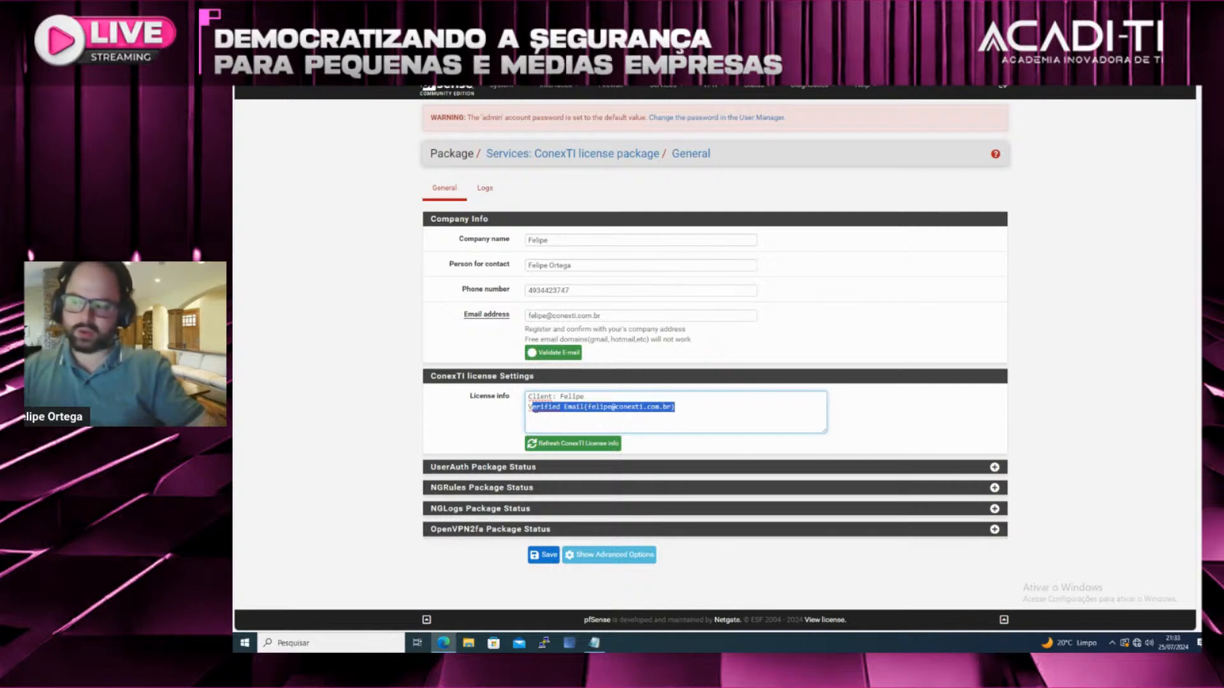
click(534, 407)
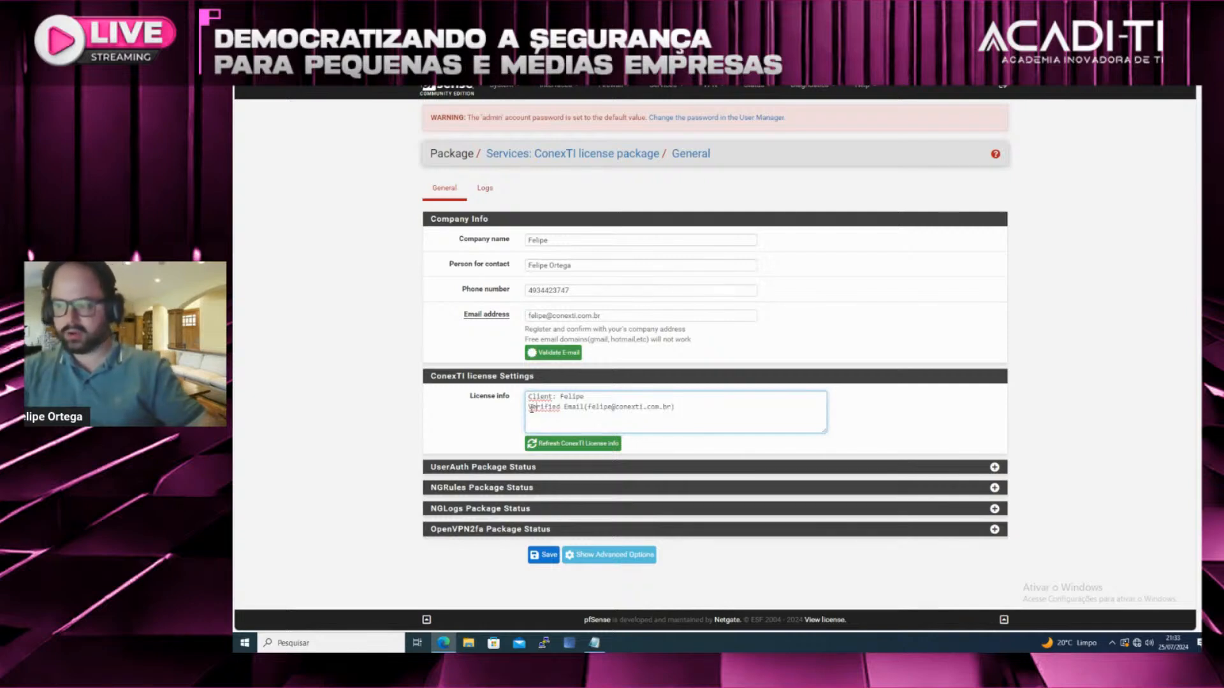
drag(527, 408, 698, 410)
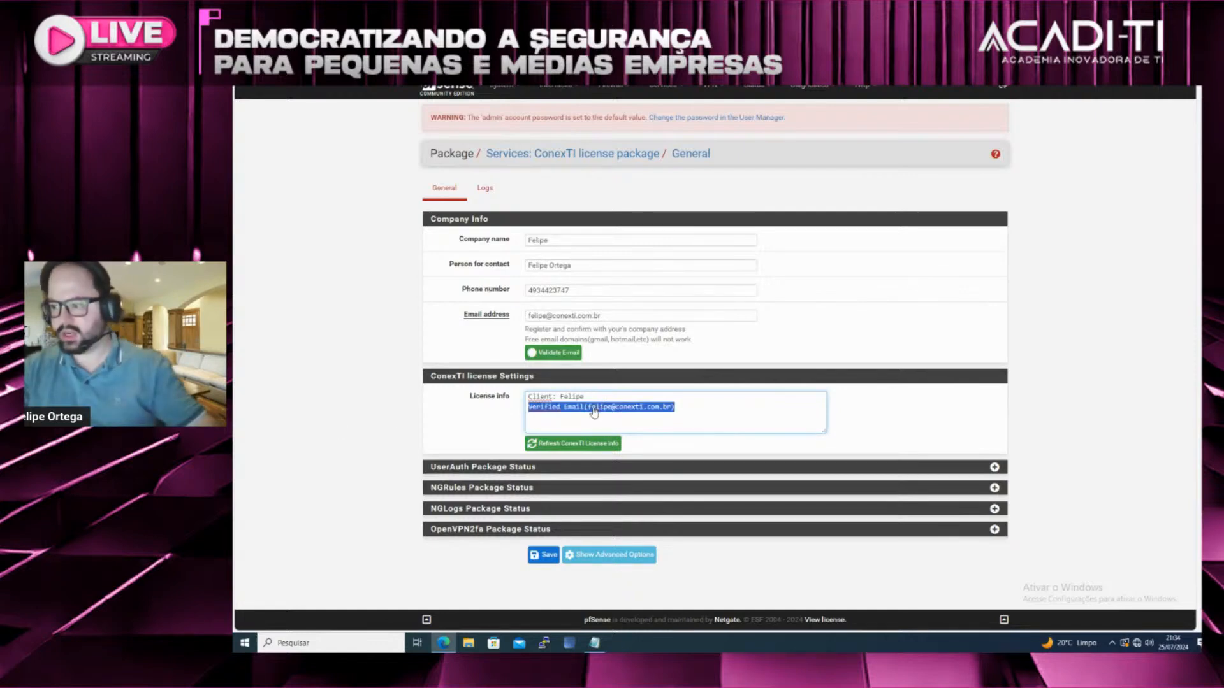
click(462, 439)
Expand the UserAuth package status and request the UserAuth trial
click(994, 467)
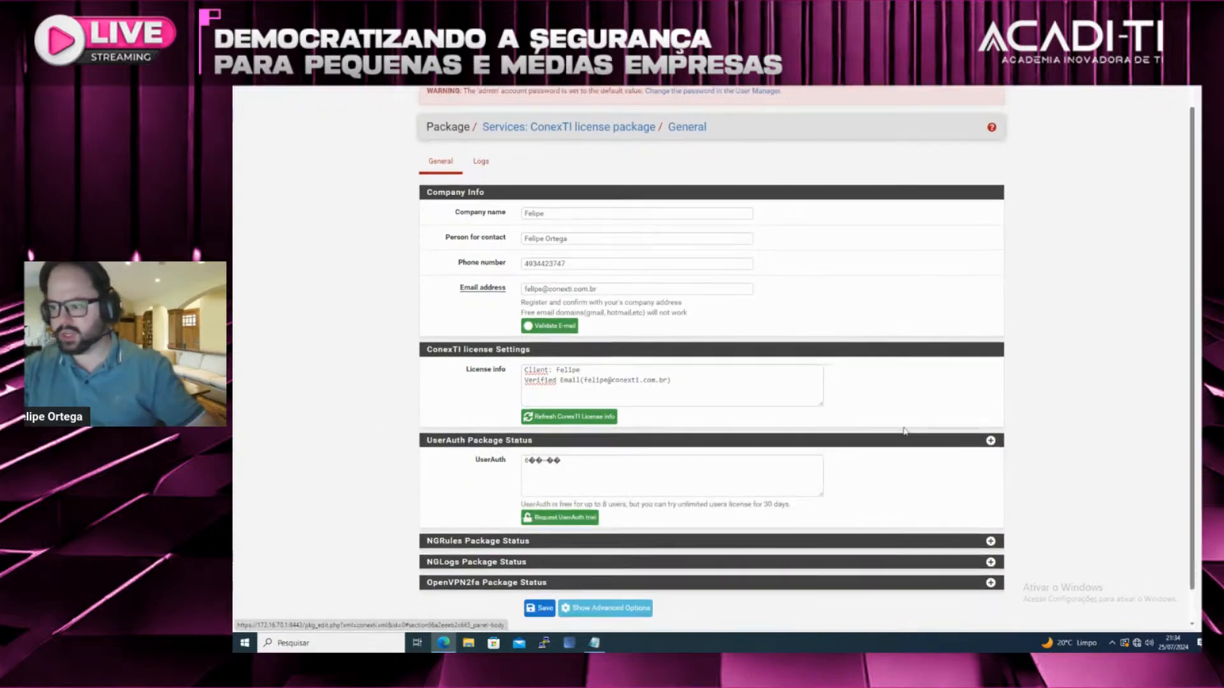
scroll(904, 431, down, 1)
click(556, 485)
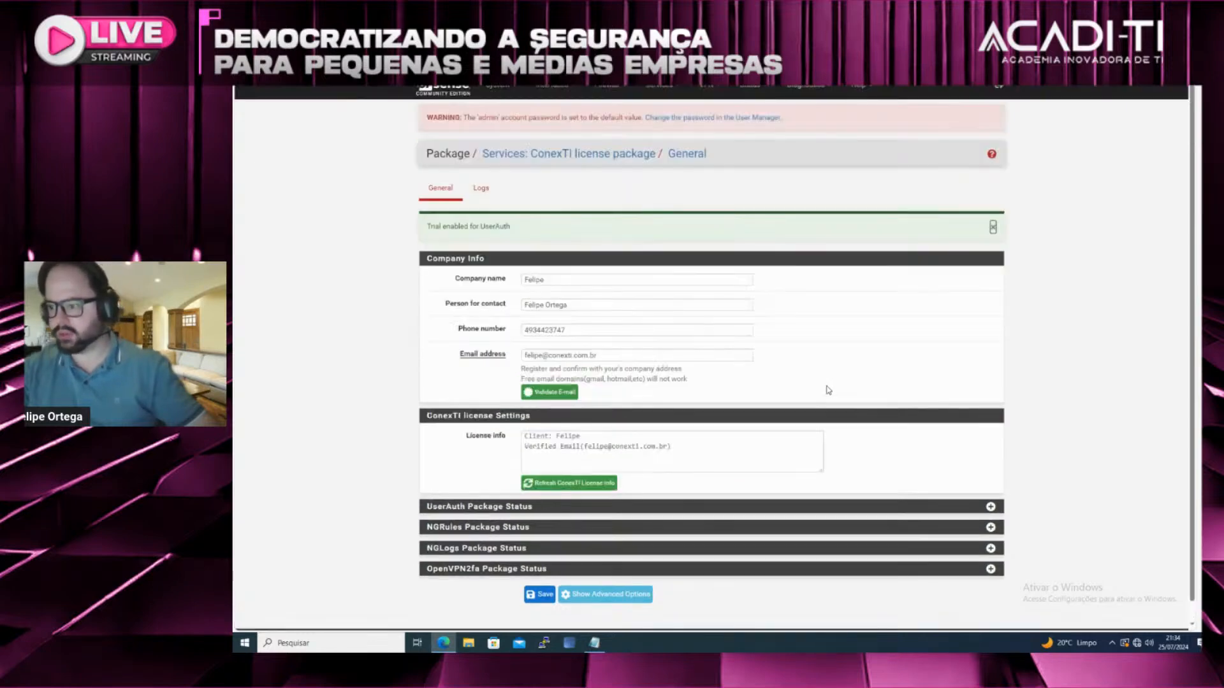
Check the UserAuth package status and request the NGRules trial
click(991, 488)
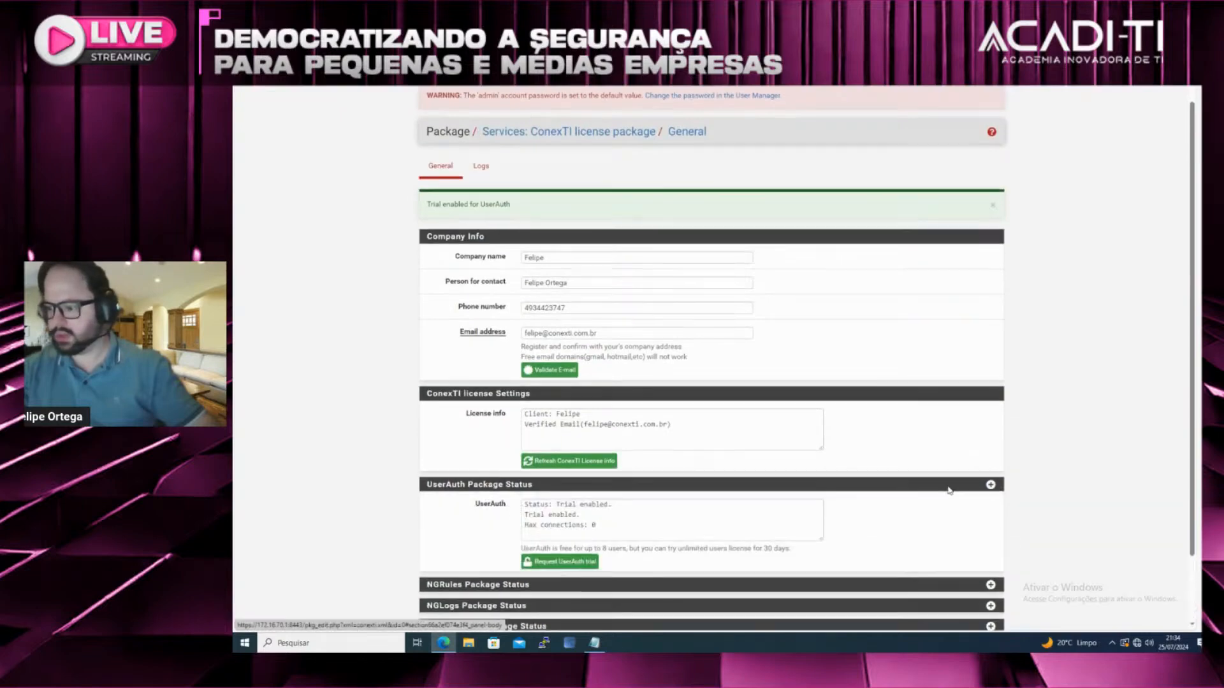
scroll(528, 460, down, 2)
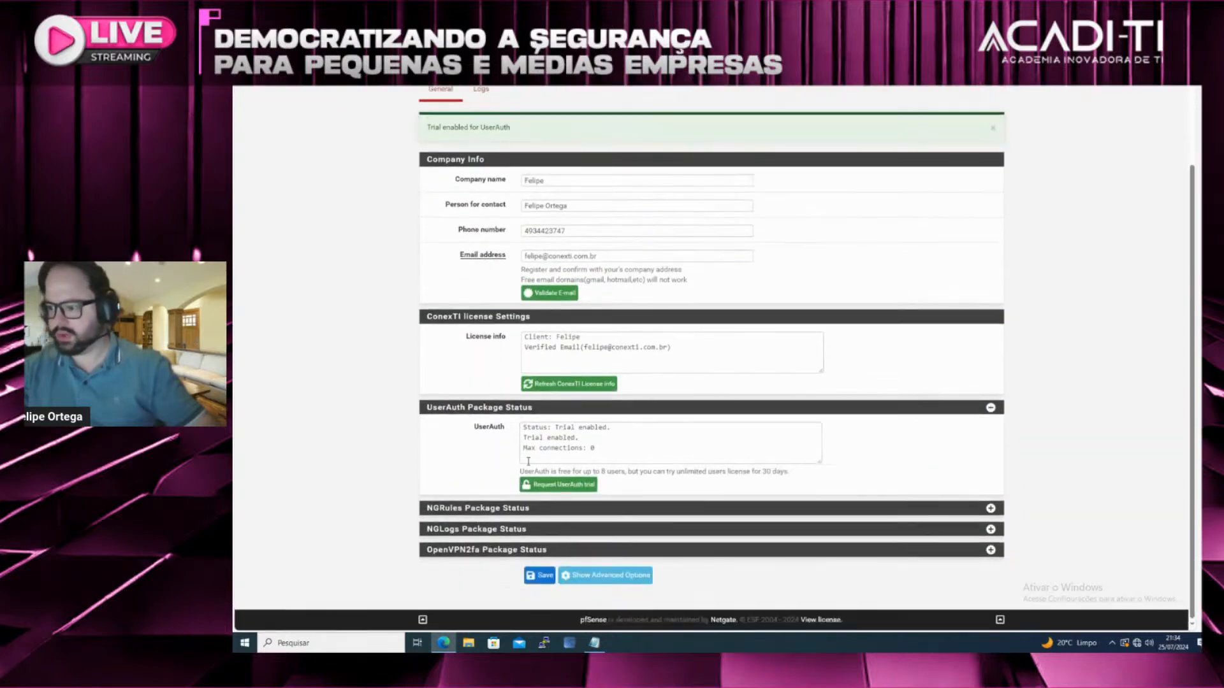
click(991, 508)
scroll(550, 513, down, 2)
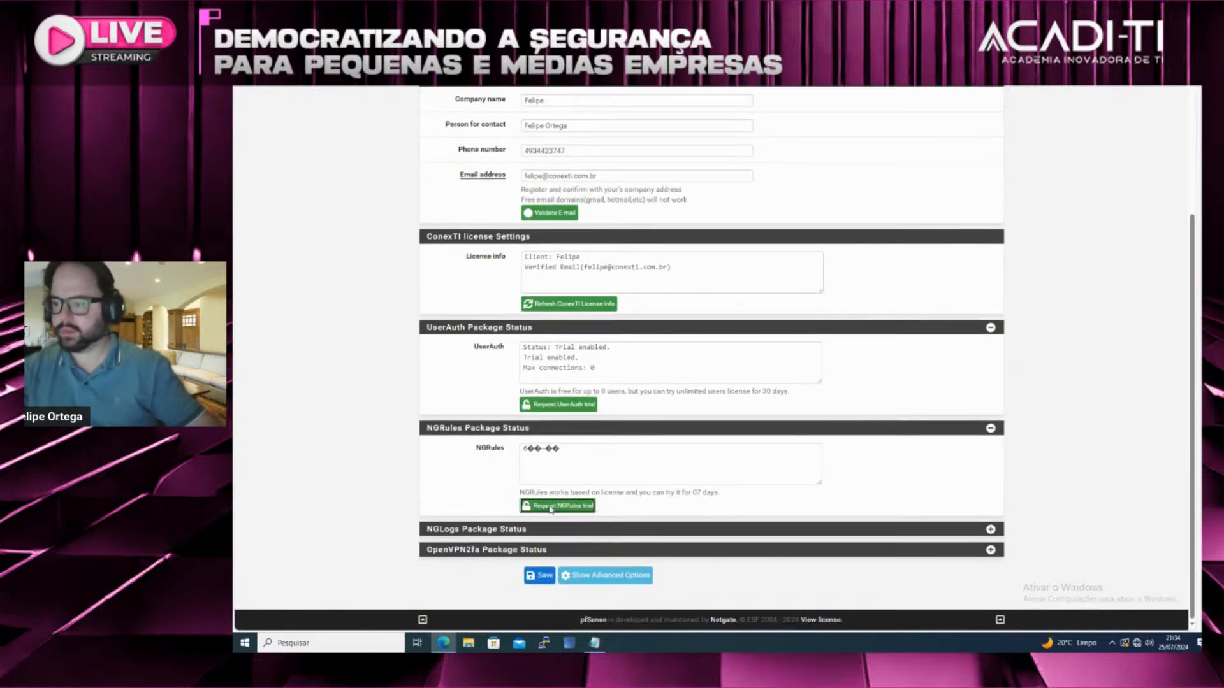
click(550, 507)
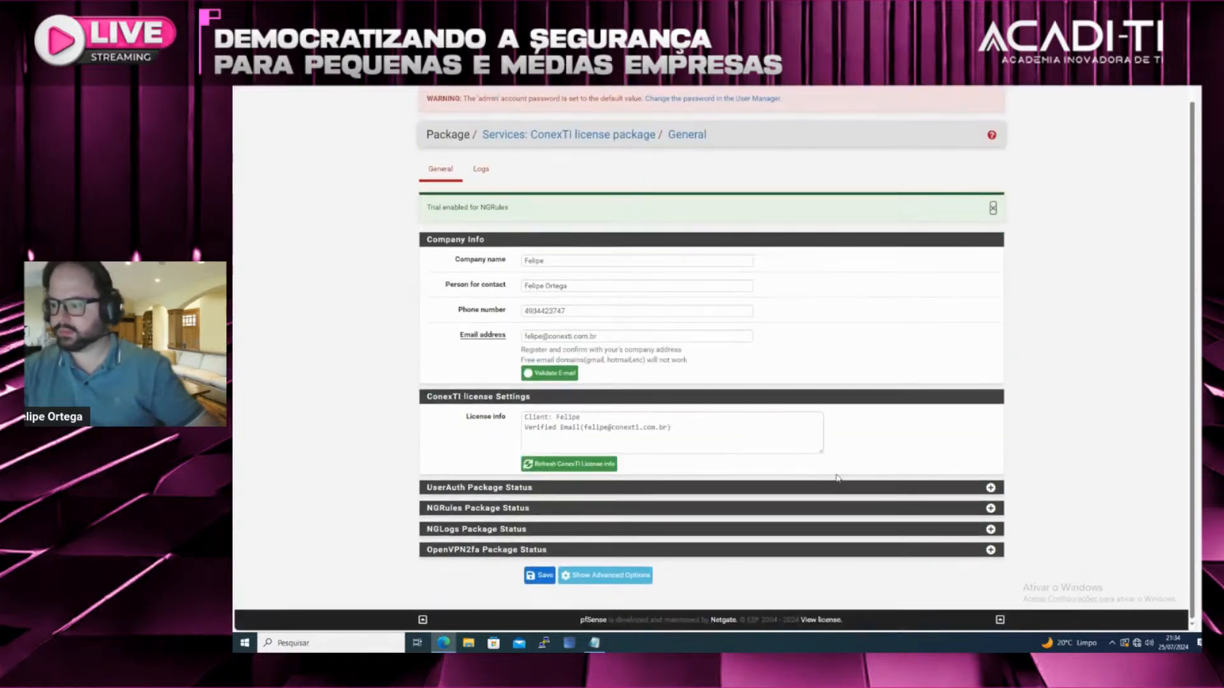
Request the OpenVPN2fa trial and show the advanced options of the ConexTI license package
click(991, 549)
scroll(550, 549, down, 2)
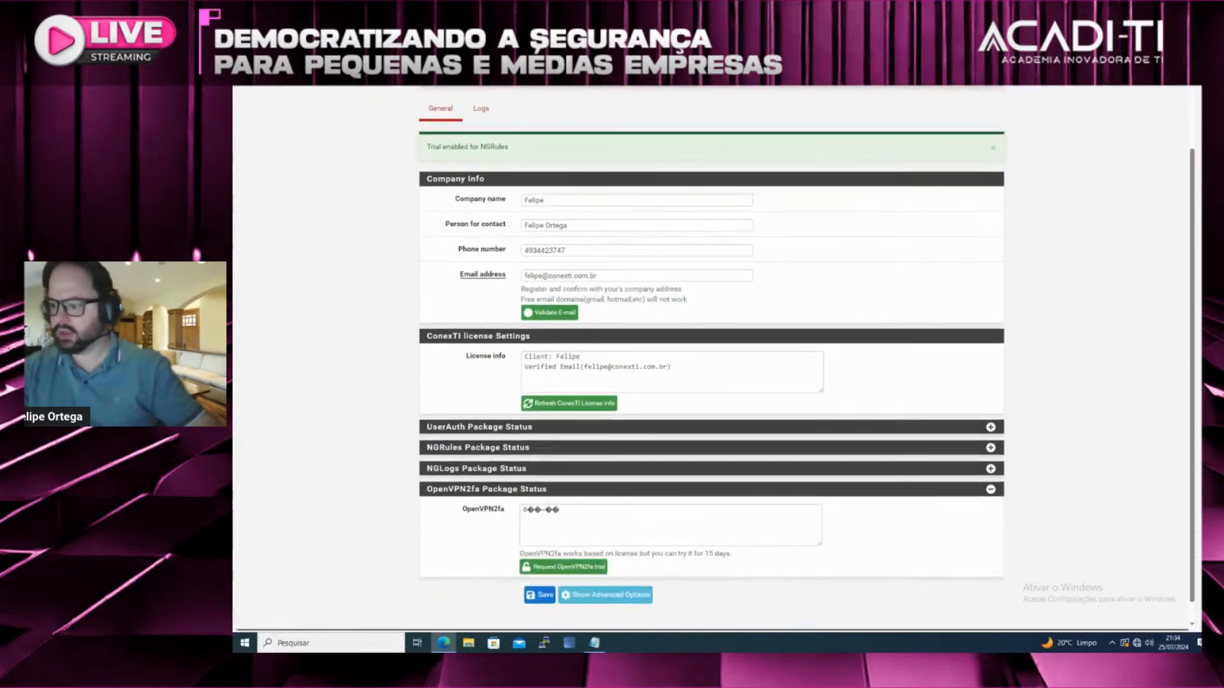
click(551, 549)
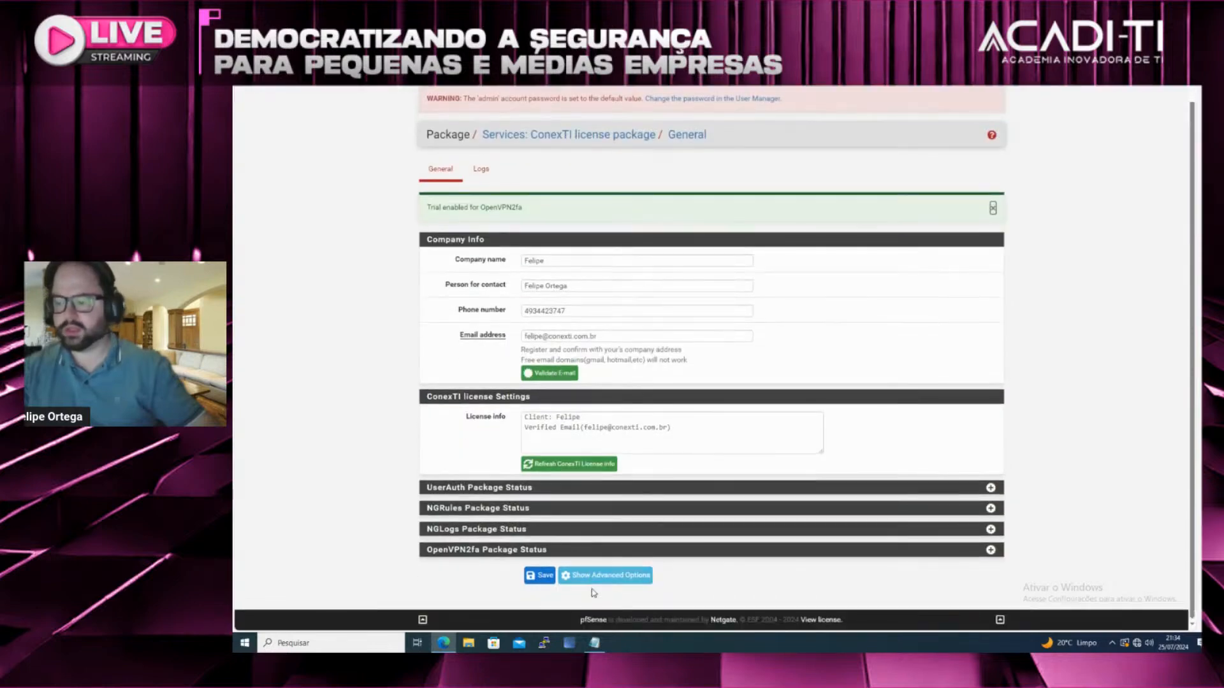
click(605, 575)
scroll(423, 419, down, 2)
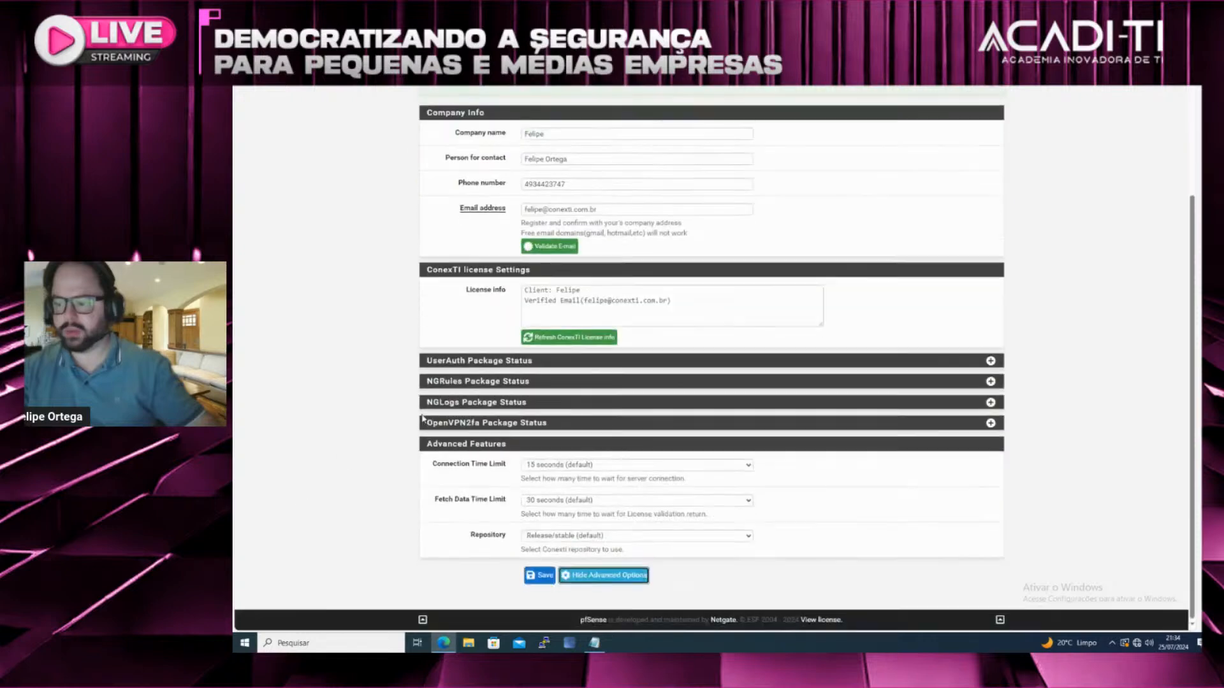
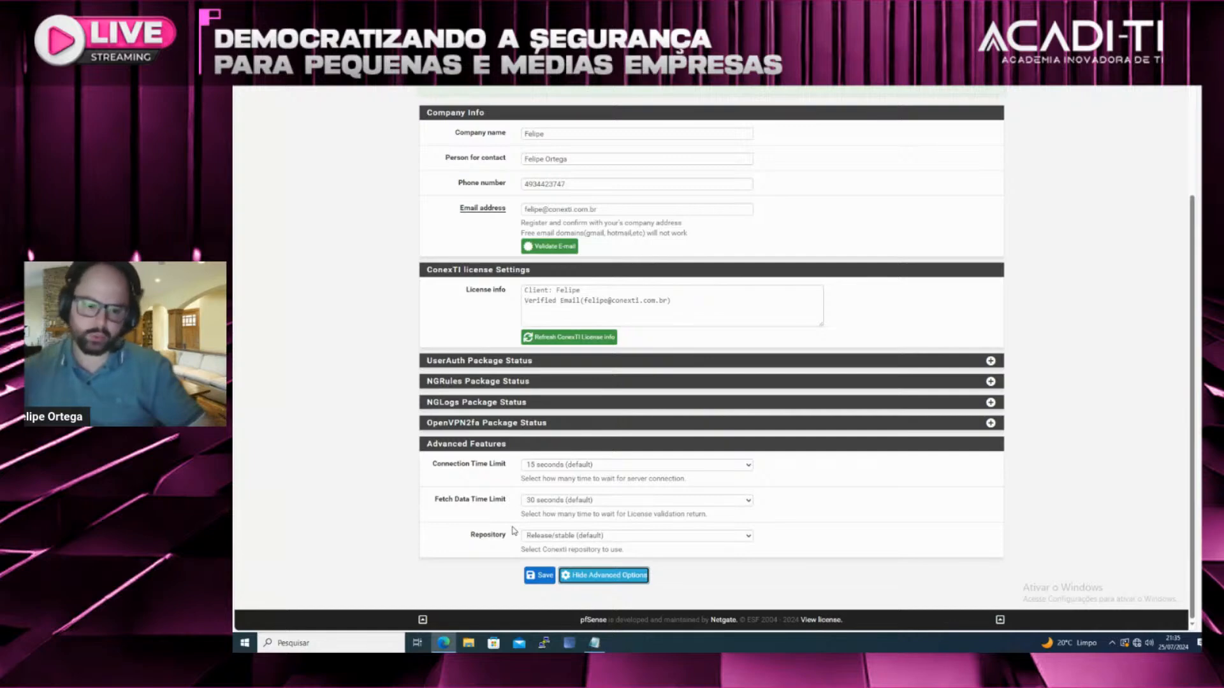
Set the ConexTI license package's repository to Beta and save the settings
click(529, 537)
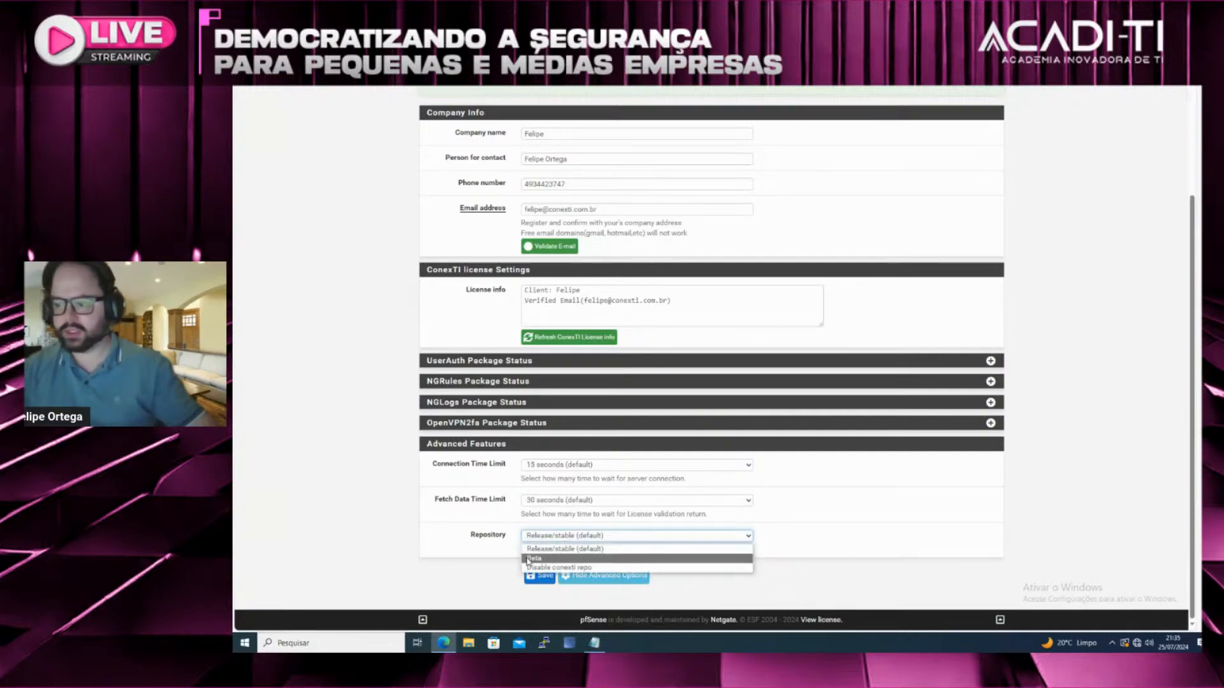
click(527, 559)
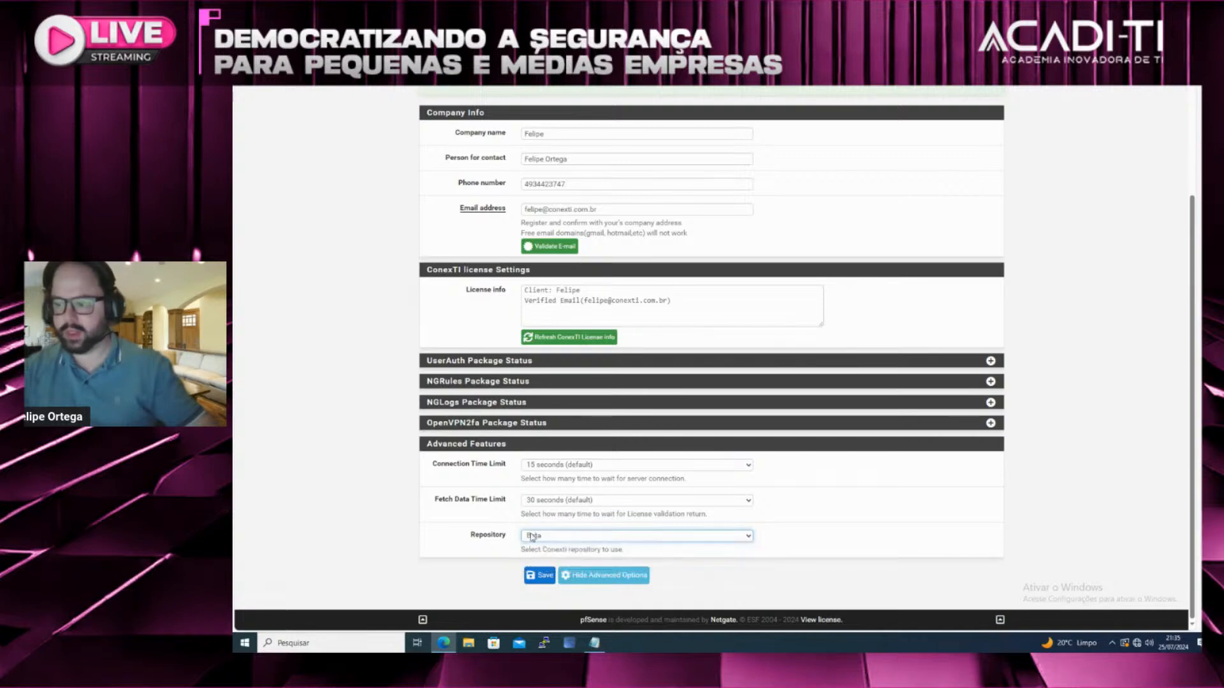
click(539, 576)
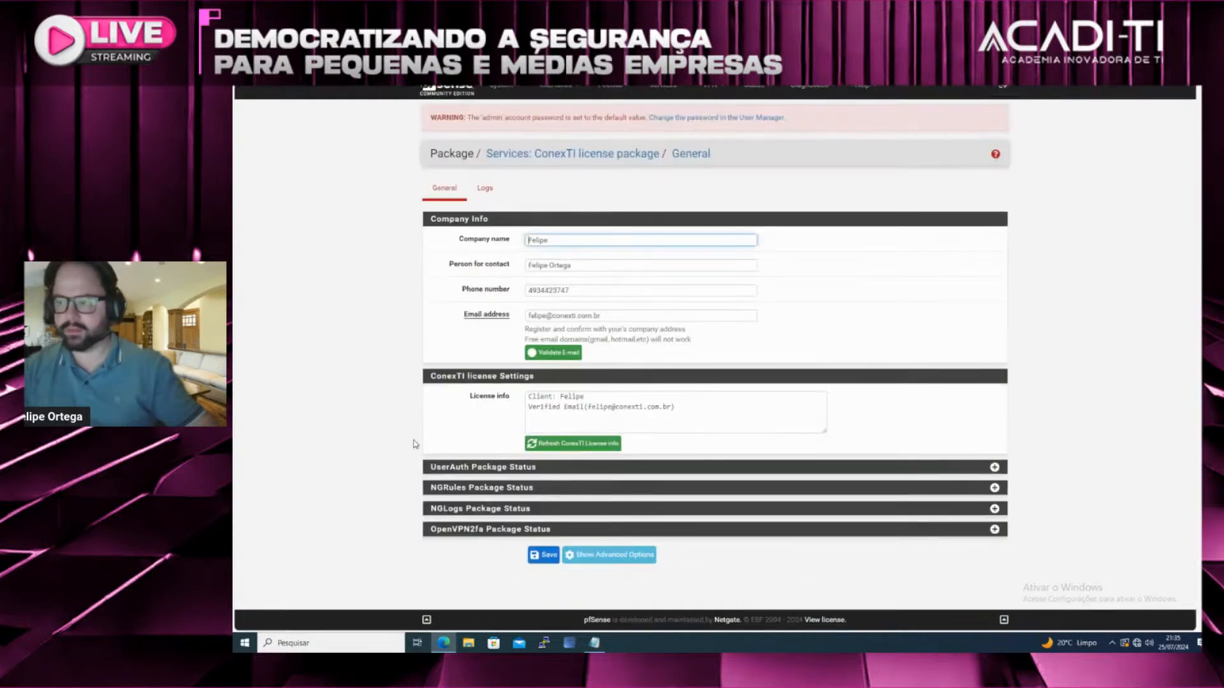
Upgrade the installed UserAuth package to version 4.1.4 through the Package Manager and confirm the upgrade
click(514, 88)
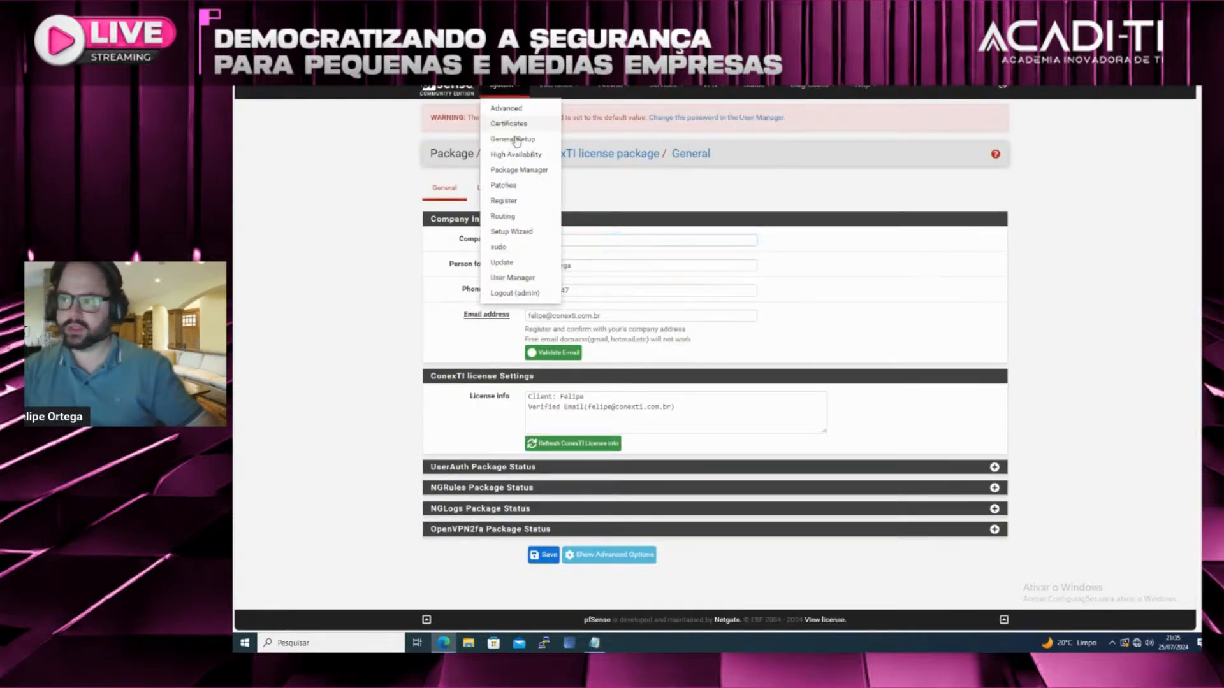
click(521, 173)
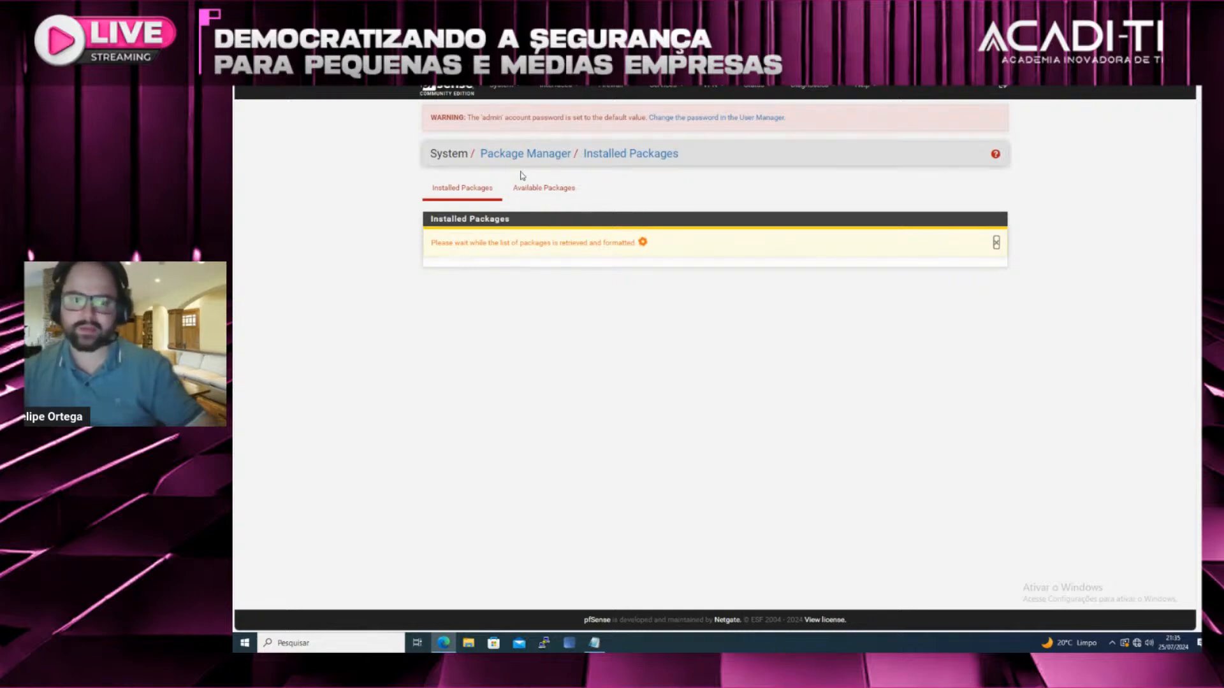
scroll(781, 210, down, 2)
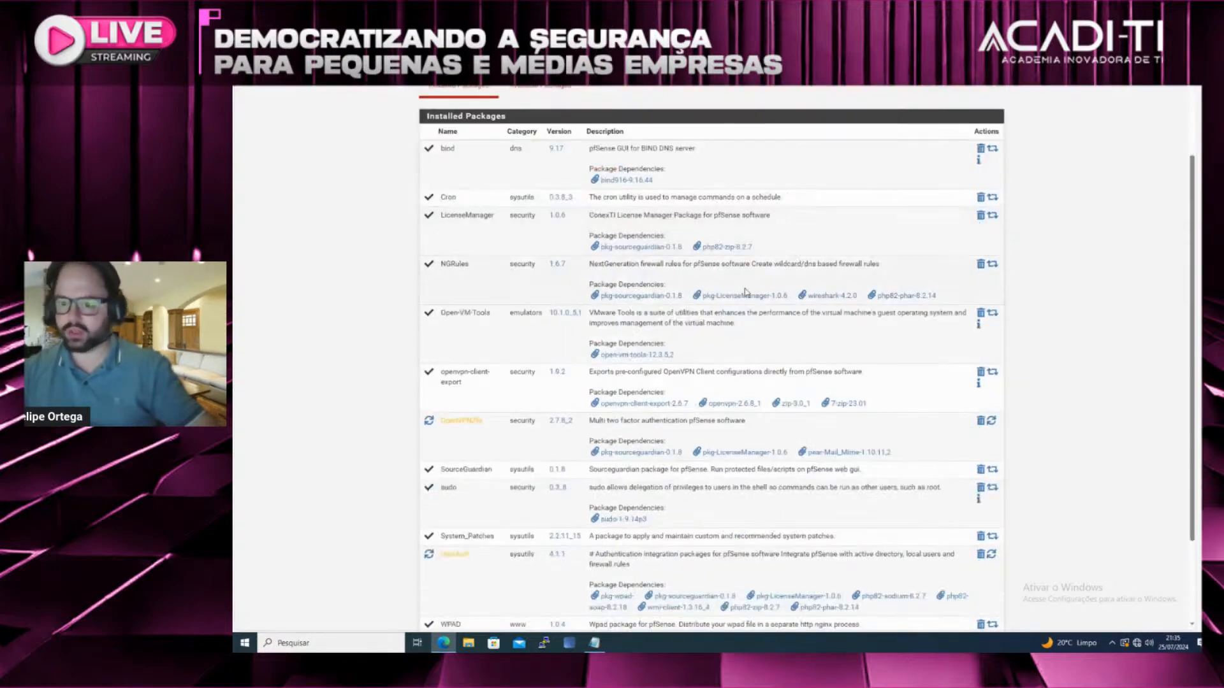
scroll(744, 292, down, 1)
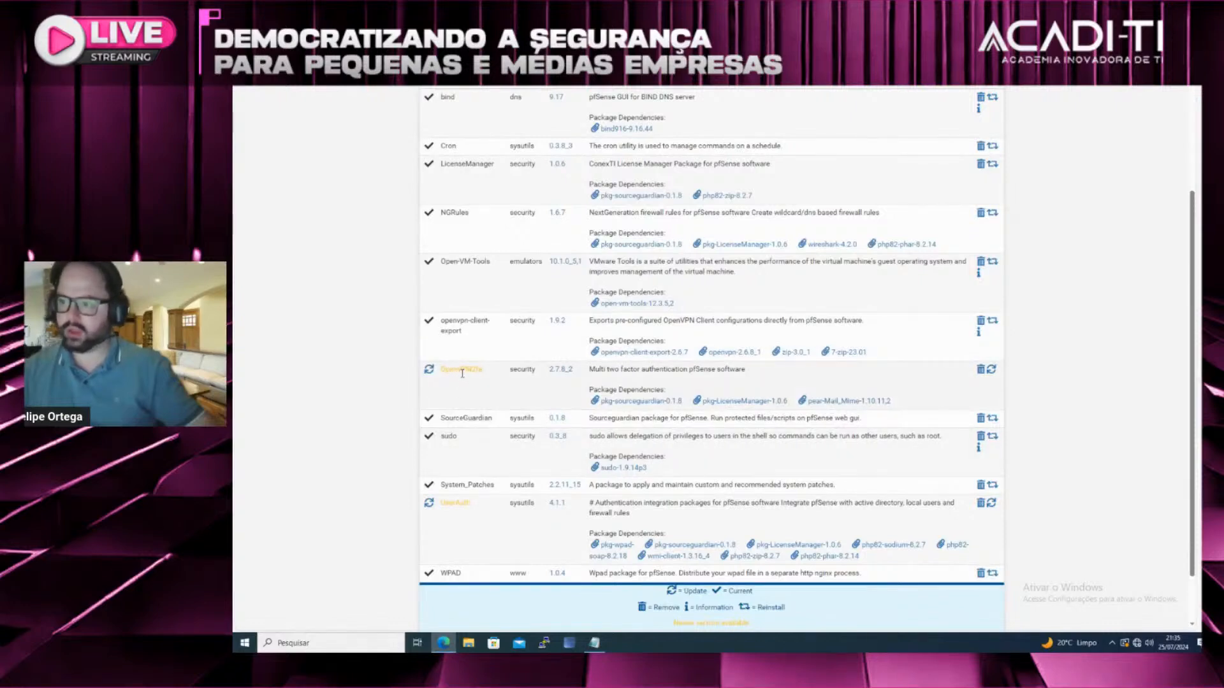
scroll(462, 382, down, 1)
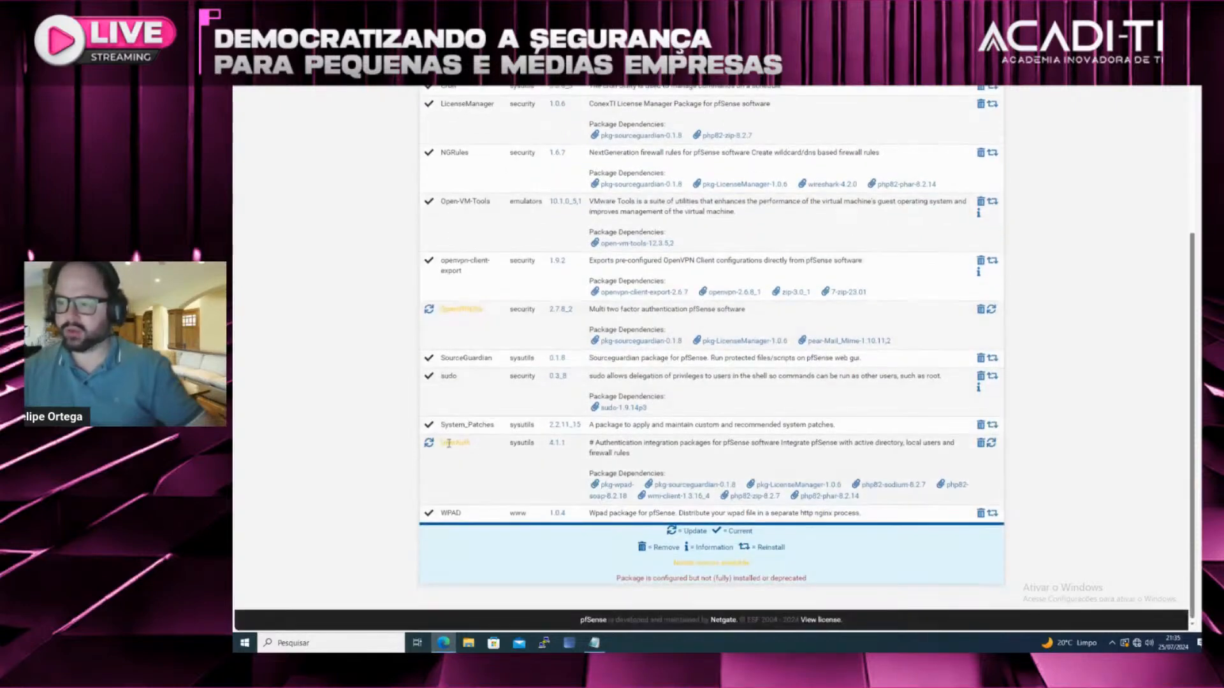
click(992, 446)
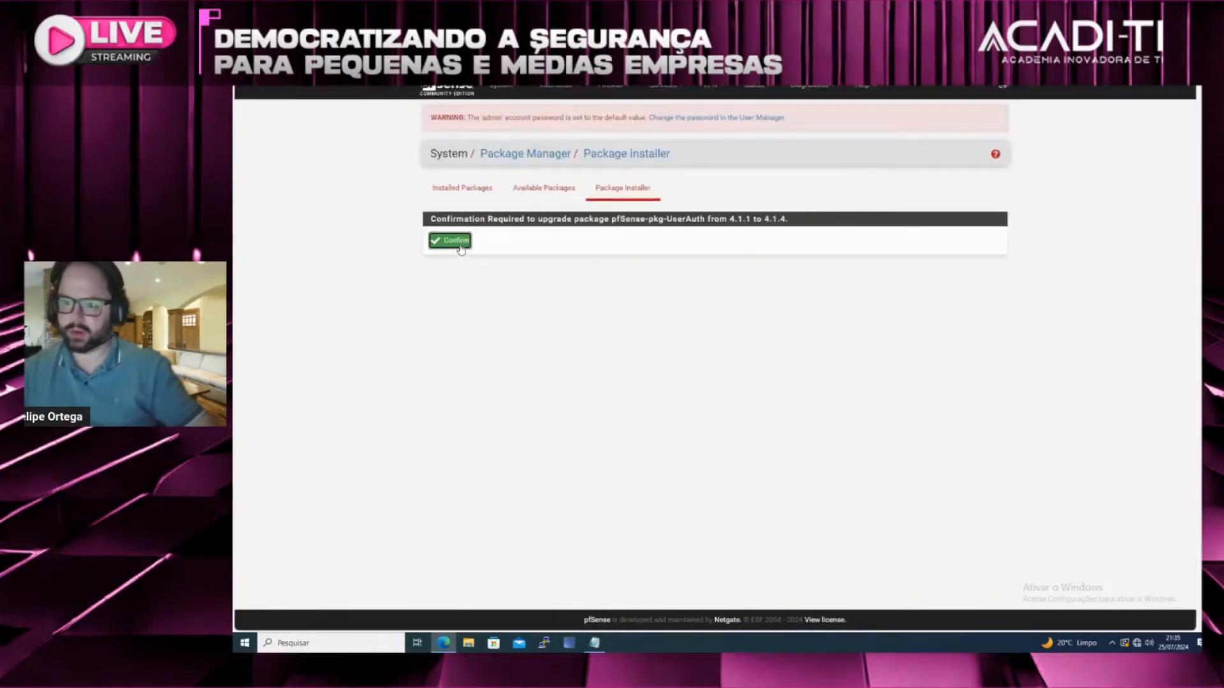
click(460, 246)
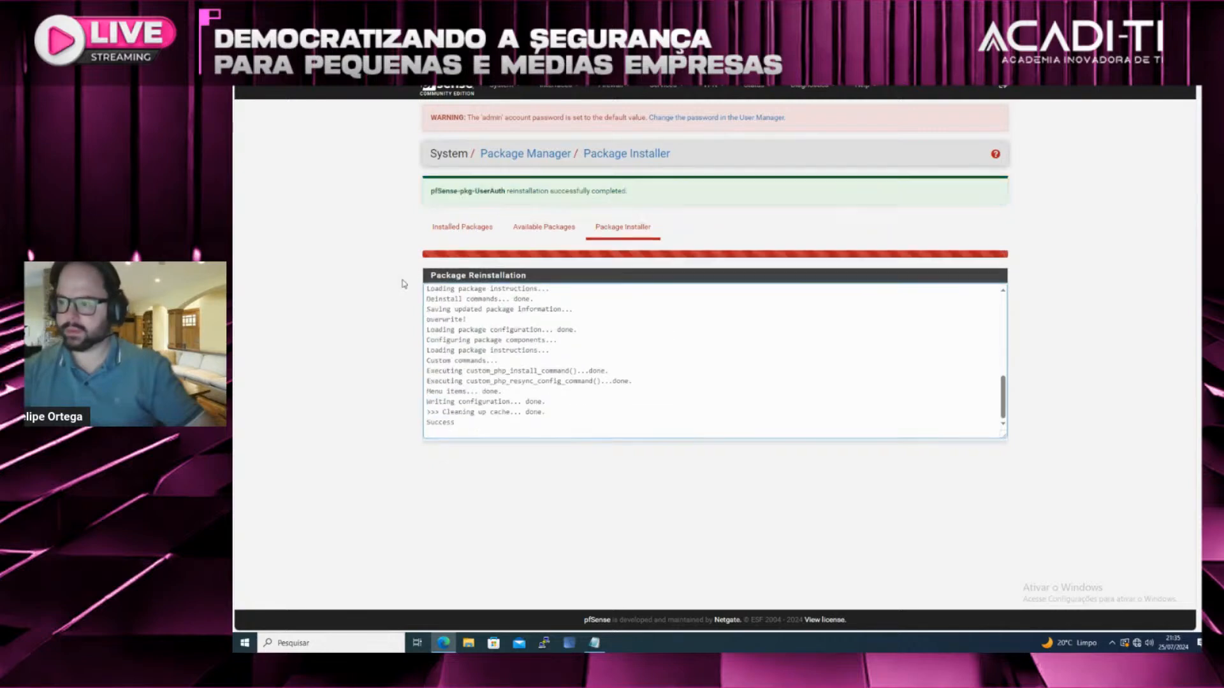
Return to the installed packages and upgrade the OpenVPN2fa package, confirming the upgrade
click(474, 230)
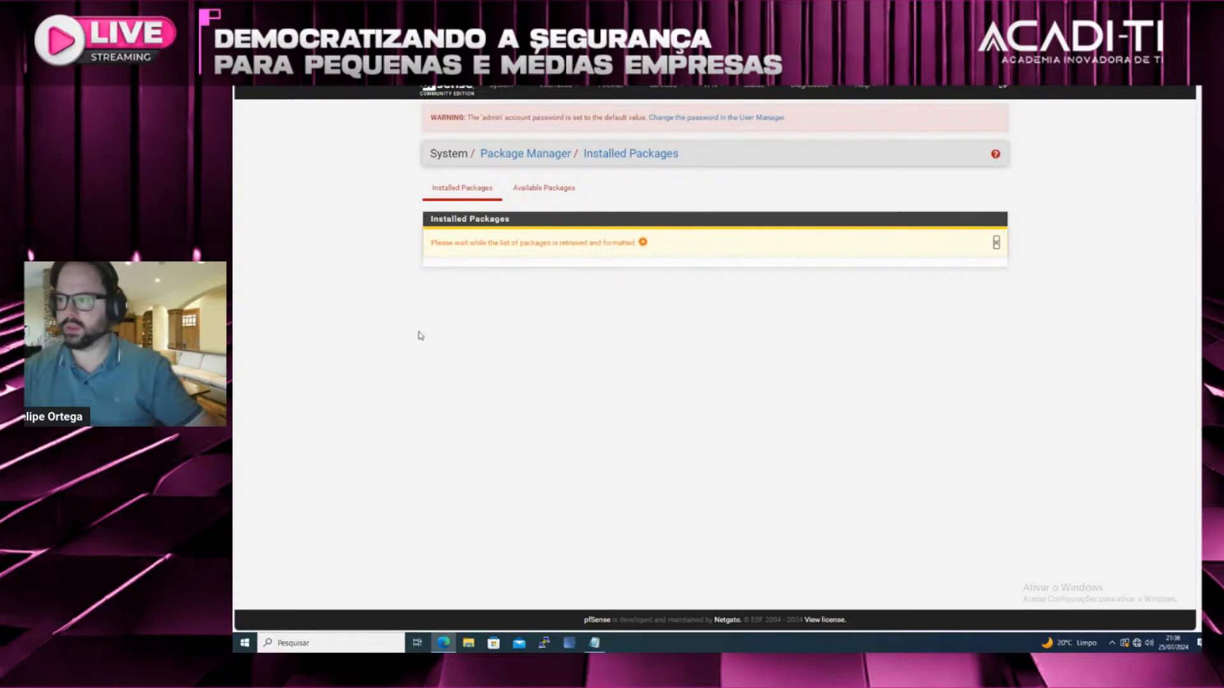
scroll(701, 331, down, 6)
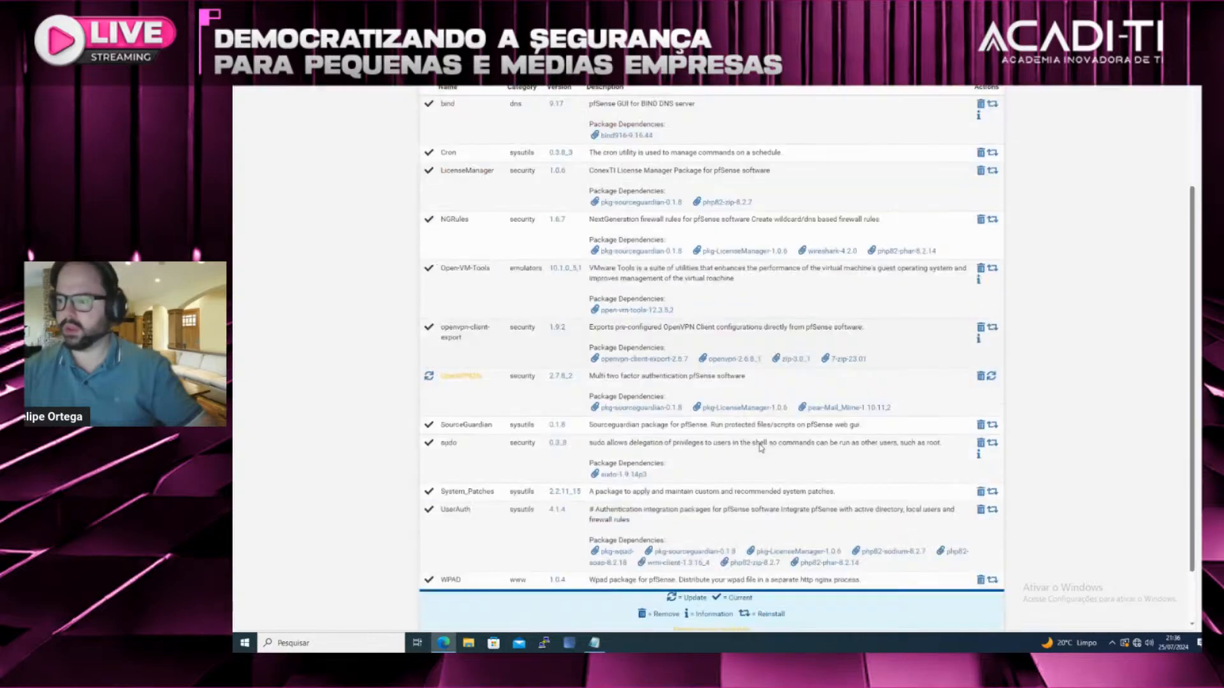
click(990, 319)
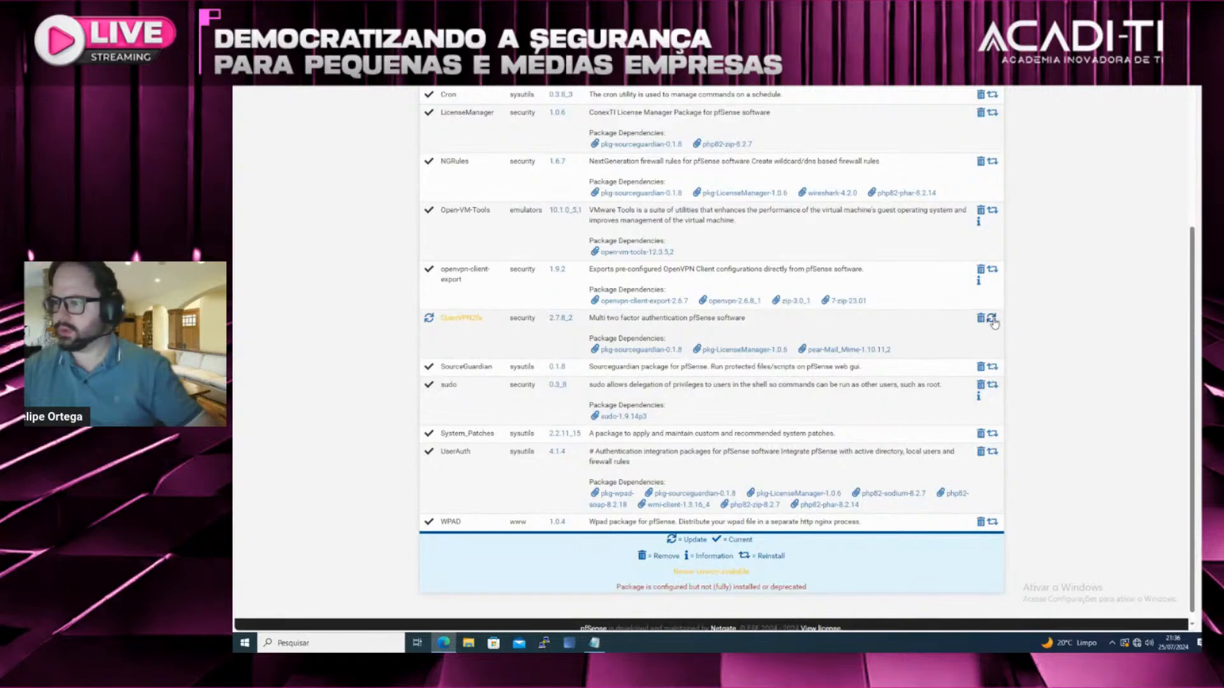
click(456, 243)
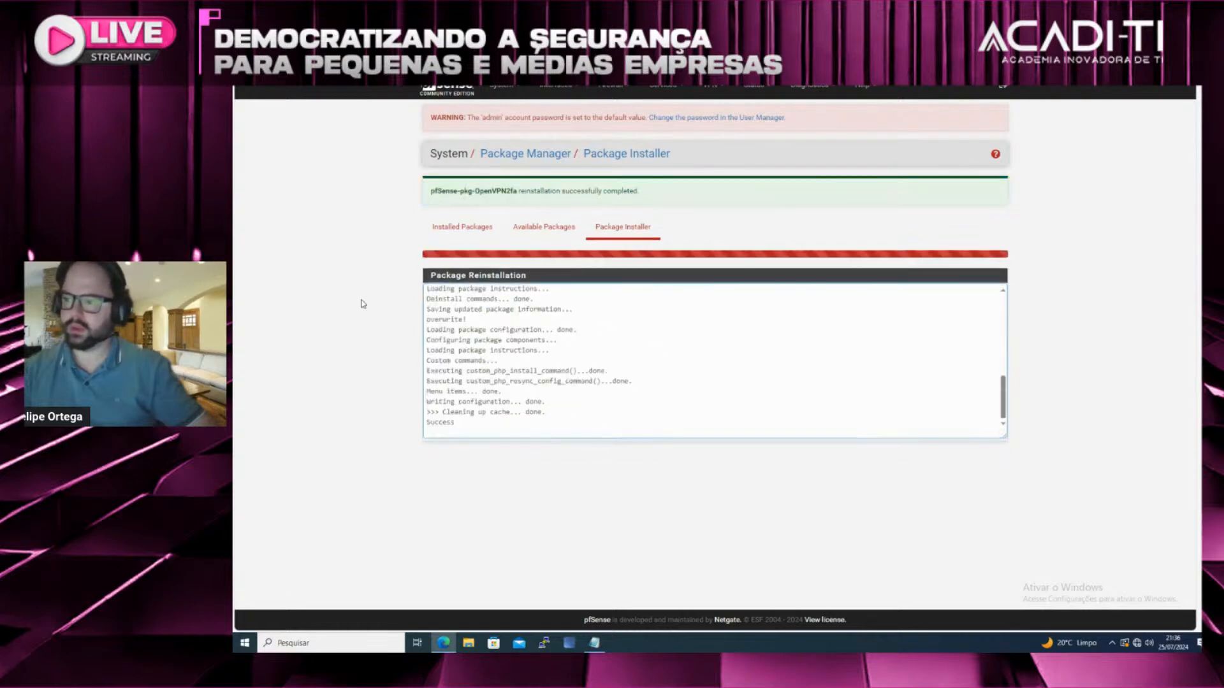
Open the Local Groups list of the UserAuth Integration service
click(653, 90)
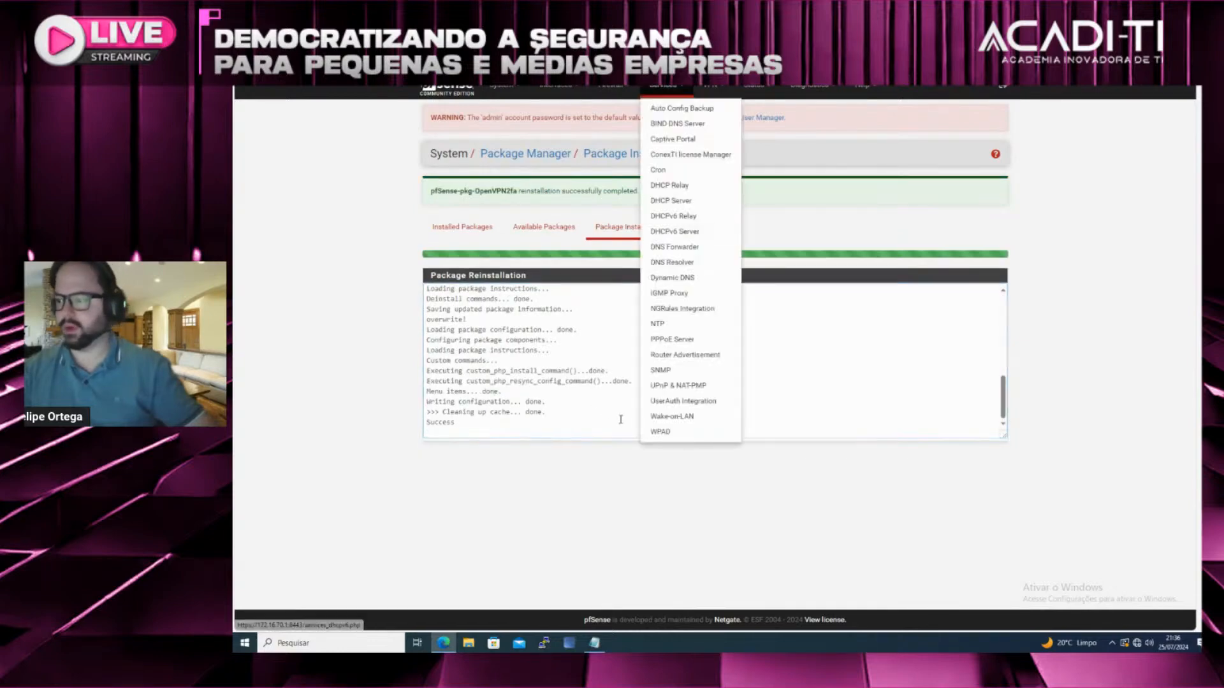
click(666, 401)
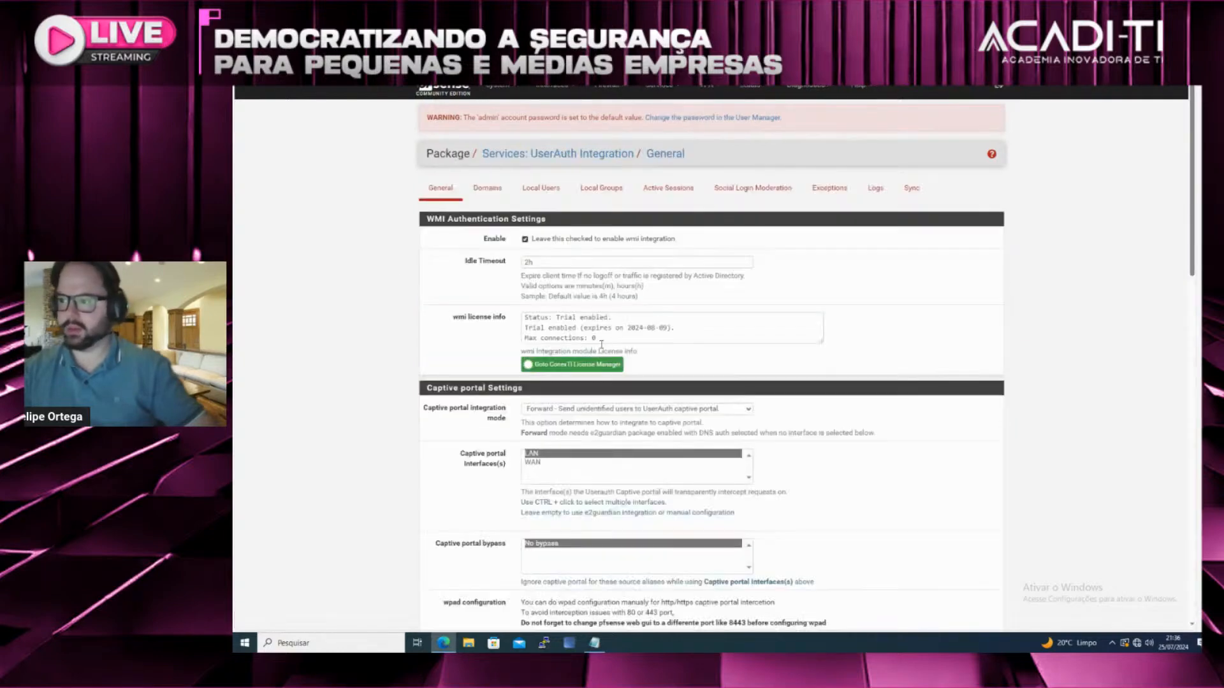
click(641, 202)
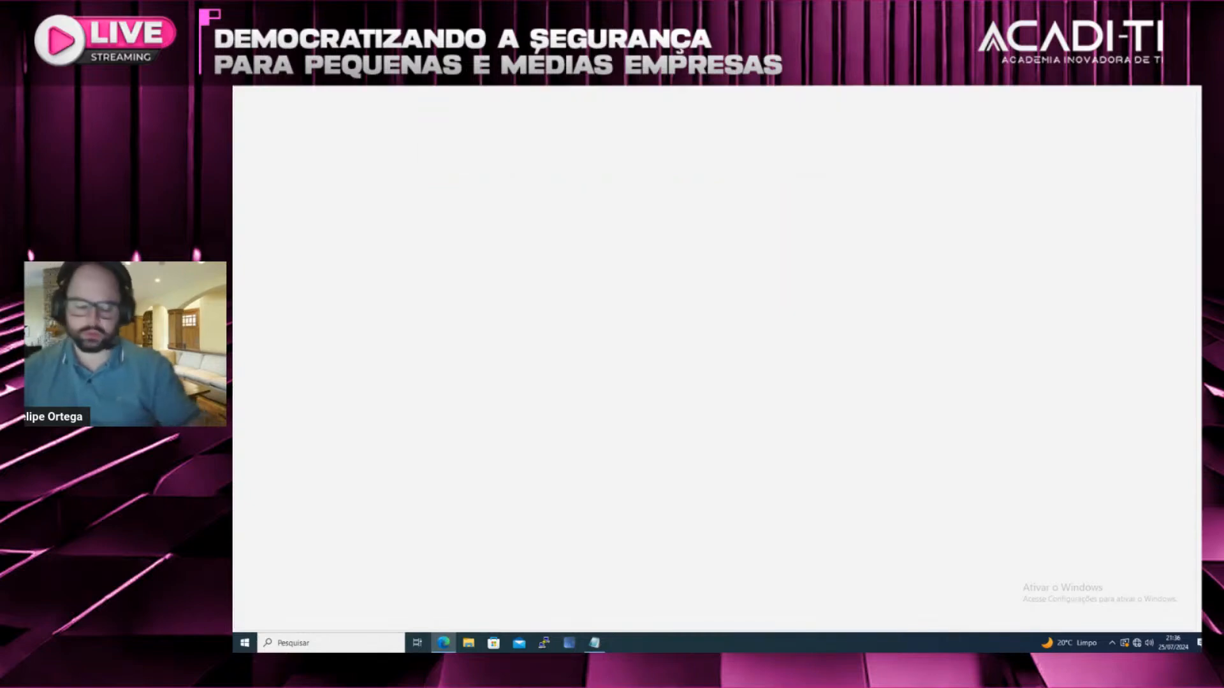
Load uol.com.br in a new browser tab and sign in to the captive portal with the local username and account password
key(ctrl+t)
text(uol.com.br)
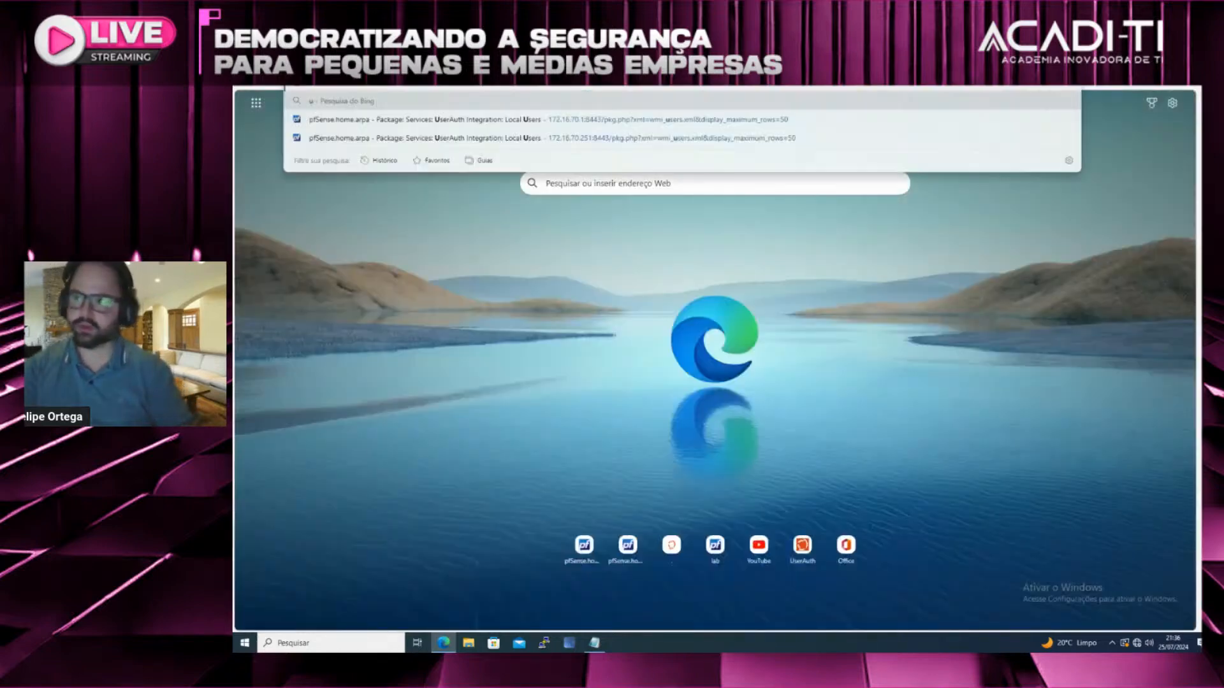
key(Return)
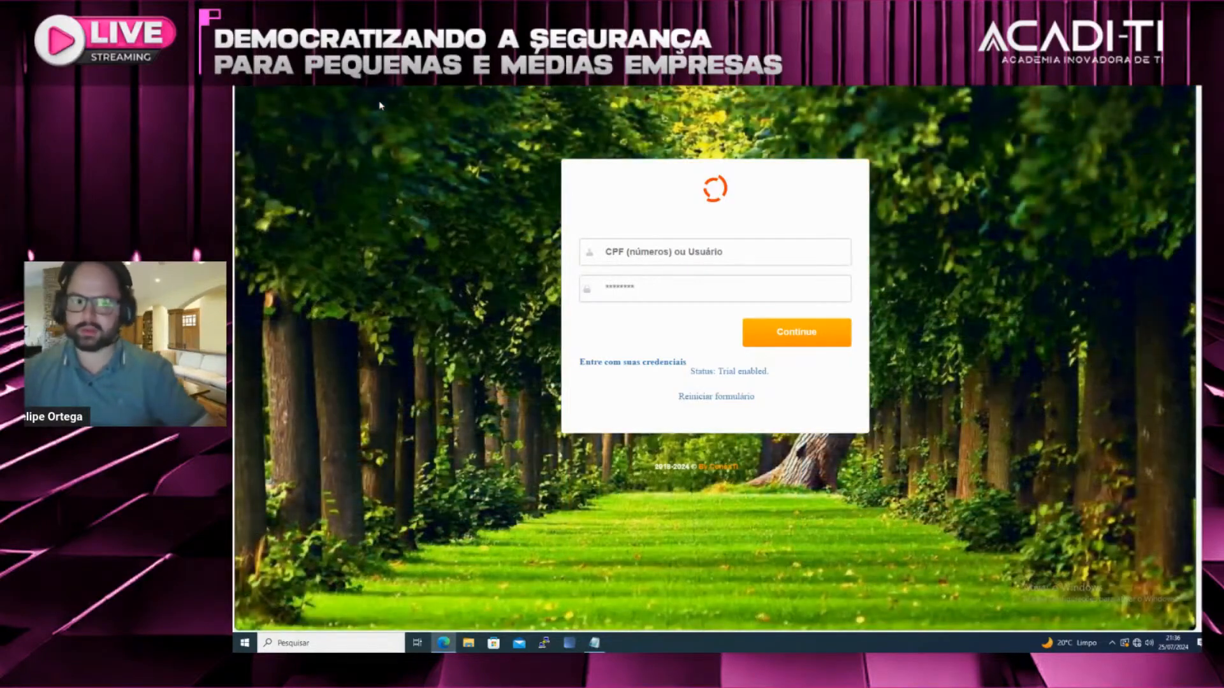
click(625, 255)
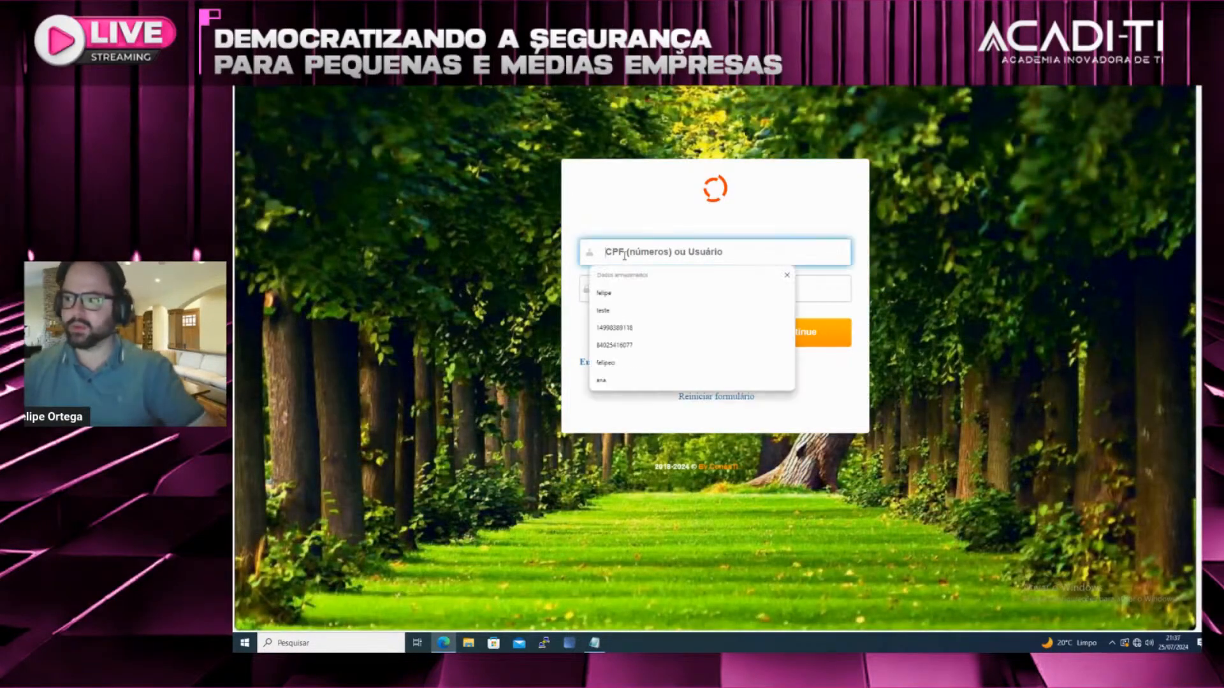
text(felipe)
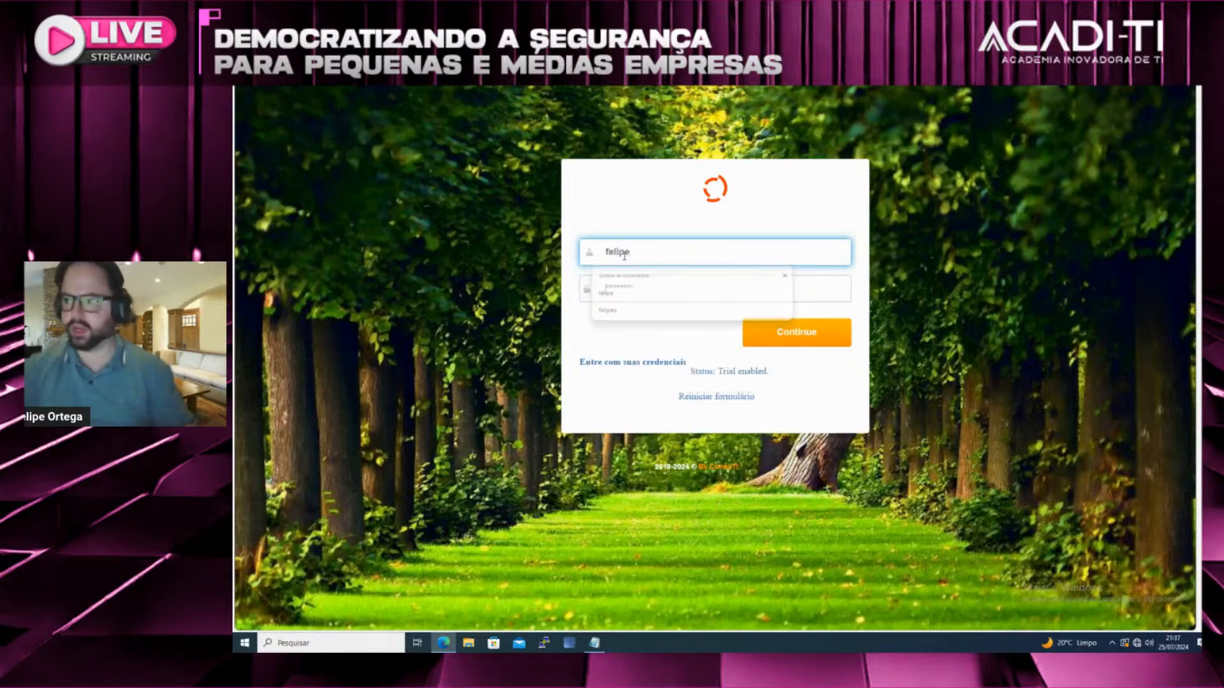
key(Return)
text(•••)
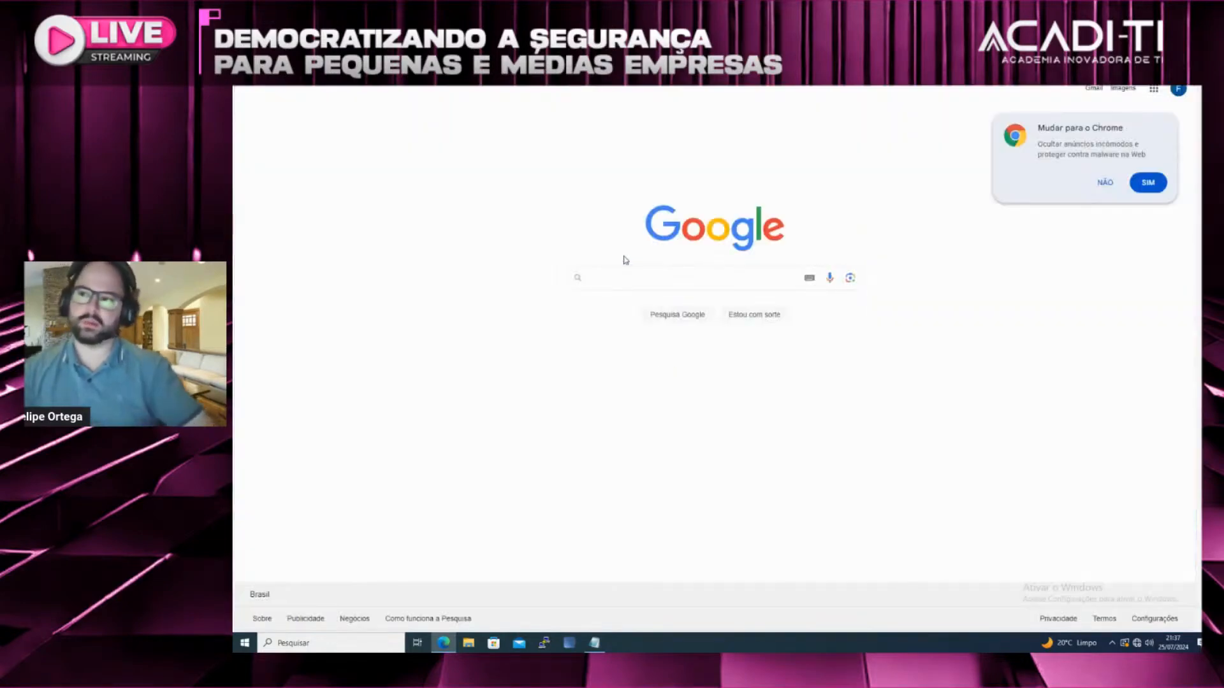
Open the UserAuth active sessions and review the logged-in user's IP address, MAC address, username and group
click(312, 44)
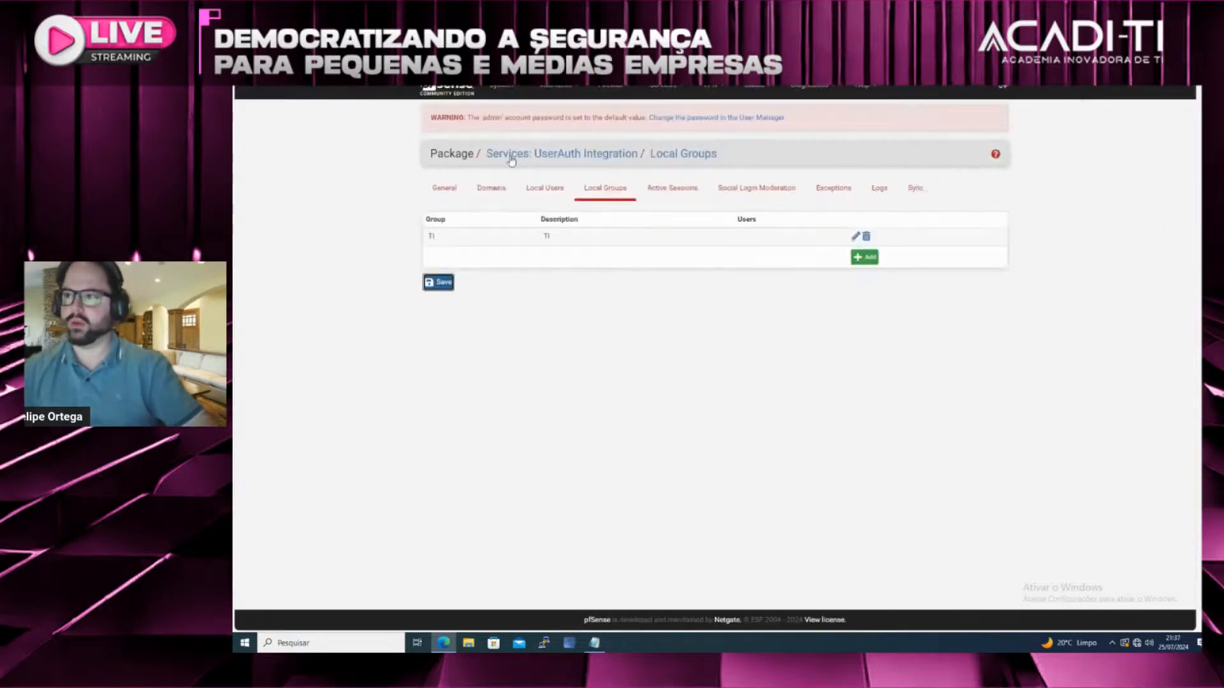
click(673, 194)
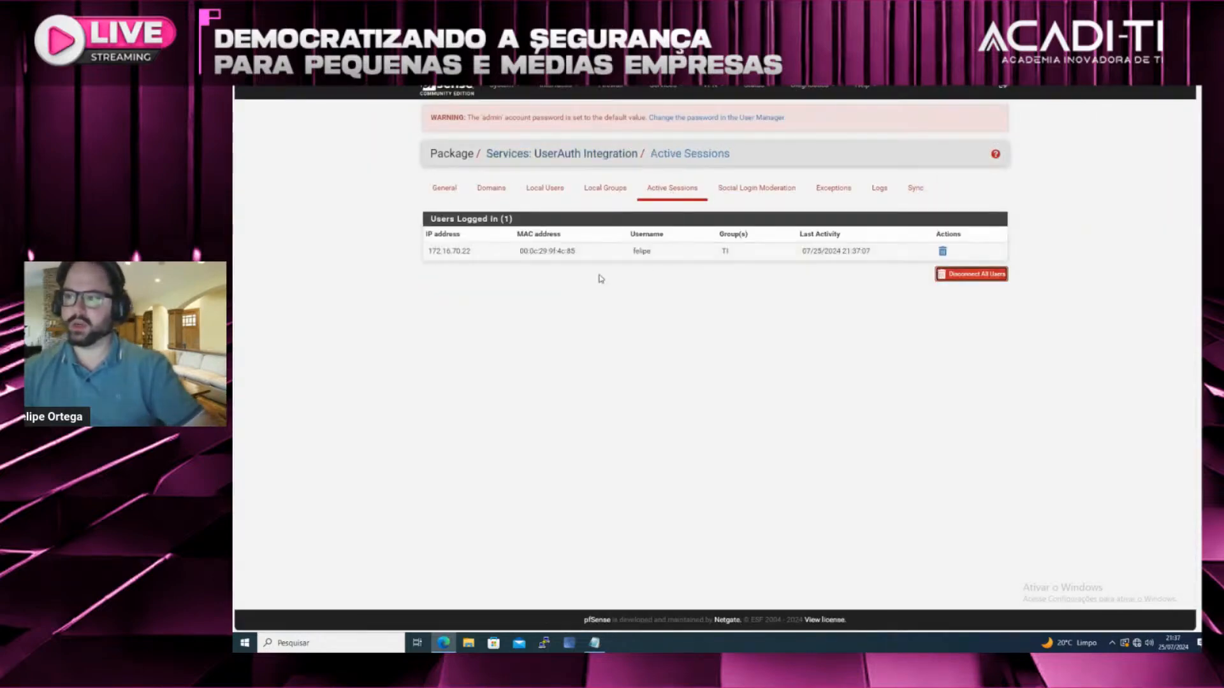
drag(429, 252, 743, 252)
click(522, 251)
click(677, 290)
click(694, 302)
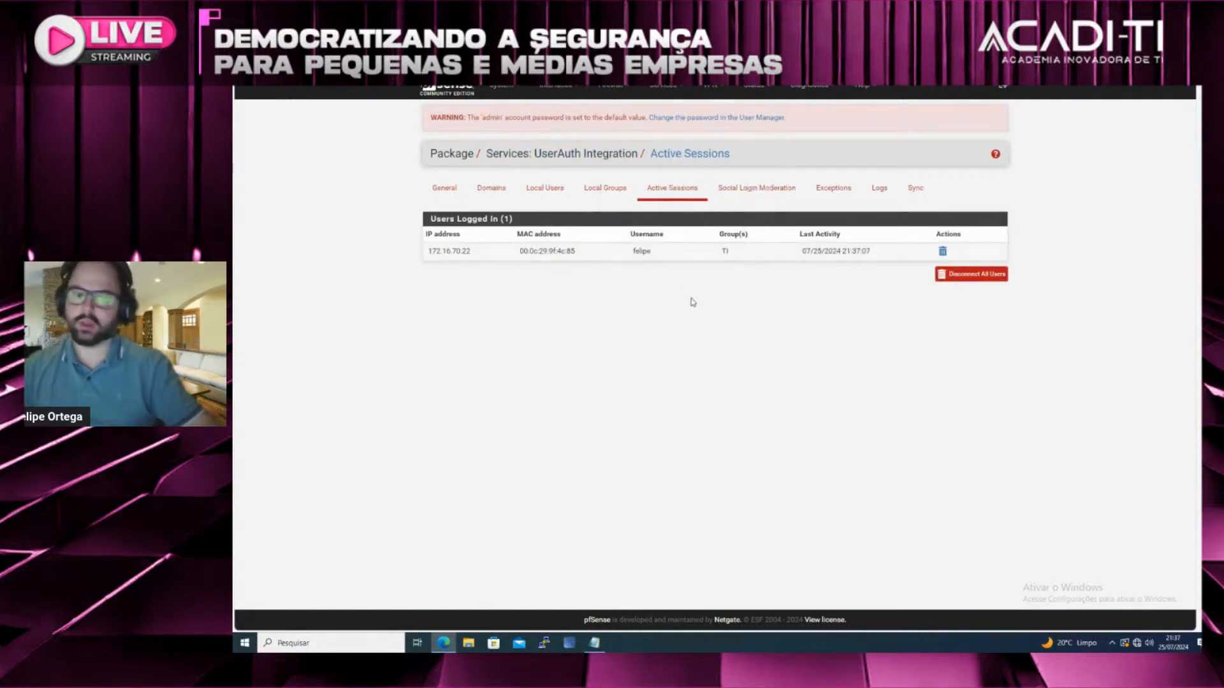
Run nslookup xvideo.com in a Command Prompt, examine the returned addresses, and close the prompt
click(354, 641)
text(cmd)
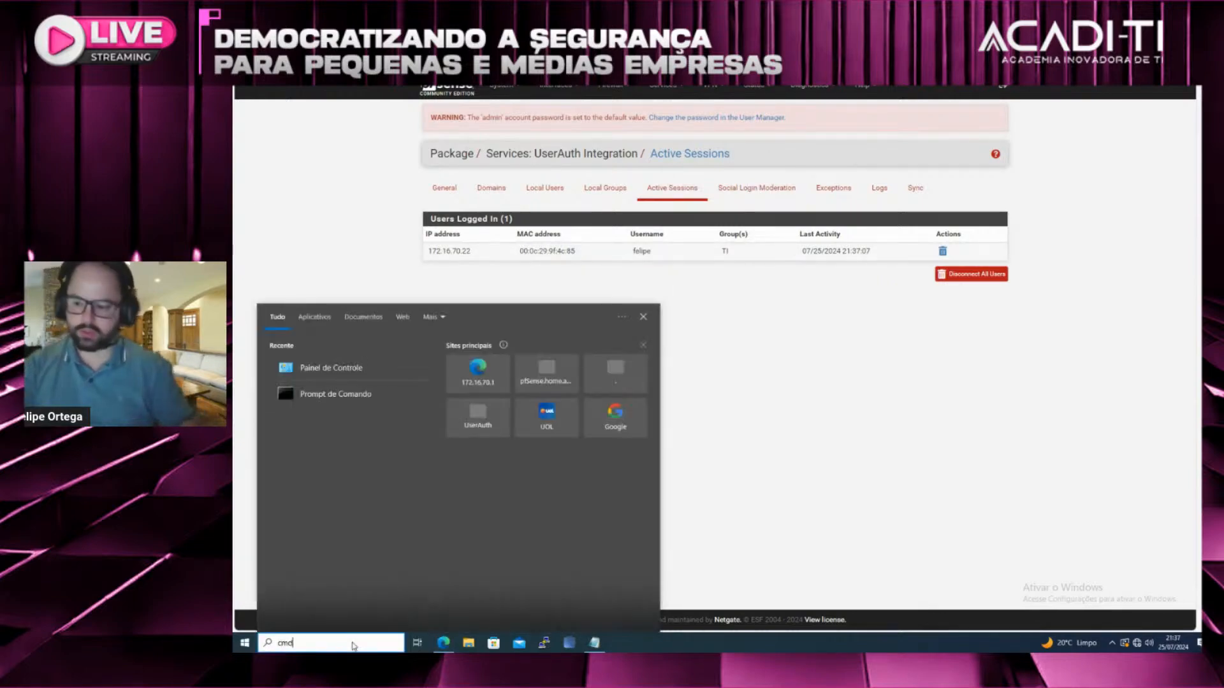
key(Return)
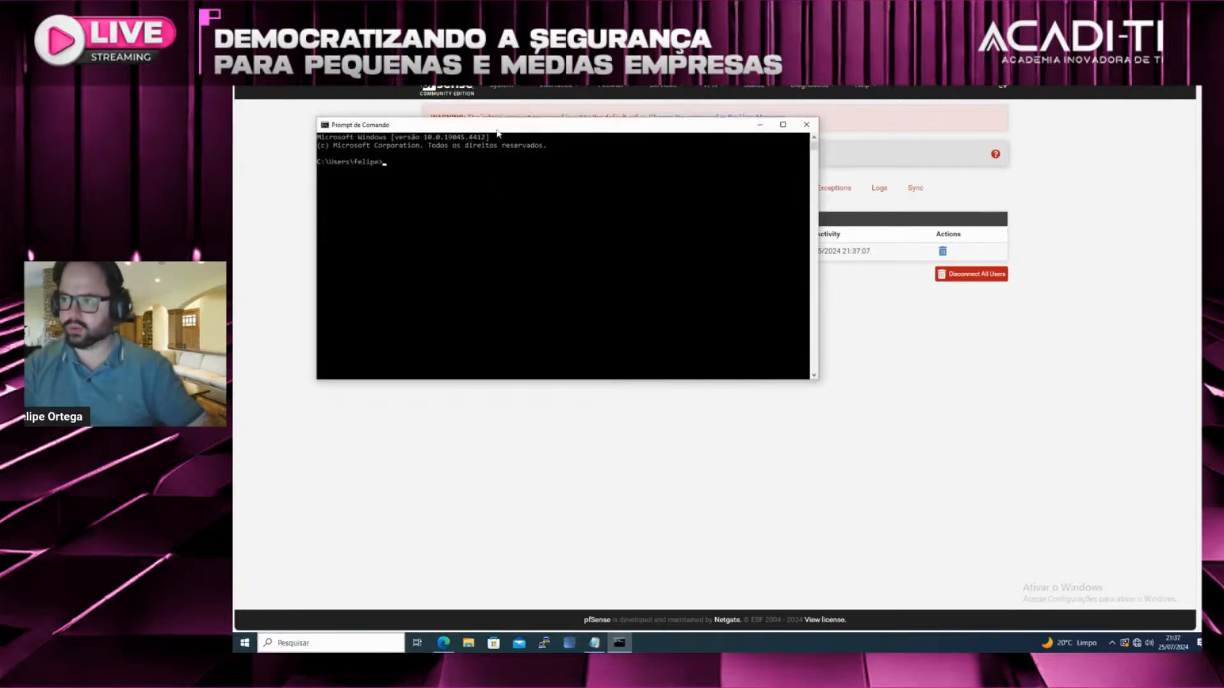
drag(497, 132, 631, 274)
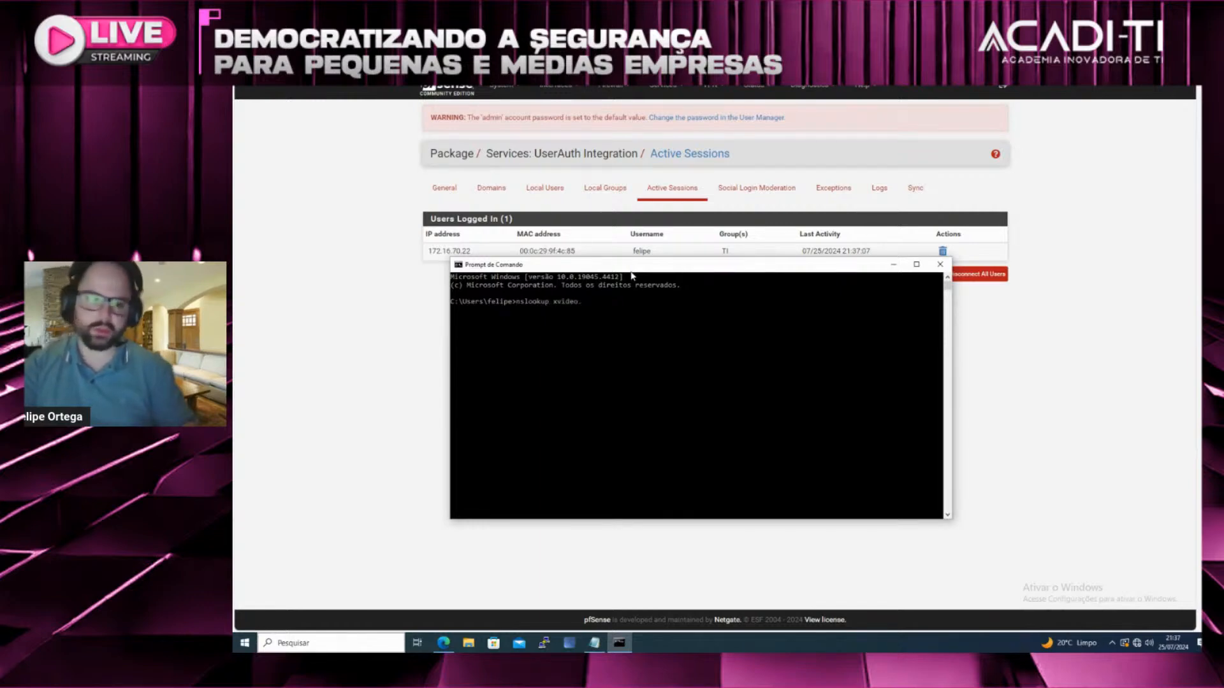
text(m)
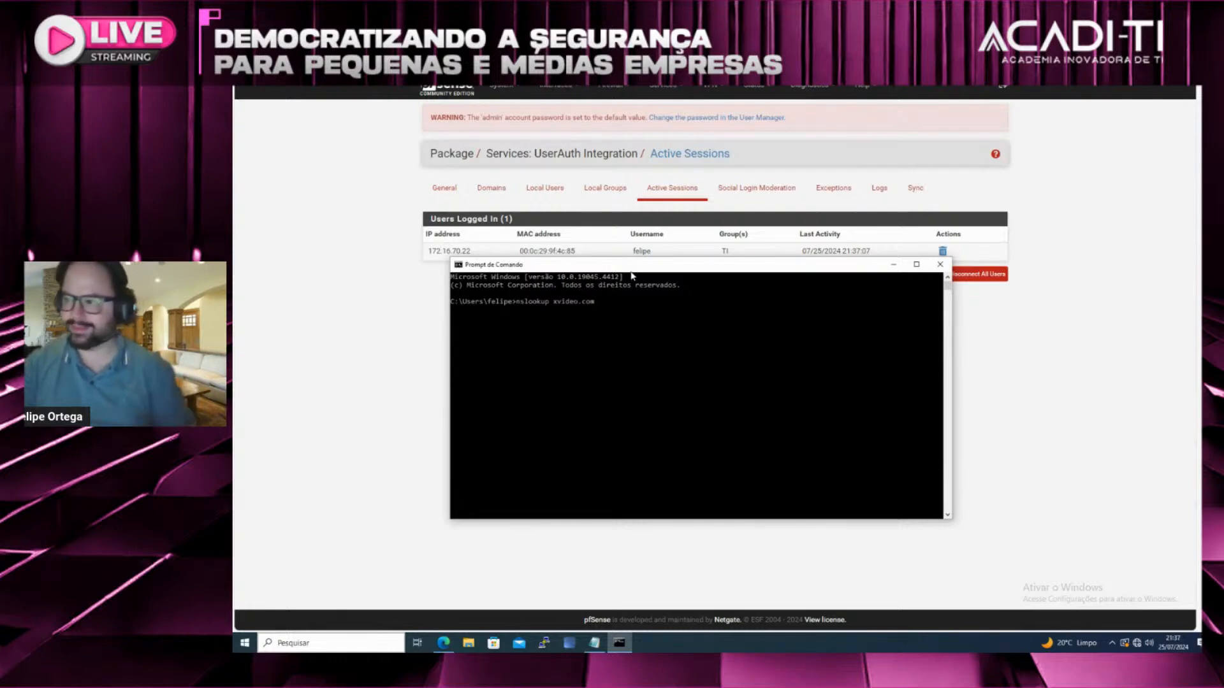
key(Return)
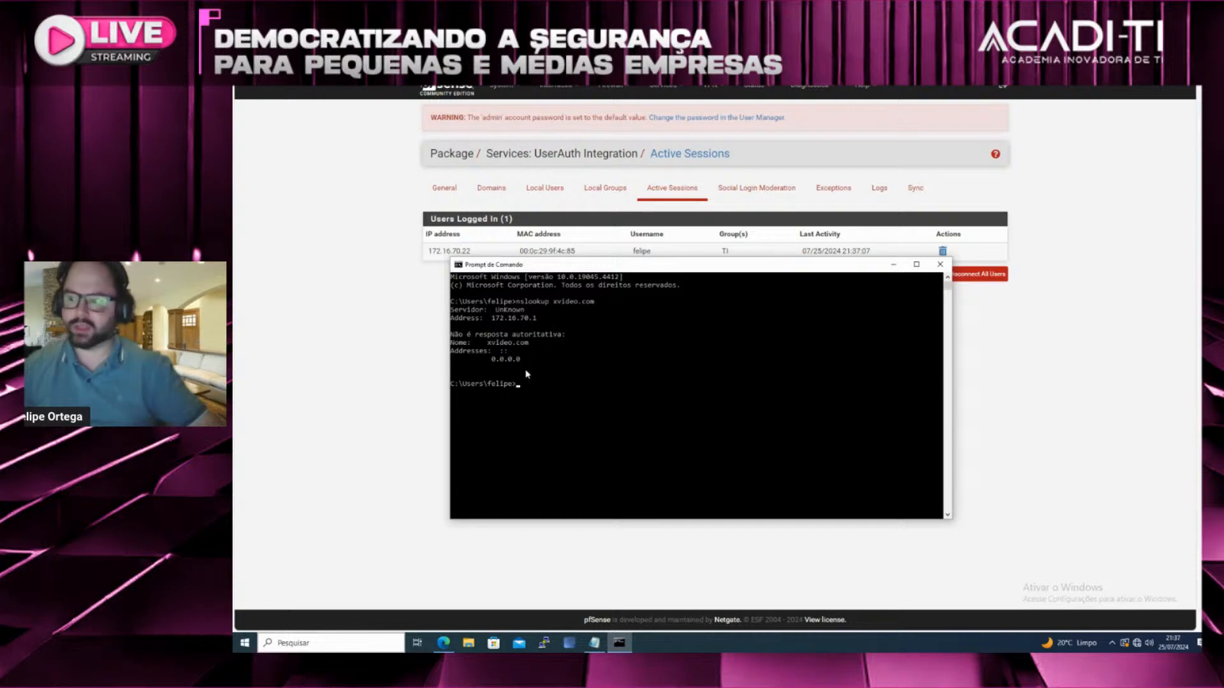
drag(525, 361, 451, 364)
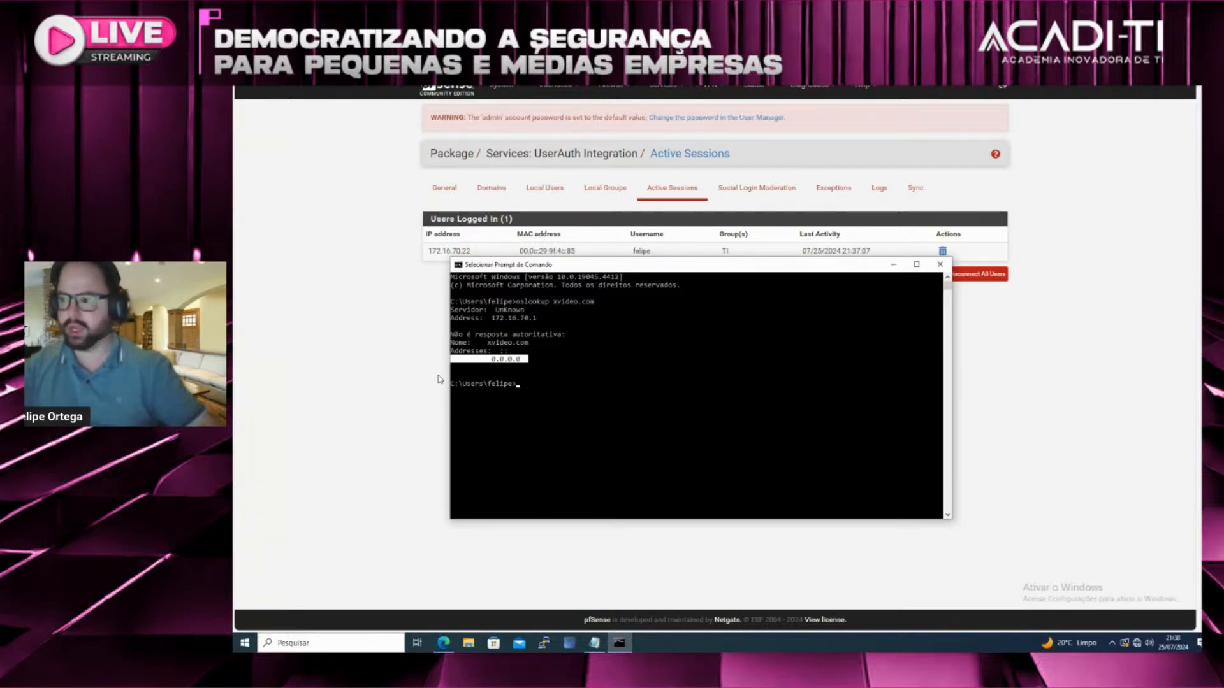
click(940, 264)
Switch to the Google tab and load YouTube to test access to the site
key(ctrl+Tab)
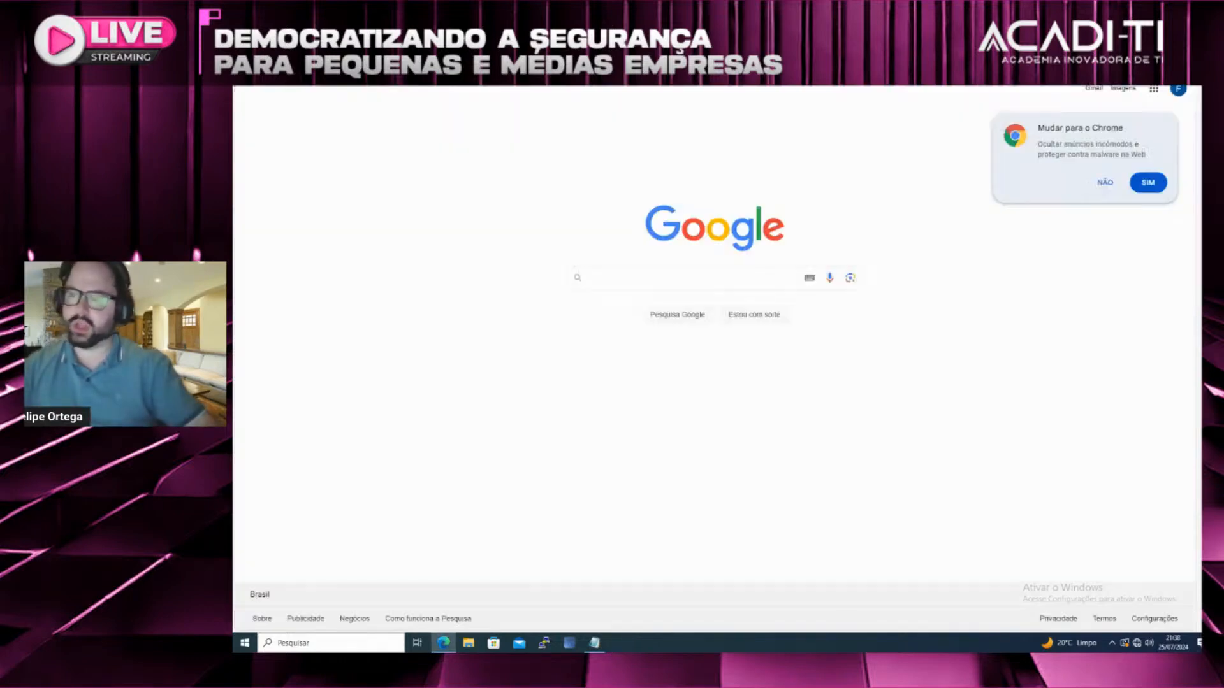
text(you)
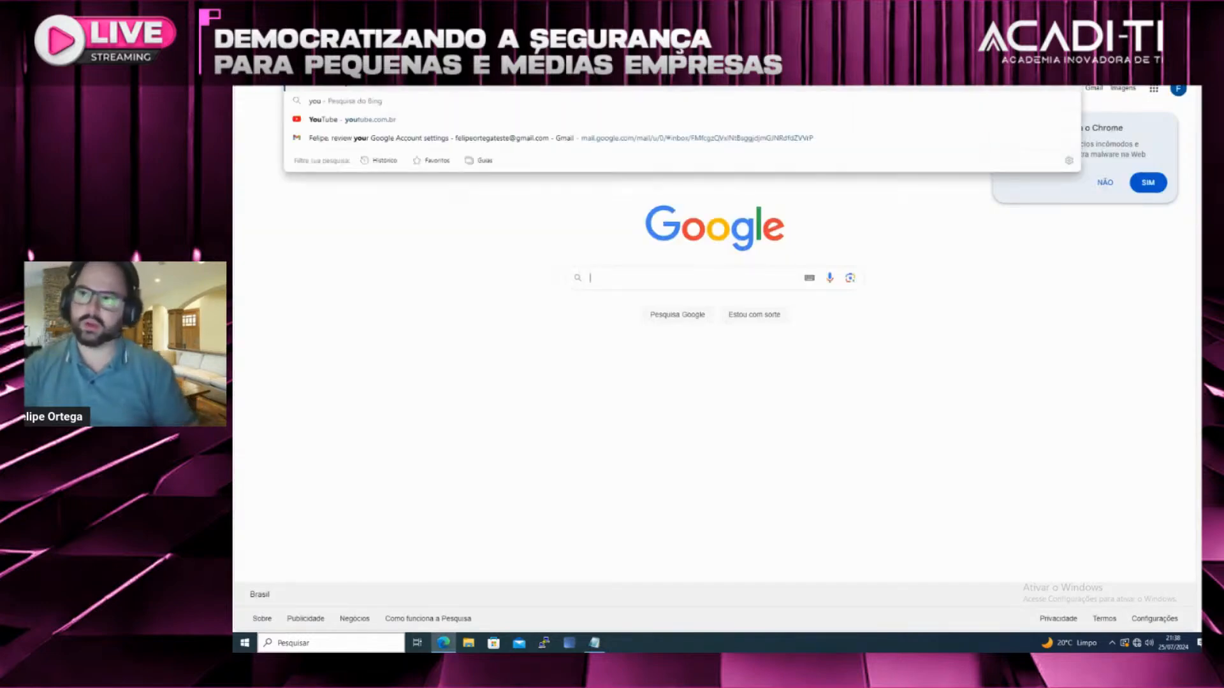
key(Return)
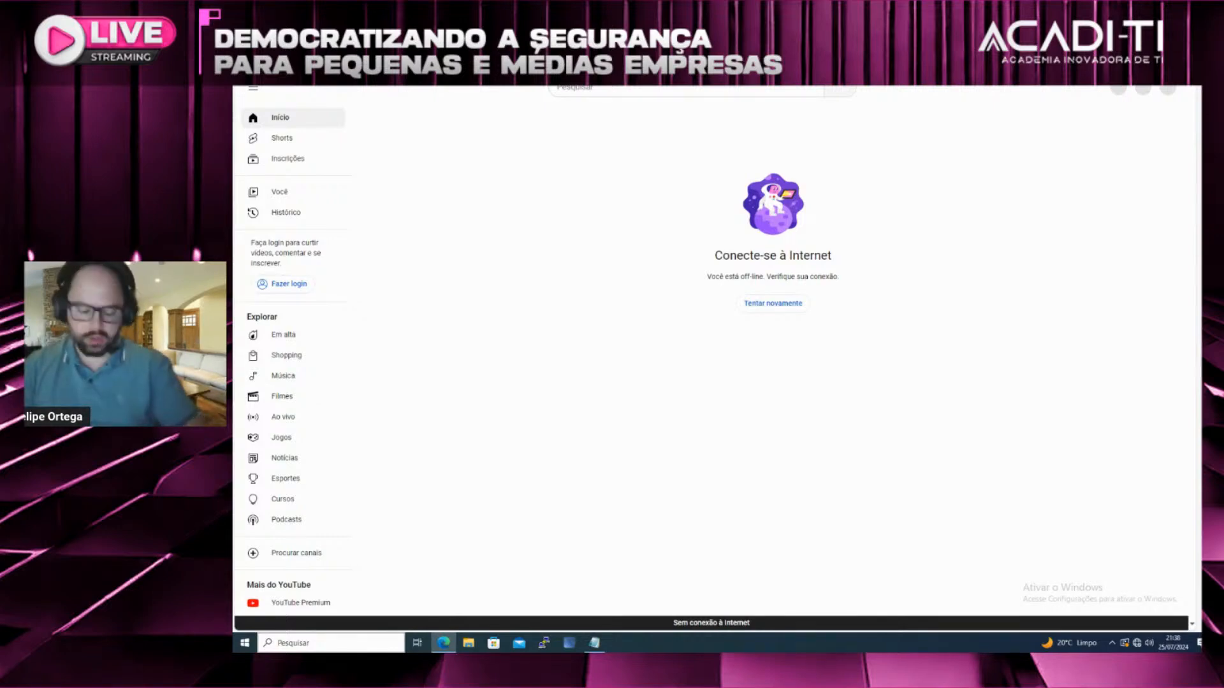
Try to load globo.com in the same tab and examine the error code on the page
text(glo)
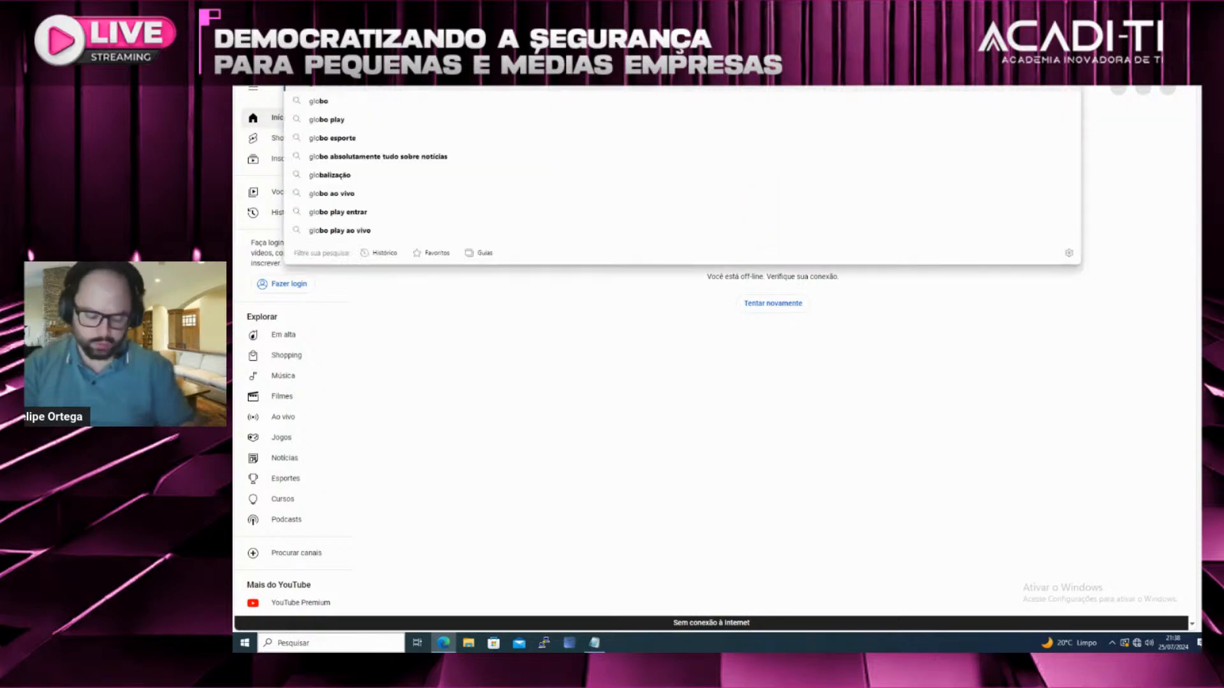
text(bo.com)
key(Return)
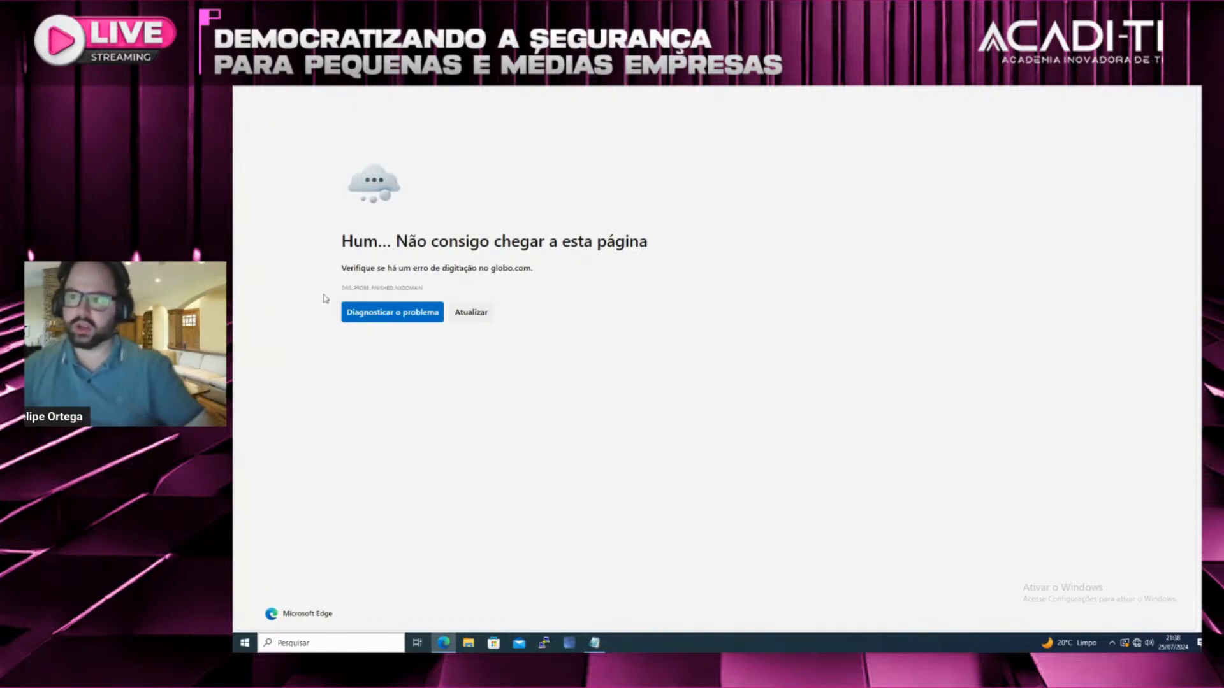
drag(340, 292, 415, 287)
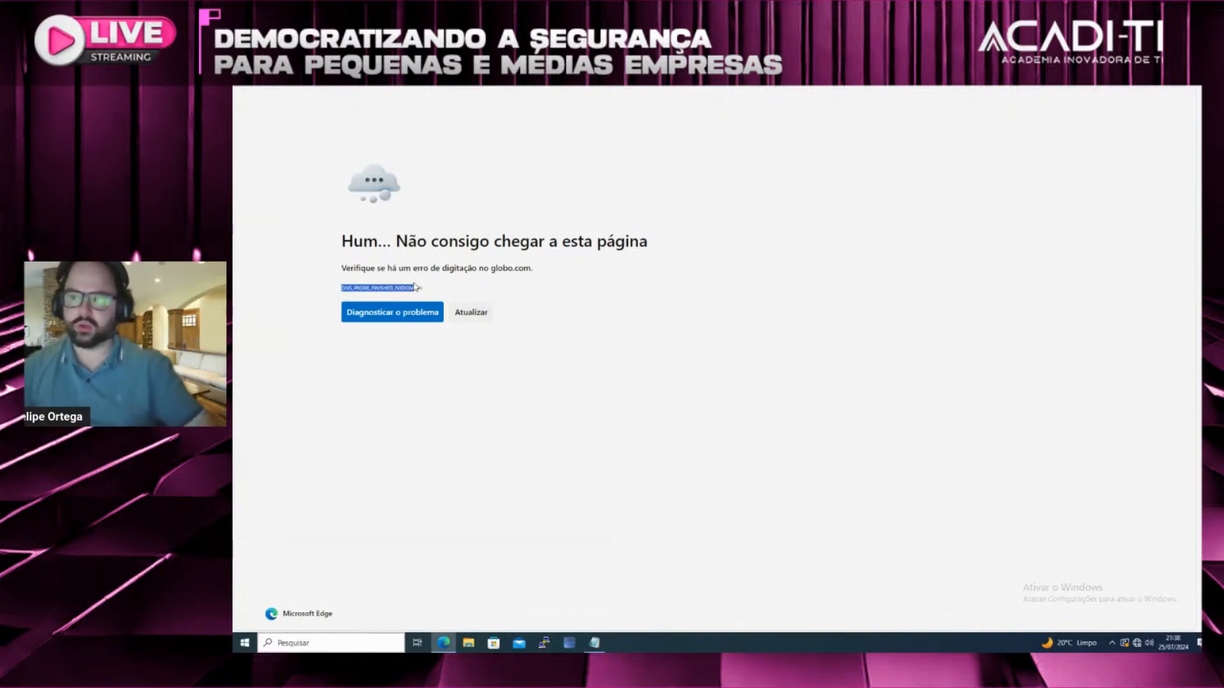
click(293, 343)
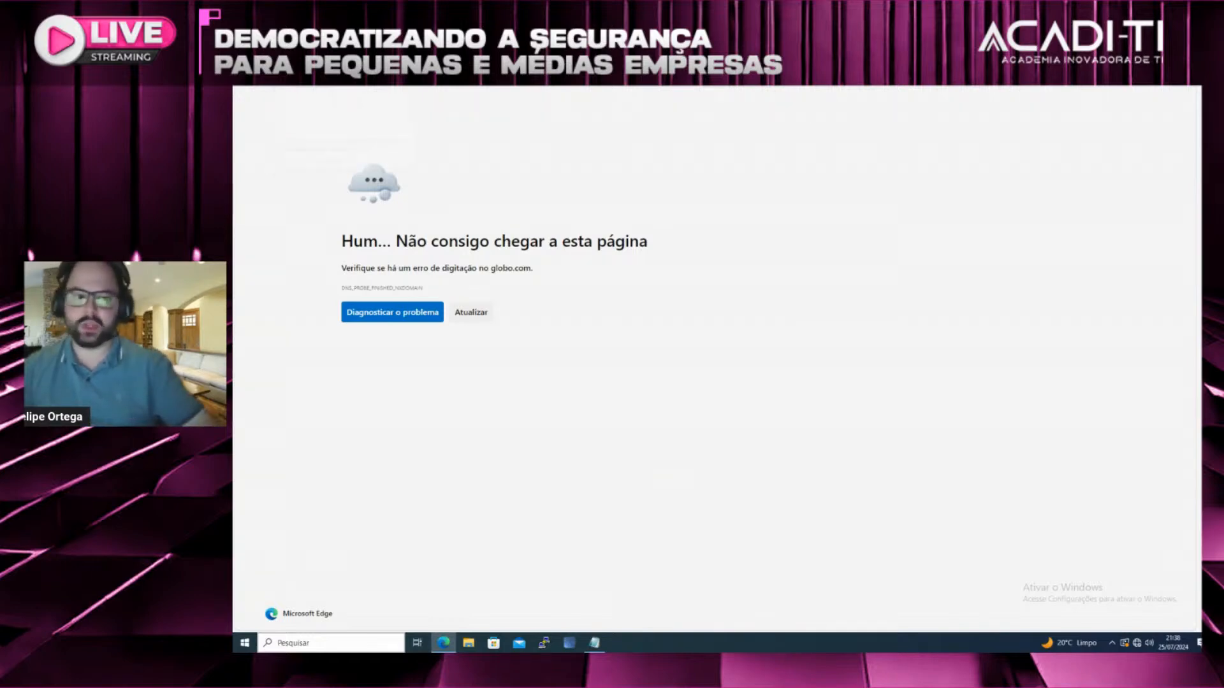
Return to pfSense and add a NAT port forward rule after the existing one, on the LAN interface with the TCP/UDP protocol
click(325, 36)
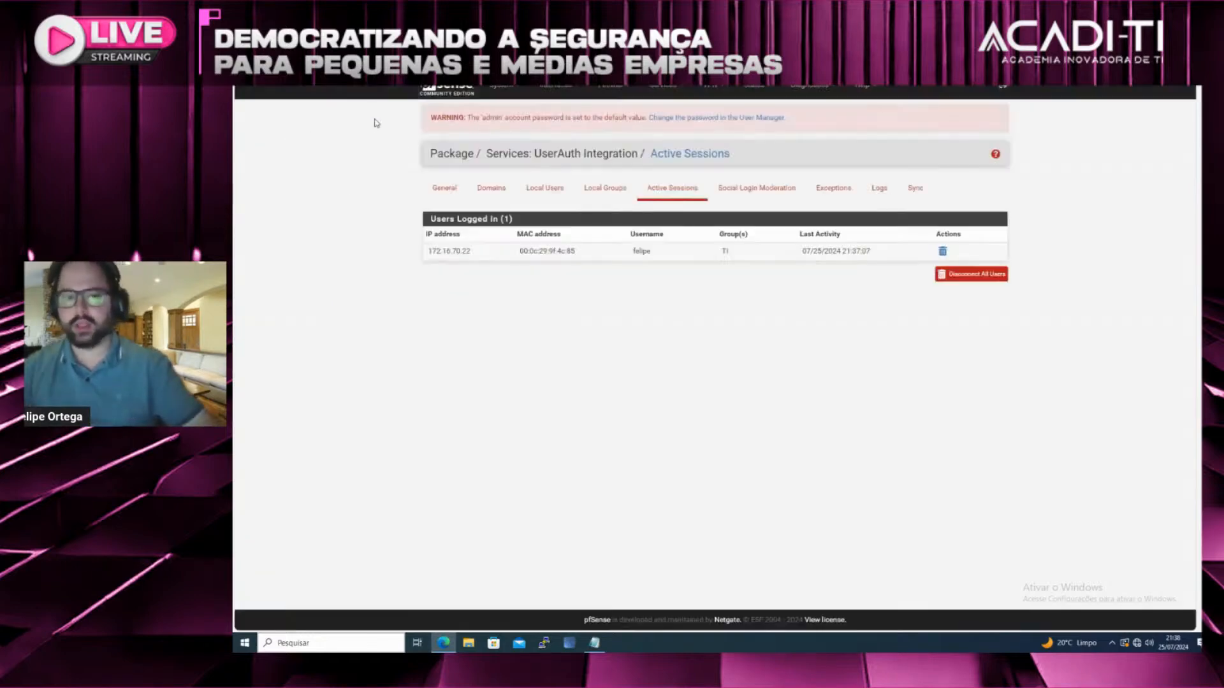
click(609, 96)
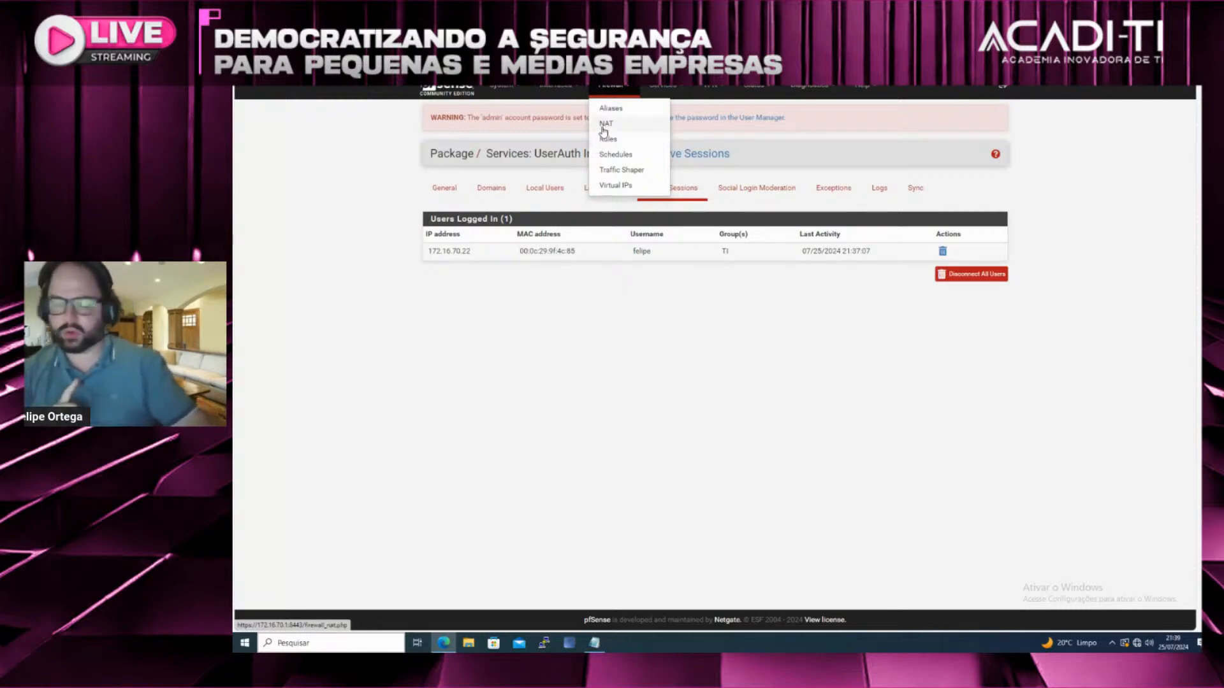
click(603, 126)
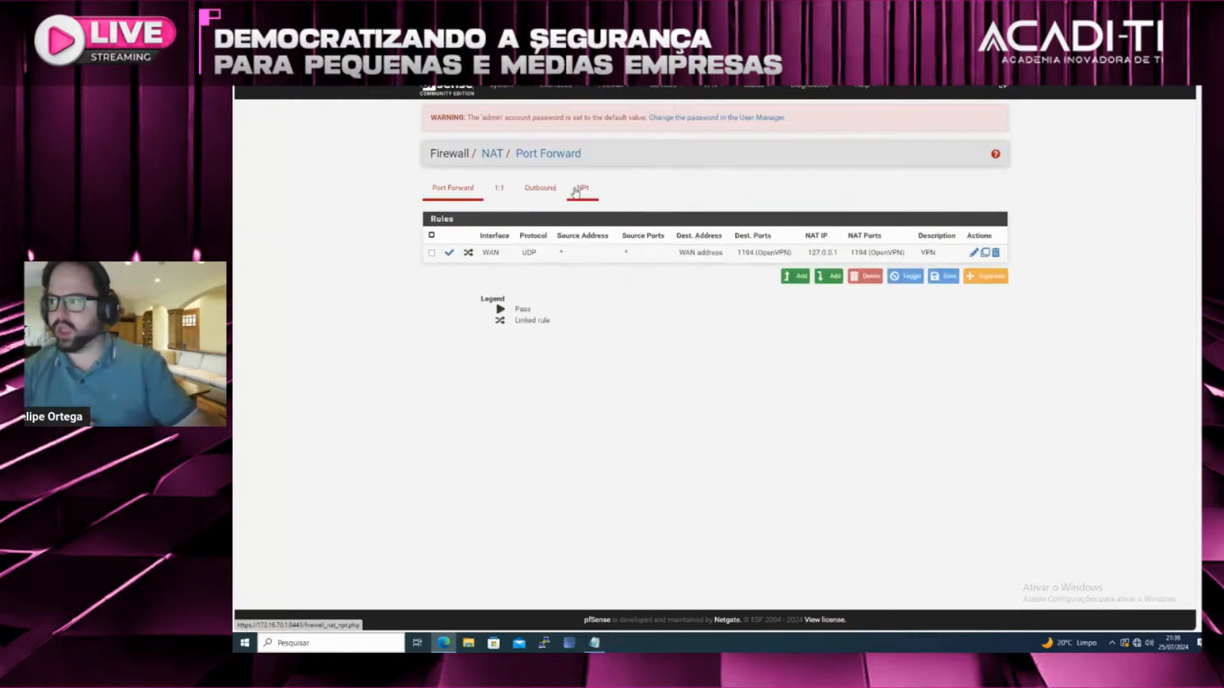
click(819, 278)
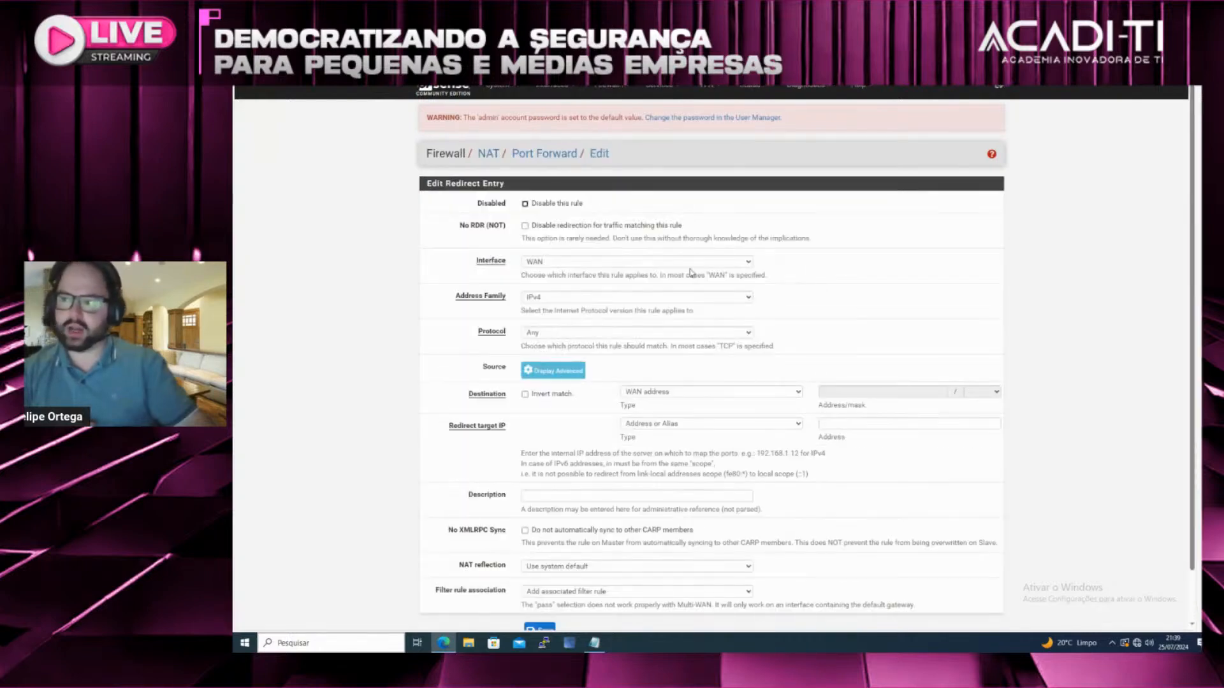
click(599, 265)
click(590, 281)
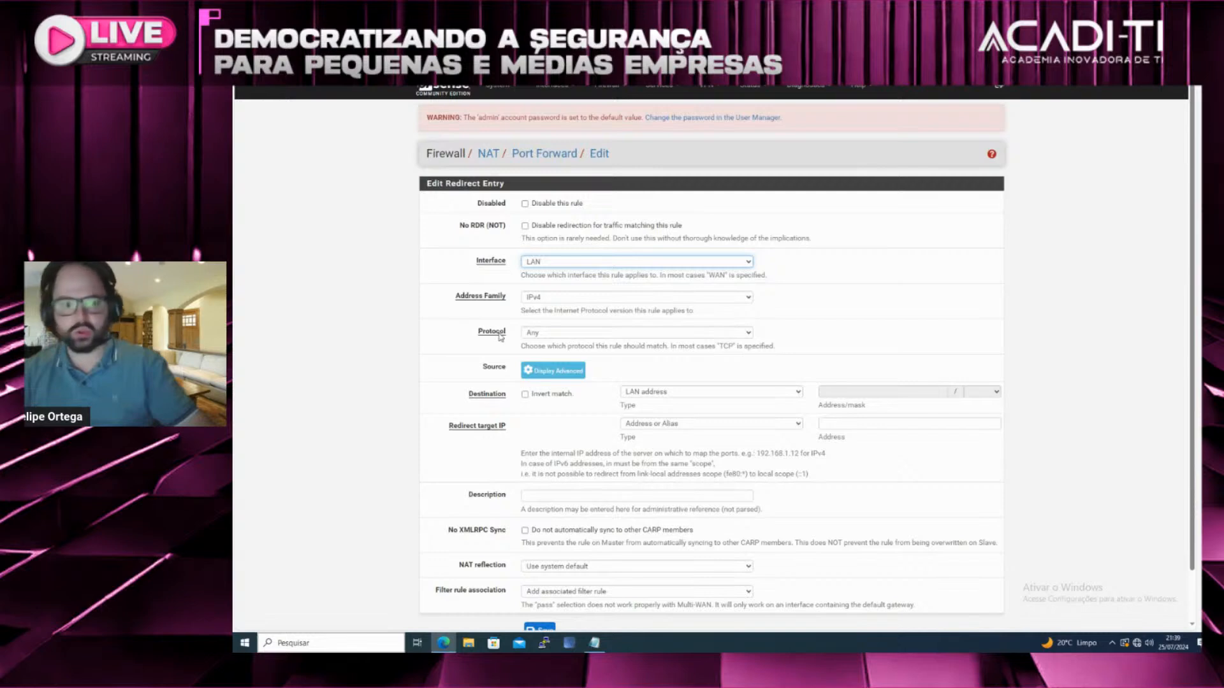
click(587, 333)
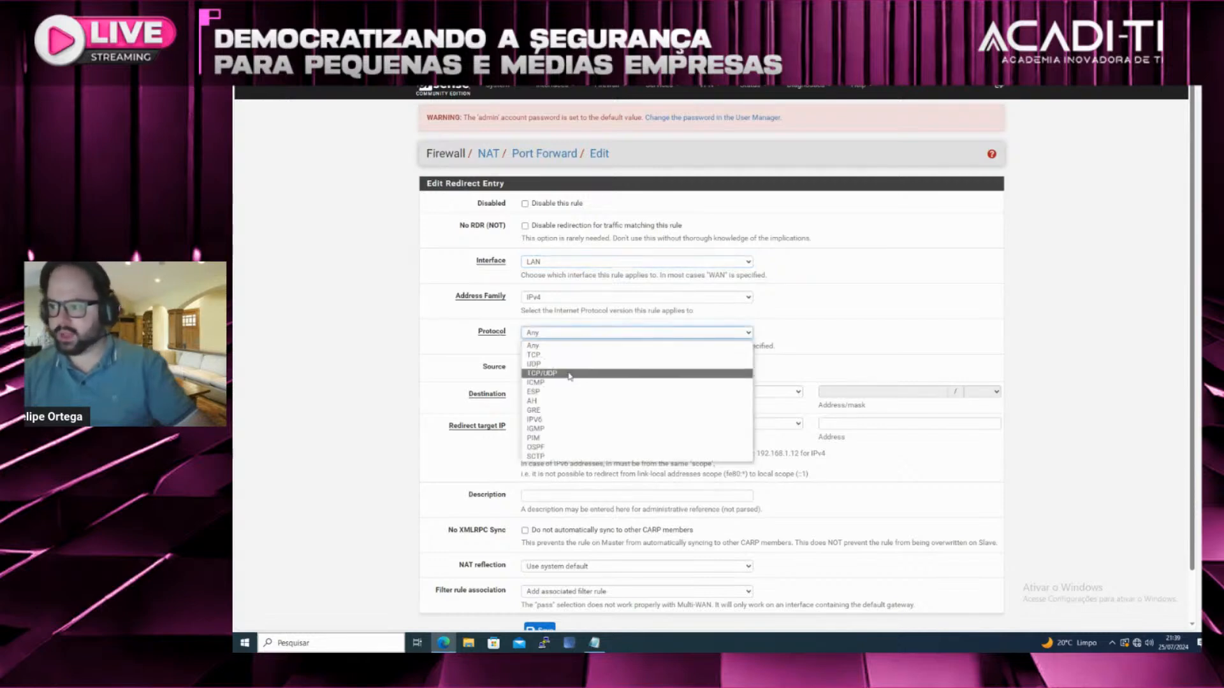
click(587, 374)
Set the rule's destination to an inverted match of This Firewall (self) with destination port 53
click(644, 424)
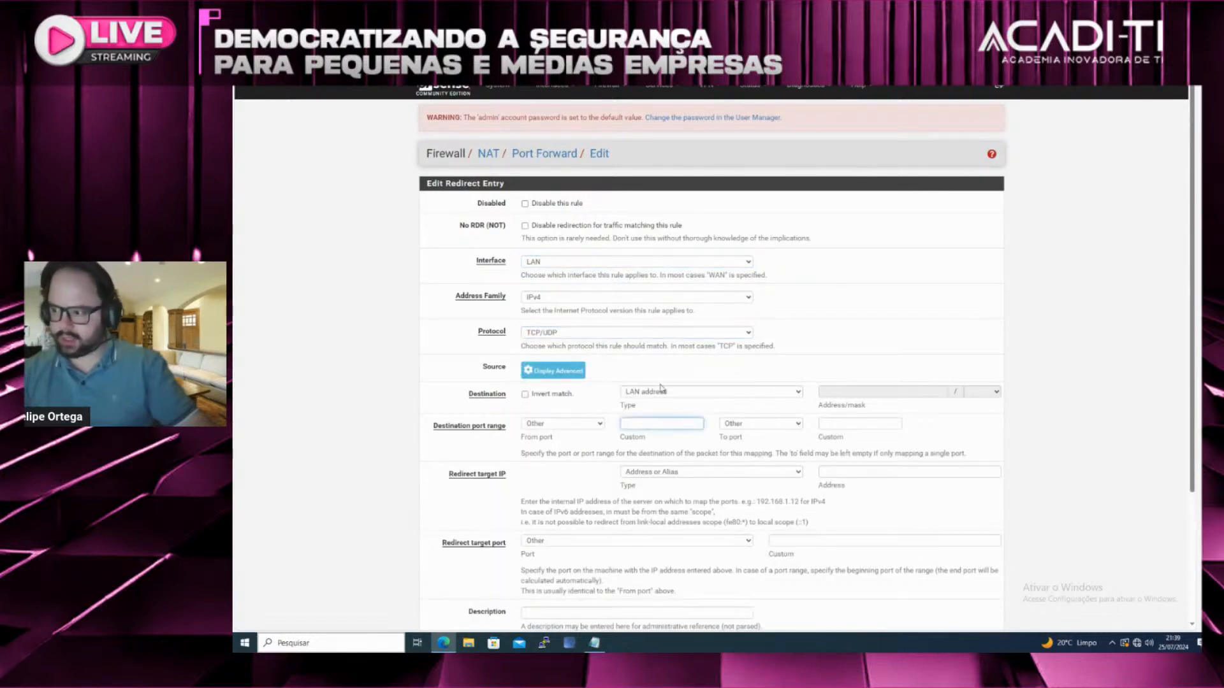
click(550, 395)
click(648, 393)
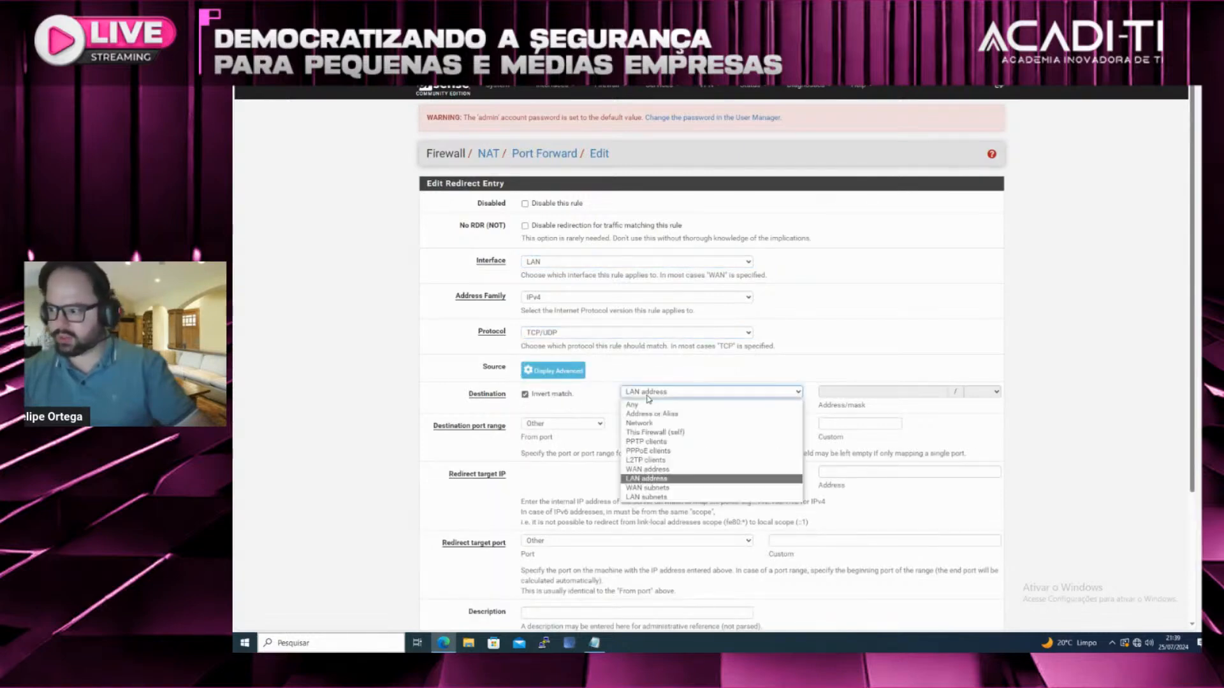
click(645, 433)
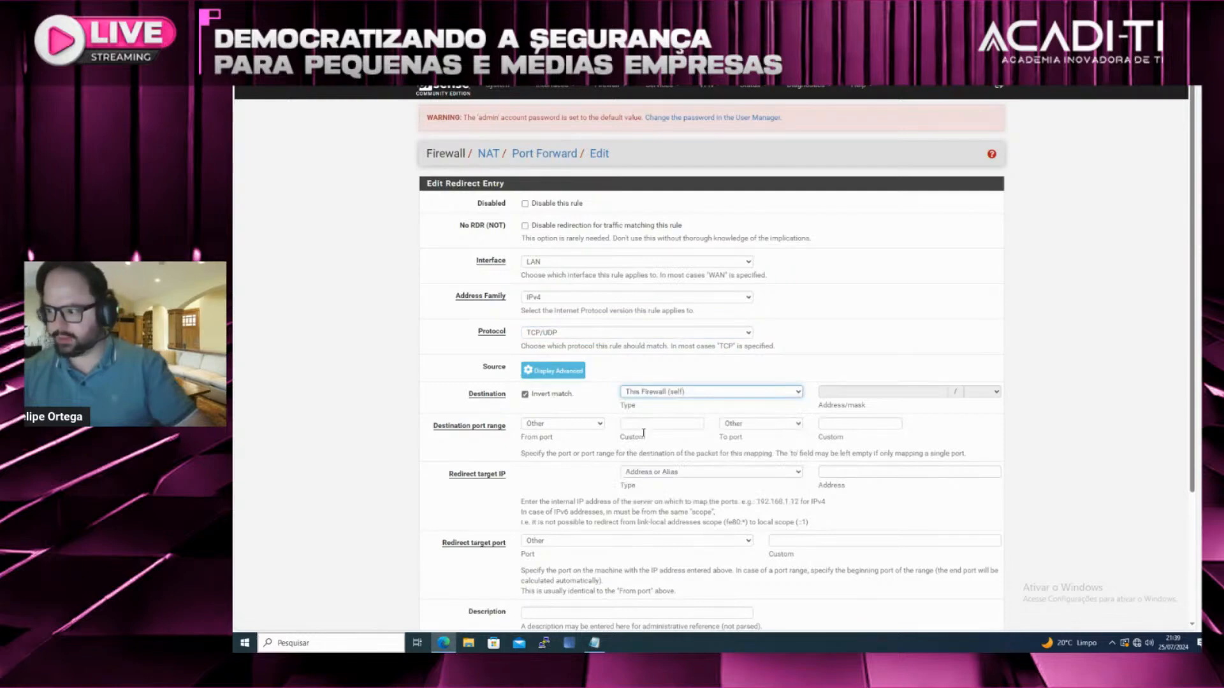
click(647, 424)
text(53)
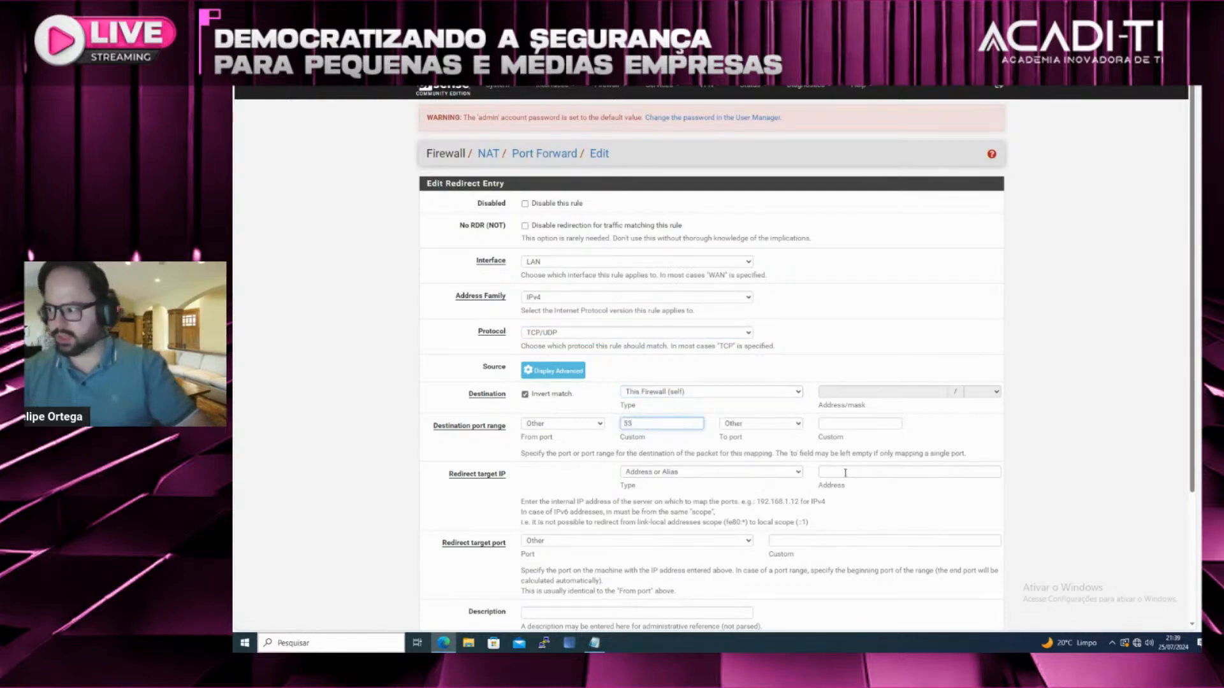
Redirect the matched traffic to 127.0.0.1 on port 53 and describe the rule as DNS
click(845, 473)
text(127.0)
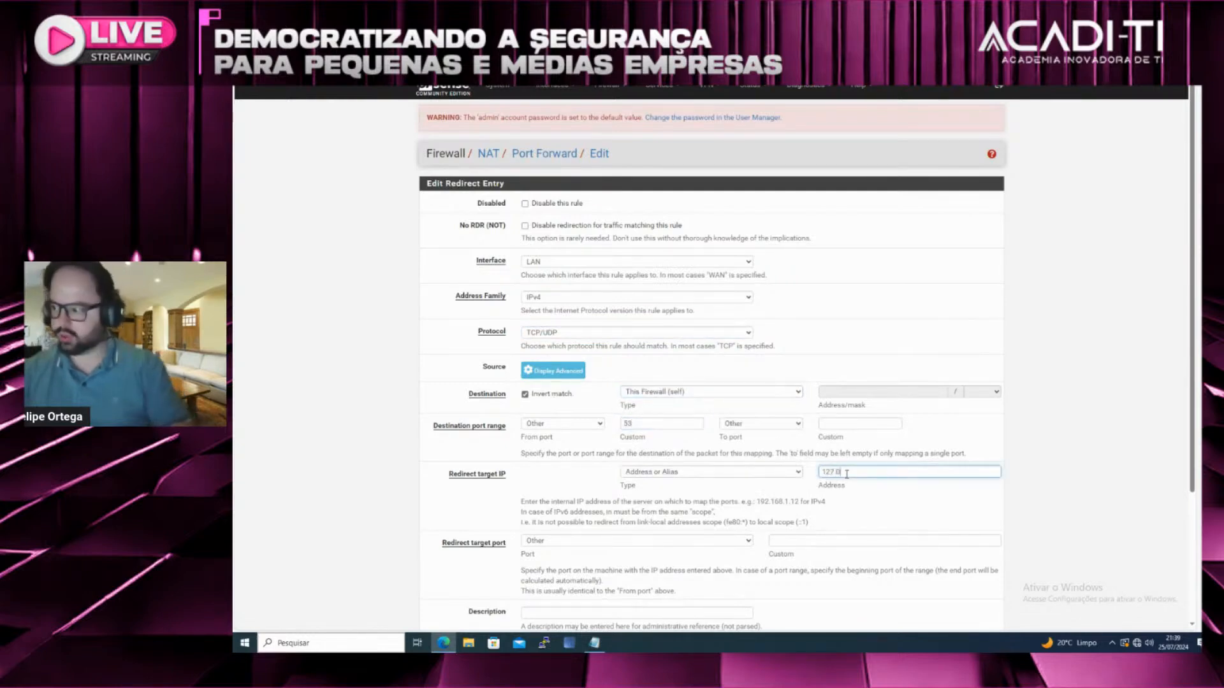
text(.0.1)
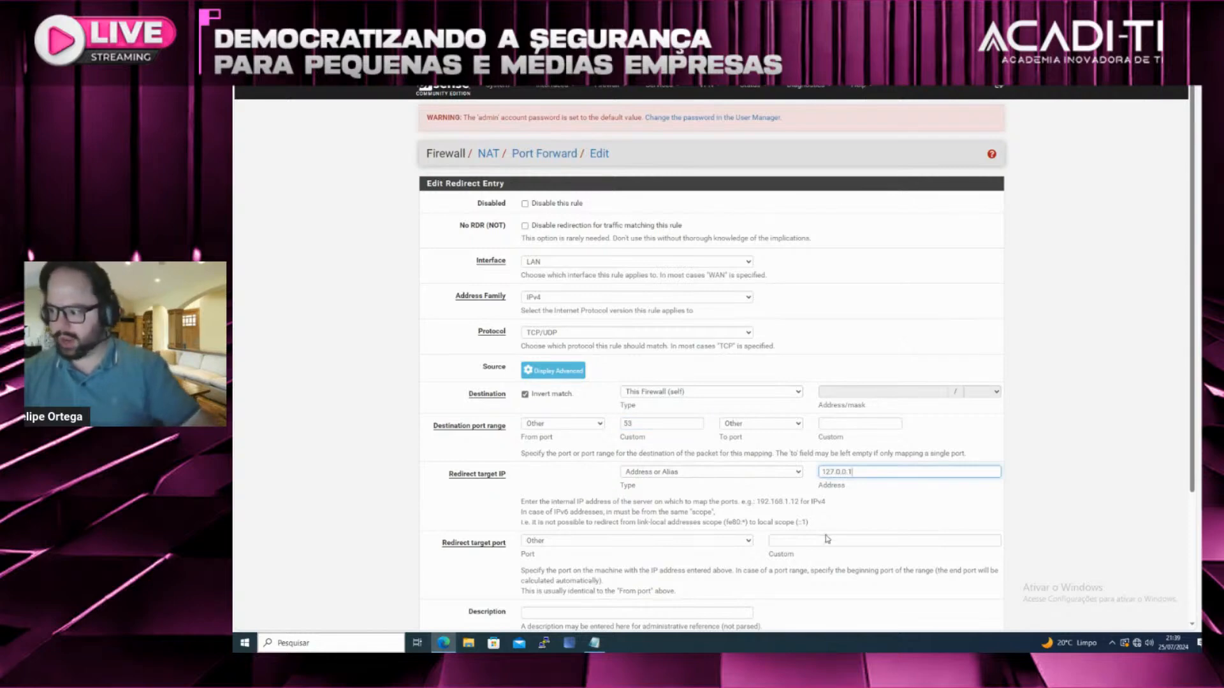
click(823, 539)
scroll(793, 547, down, 3)
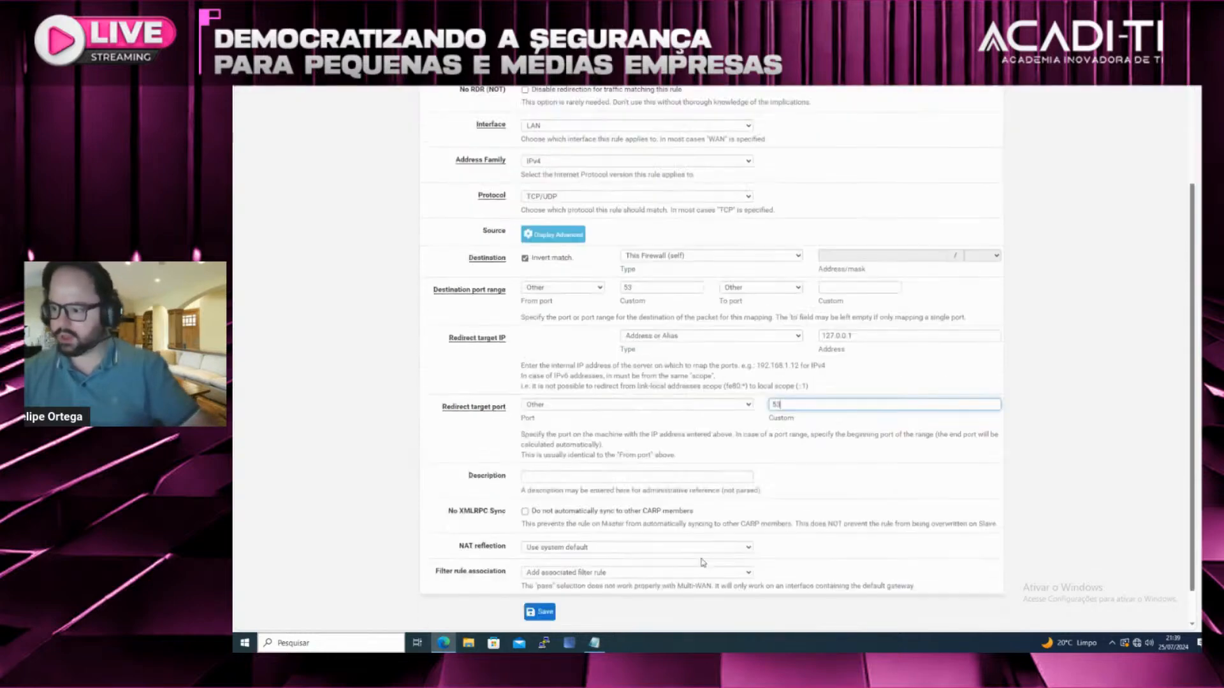
click(556, 459)
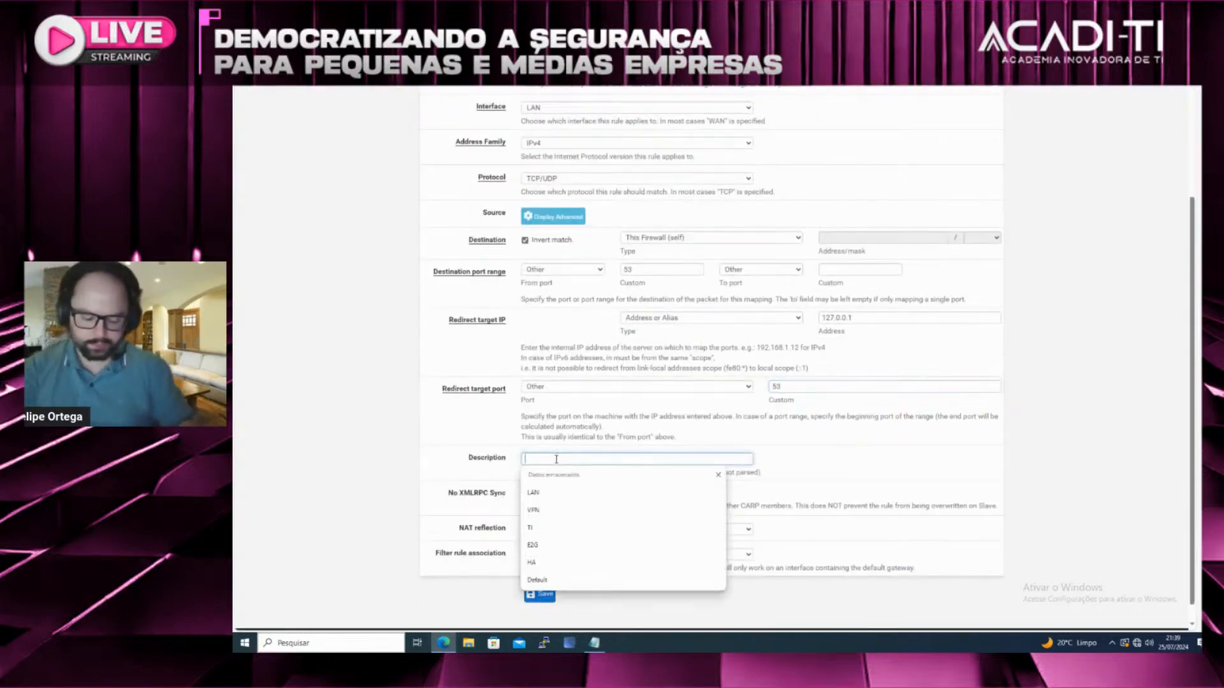
text(DNS)
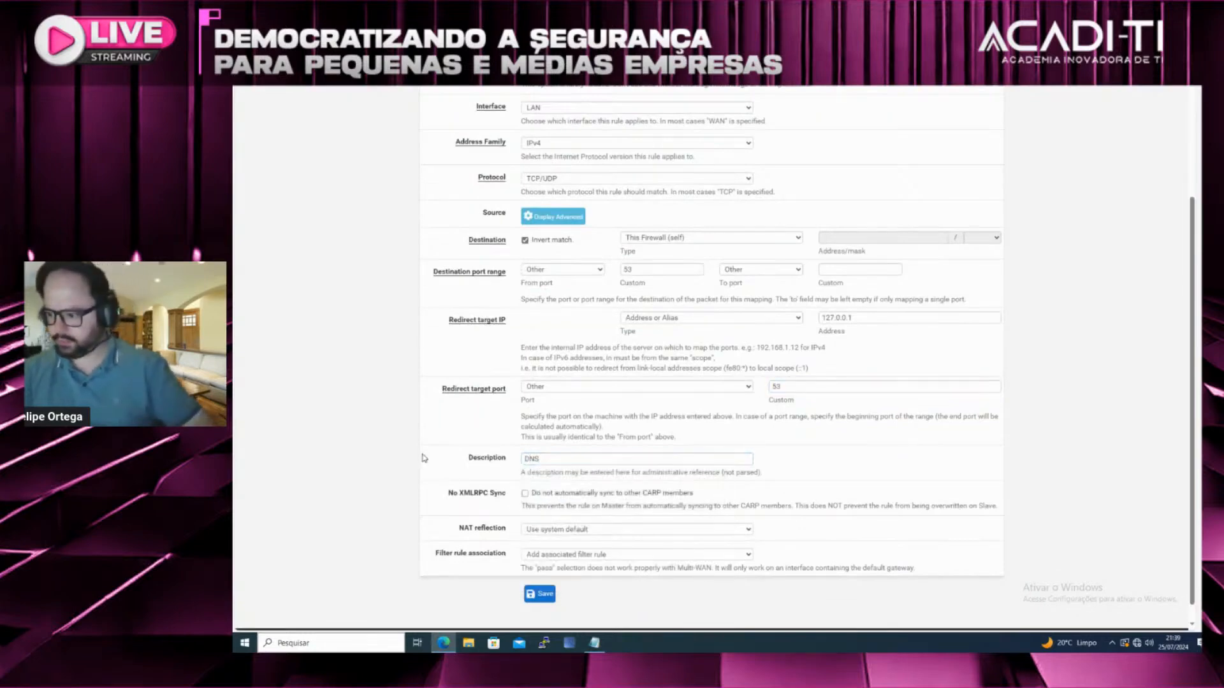
Set the filter rule association to Pass, disable NAT reflection, then save the DNS rule and apply the NAT changes
scroll(423, 458, down, 1)
click(563, 539)
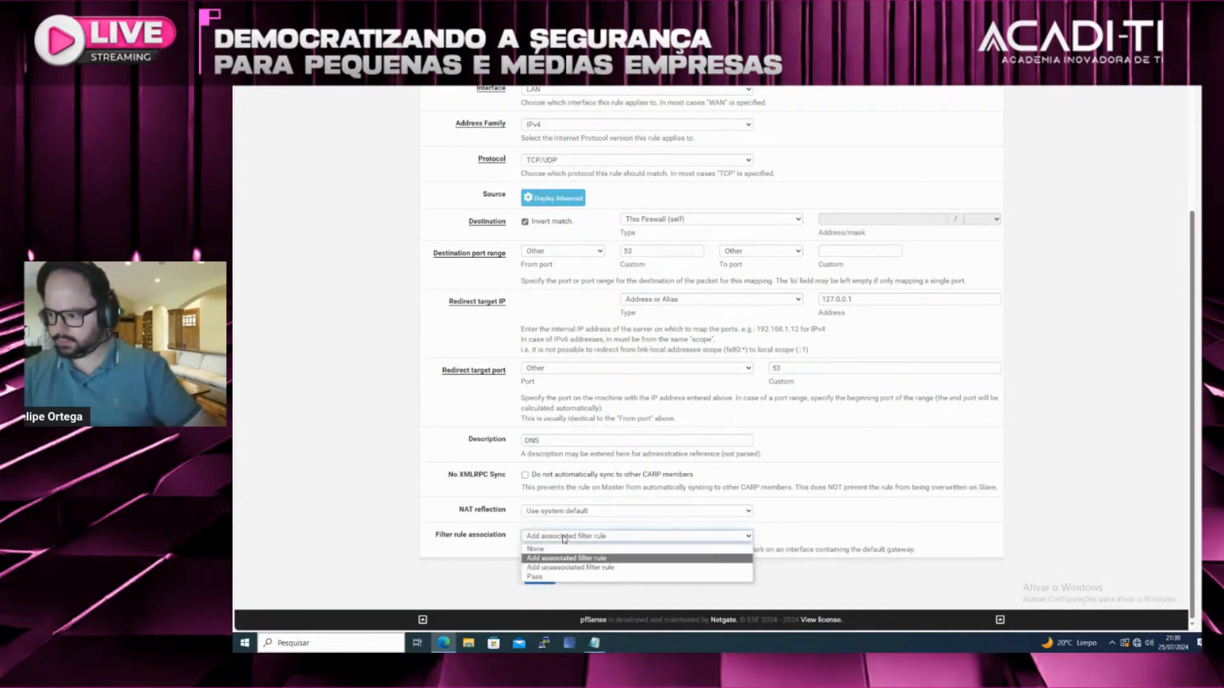
click(564, 577)
click(564, 512)
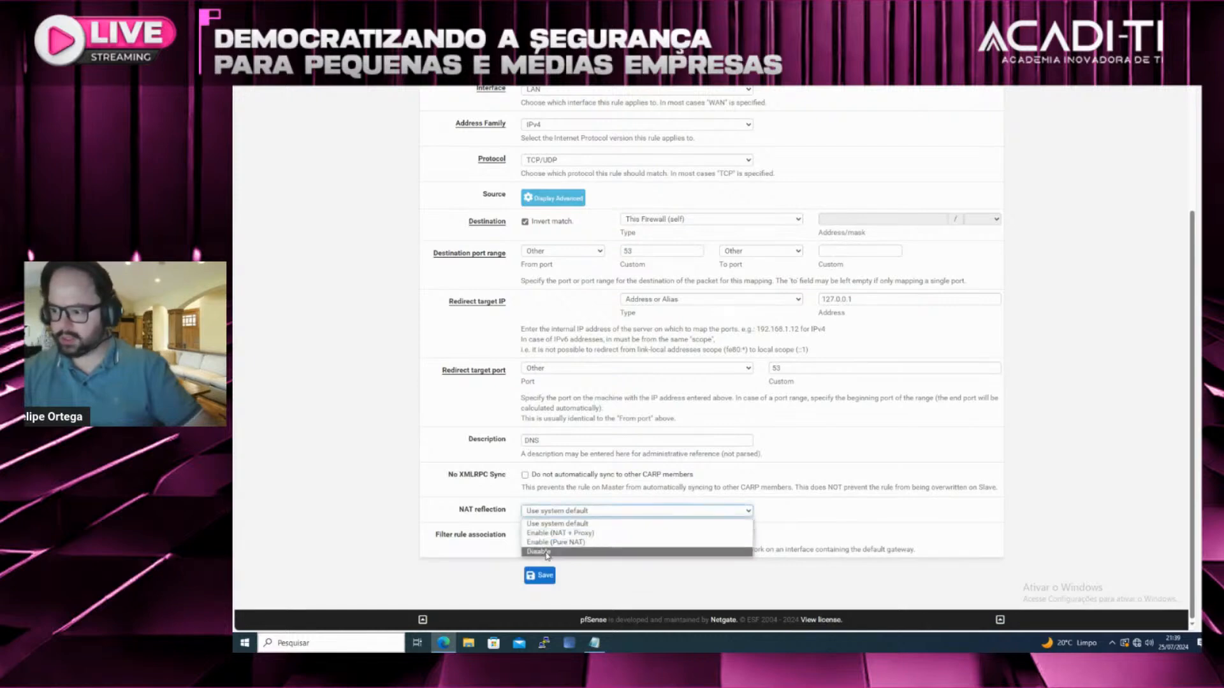
click(539, 551)
click(542, 579)
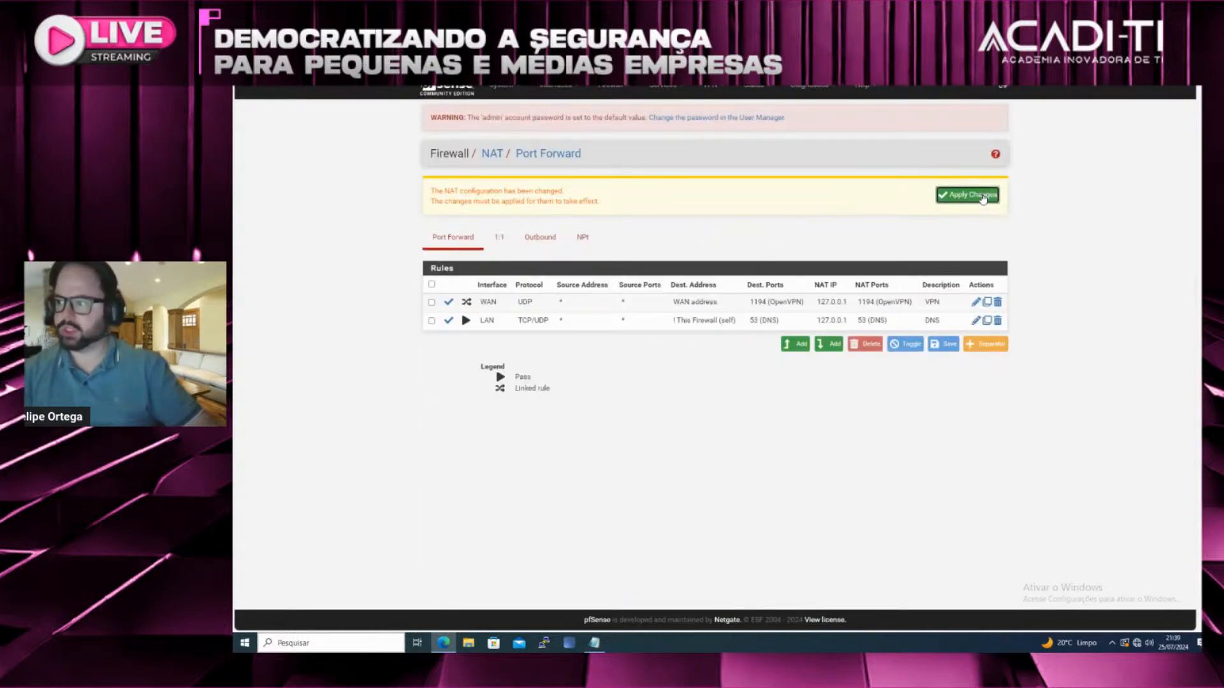
click(982, 199)
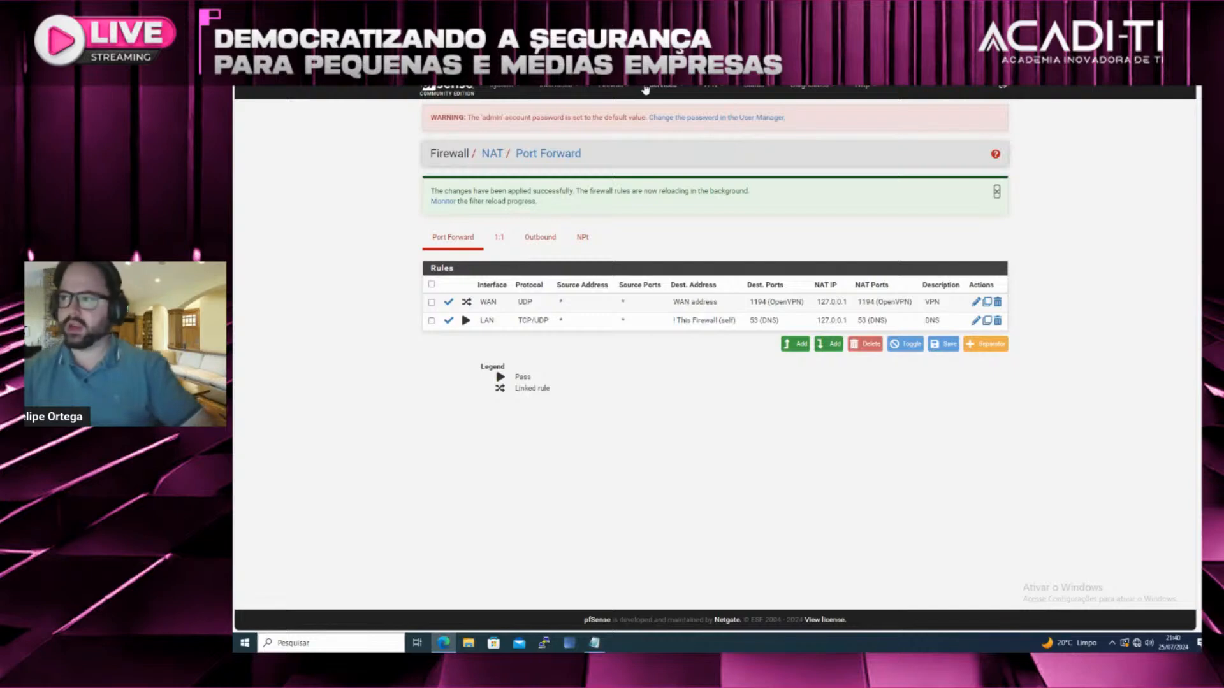
Create an empty Host(s) firewall alias with the name and description TI, and apply the alias changes
click(625, 94)
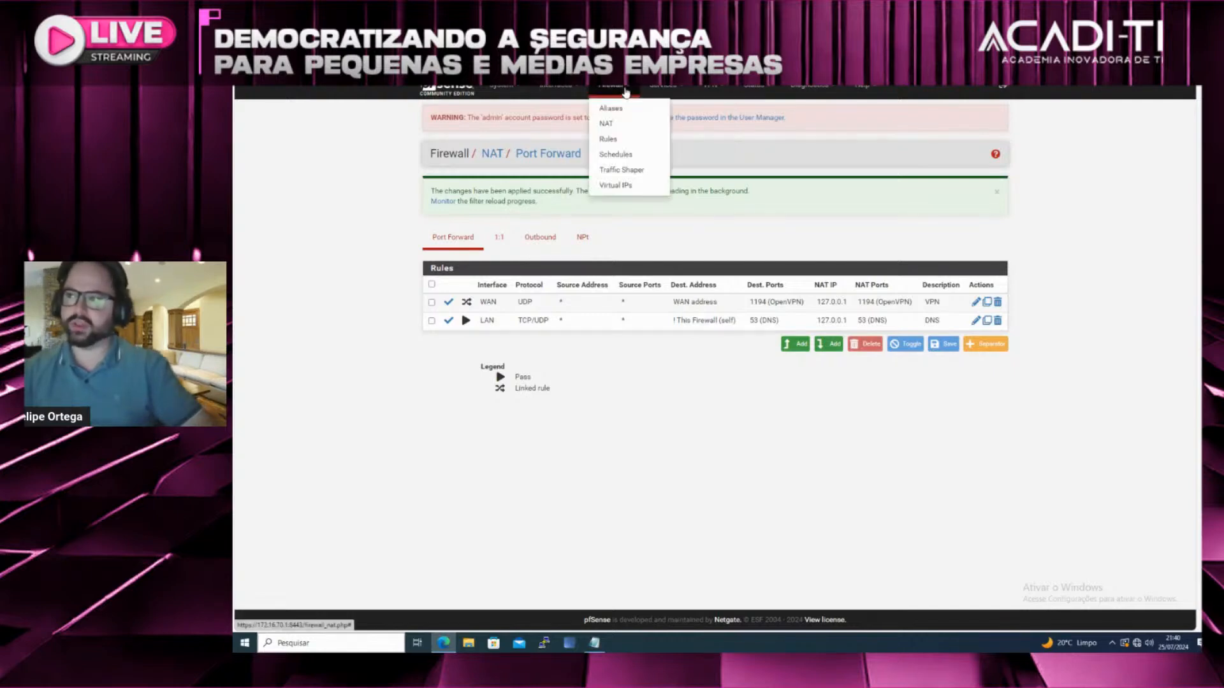
click(624, 107)
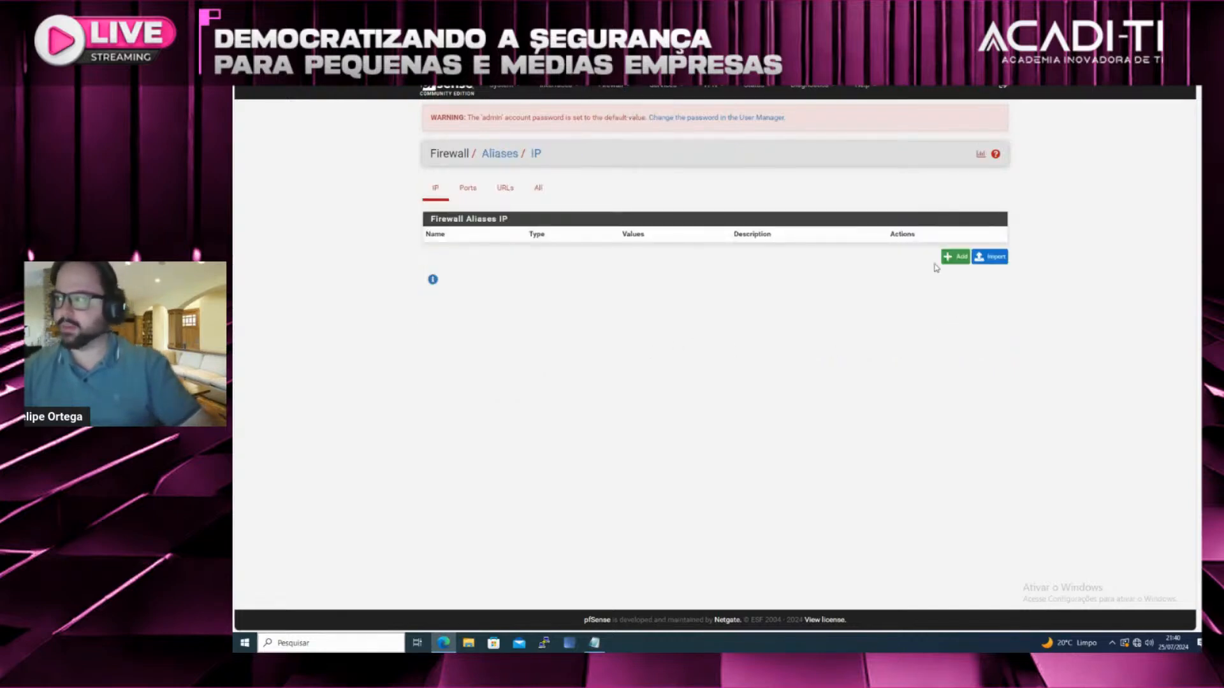
click(954, 256)
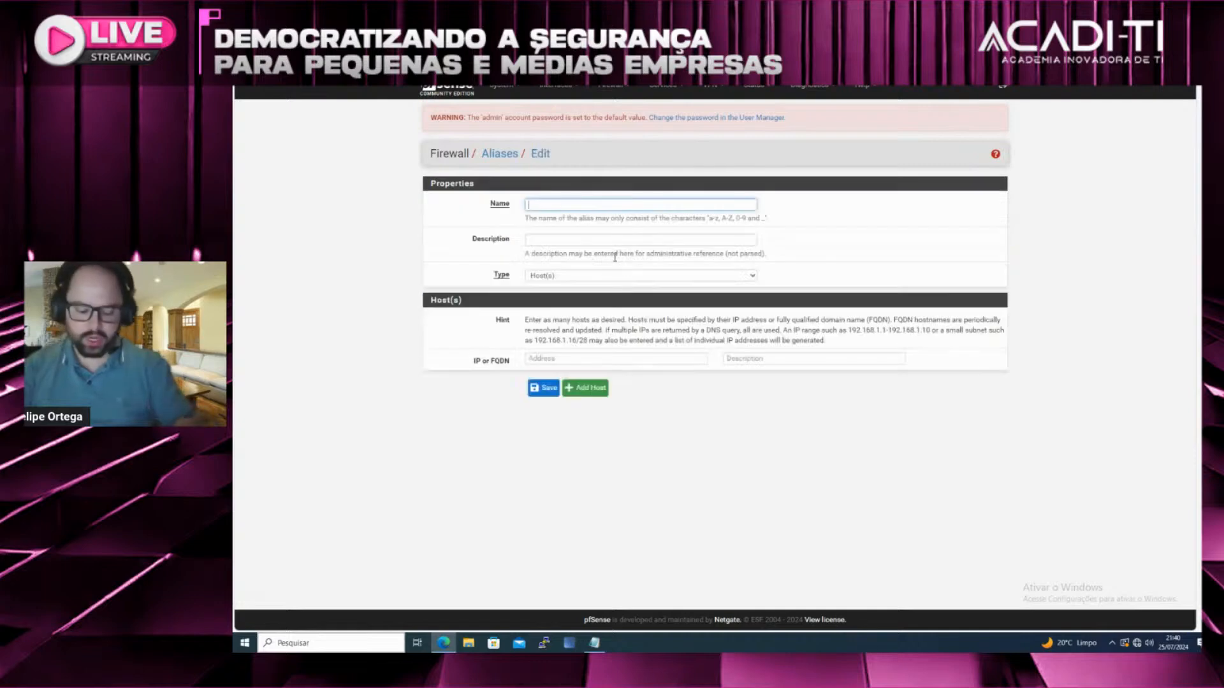
text(TI)
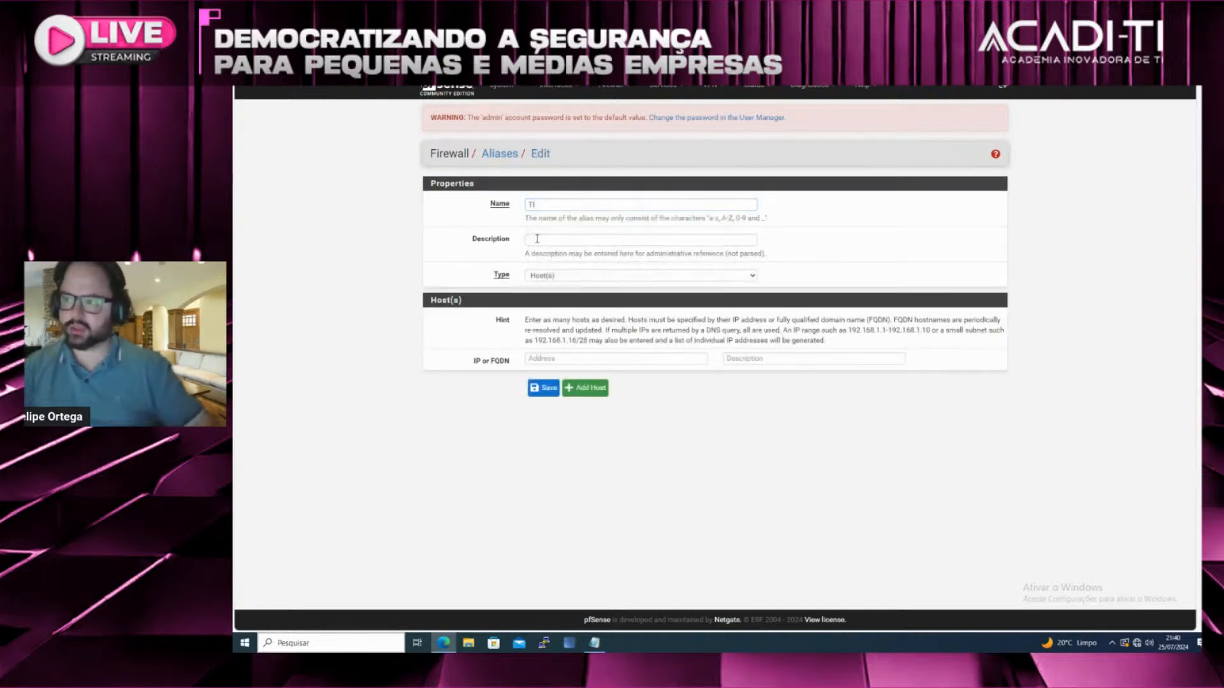
click(537, 239)
text(TI)
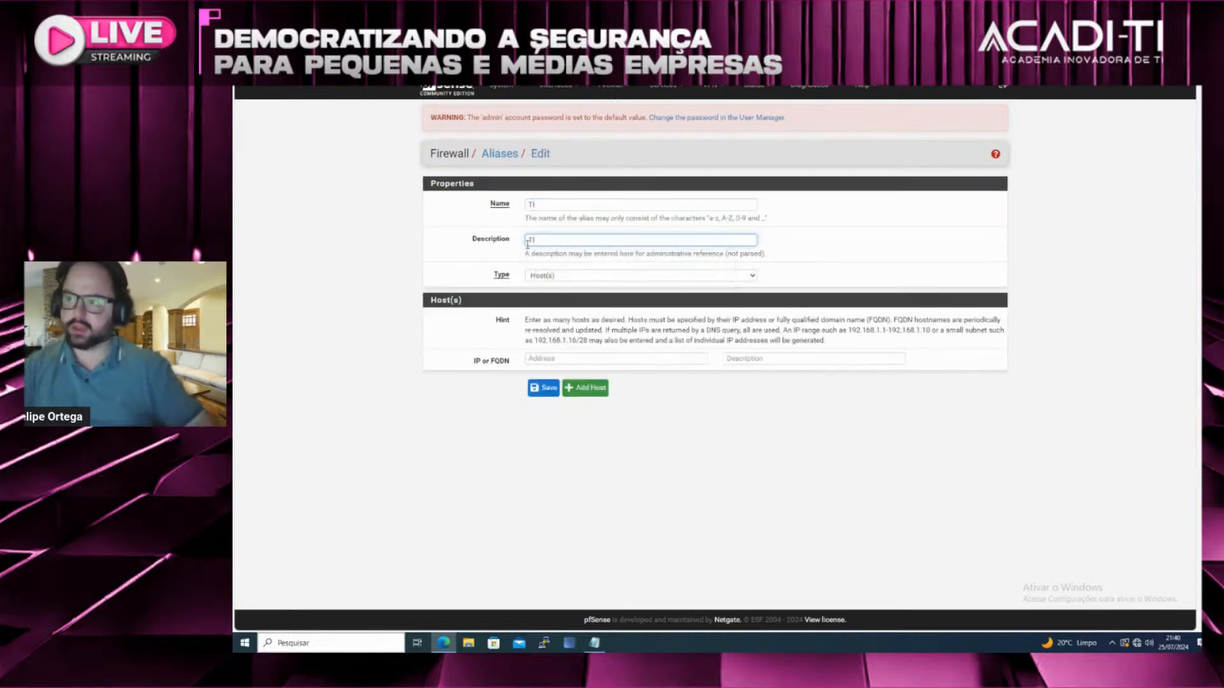
click(550, 390)
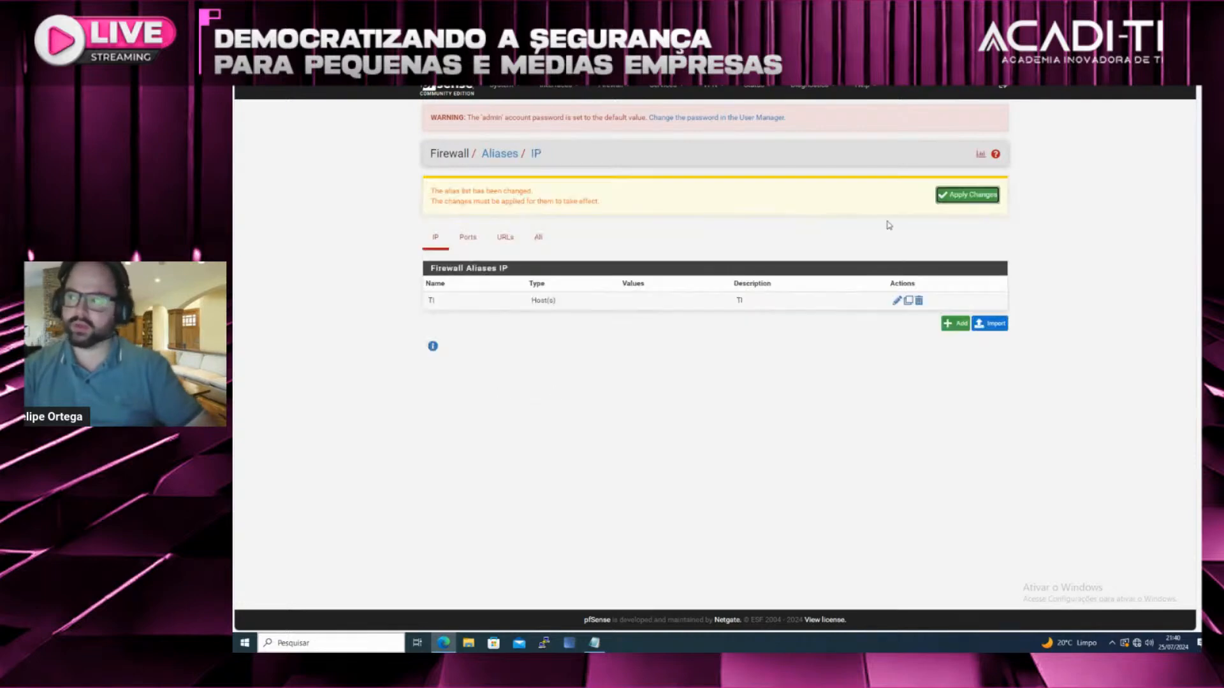
click(947, 198)
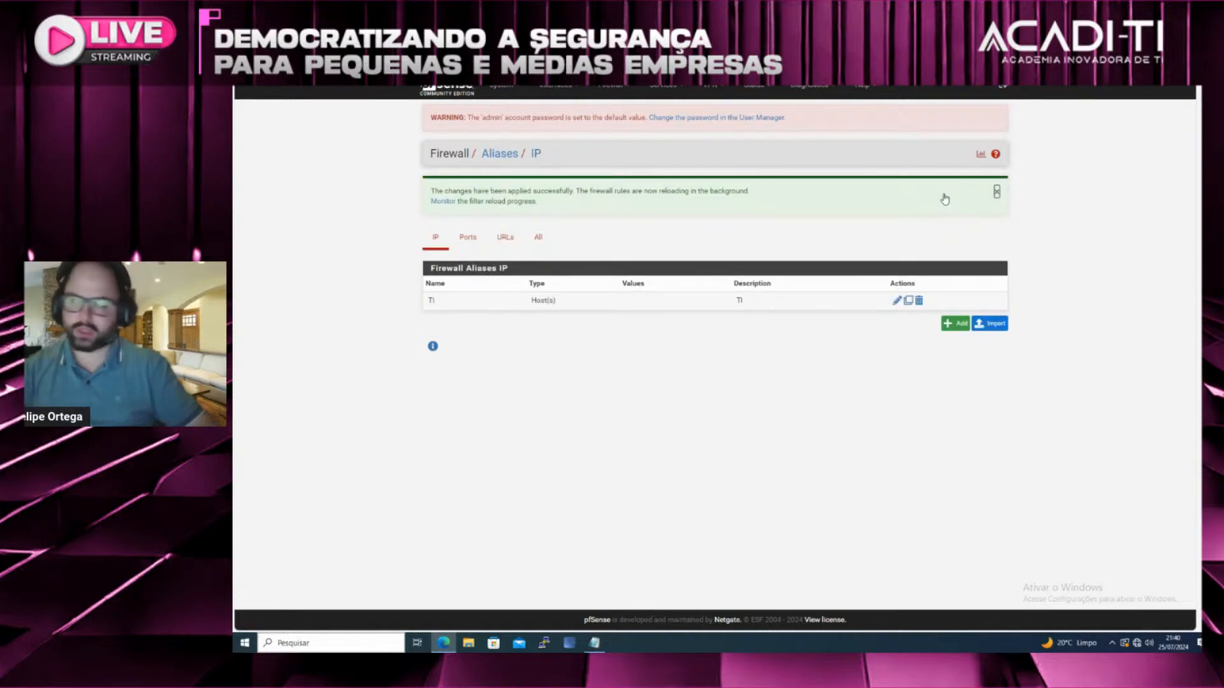
Open the firewall rules of the LAN interface
click(632, 94)
click(620, 143)
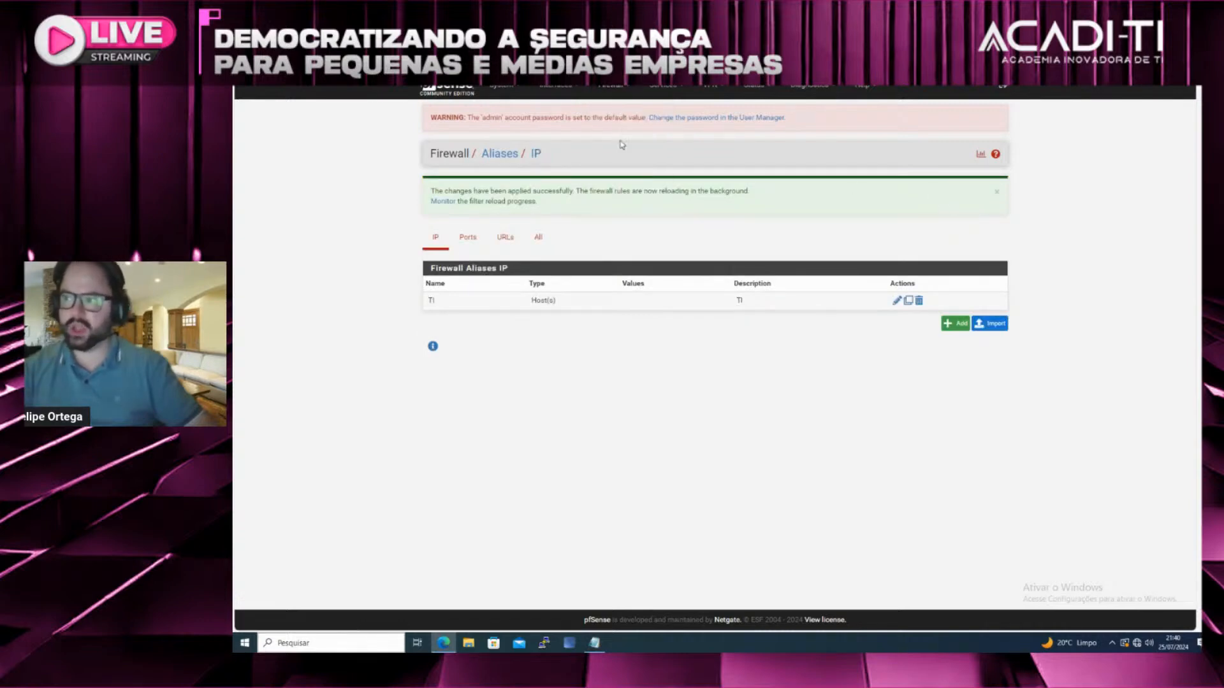
click(533, 190)
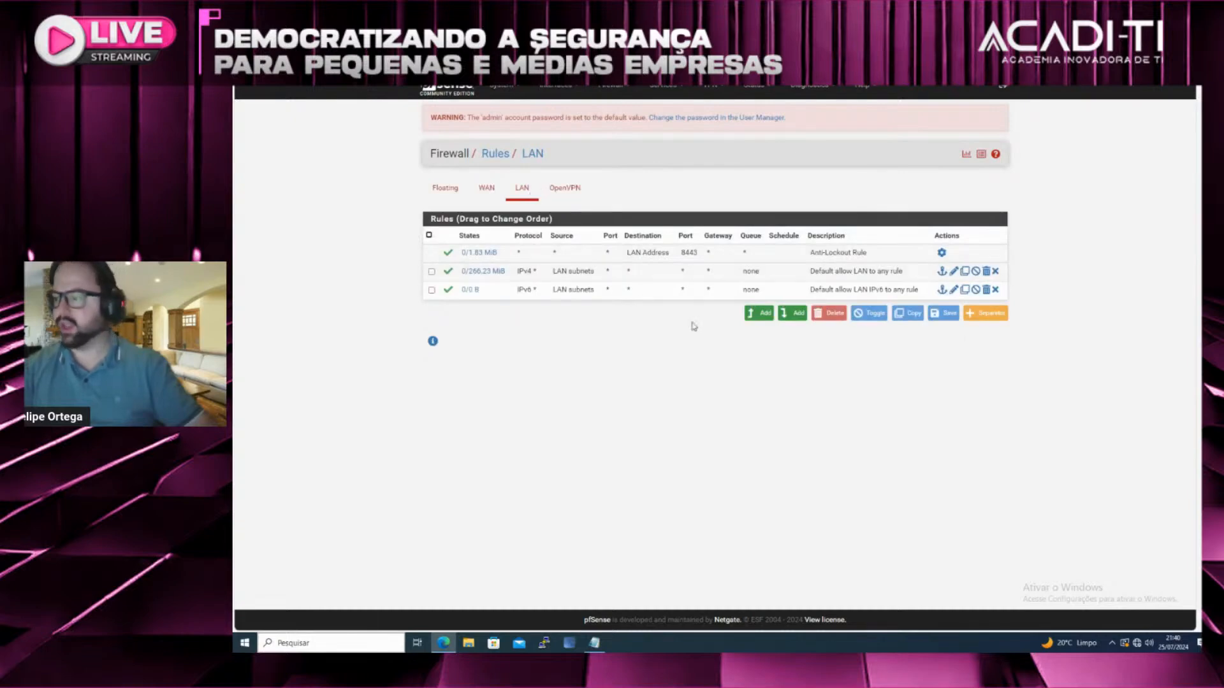
Add a LAN pass rule at the top of the list for any protocol, from LAN subnets to This Firewall (self)
click(758, 313)
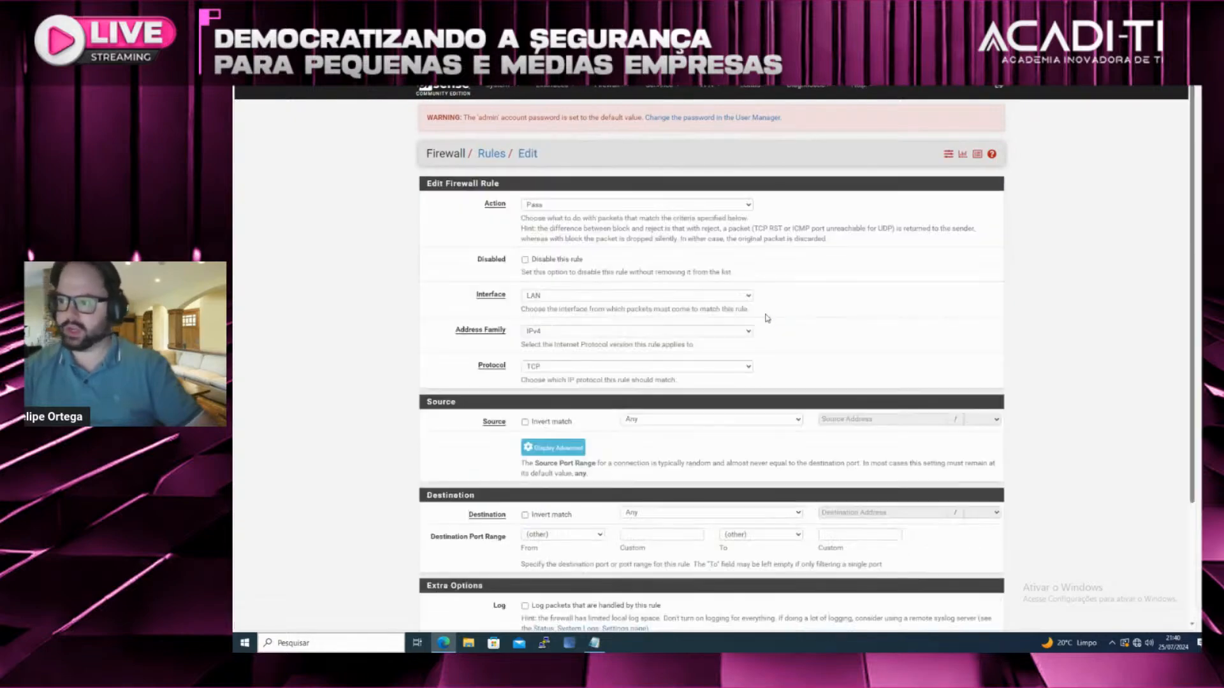
click(567, 367)
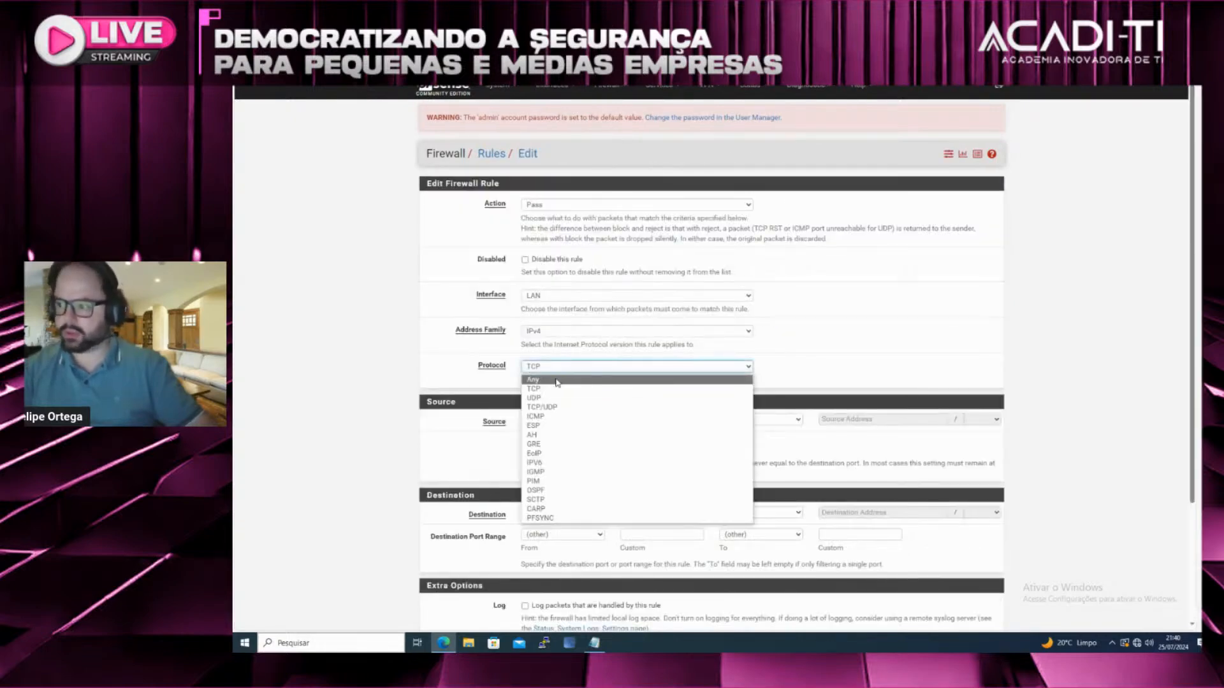
click(559, 382)
click(639, 420)
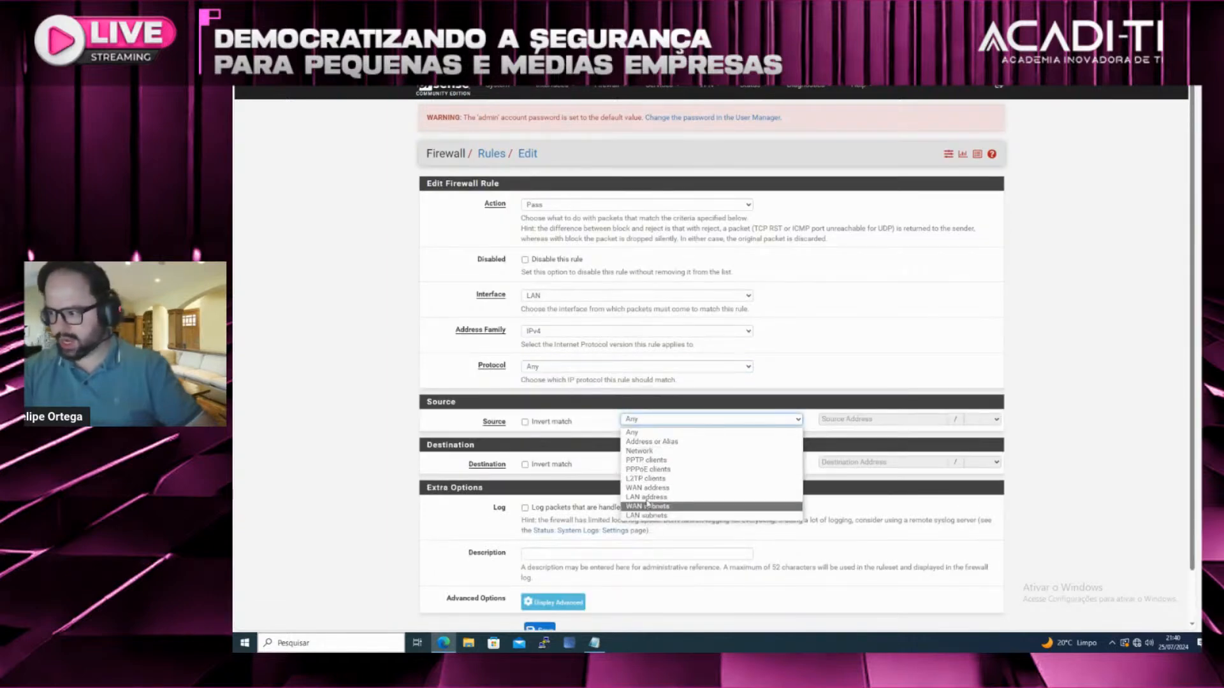
click(644, 516)
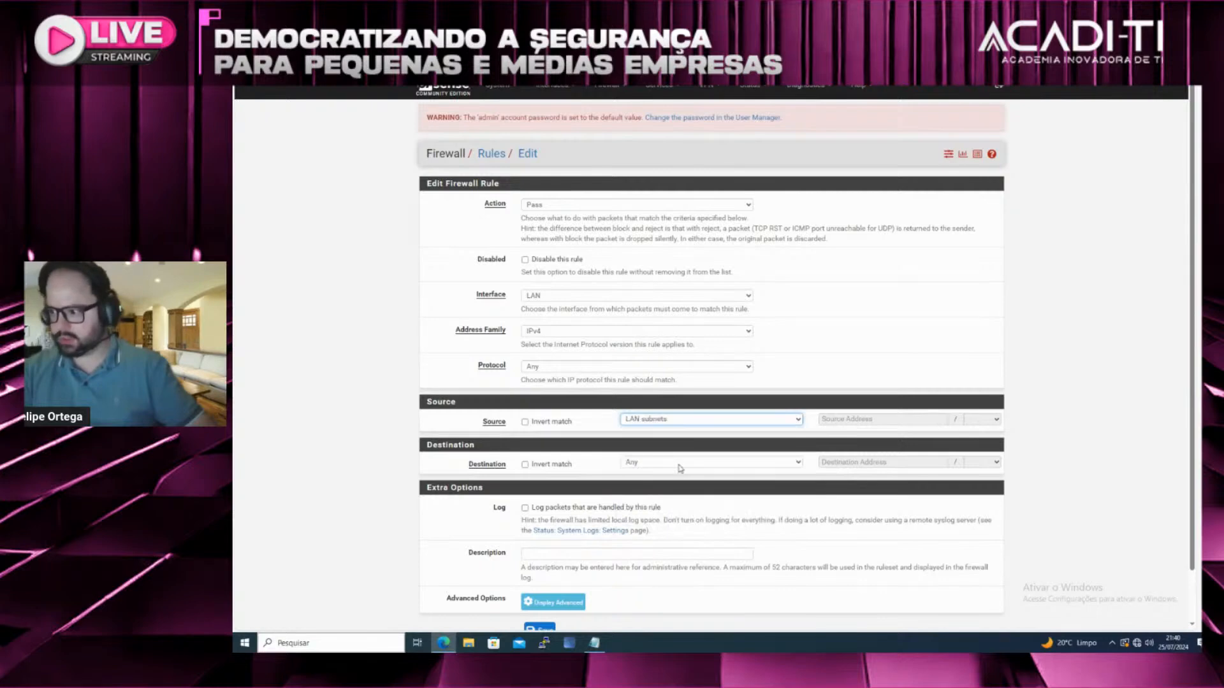
click(680, 468)
click(667, 501)
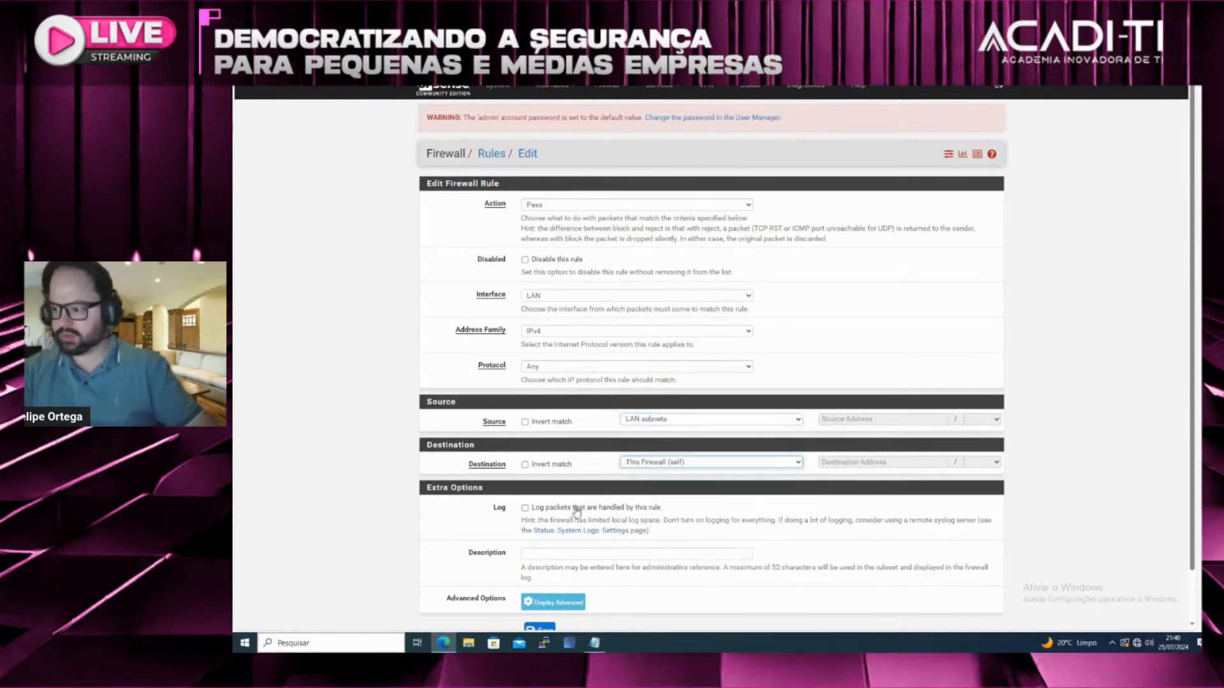
Enable packet logging, describe the rule as Firewall, then save it and apply the changes
click(547, 552)
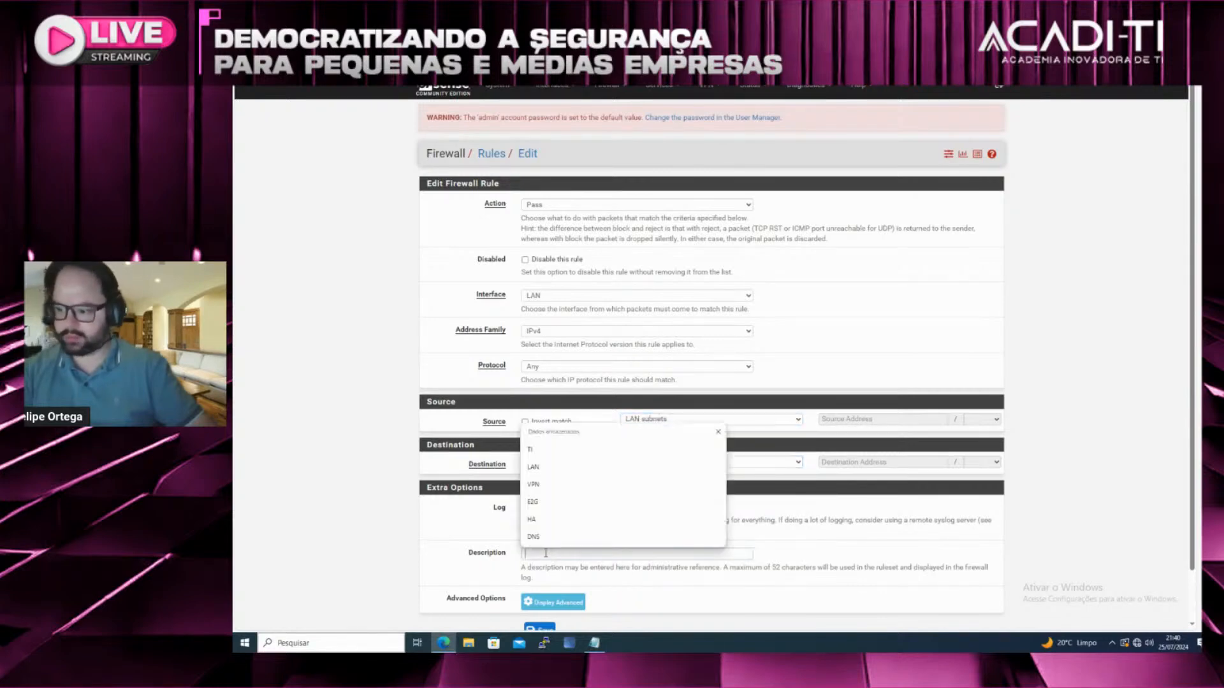
text(Firewal)
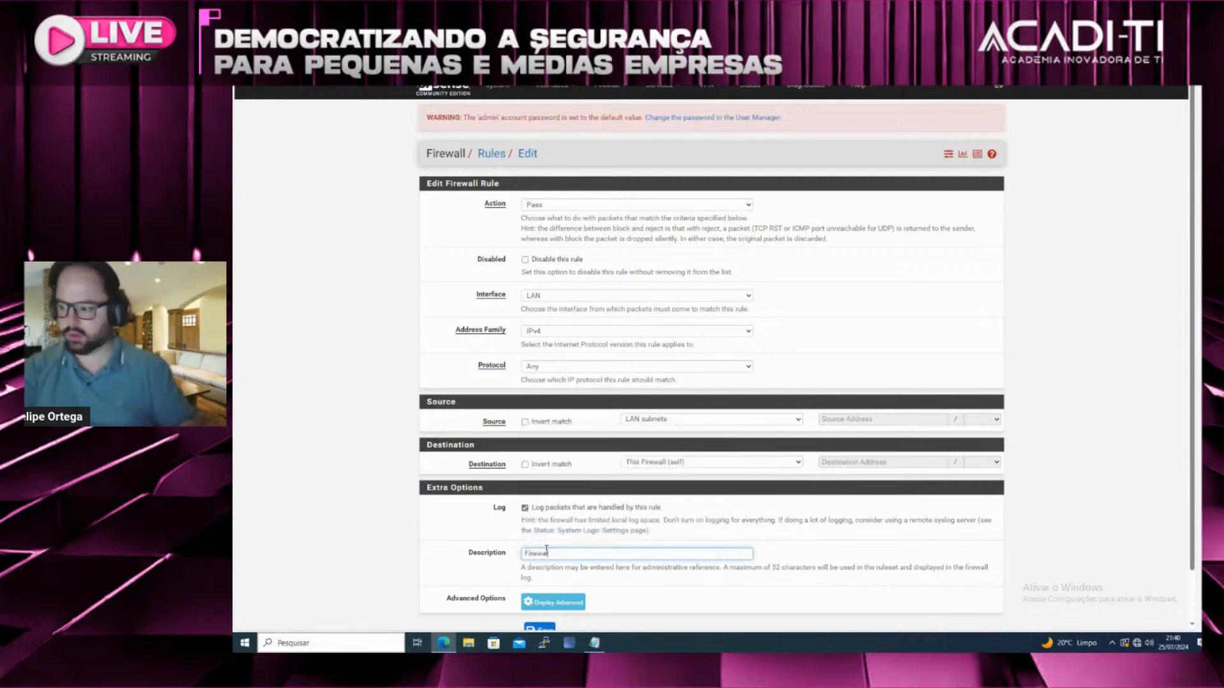
text(l)
scroll(547, 561, down, 2)
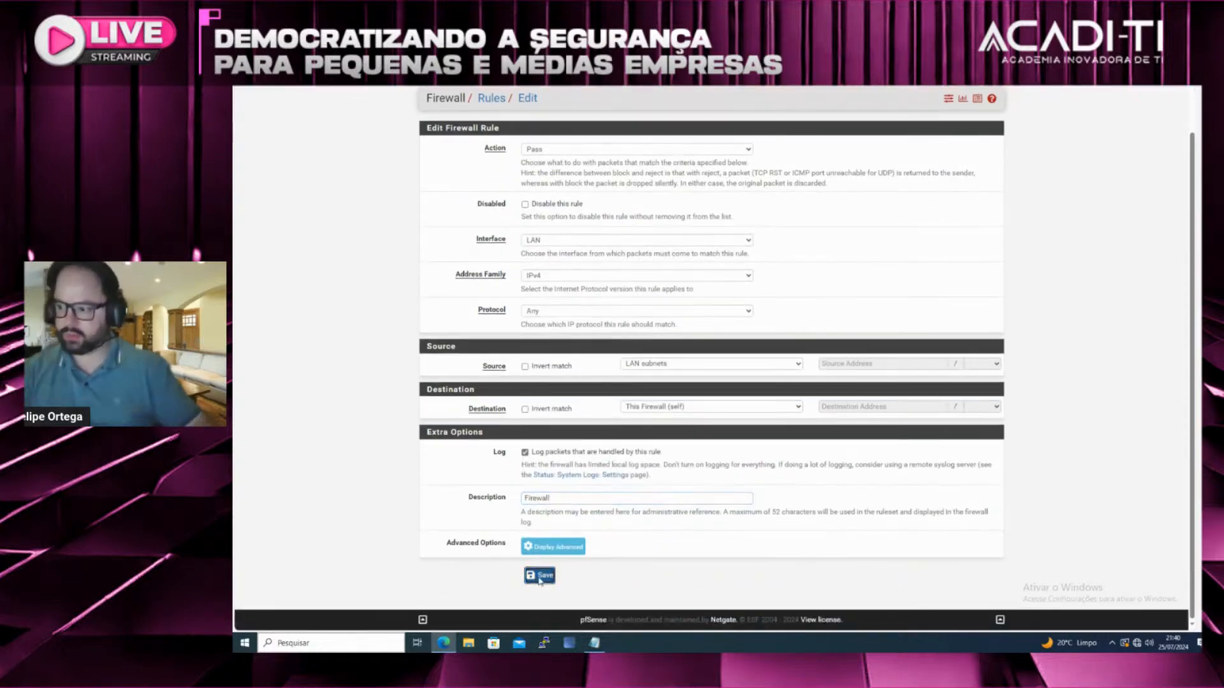
click(539, 577)
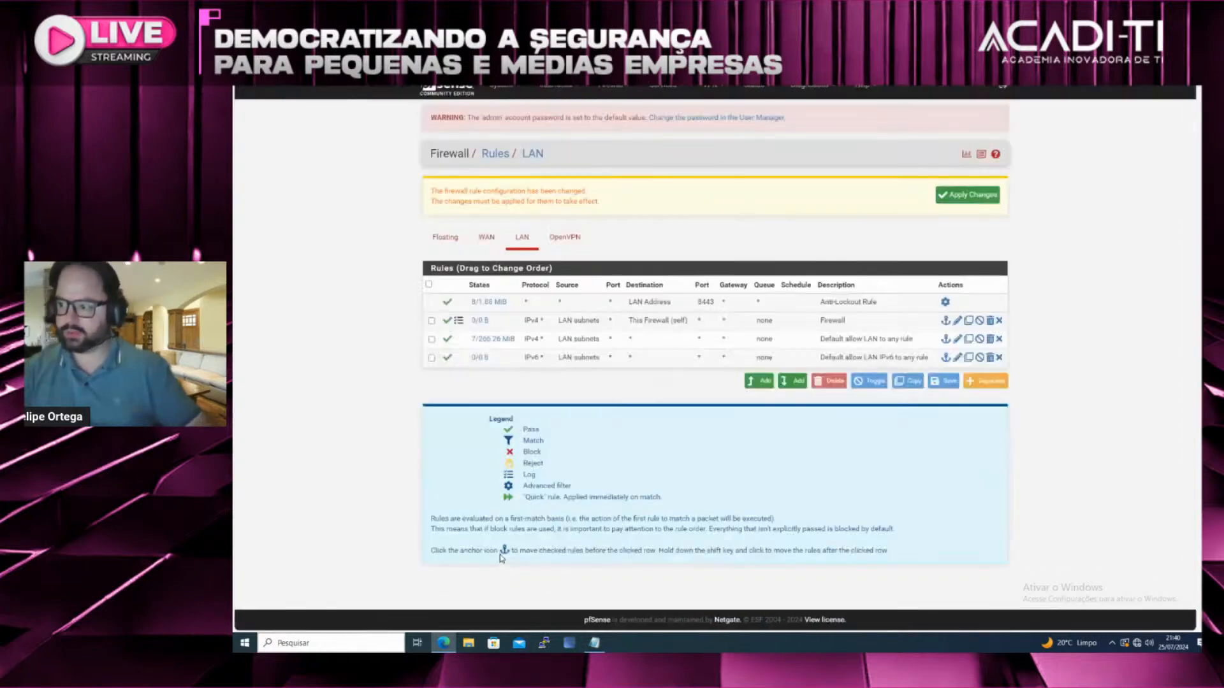
click(961, 200)
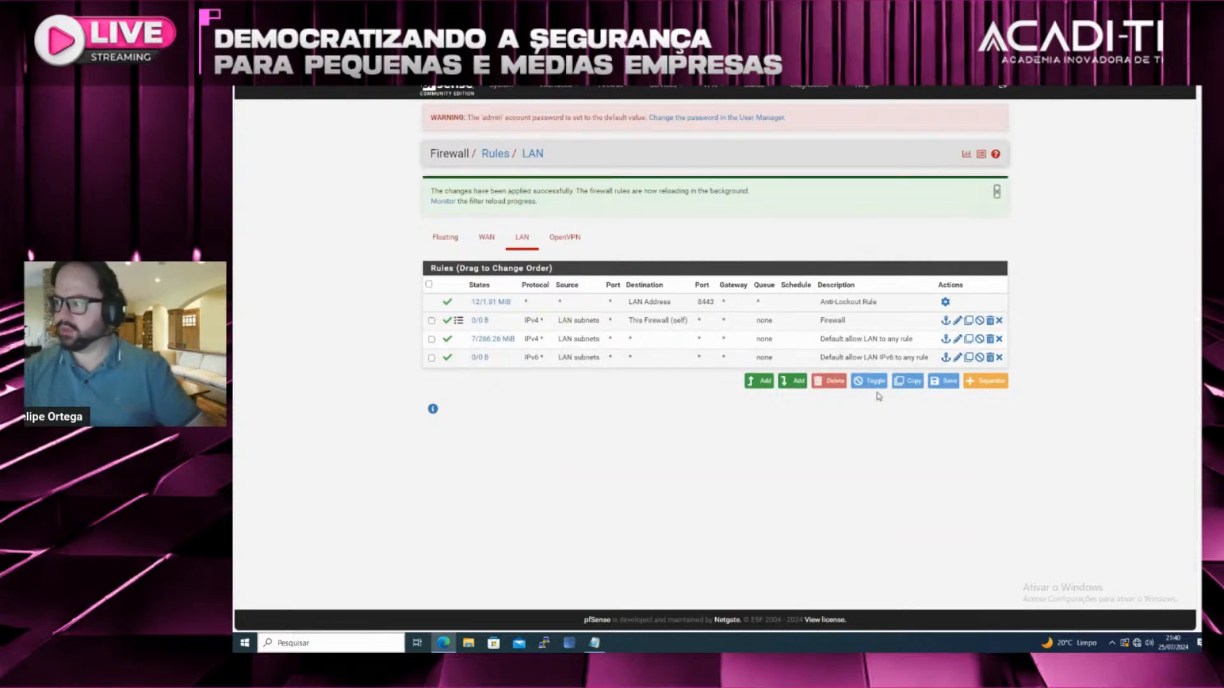
Add another LAN pass rule at the end of the list for any protocol, with the TI alias as source
click(792, 381)
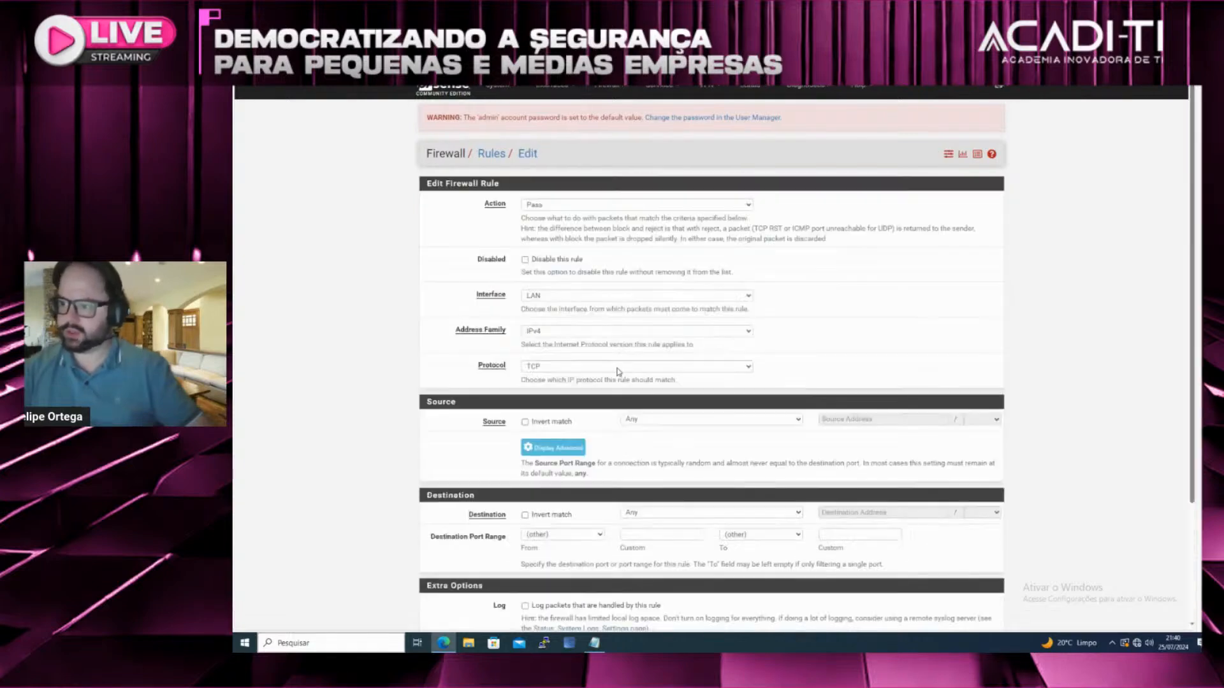
click(576, 372)
click(576, 383)
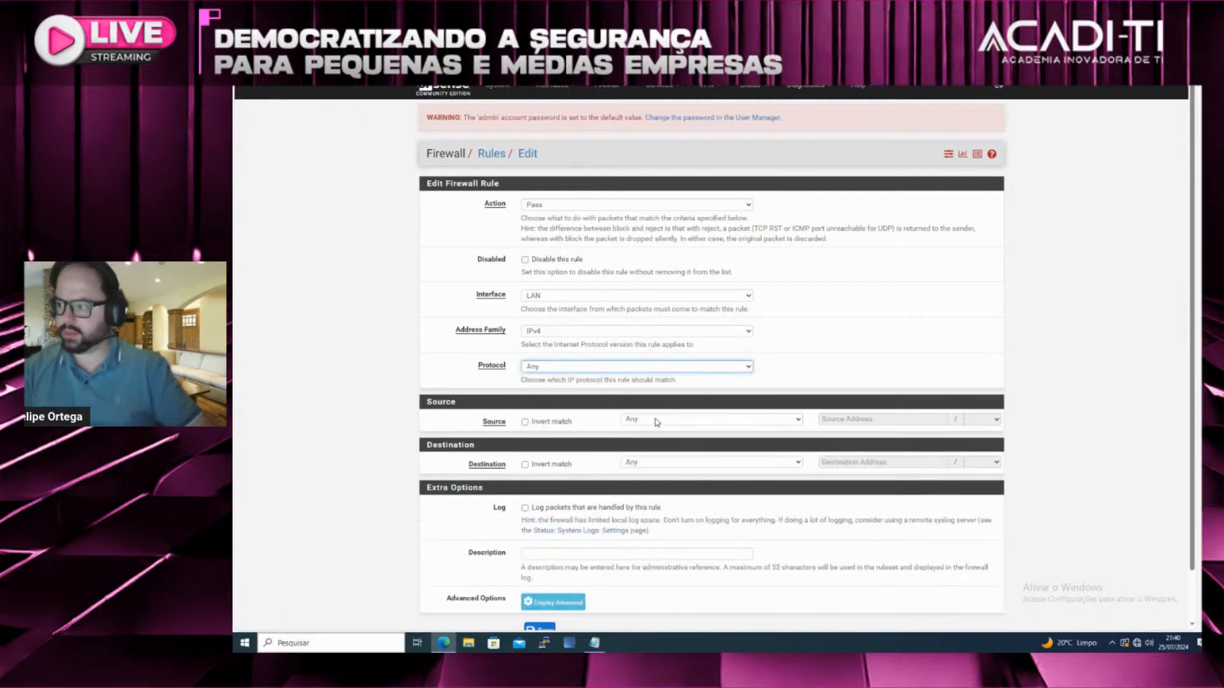
click(657, 421)
click(660, 440)
click(835, 422)
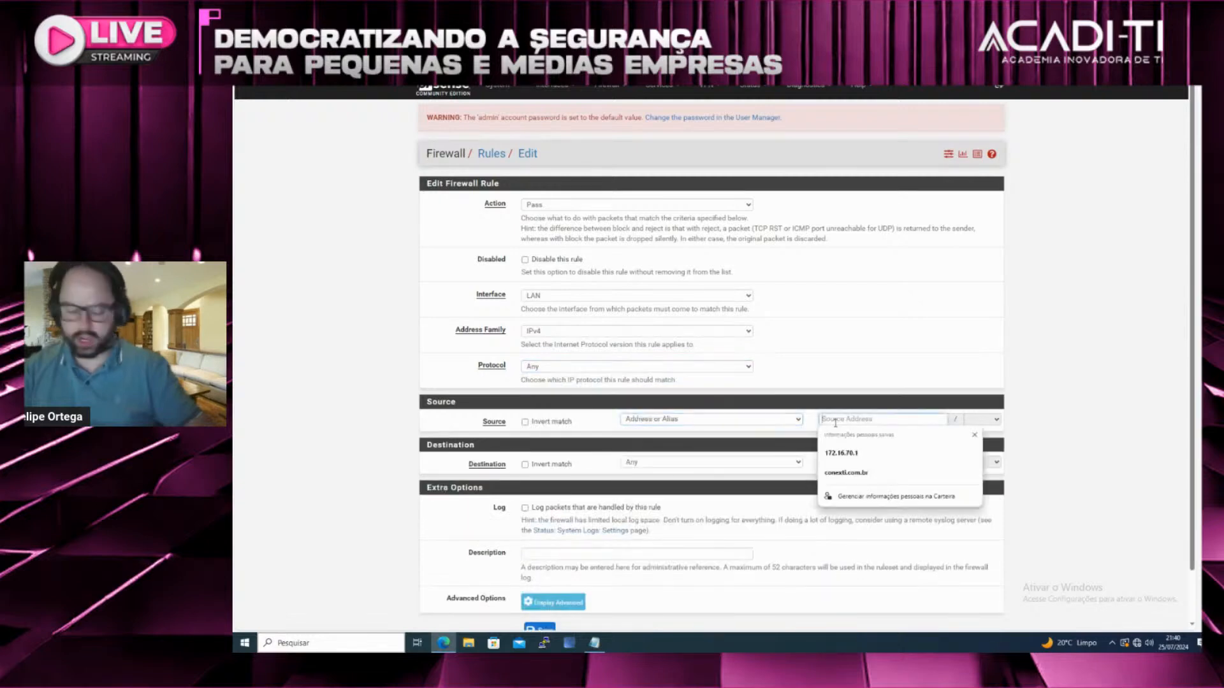
text(TI)
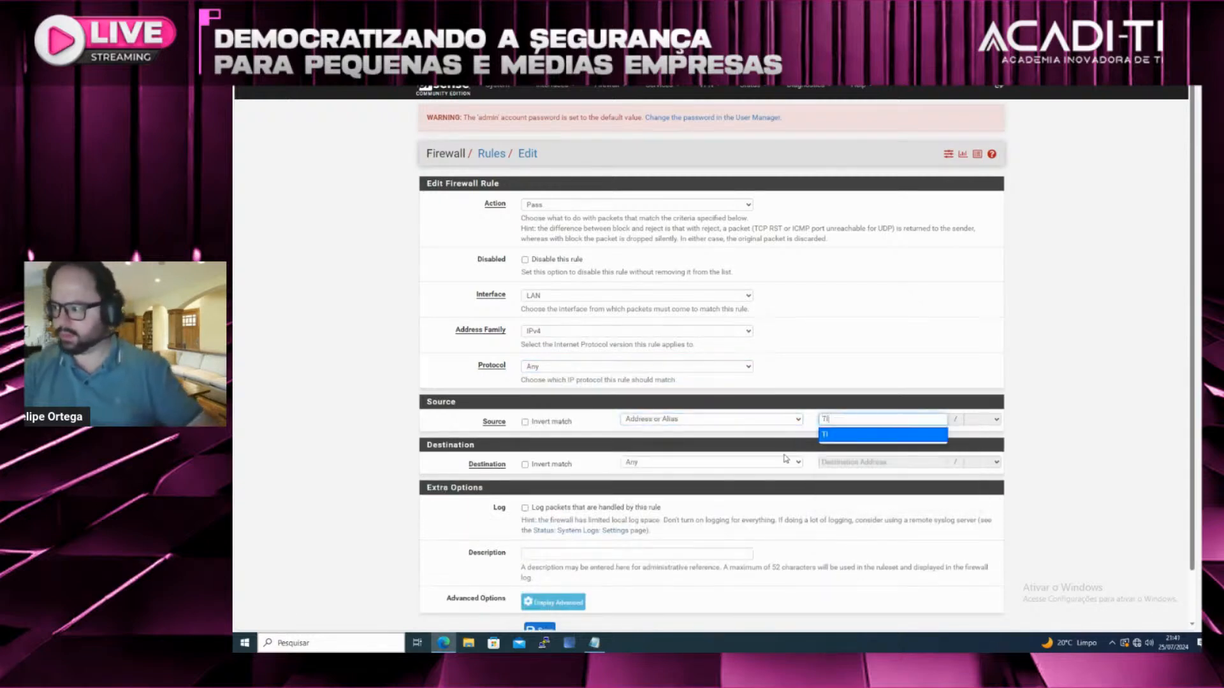
click(824, 440)
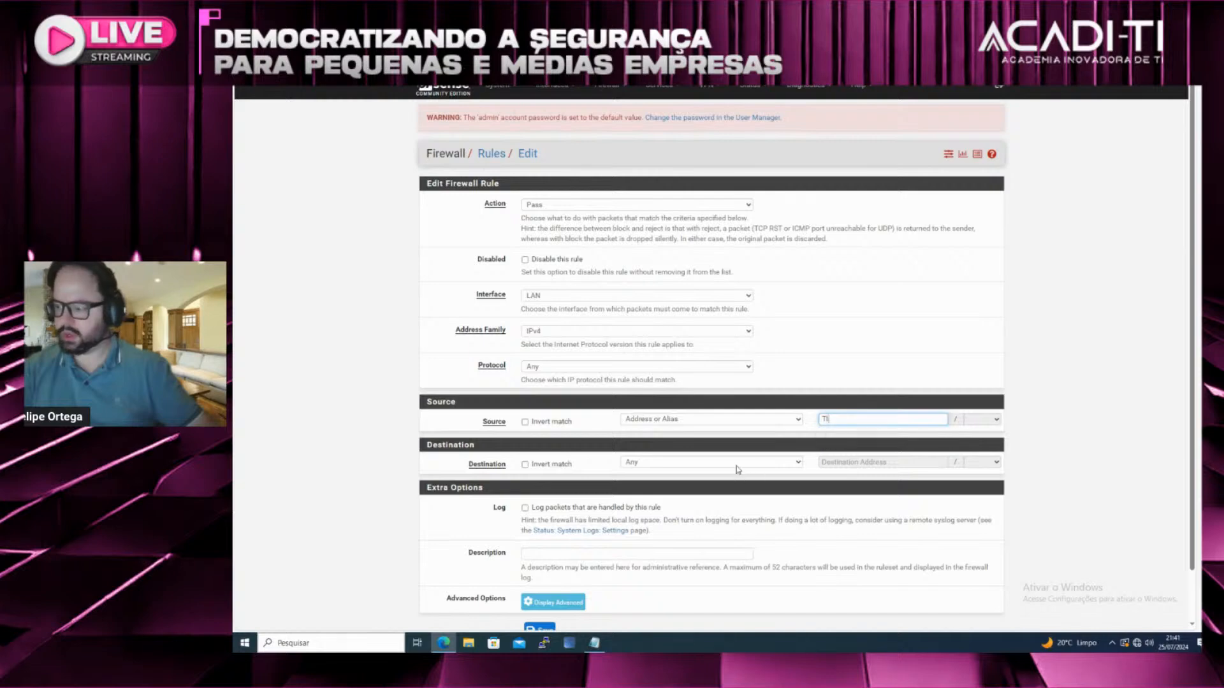
Enable packet logging, describe the rule as Grupo TI Acesso Liberado, and save it
click(543, 508)
click(543, 554)
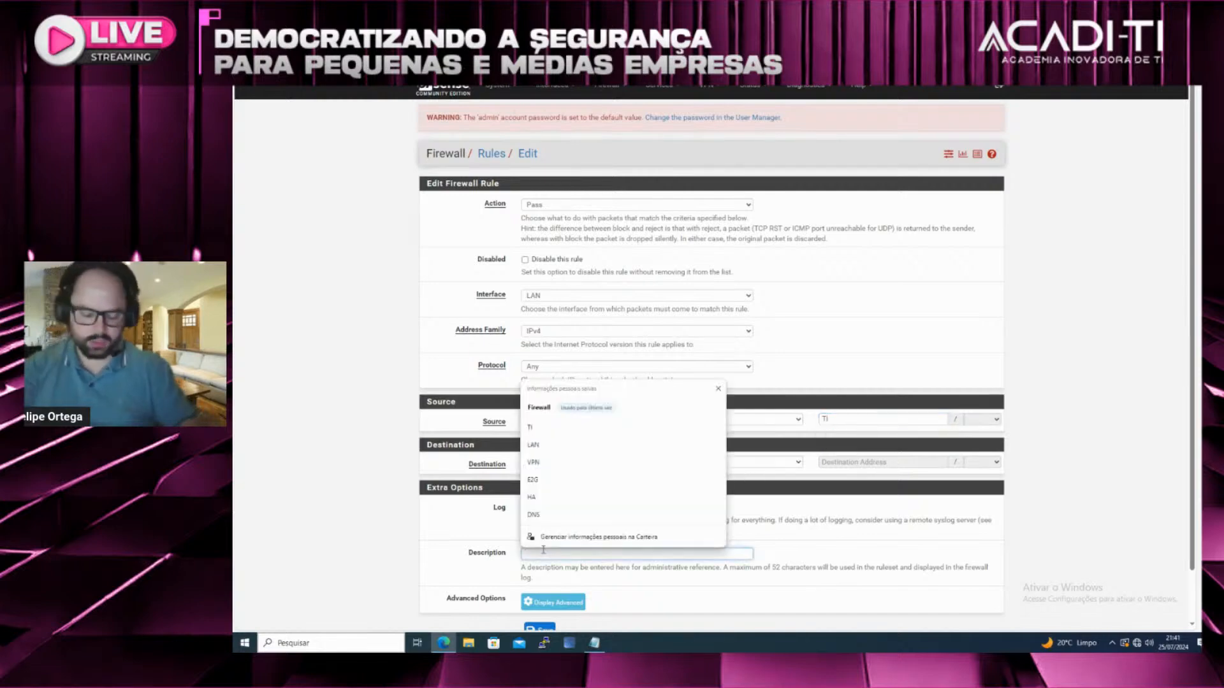
text(Gru)
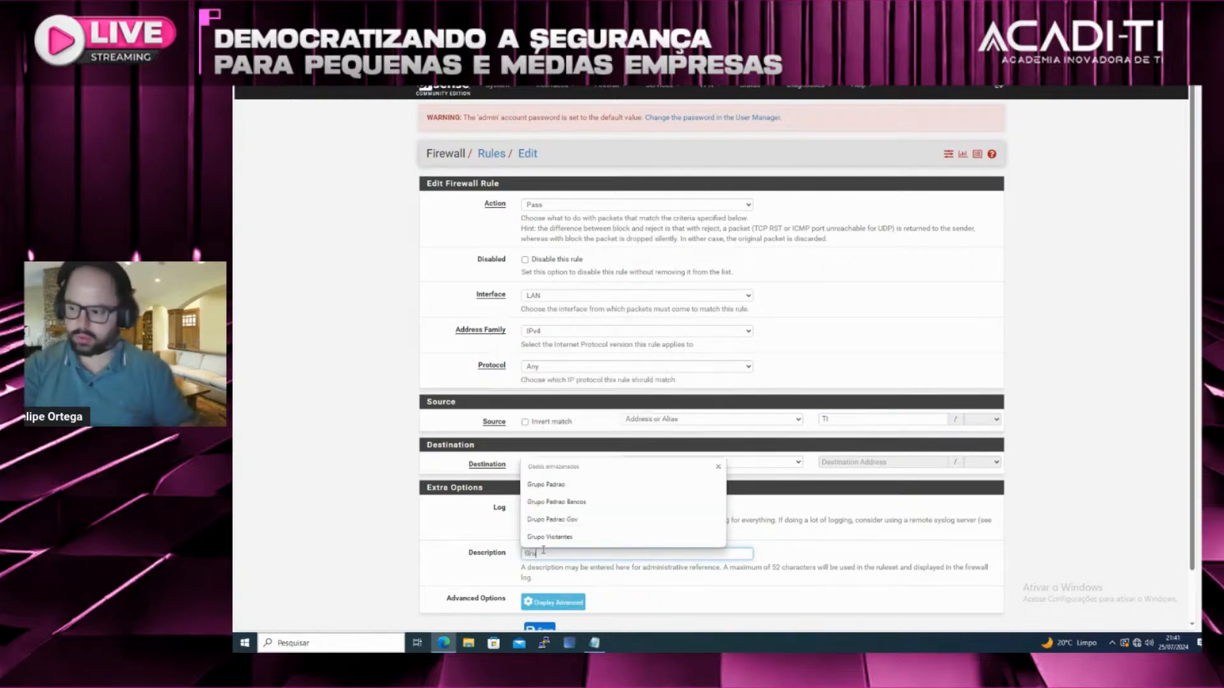
text(po TI Acesso Li)
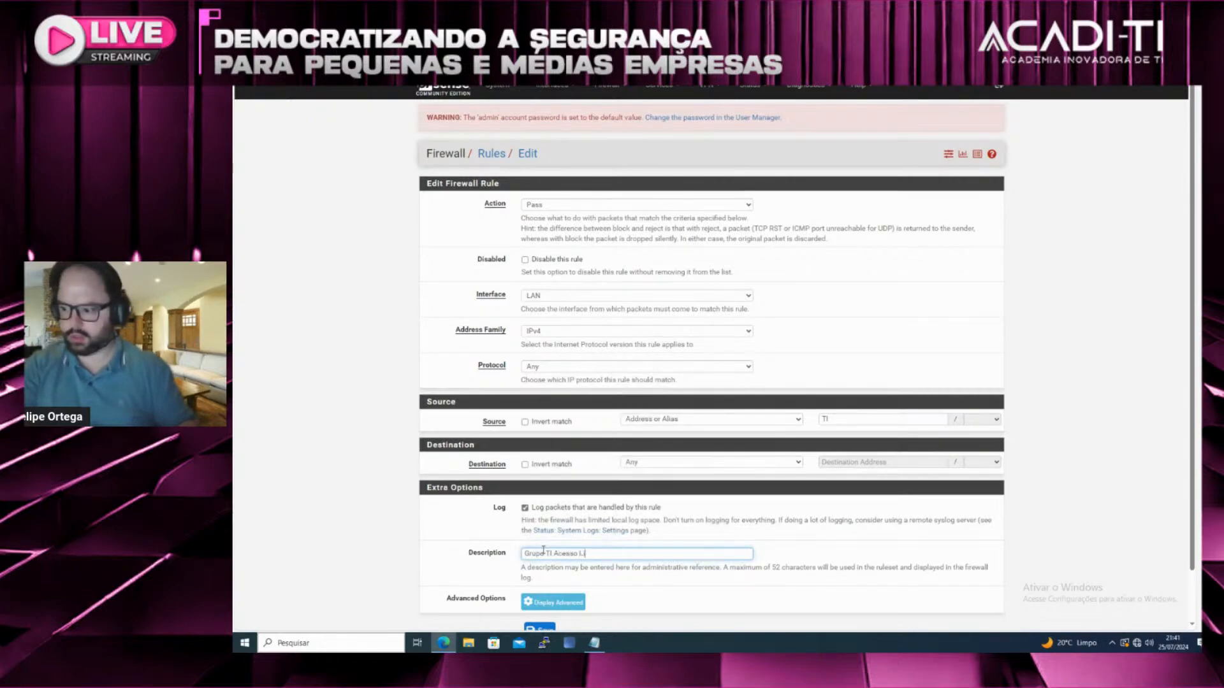
text(berado)
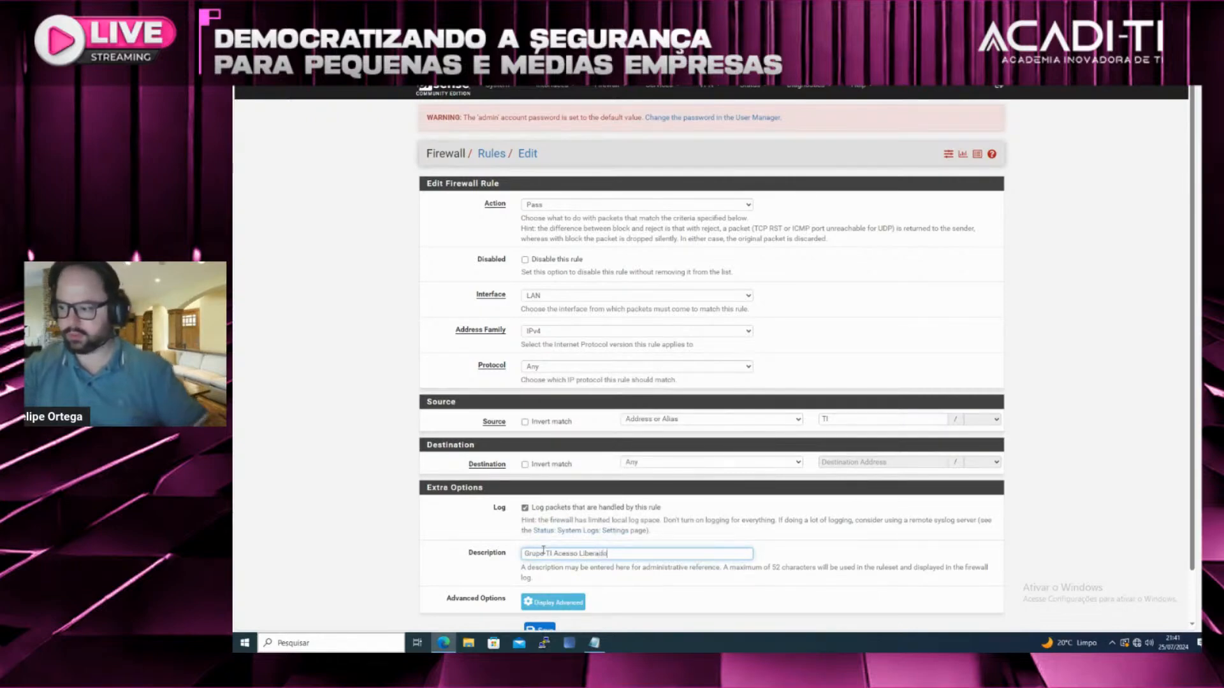
scroll(534, 573, down, 2)
click(534, 583)
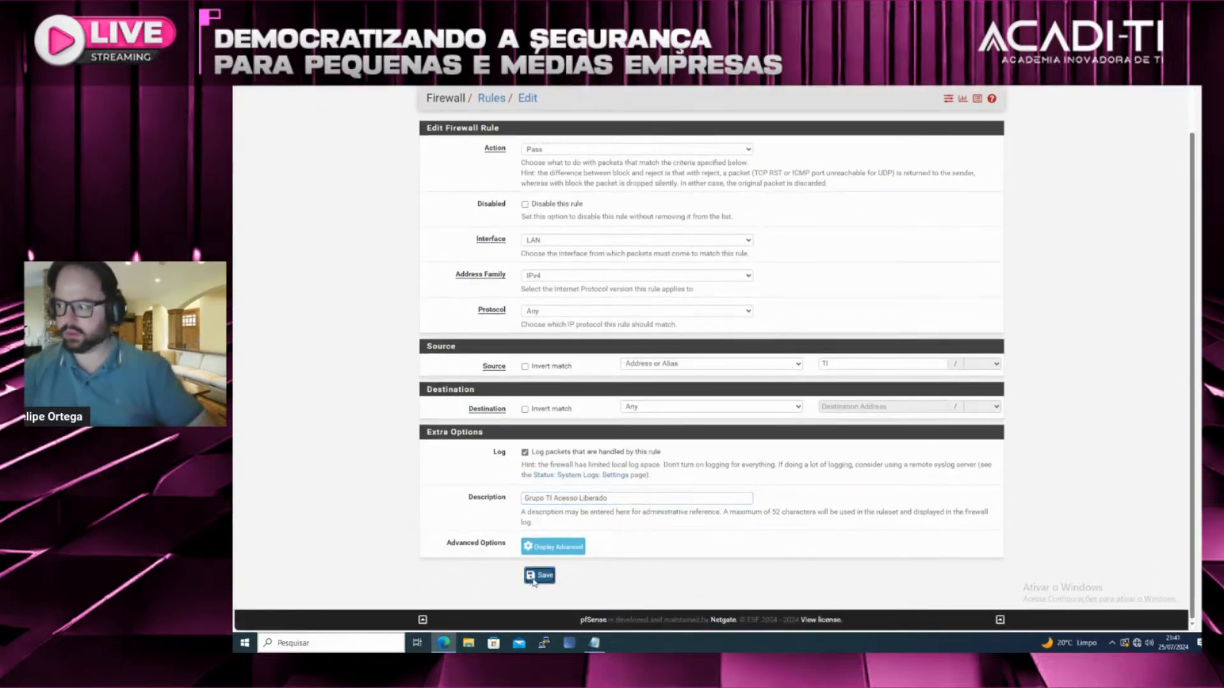
Move the Grupo TI Acesso Liberado rule directly below the Firewall rule, then save the order and apply the changes
drag(603, 379, 604, 338)
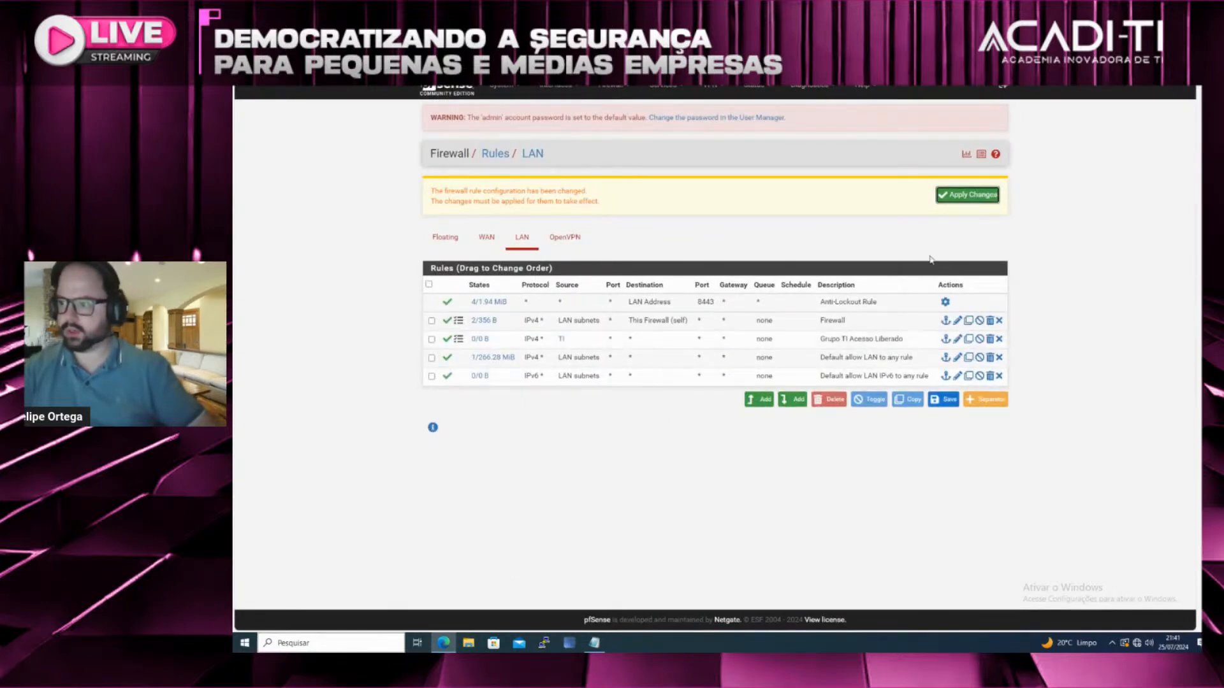
click(942, 400)
click(952, 198)
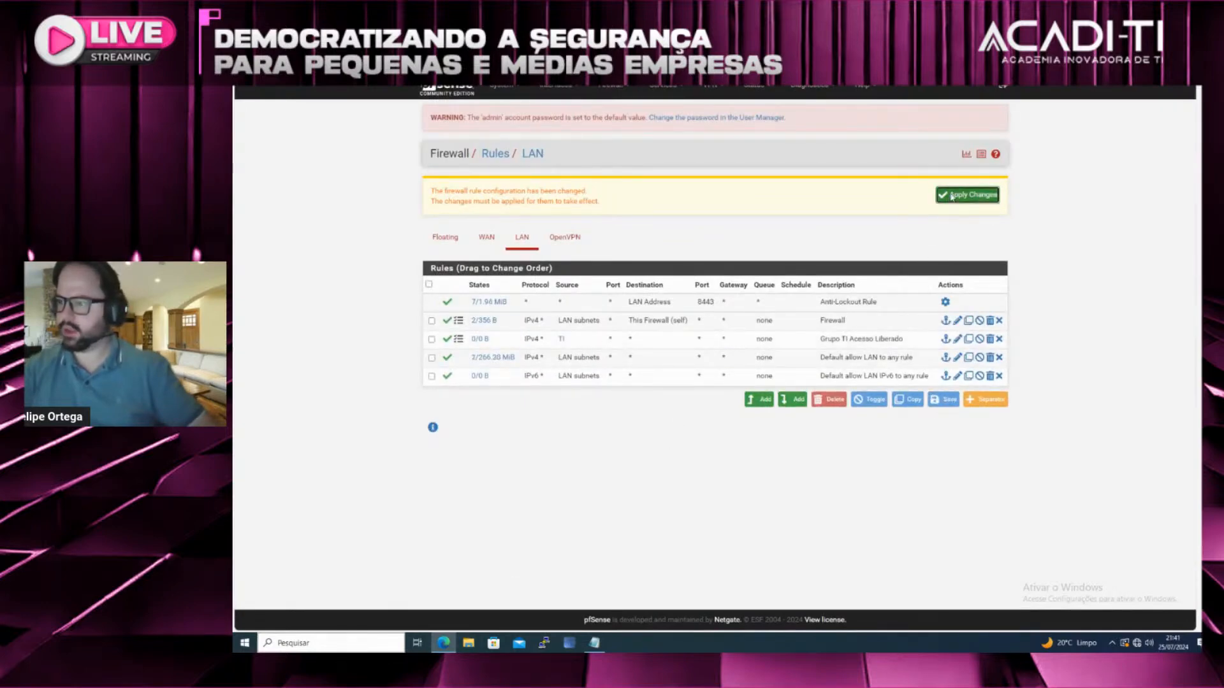
Disable the default allow LAN rules for IPv4 and IPv6, and apply the changes
click(446, 358)
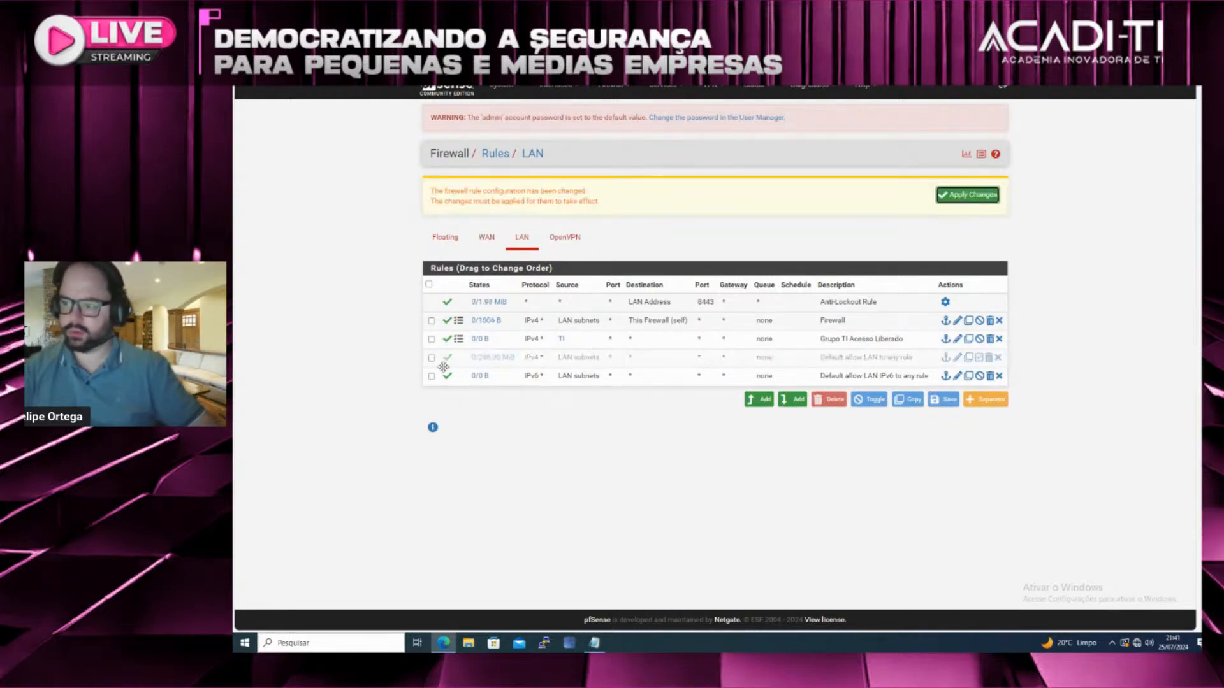
click(447, 376)
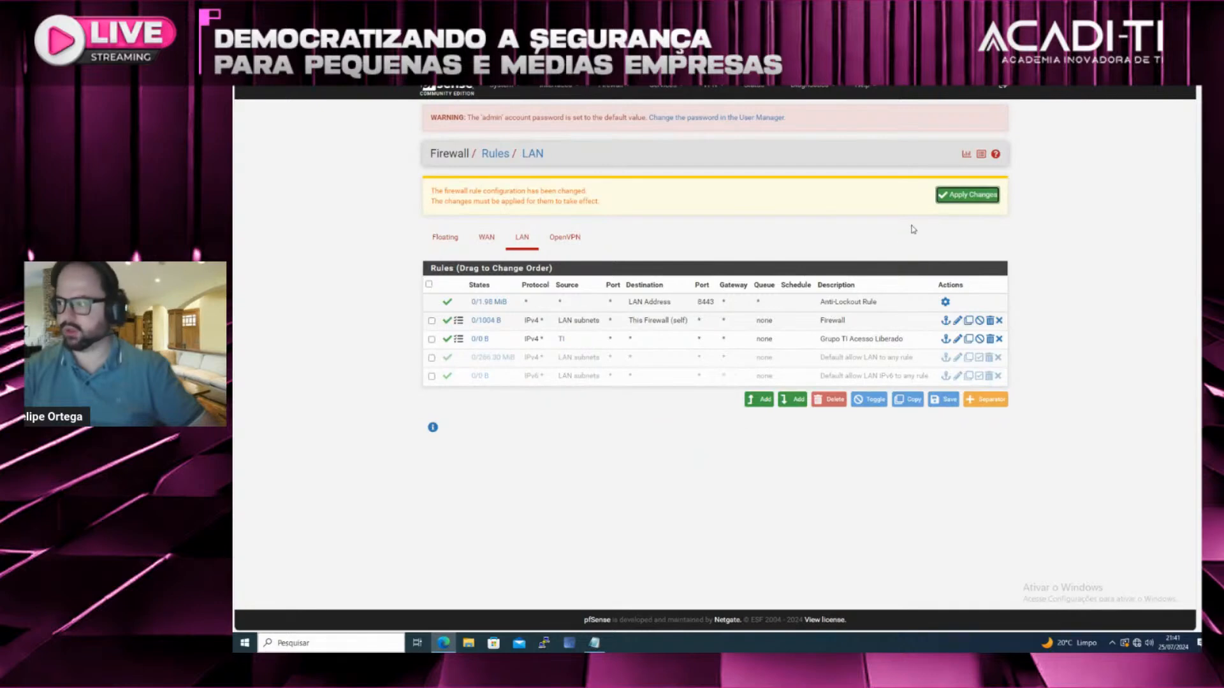
click(958, 201)
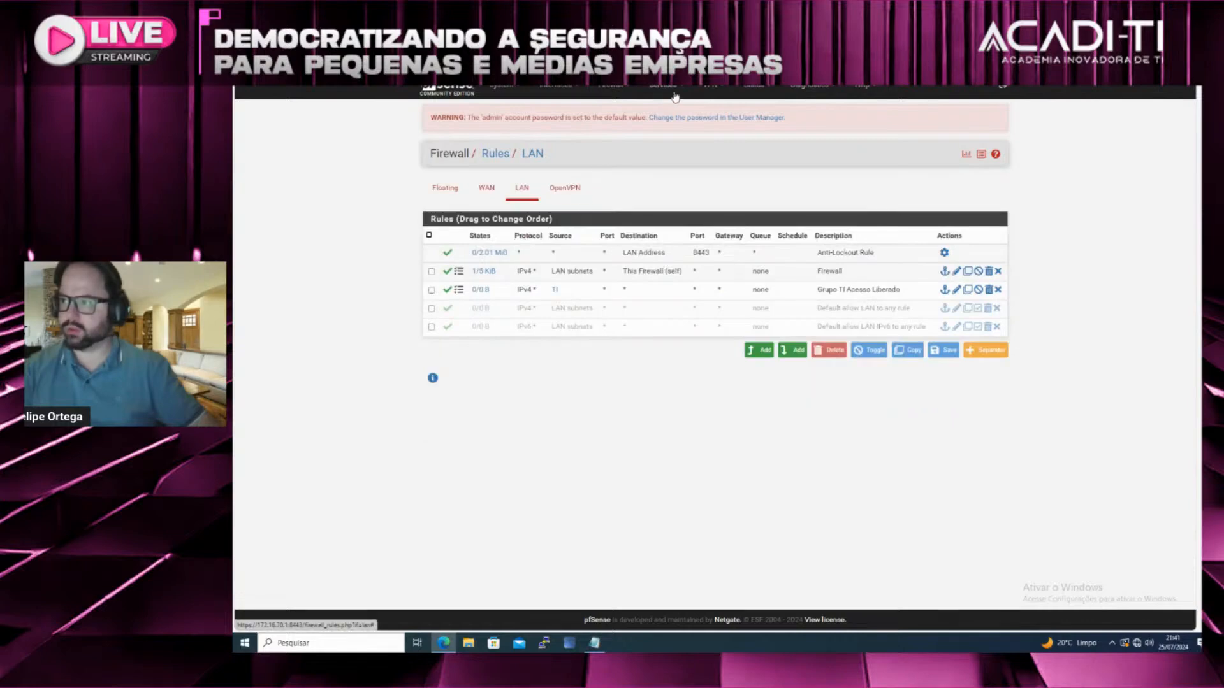
Disconnect the logged-in TI group user from the UserAuth active sessions
click(666, 86)
click(684, 402)
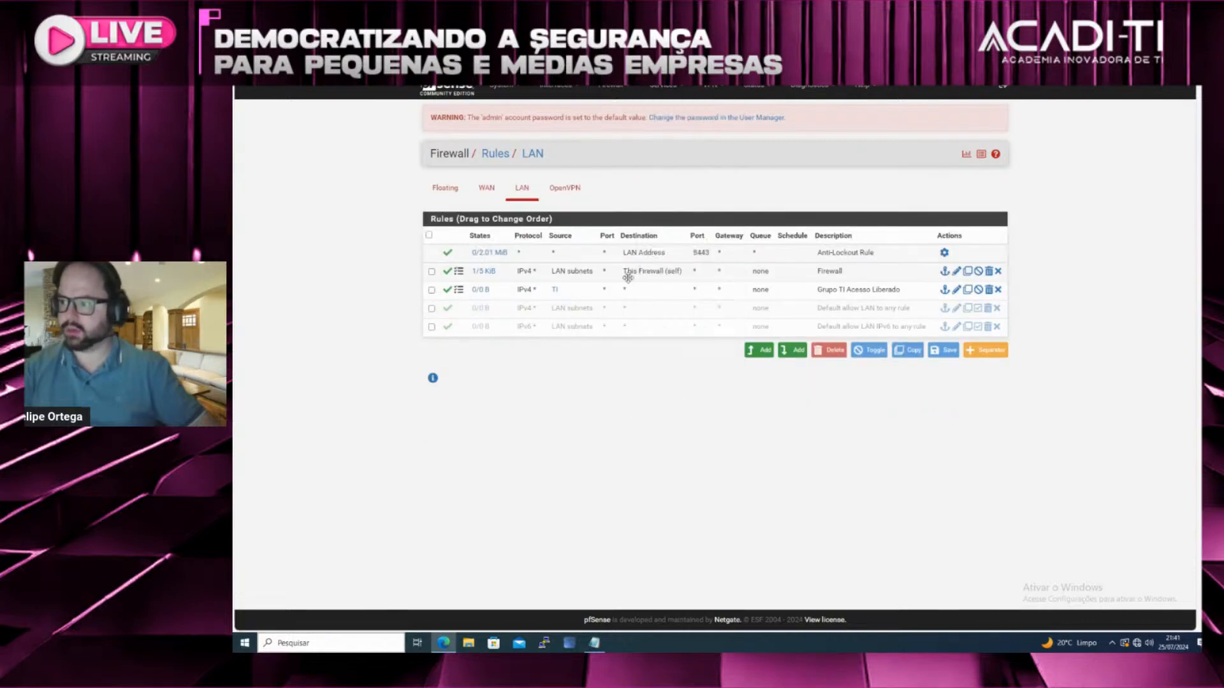
click(676, 188)
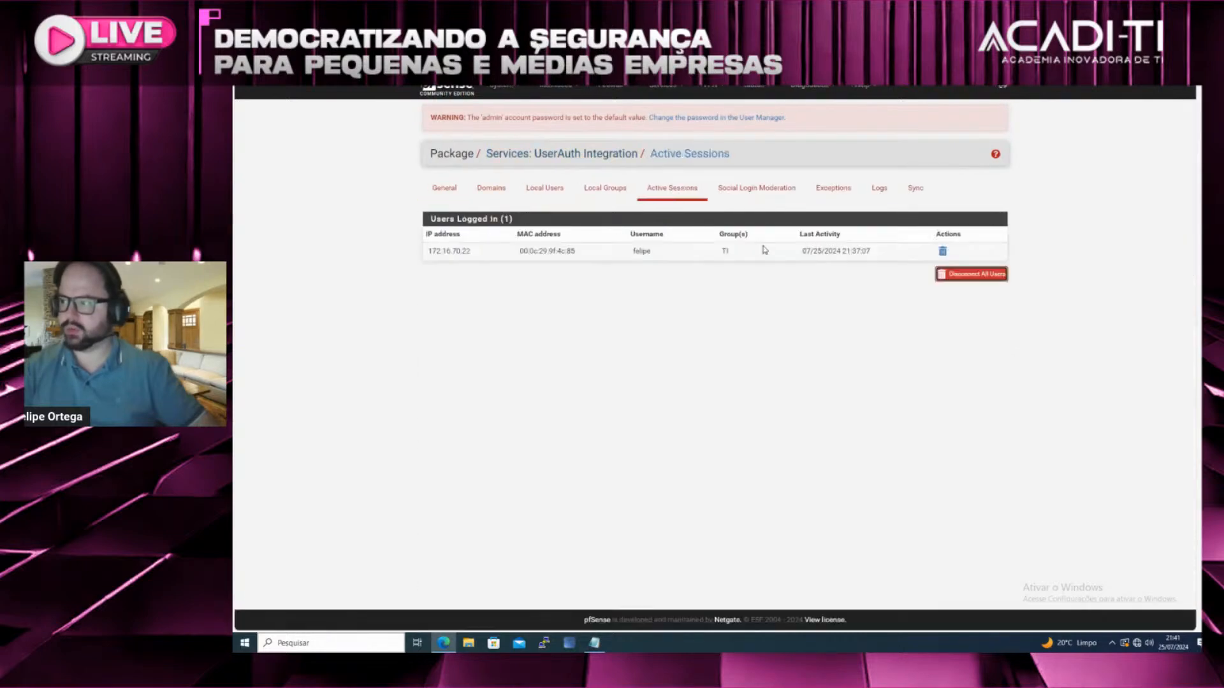
click(942, 251)
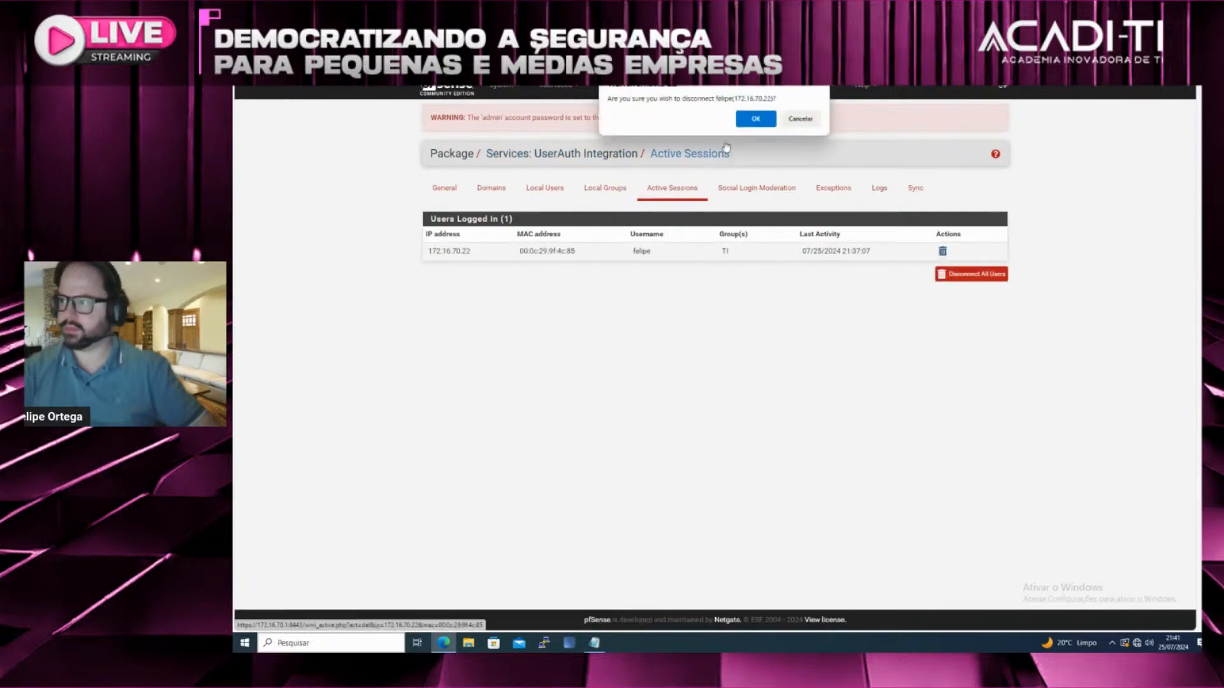
click(749, 121)
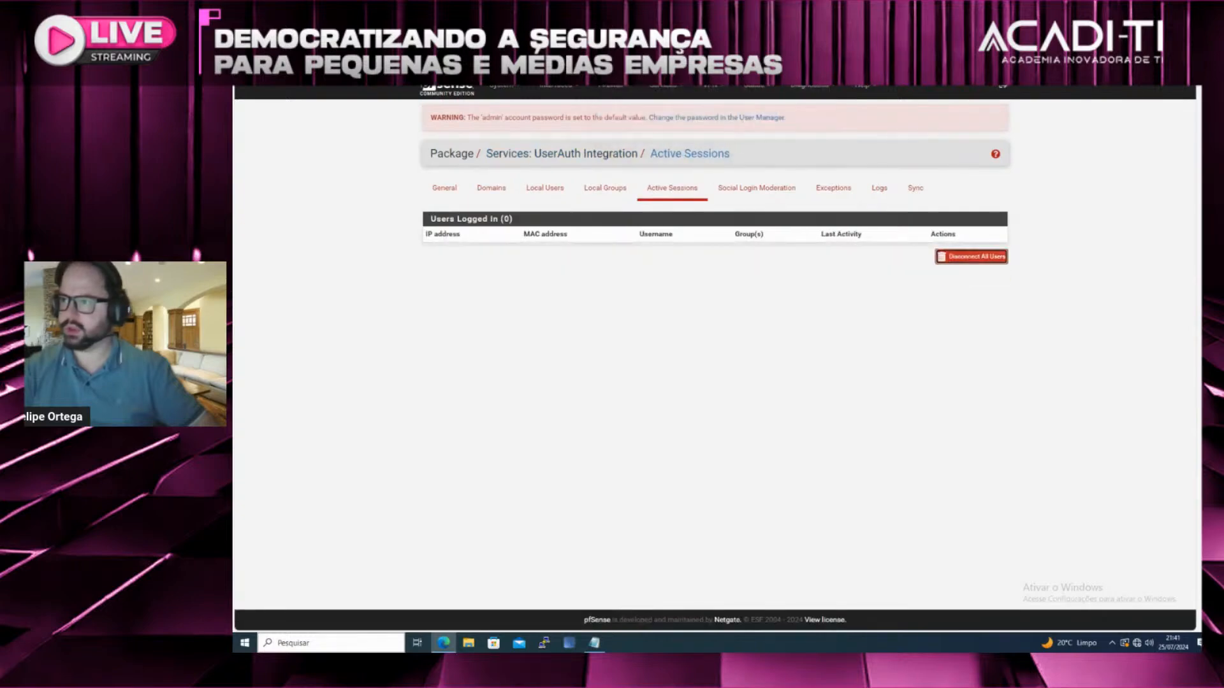
Try to open uol.com.br in the other browser tab
key(ctrl+Tab)
text(uol)
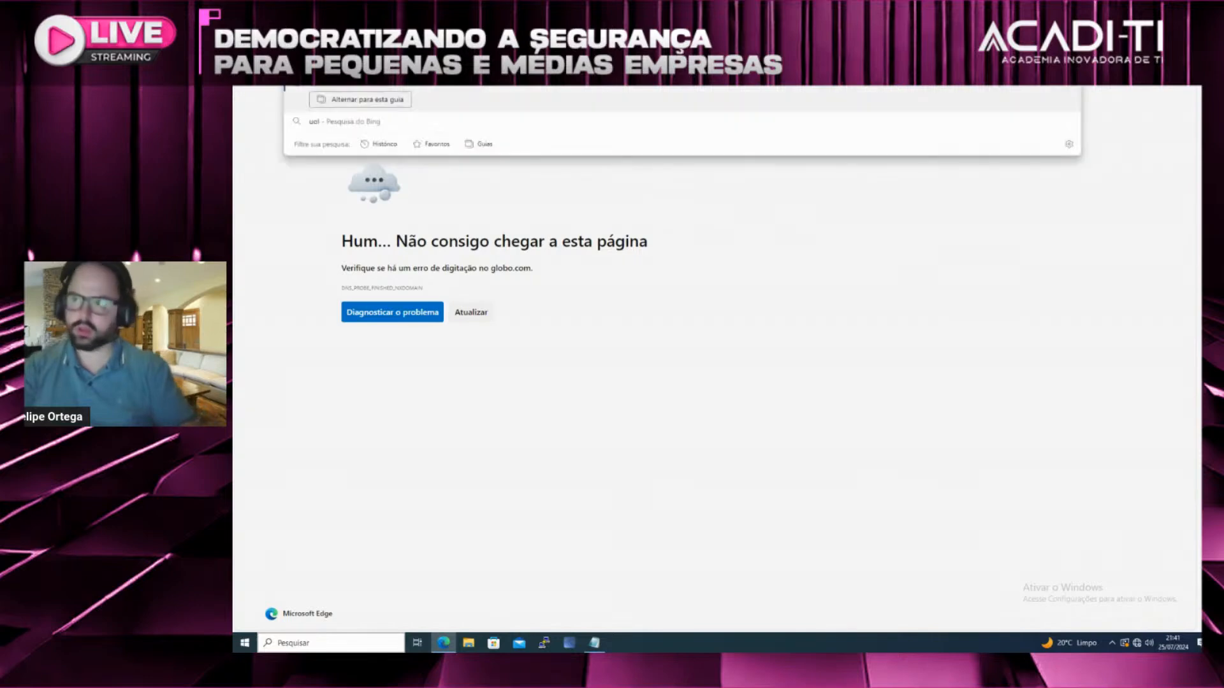
key(Return)
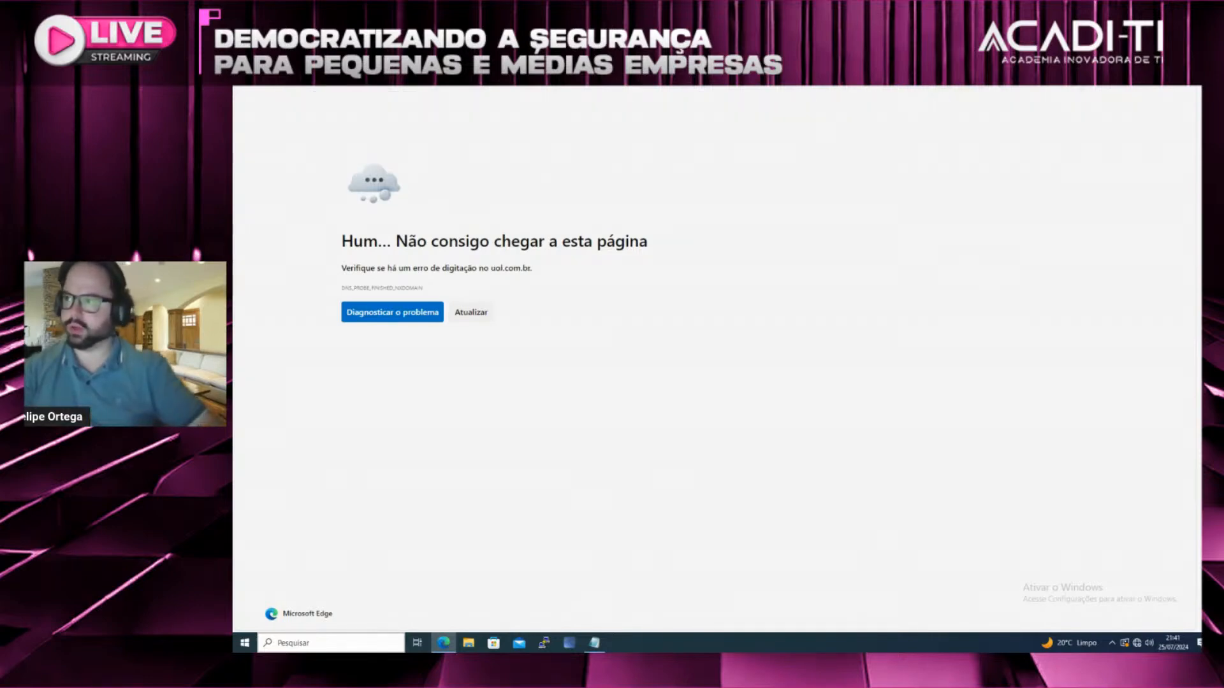
Open the ConexTI site in a new browser tab and log in to the captive portal with the TI user's username and password
key(ctrl+t)
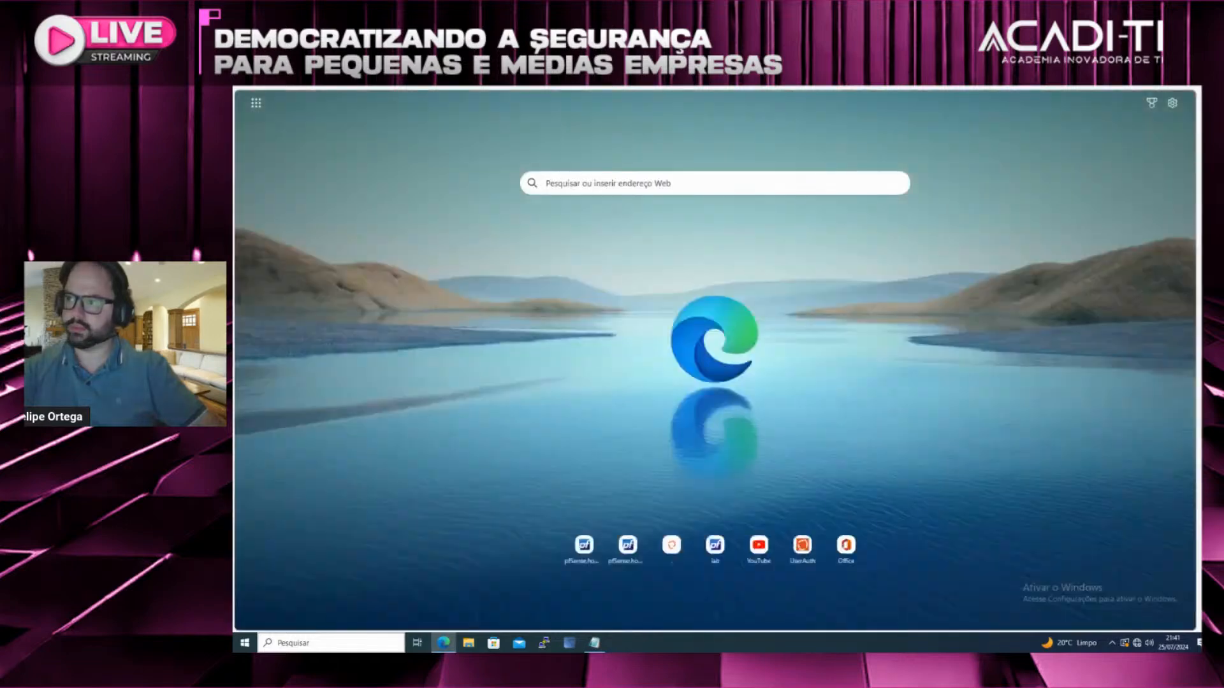
text(conexti)
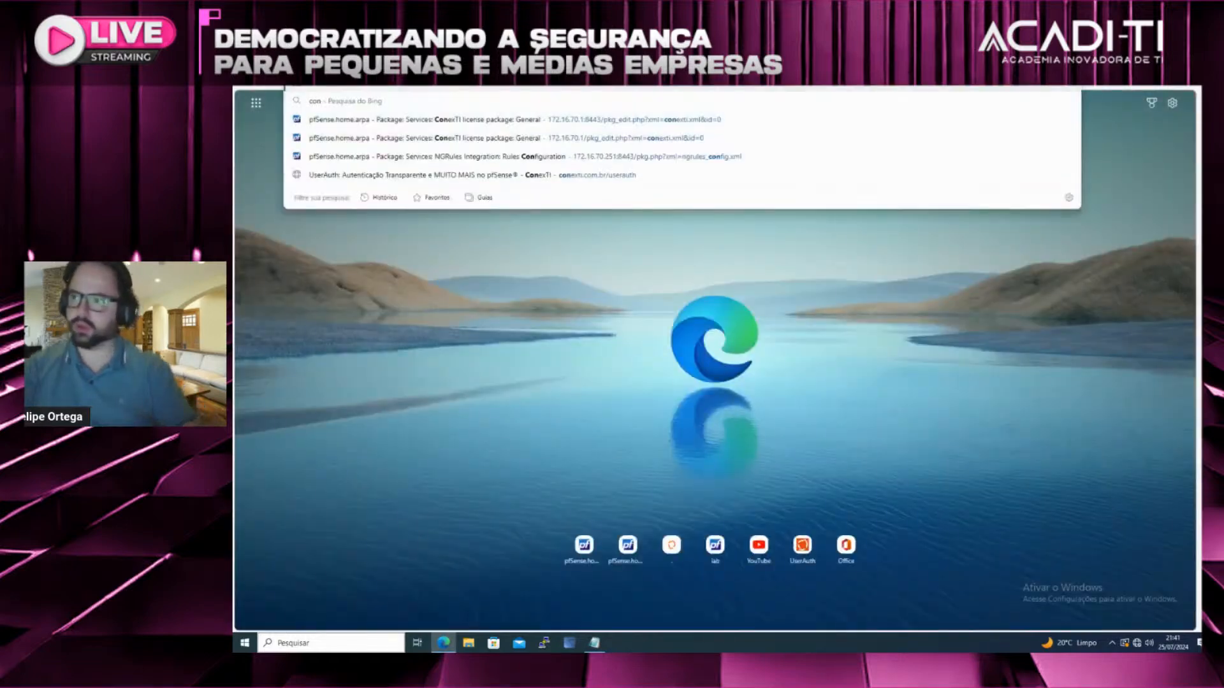
key(Return)
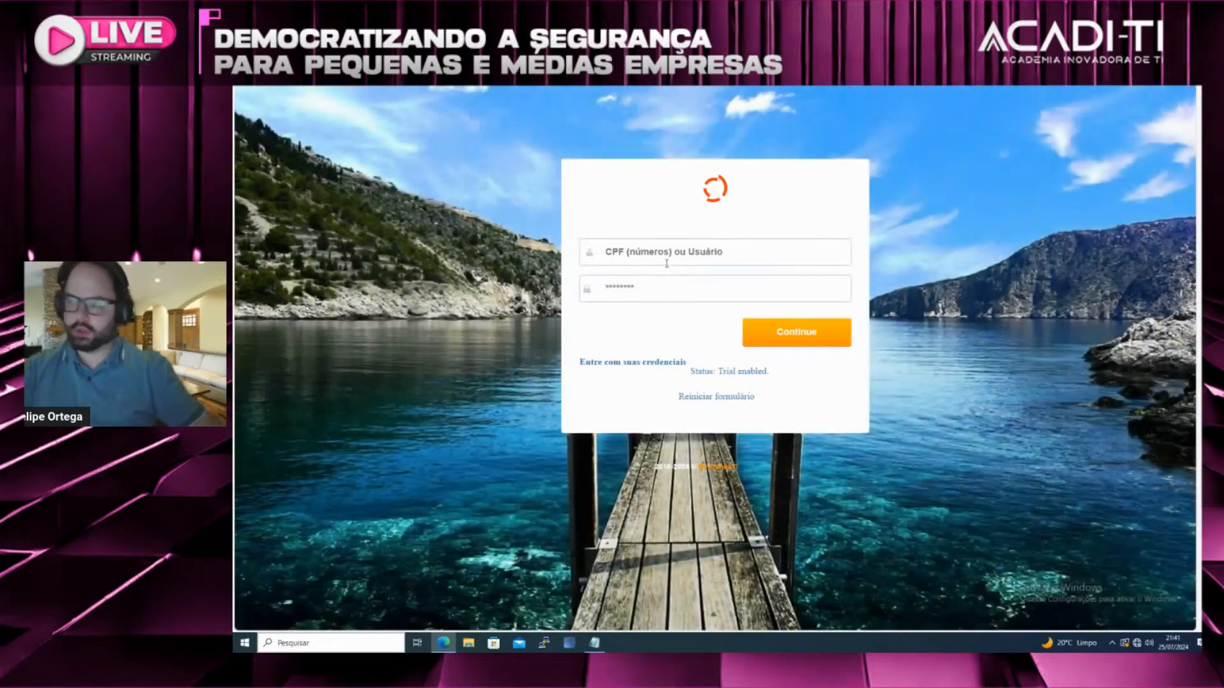
click(666, 258)
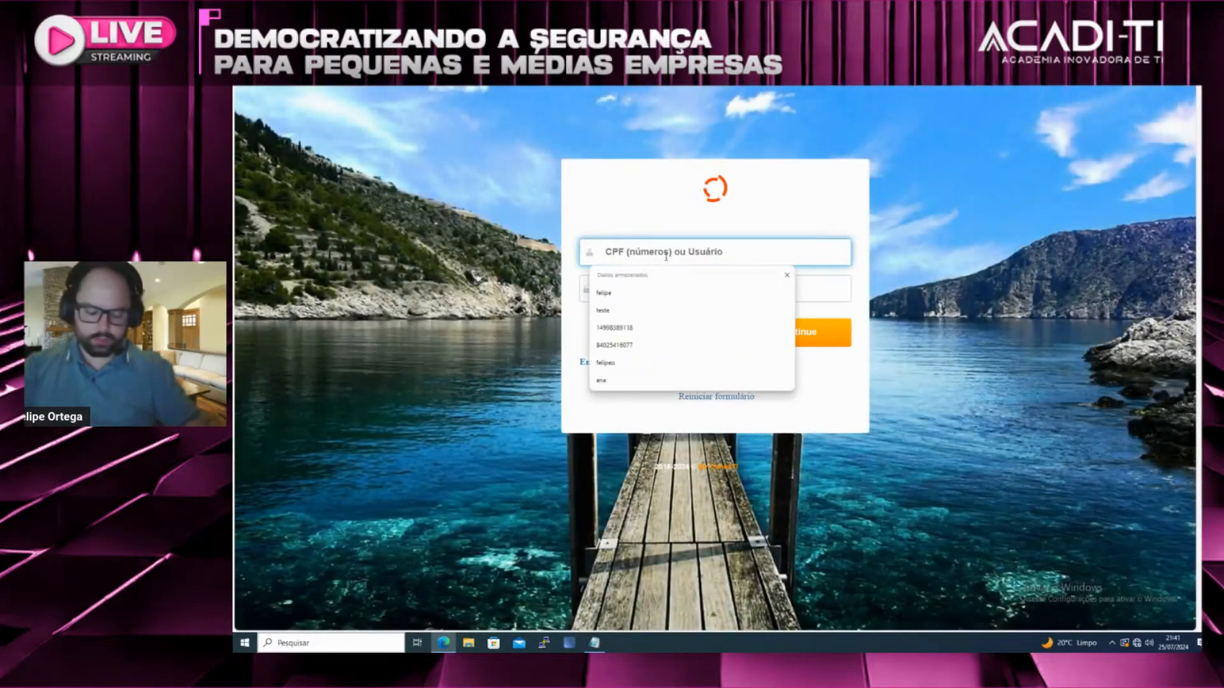
text(felipe)
text(•••)
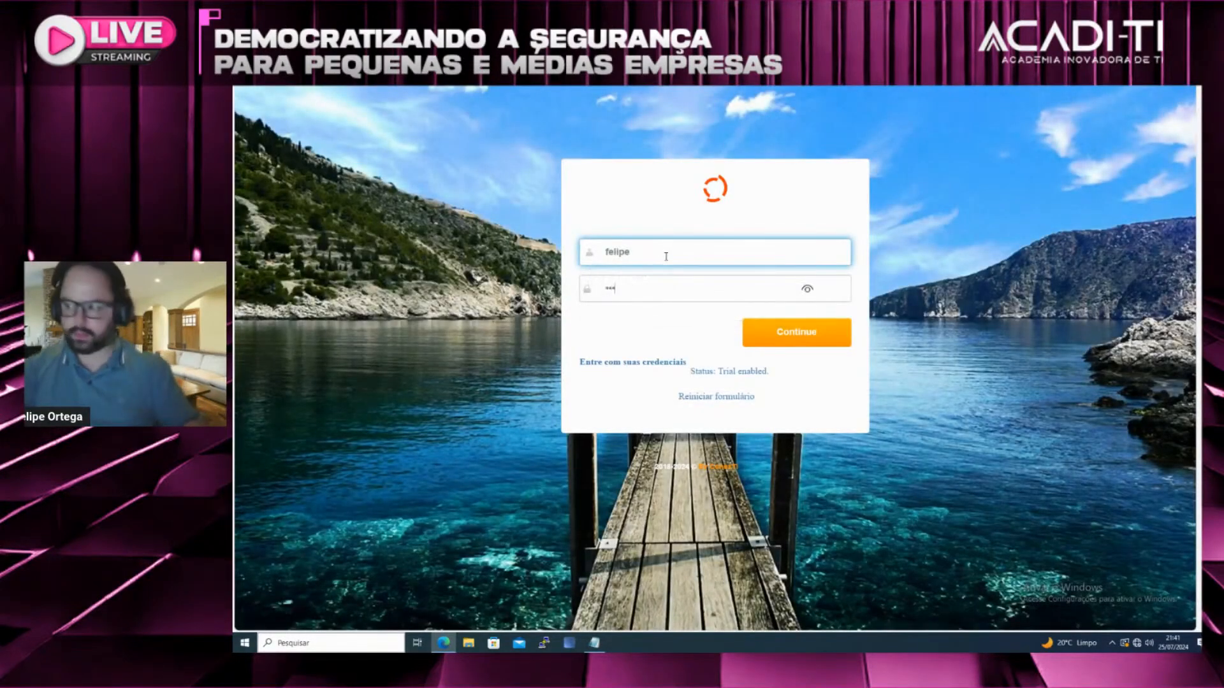
click(796, 340)
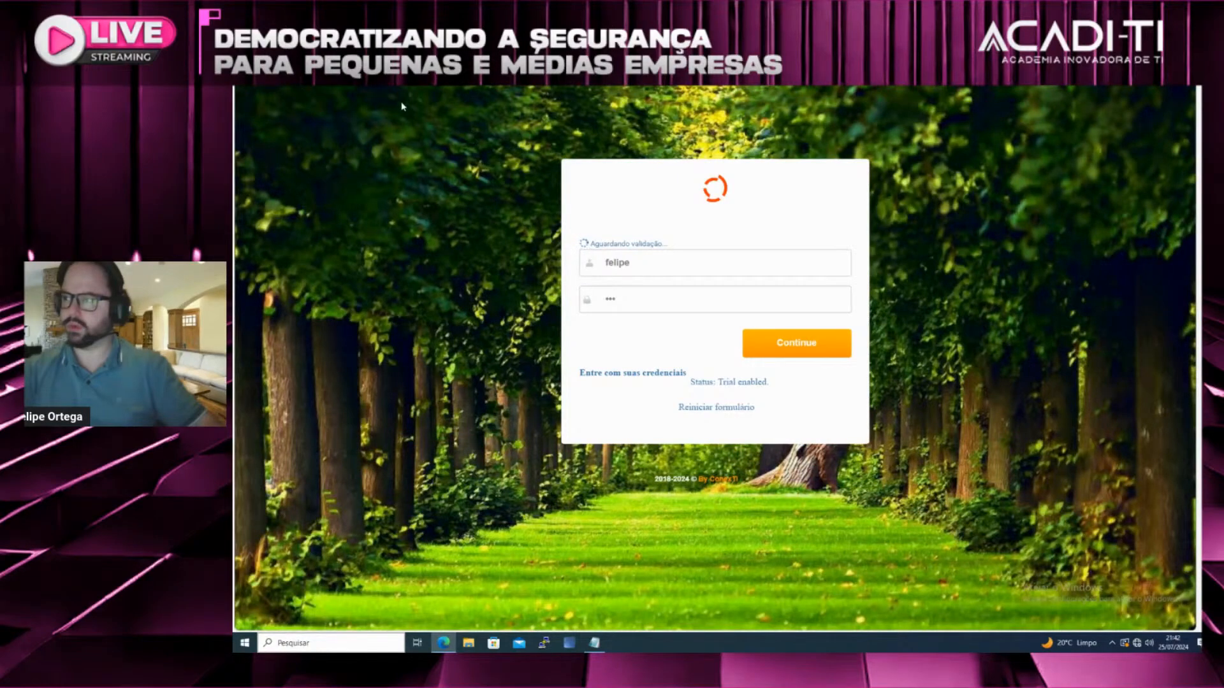
Refresh the UserAuth active sessions and inspect the state and alias details of the Grupo TI Acesso Liberado rule on LAN
key(ctrl+Tab)
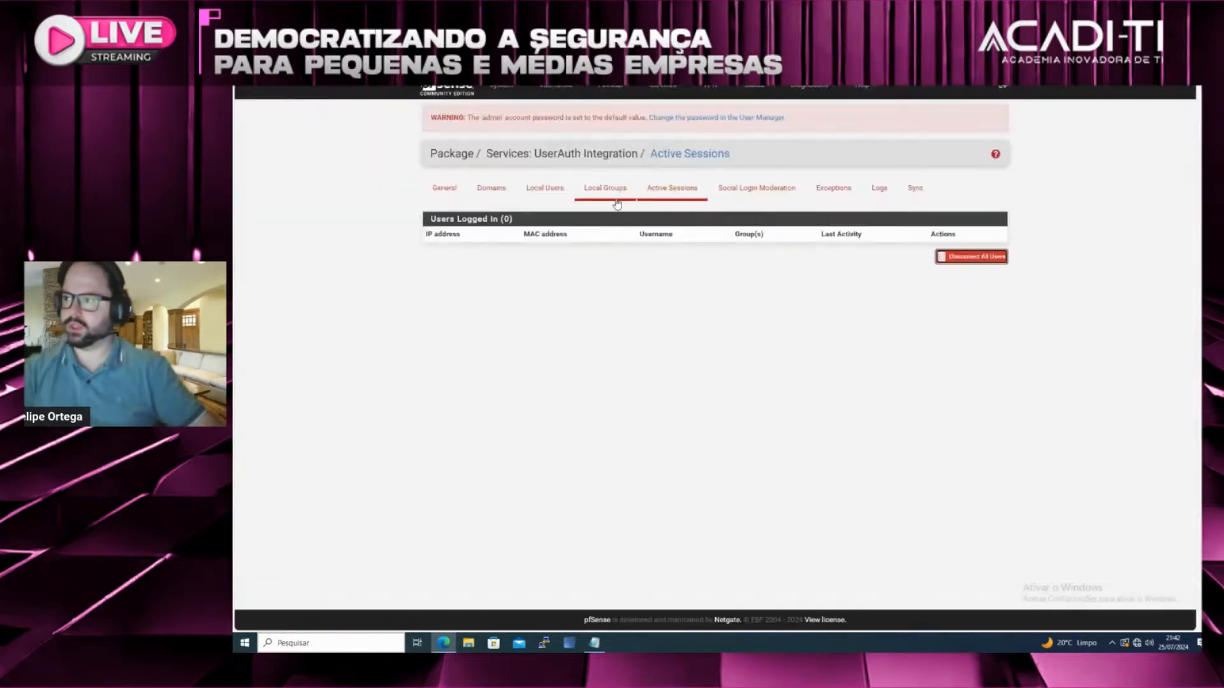
click(674, 196)
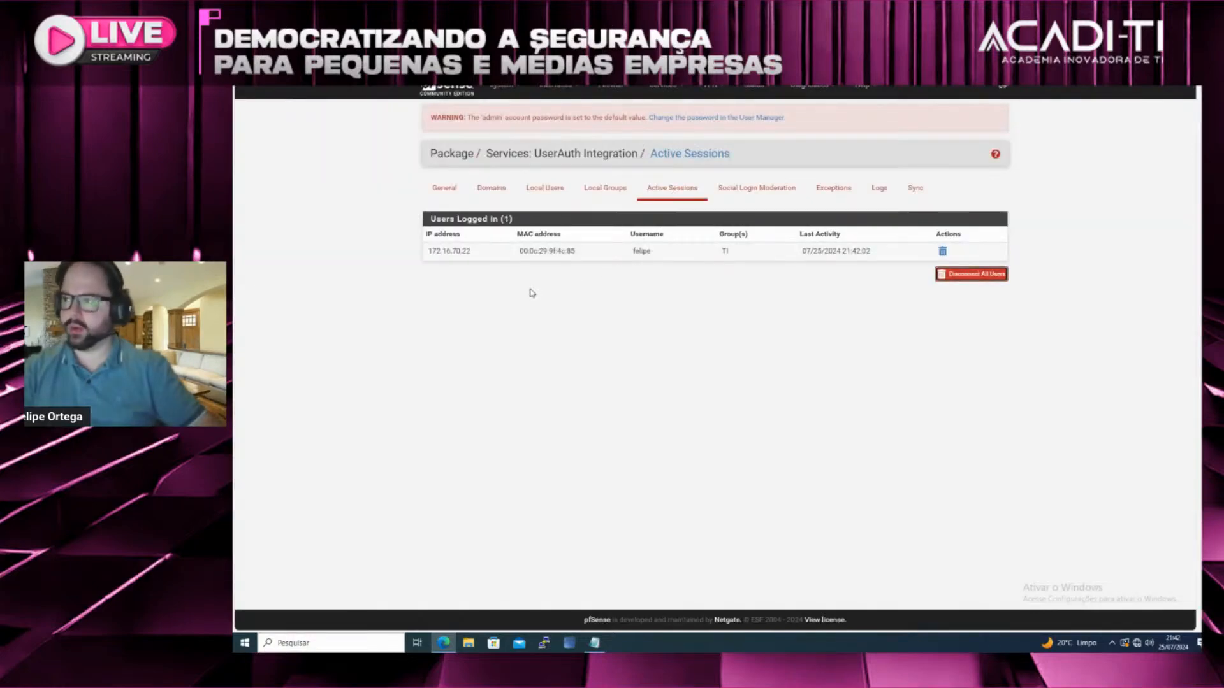
click(618, 96)
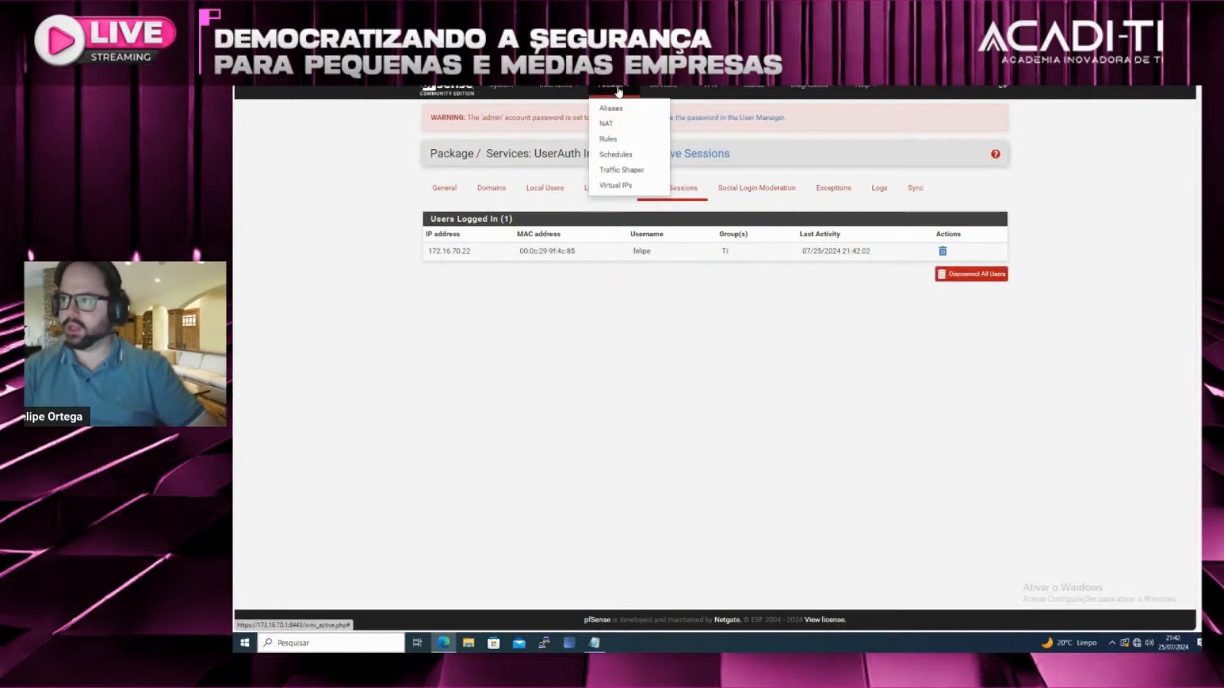
click(603, 136)
click(523, 188)
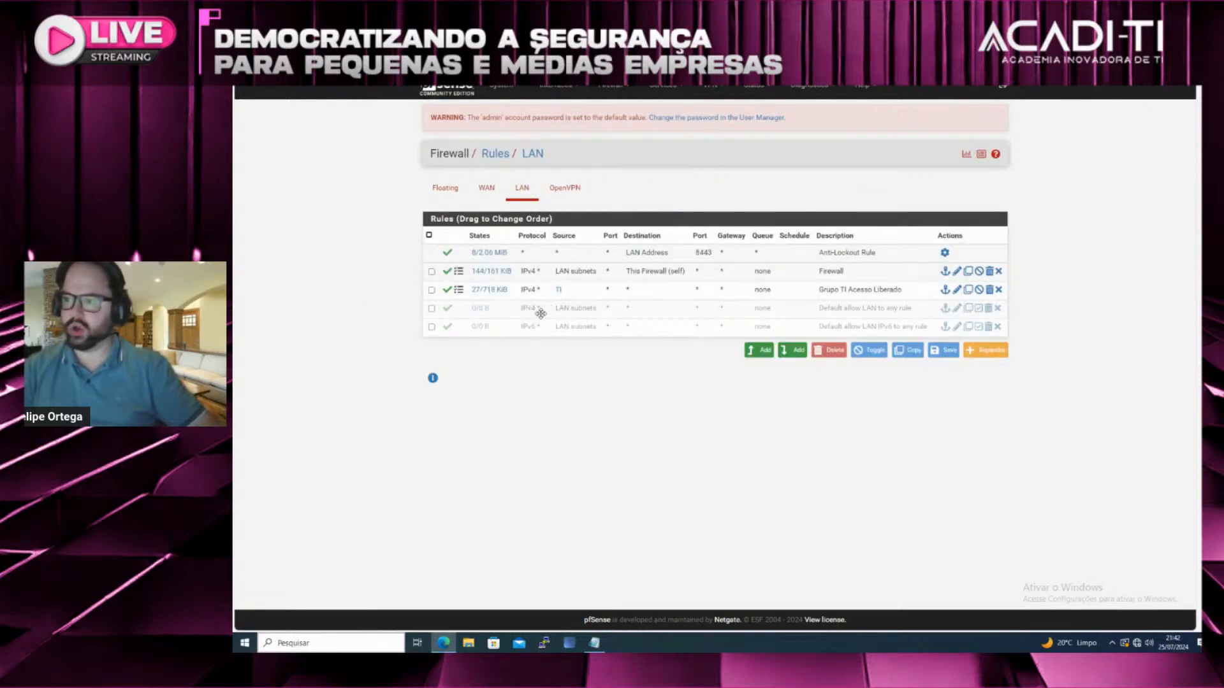
mouse_move(486, 293)
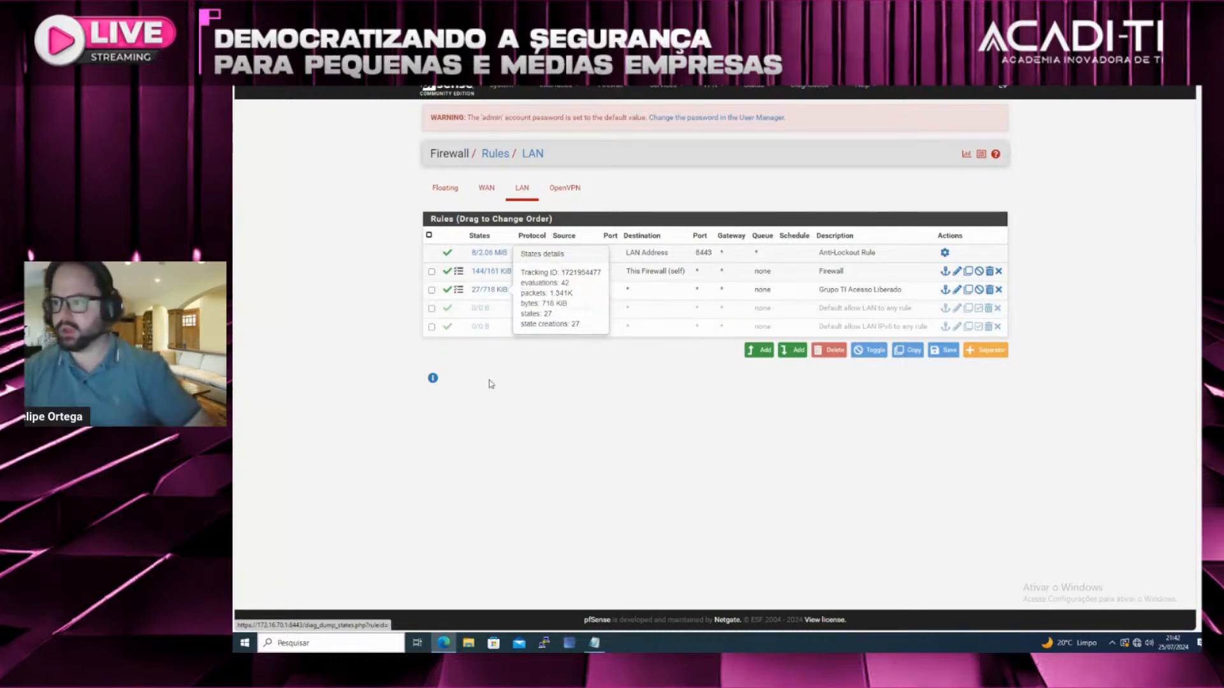
mouse_move(557, 296)
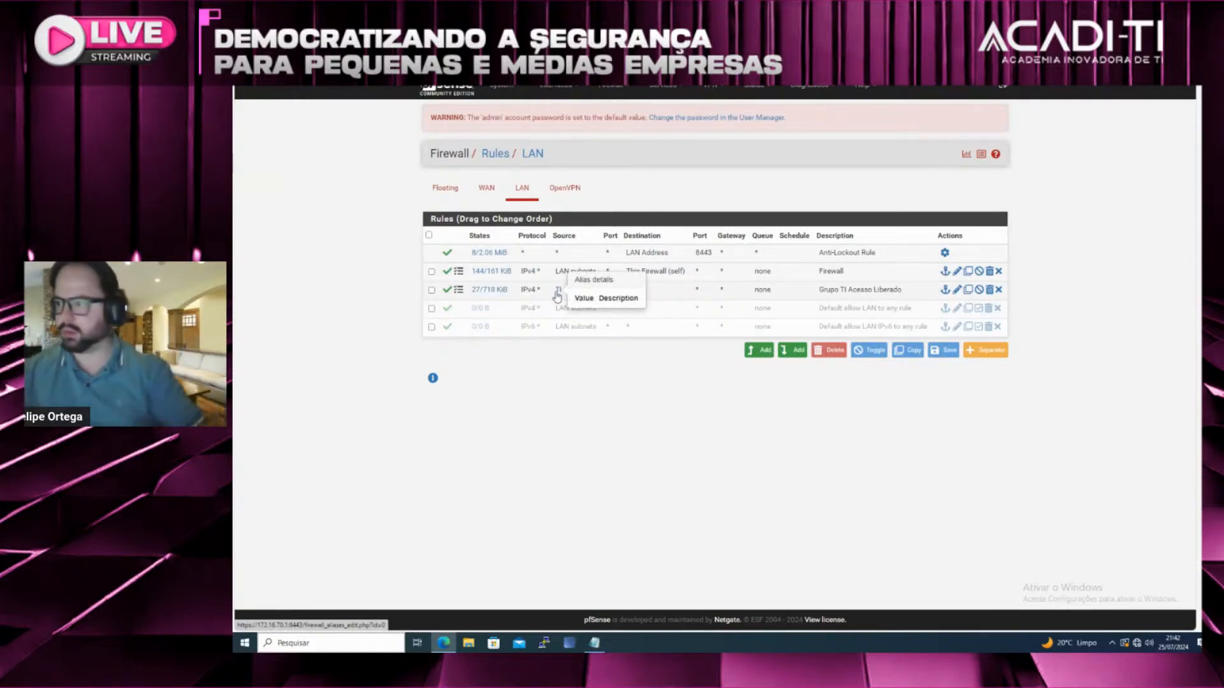
Display the TI table in the pfSense diagnostics and examine its IP address entry
click(809, 85)
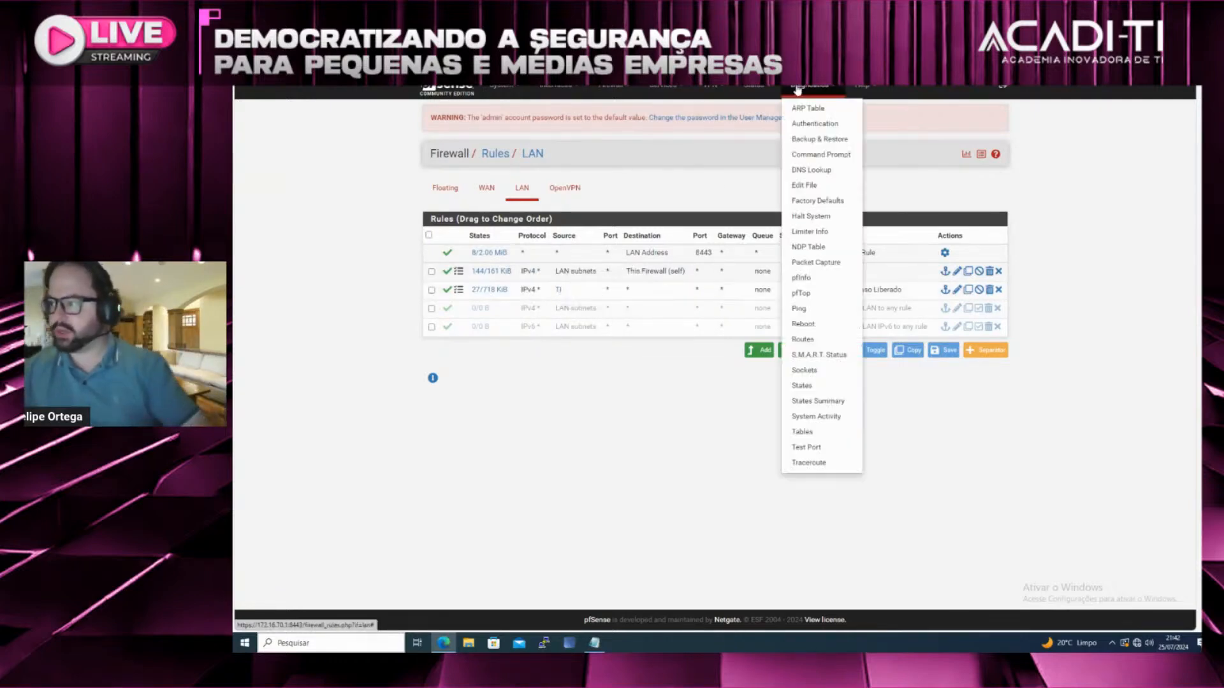
click(797, 432)
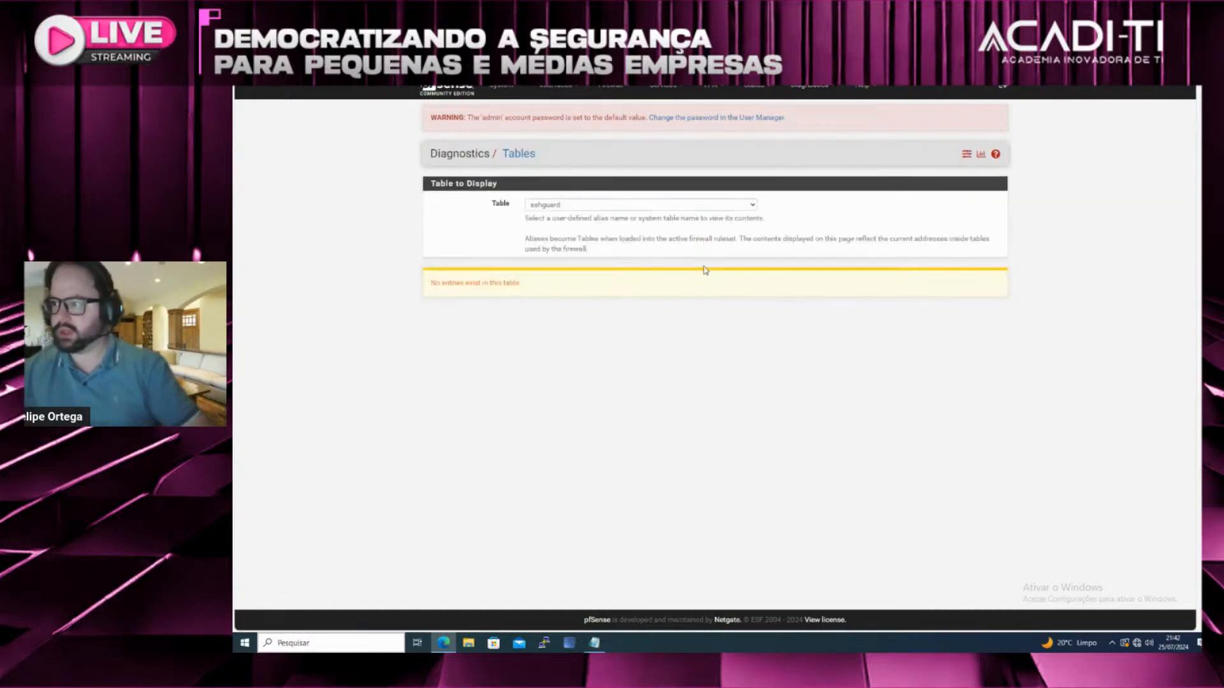
click(638, 205)
click(599, 235)
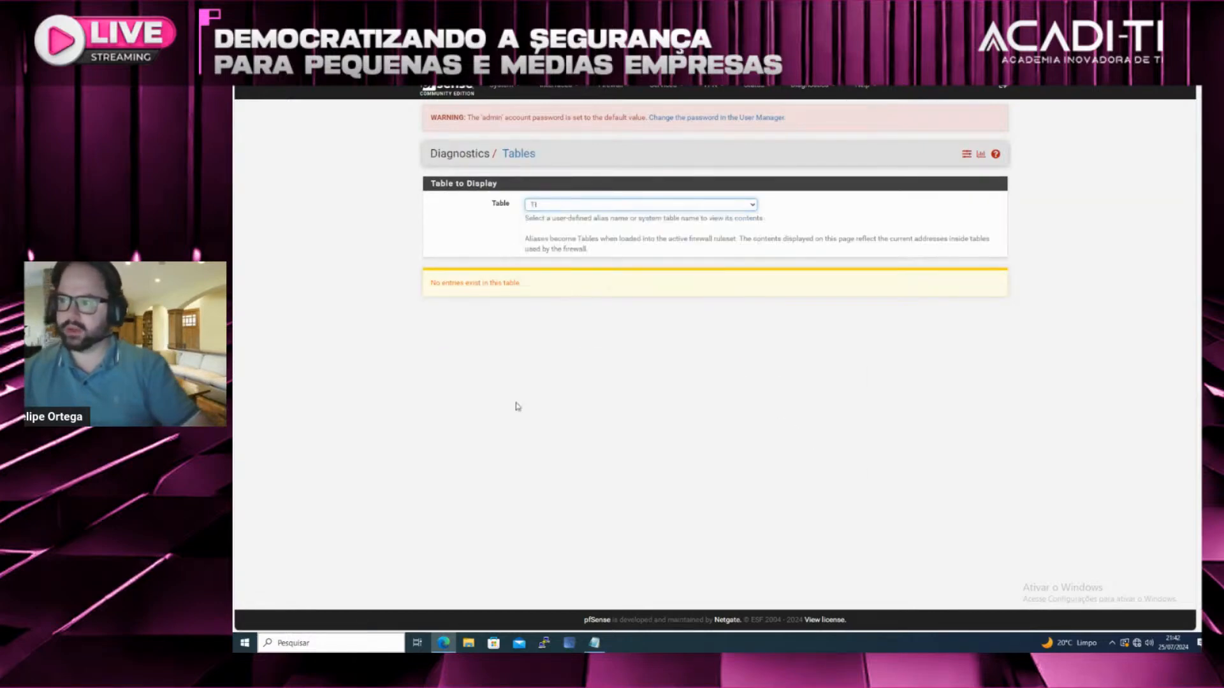
drag(474, 381, 427, 380)
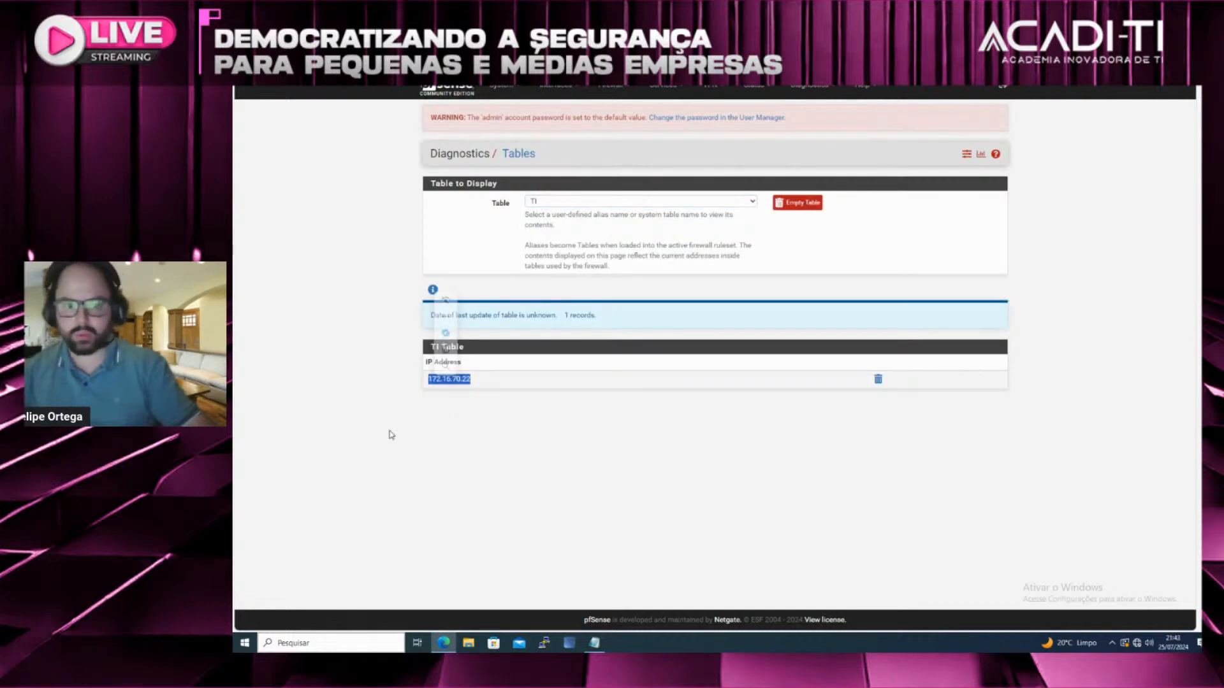
Return to the firewall rules of the LAN interface
click(615, 90)
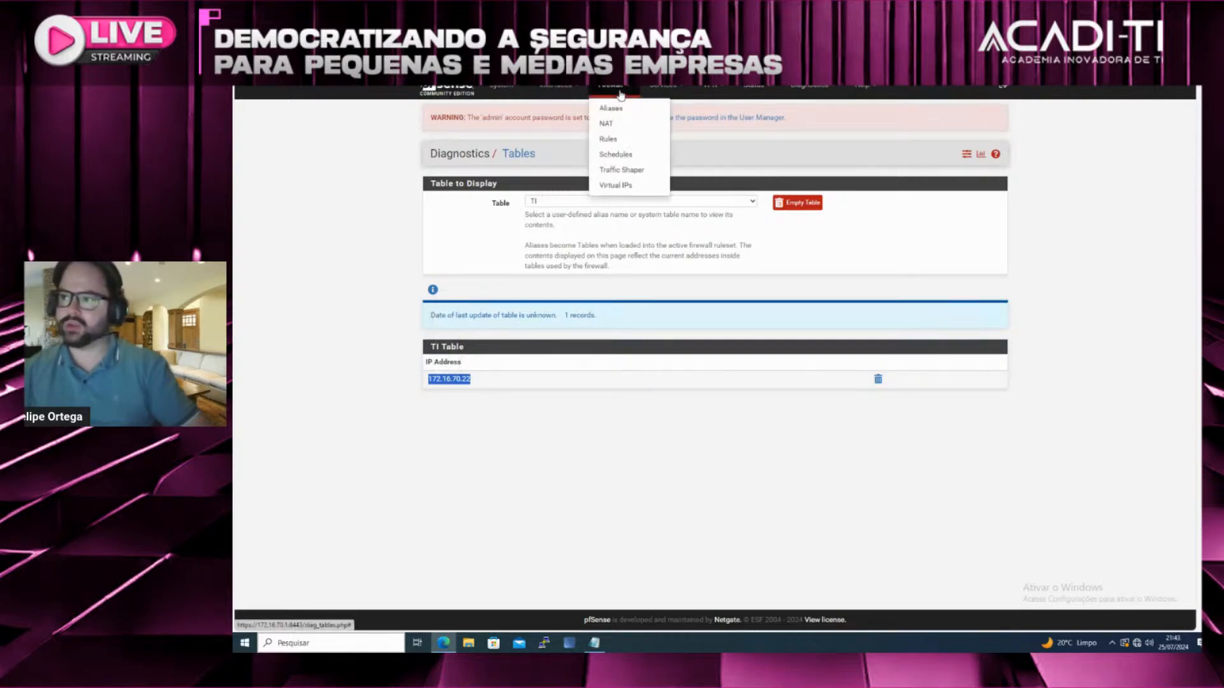
click(621, 140)
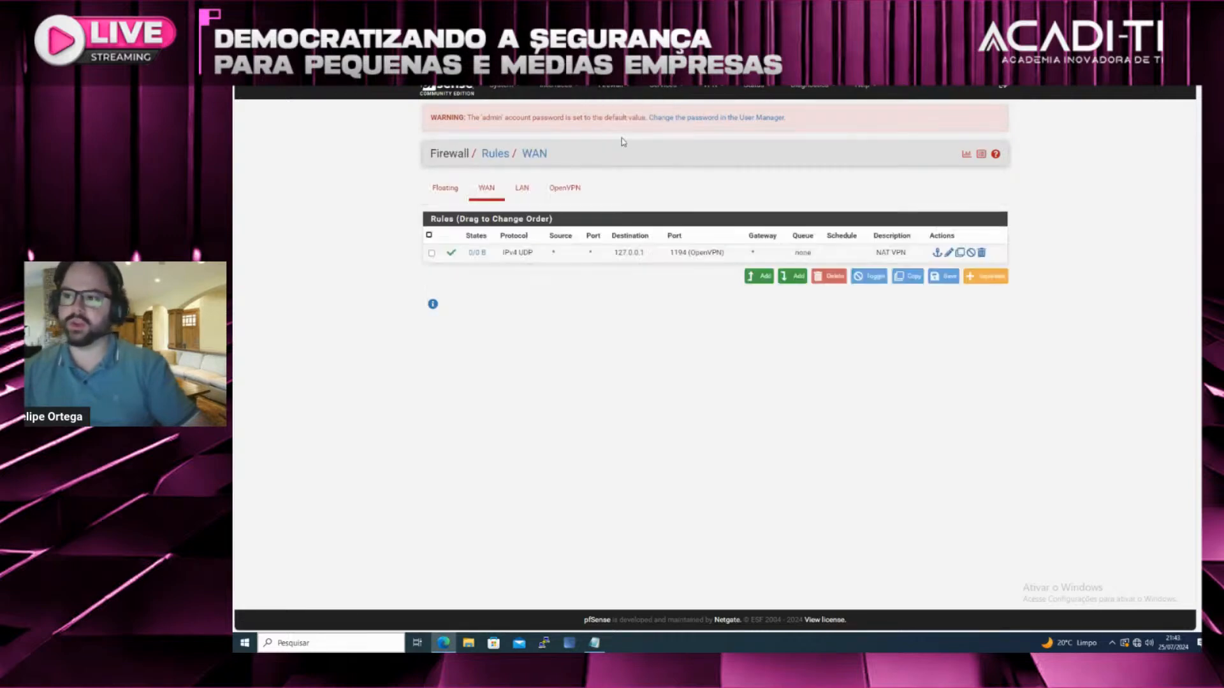
click(523, 189)
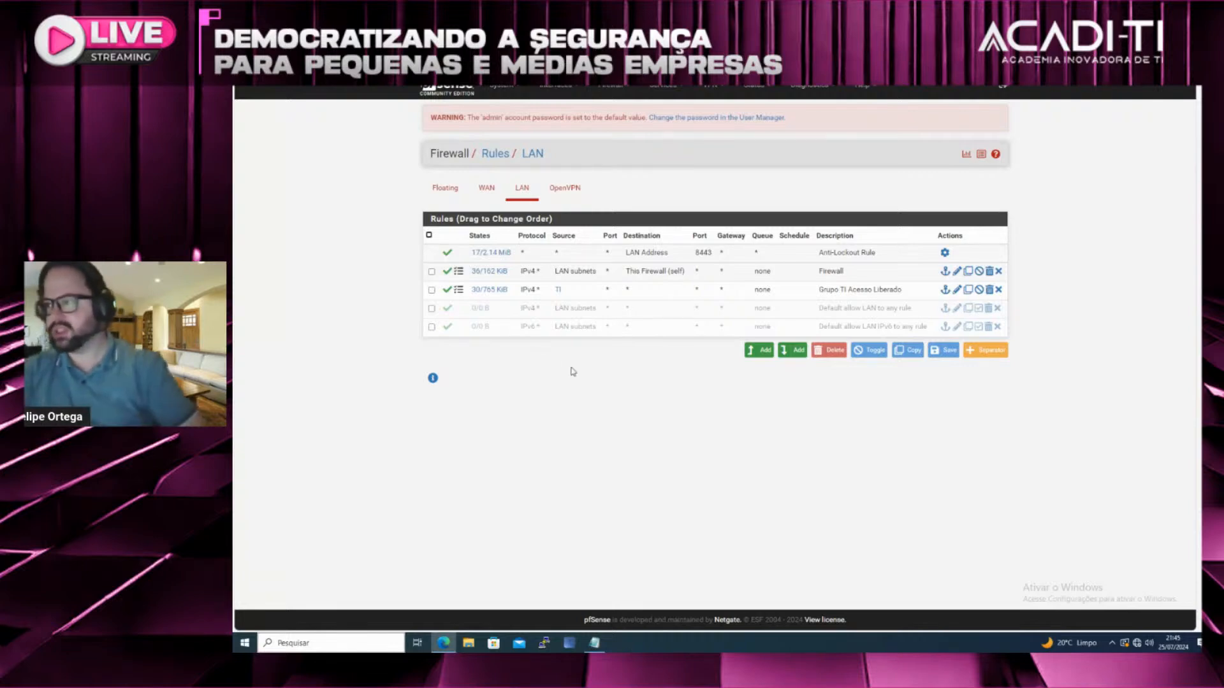
In the NGRules Integration general settings, select LAN as the listen interface and disable Check Alias
click(667, 93)
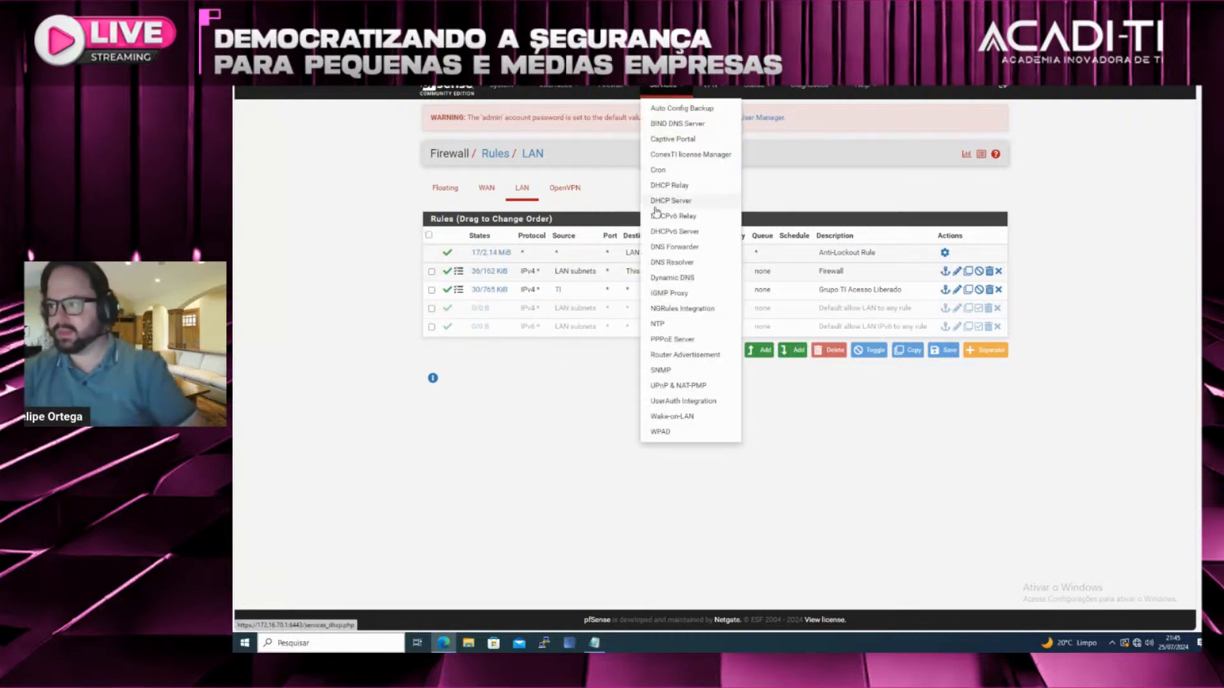
click(662, 310)
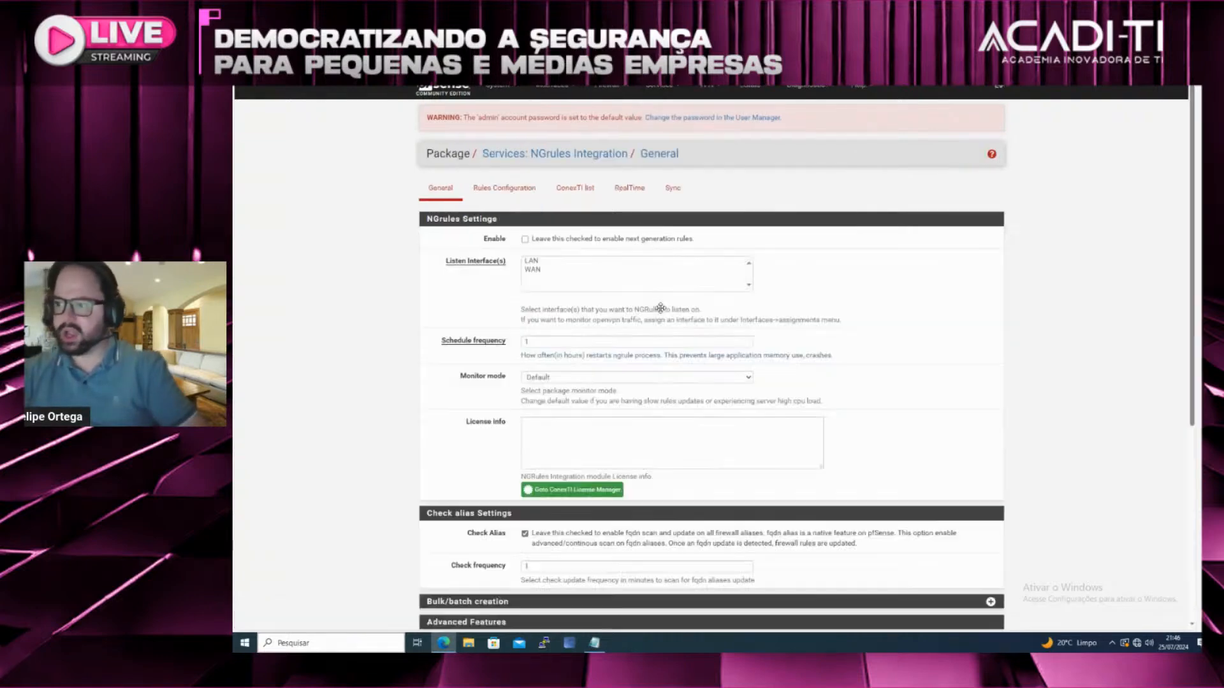
click(531, 260)
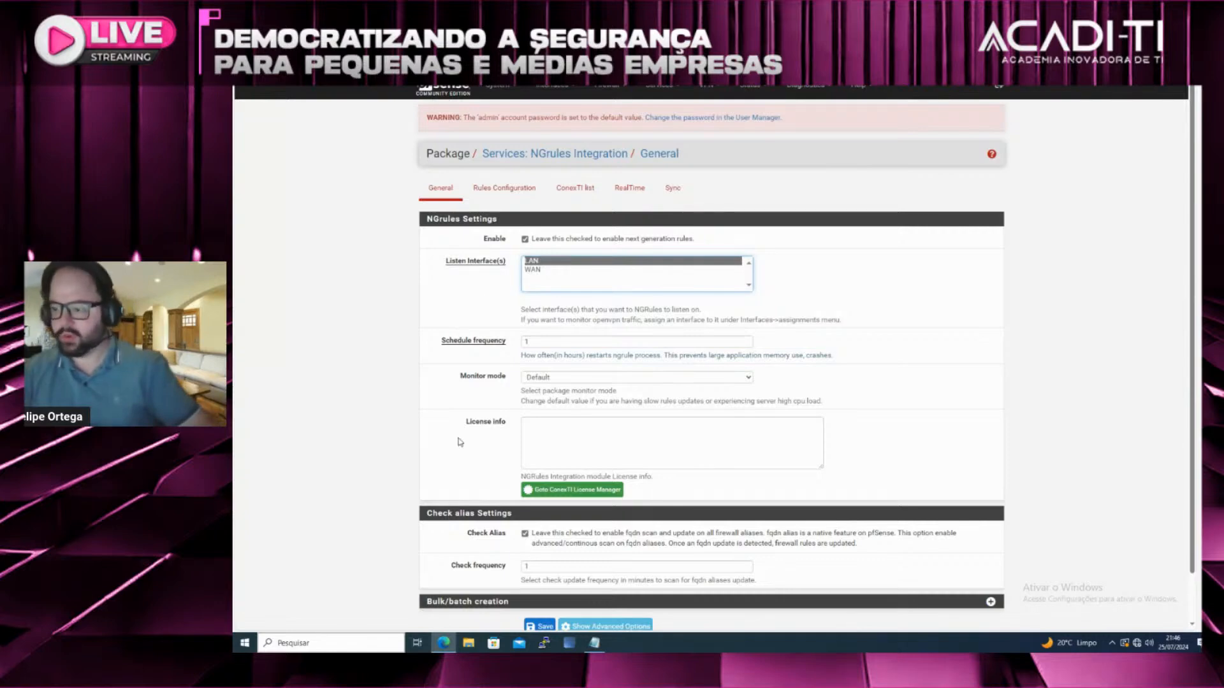
scroll(460, 441, down, 1)
click(524, 483)
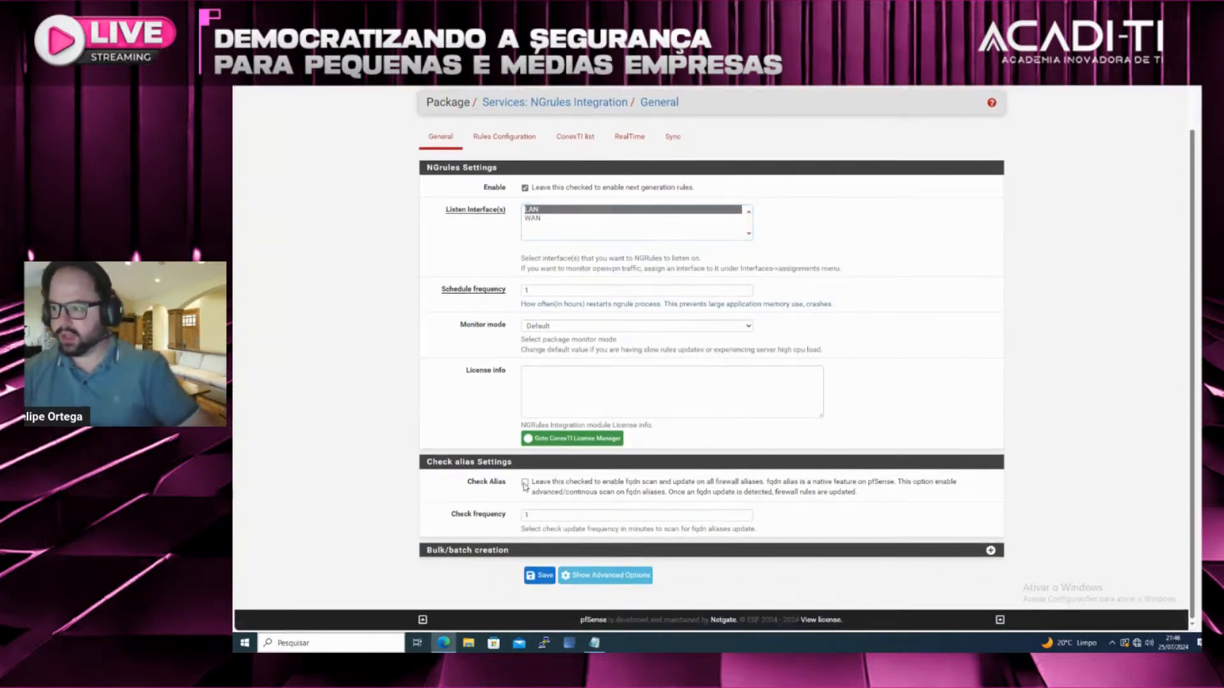
Show the NGRules advanced options and set the additional ports to the sample value 5222-5228,8721,4567
click(577, 575)
scroll(536, 400, down, 4)
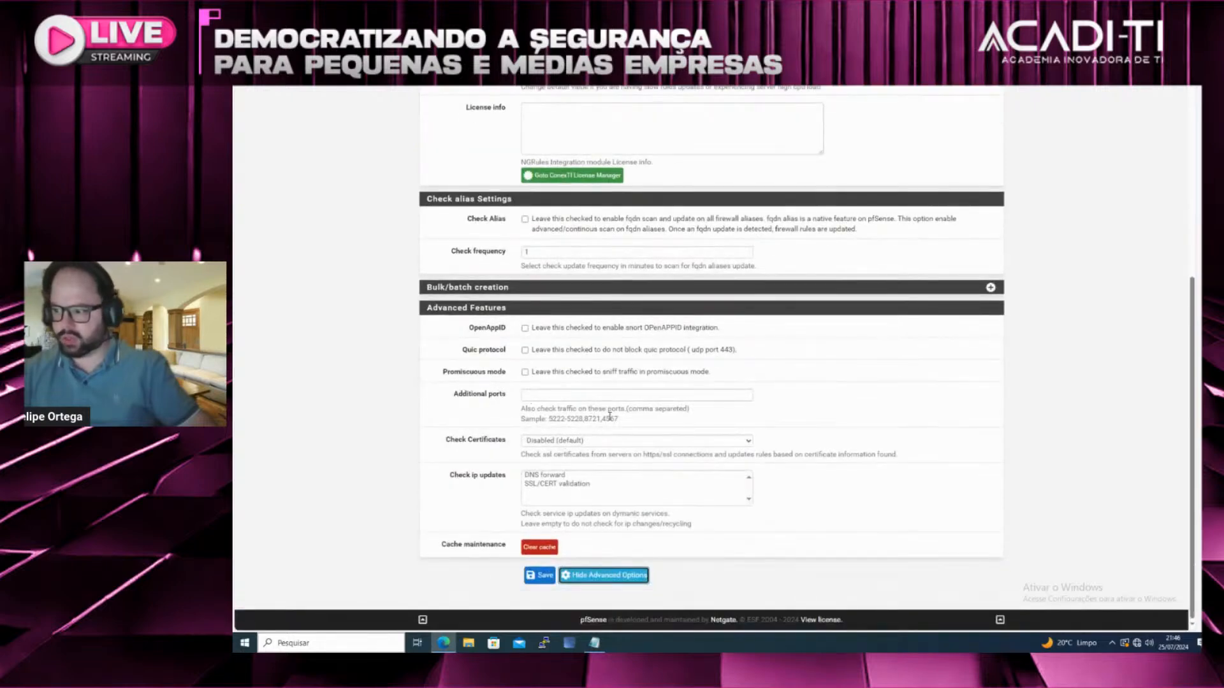
click(615, 419)
drag(617, 419, 547, 428)
key(ctrl+c)
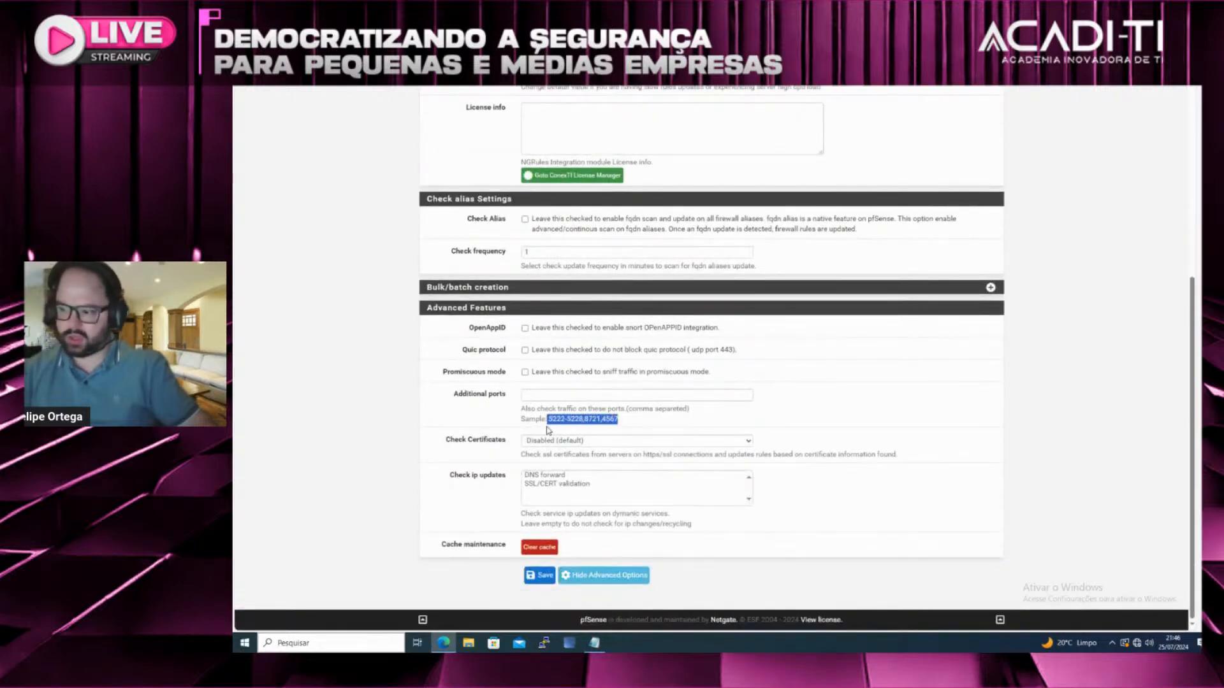
click(555, 393)
key(ctrl+v)
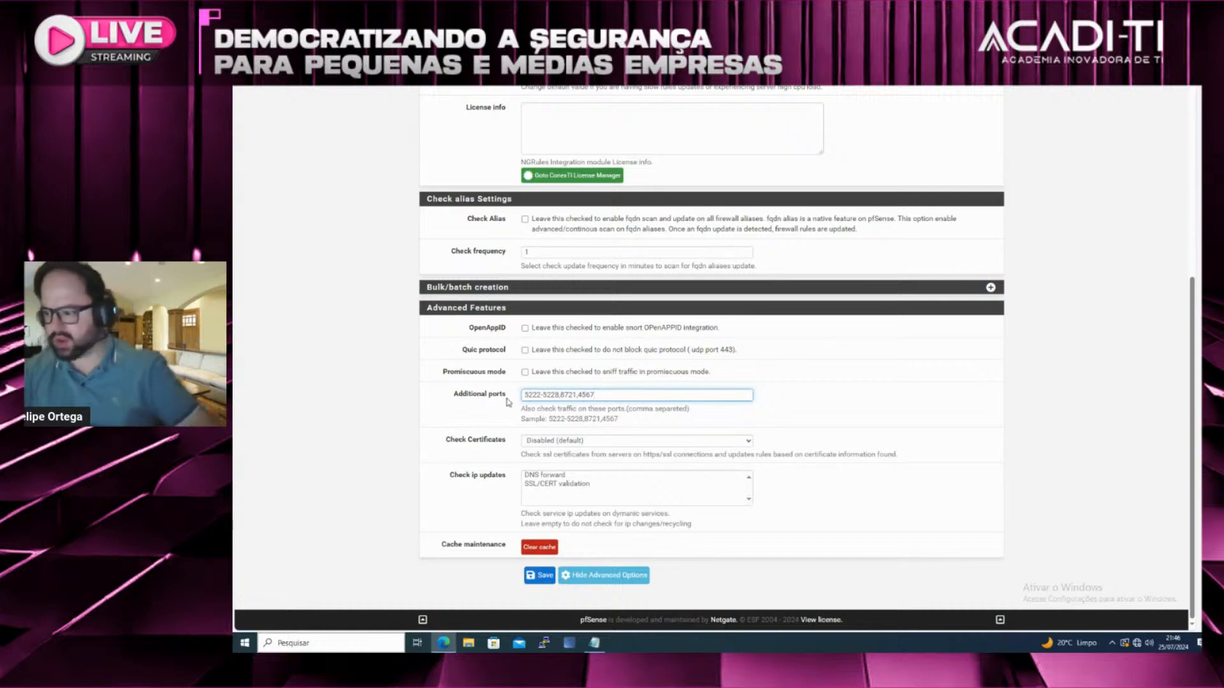
Set Check Certificates to update on any cert except self signed, choose DNS forward for Check ip updates, and save the NGRules settings
click(541, 441)
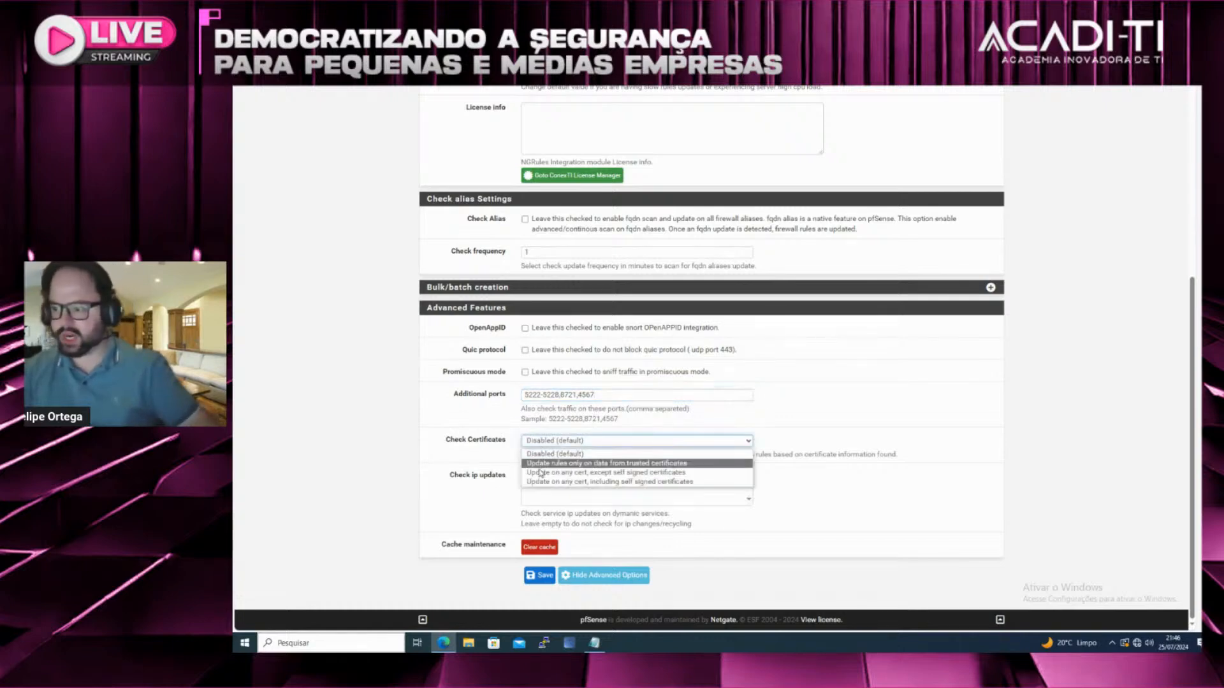
click(539, 473)
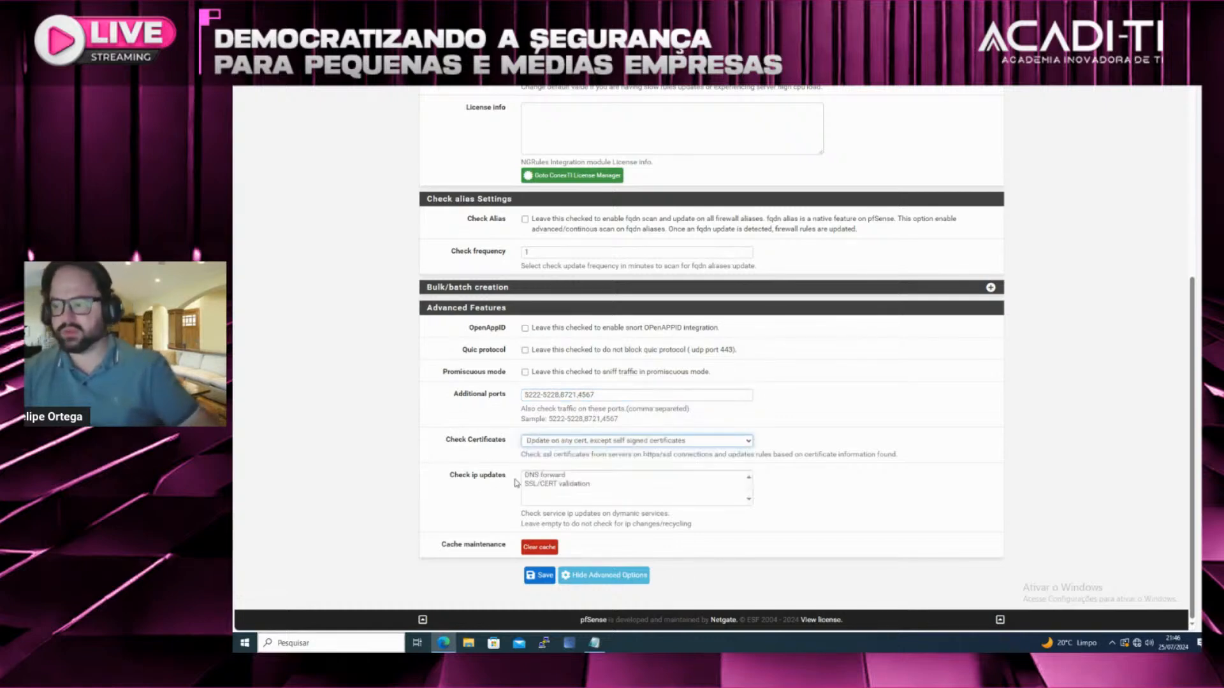
click(534, 477)
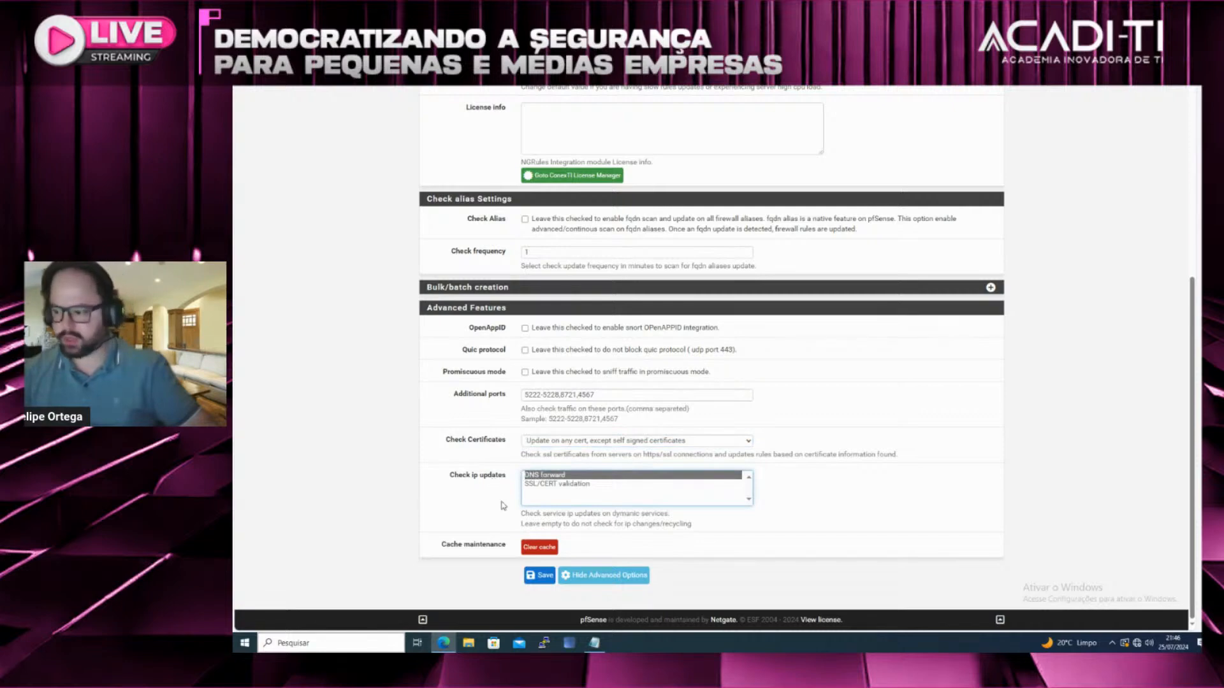
click(537, 576)
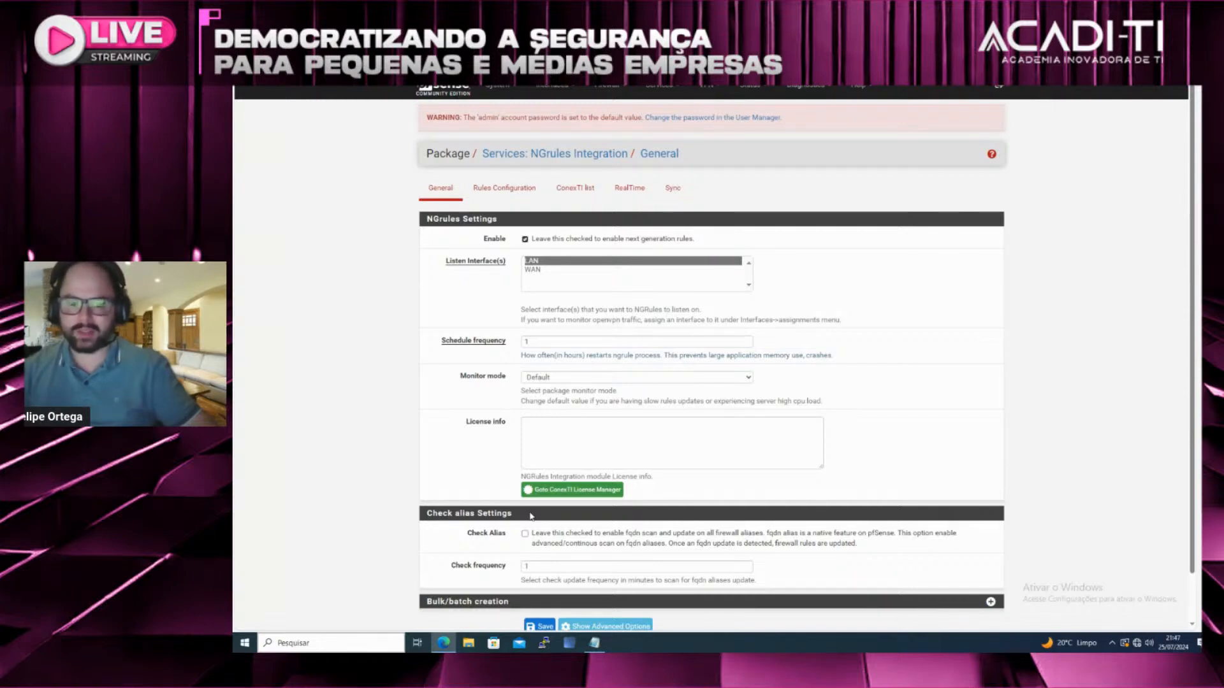
Try to select the ConexTI lists Bancos, Sites_Governo_BR and Whatsapp for bulk creation and save the NGRules settings
scroll(921, 549, down, 2)
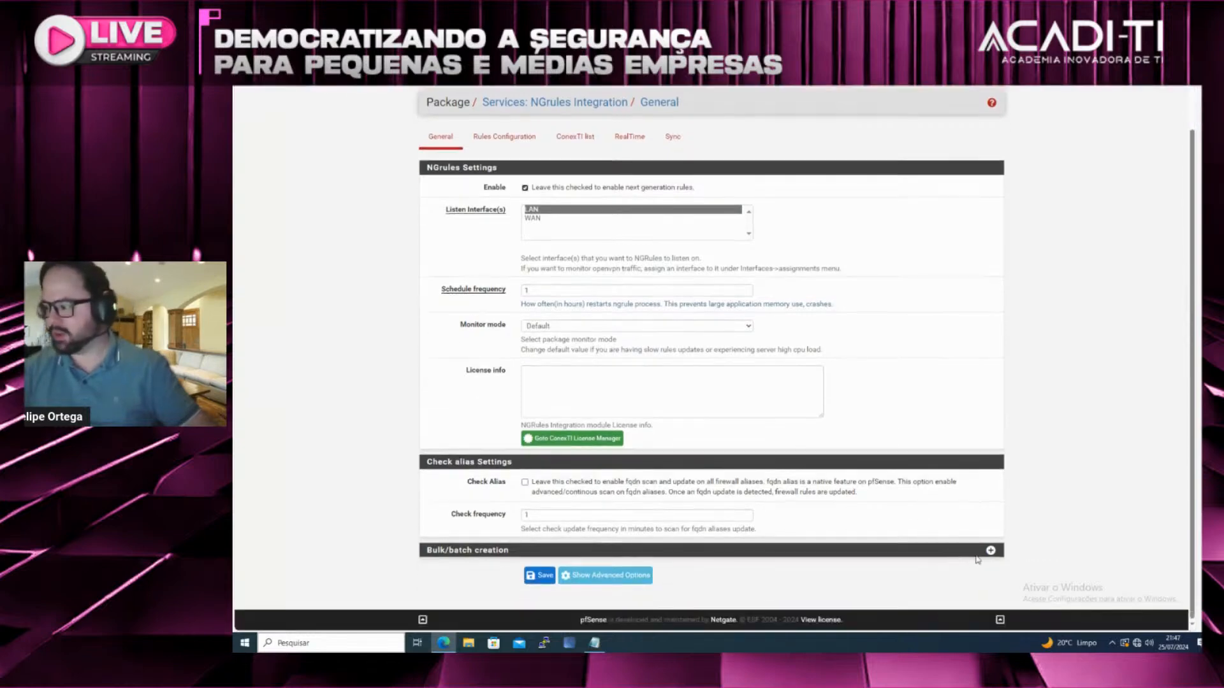
click(991, 551)
scroll(701, 510, down, 2)
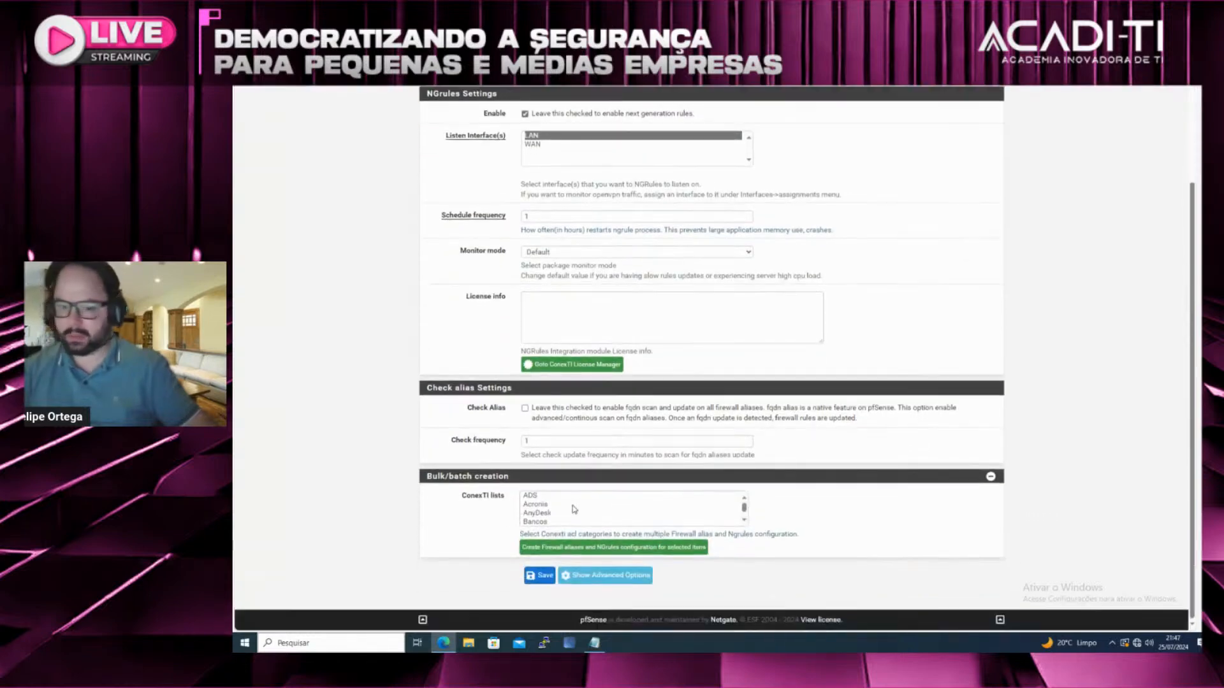
scroll(551, 517, down, 3)
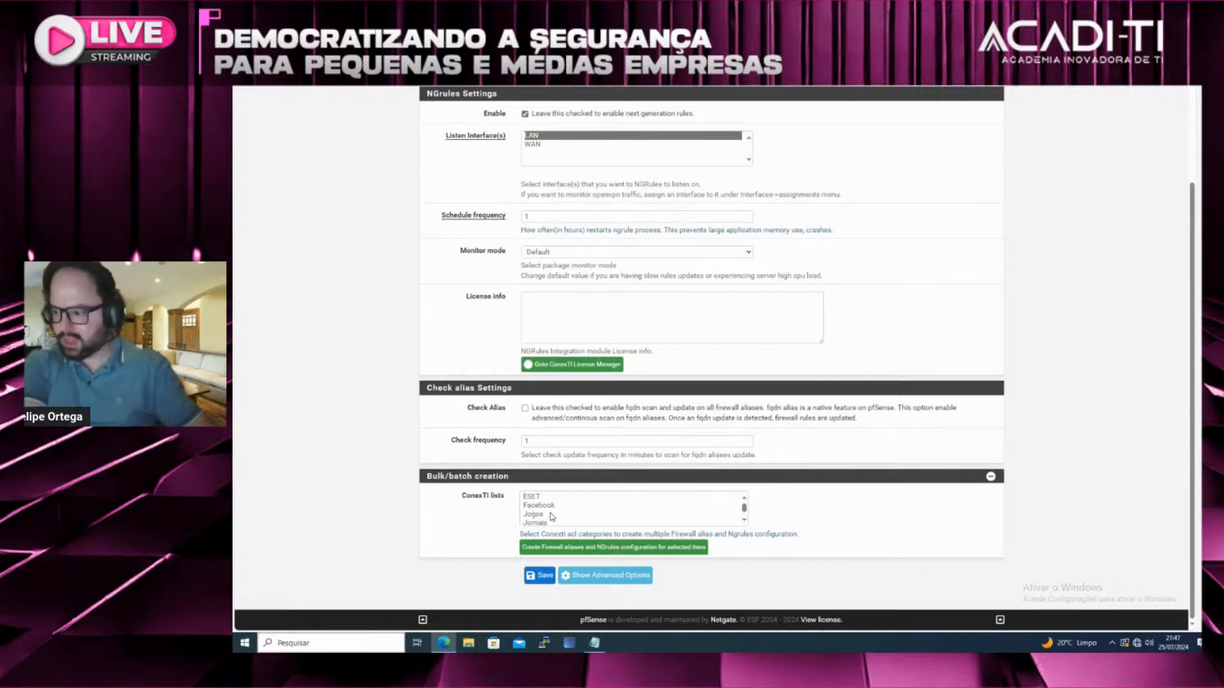
click(745, 499)
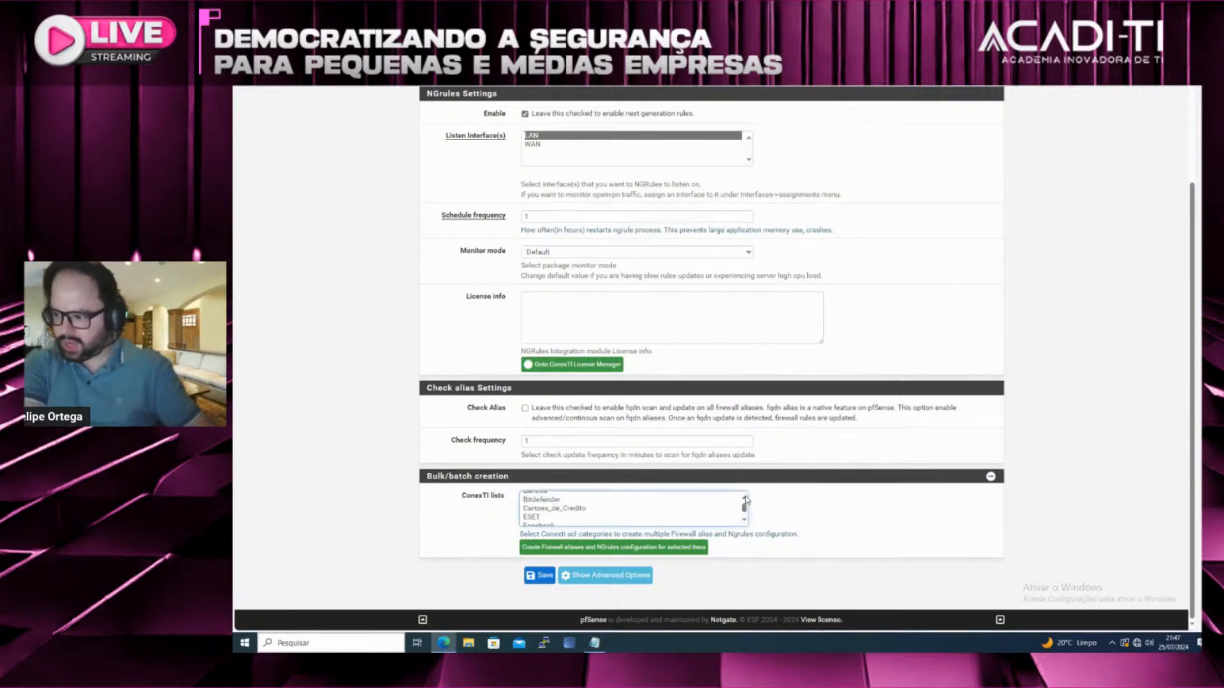
click(745, 498)
click(535, 512)
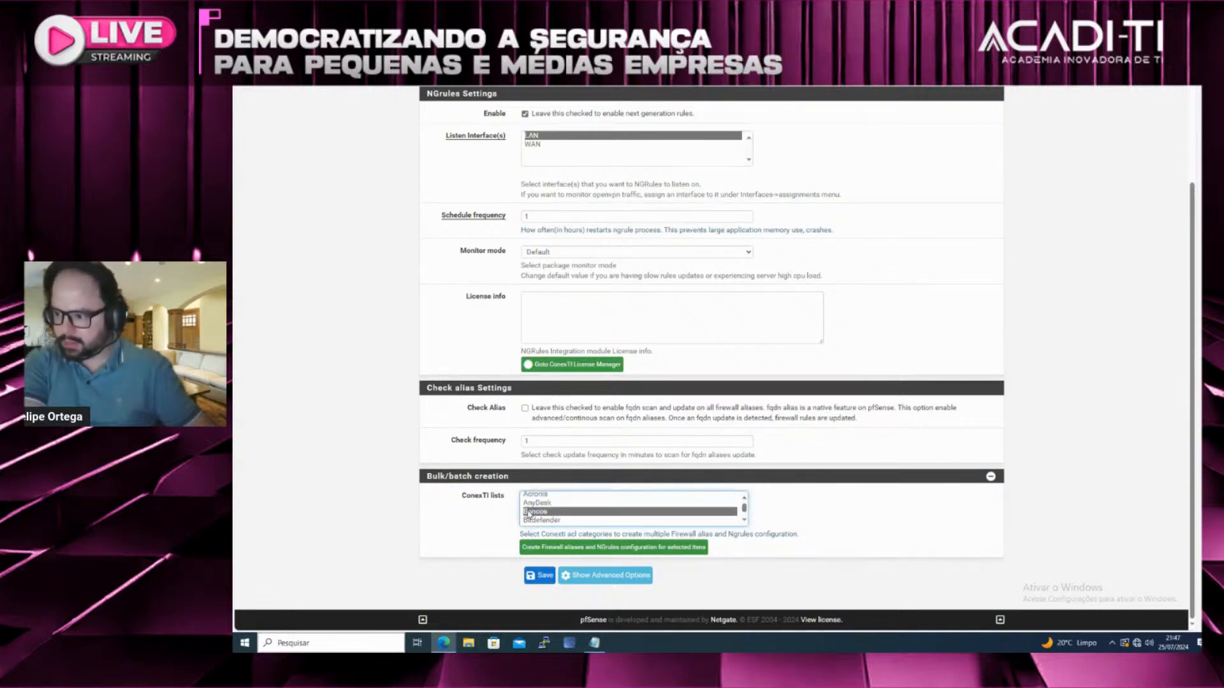
click(745, 522)
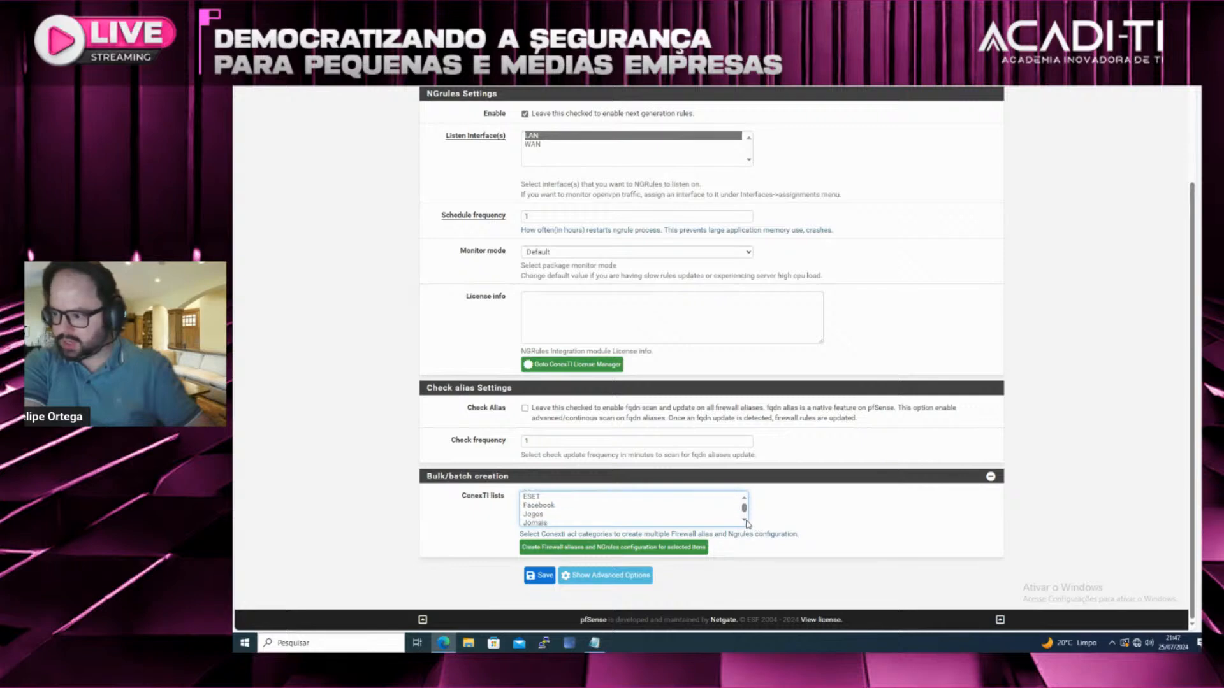
click(745, 521)
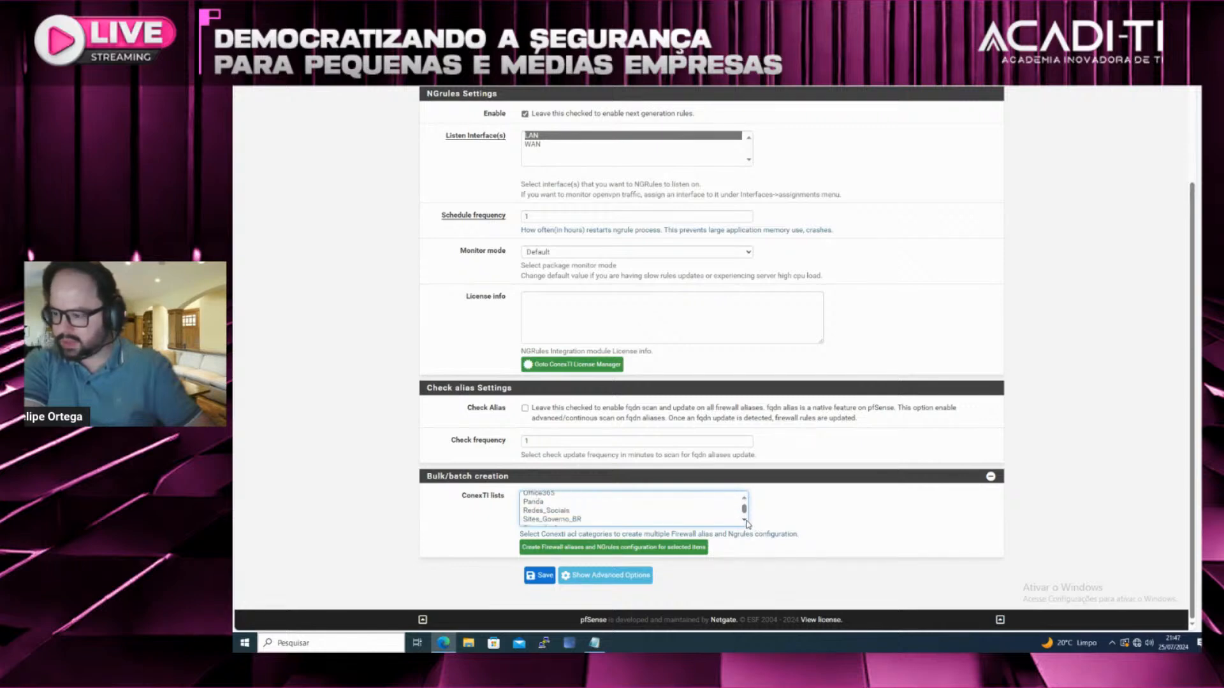
click(564, 520)
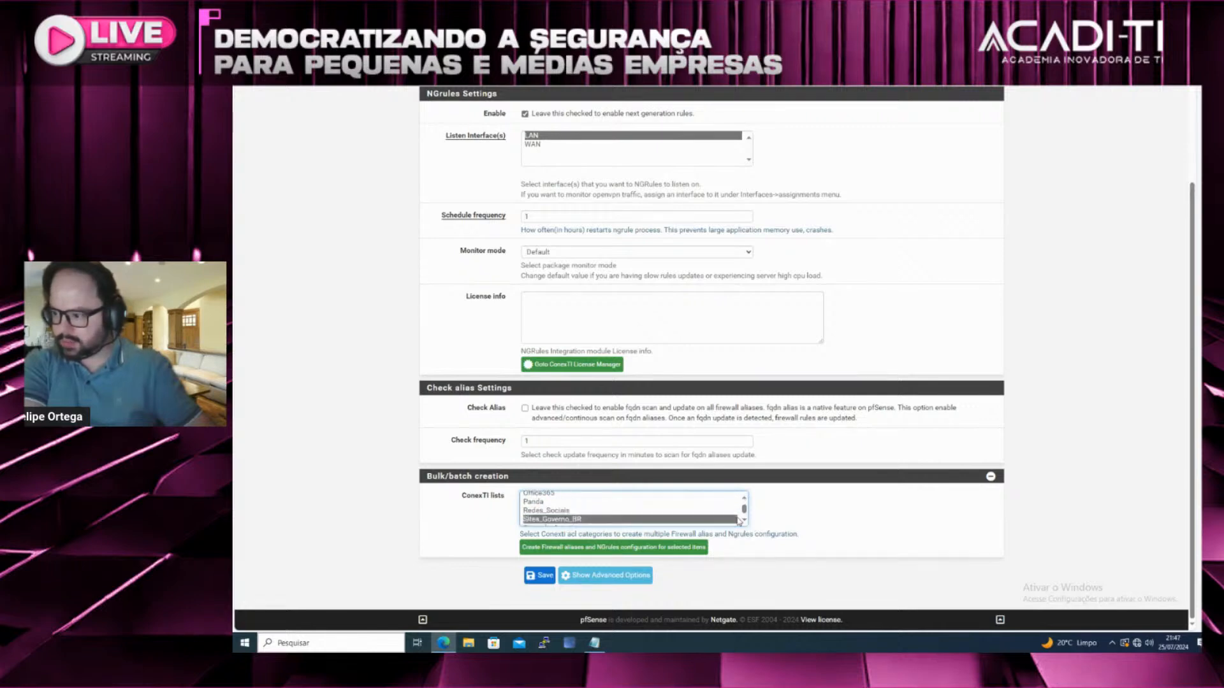
click(745, 522)
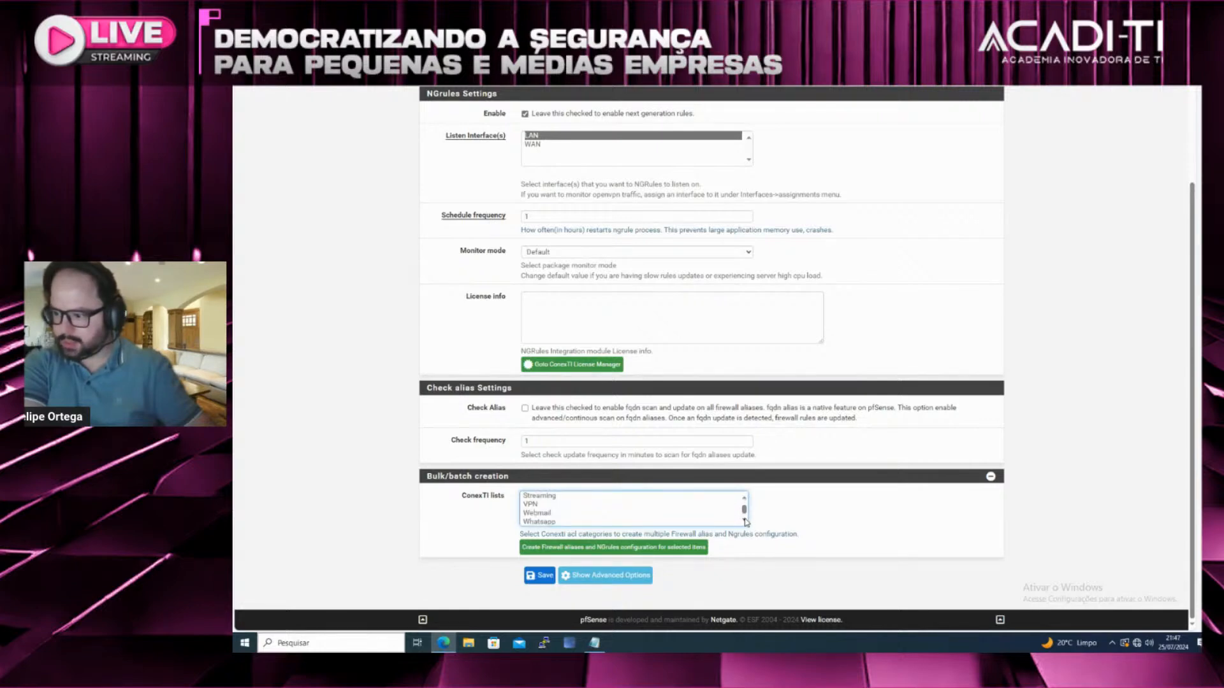
click(536, 521)
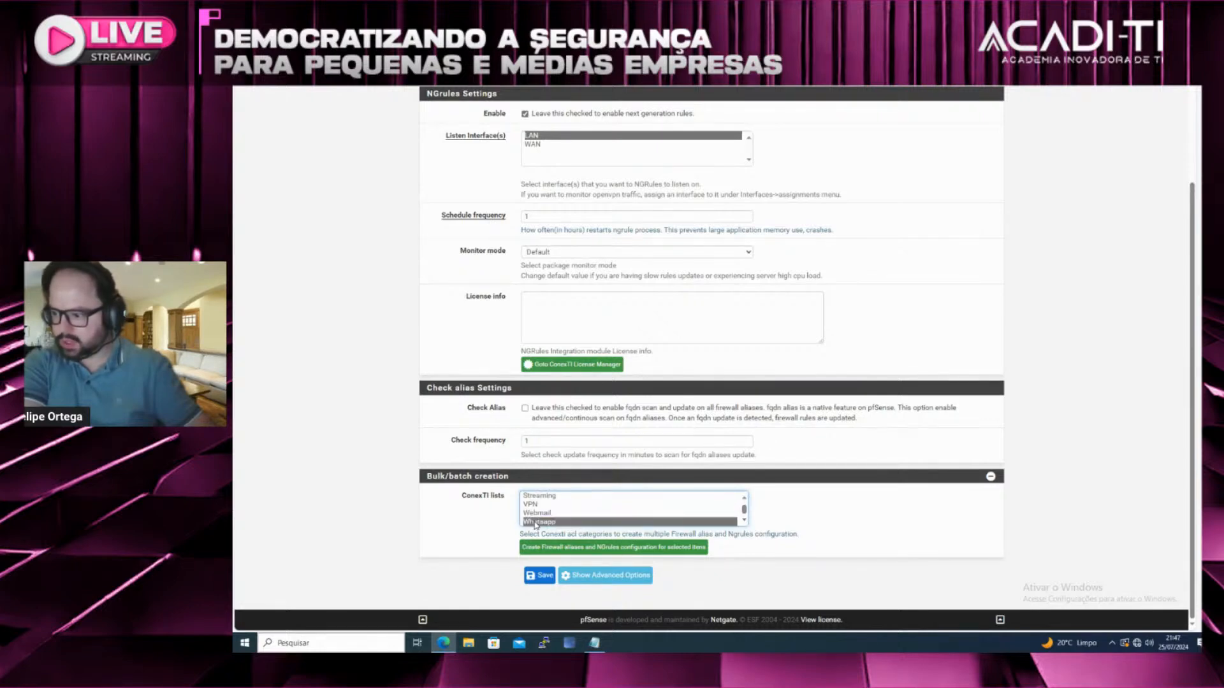
click(532, 580)
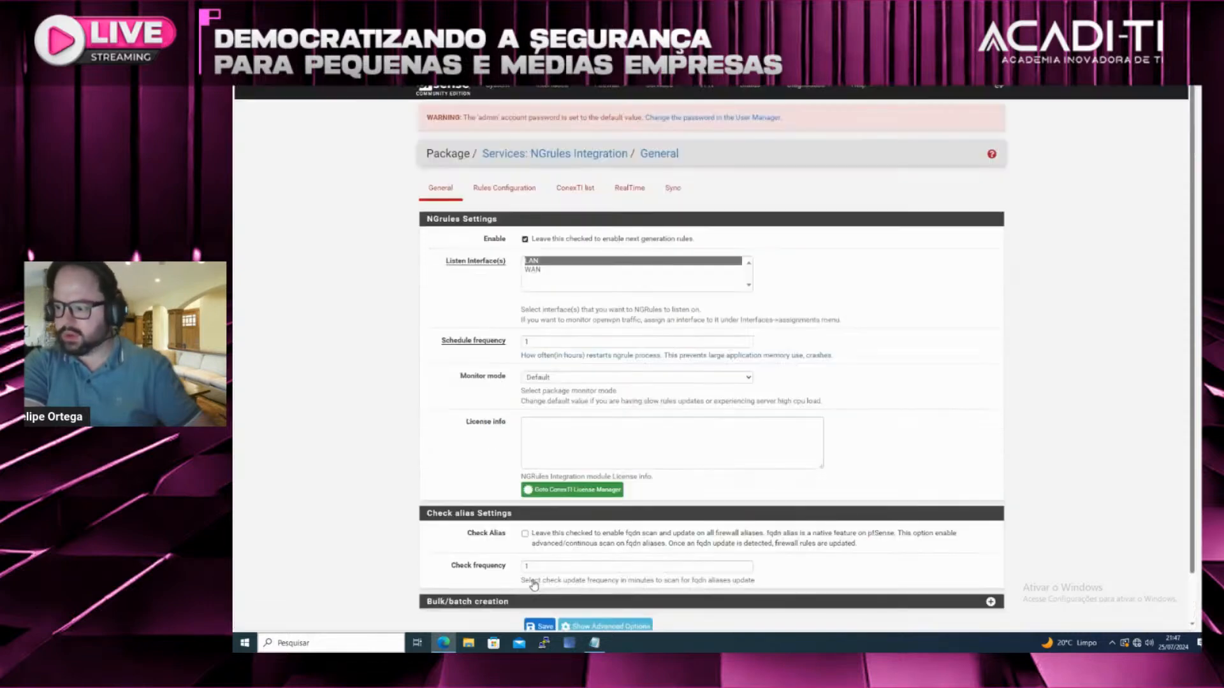
In bulk creation, select the ConexTI lists Bancos, Sites_Governo_BR and Whatsapp and create their firewall aliases and NGRules configuration
click(605, 576)
scroll(965, 289, down, 4)
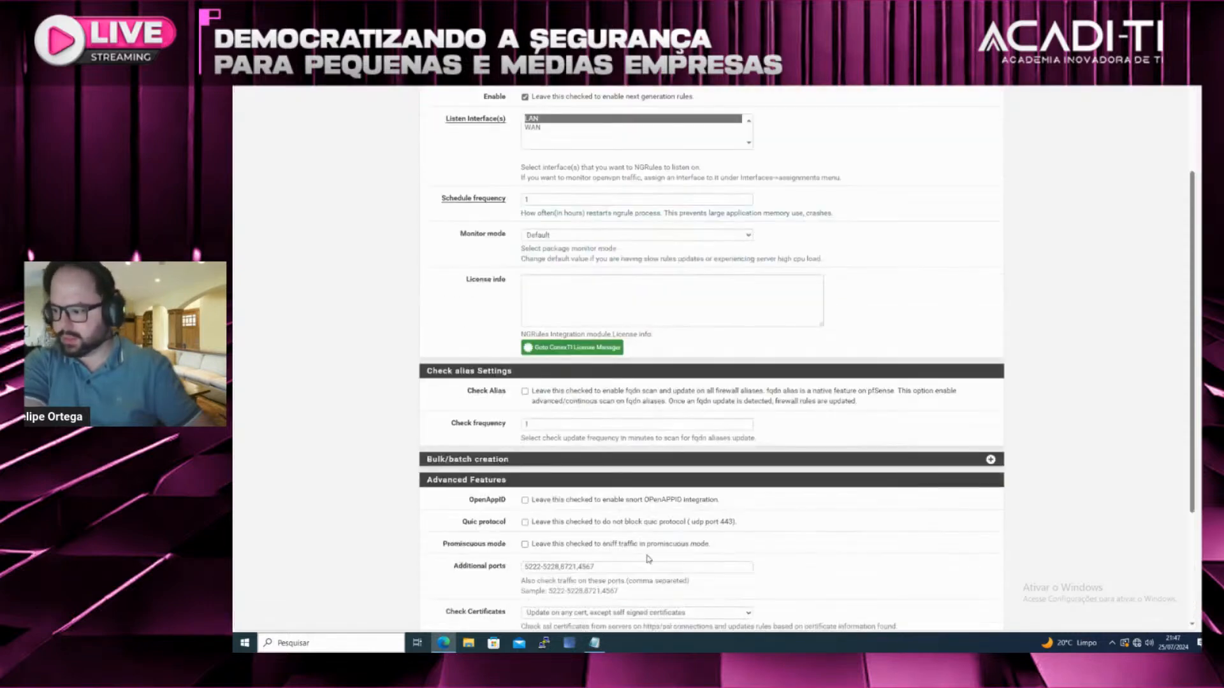
click(990, 287)
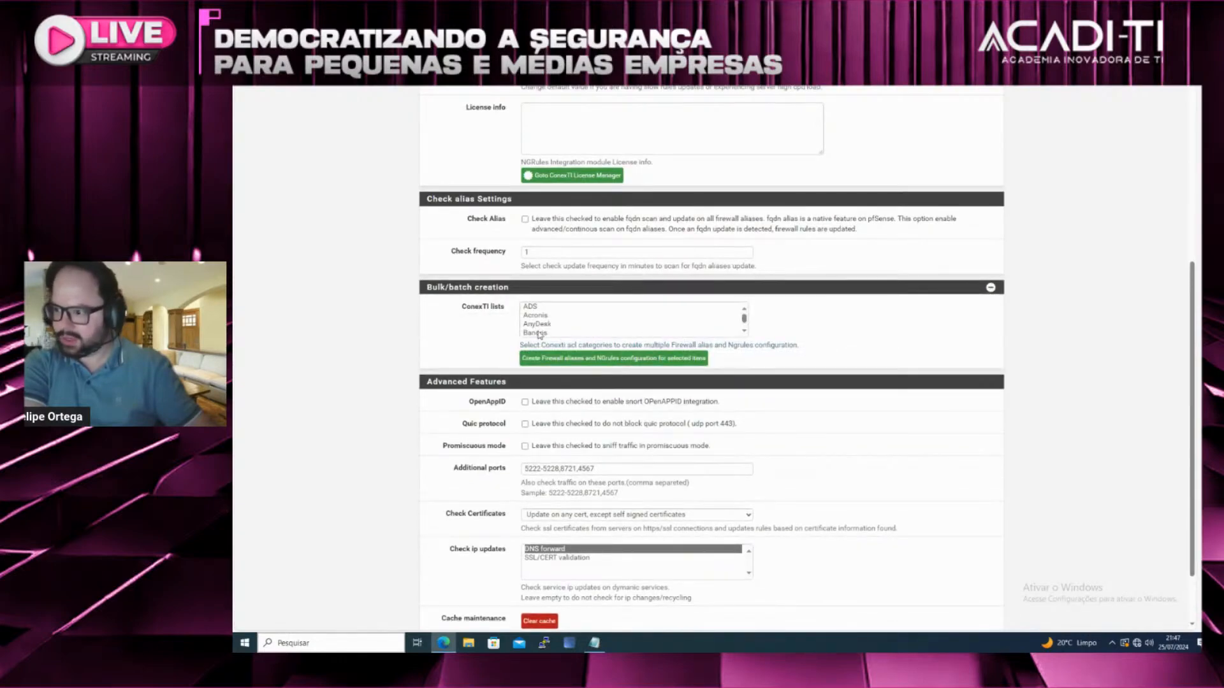
click(540, 333)
click(745, 332)
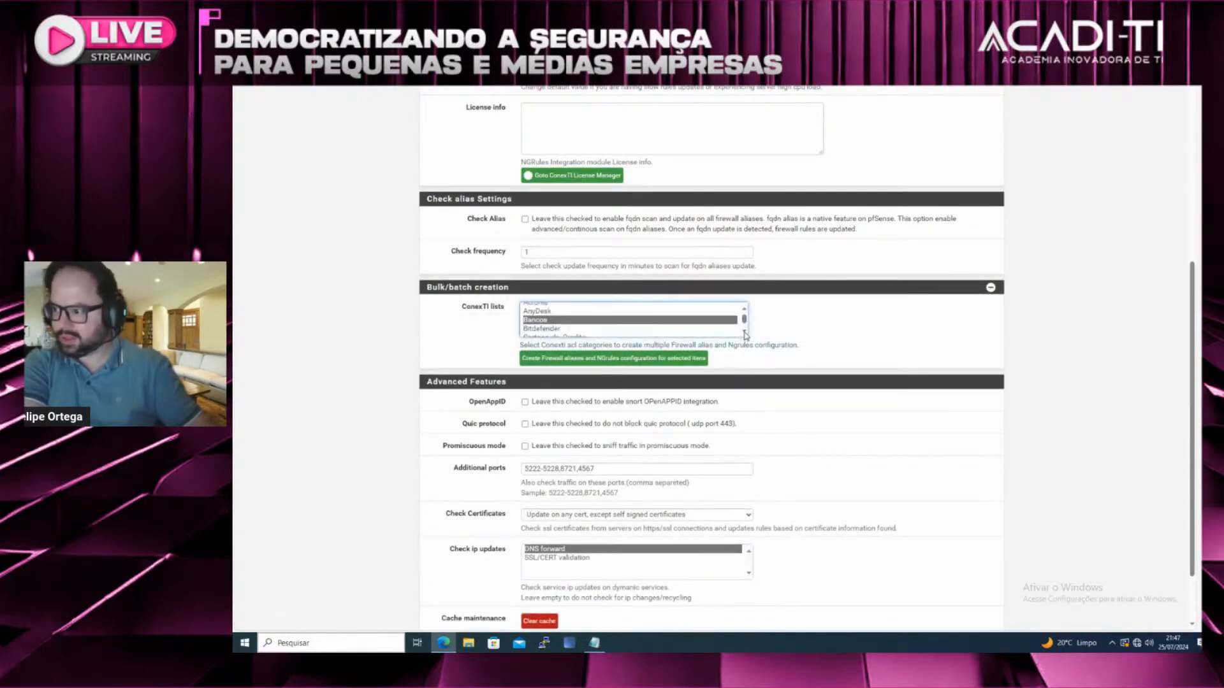
click(745, 332)
click(744, 332)
click(745, 332)
click(744, 332)
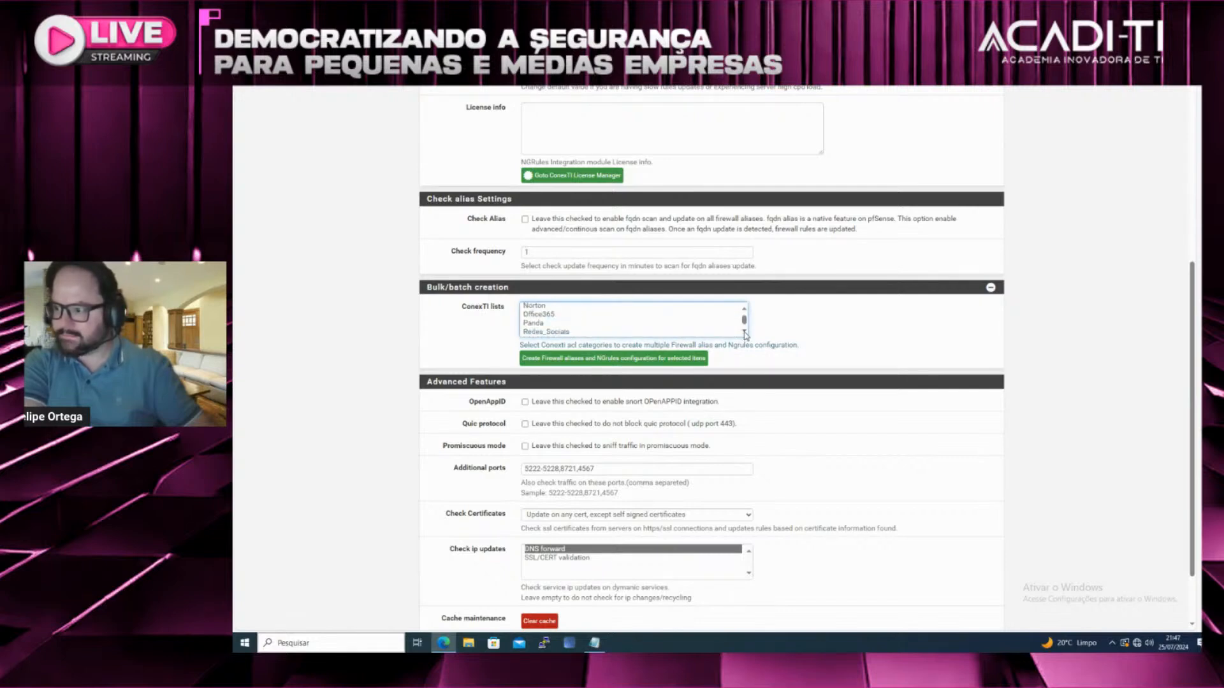
click(744, 332)
click(574, 321)
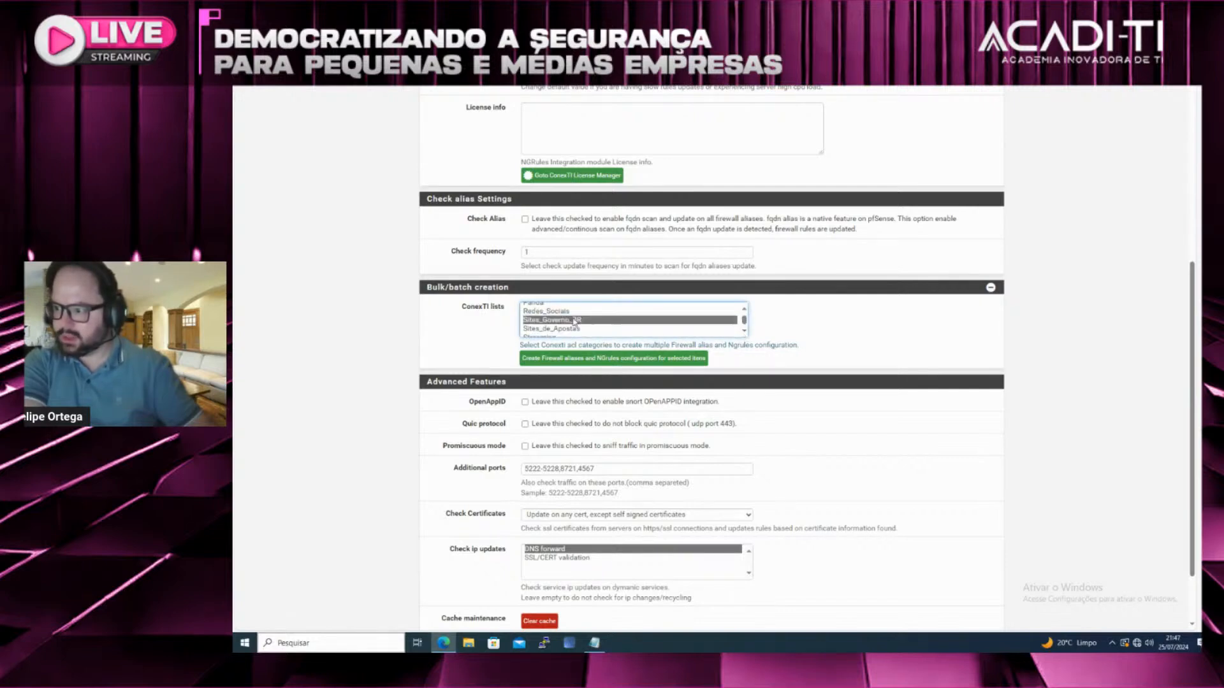
click(744, 332)
click(744, 332)
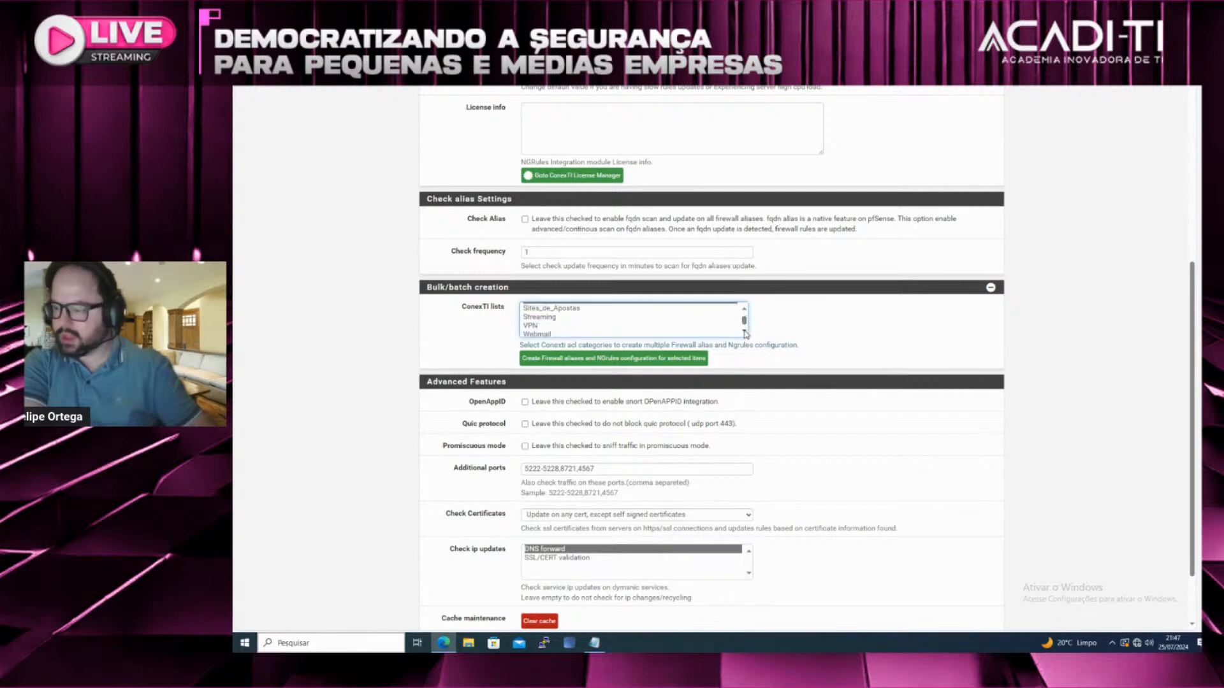
click(744, 332)
click(744, 332)
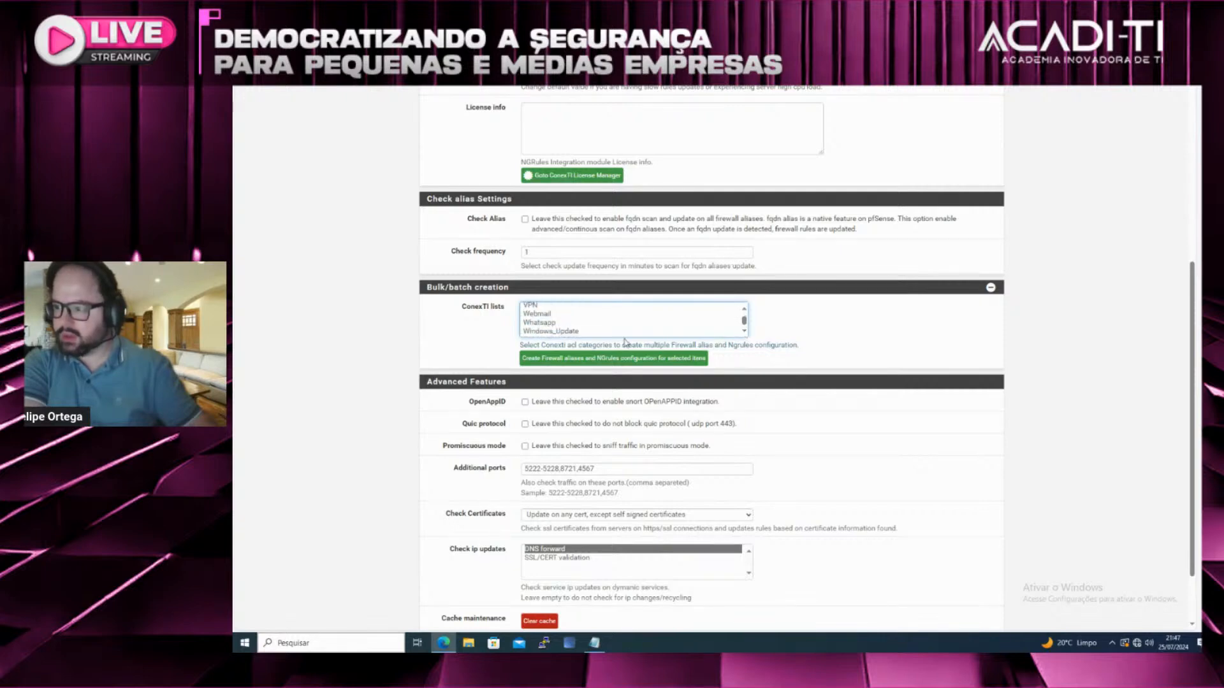
click(547, 322)
click(584, 358)
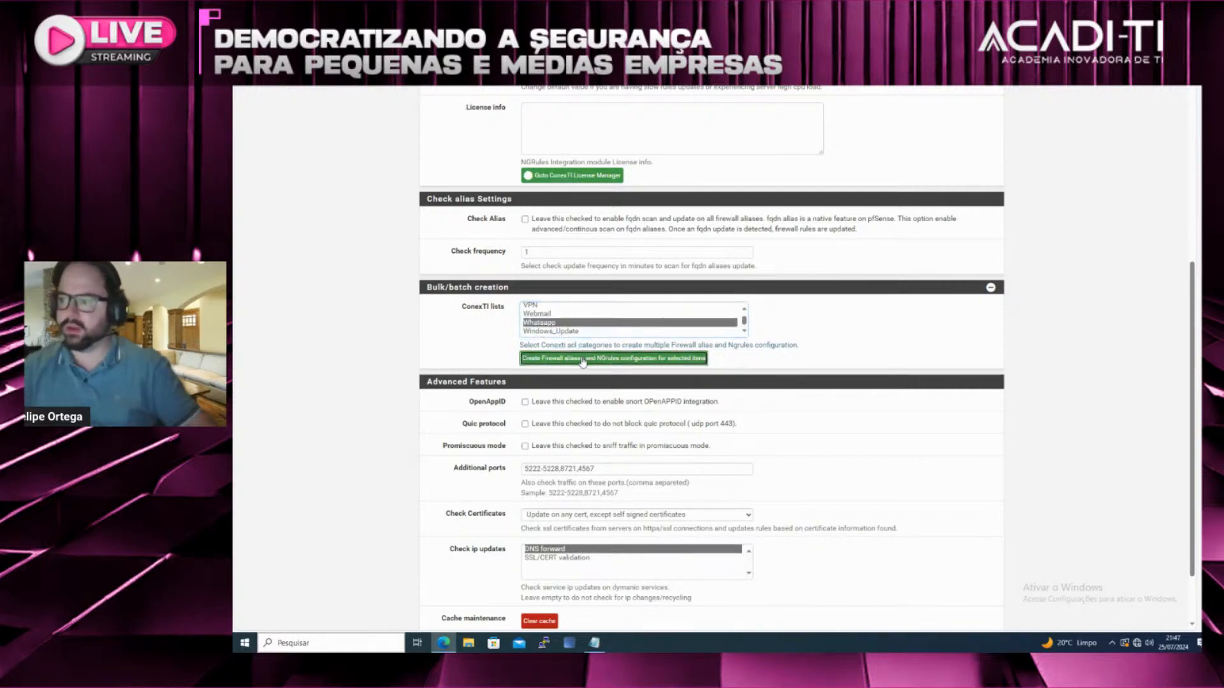
Check the bulk-created entries in the NGRules rules configuration and in the firewall IP aliases
click(506, 190)
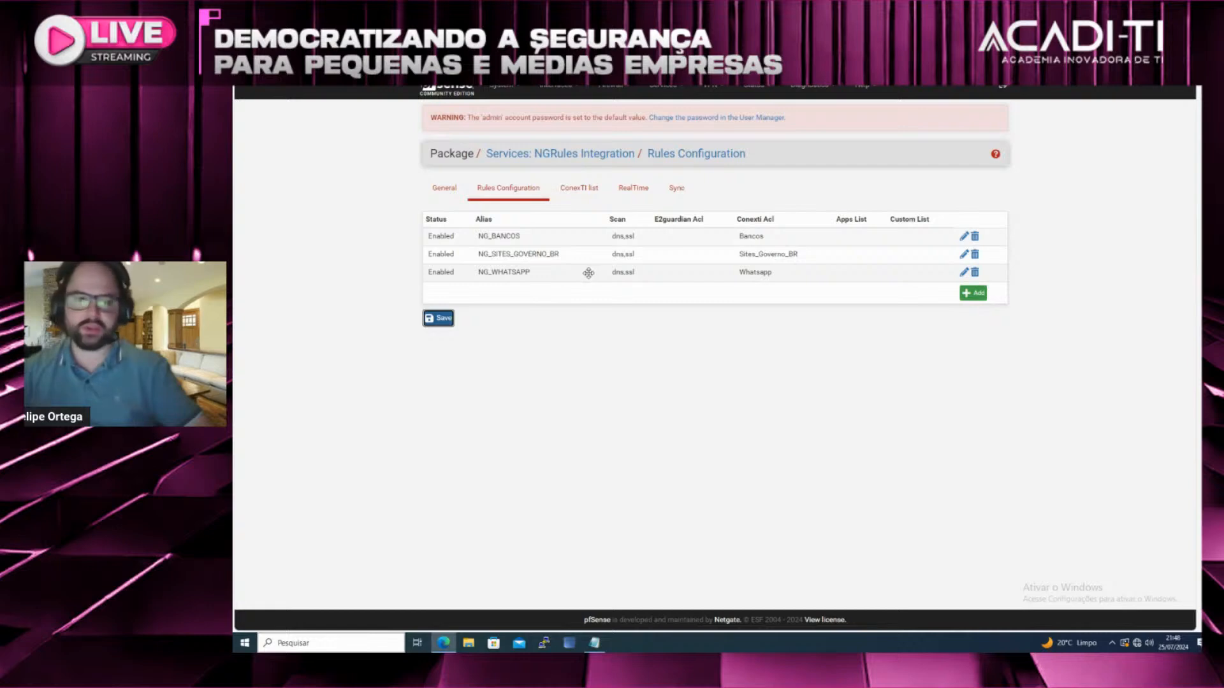
click(609, 97)
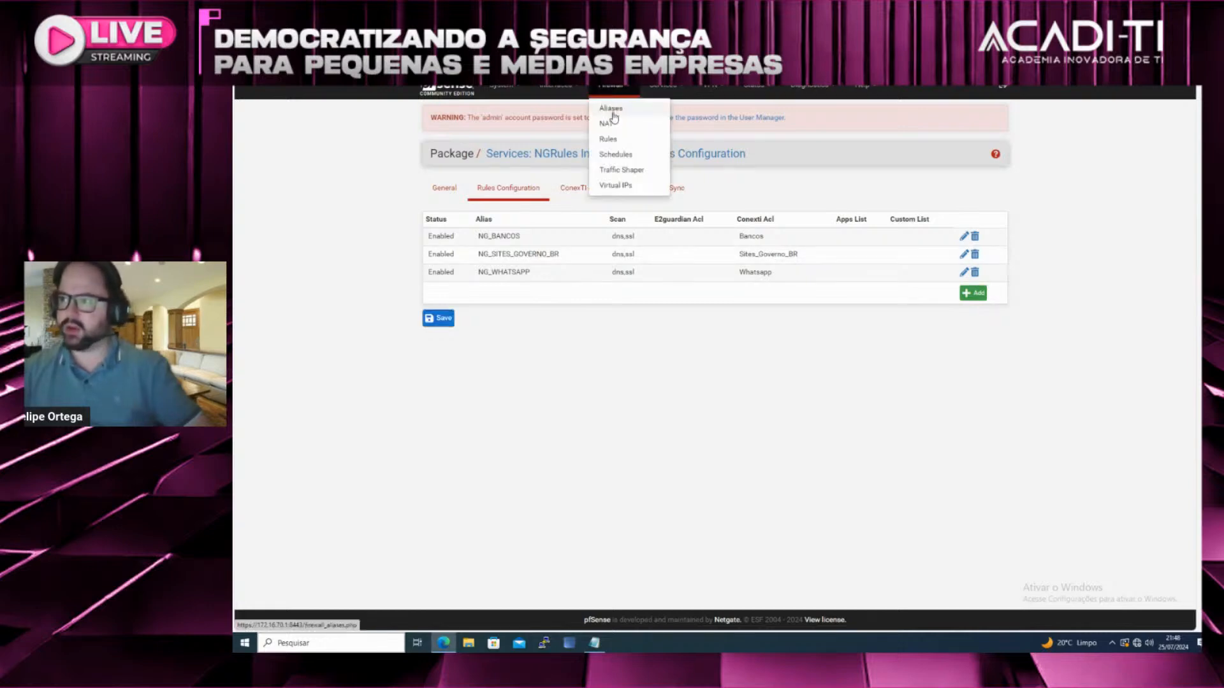
click(615, 113)
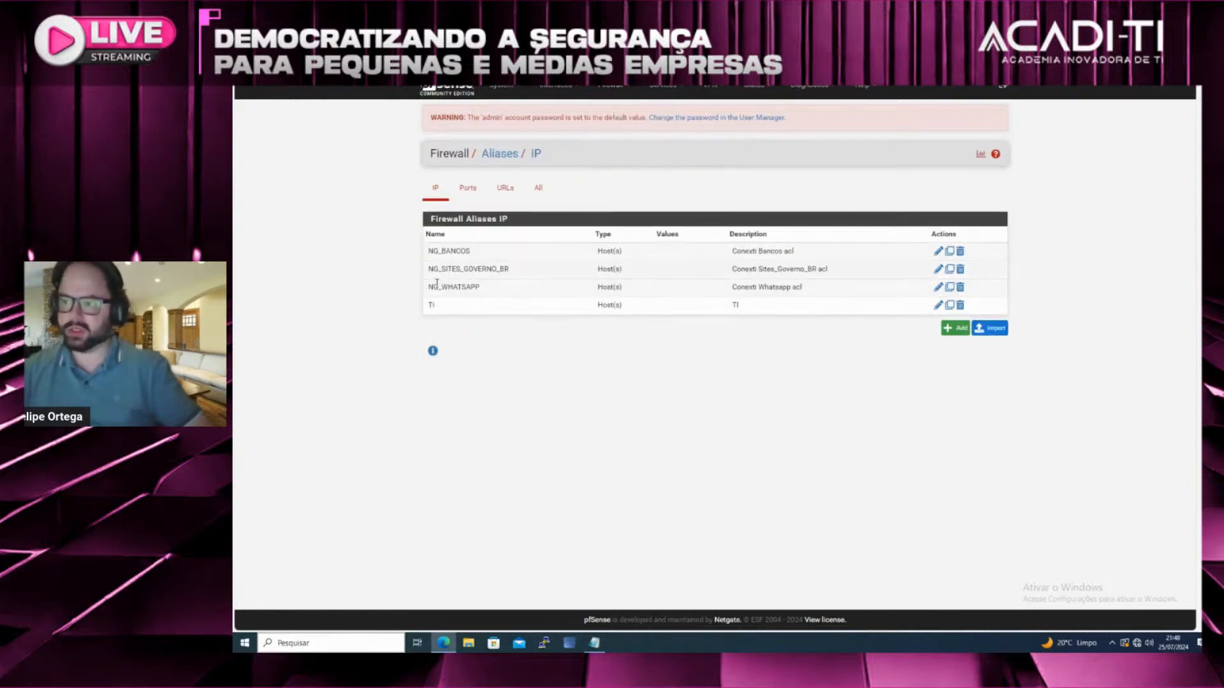
View the real-time traffic logs of NGRules Integration
click(663, 86)
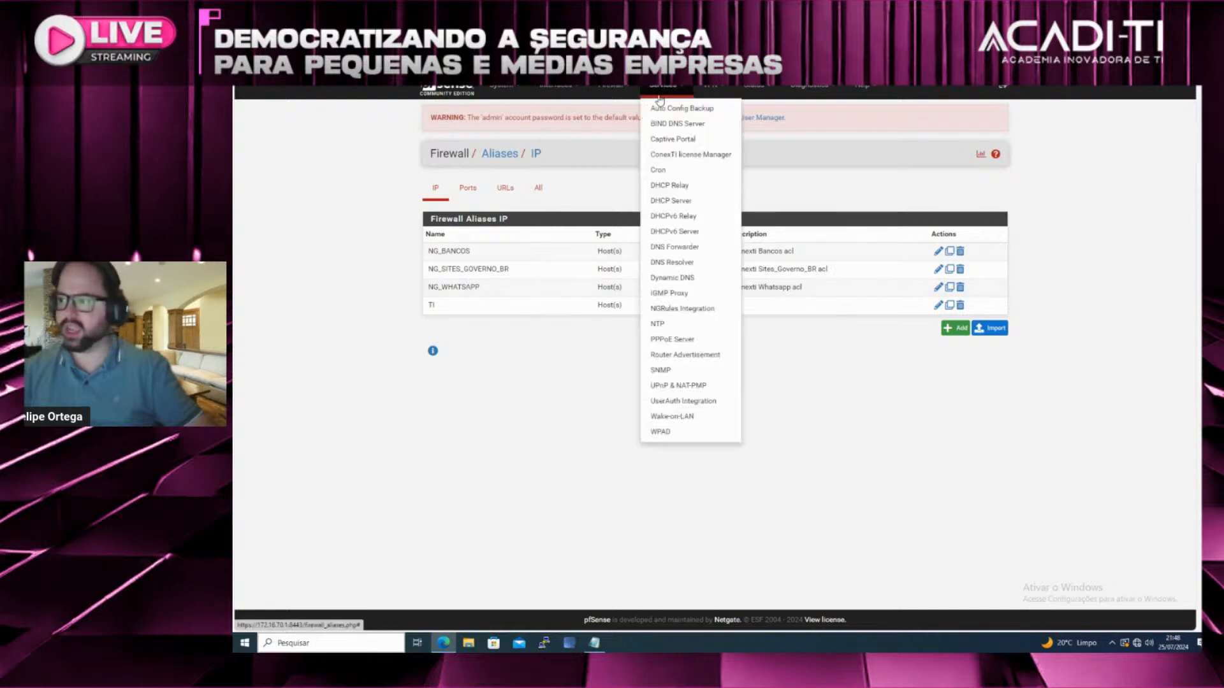
click(670, 310)
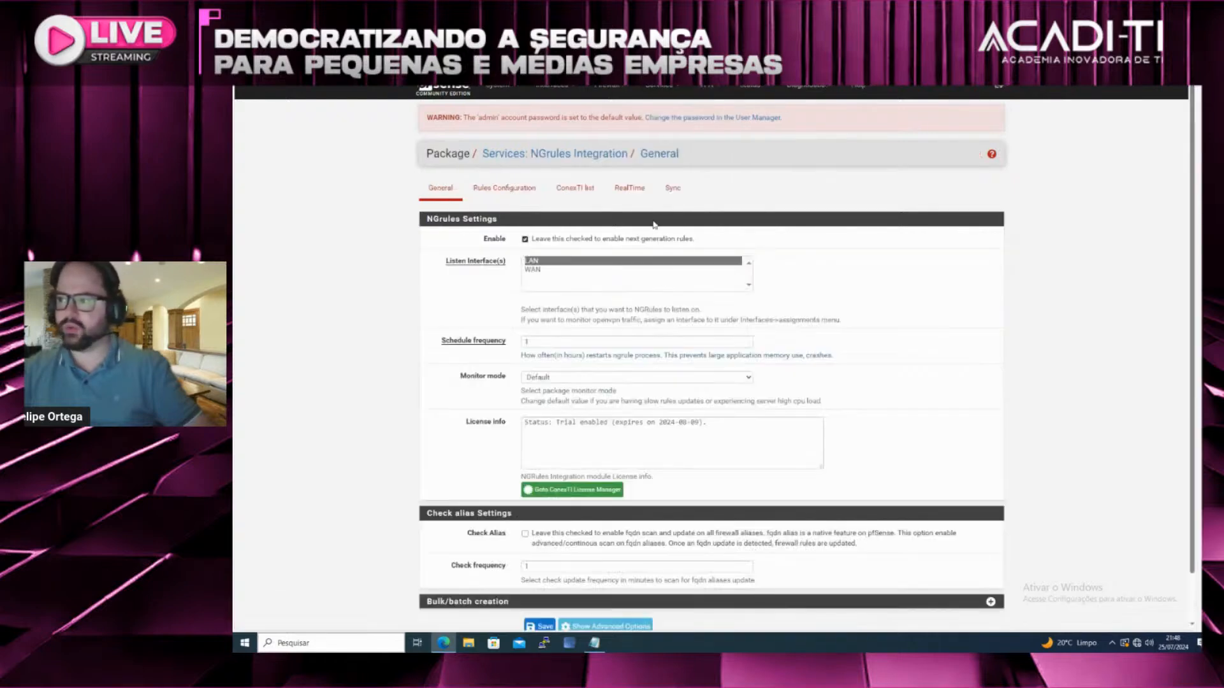
click(622, 197)
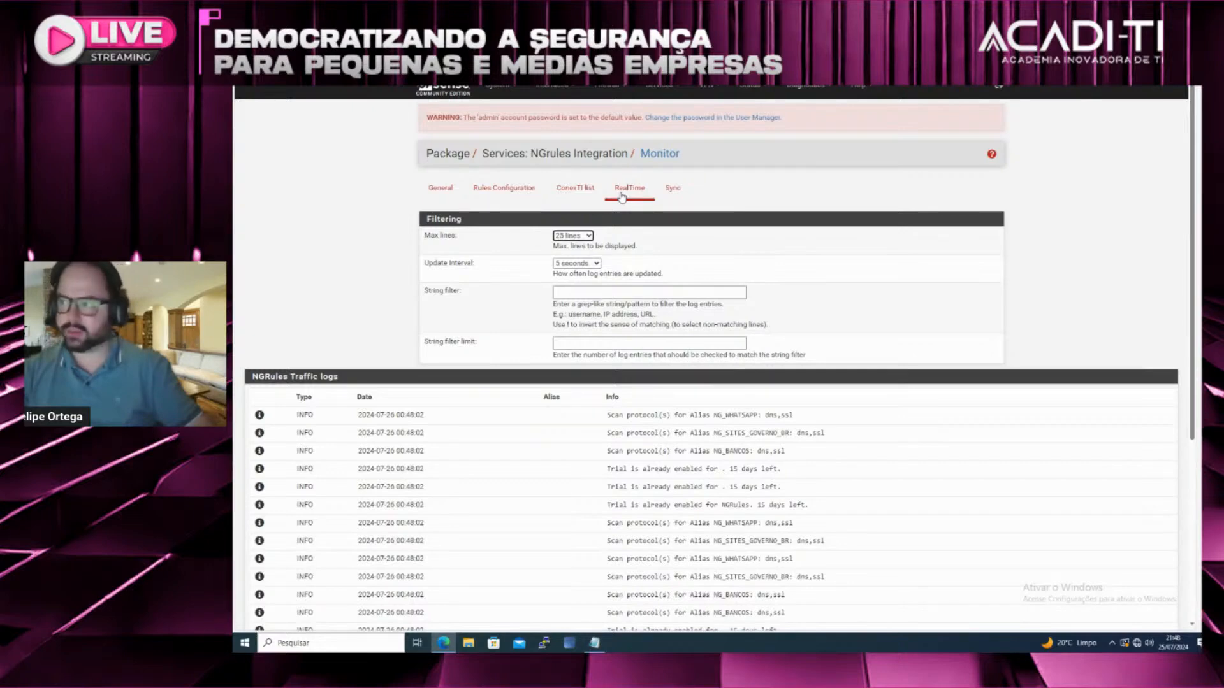
Duplicate the LAN firewall rule Grupo TI Acesso Liberado and set the copy's destination to the alias NG_SITES_GOVERNO_BR
click(607, 90)
click(610, 140)
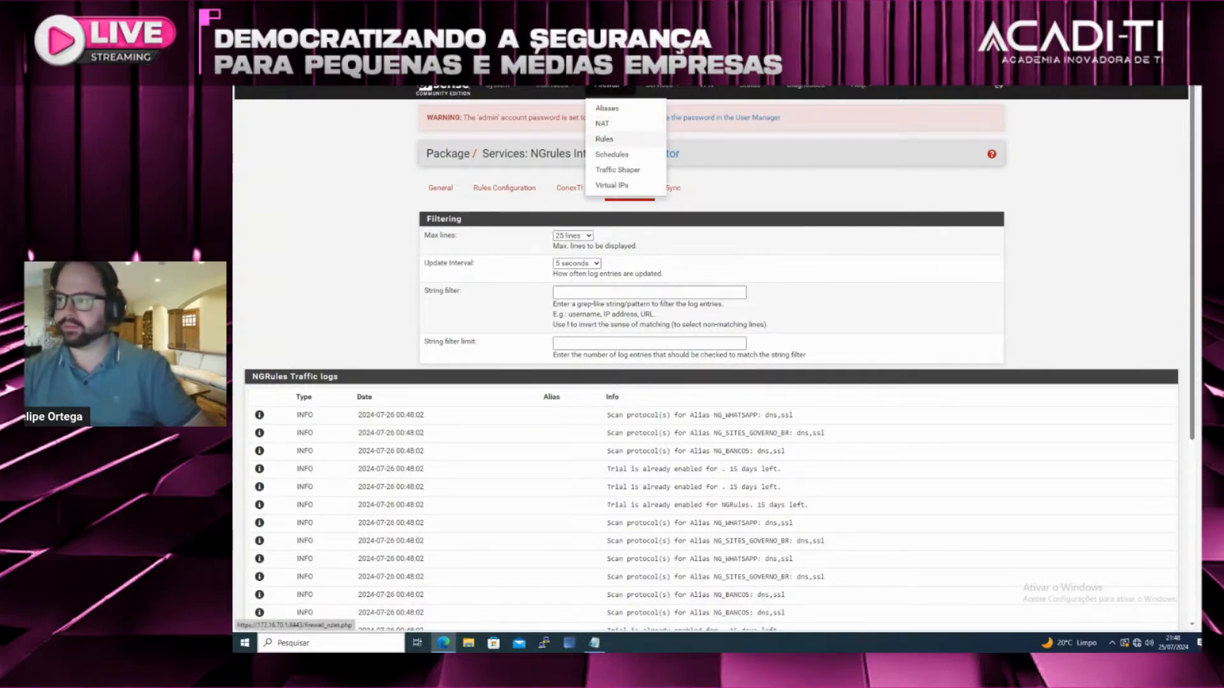
click(533, 193)
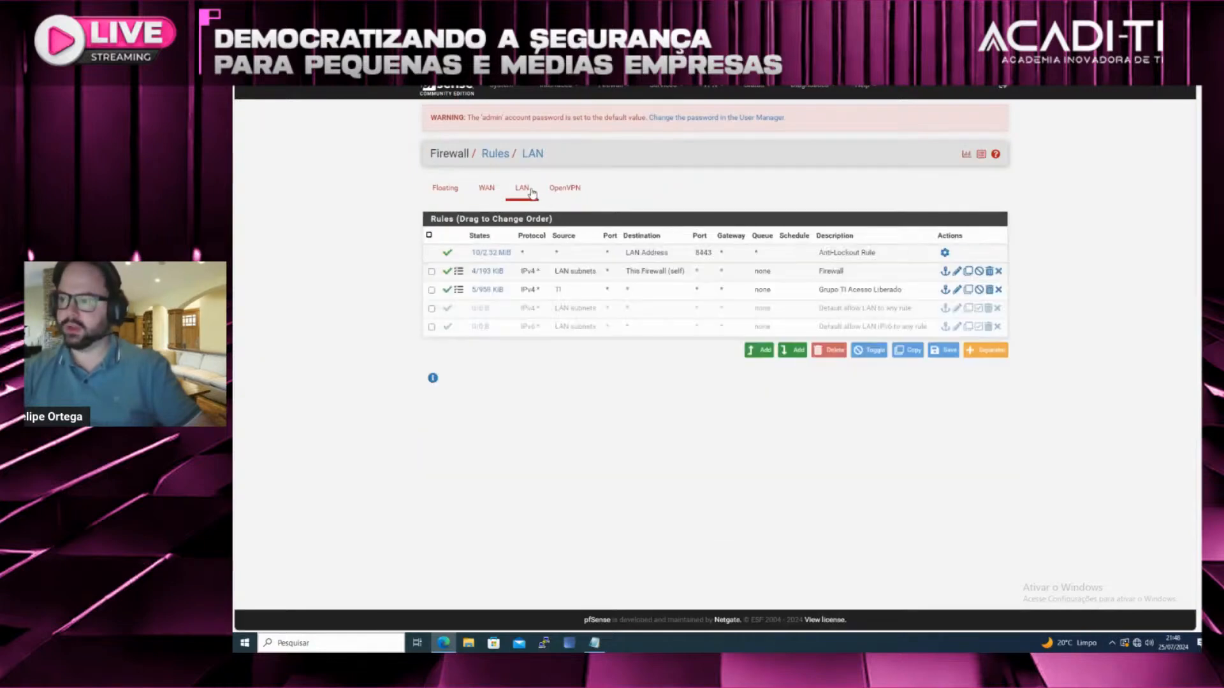
click(957, 290)
scroll(559, 417, down, 1)
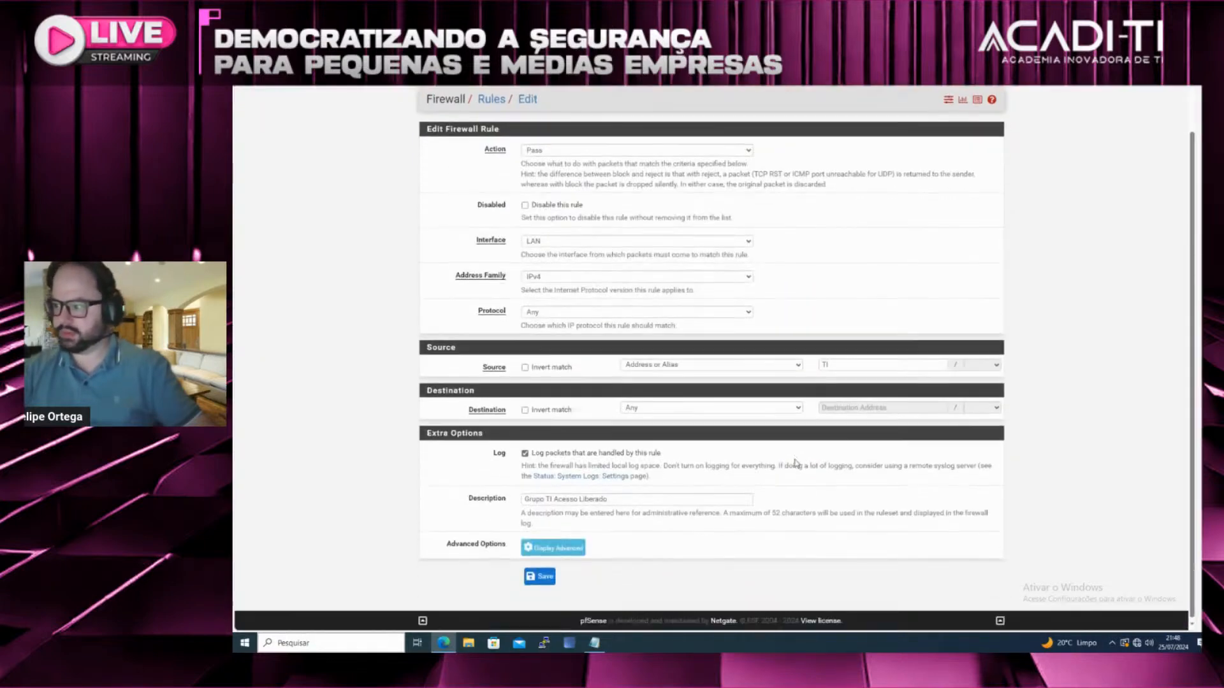
click(744, 408)
click(733, 428)
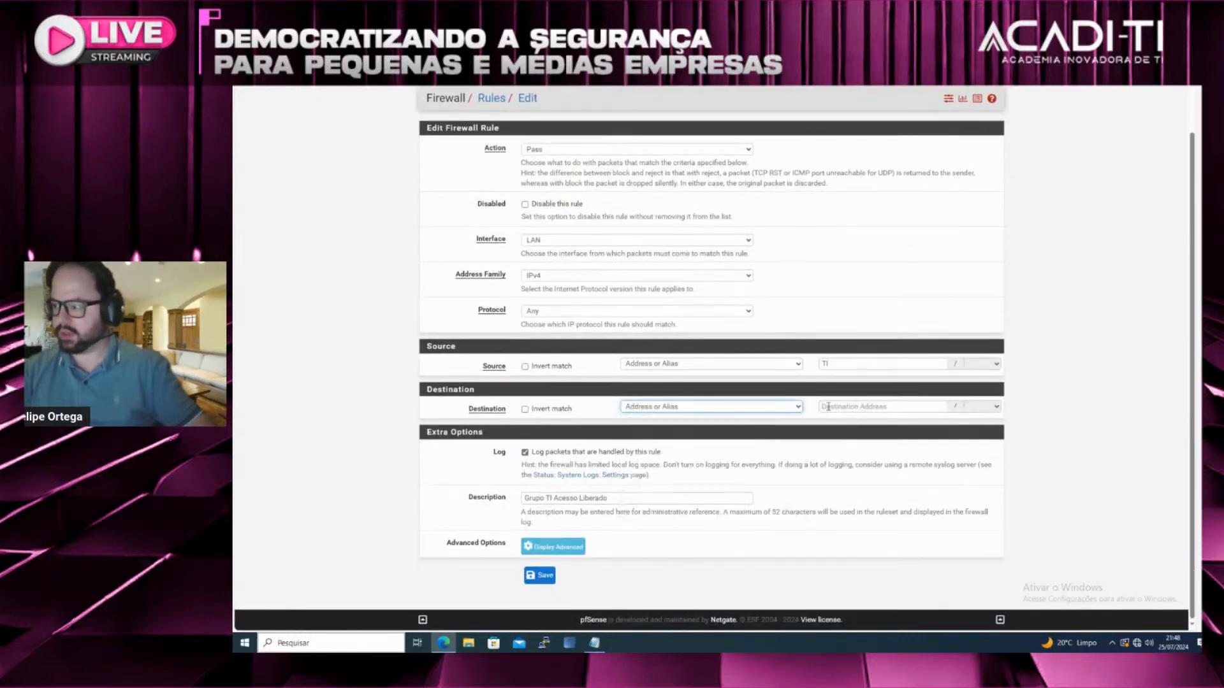
click(829, 406)
text(N)
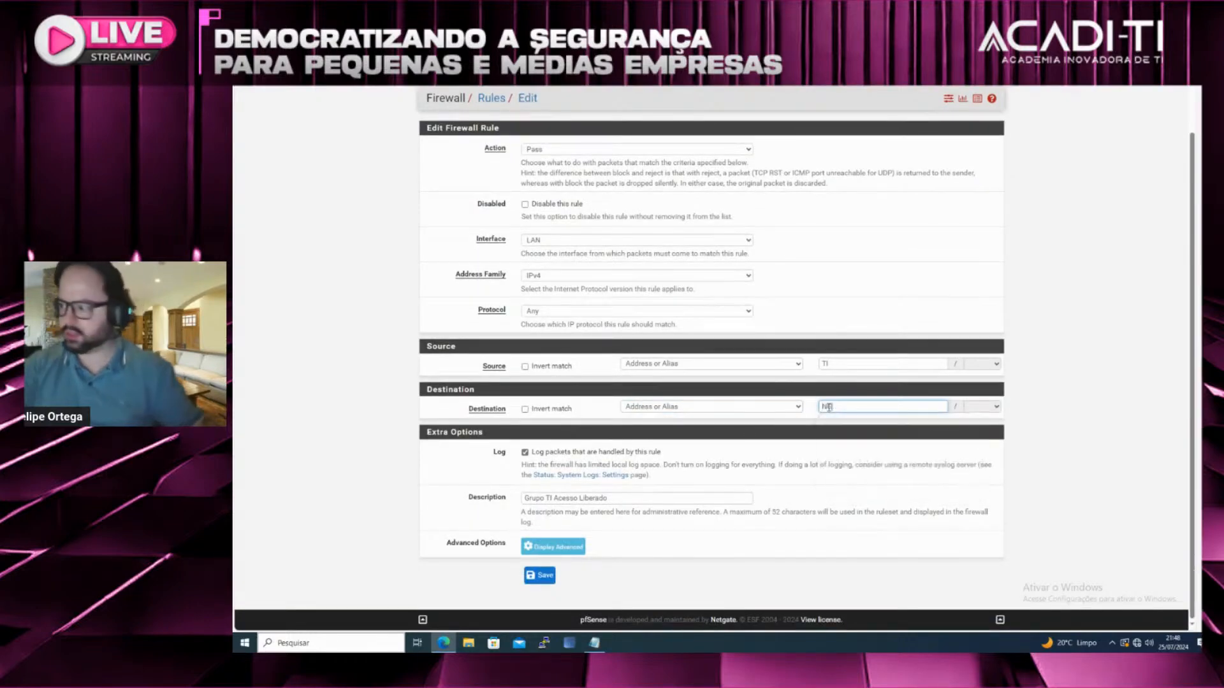
text(G)
click(841, 429)
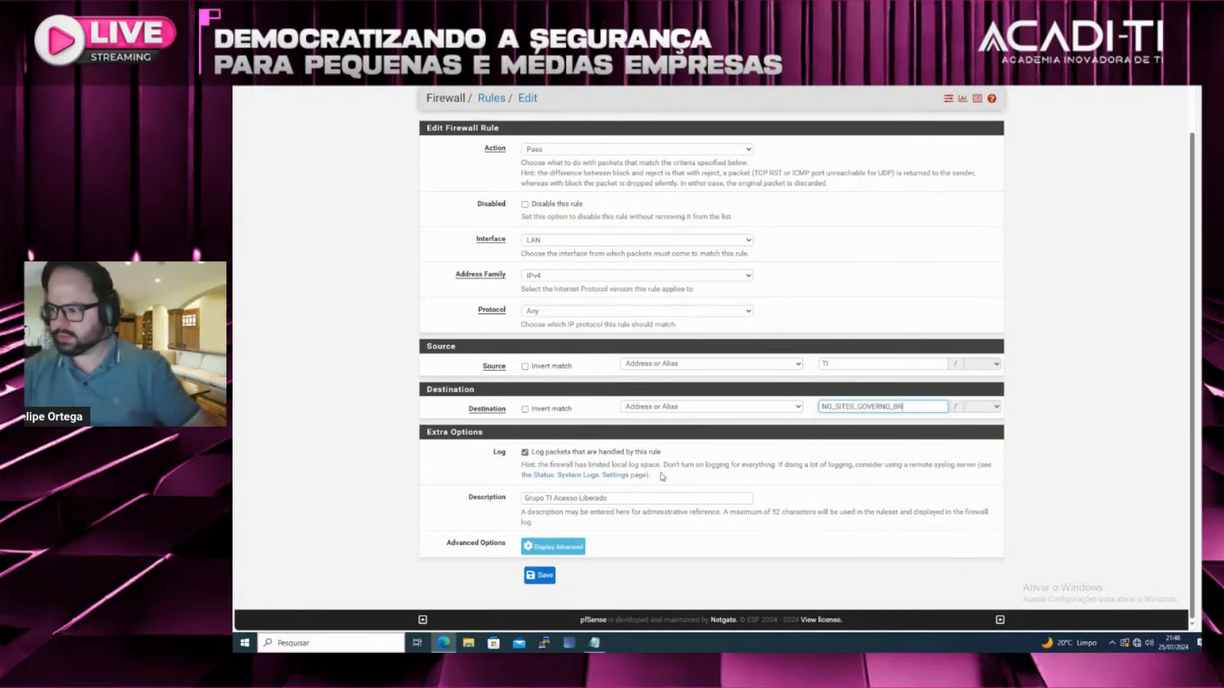
Change the copied rule's description to Grupo TI Acesso GOV and save the rule
click(626, 497)
key(BackSpace)
key(BackSpace)
key(BackSpace)
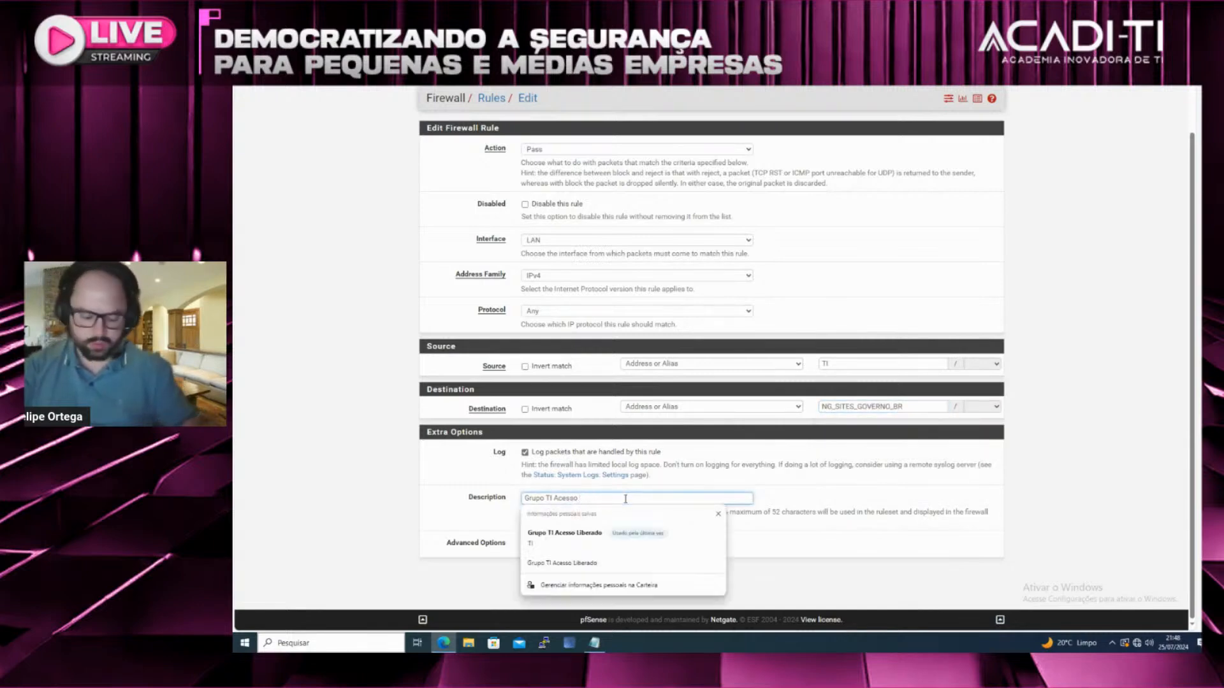
text(GOV)
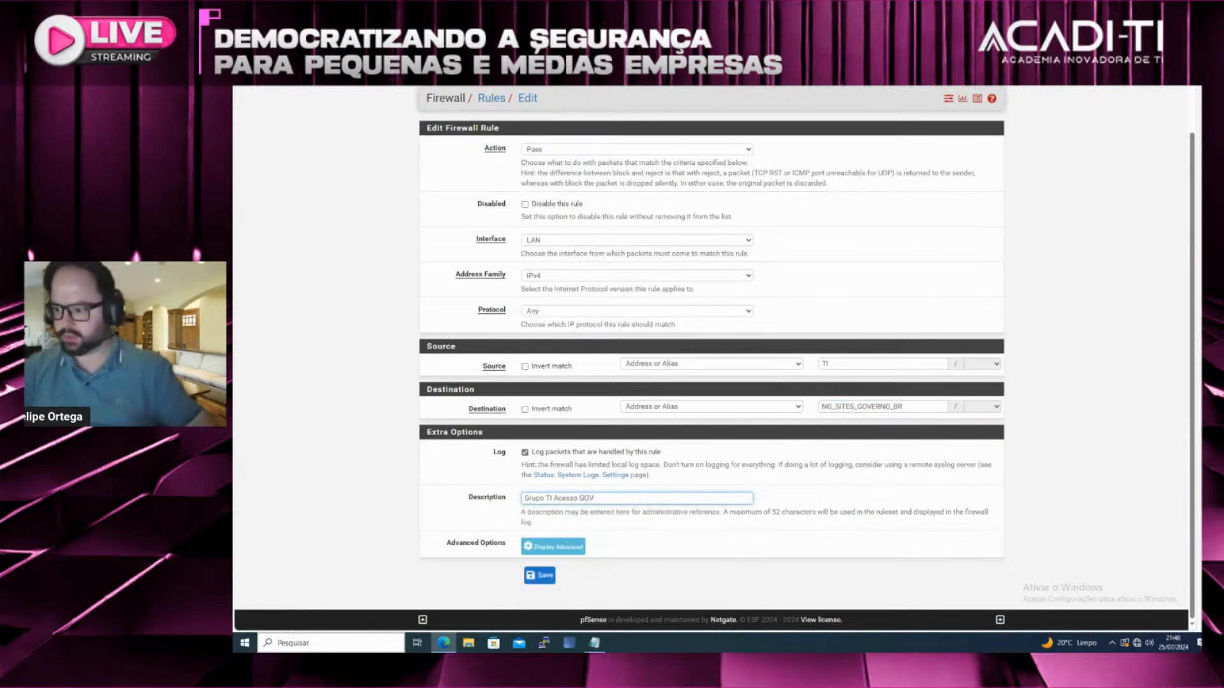
click(539, 576)
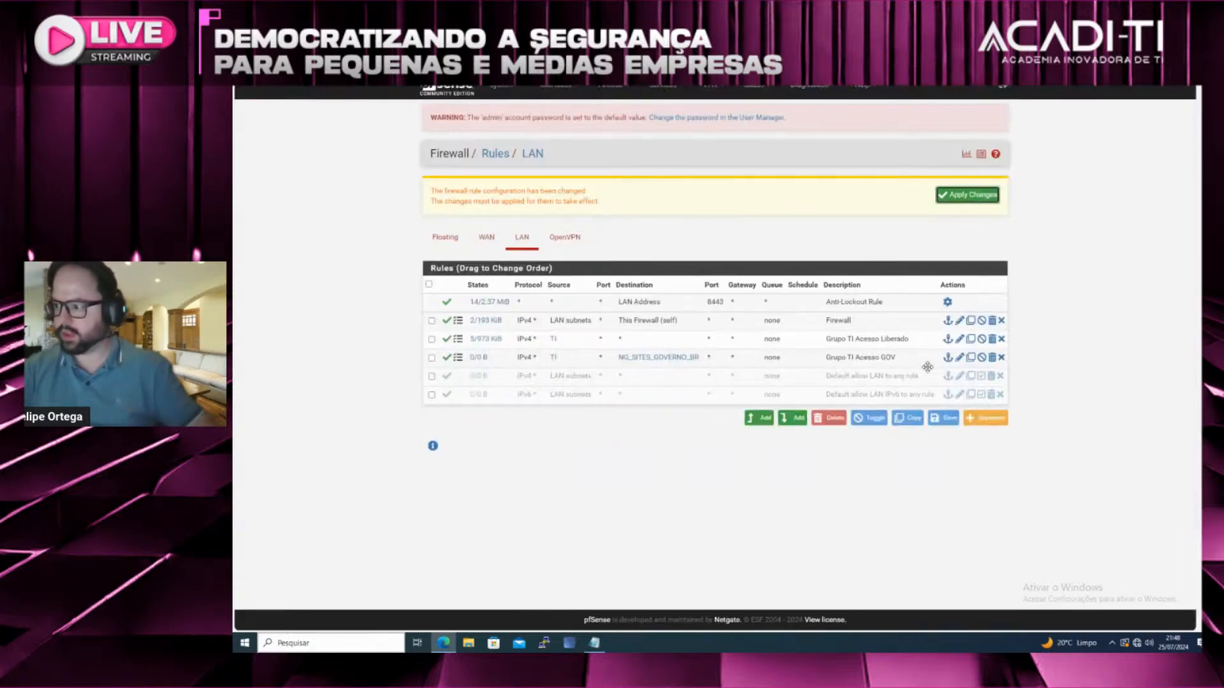
Duplicate the LAN firewall rule Grupo TI Acesso GOV and set the copy's destination to the alias NG_BANCOS
click(968, 358)
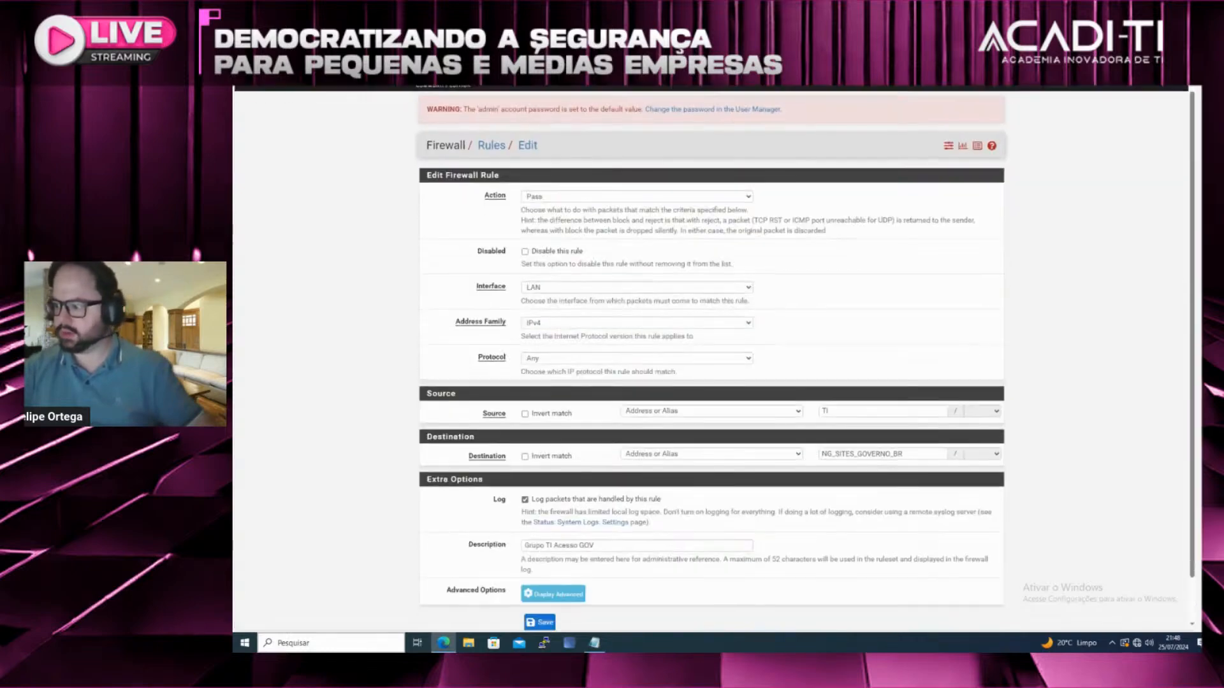
scroll(931, 403, down, 2)
click(920, 406)
key(BackSpace)
key(BackSpace)
key(BackSpace)
key(BackSpace)
key(BackSpace)
key(BackSpace)
key(BackSpace)
key(BackSpace)
key(BackSpace)
key(BackSpace)
key(BackSpace)
key(BackSpace)
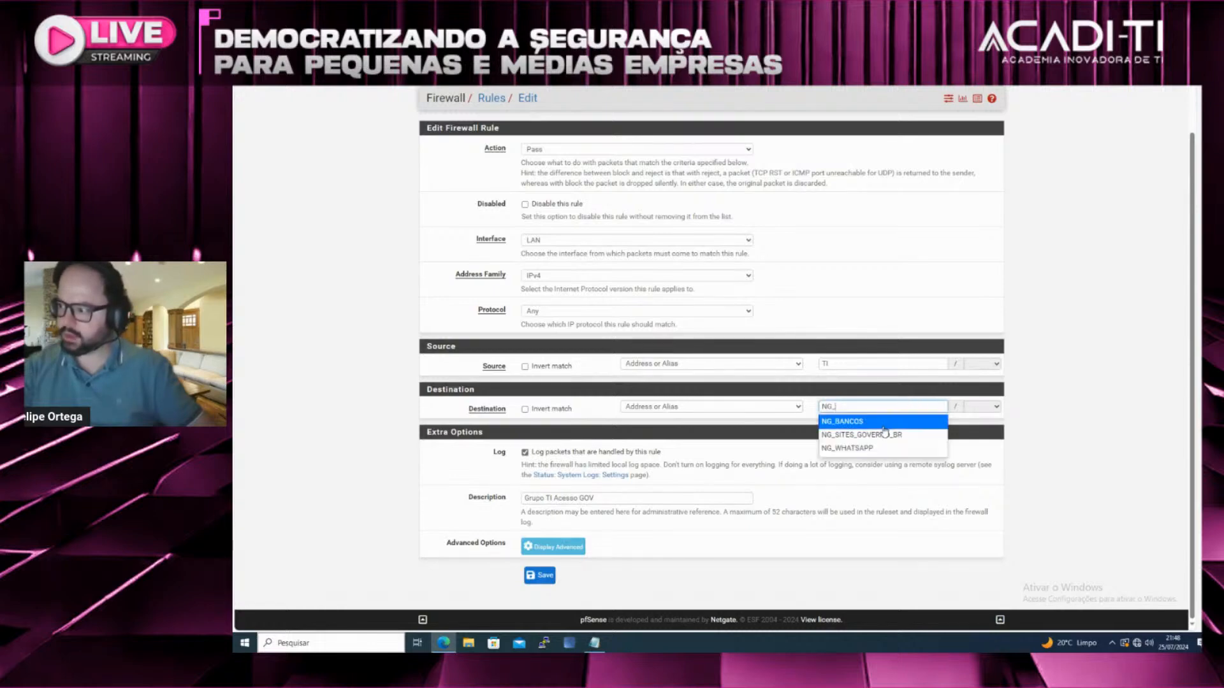
click(879, 426)
Change the copied rule's description to Grupo TI Acesso BANCOS and save the rule
click(654, 501)
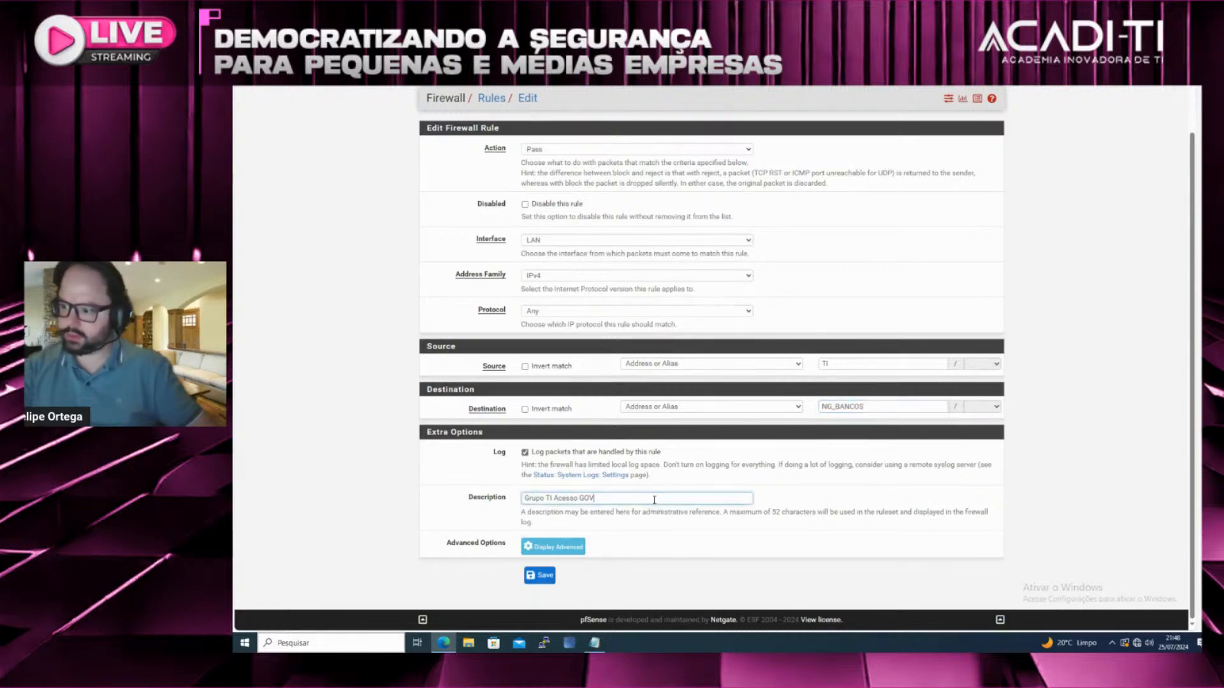
key(BackSpace)
key(BackSpace)
key(BackSpace)
key(BackSpace)
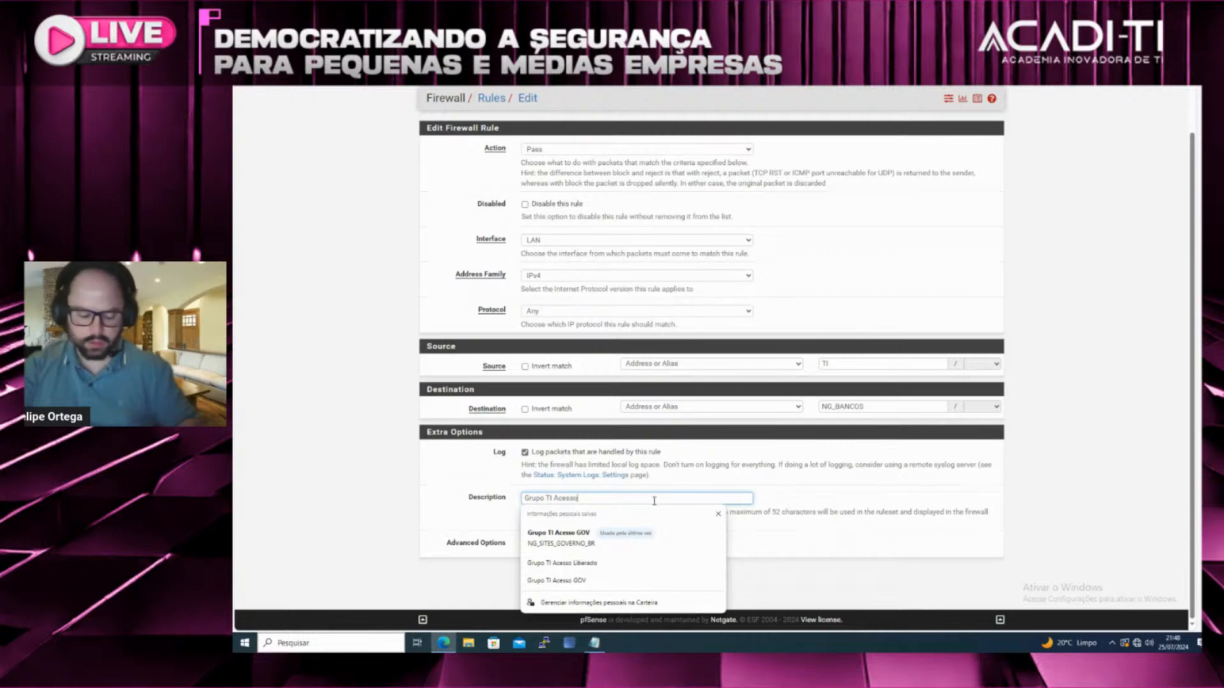
text(BANCOS)
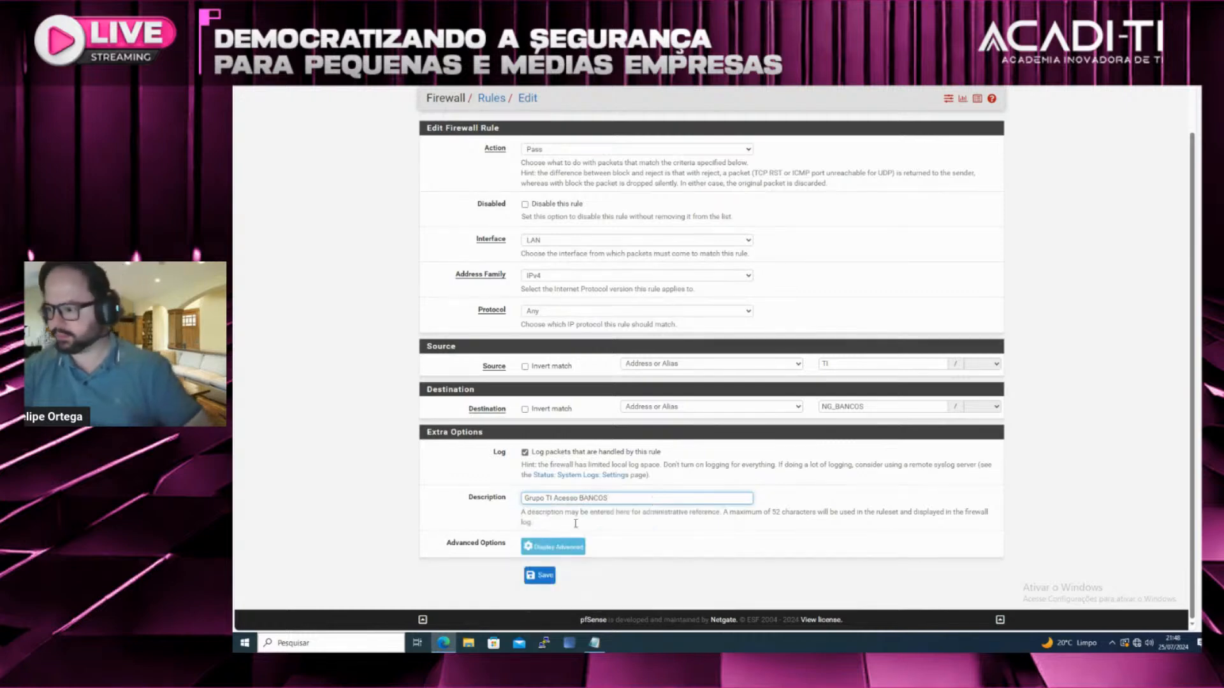
click(539, 575)
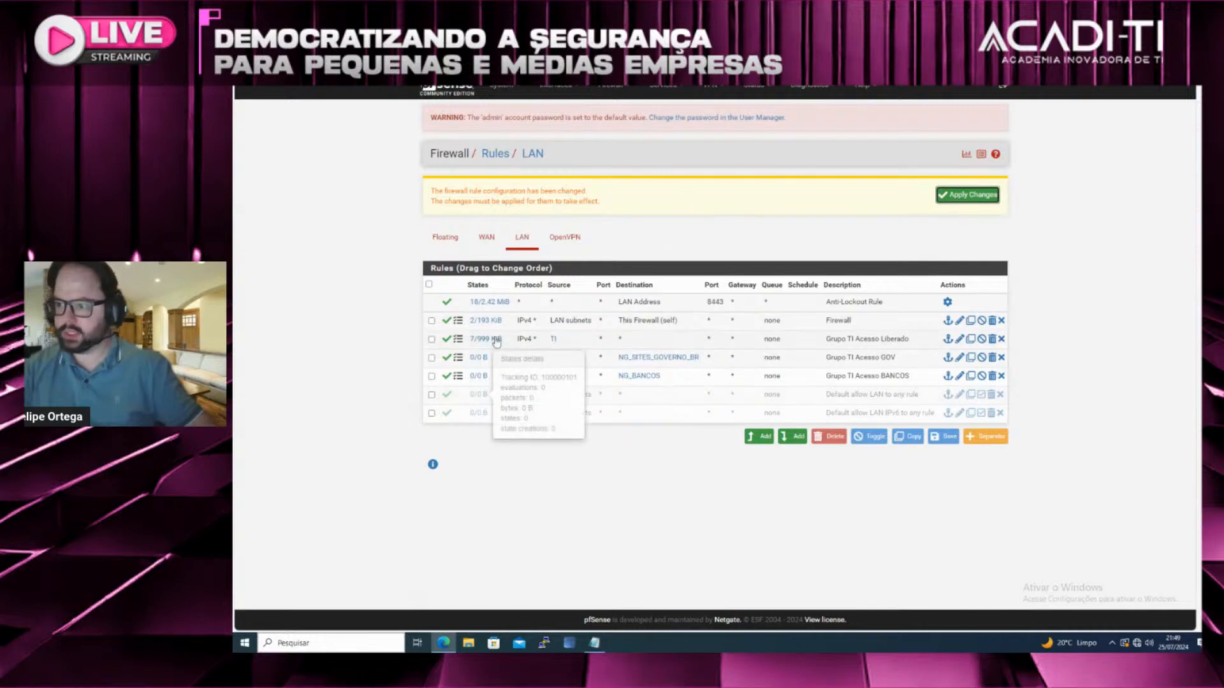
Move the Grupo TI Acesso Liberado rule below Grupo TI Acesso BANCOS, save the rule order and apply the changes
mouse_move(462, 338)
drag(441, 336, 443, 376)
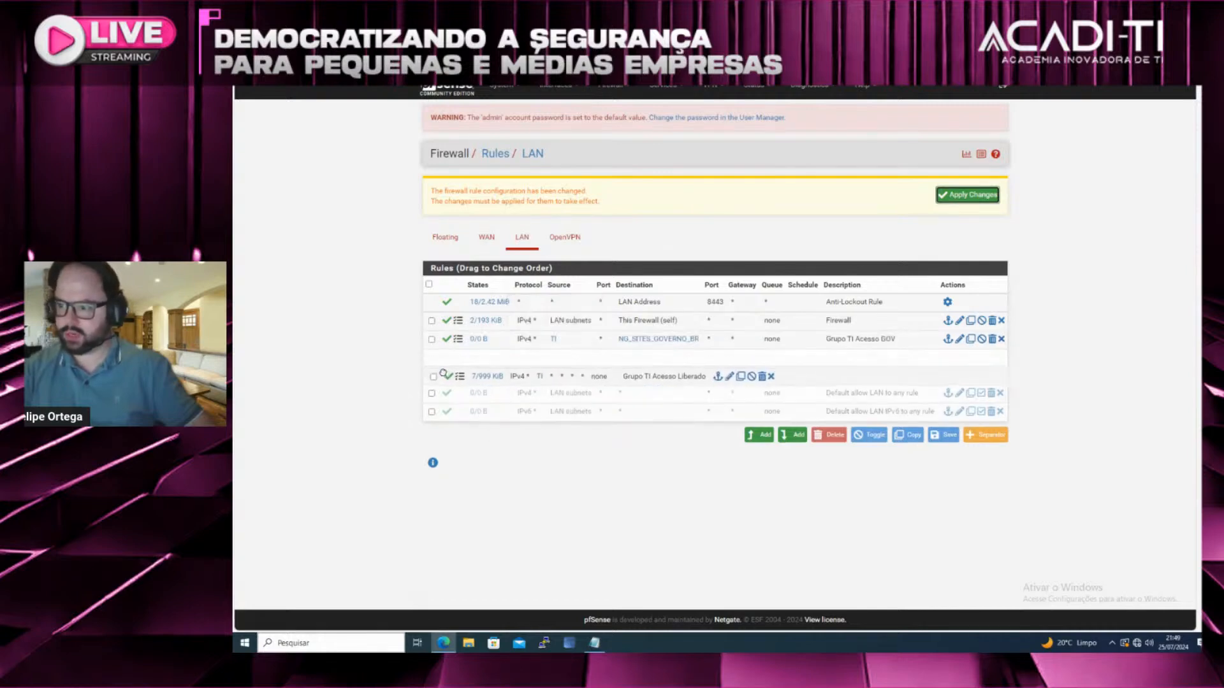
click(941, 438)
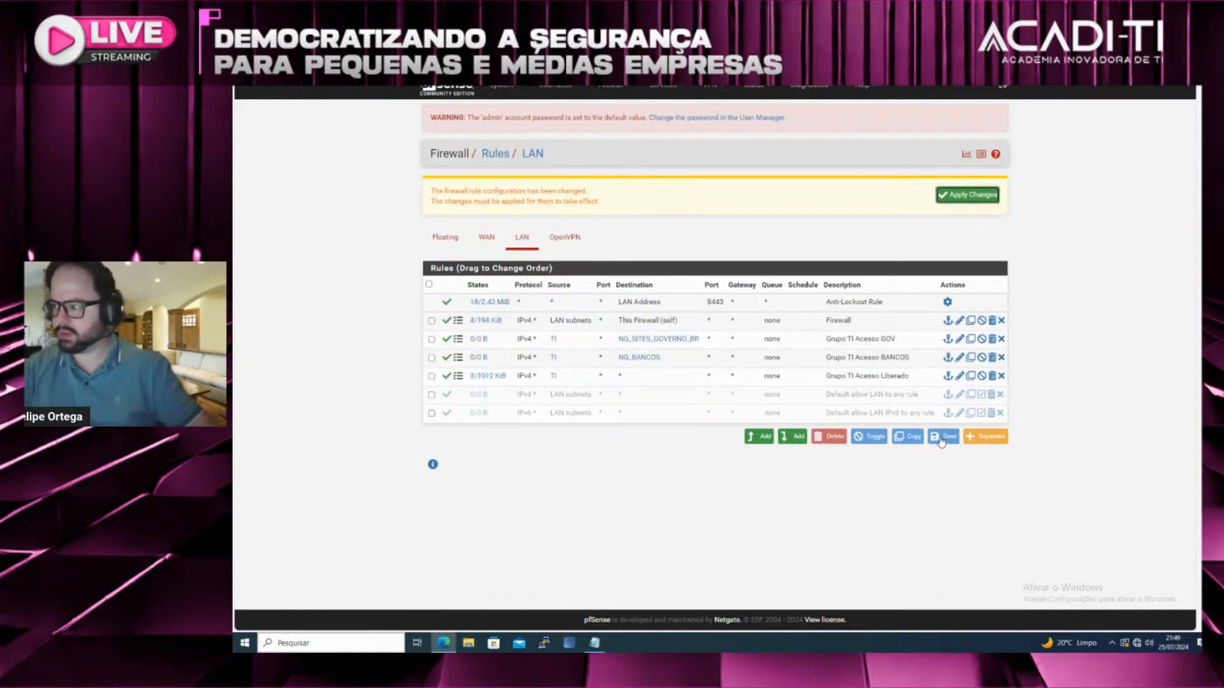
click(966, 195)
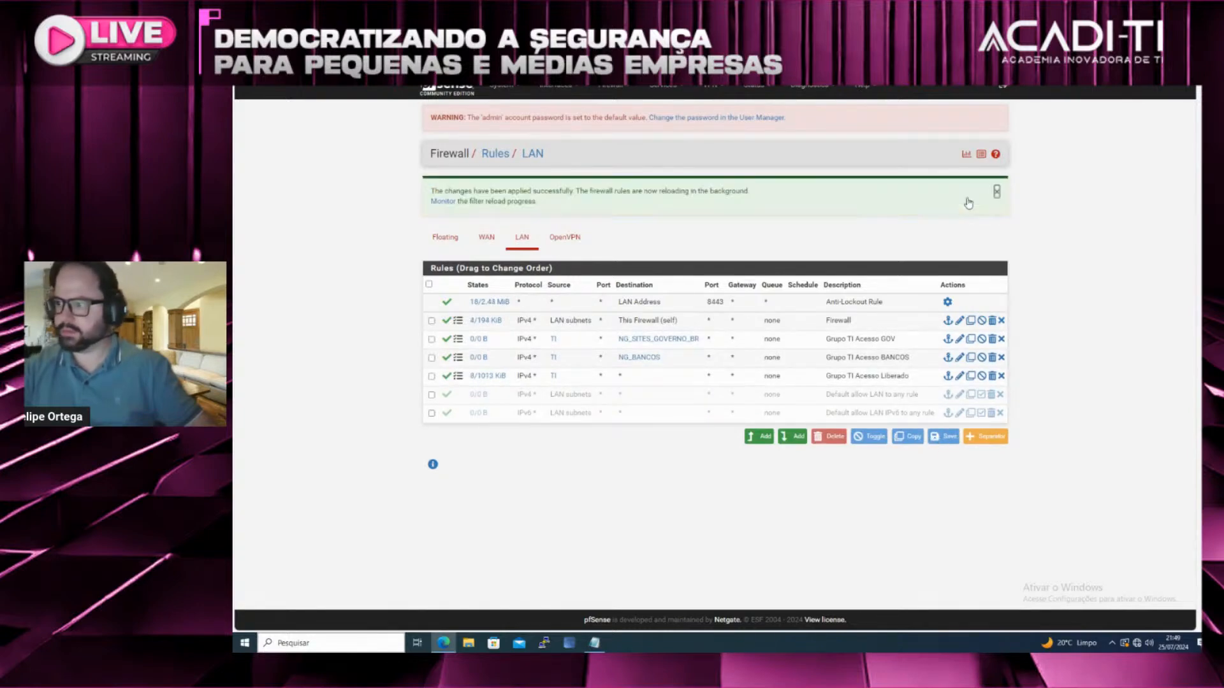
Search Google for gov.br and open the GOV.BR website to test access to the government sites category
key(ctrl+Tab)
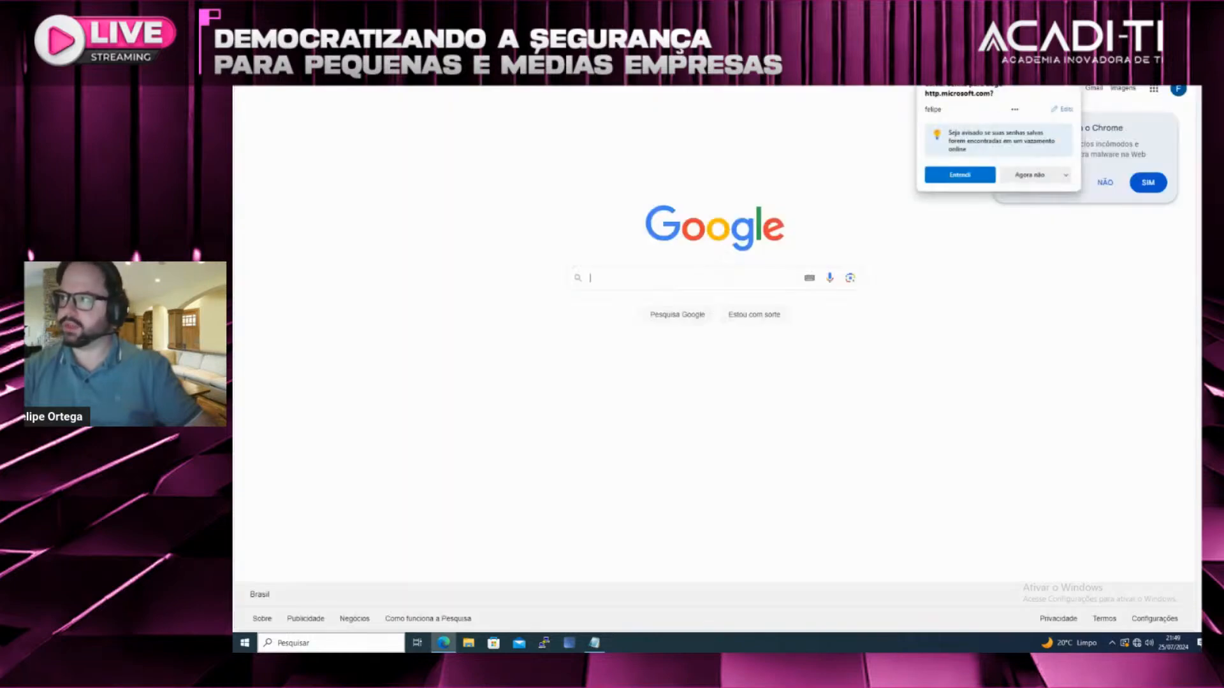
click(668, 278)
text(d)
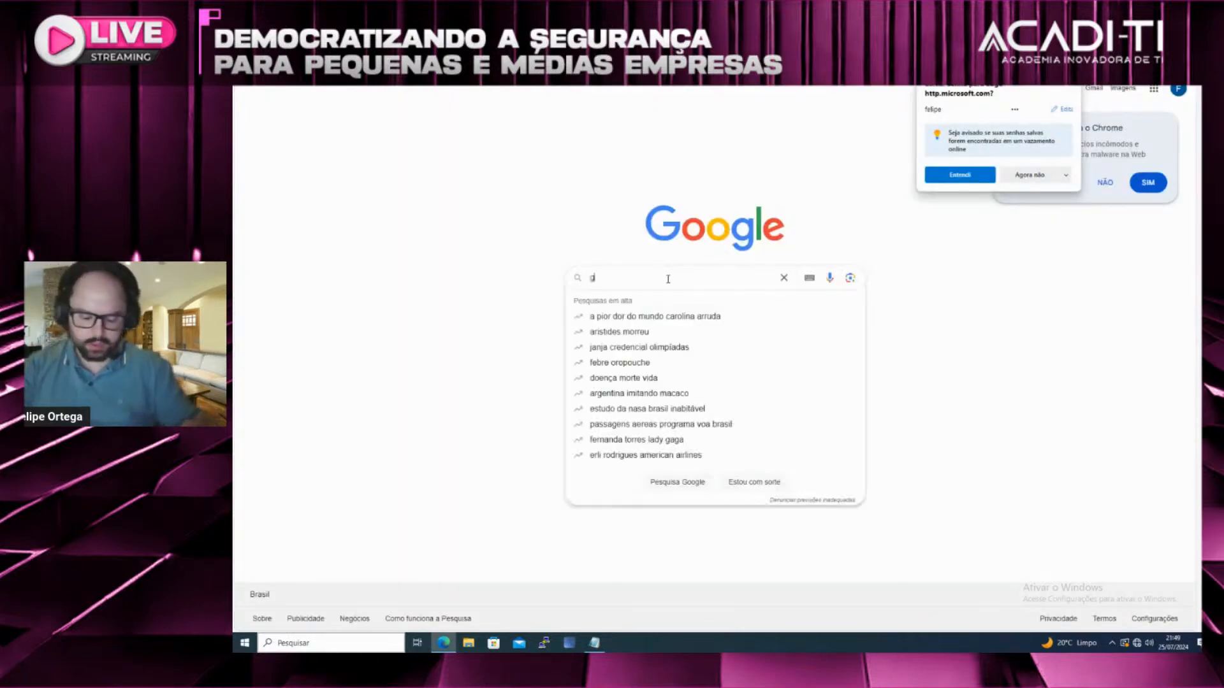
text(ov.b)
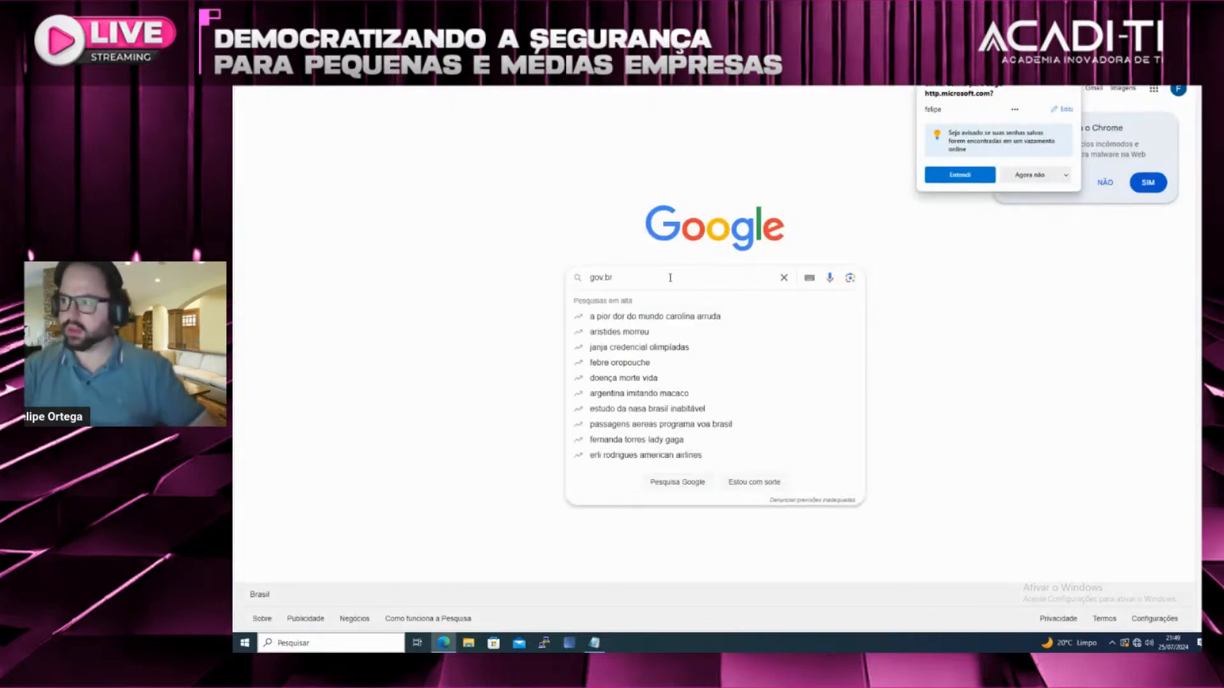
text(r)
key(Return)
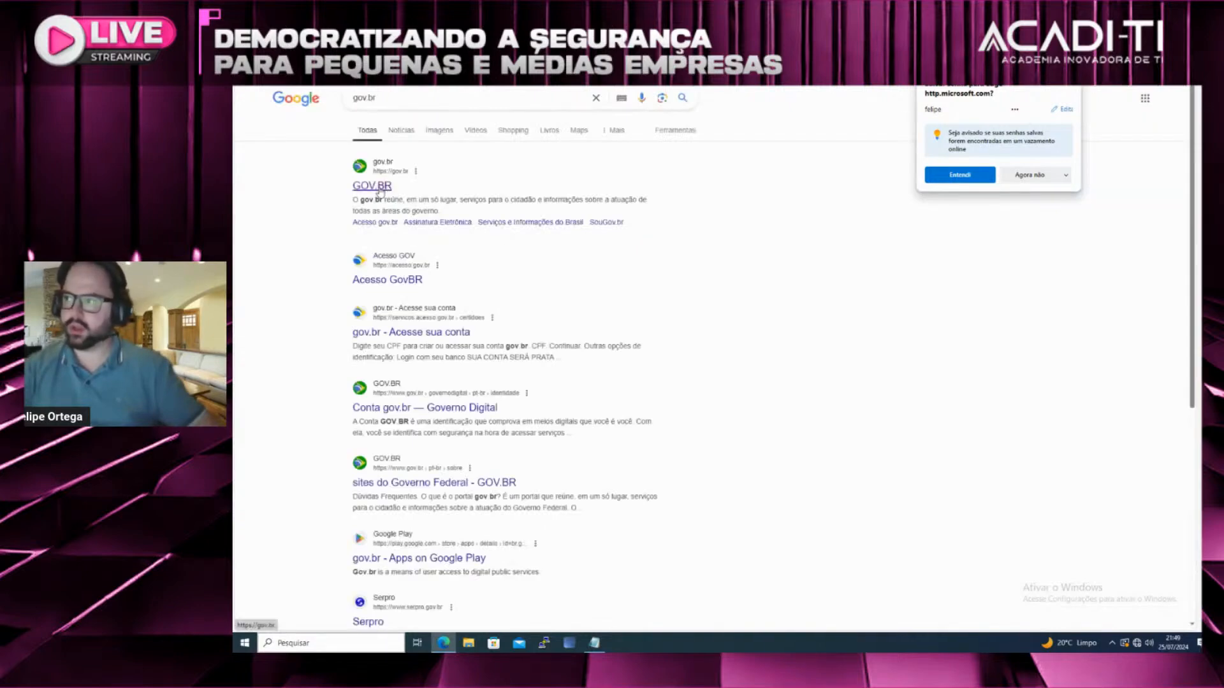
click(381, 190)
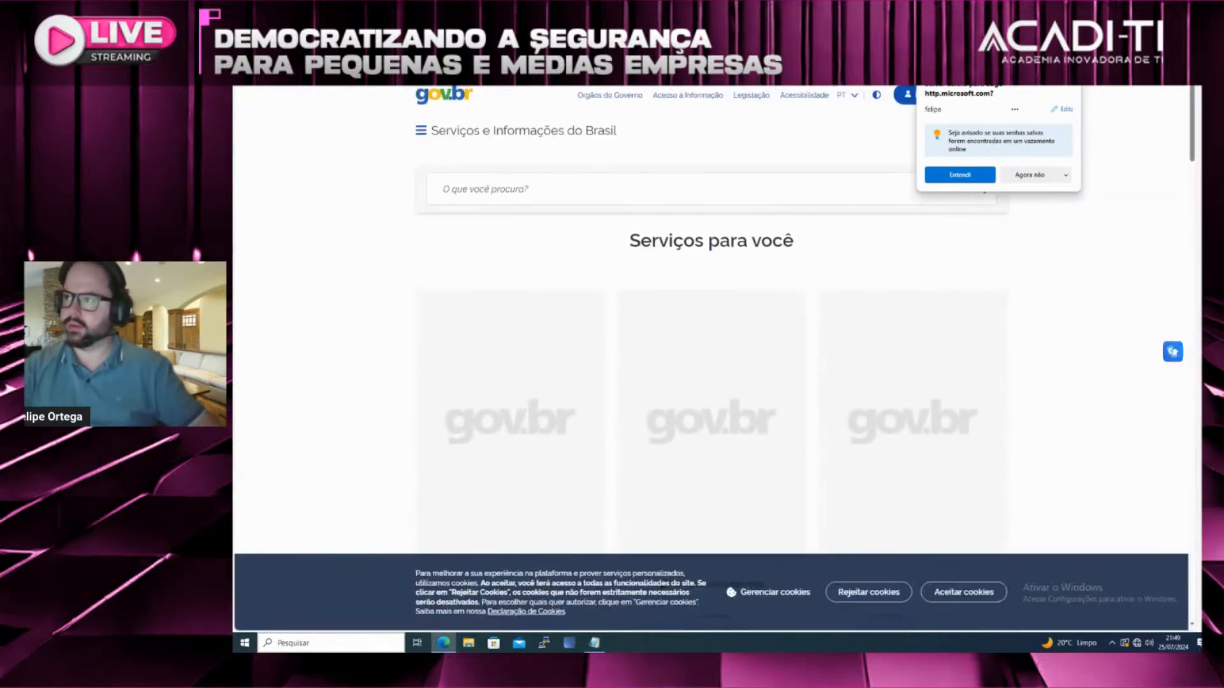
Visit the bank sites itau and bb in separate new browser tabs to test the banks category
key(ctrl+t)
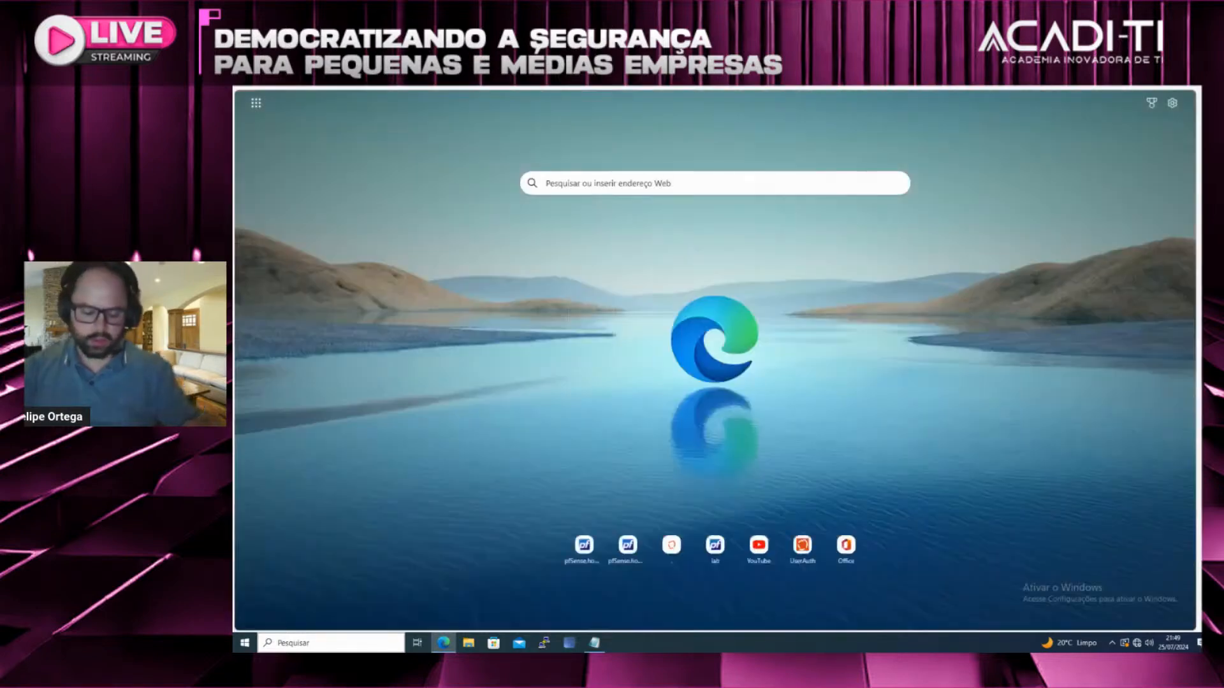
text(itau)
key(Return)
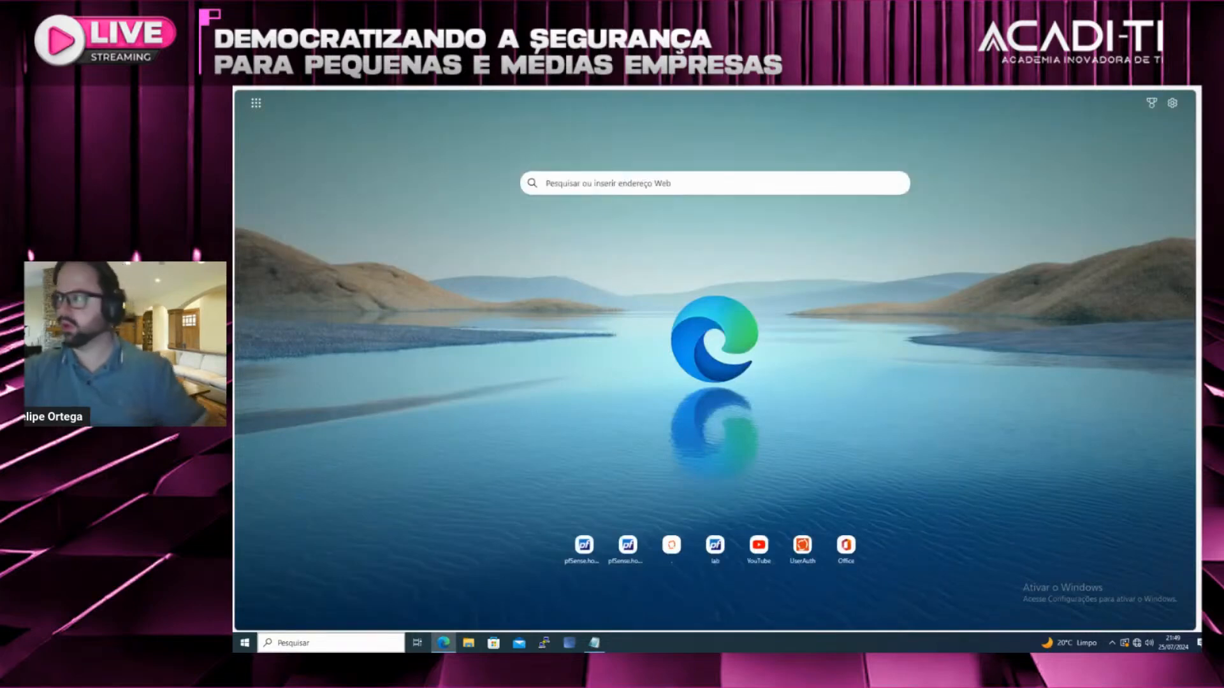
key(ctrl+t)
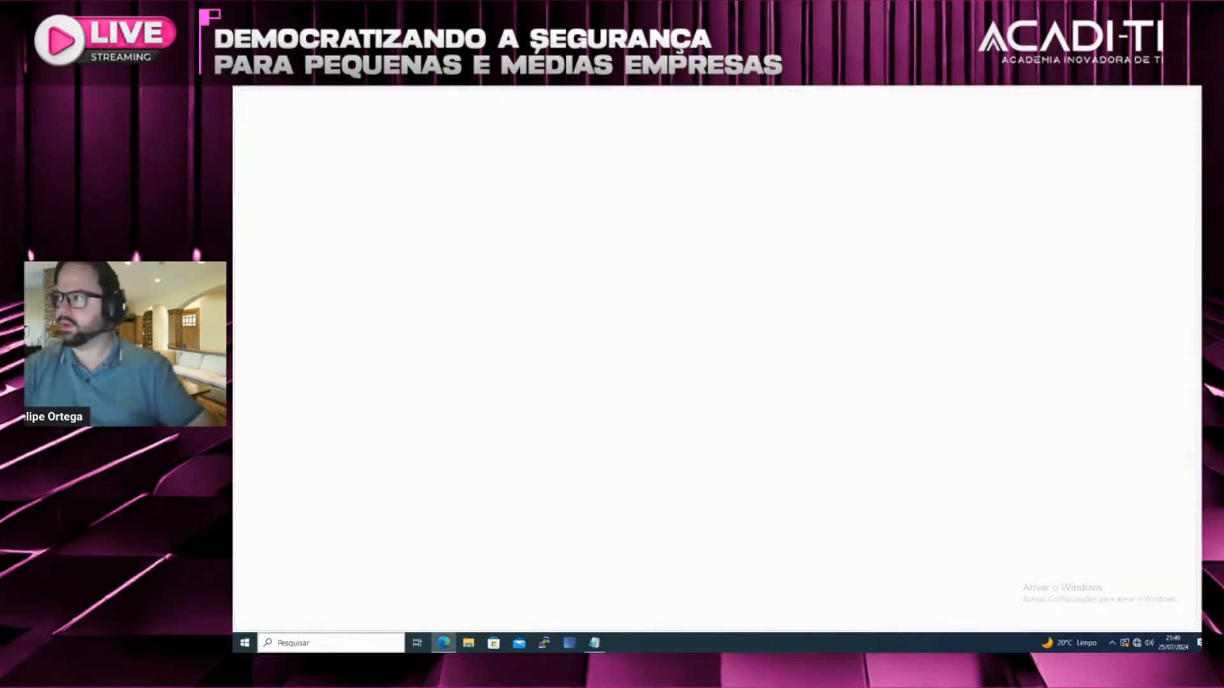
text(bb)
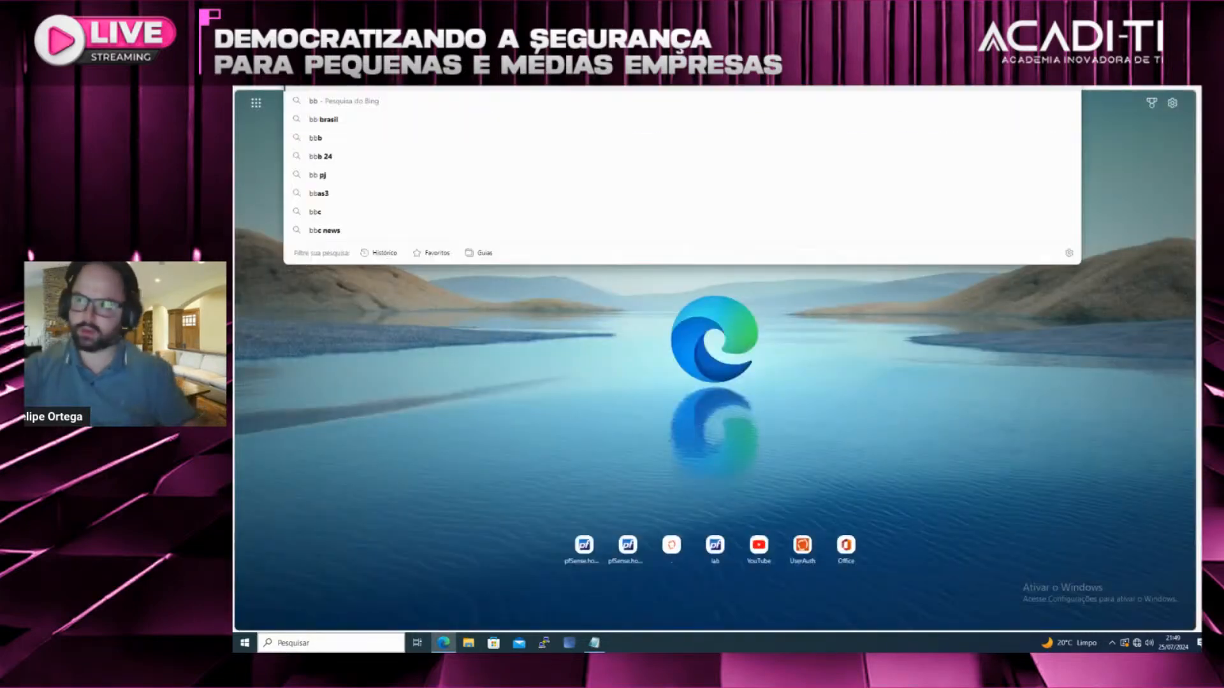
key(Return)
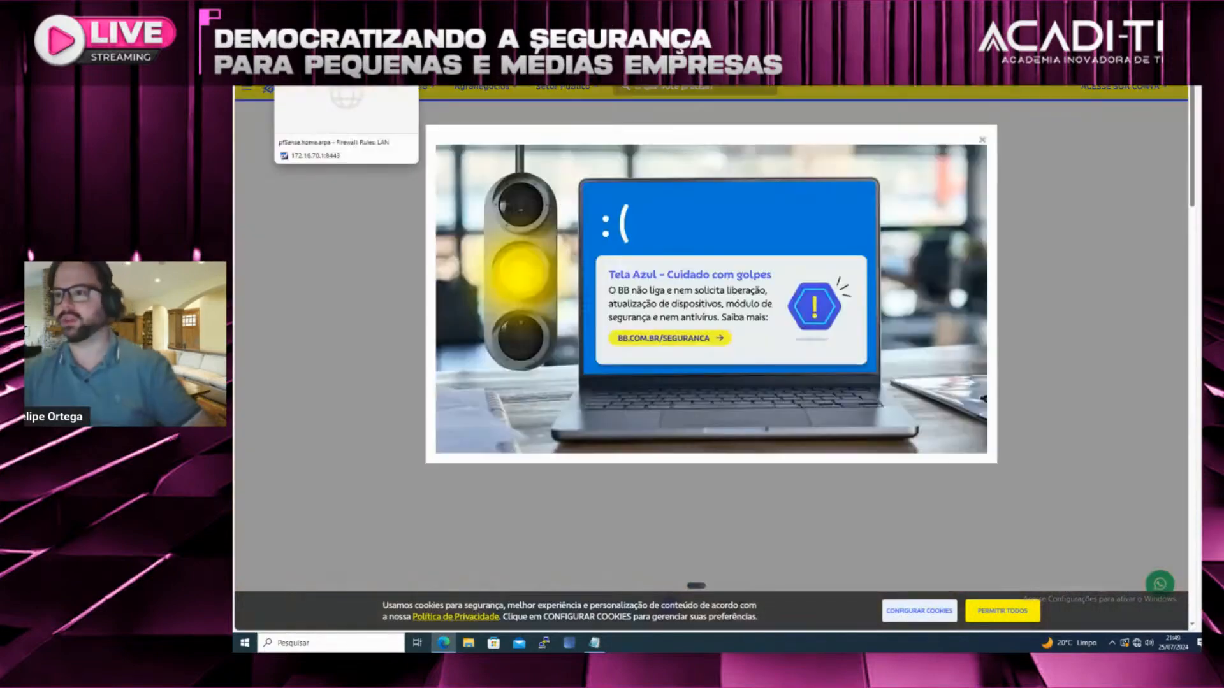
Return to the LAN firewall rules and check the state details of the Grupo TI Acesso GOV and BANCOS rules
click(314, 59)
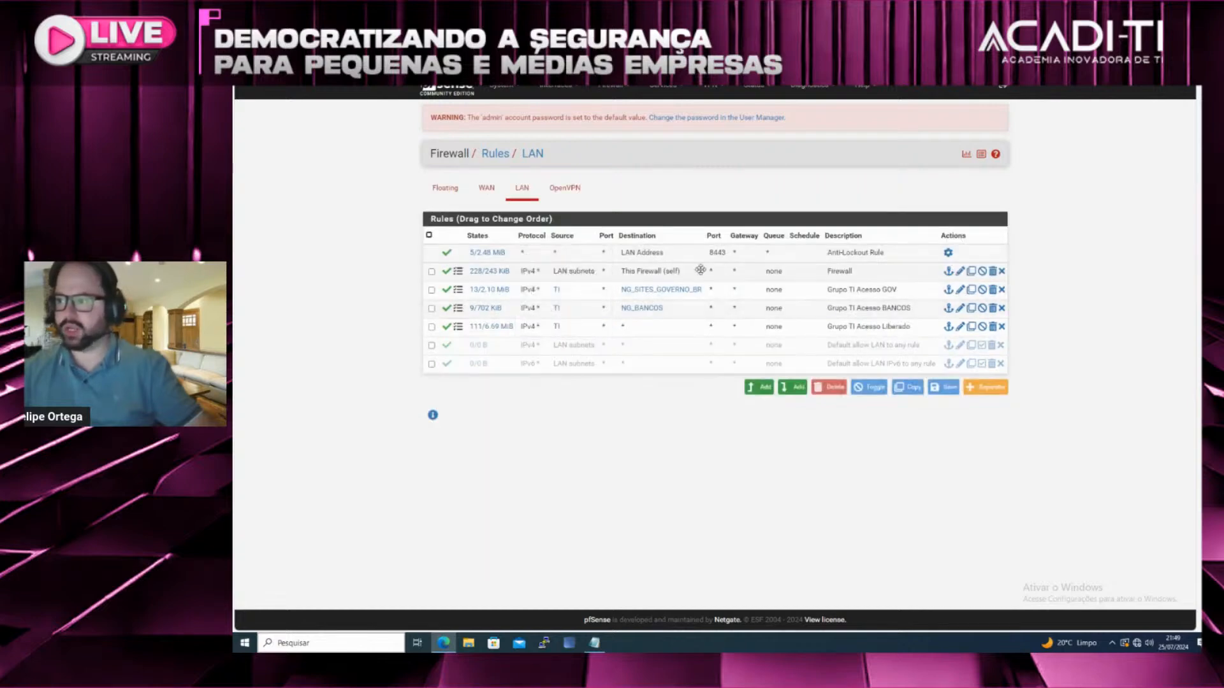
mouse_move(495, 294)
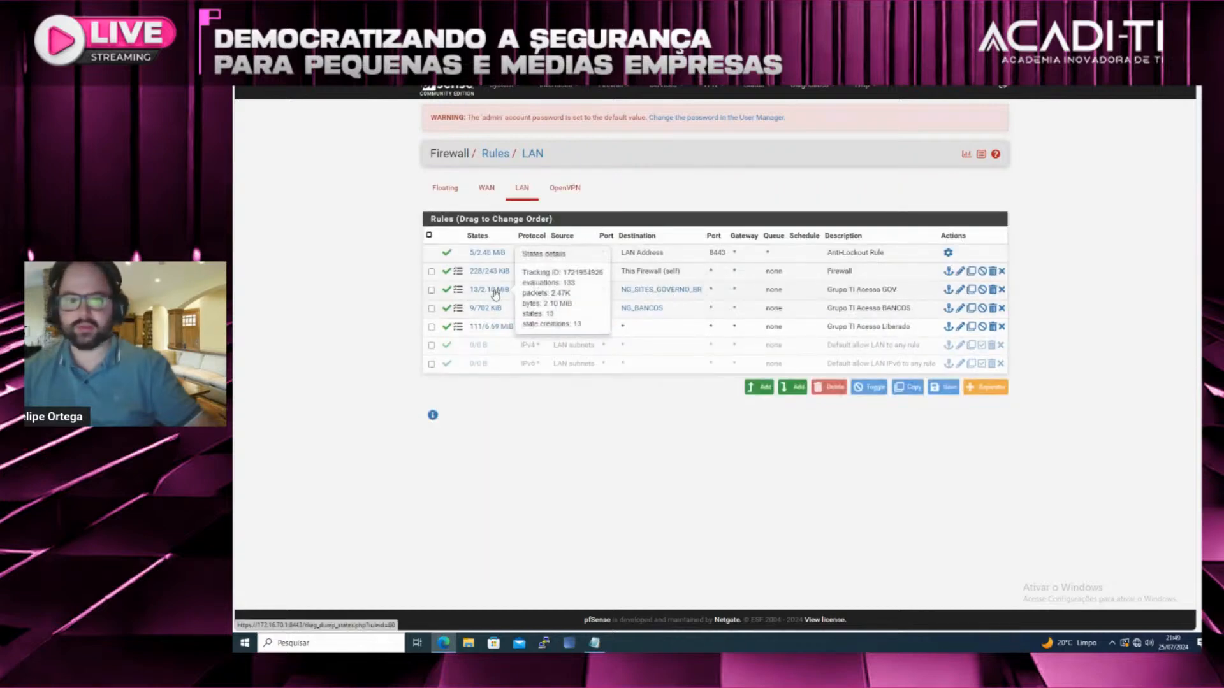
mouse_move(626, 312)
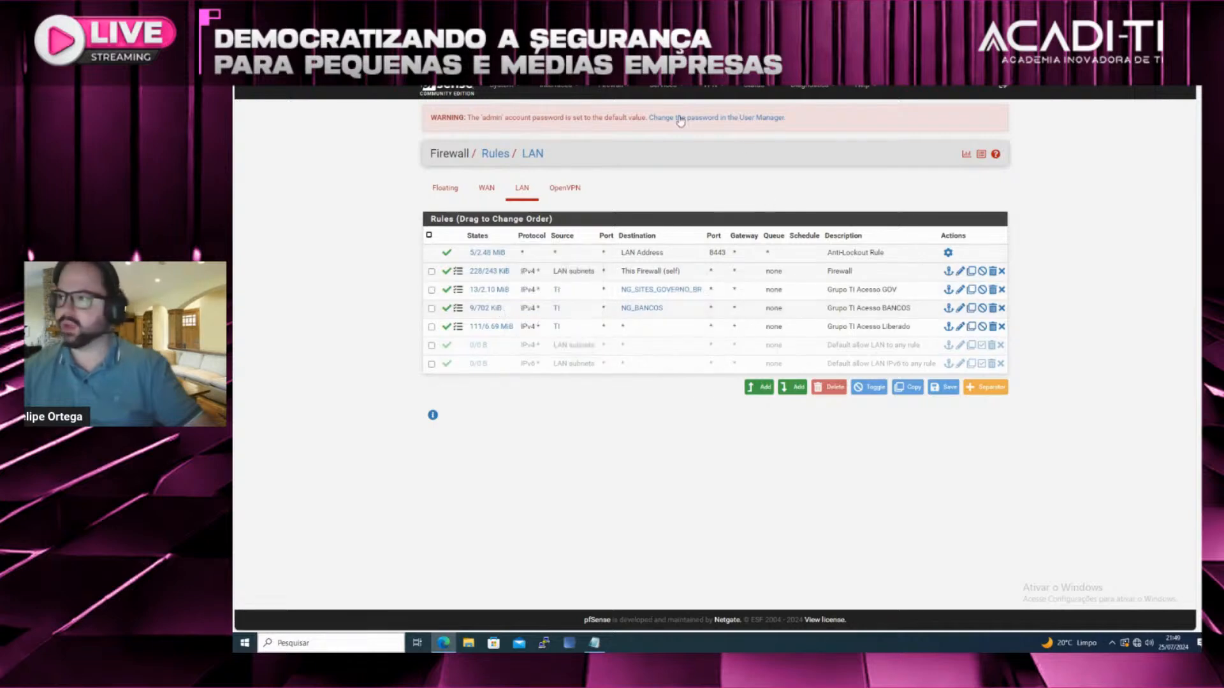
Examine the real-time NGRules traffic logs for entries matching the NG_SITES_GOVERNO_BR and NG_BANCOS aliases
click(669, 91)
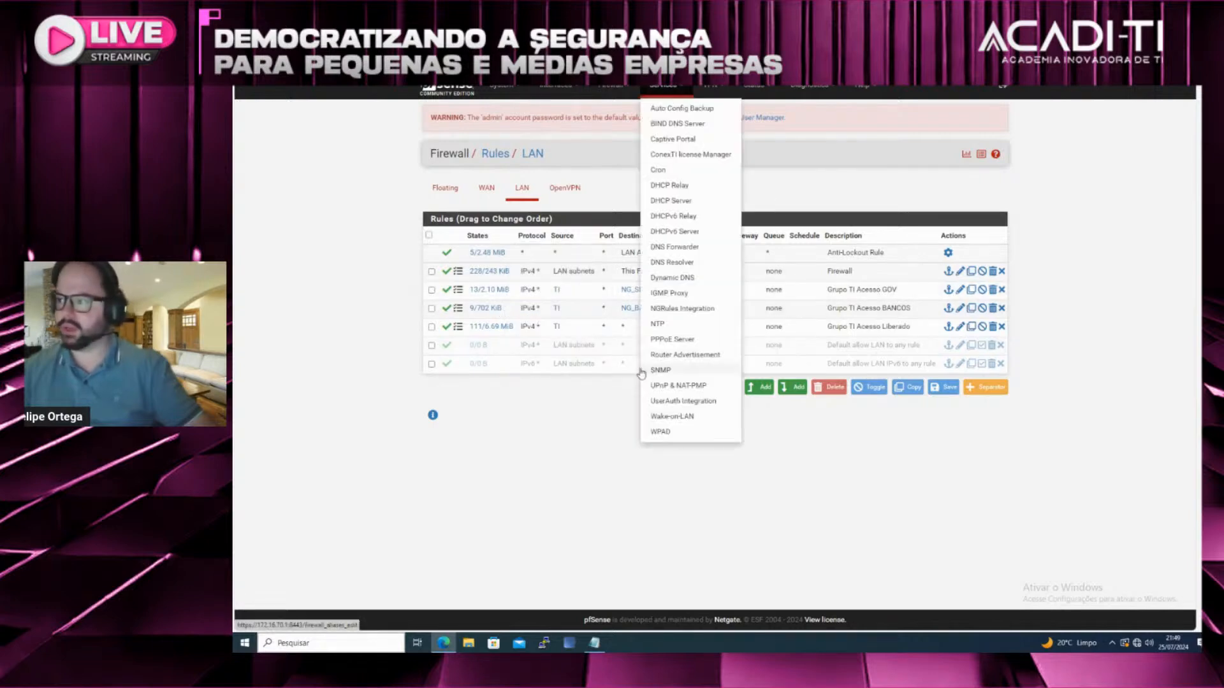
click(683, 309)
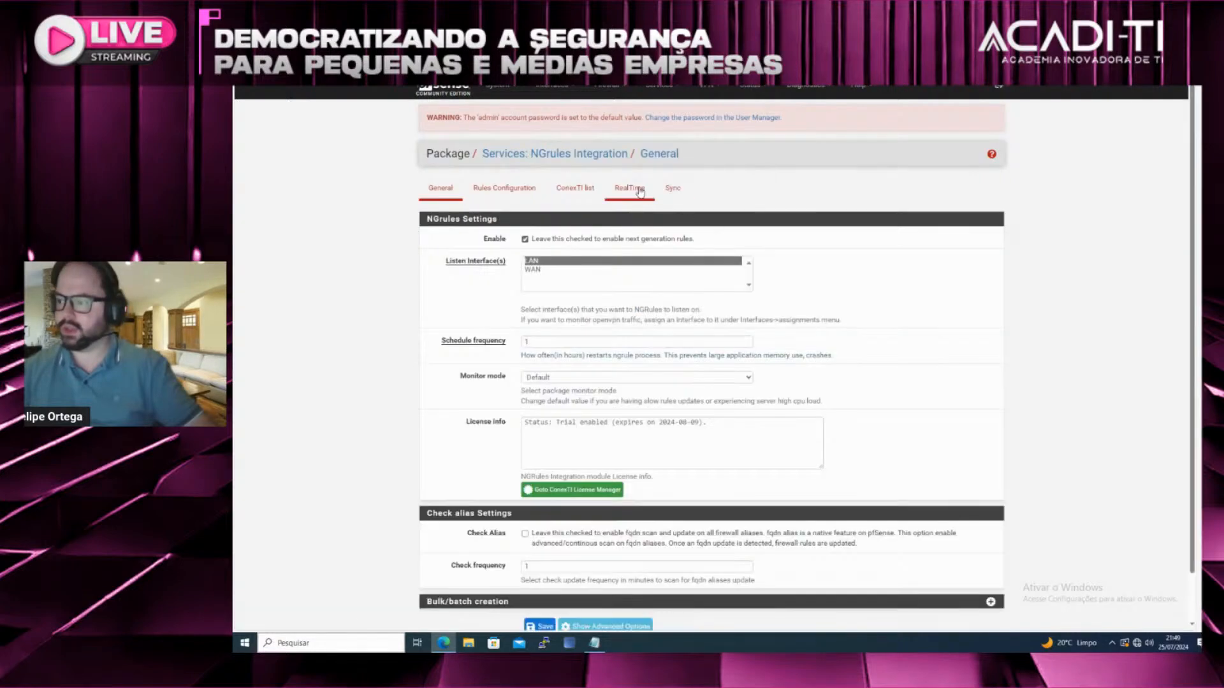
click(640, 190)
scroll(561, 392, down, 5)
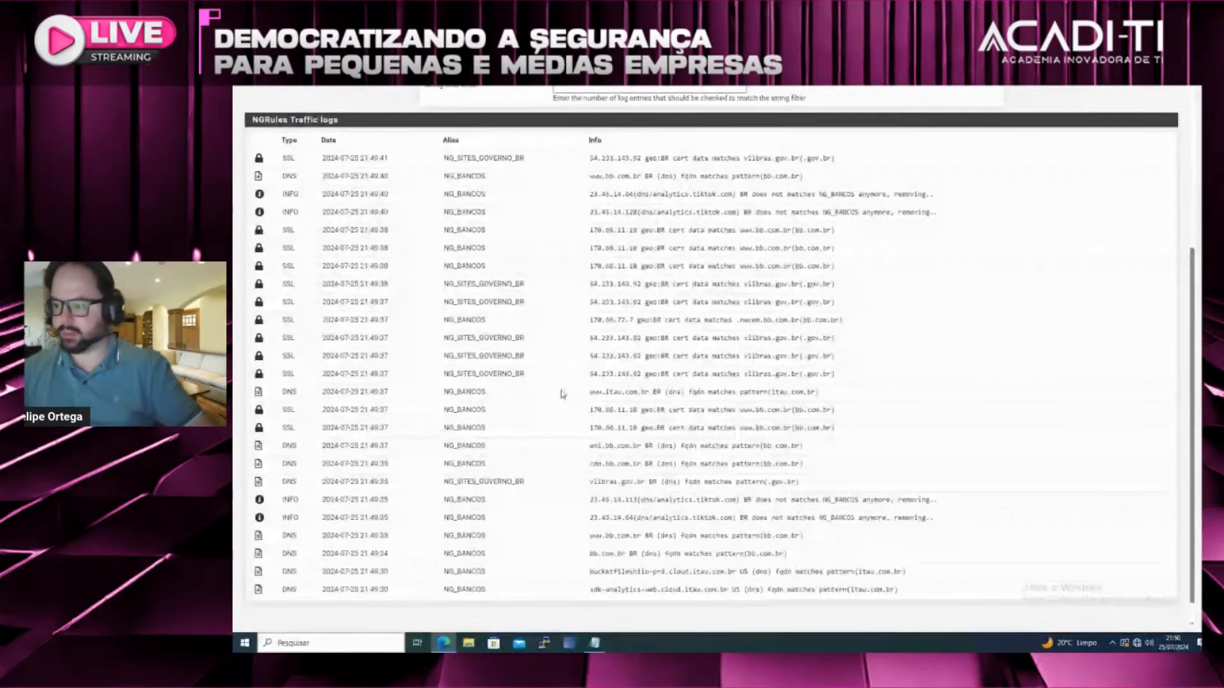
scroll(561, 395, down, 2)
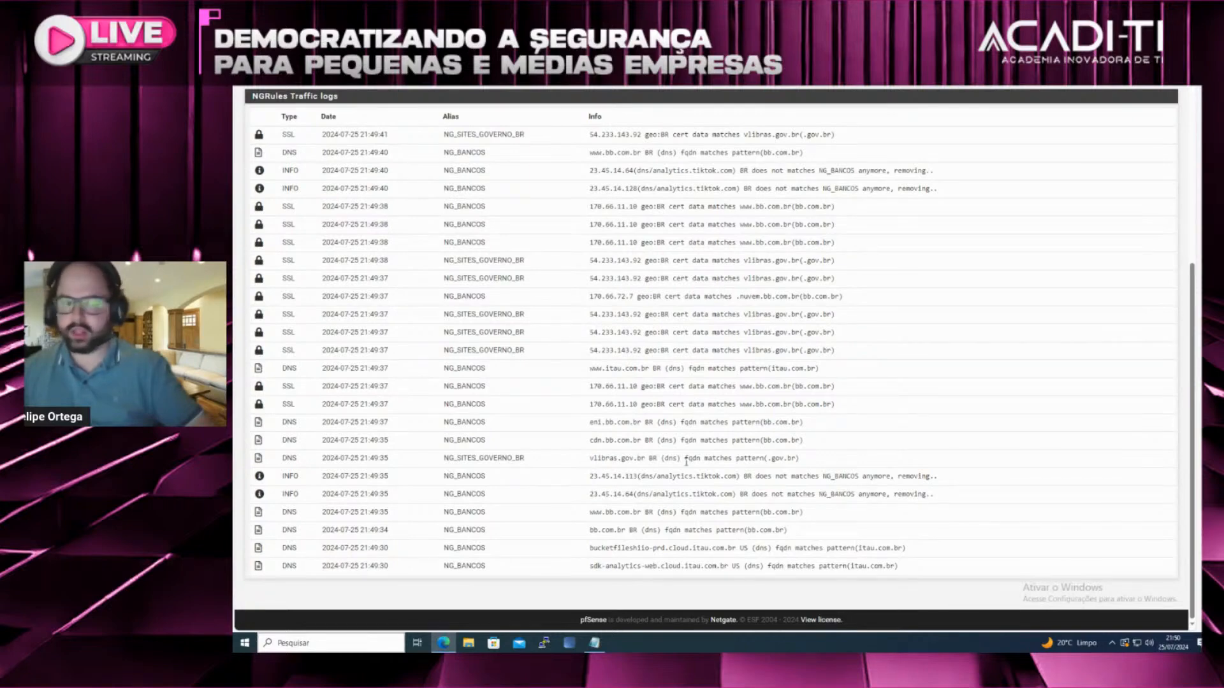
drag(768, 458, 797, 458)
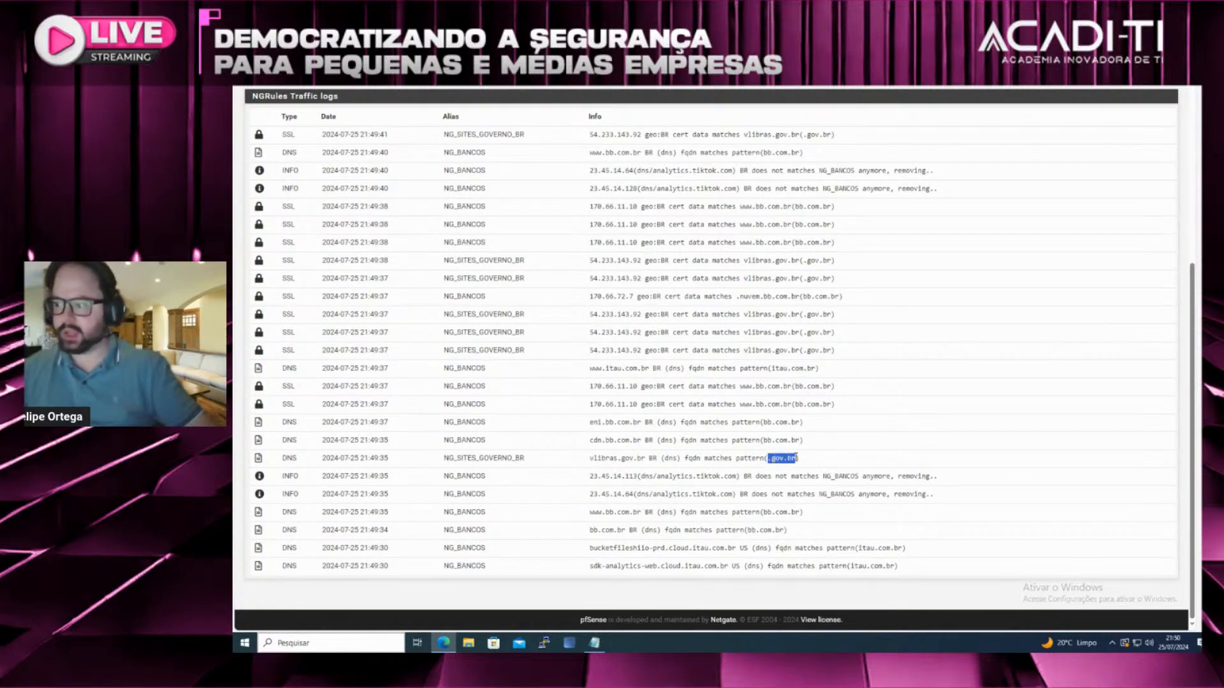
click(616, 459)
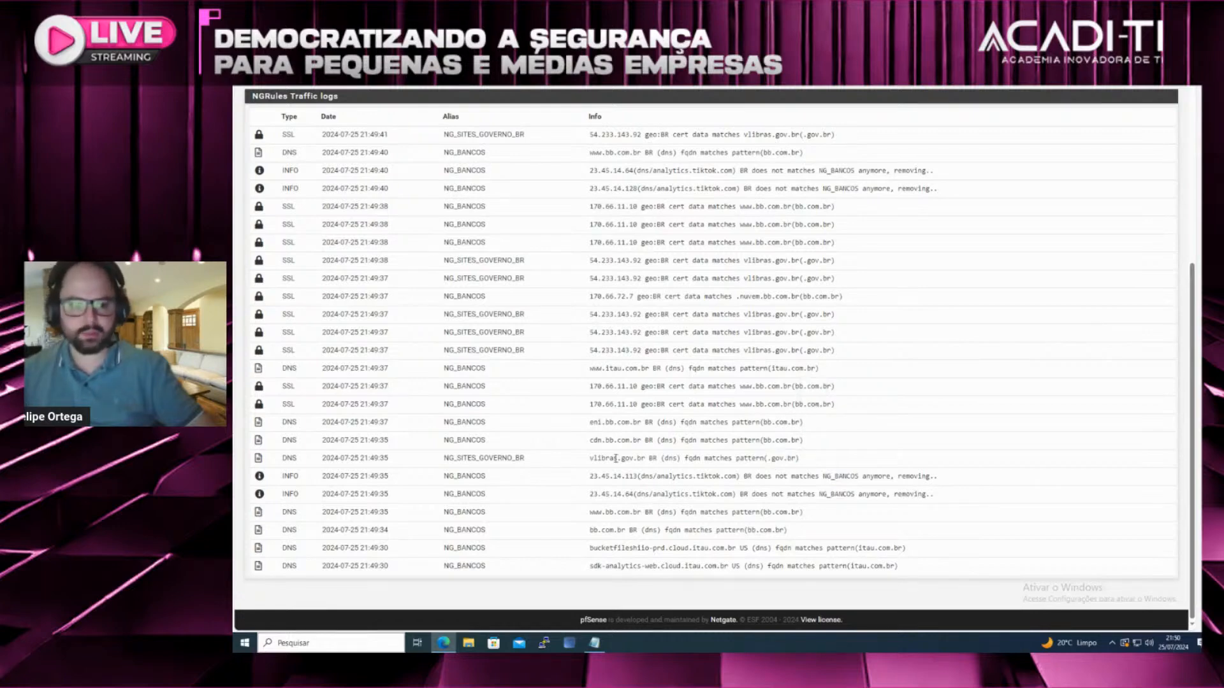
scroll(615, 458, up, 2)
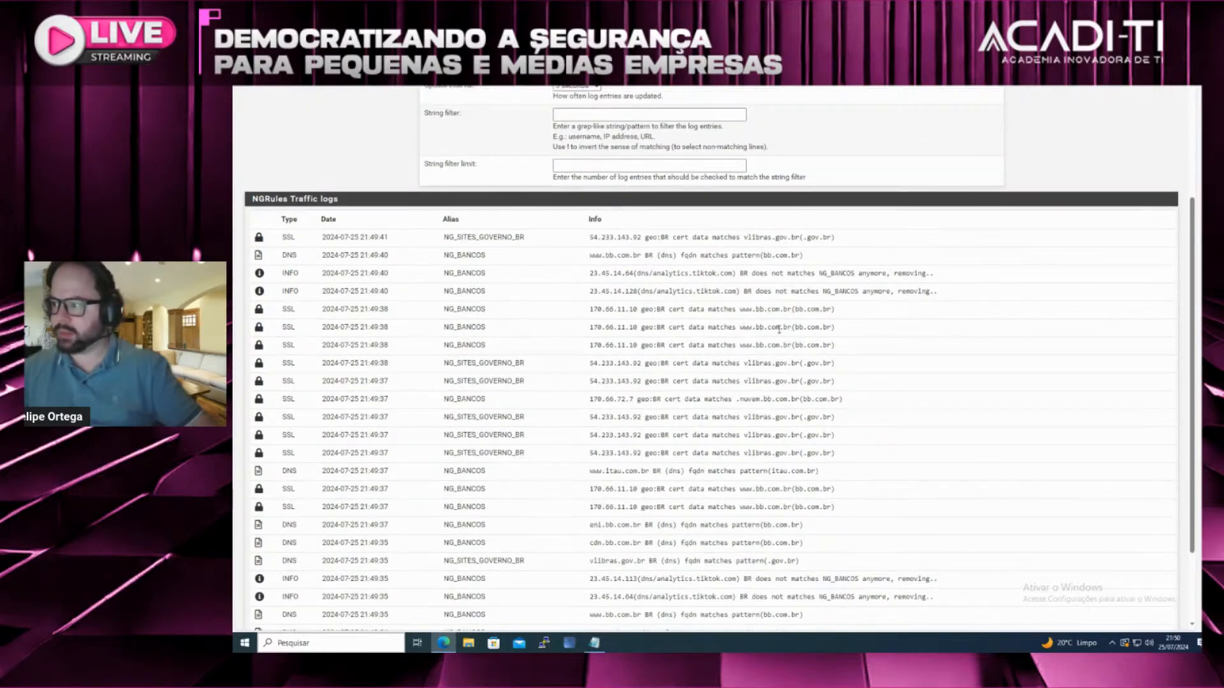
drag(797, 328, 831, 329)
click(819, 342)
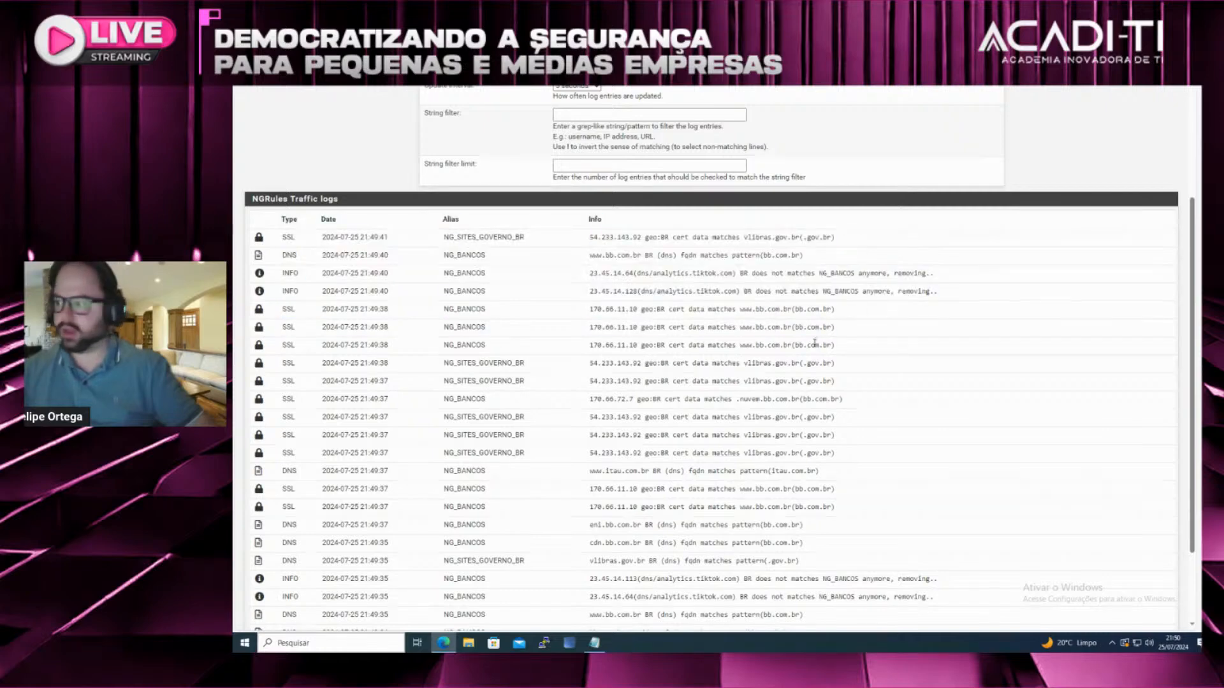
scroll(814, 343, down, 3)
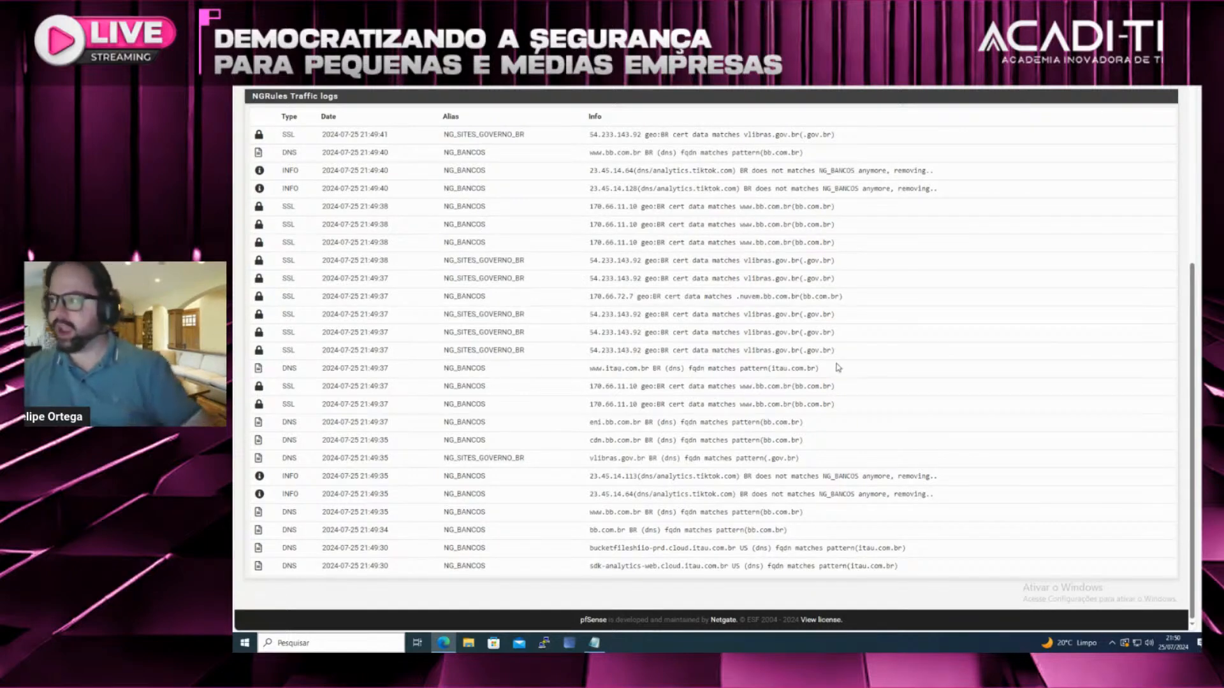
Display the addresses of the NG_SITES_GOVERNO_BR table in the diagnostics tables
scroll(837, 368, up, 4)
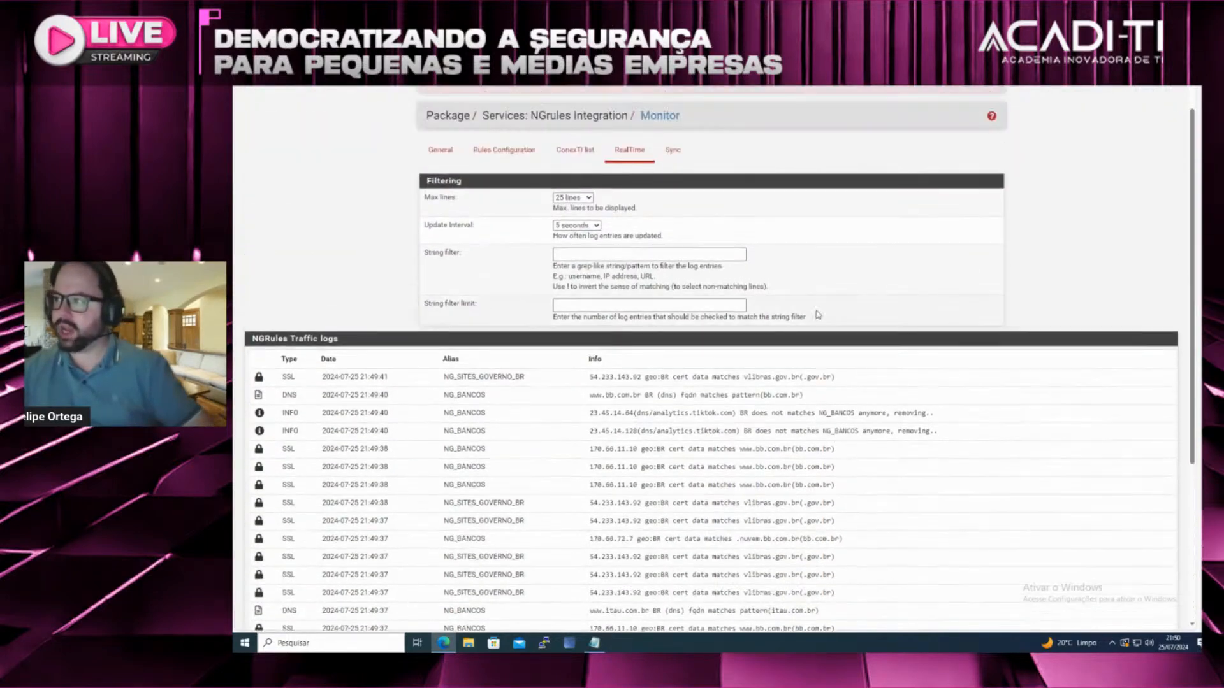
scroll(818, 315, up, 1)
click(805, 86)
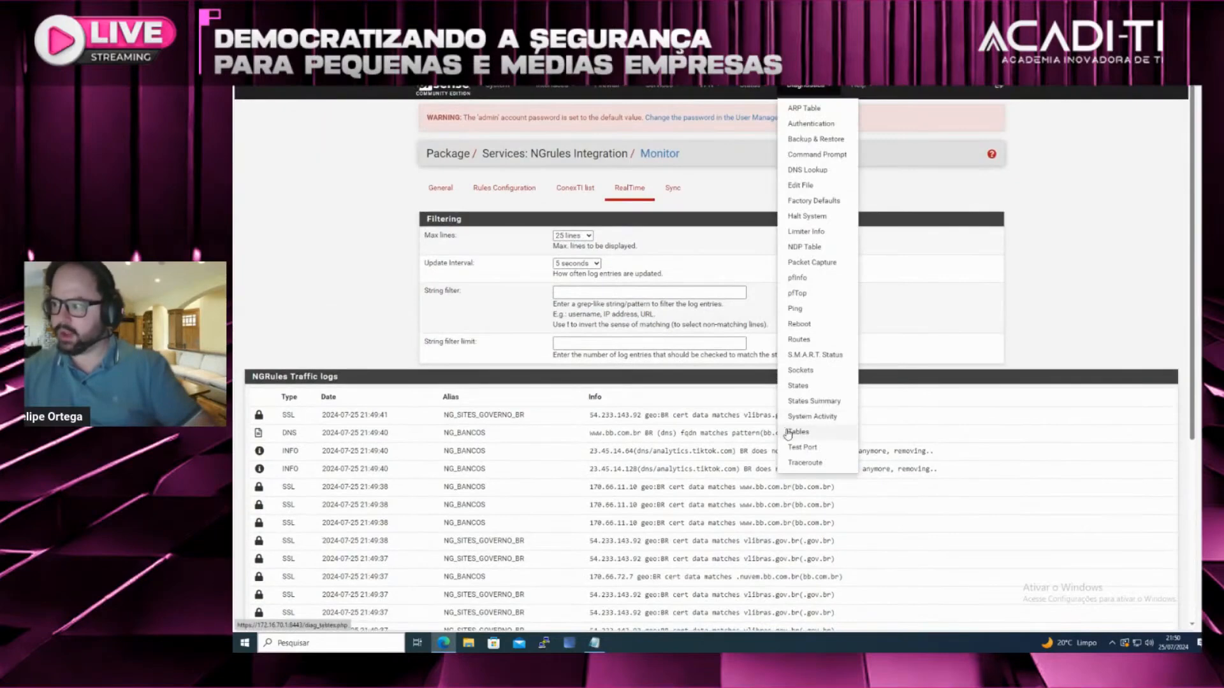
click(789, 434)
click(717, 205)
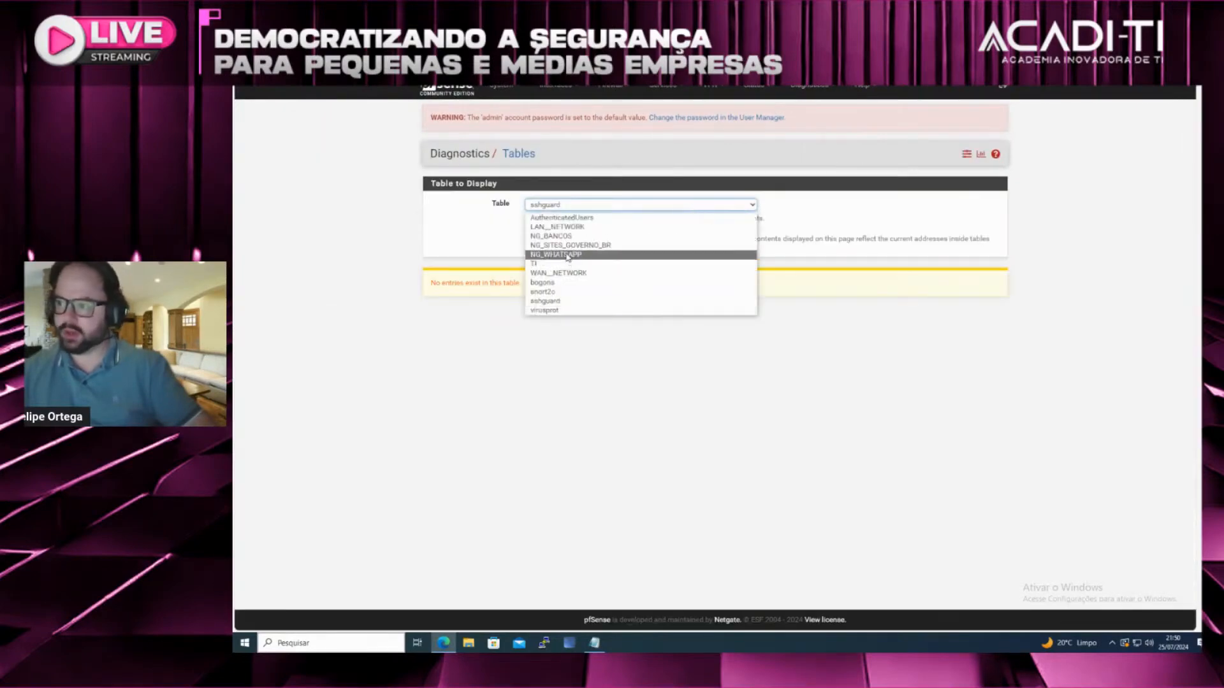
click(566, 246)
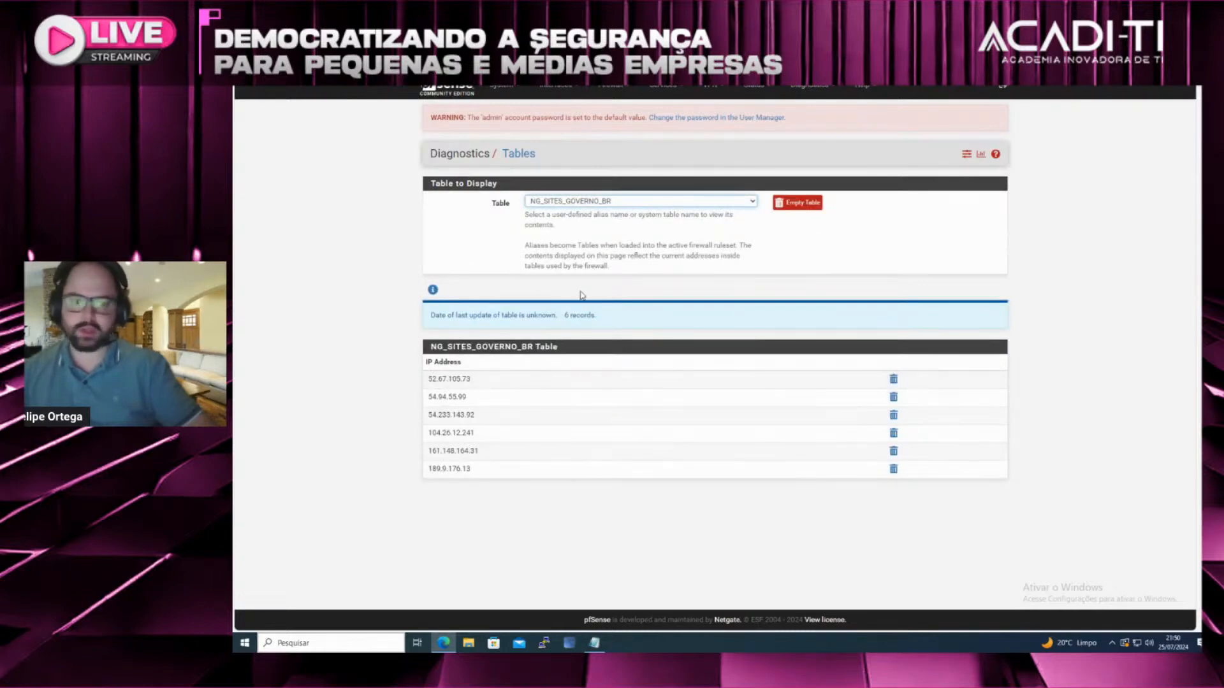
Display the addresses of the NG_BANCOS table, and open the general settings of NGRules Integration
click(642, 203)
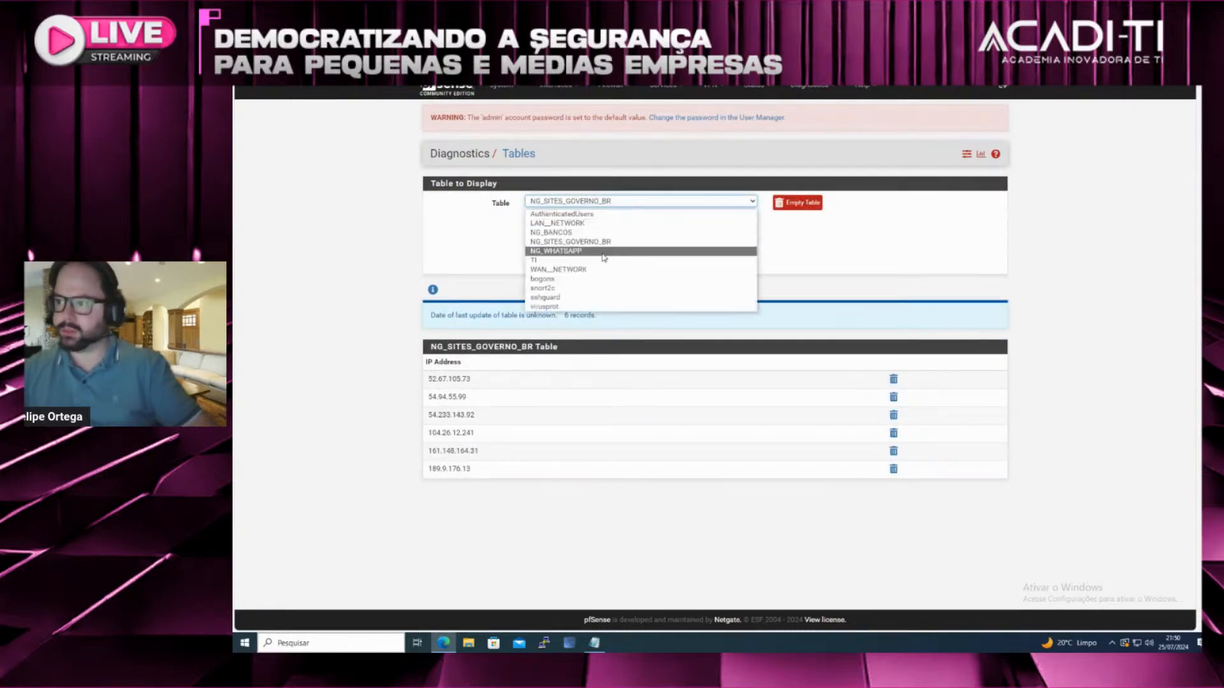
click(589, 233)
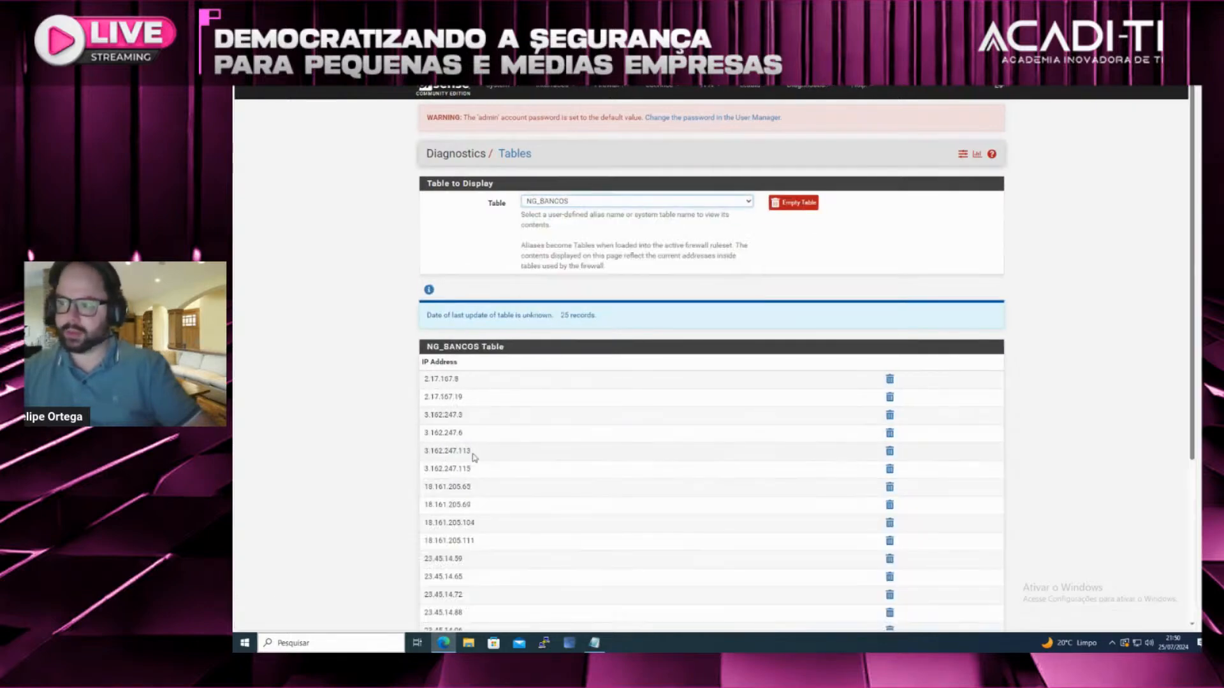
scroll(474, 458, down, 5)
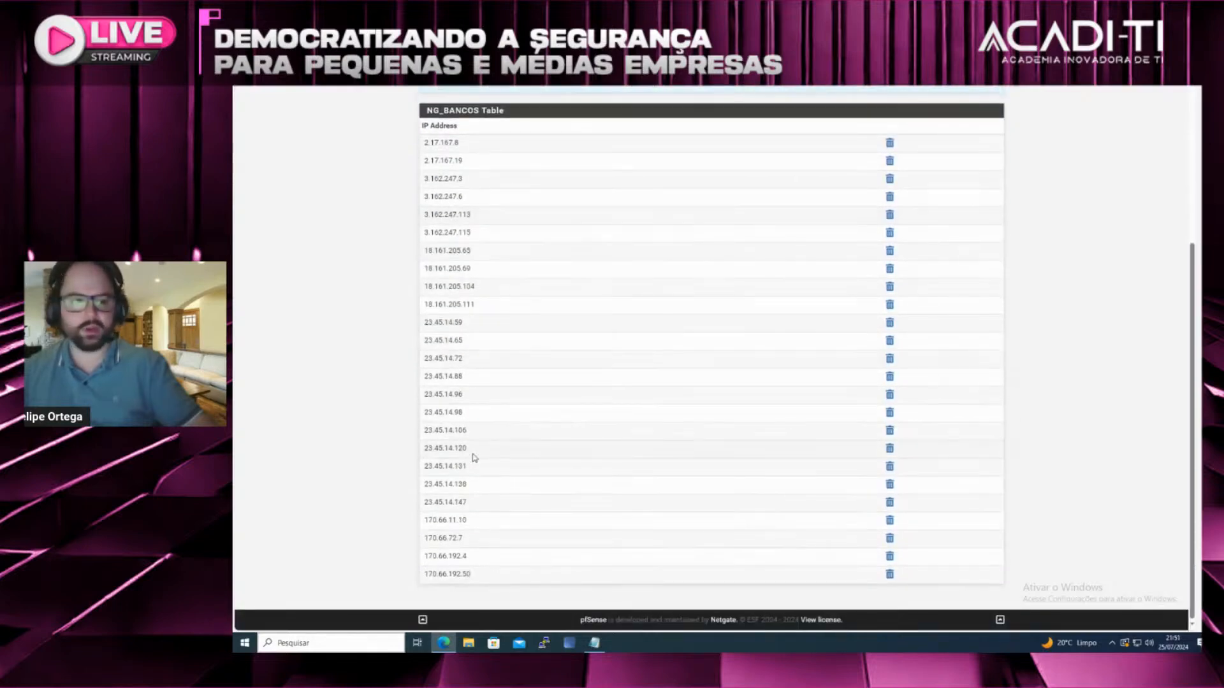
scroll(475, 457, up, 5)
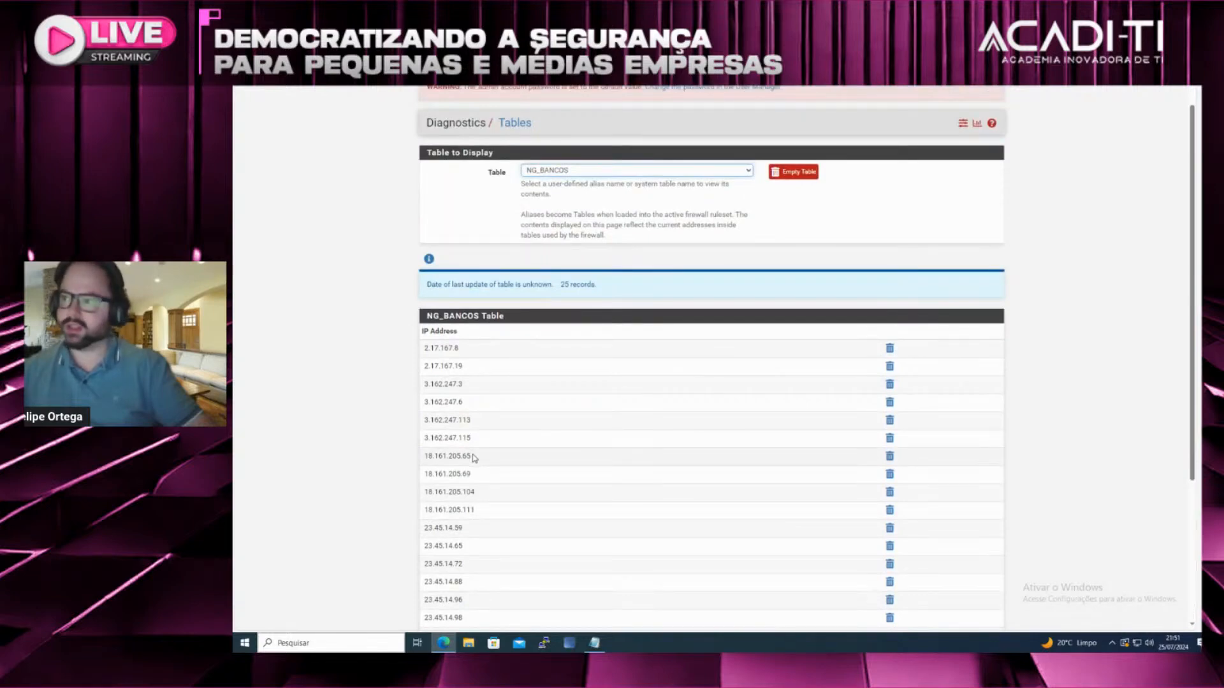
scroll(475, 458, up, 1)
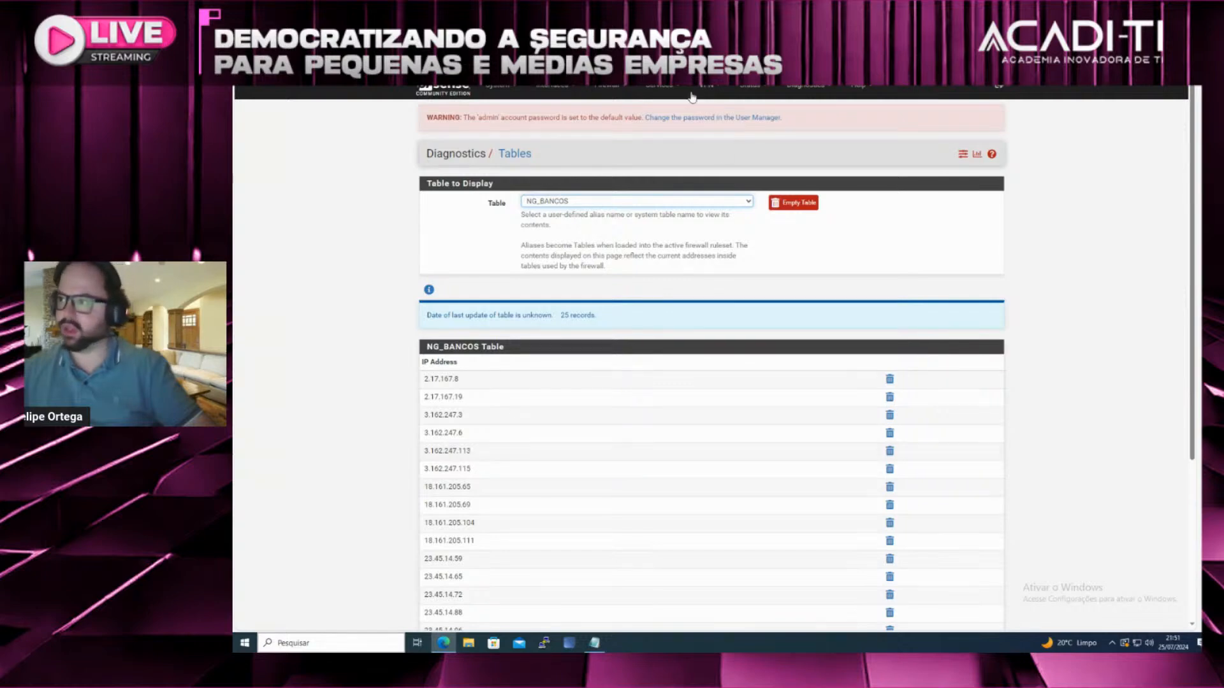
click(659, 85)
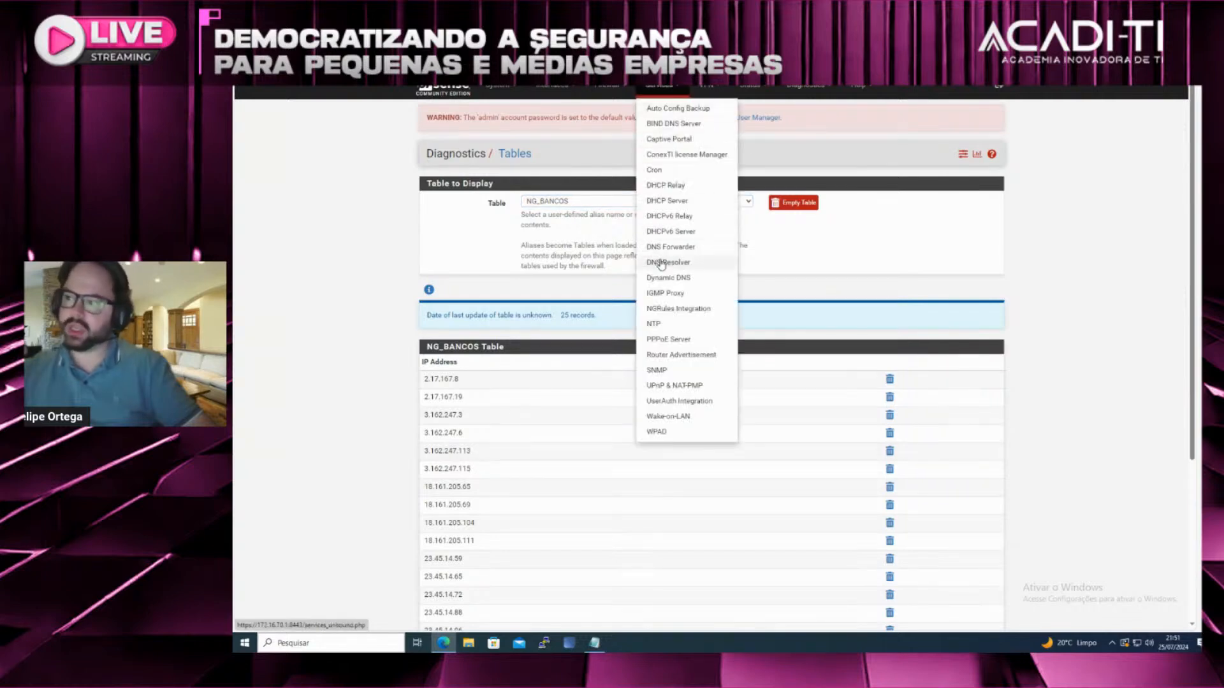
click(659, 310)
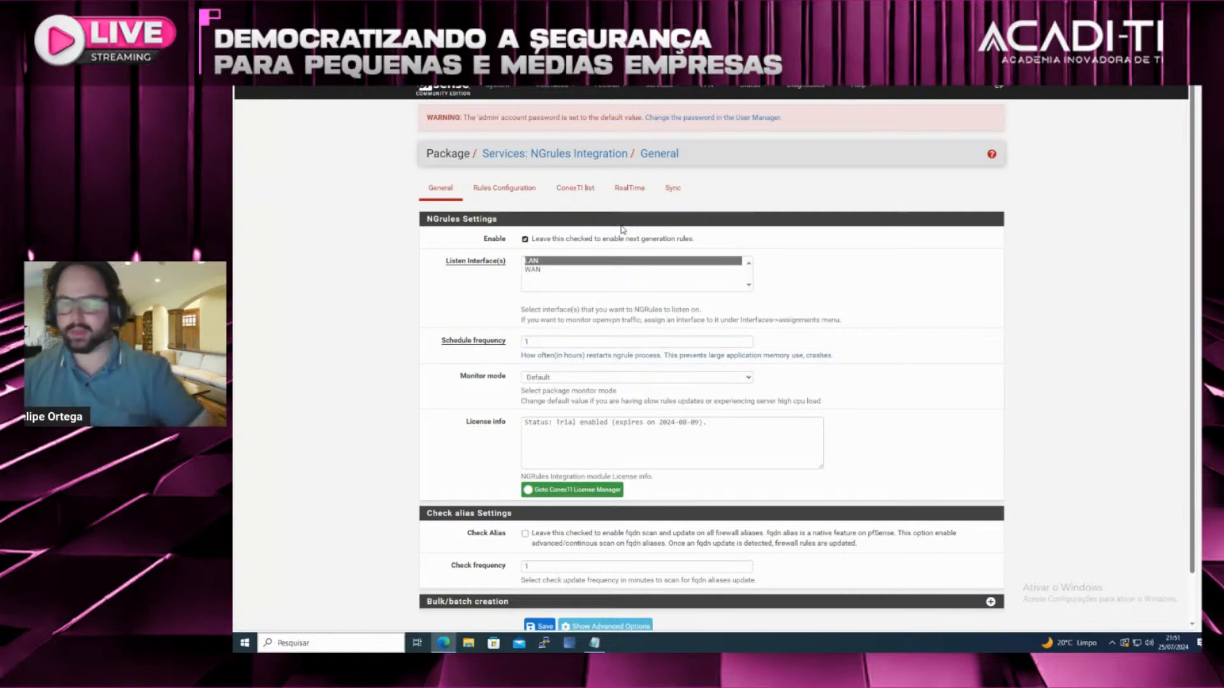
Start a new local group in UserAuth Integration with the name VIP and the description VIP
click(661, 93)
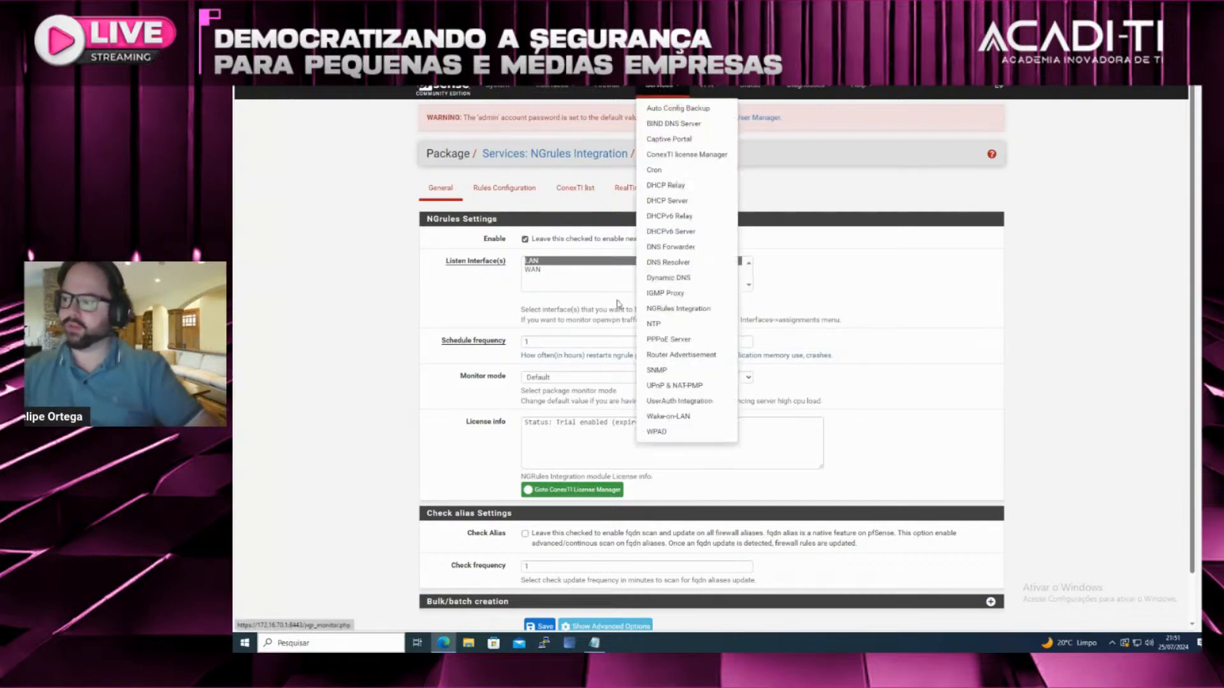
click(655, 402)
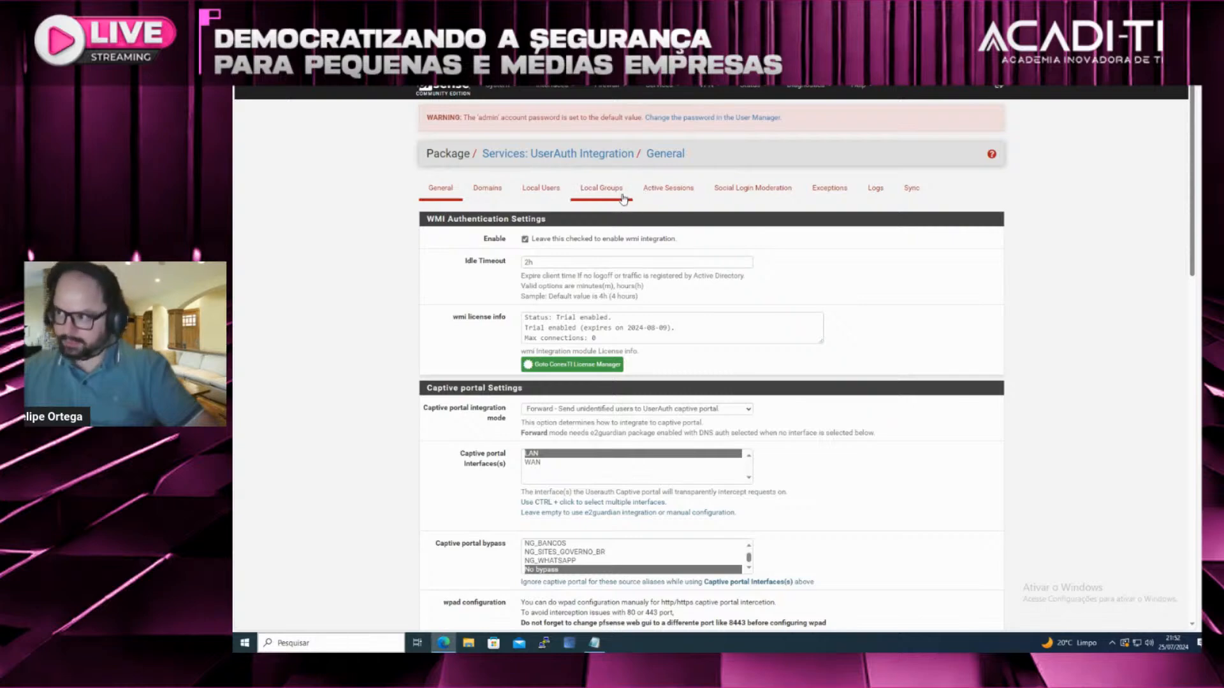
click(624, 198)
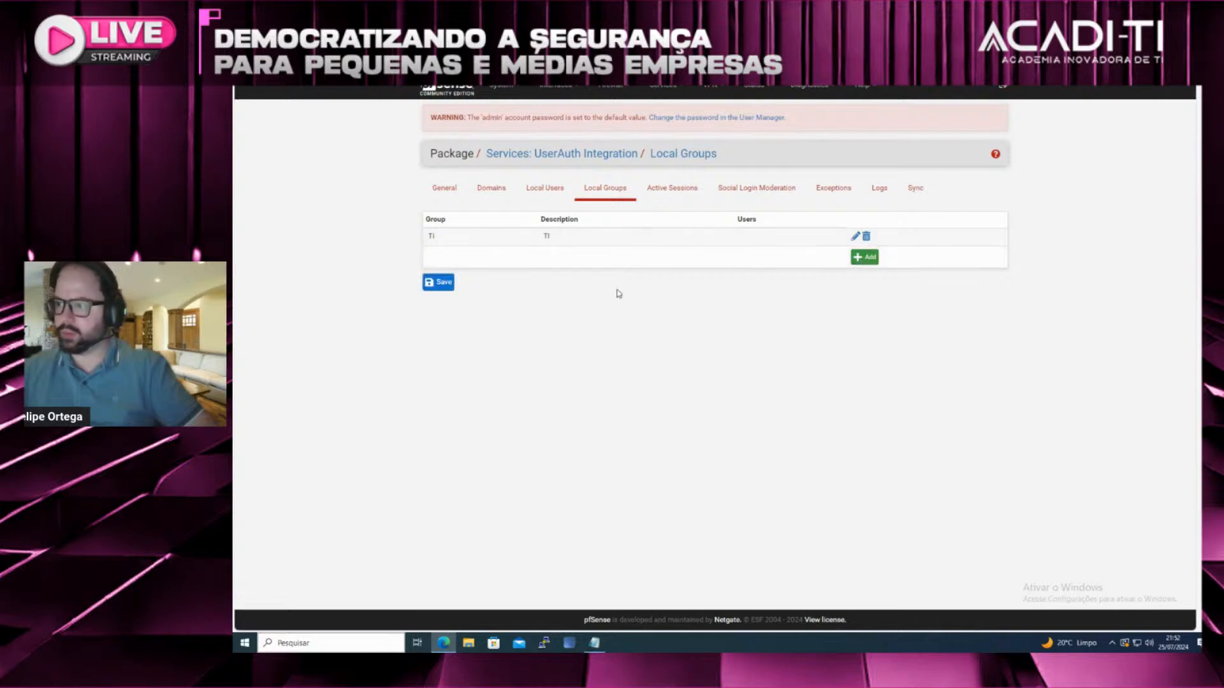
click(862, 256)
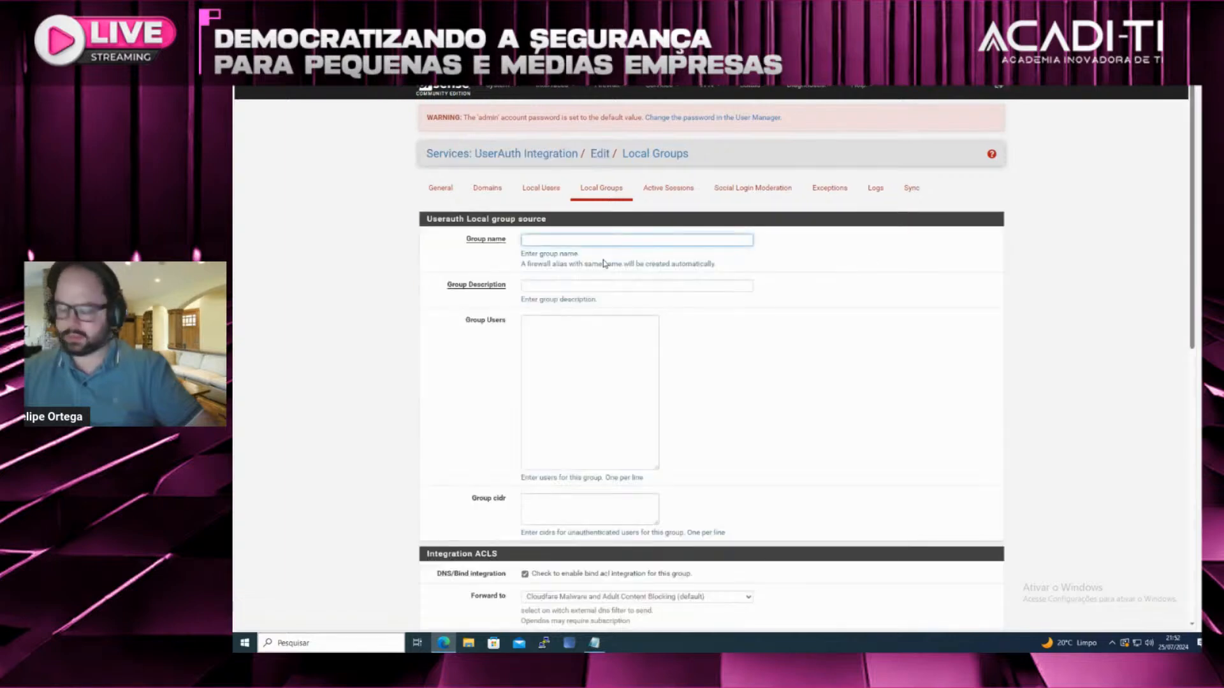
text(VIP)
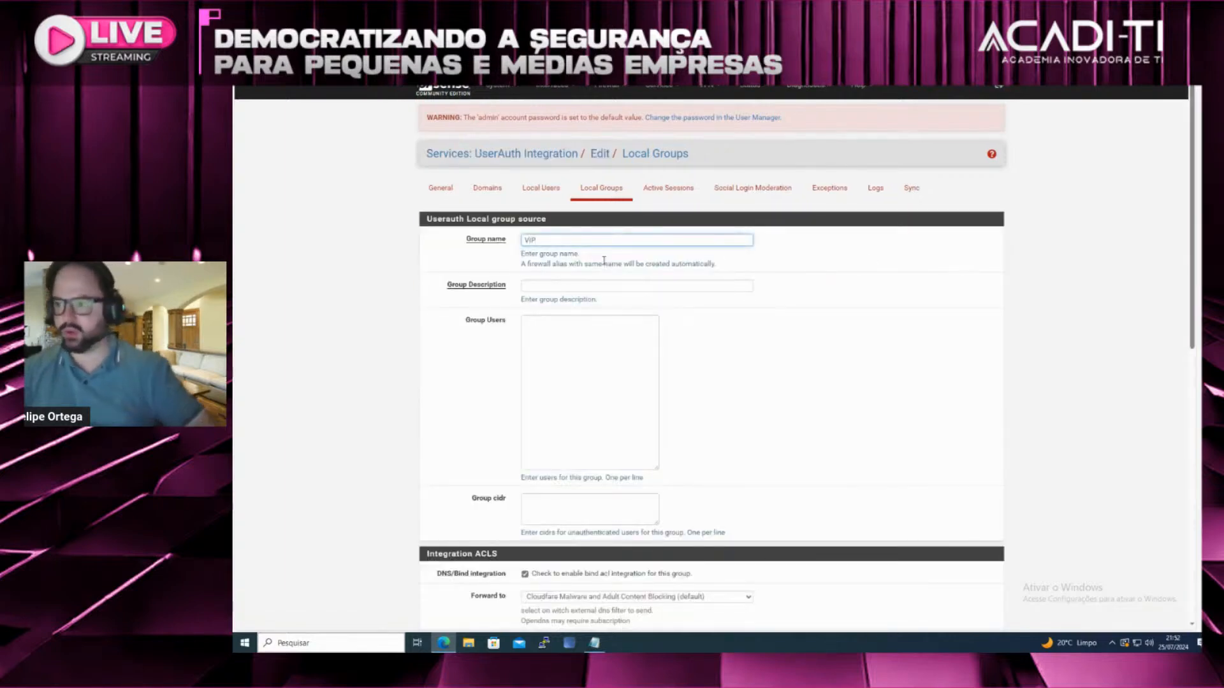
click(567, 286)
text(VIP)
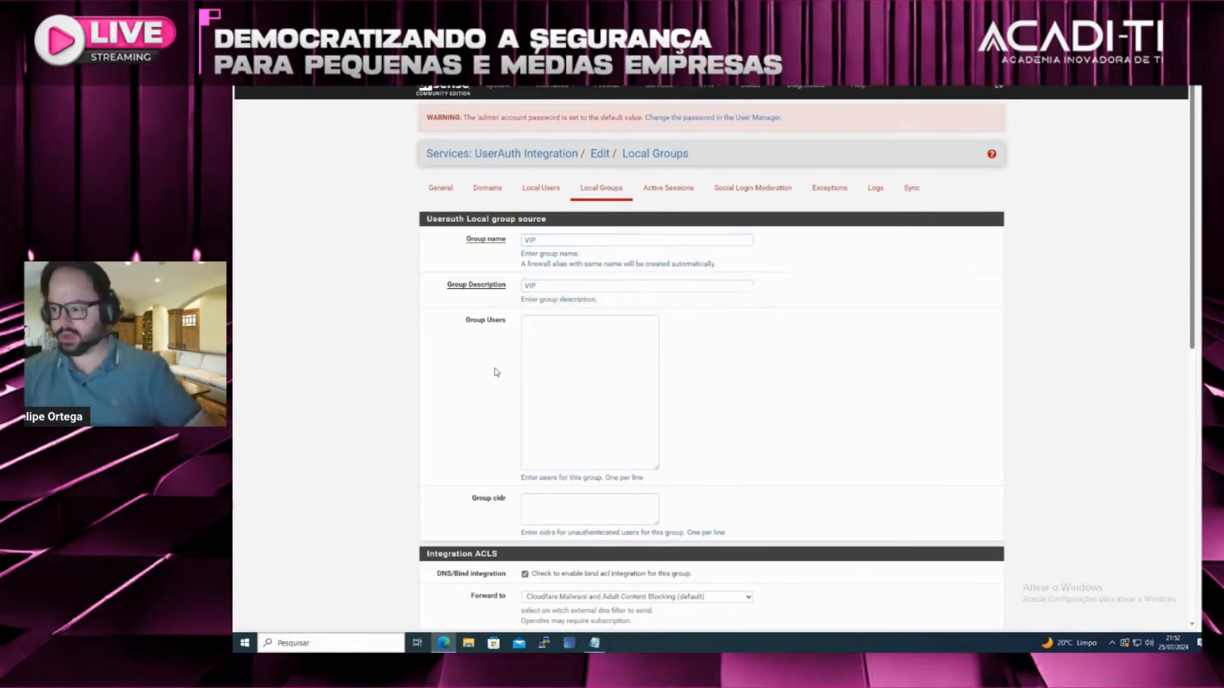
Set the VIP group's DNS forwarding to Restrict mode - Permit only sites listed on domains list, and select the Whatsapp ConexTI list
scroll(495, 370, down, 3)
scroll(495, 375, down, 2)
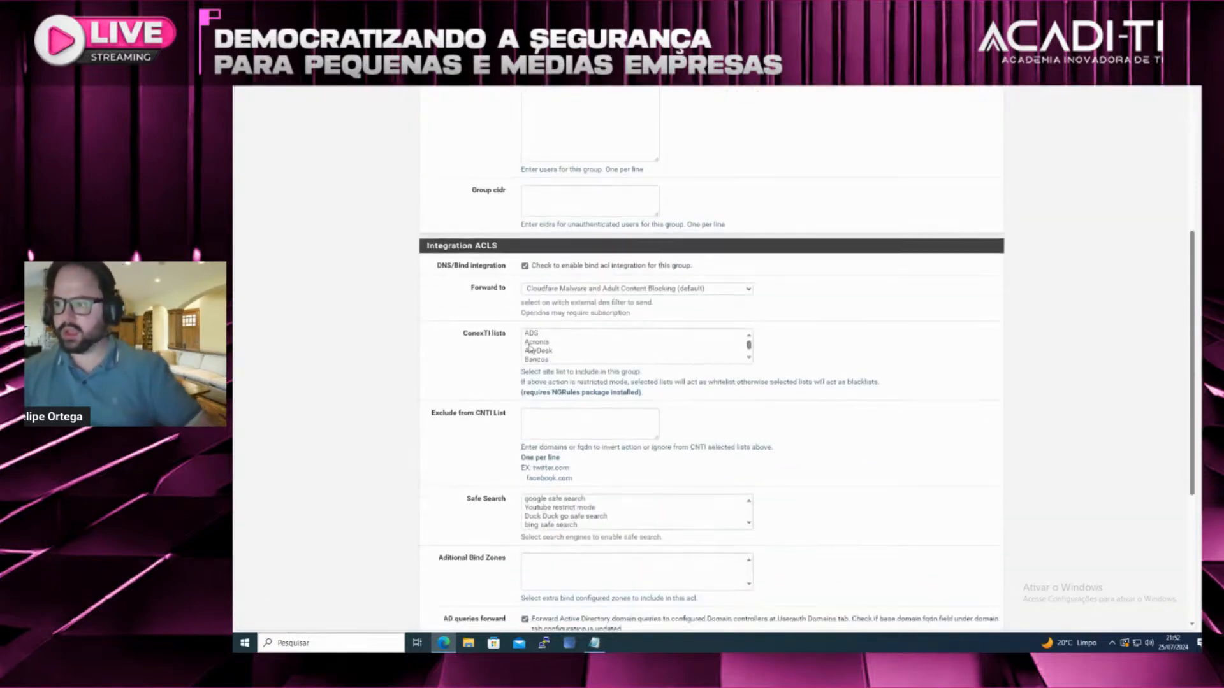
click(560, 291)
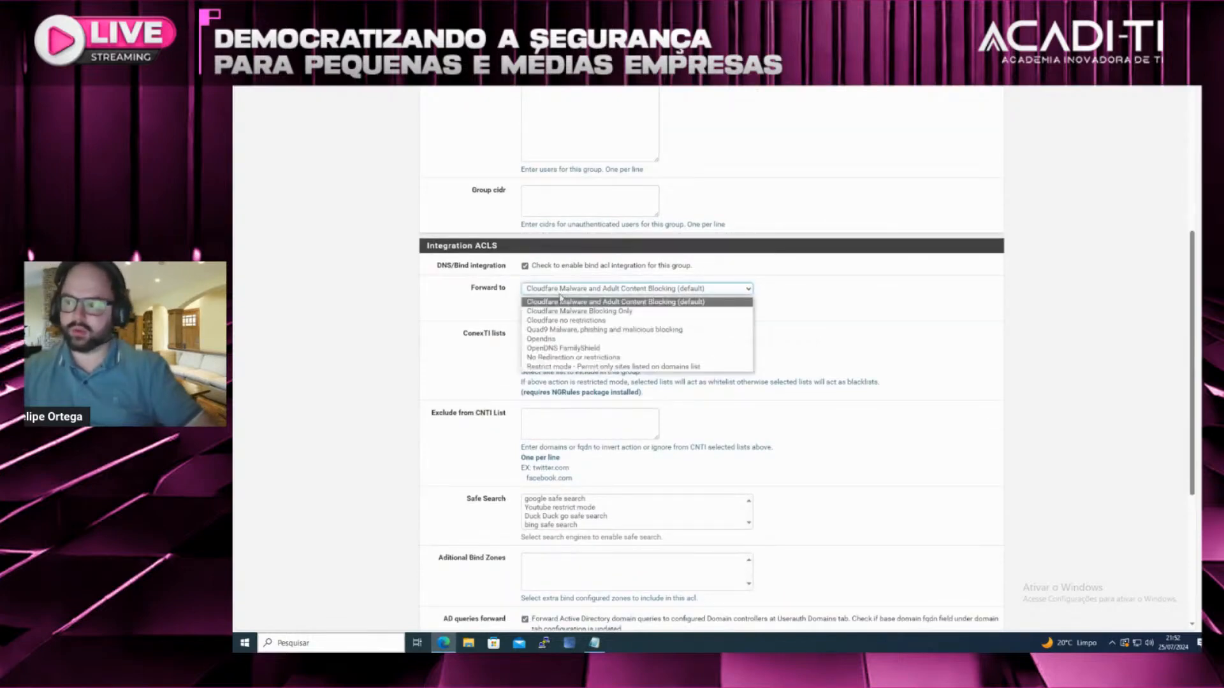
click(561, 368)
scroll(556, 352, down, 10)
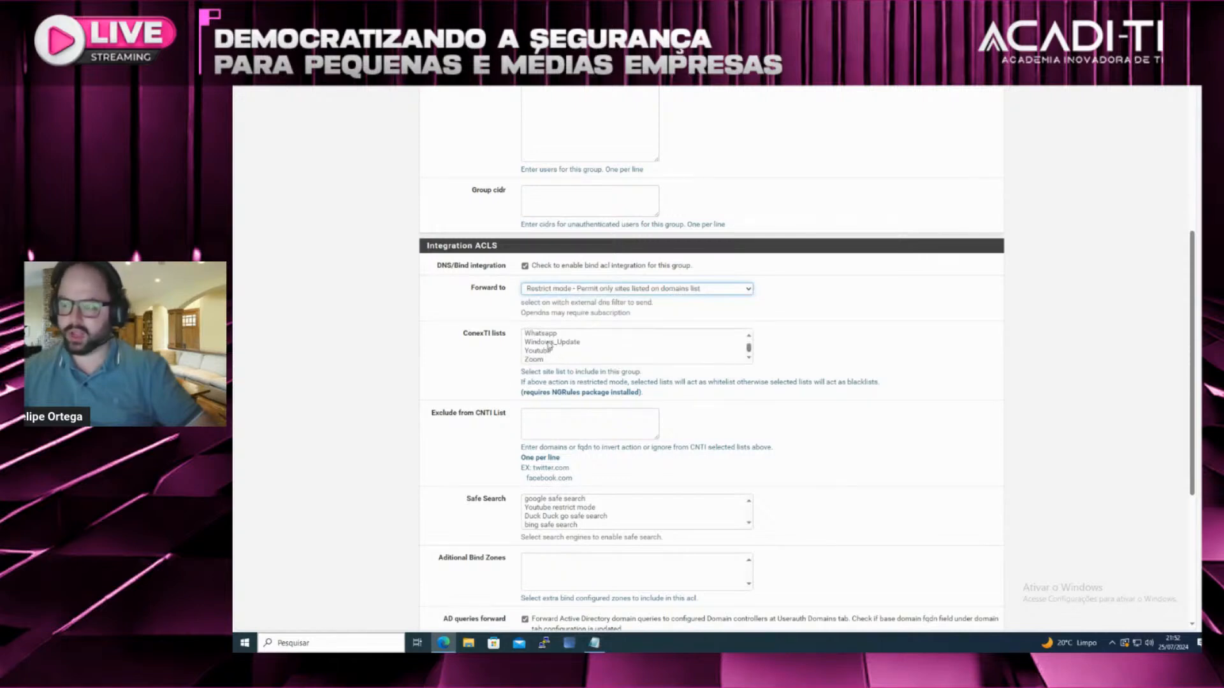
click(548, 334)
Enable Google, Duck Duck Go and Bing safe search for the VIP group and save the group
scroll(468, 380, down, 3)
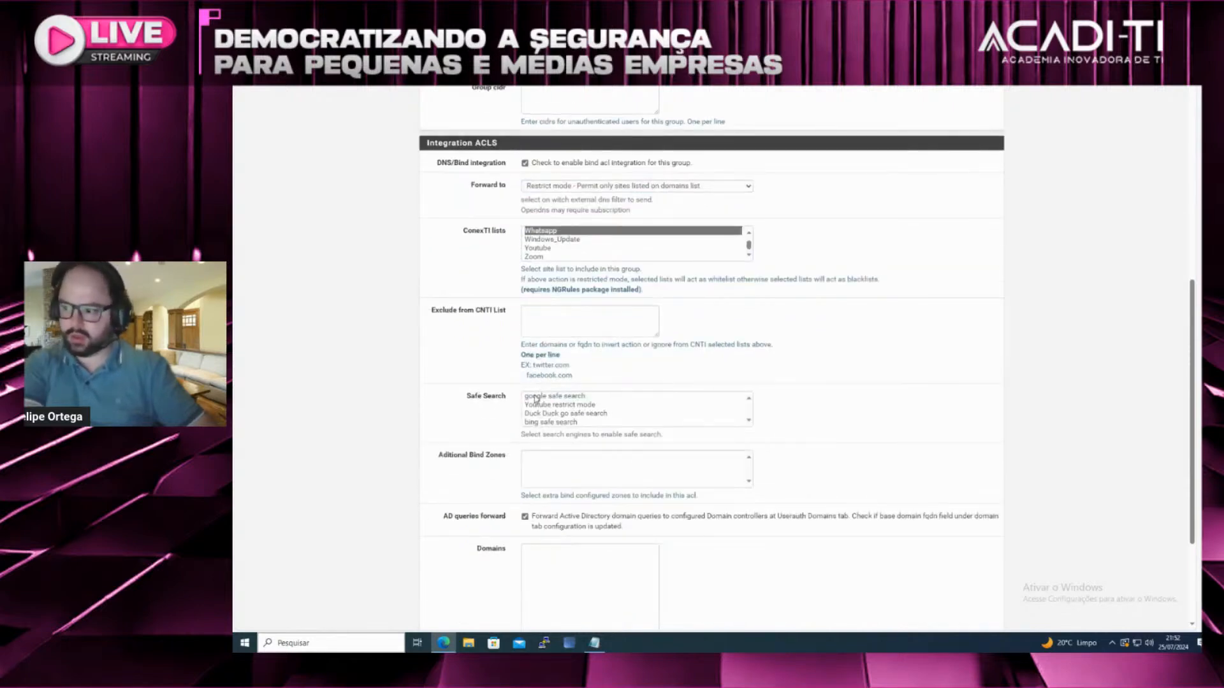
click(535, 397)
ctrl+click(534, 413)
ctrl+click(531, 422)
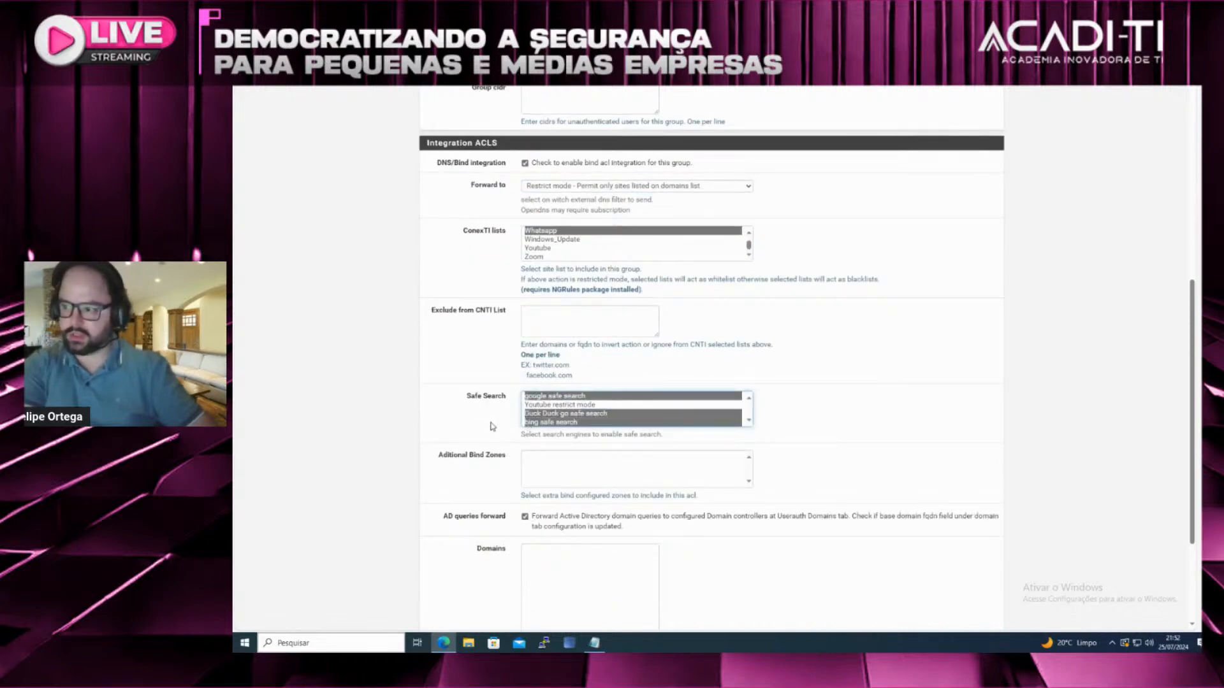
scroll(492, 426, down, 3)
scroll(519, 487, down, 2)
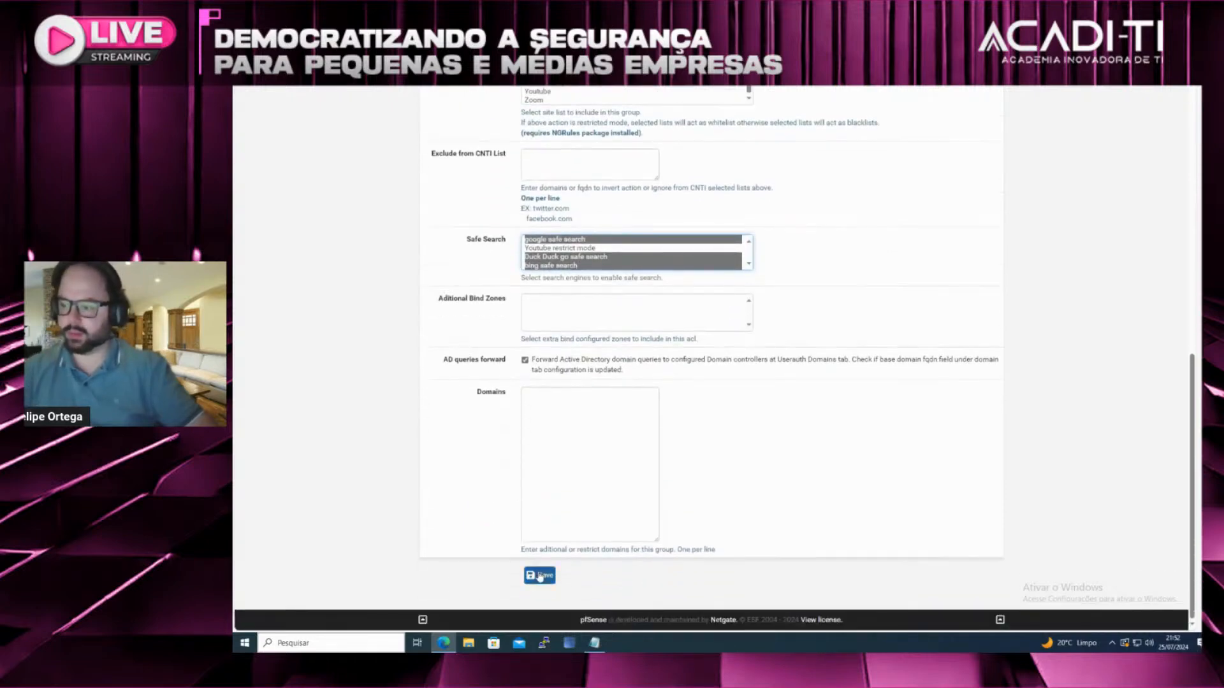
click(540, 575)
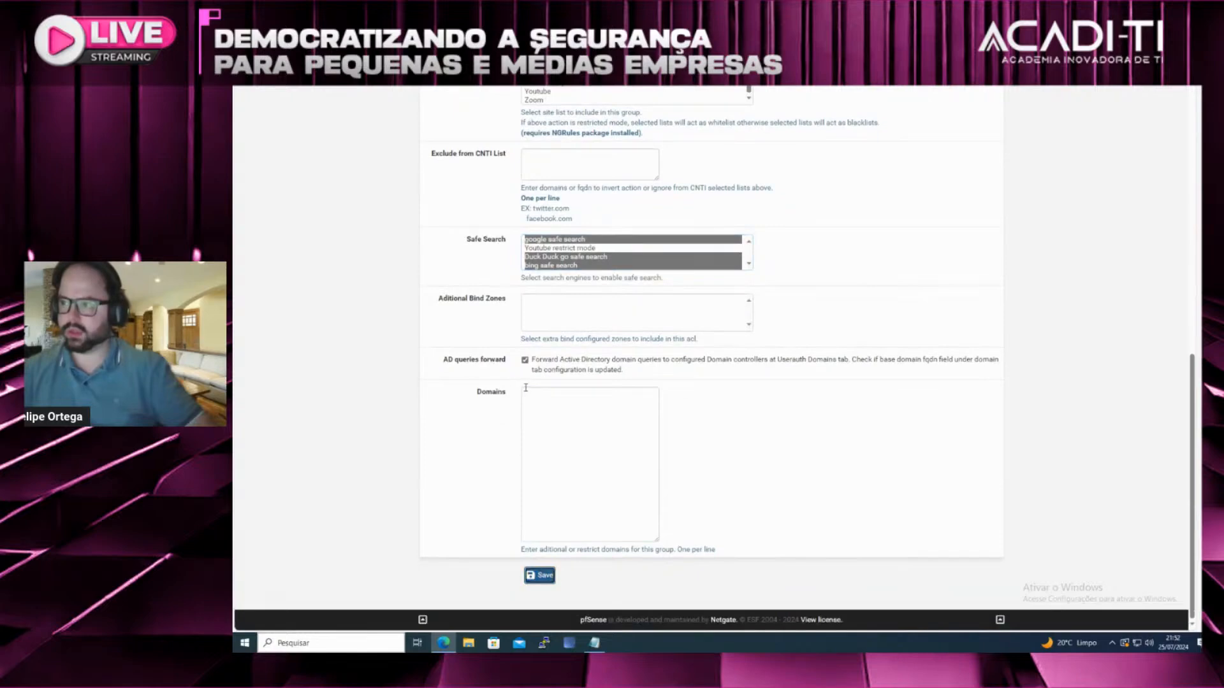
scroll(527, 390, up, 15)
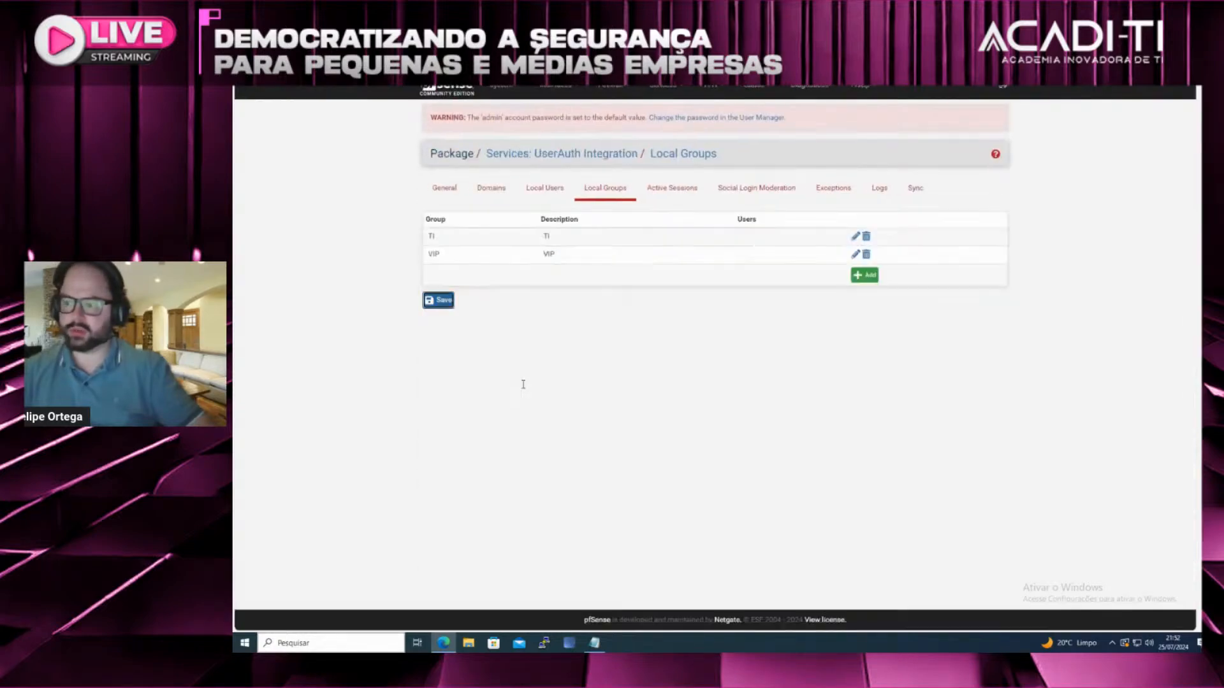
Set captive portal Self Registration to Allow local userauth login self registration in the UserAuth general settings and save
click(462, 194)
scroll(819, 407, down, 4)
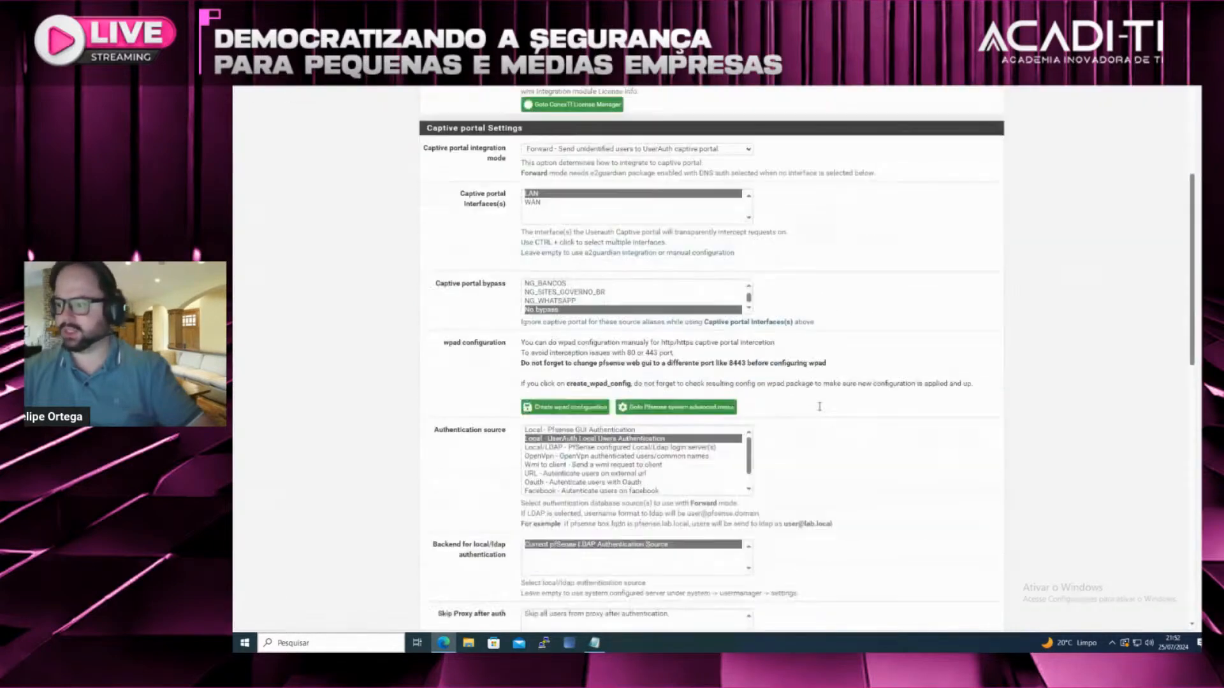
scroll(819, 406, down, 6)
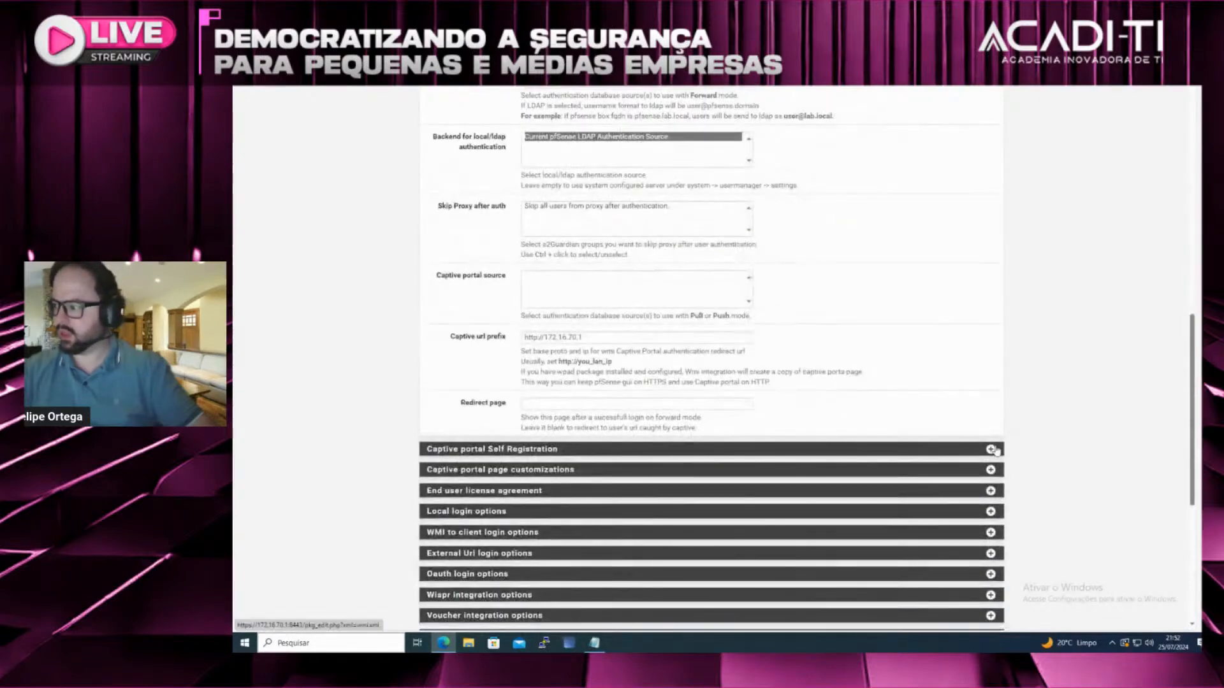
click(991, 449)
scroll(764, 383, down, 3)
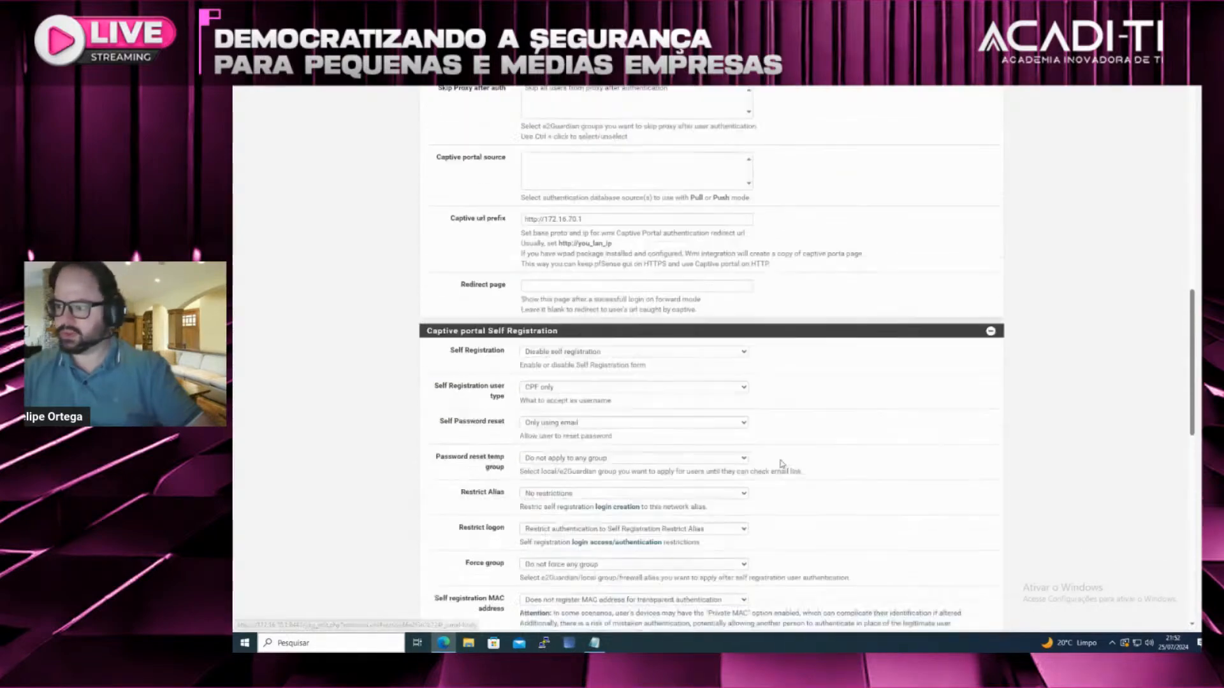
click(538, 318)
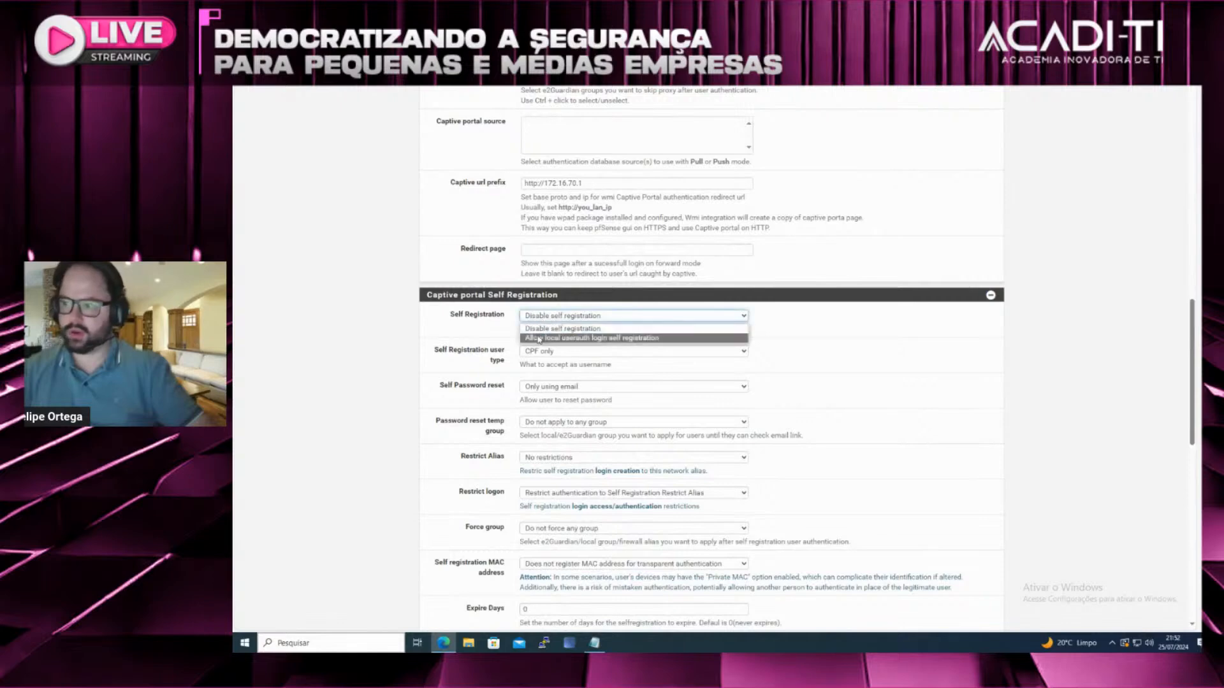
click(539, 338)
scroll(459, 361, down, 3)
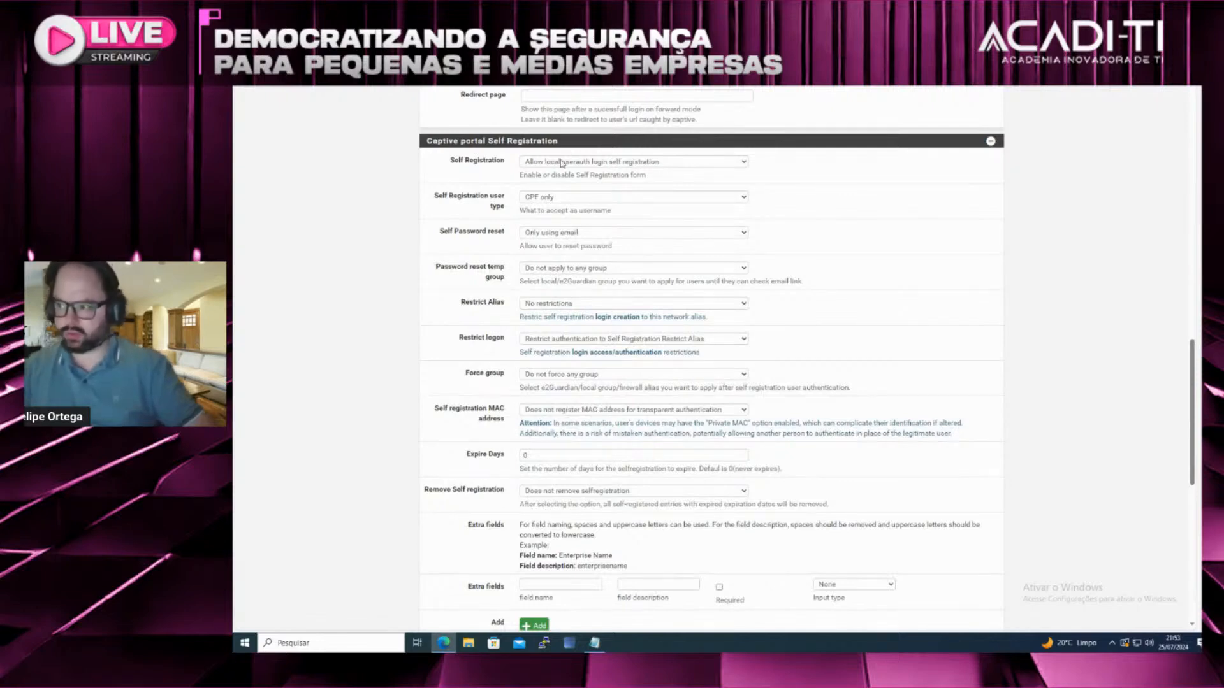
scroll(527, 475, down, 2)
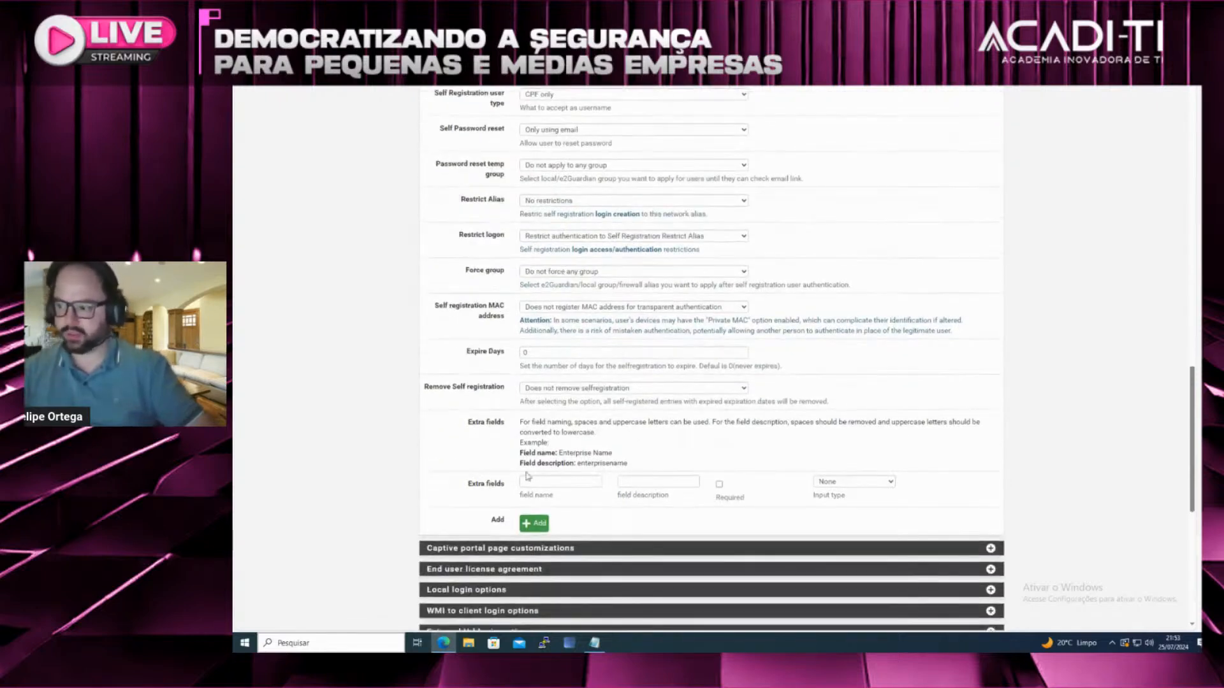
scroll(530, 481, down, 8)
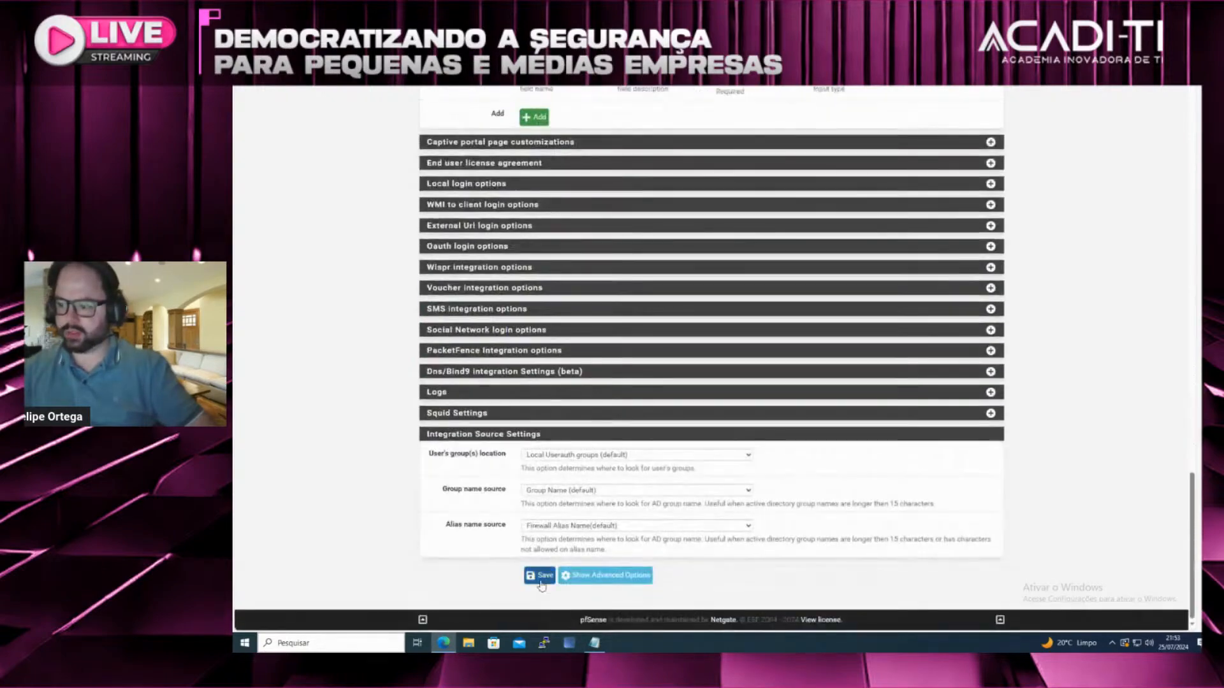
click(539, 576)
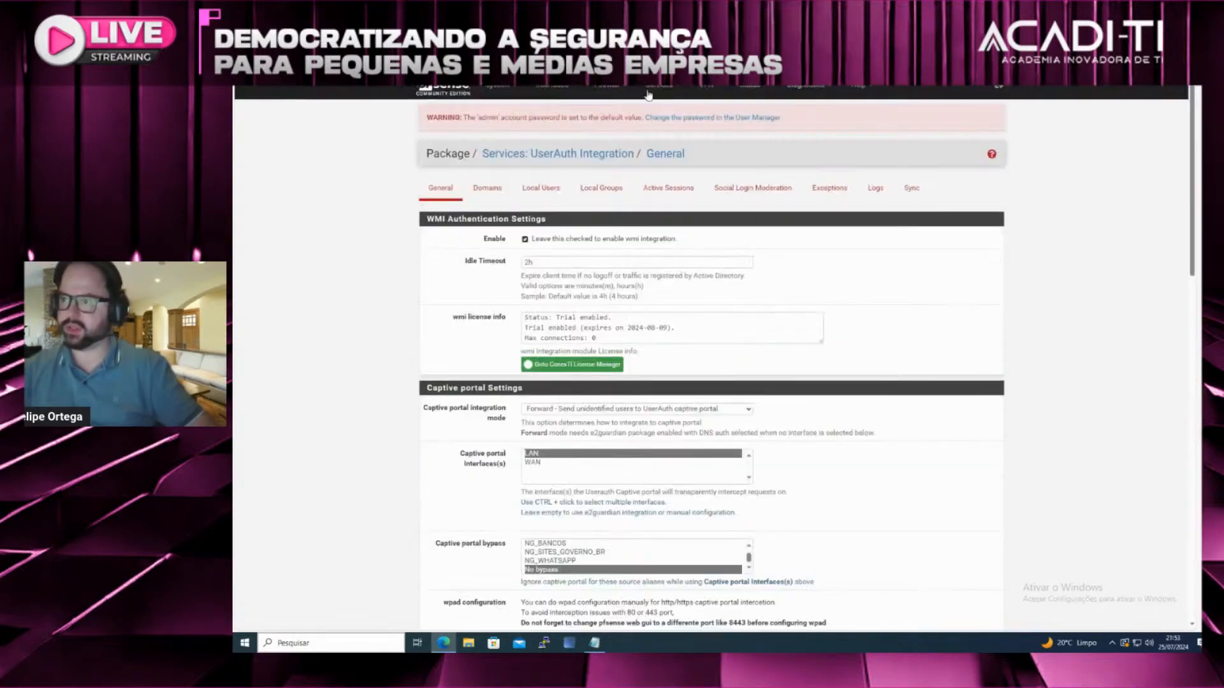
Disconnect the logged-in user at 172.16.70.22 from the UserAuth active sessions
click(665, 190)
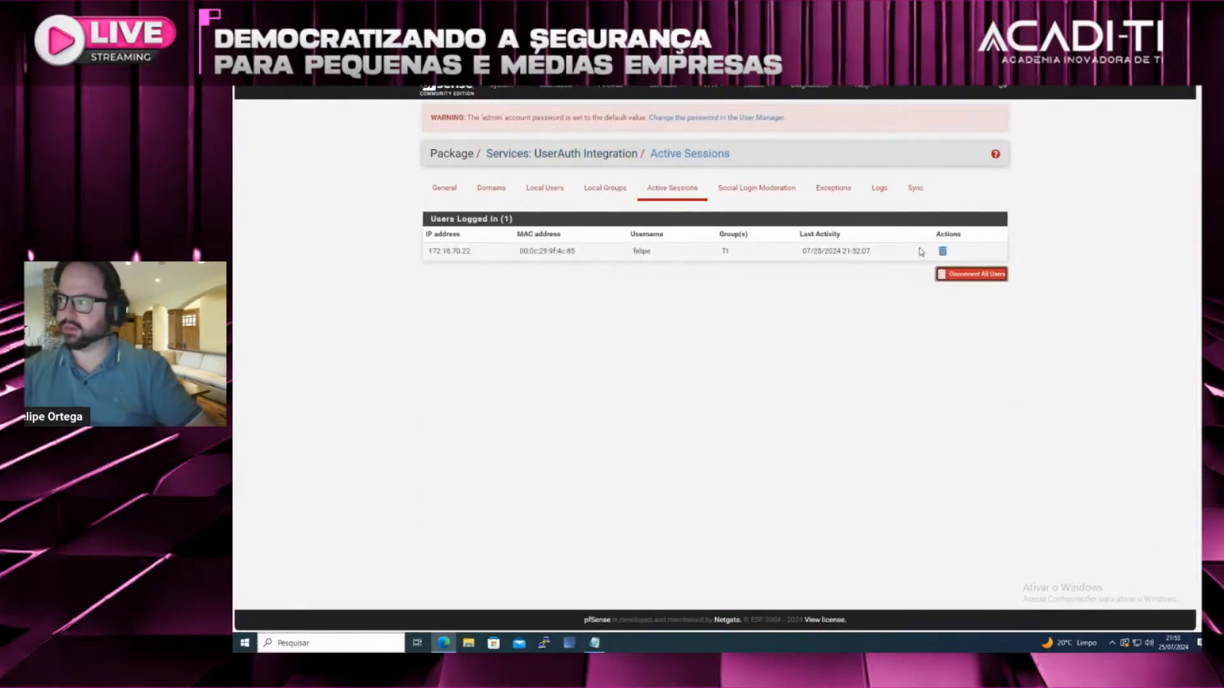
click(942, 251)
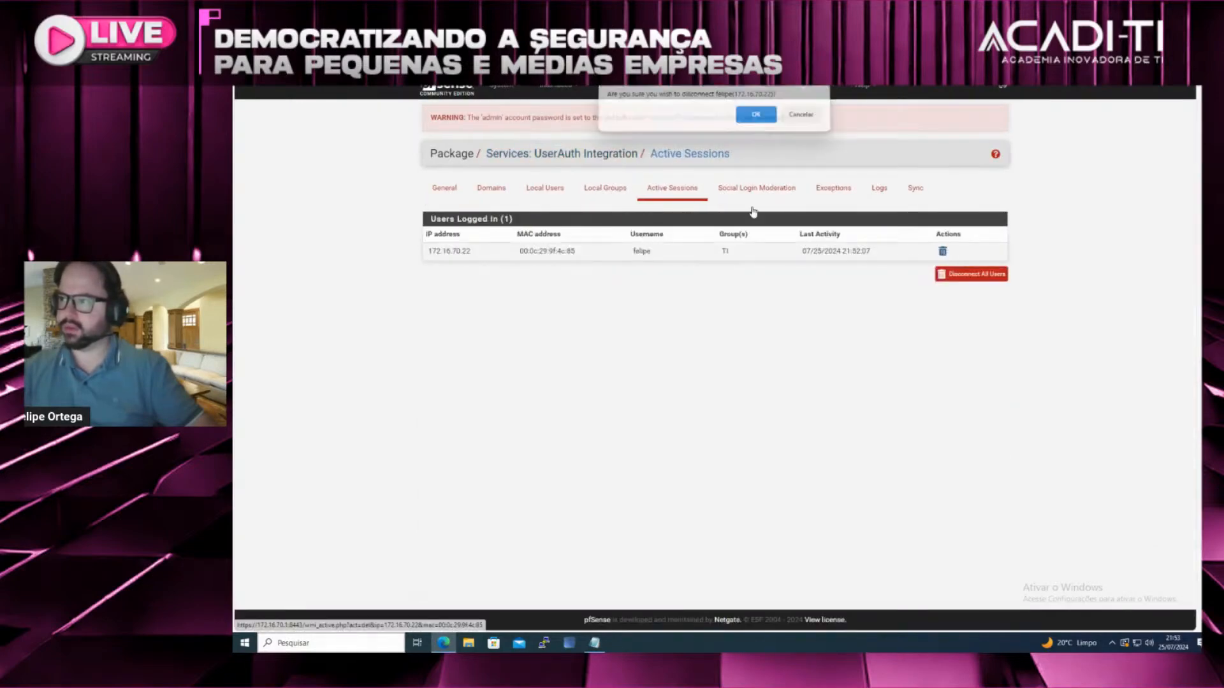
click(754, 120)
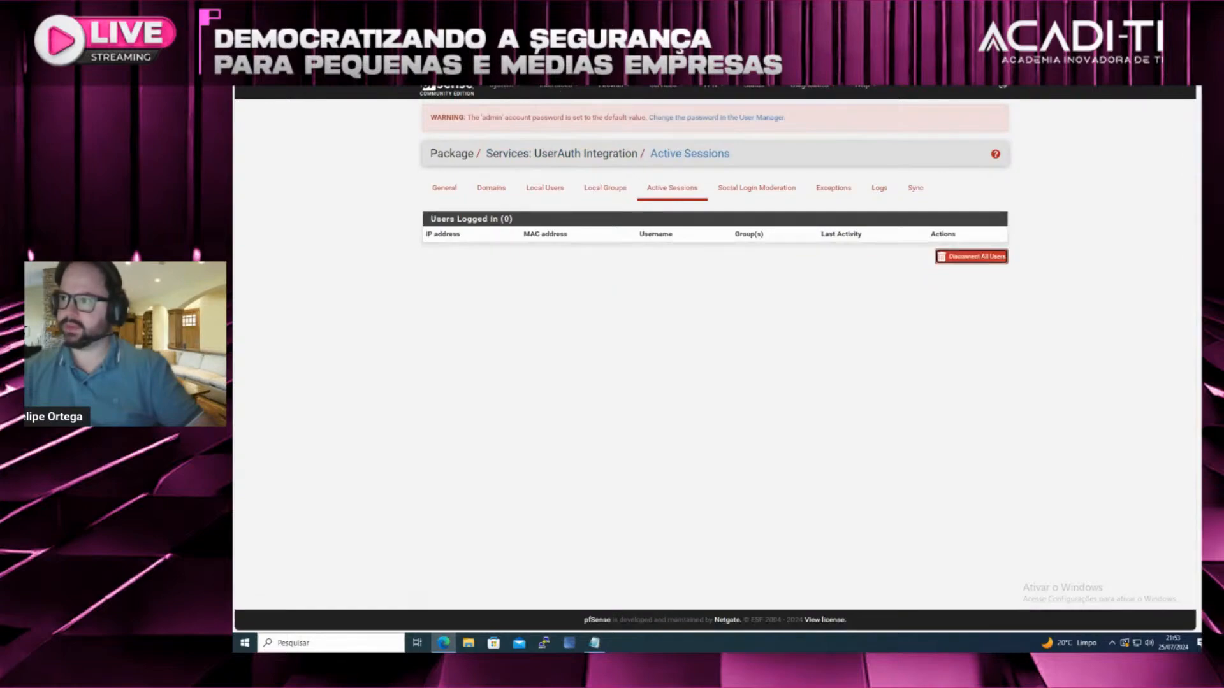
Reload the ConexTI site in the other browser tab and open the captive portal's Auto Cadastro self-registration form
key(ctrl+Tab)
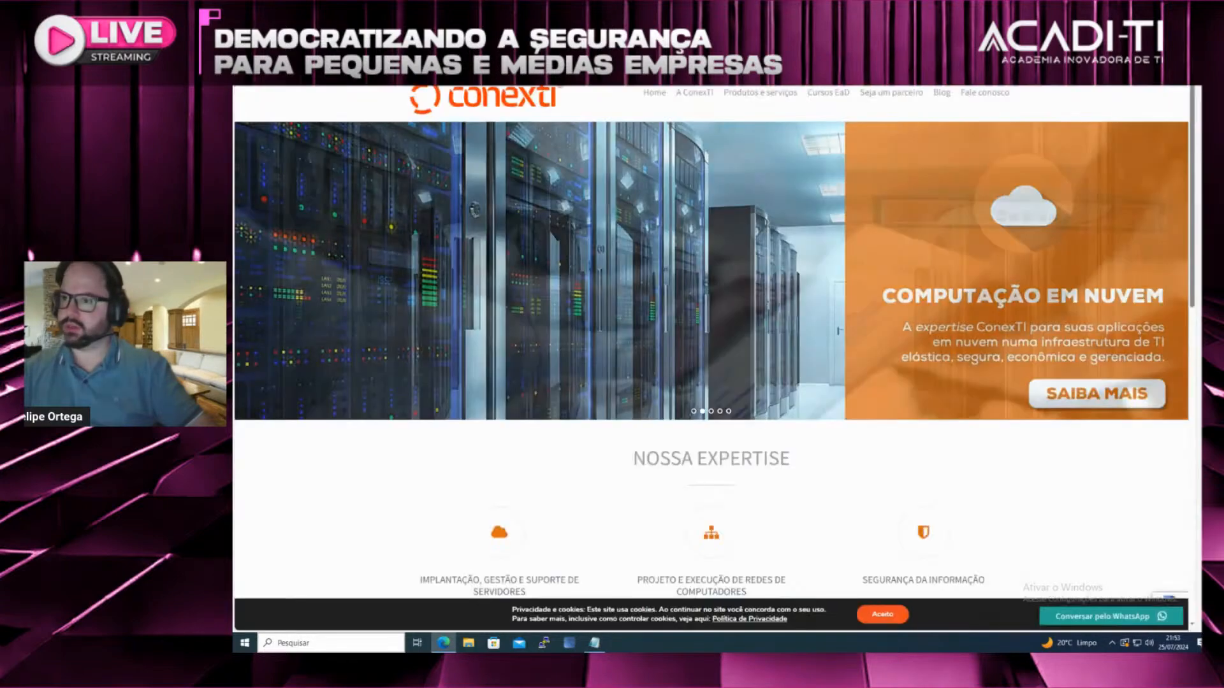
key(F5)
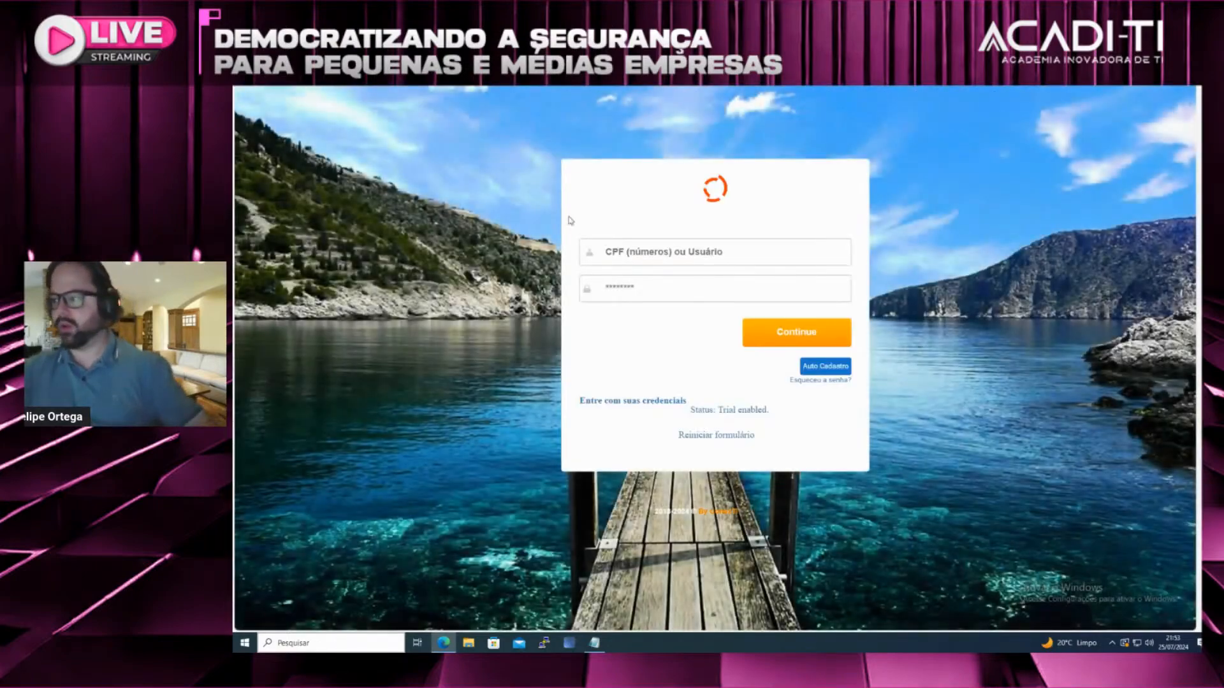
click(826, 368)
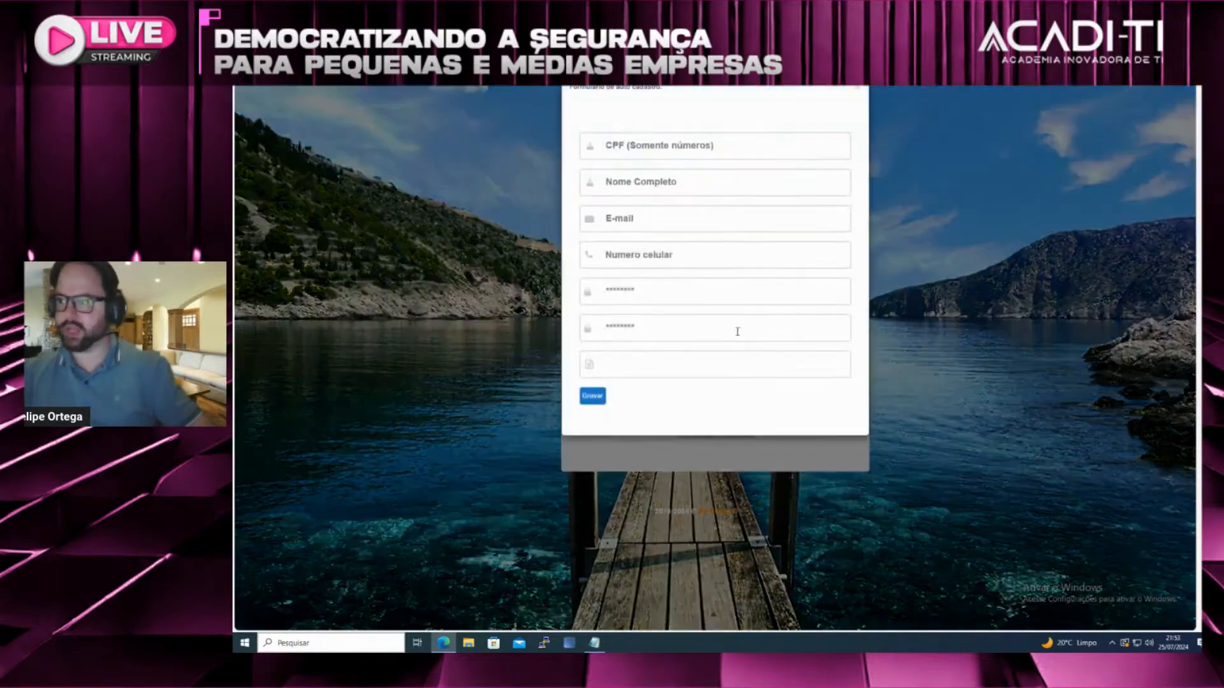
Fill the self-registration form with the saved CPF, full name, e-mail and mobile number, and enter and confirm the account password
click(644, 164)
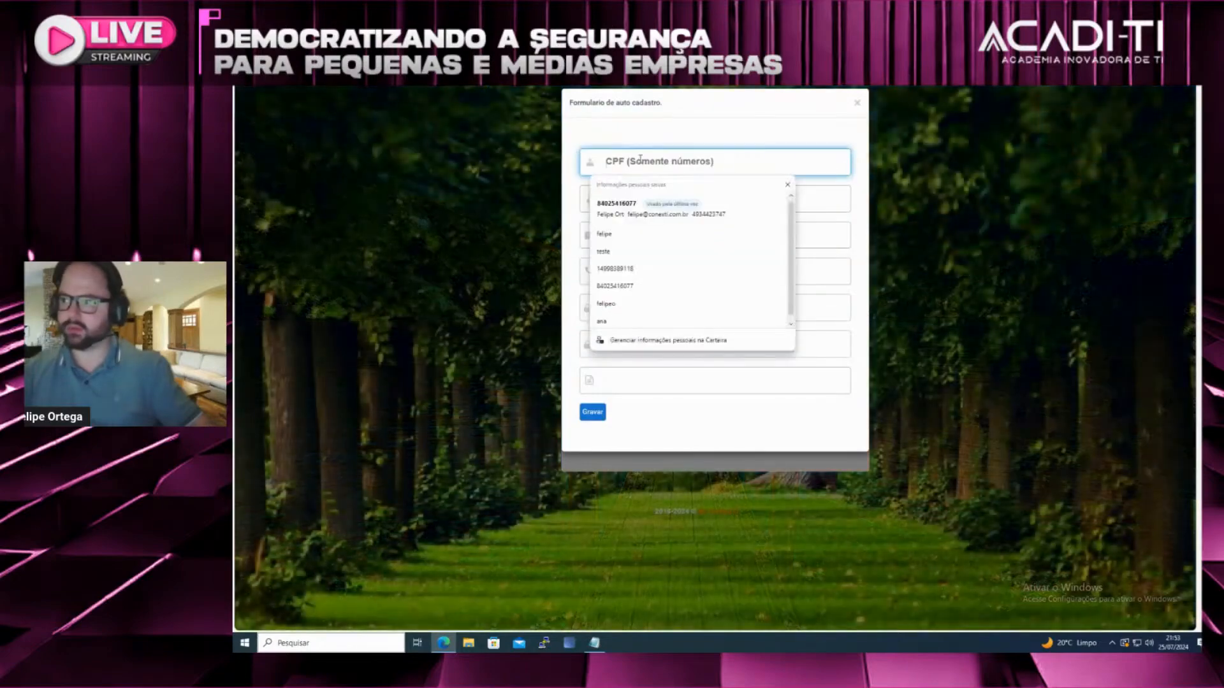
click(634, 237)
click(641, 307)
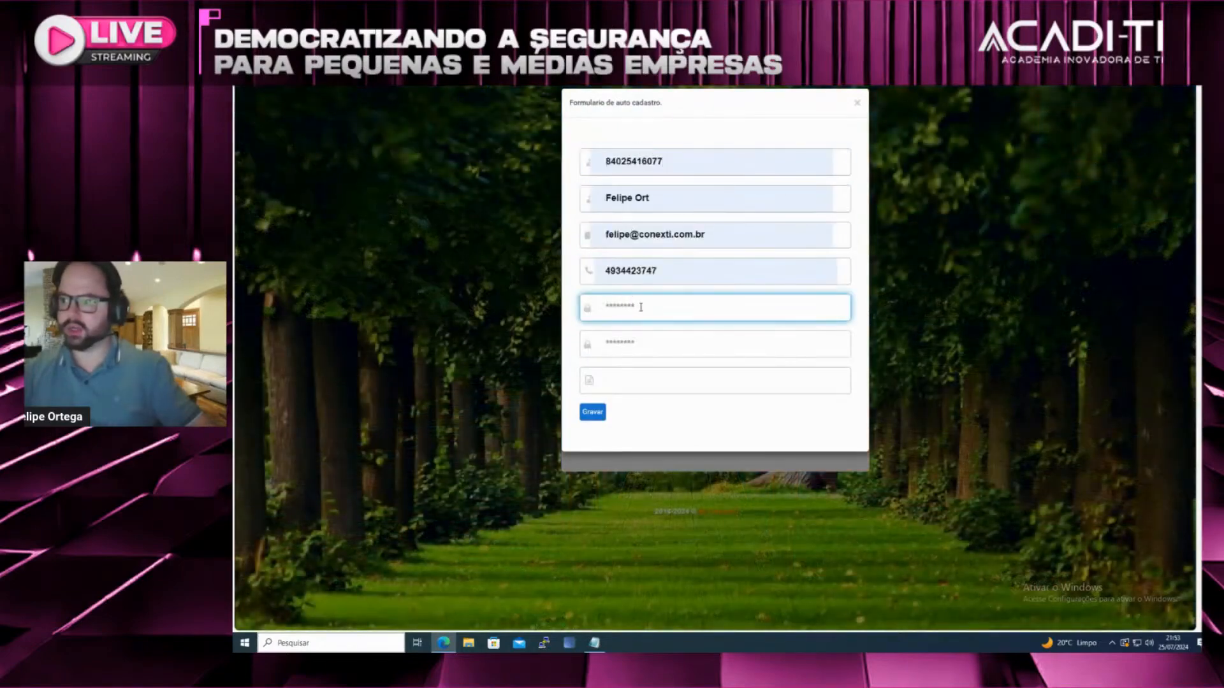
key(Tab)
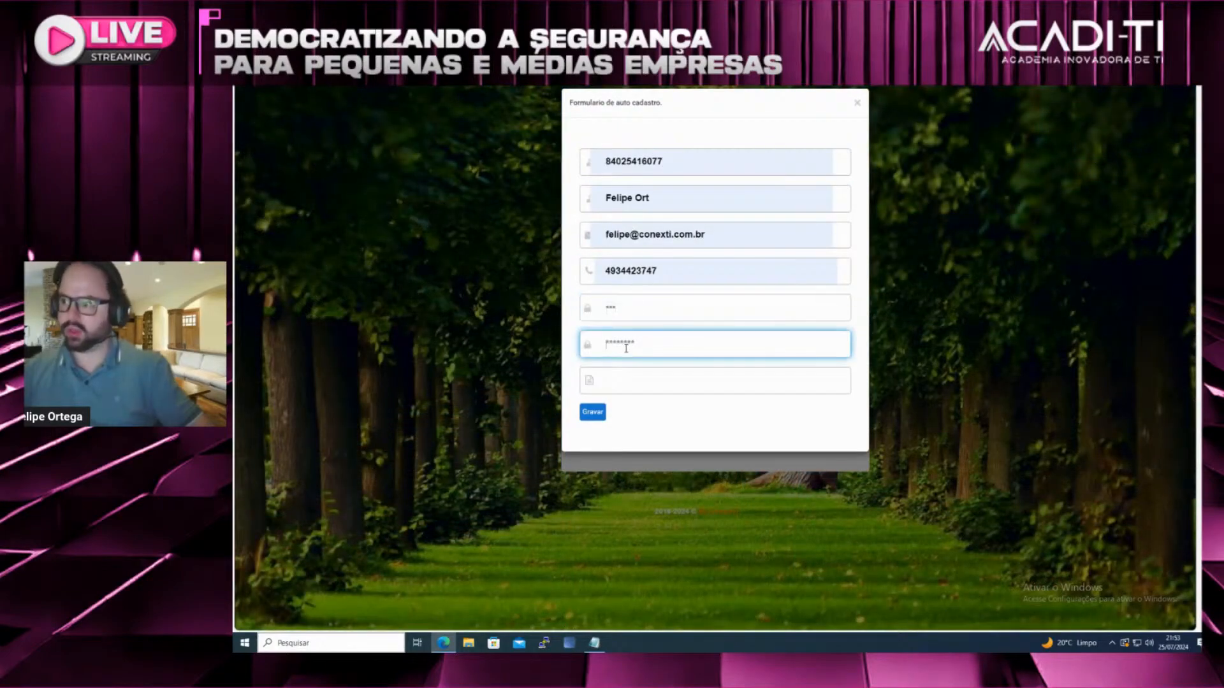
Review the CPF, name and e-mail entries in the self-registration form and submit it
click(608, 186)
click(610, 160)
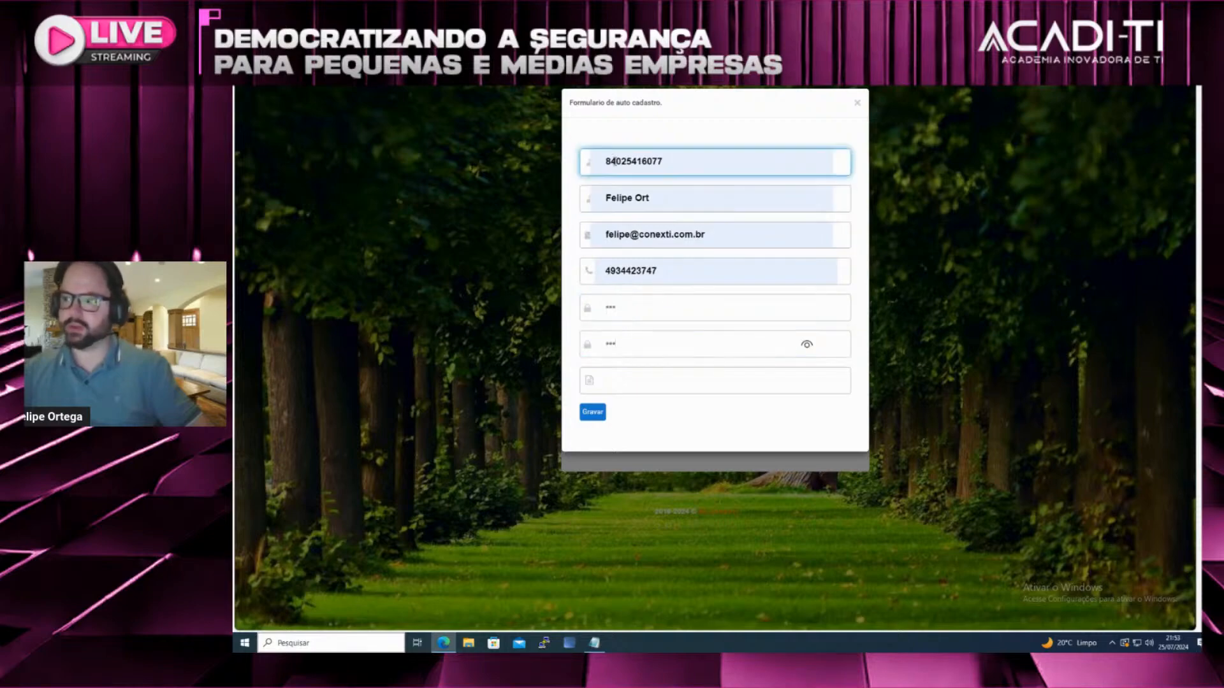
click(609, 199)
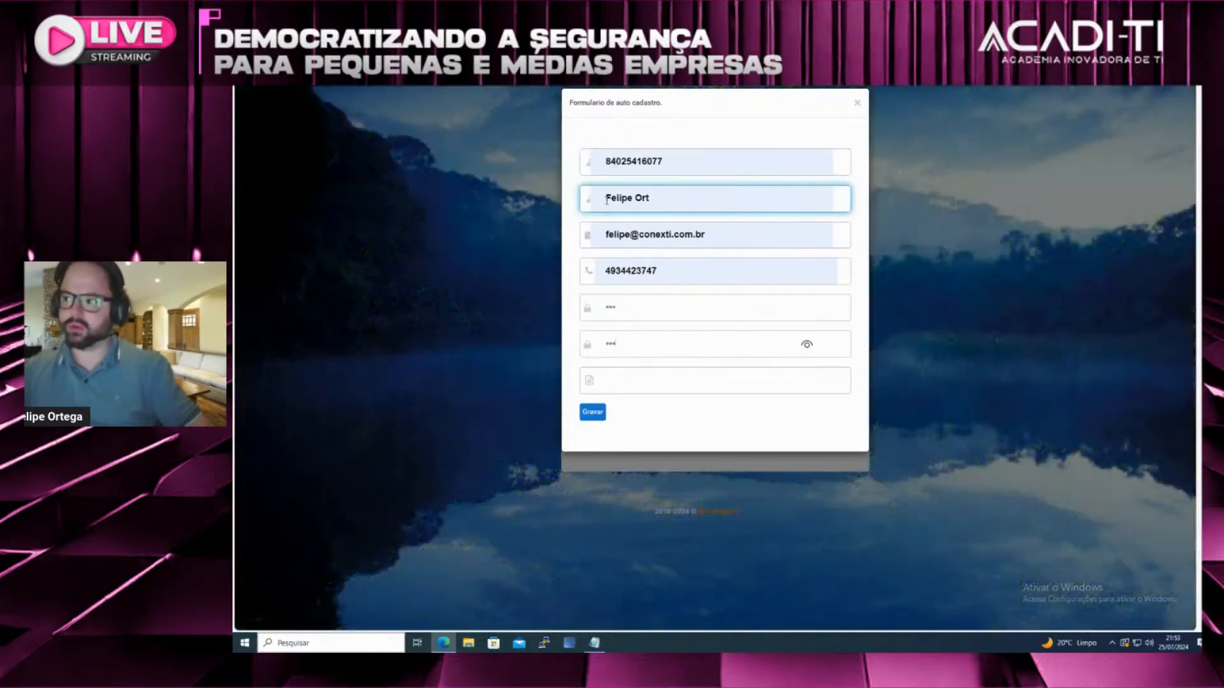
click(614, 244)
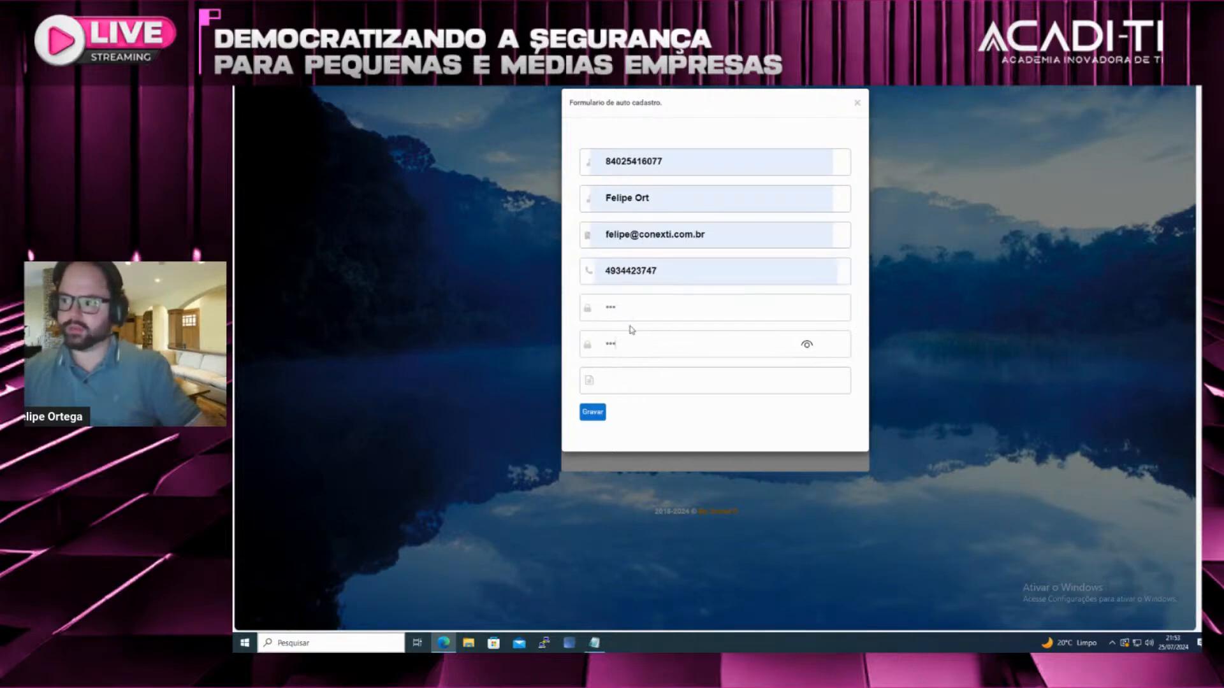
click(595, 419)
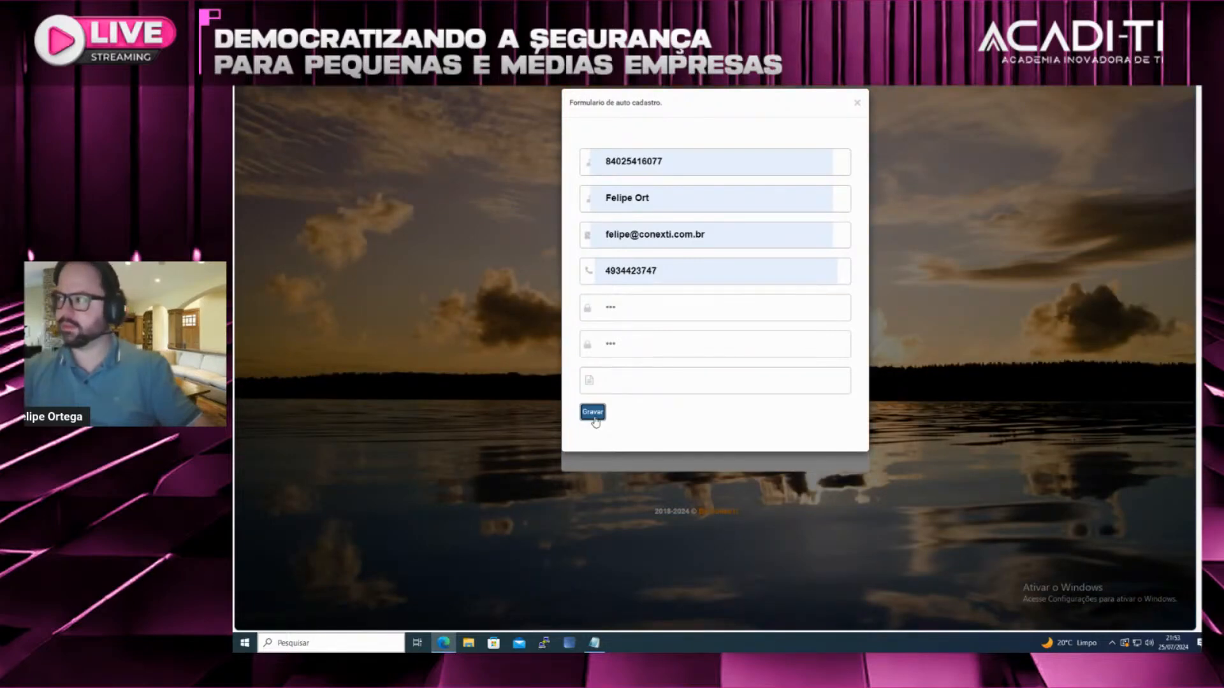
click(593, 414)
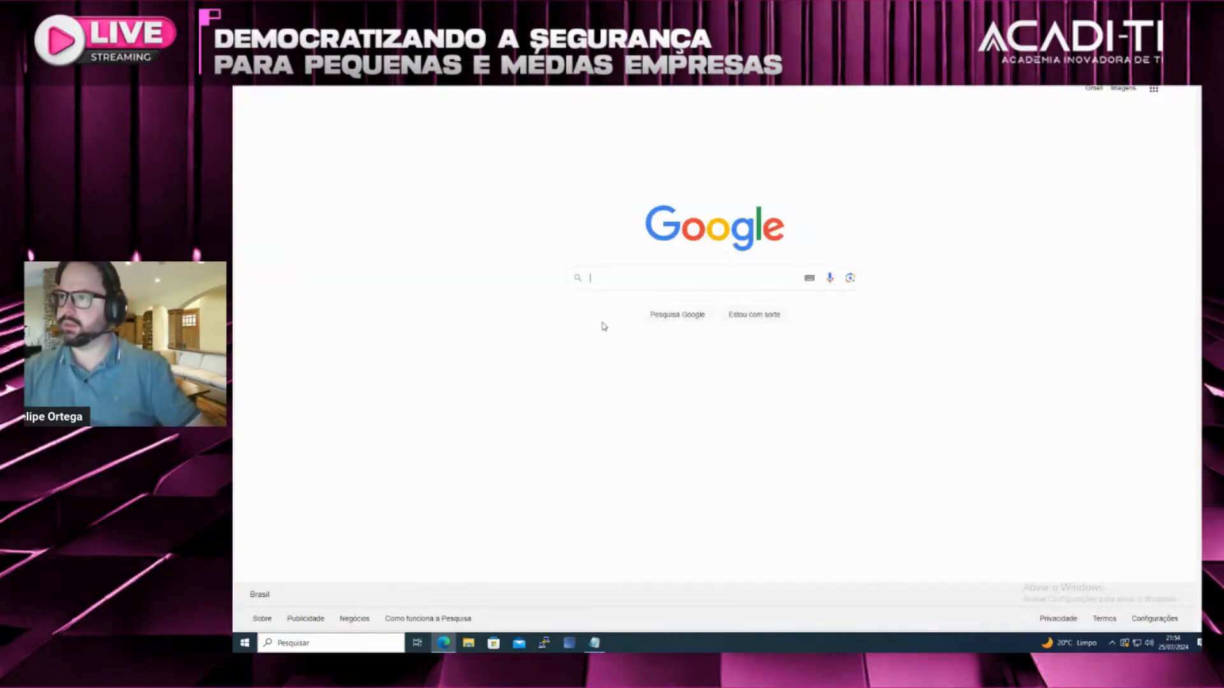
Return to the refreshed UserAuth active sessions in pfSense, copy the username of the session at 172.16.70.22 and disconnect that user
click(389, 45)
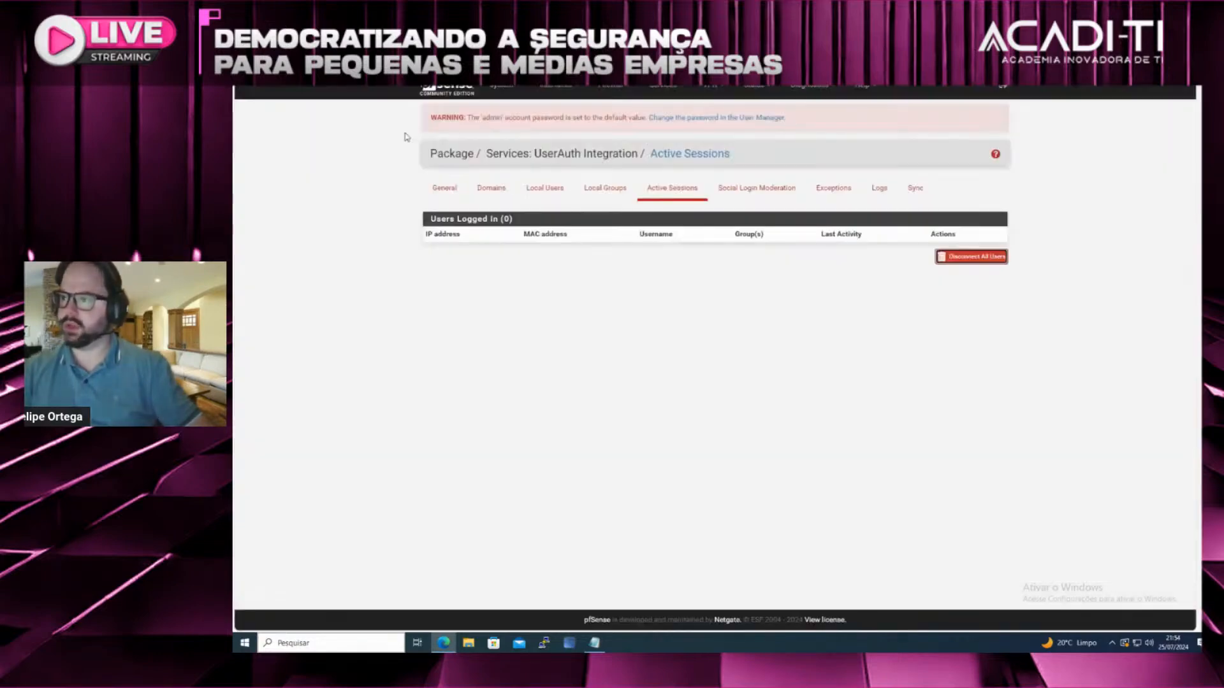
click(683, 193)
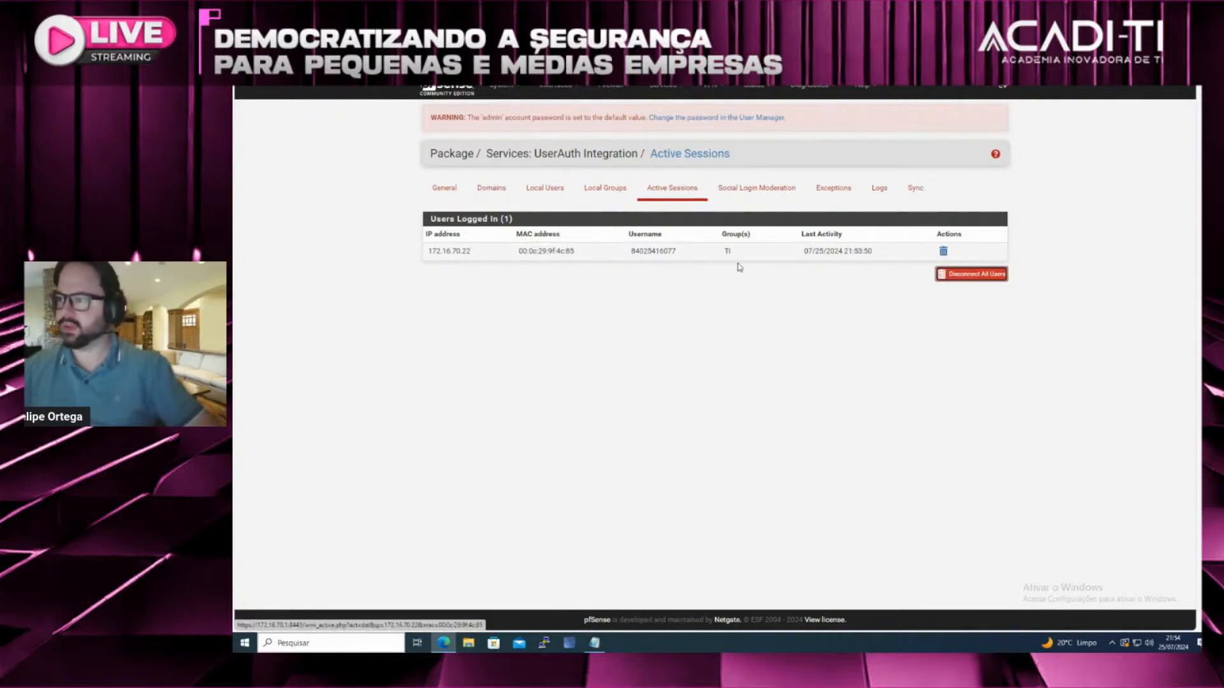
double_click(653, 250)
right_click(651, 252)
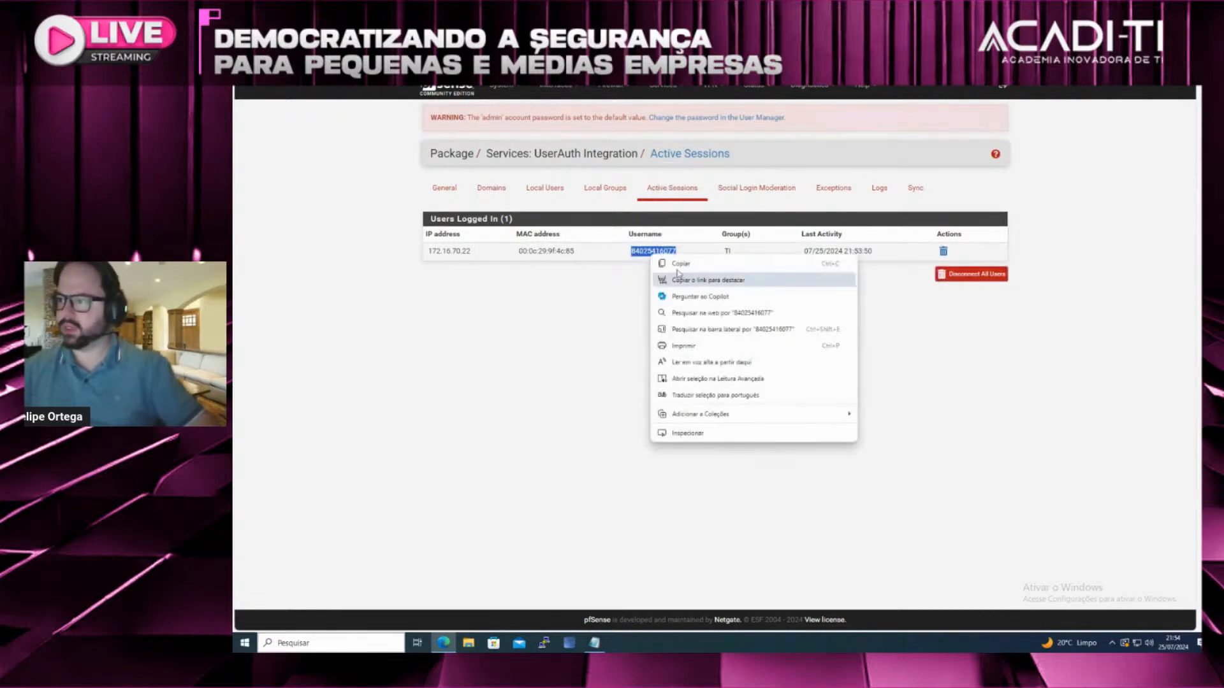
click(679, 263)
click(944, 252)
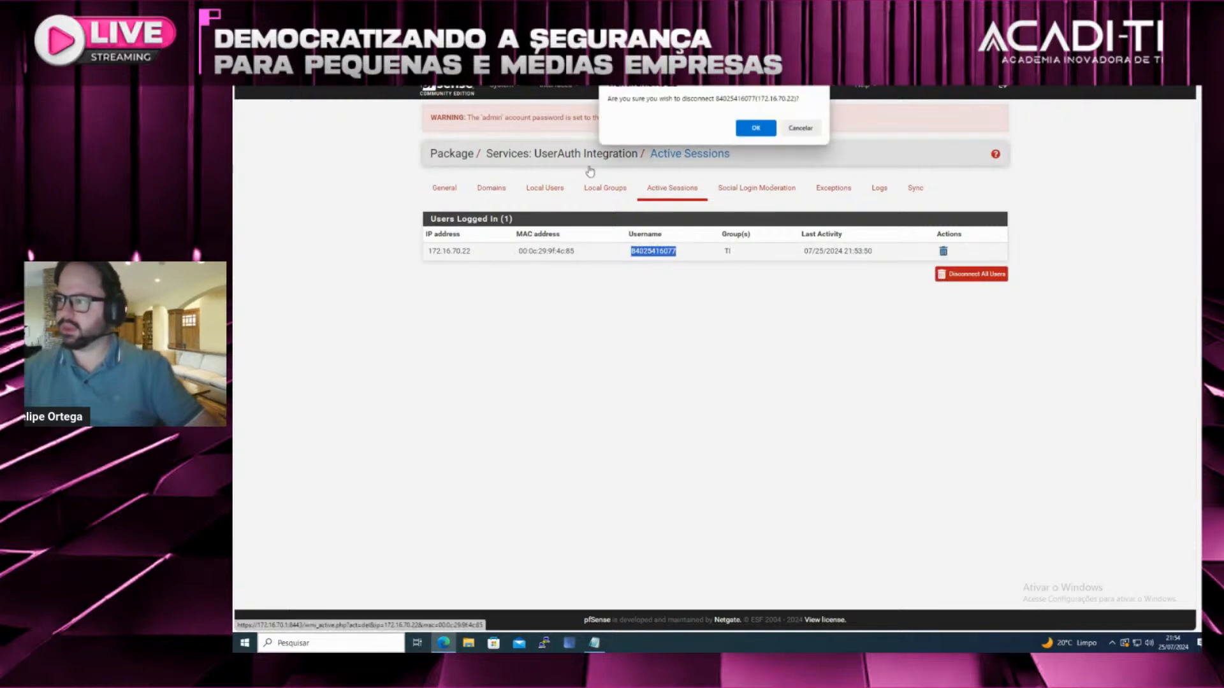
click(747, 124)
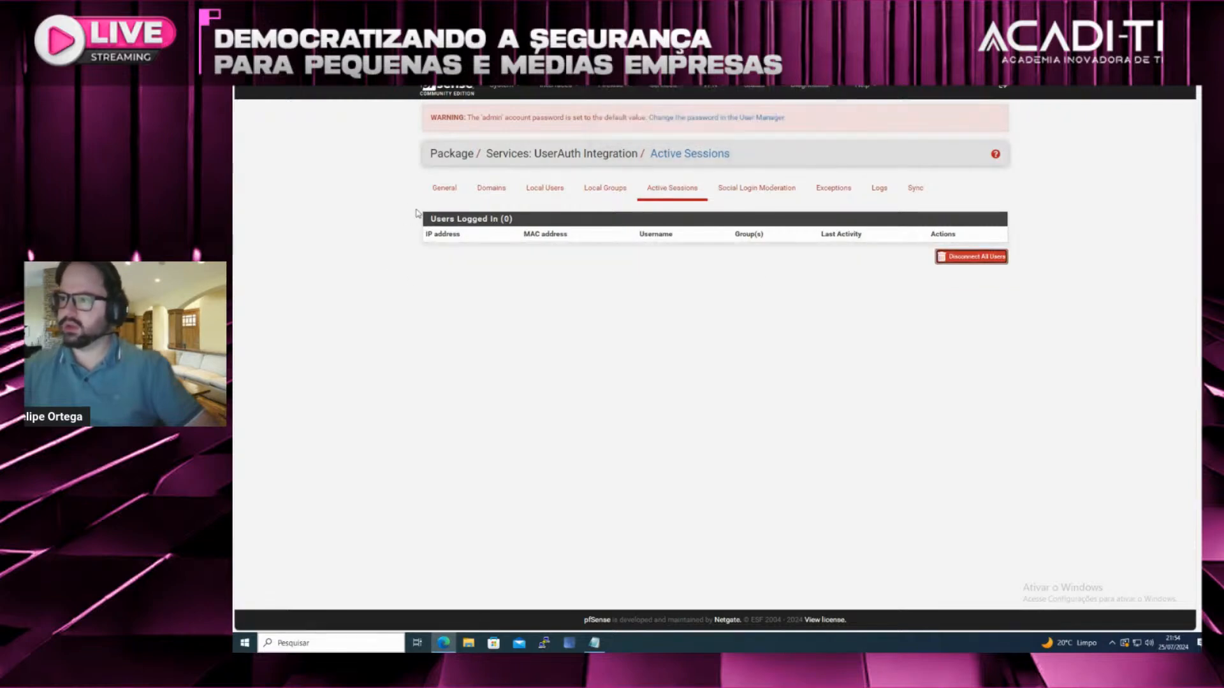
Set Force group to VIP in the captive portal Self Registration options of the UserAuth general settings and save
click(445, 191)
scroll(945, 375, down, 10)
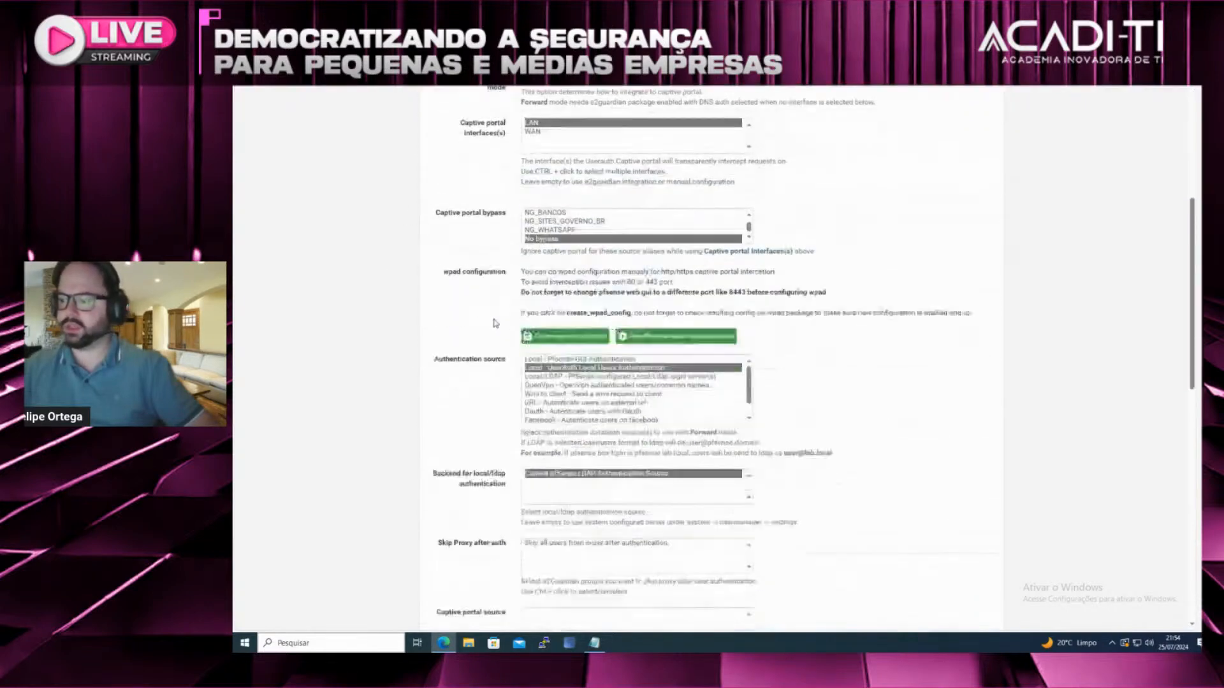
scroll(945, 374, down, 3)
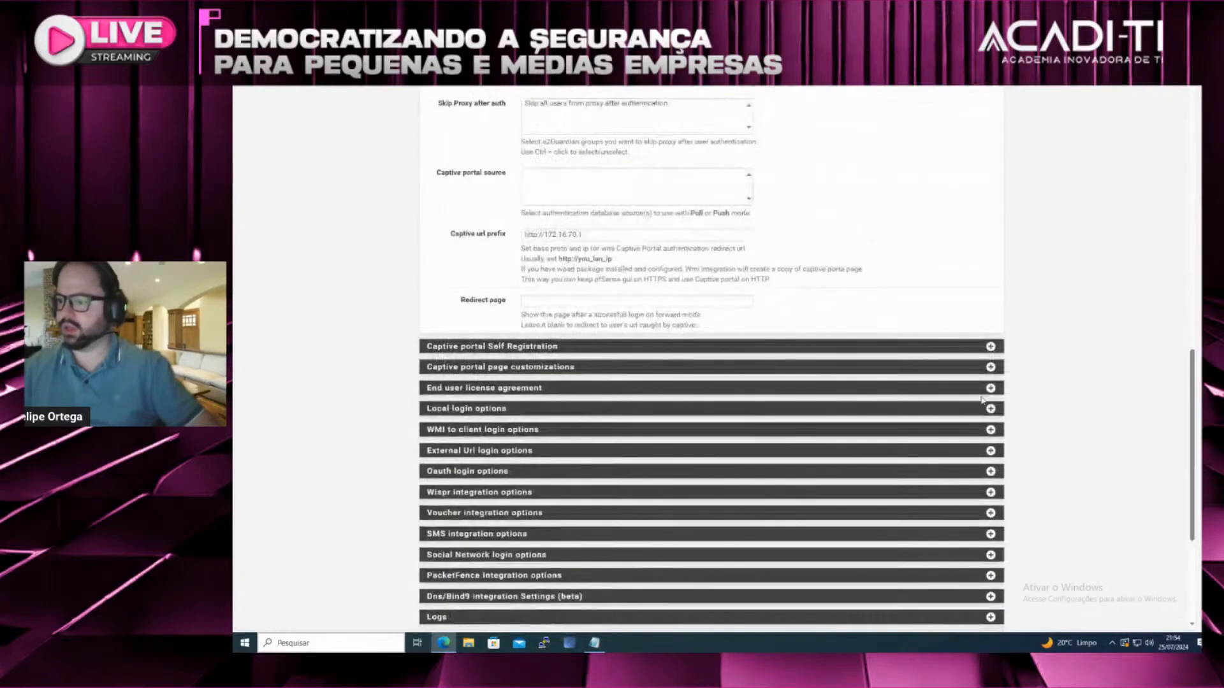
click(990, 347)
scroll(605, 411, down, 3)
scroll(484, 430, down, 2)
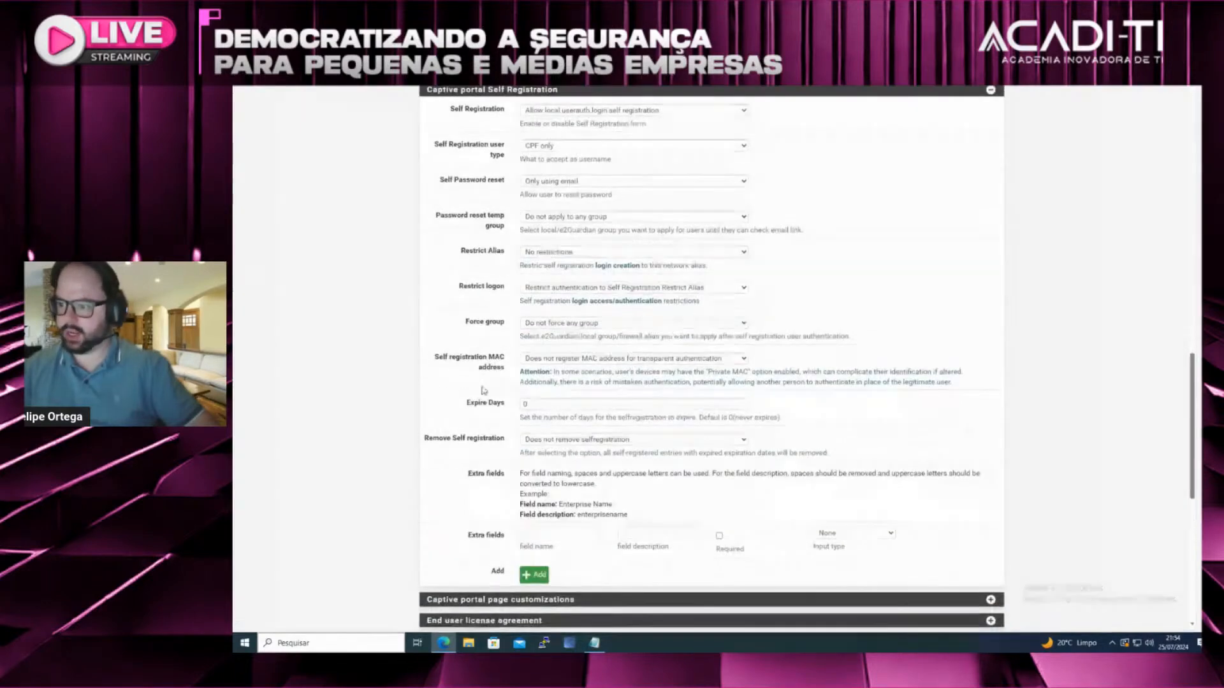
click(524, 325)
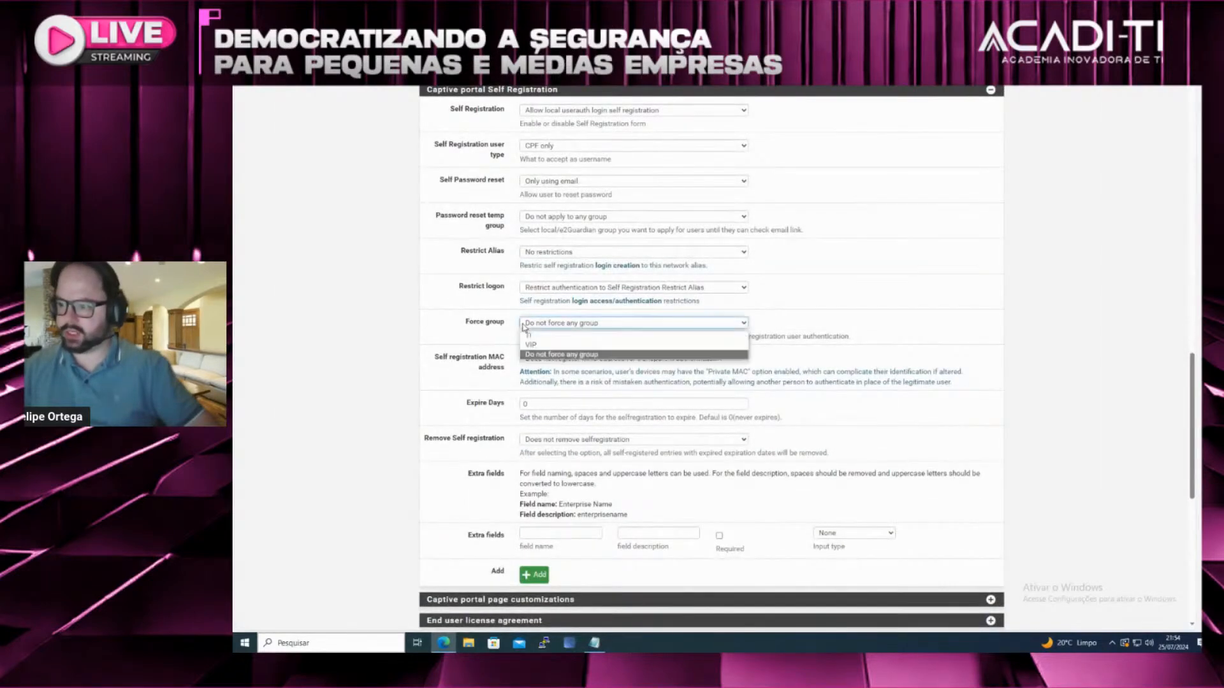
click(529, 346)
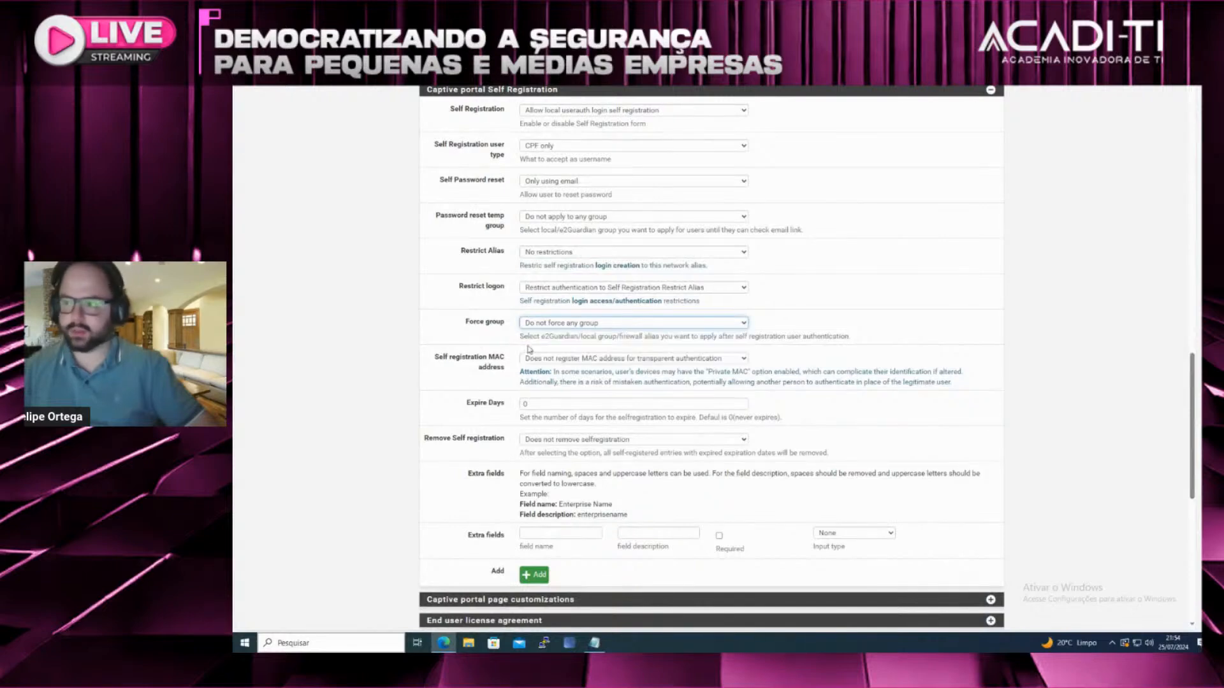
scroll(464, 342, down, 8)
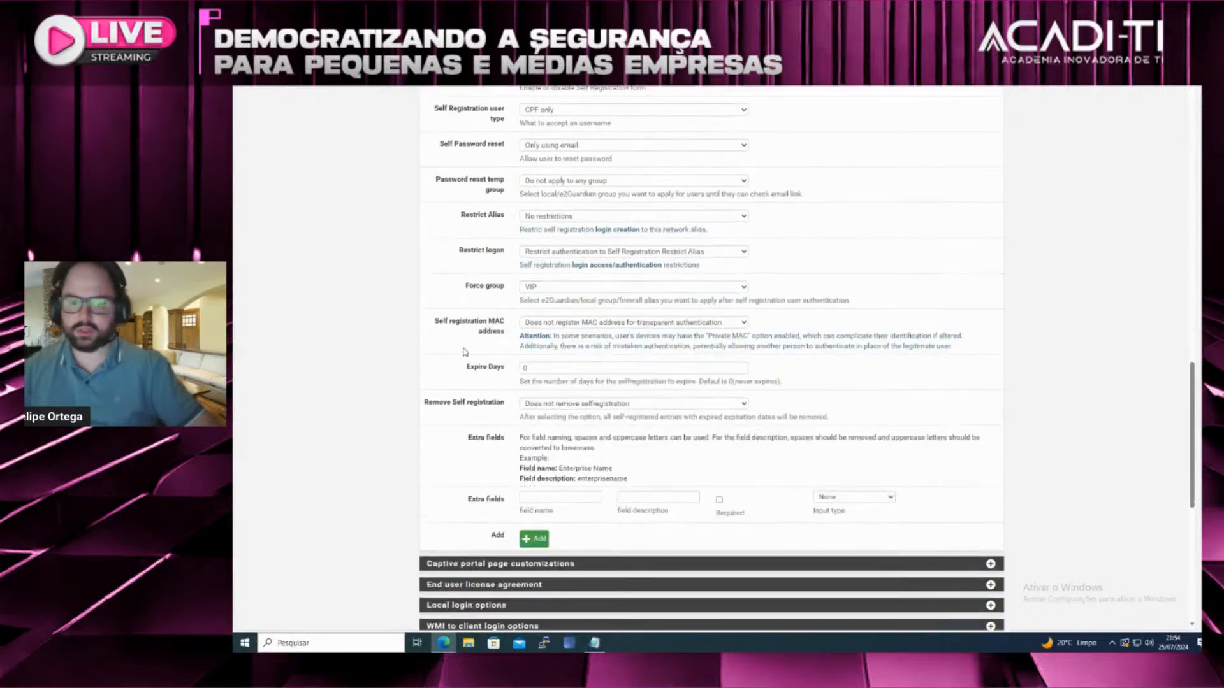
click(537, 577)
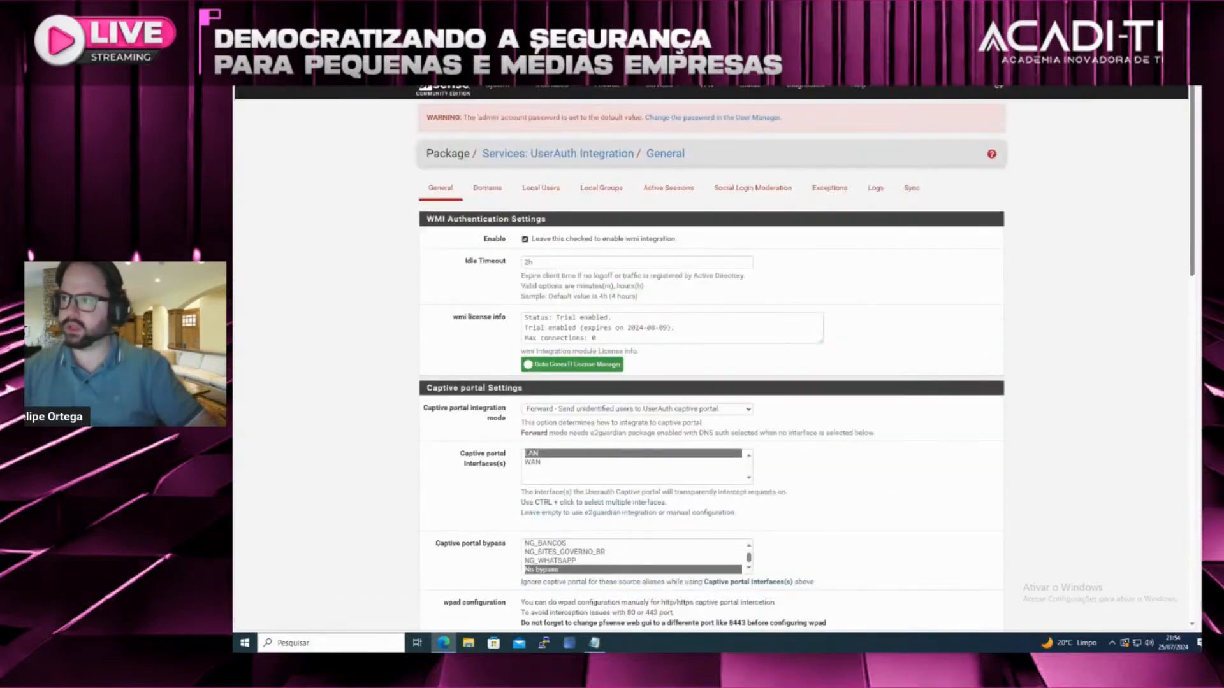
Switch back to the captive portal login page and sign in with the self-registered CPF and the account password
key(ctrl+Tab)
key(ctrl+Tab)
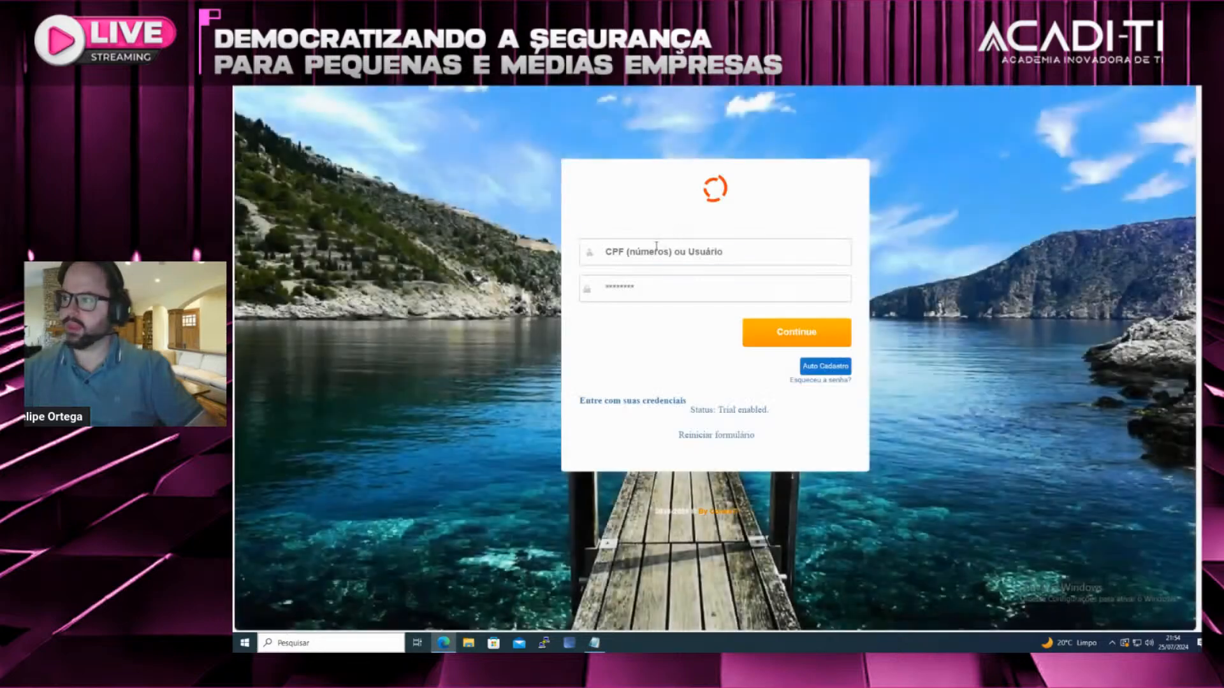
click(648, 252)
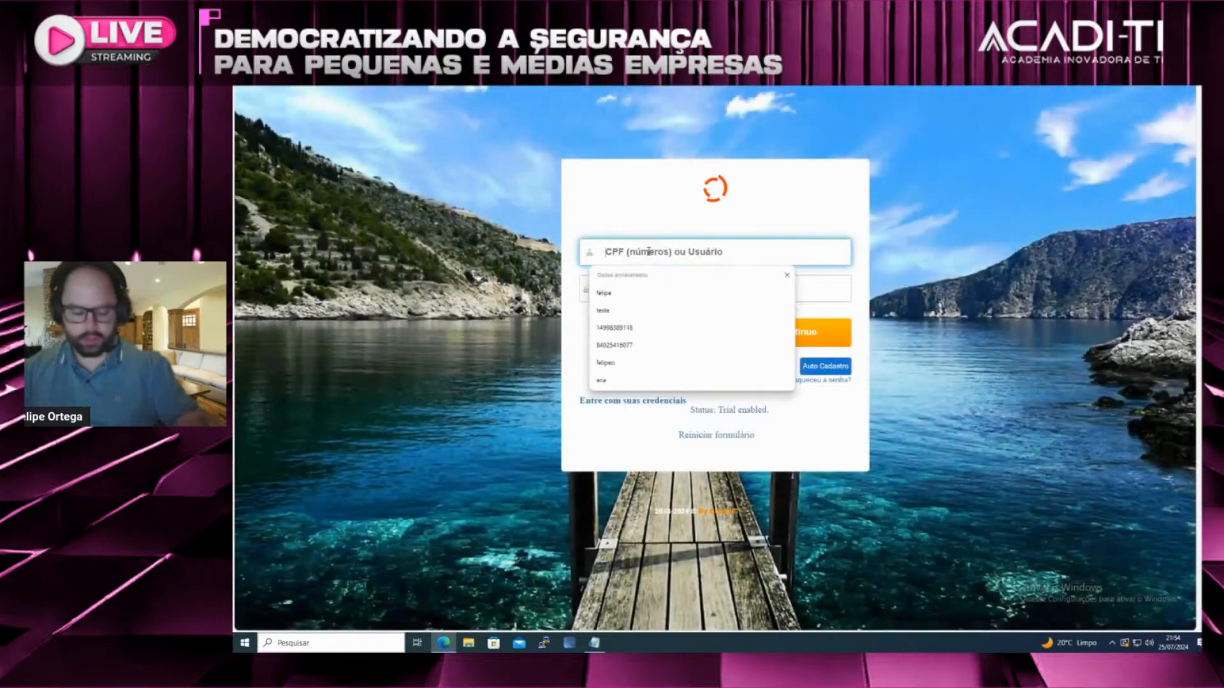
key(Down)
key(Down)
key(Down)
key(Down)
key(Return)
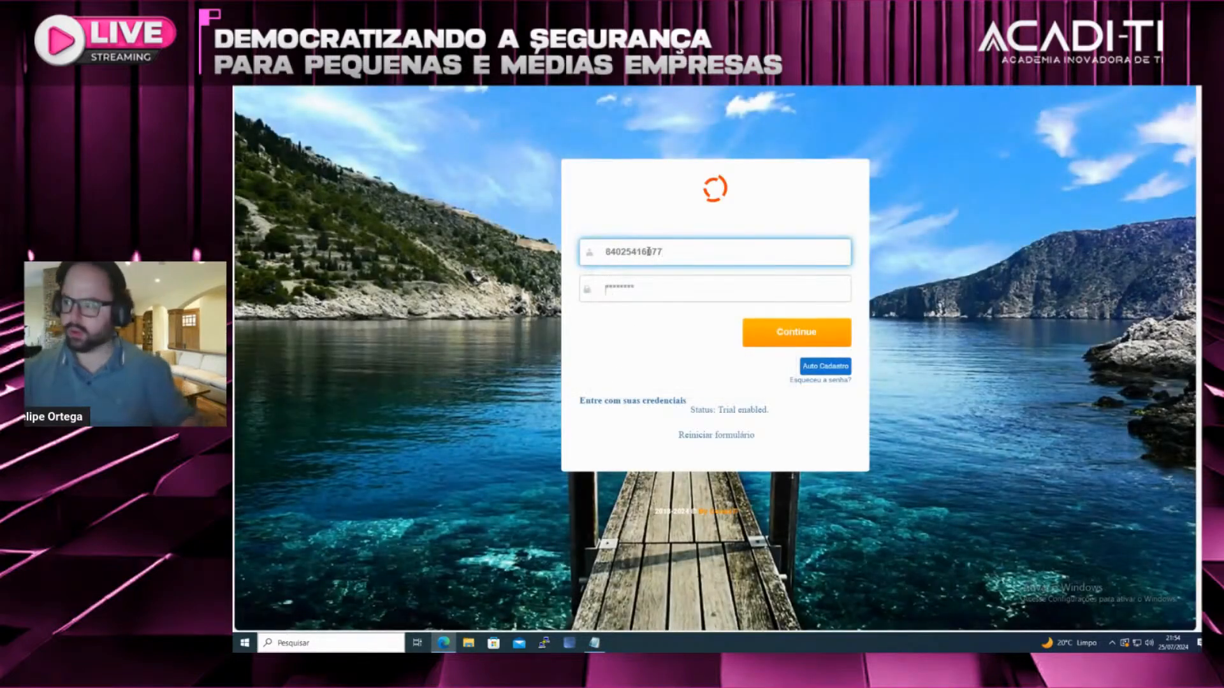
text(***)
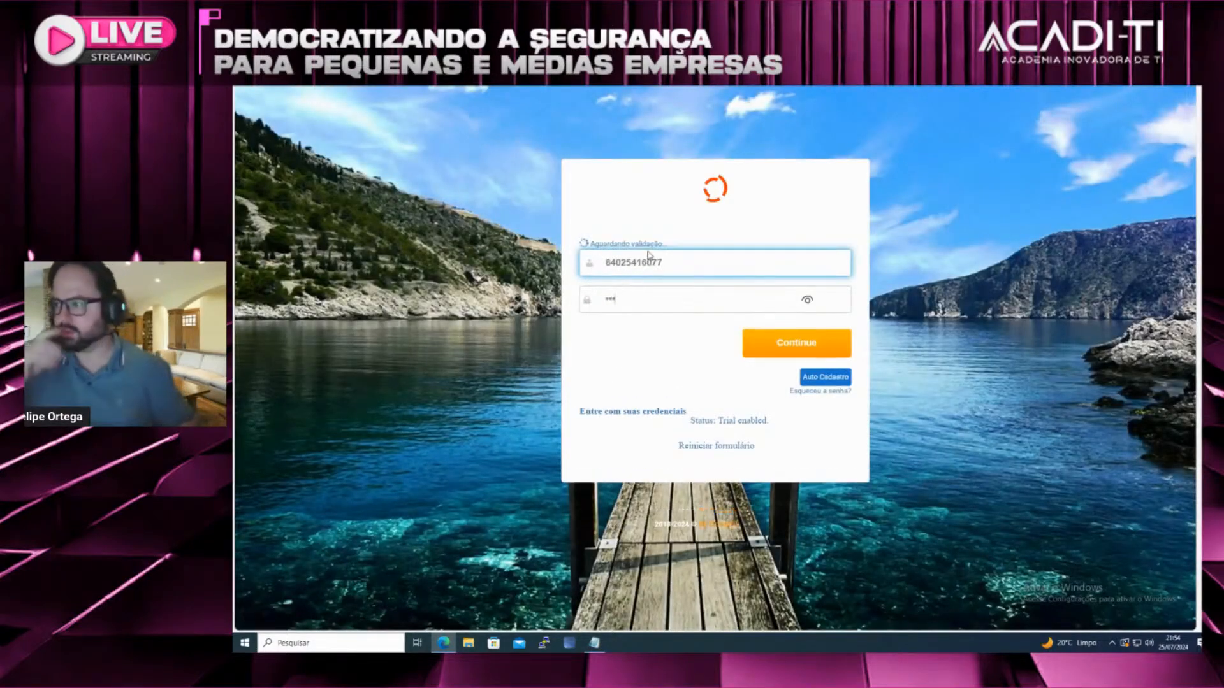
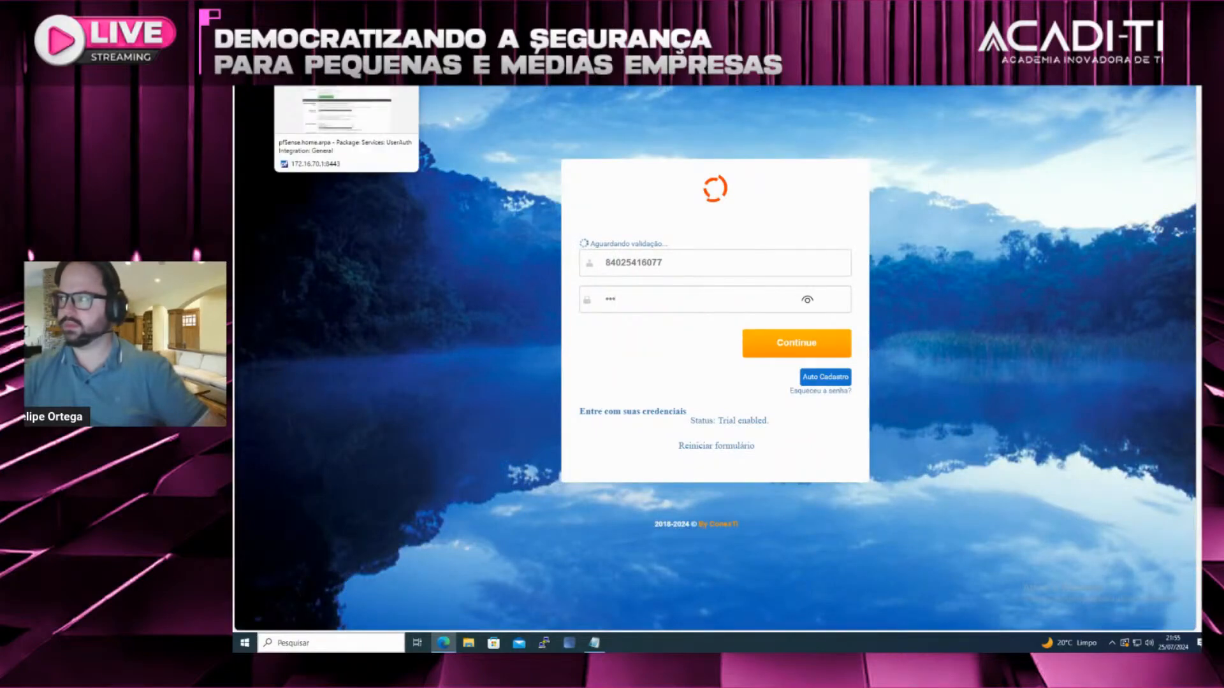
Check the UserAuth active sessions in pfSense, inspect the error code on the Google page, and return to pfSense
click(325, 40)
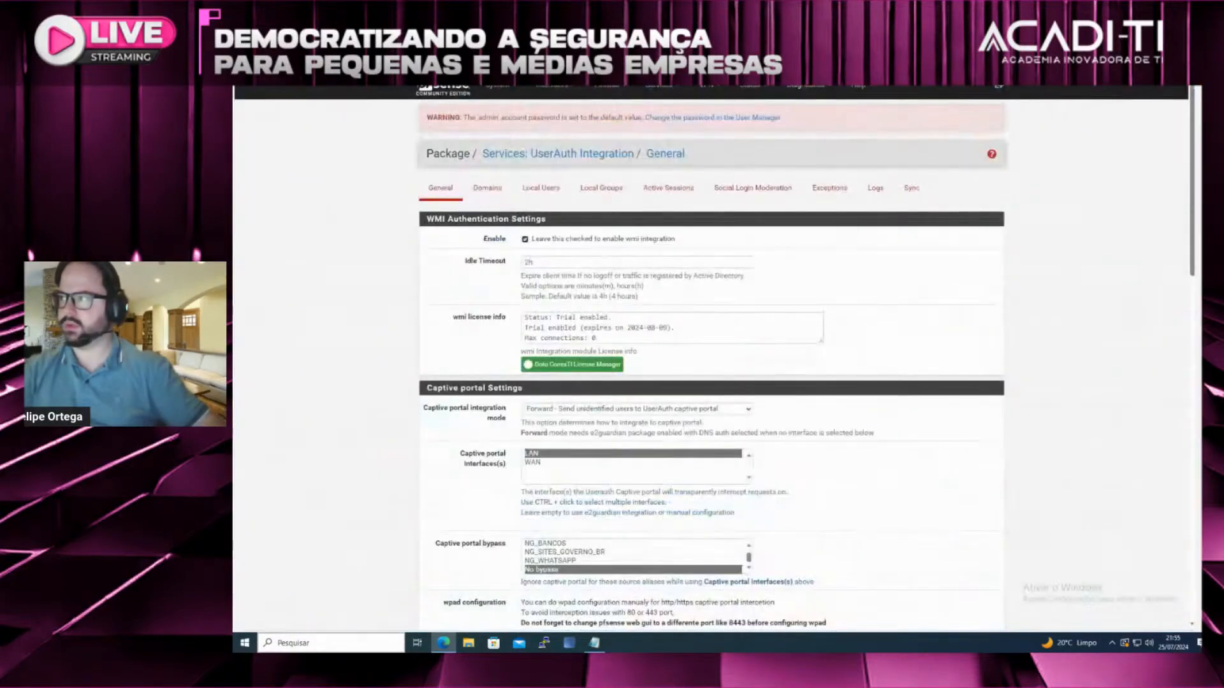
click(654, 194)
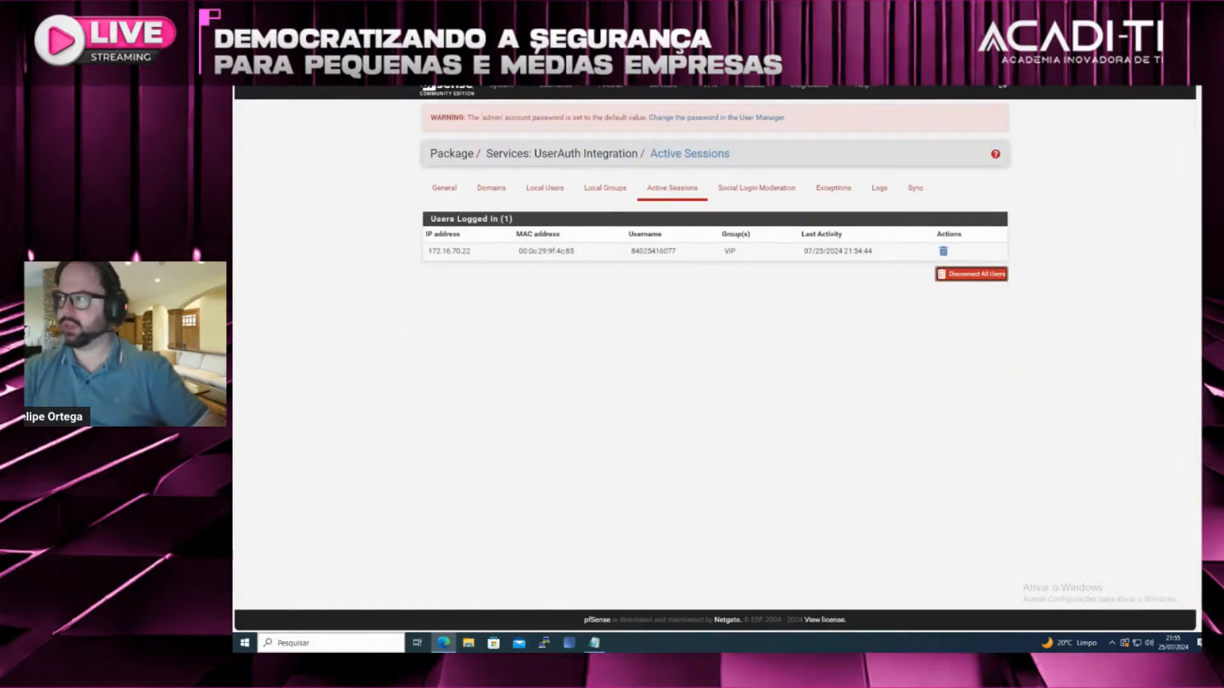
click(854, 39)
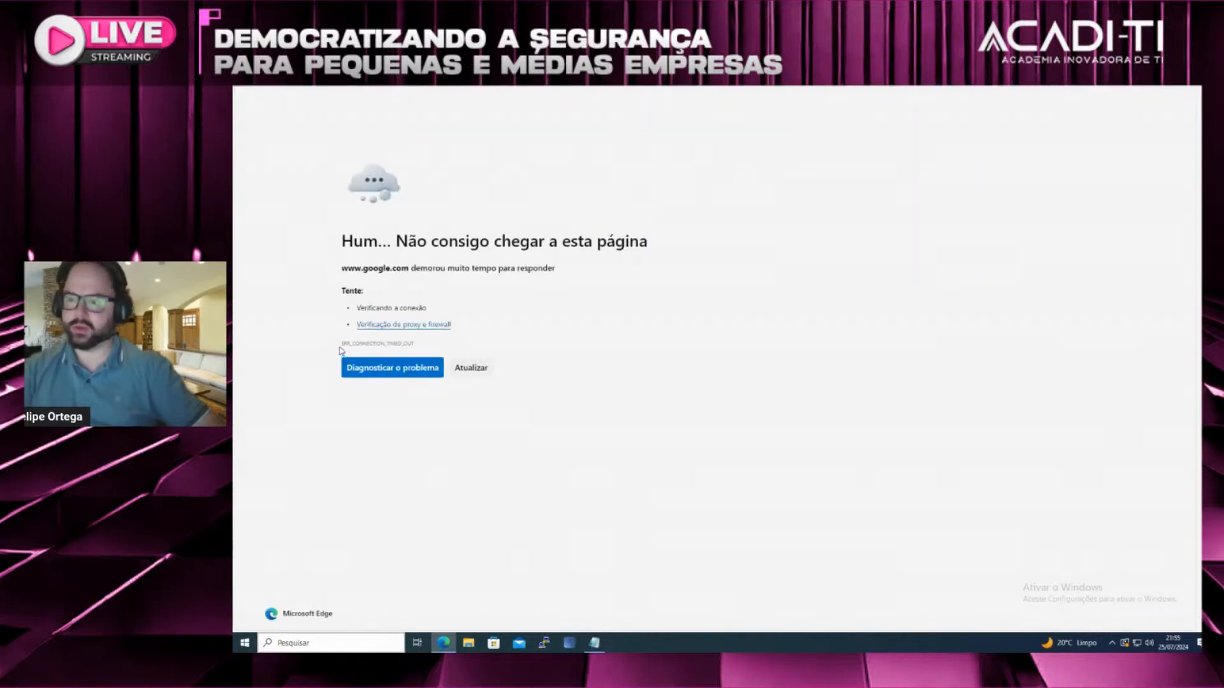
drag(342, 347, 442, 347)
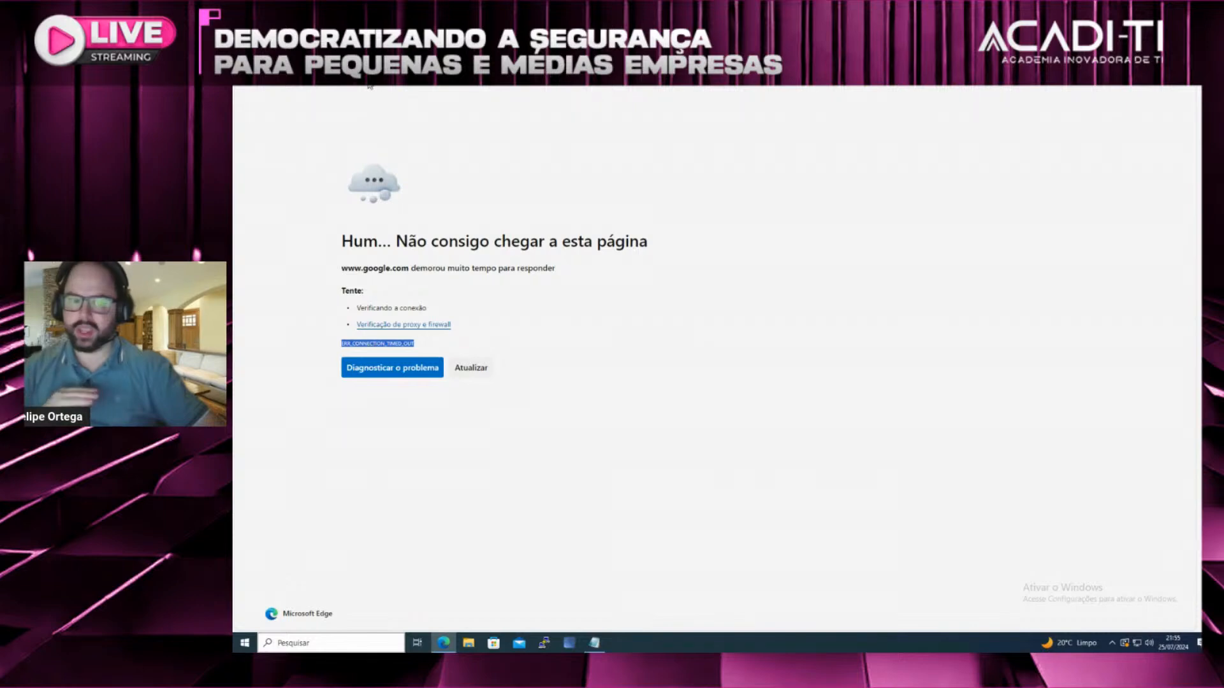
click(368, 84)
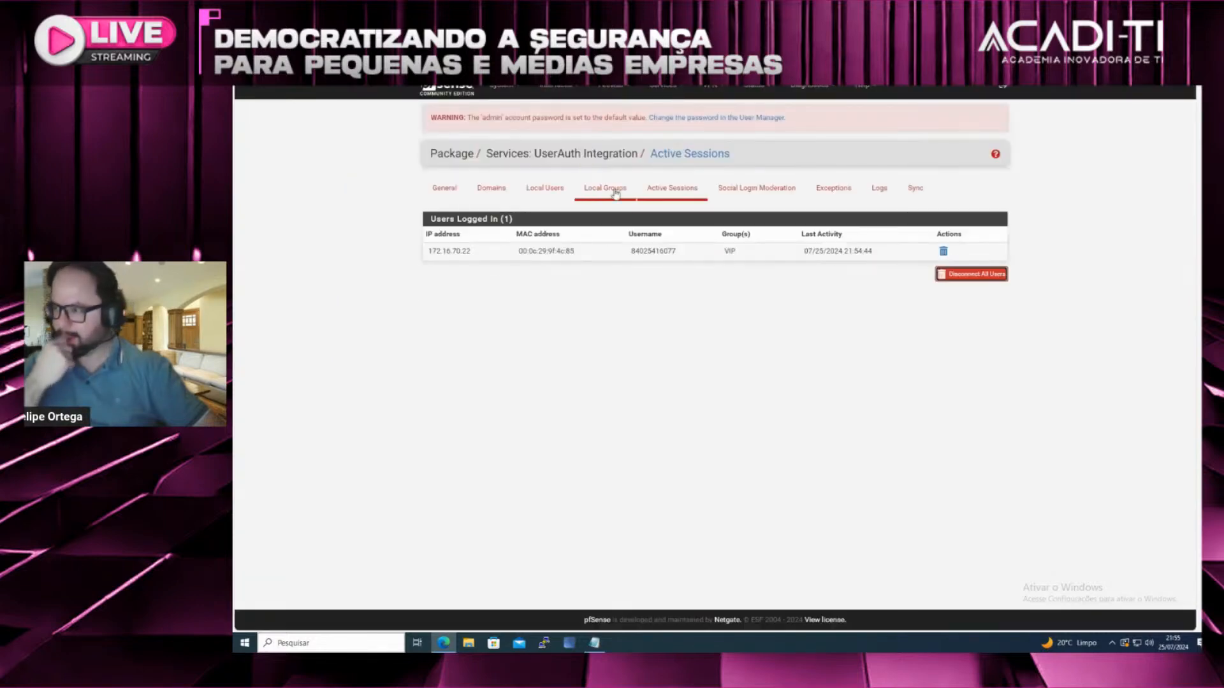
Open the firewall rules for the LAN interface and examine the existing TI group rules
click(643, 89)
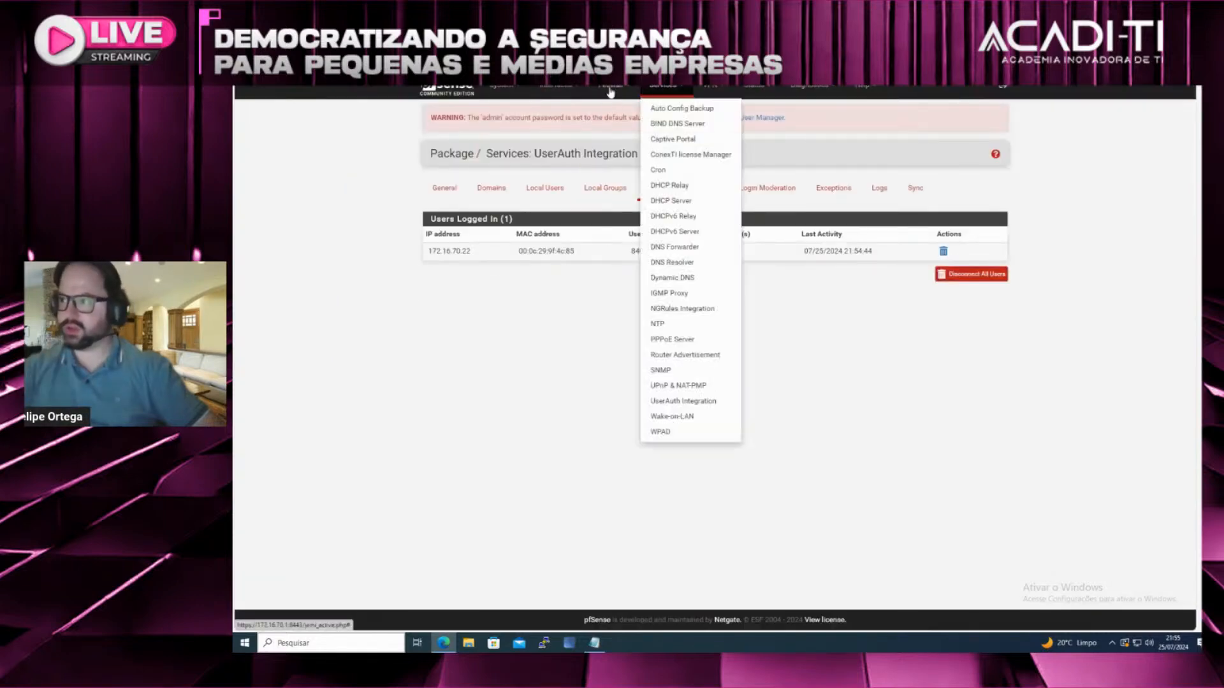
click(609, 89)
click(614, 139)
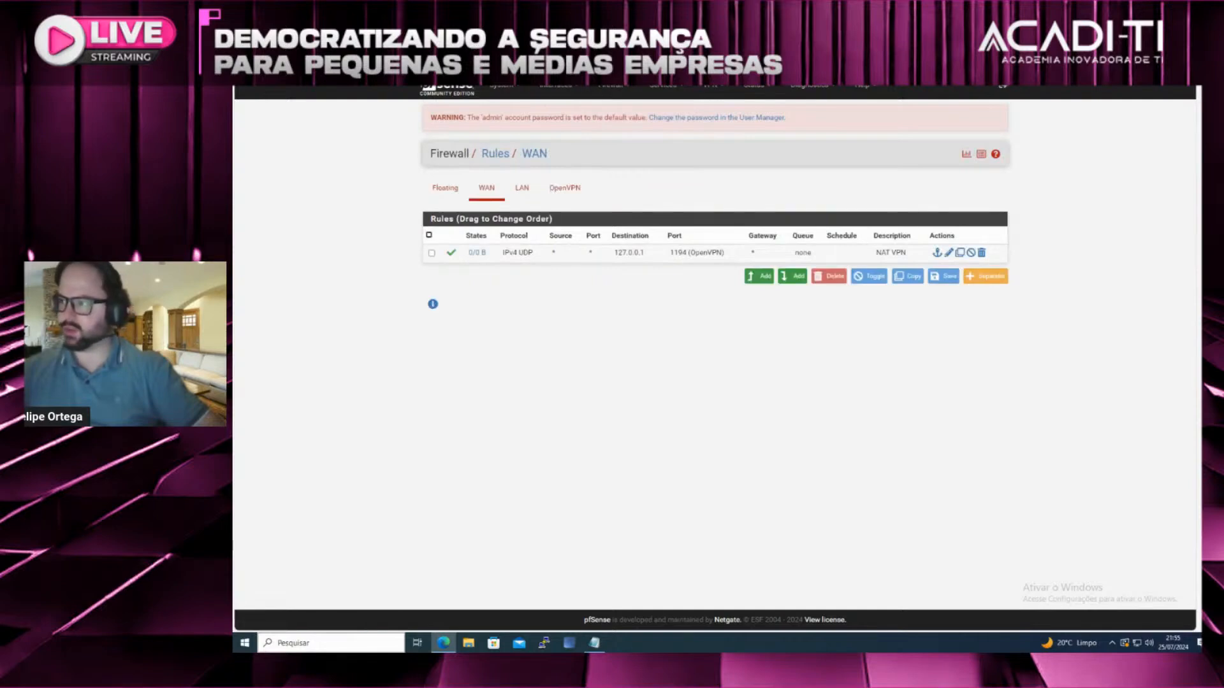
click(522, 192)
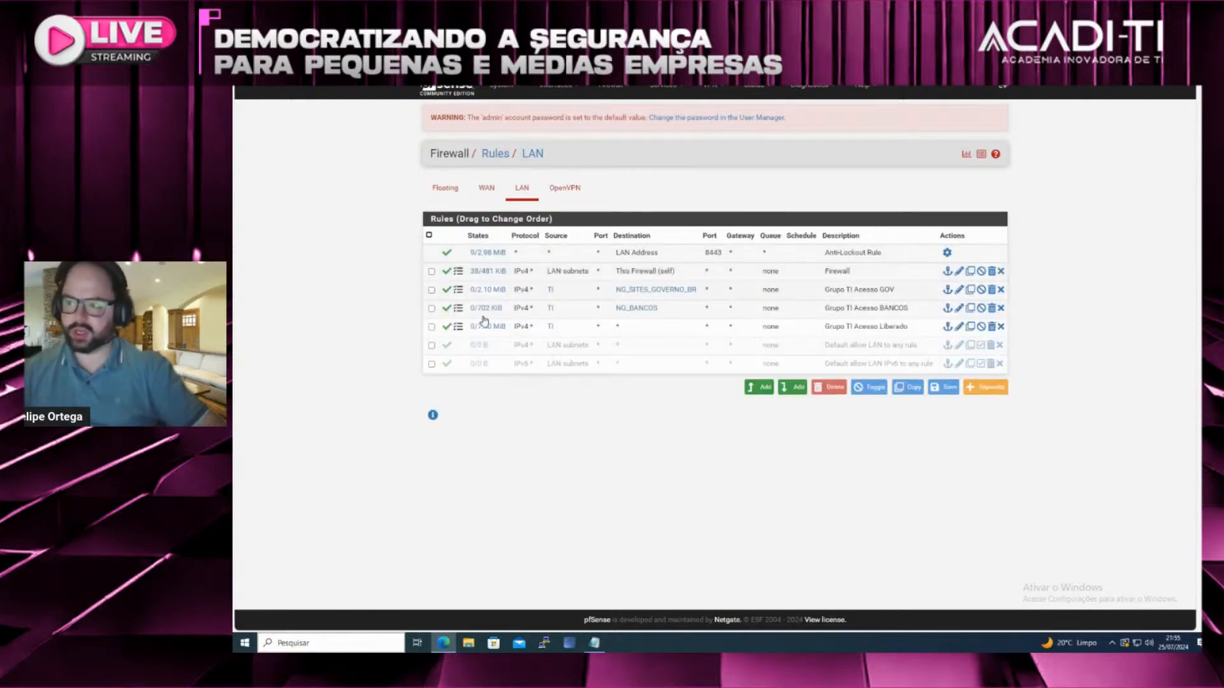
mouse_move(487, 309)
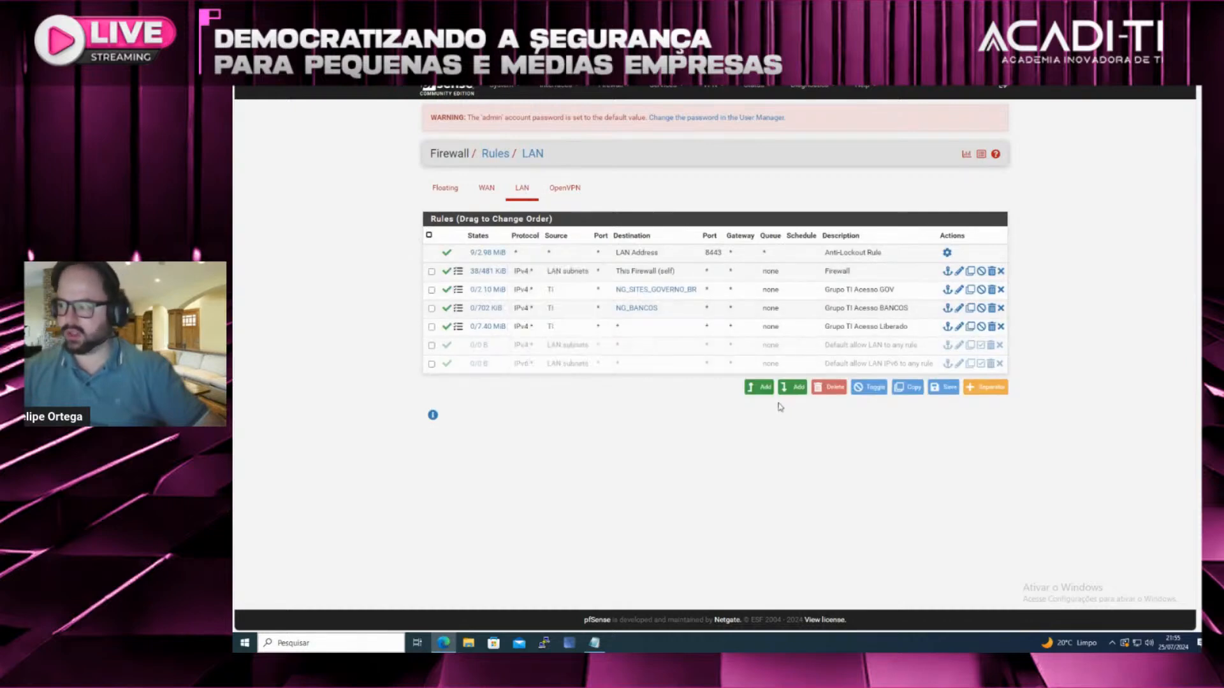
click(797, 394)
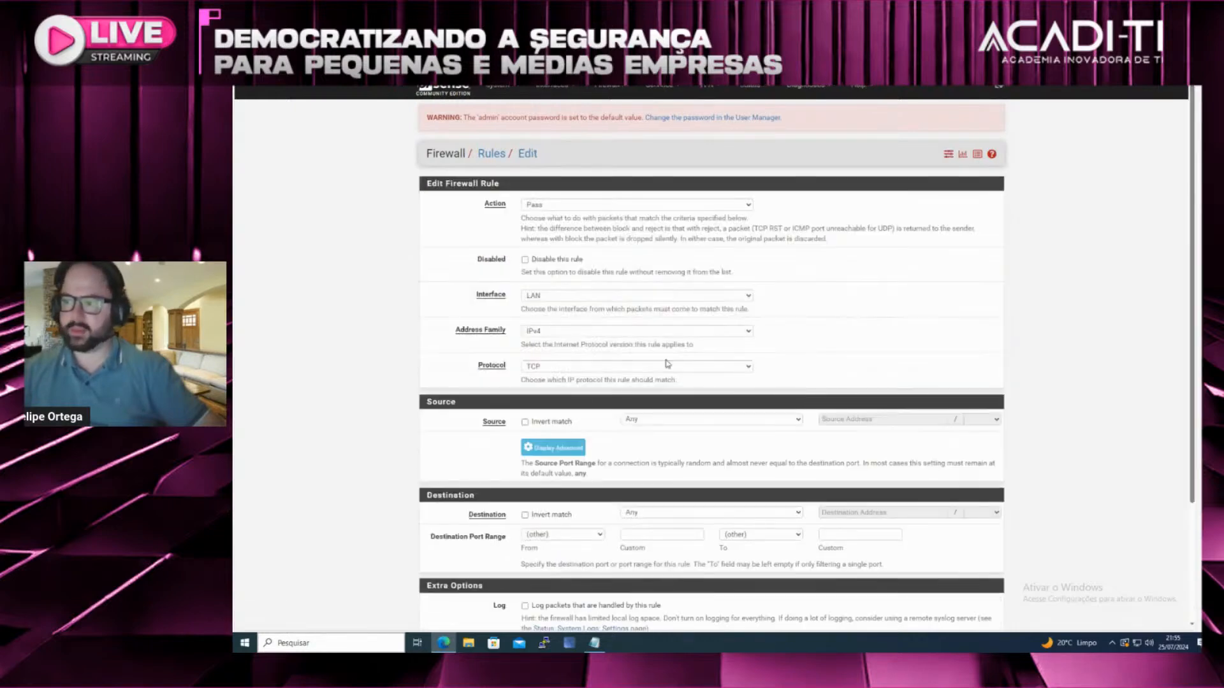
click(603, 366)
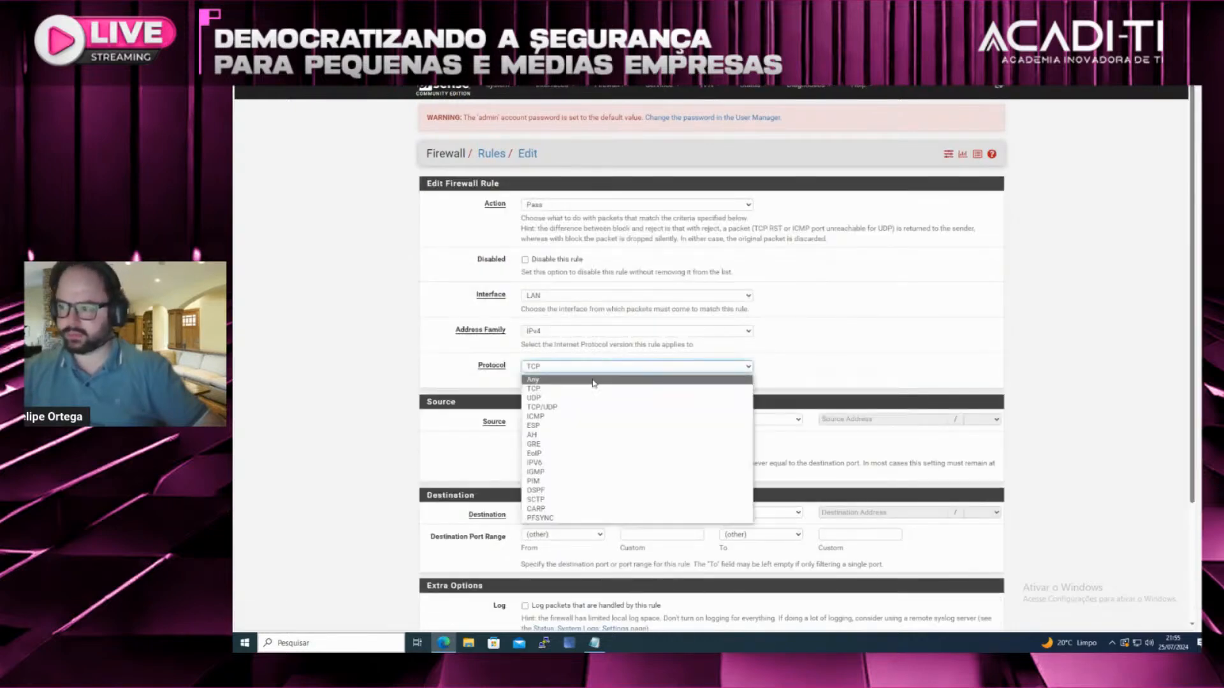
click(596, 380)
click(683, 420)
click(774, 441)
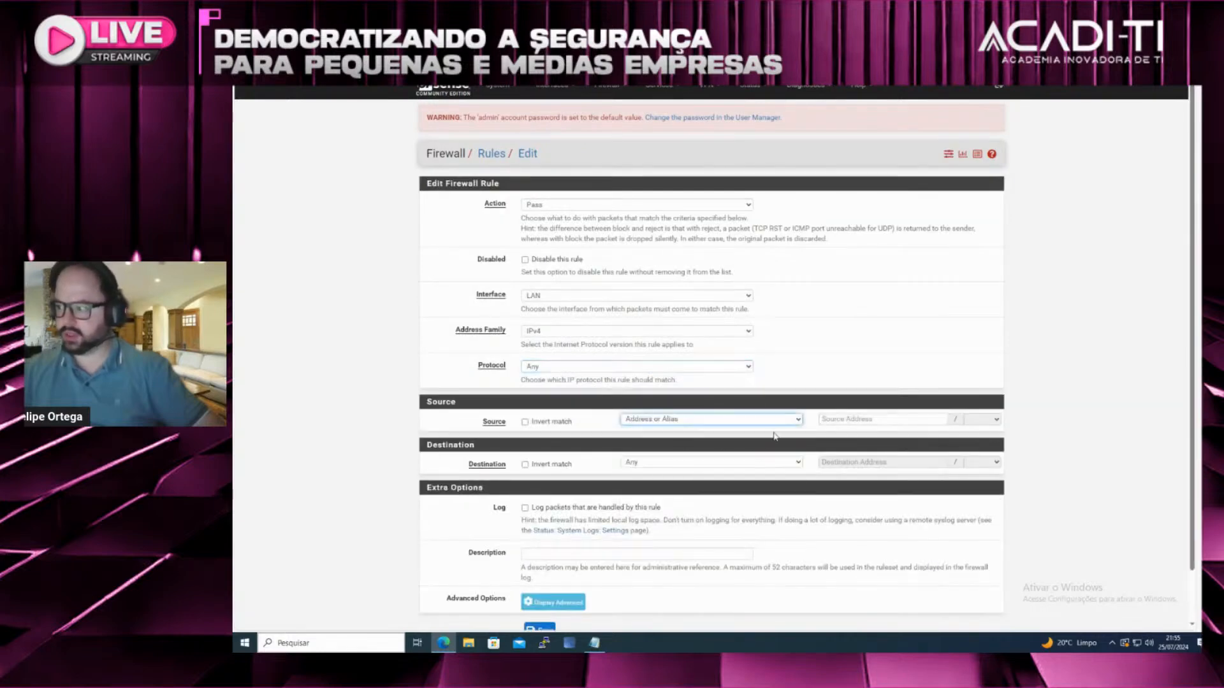
click(833, 420)
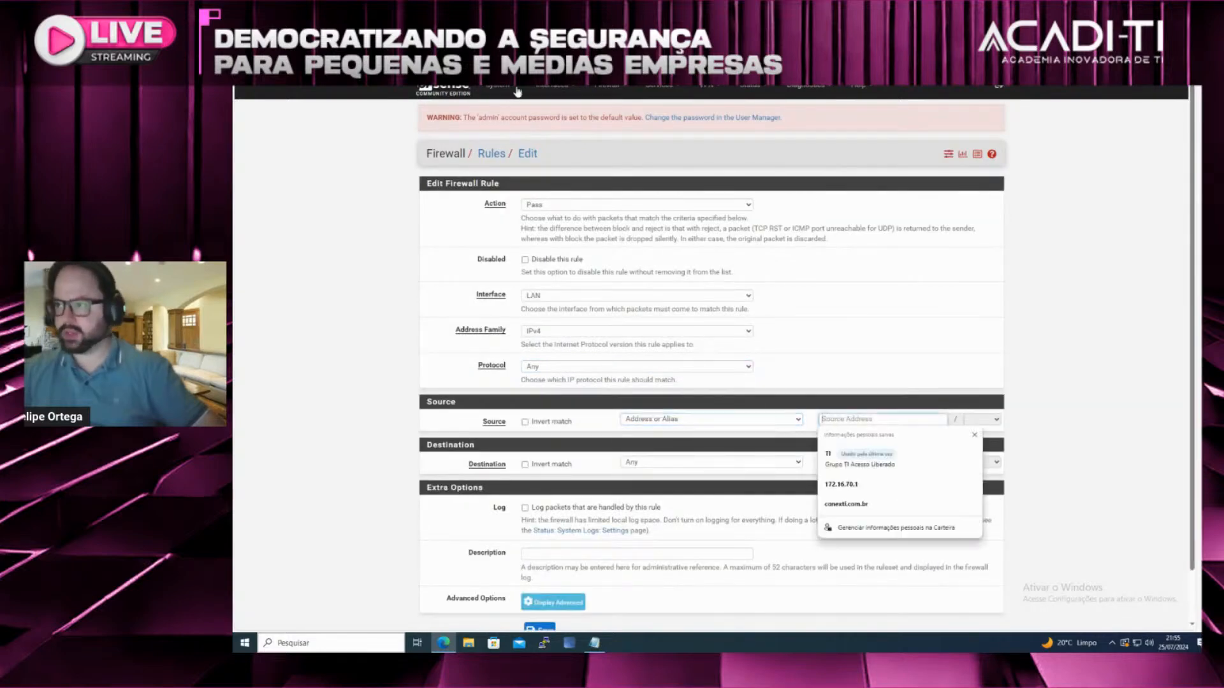
Create an empty Host(s) firewall alias named VIP with the description VIP, save it and apply the changes
click(609, 91)
click(605, 108)
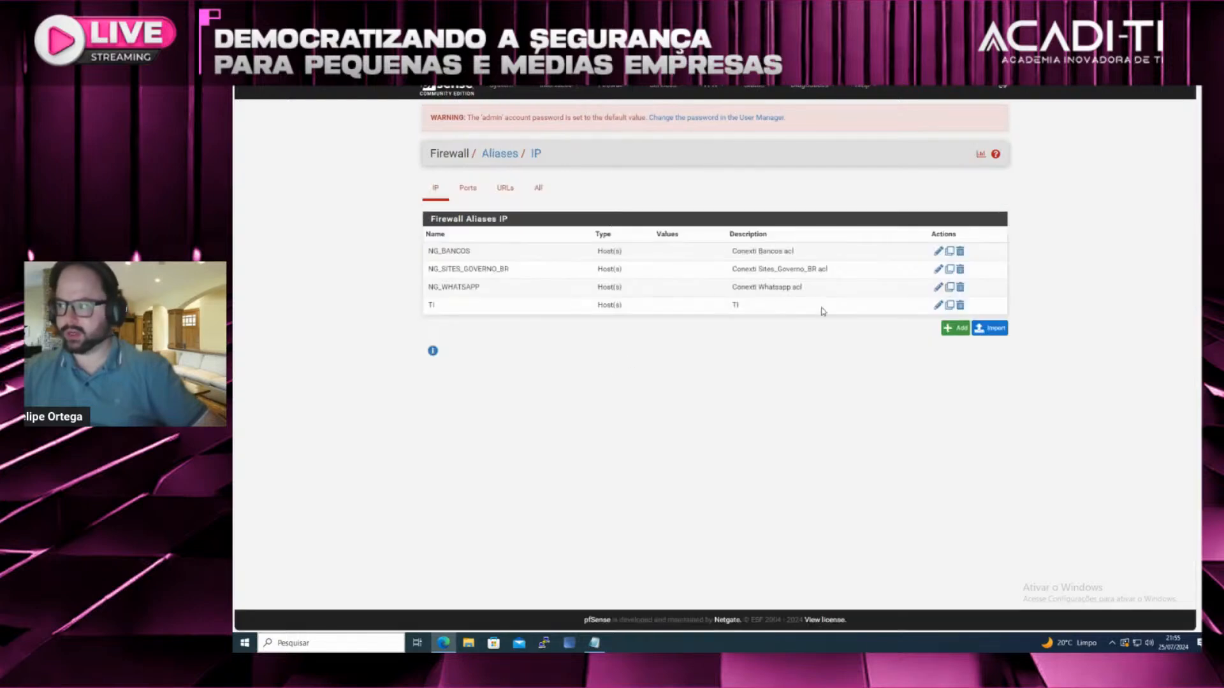
click(962, 326)
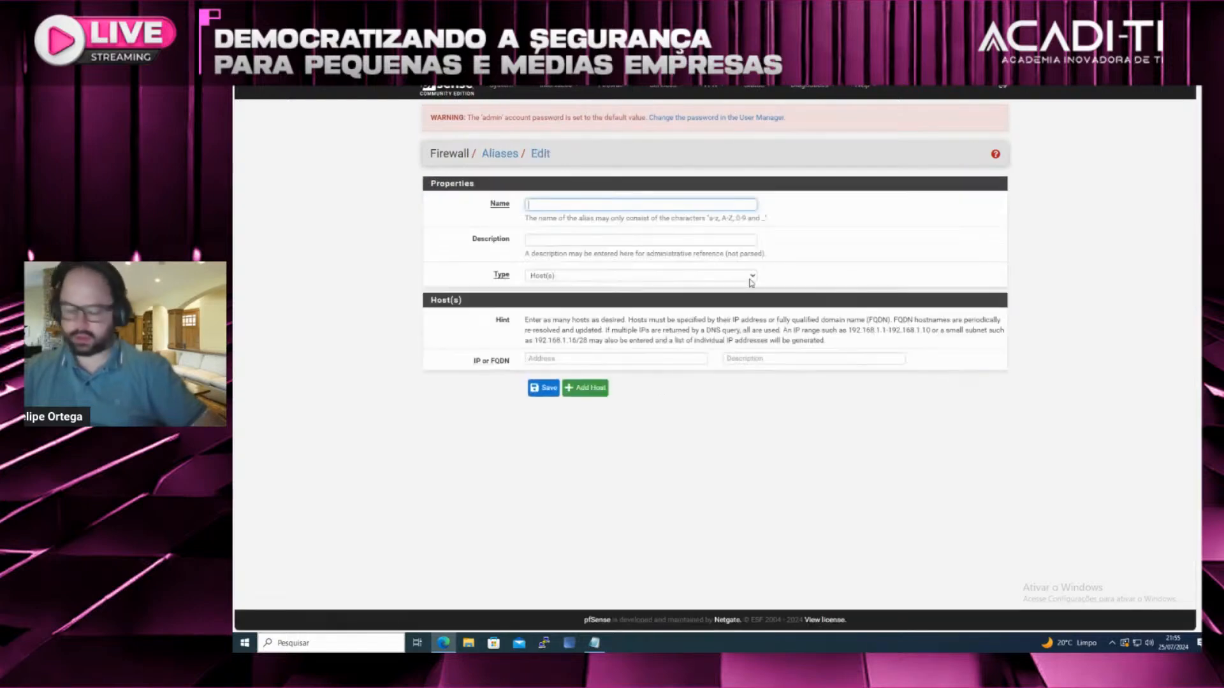
text(VIP)
key(Tab)
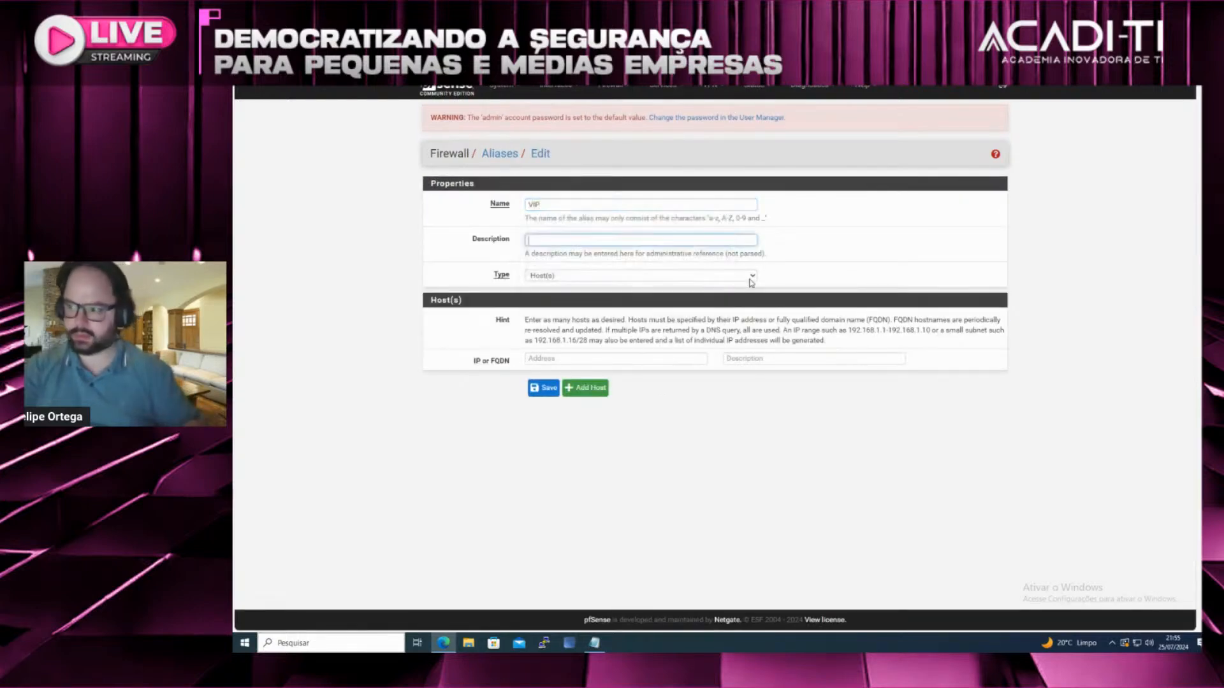
text(VIPO)
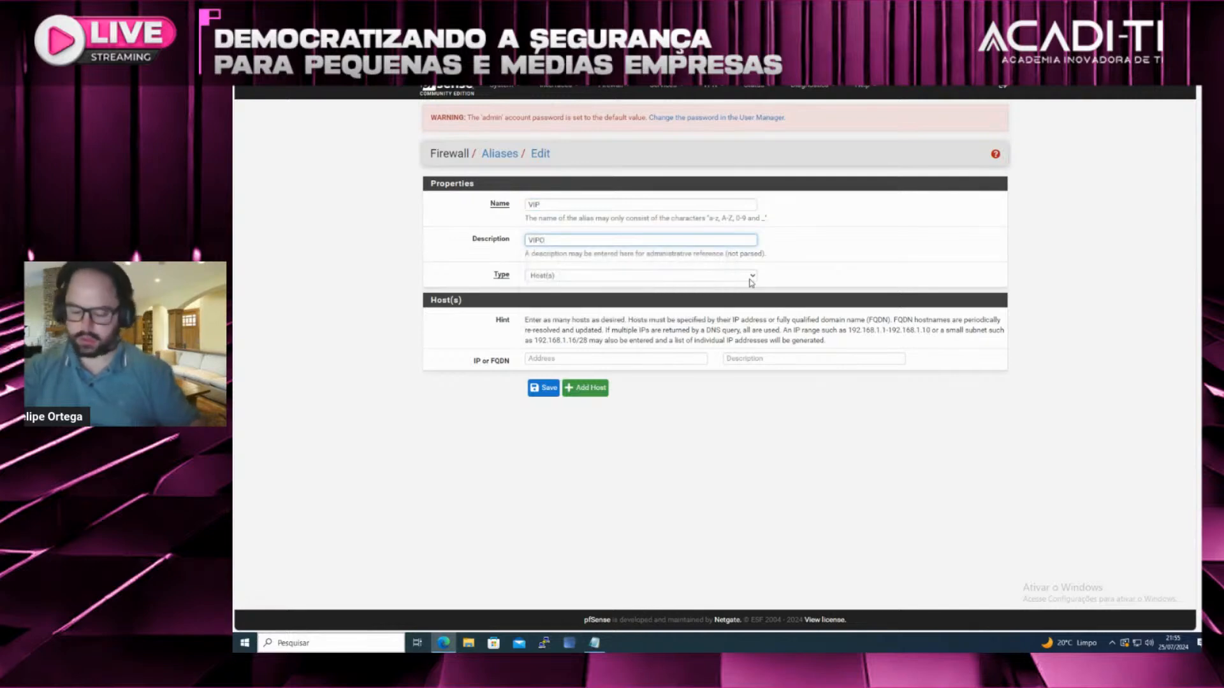
key(BackSpace)
click(536, 391)
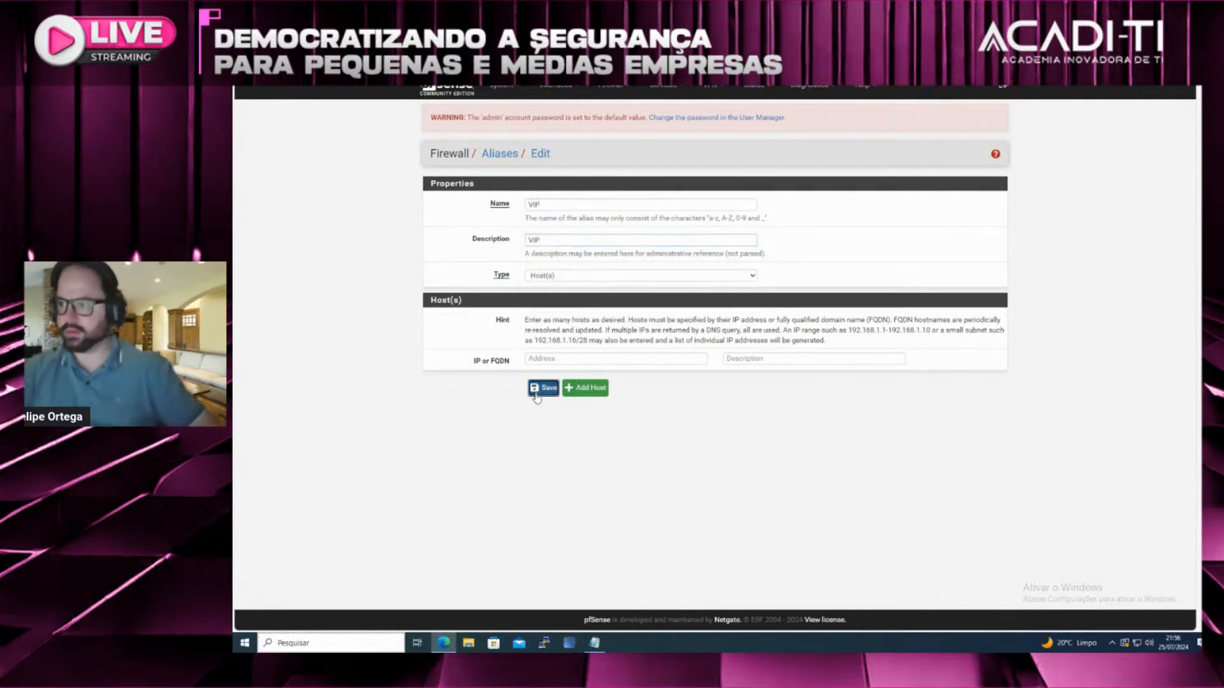
click(955, 198)
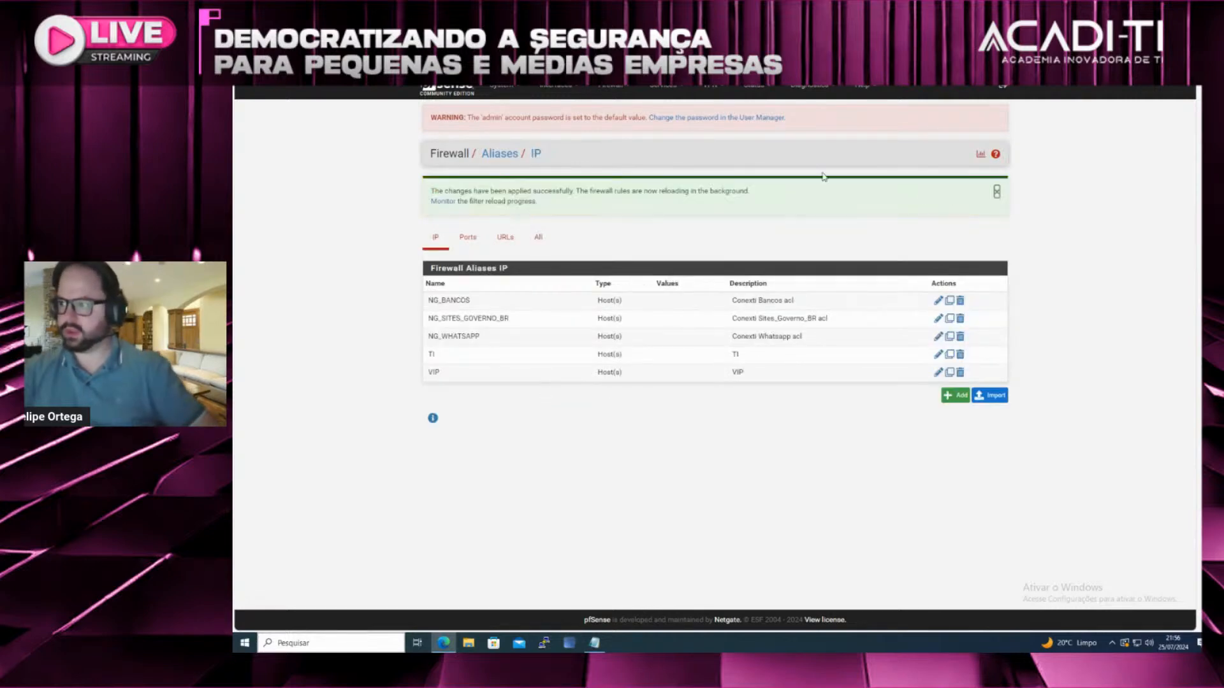
Start a new pass rule at the end of the LAN firewall rules with protocol Any and the VIP alias as source
click(610, 86)
click(611, 134)
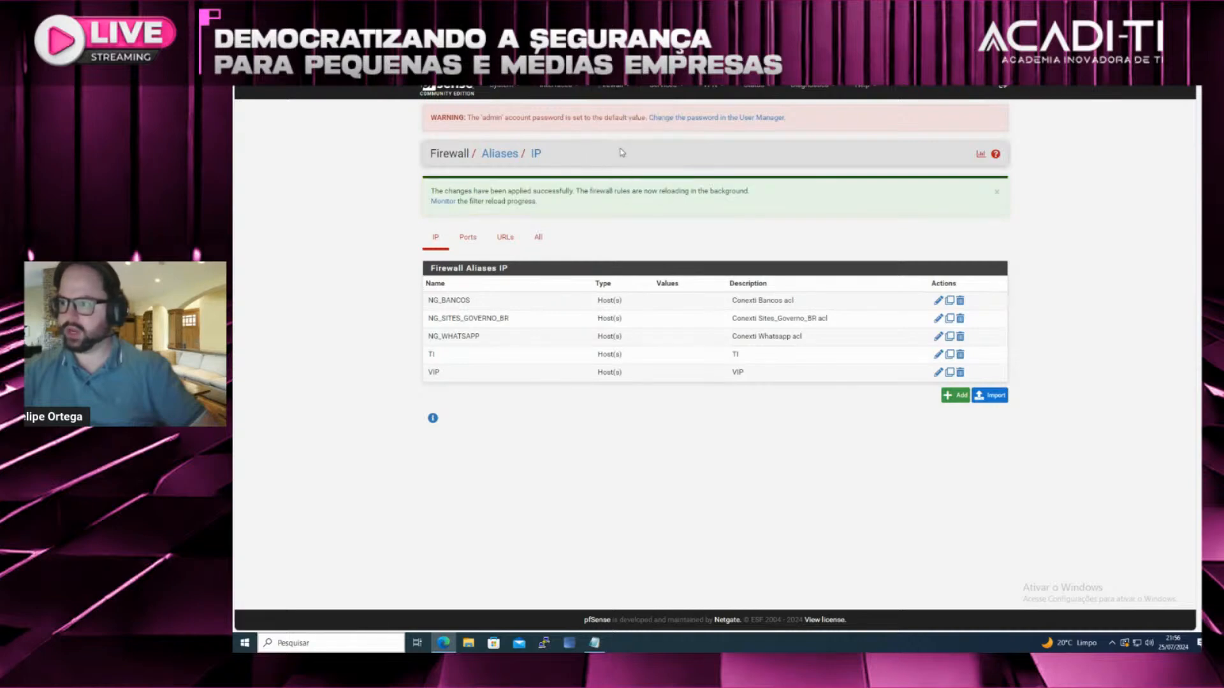
click(522, 188)
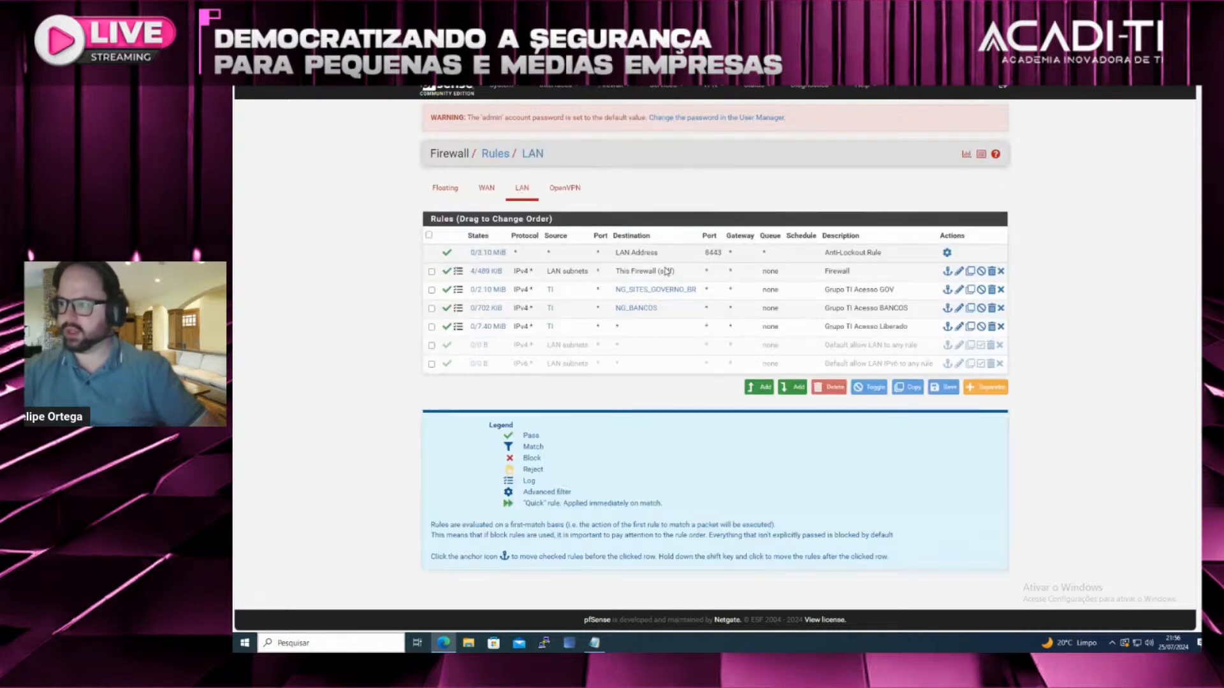
click(791, 387)
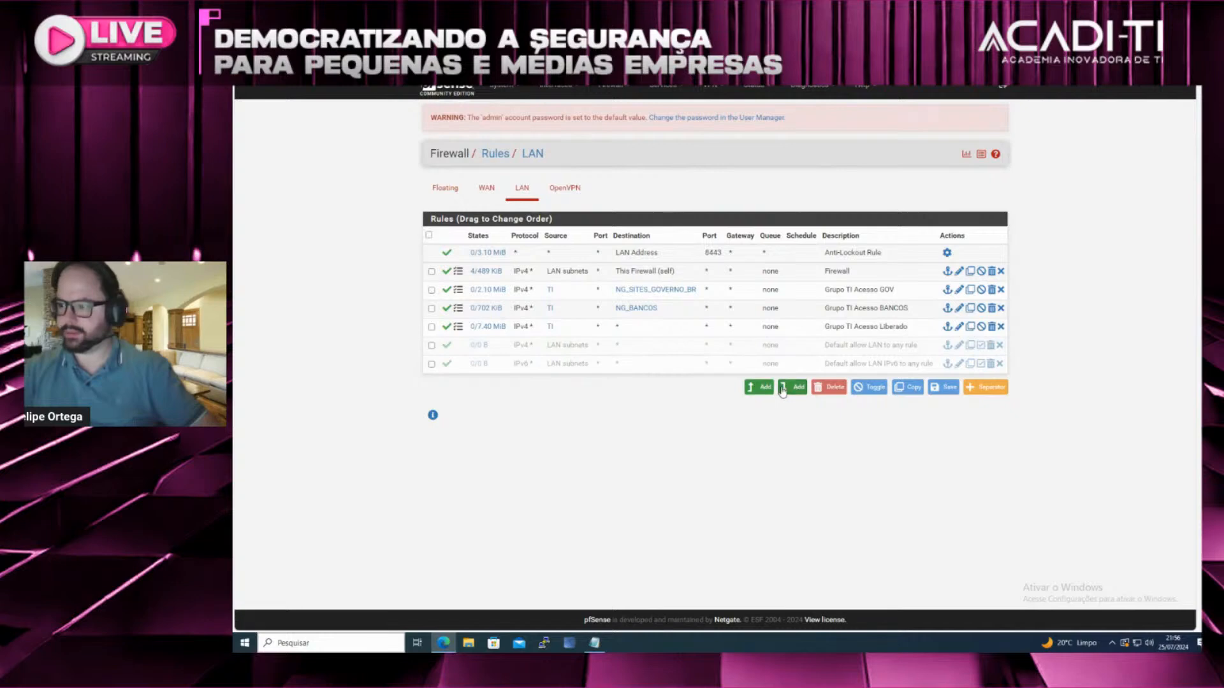
click(576, 367)
click(577, 377)
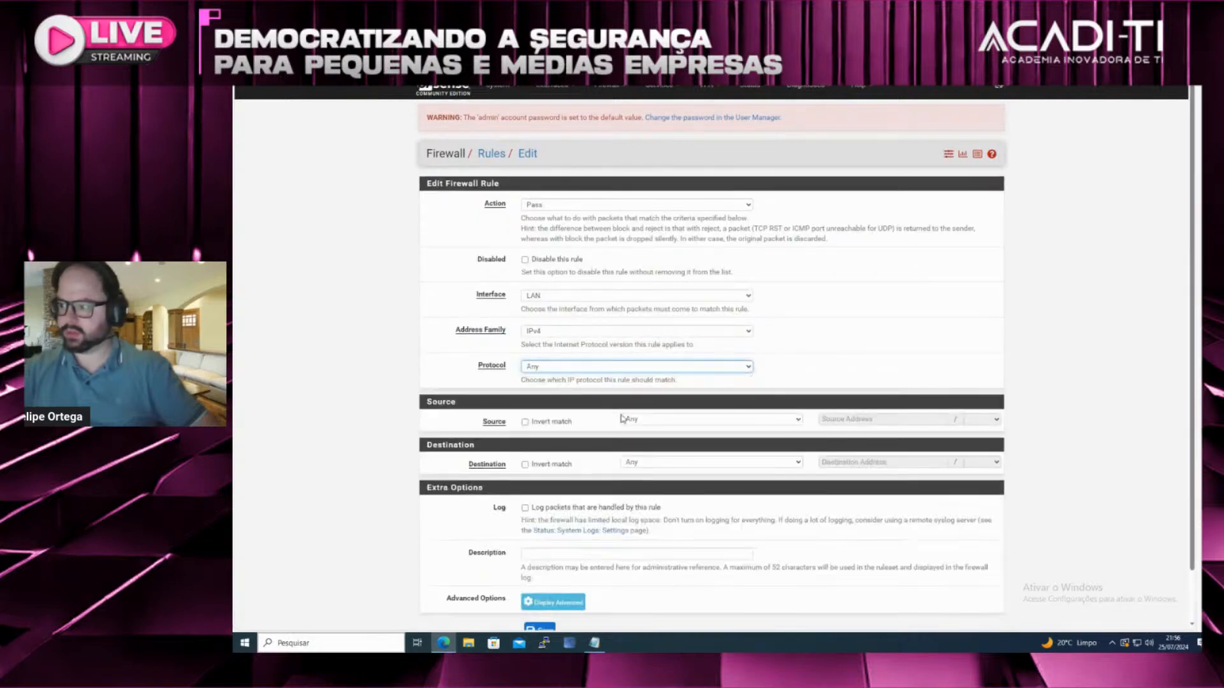
click(633, 420)
click(650, 442)
click(828, 420)
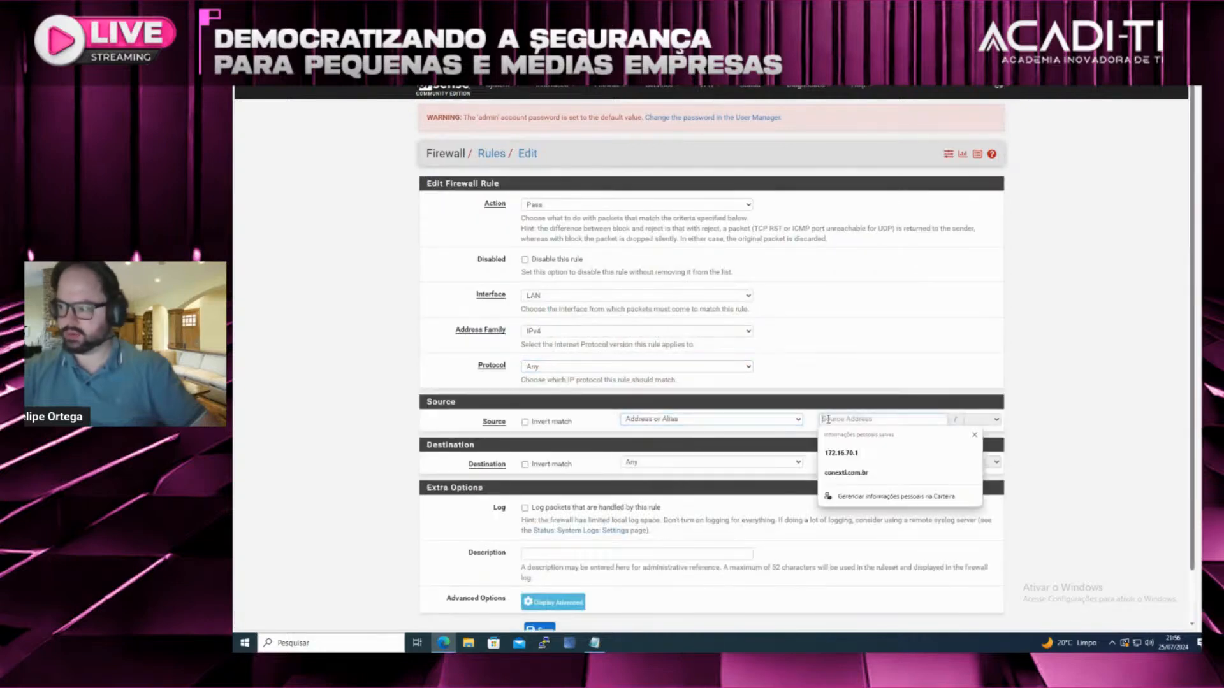
text(VIP)
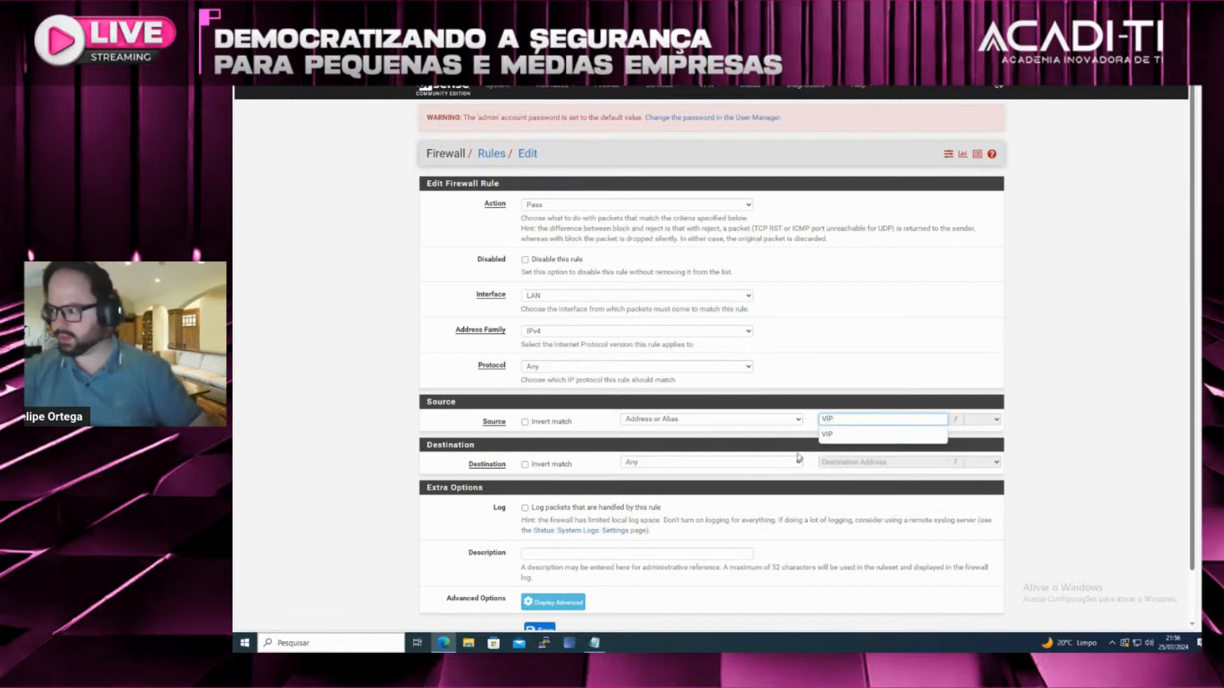
Set the rule's destination to the NG_WHATSAPP alias
click(798, 458)
click(775, 481)
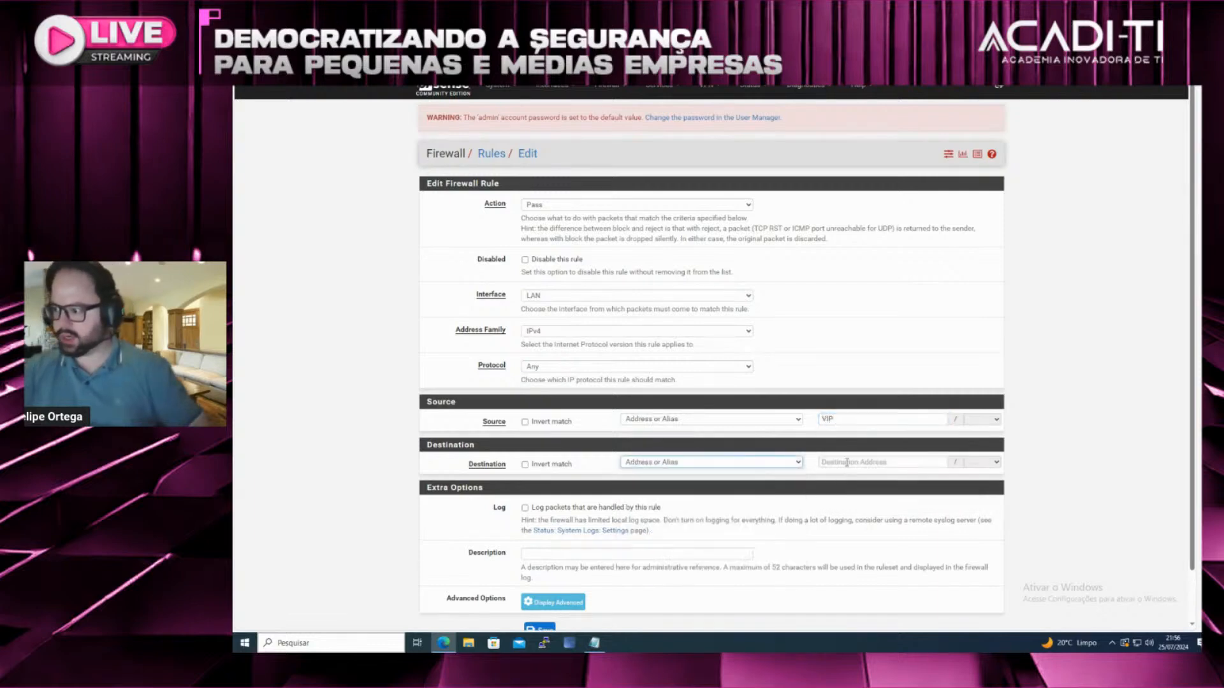
click(846, 462)
text(ng)
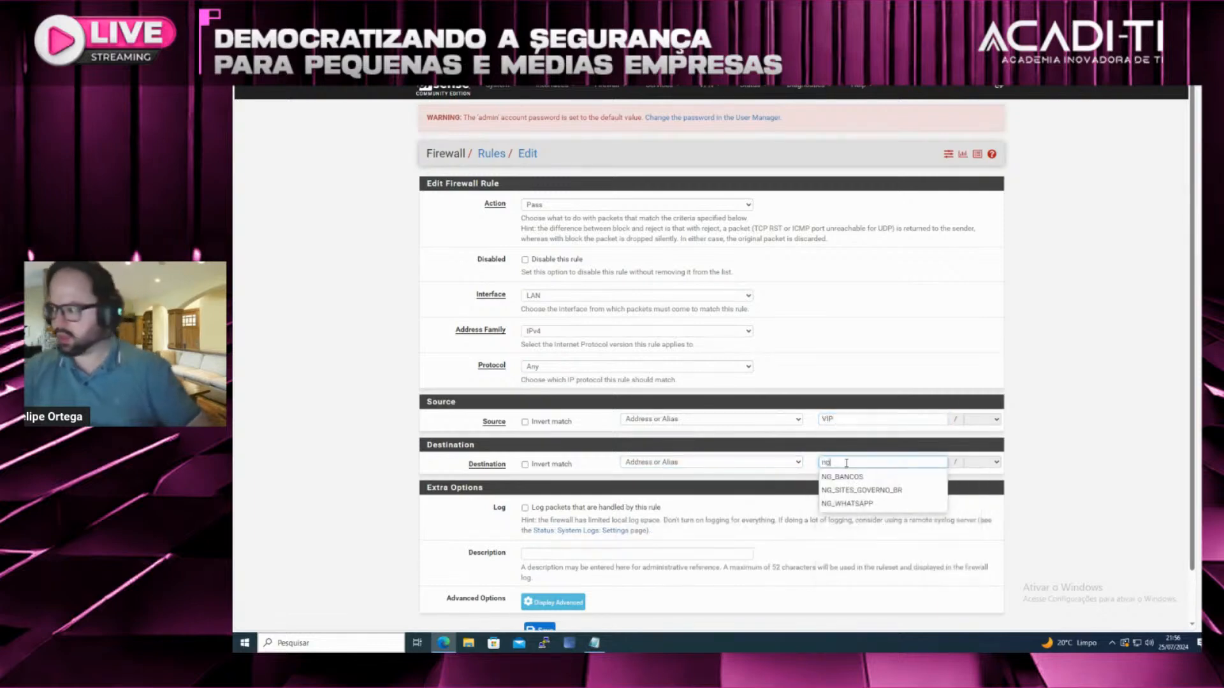
click(845, 504)
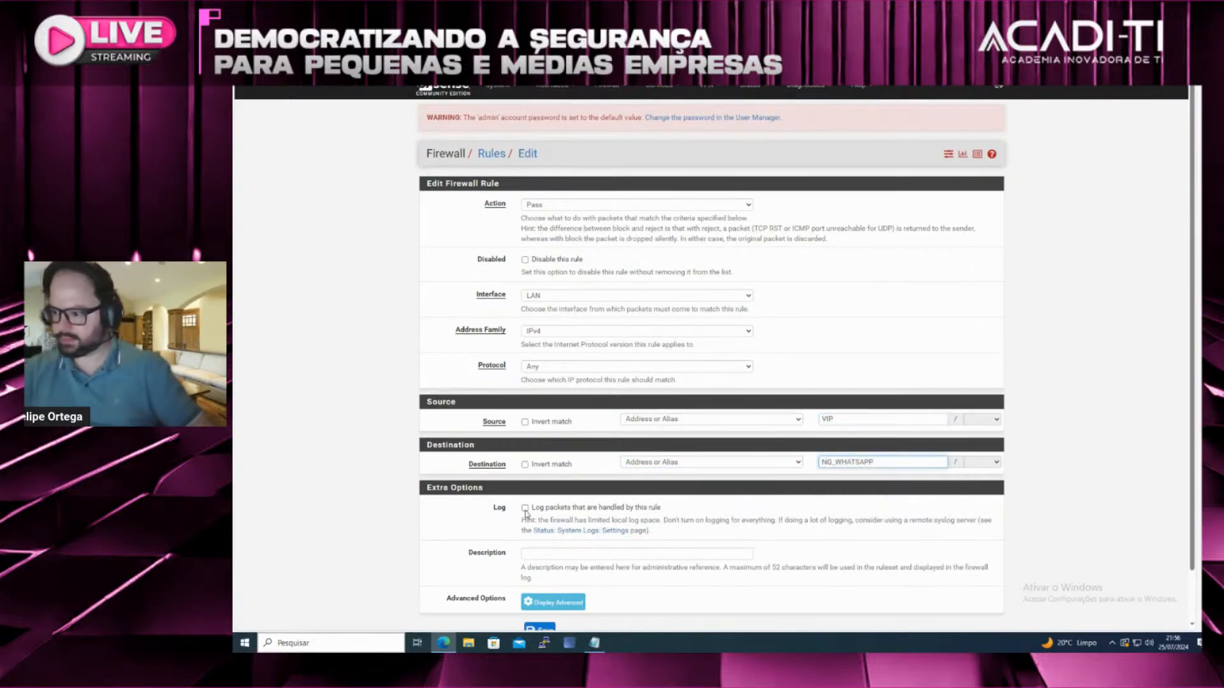
Enable packet logging for the rule, describe it as "VIP WhatsApp", save it and apply the firewall changes
click(543, 555)
text(VIP Wha)
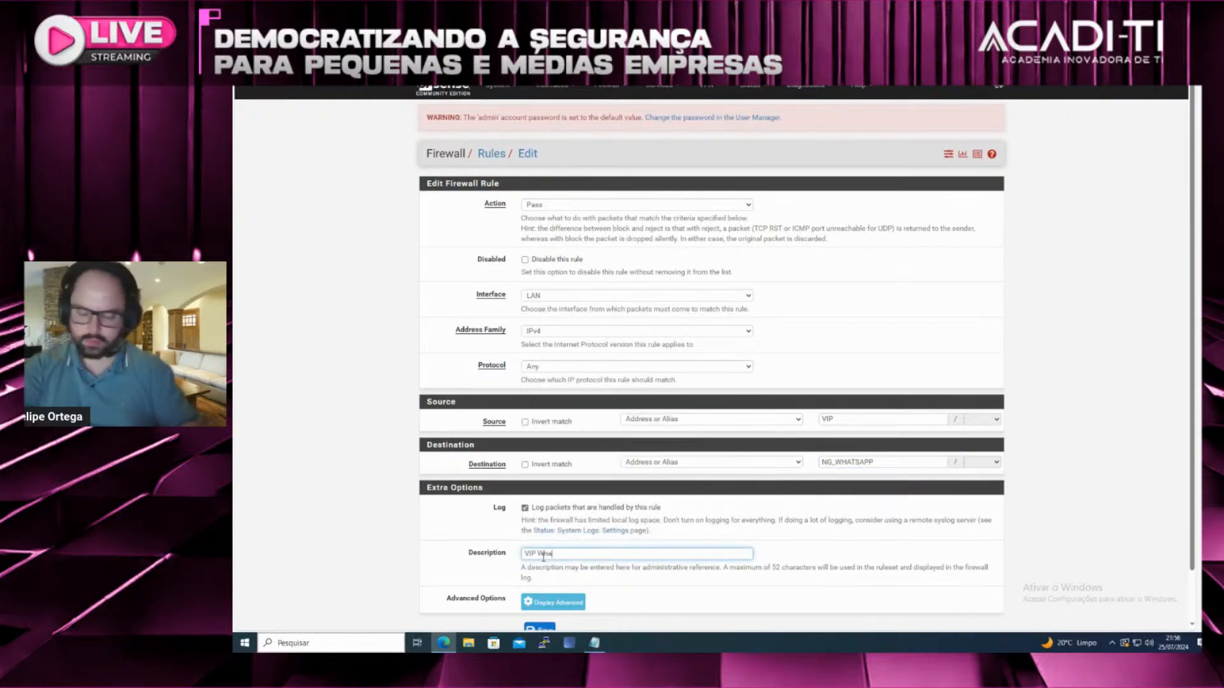
text(tsApp)
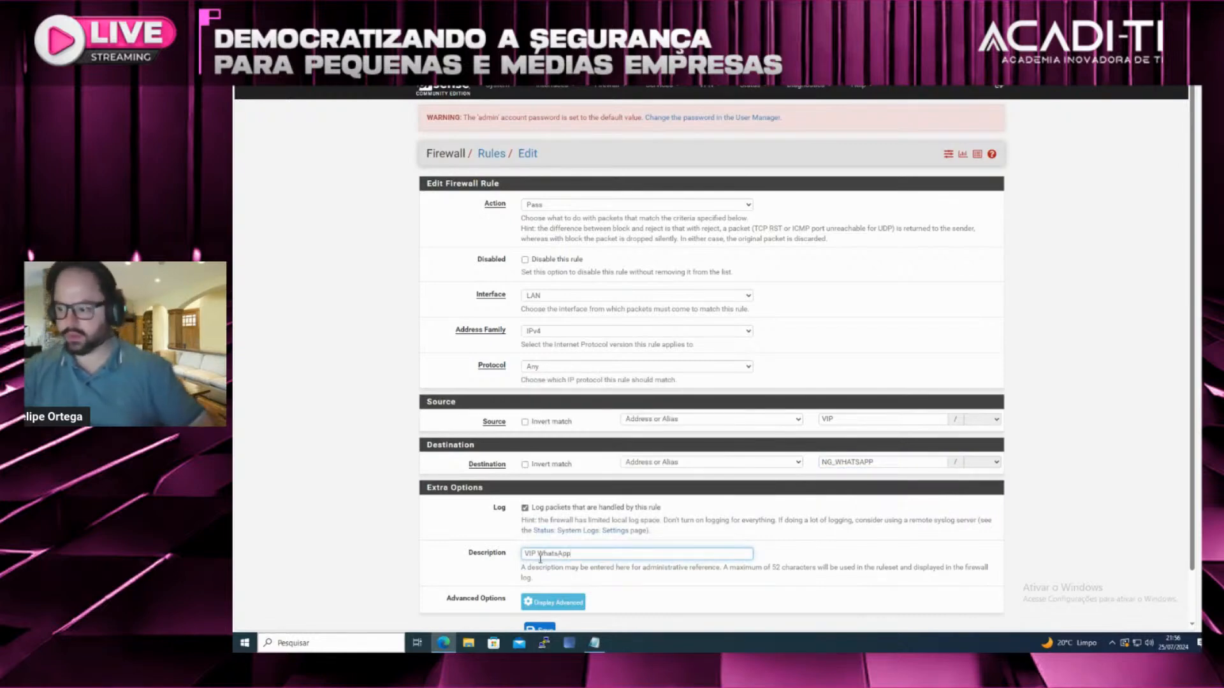
scroll(542, 559, down, 1)
click(542, 577)
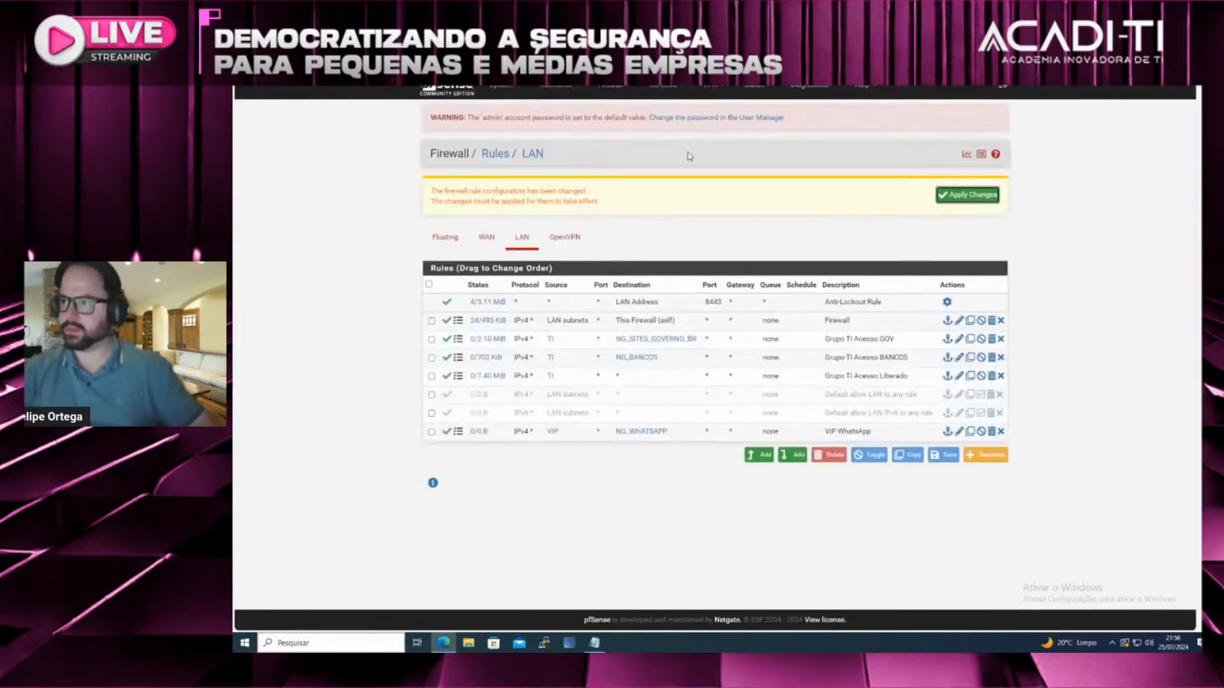
click(967, 197)
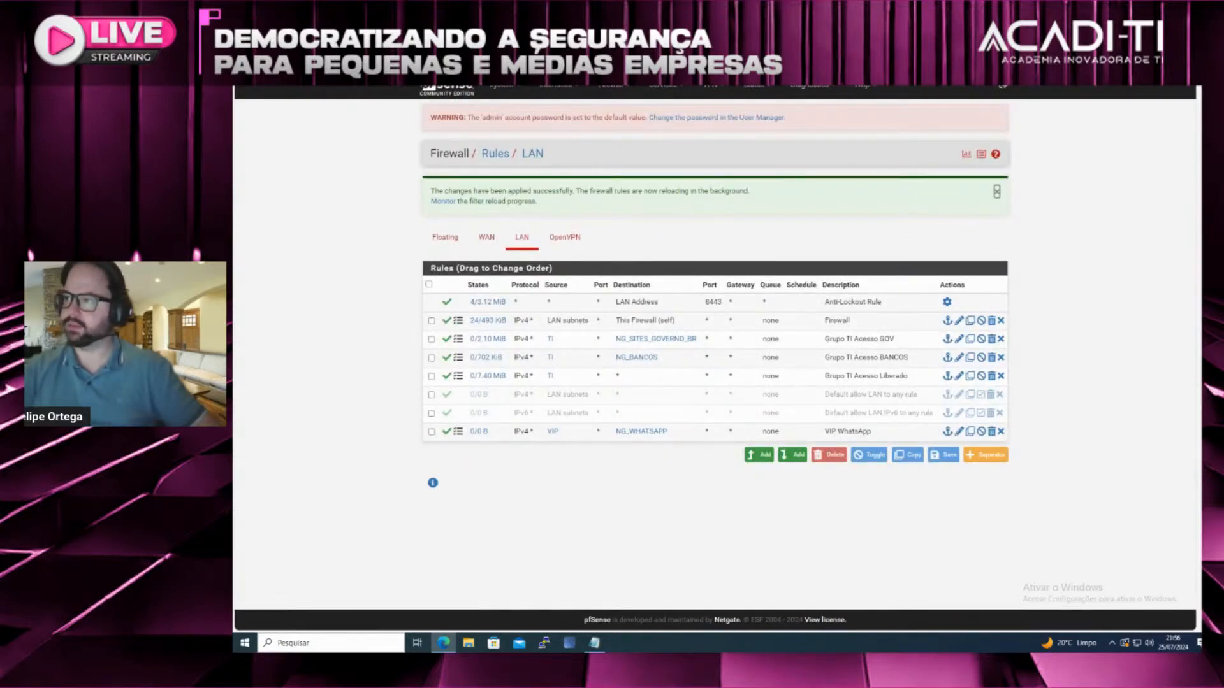
Open the UserAuth active sessions and disconnect the VIP user logged in at 172.16.70.22
click(666, 88)
click(683, 401)
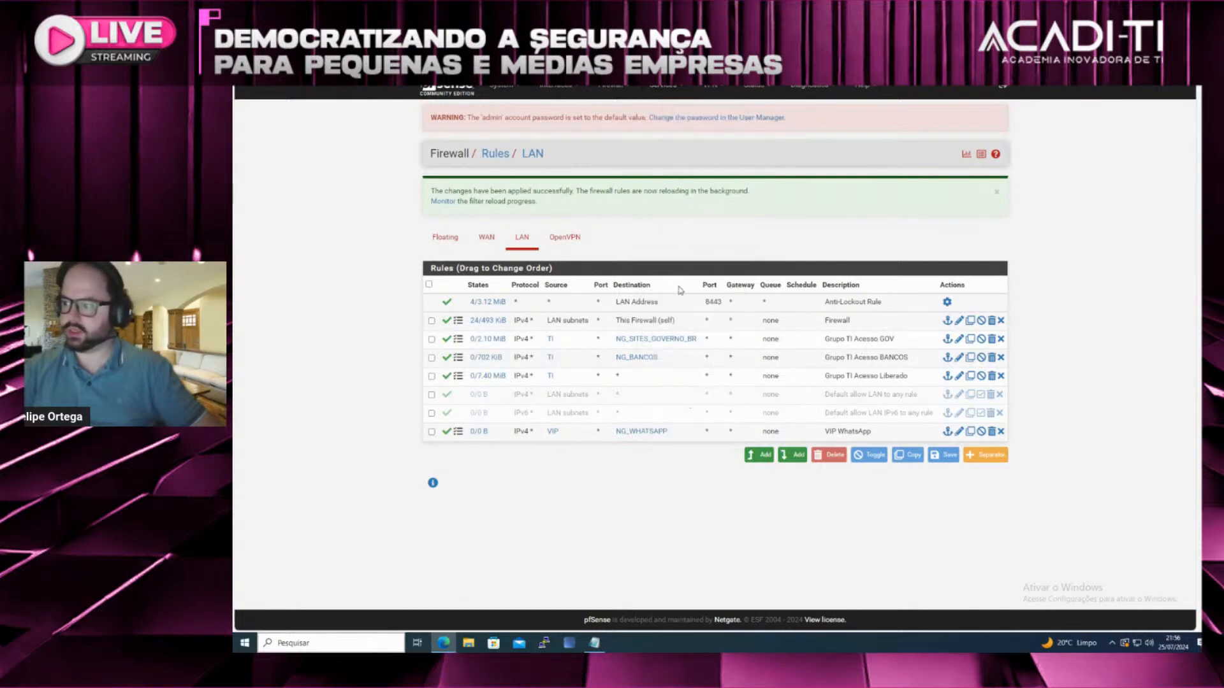
click(668, 191)
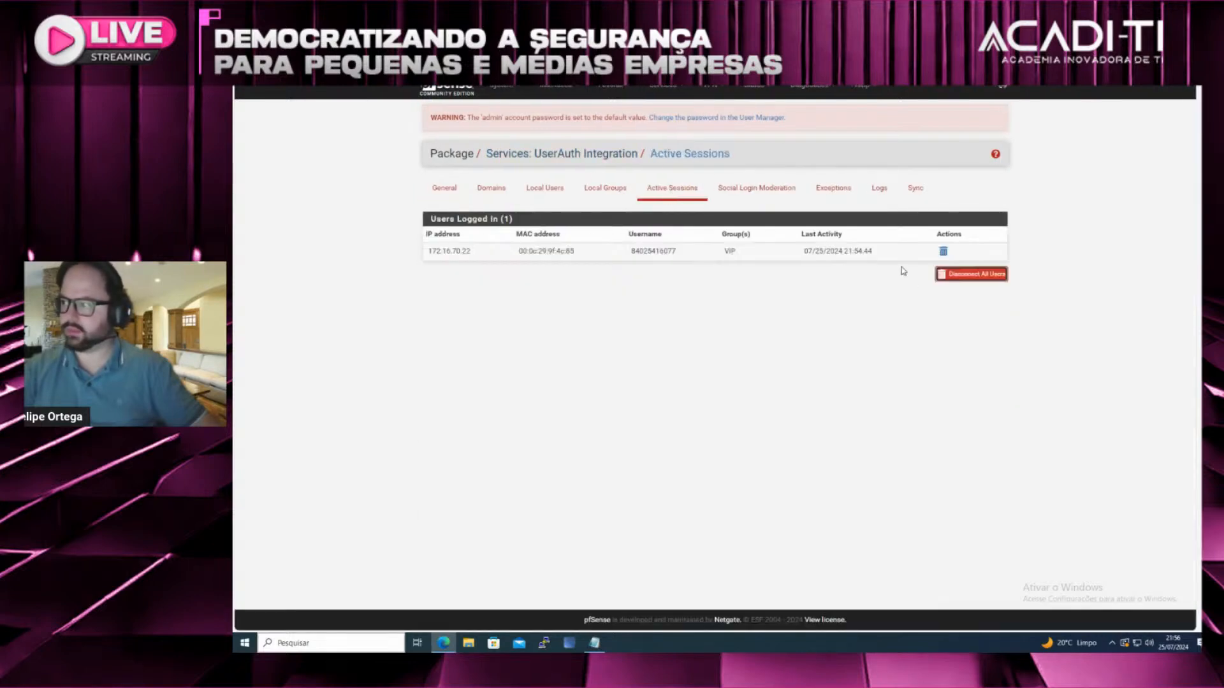
click(942, 251)
click(756, 128)
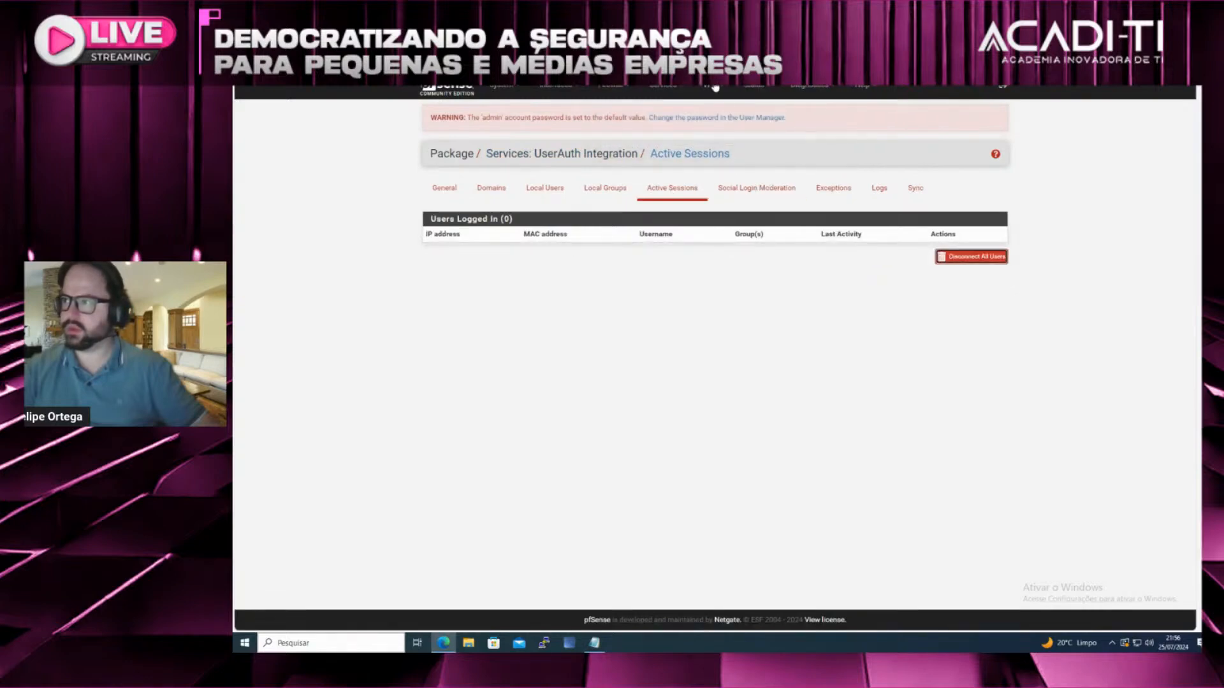
Check the gov.br, Itaú and Google pages with the VIP user disconnected, and expand the details of Google's connection warning
click(698, 64)
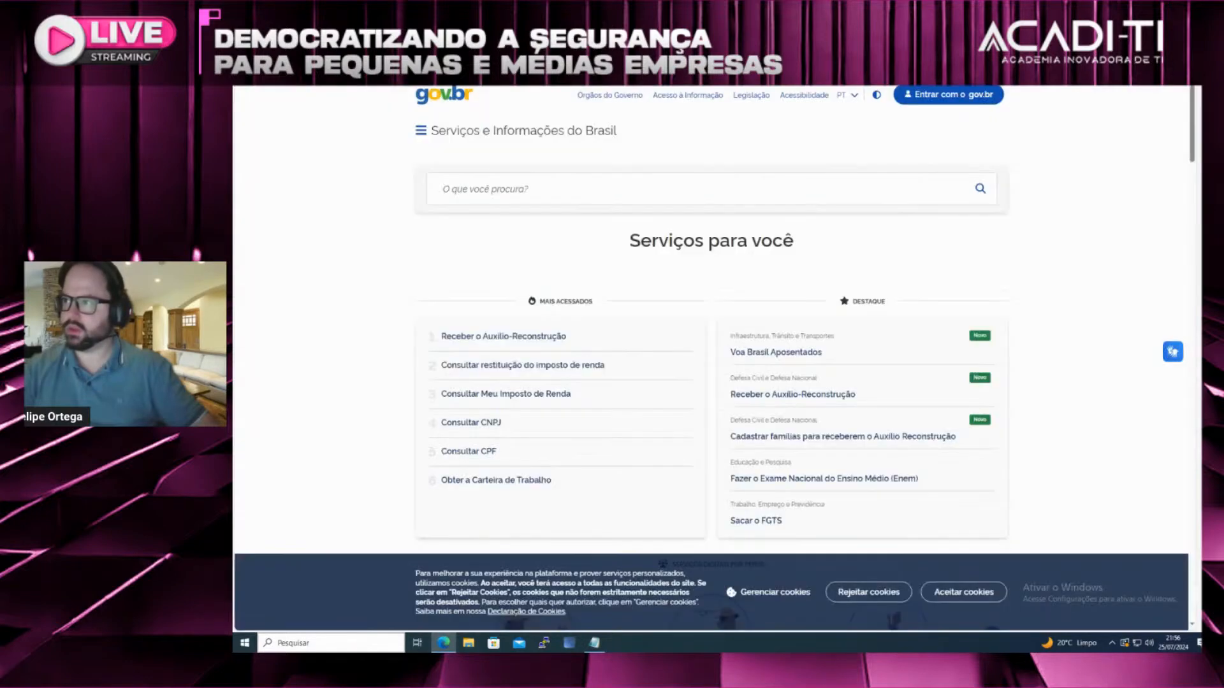
key(ctrl+Tab)
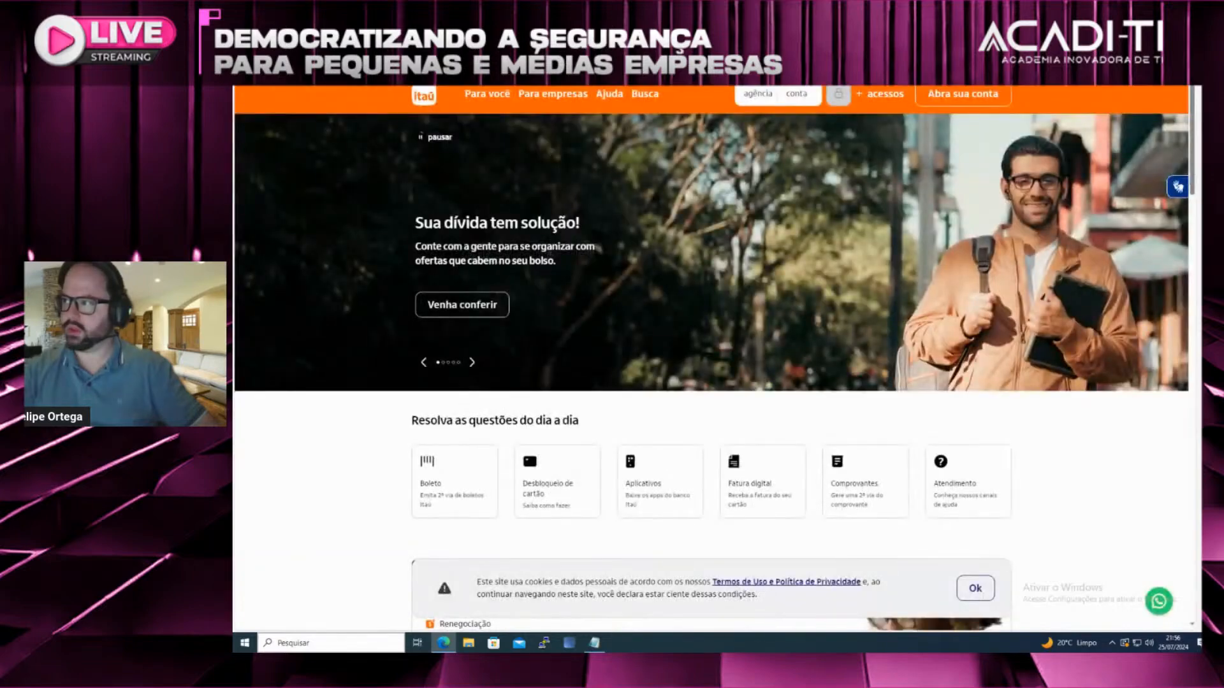
key(ctrl+Tab)
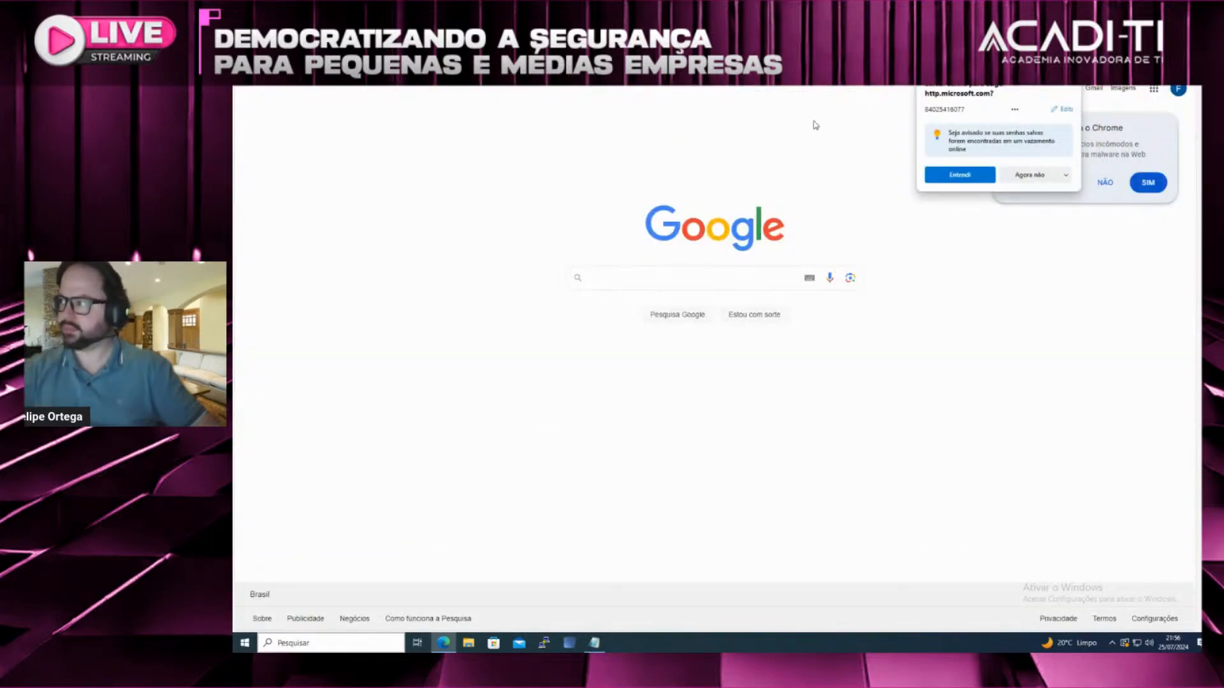
key(ctrl+Tab)
click(596, 311)
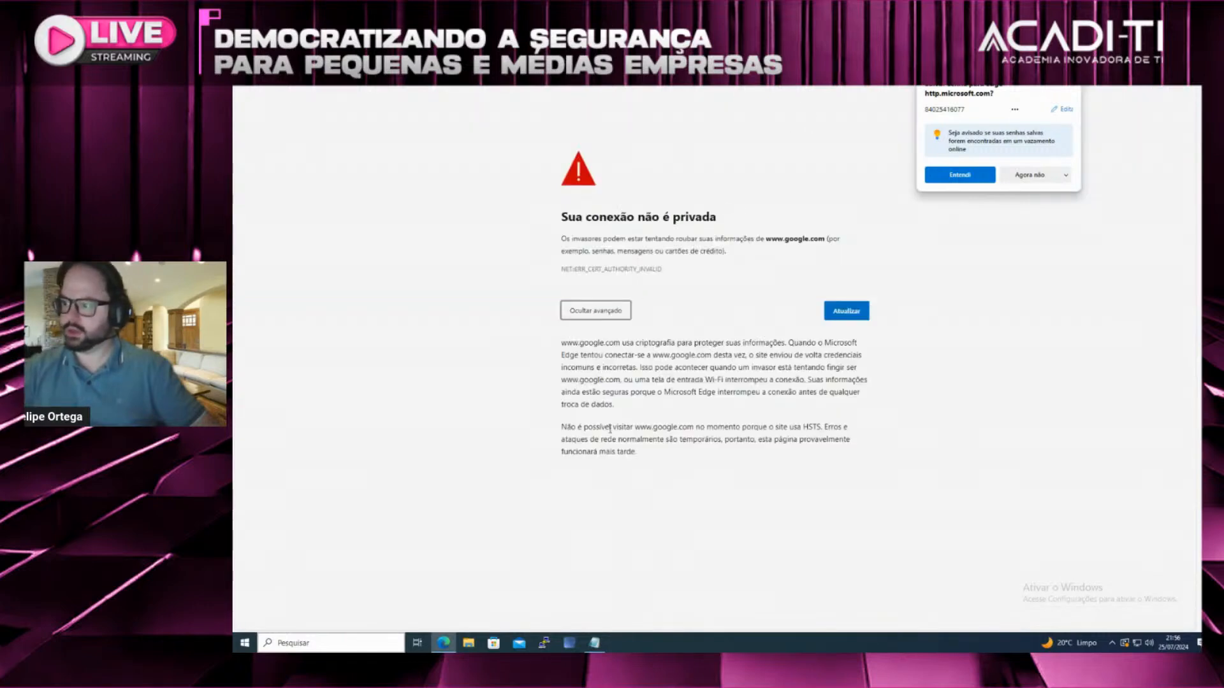
Try to load UOL without a portal login, expand the connection warning's details, and refresh the UserAuth active sessions
click(680, 66)
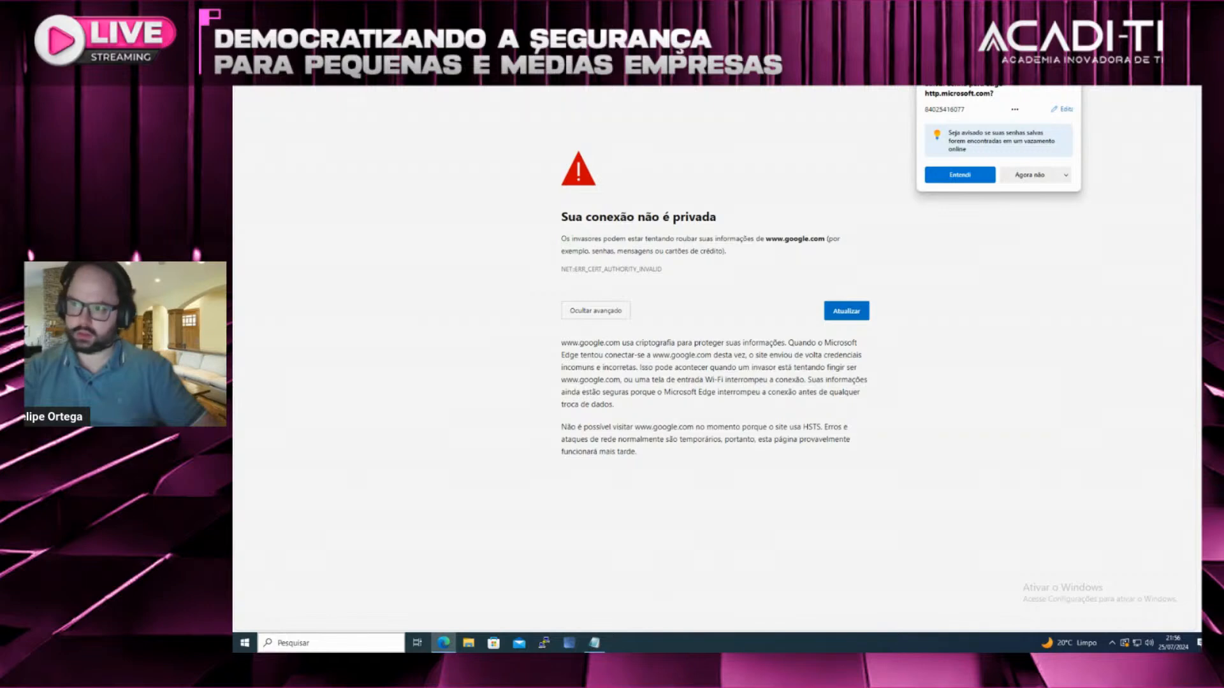
text(uol)
key(Return)
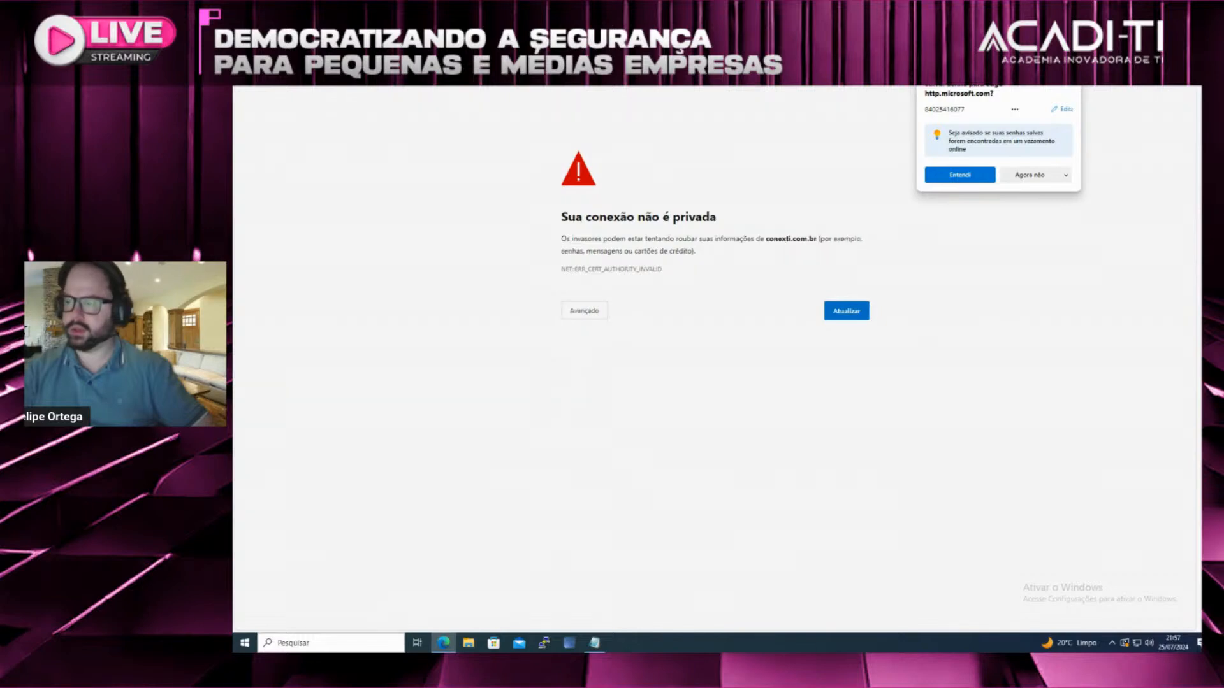
click(583, 314)
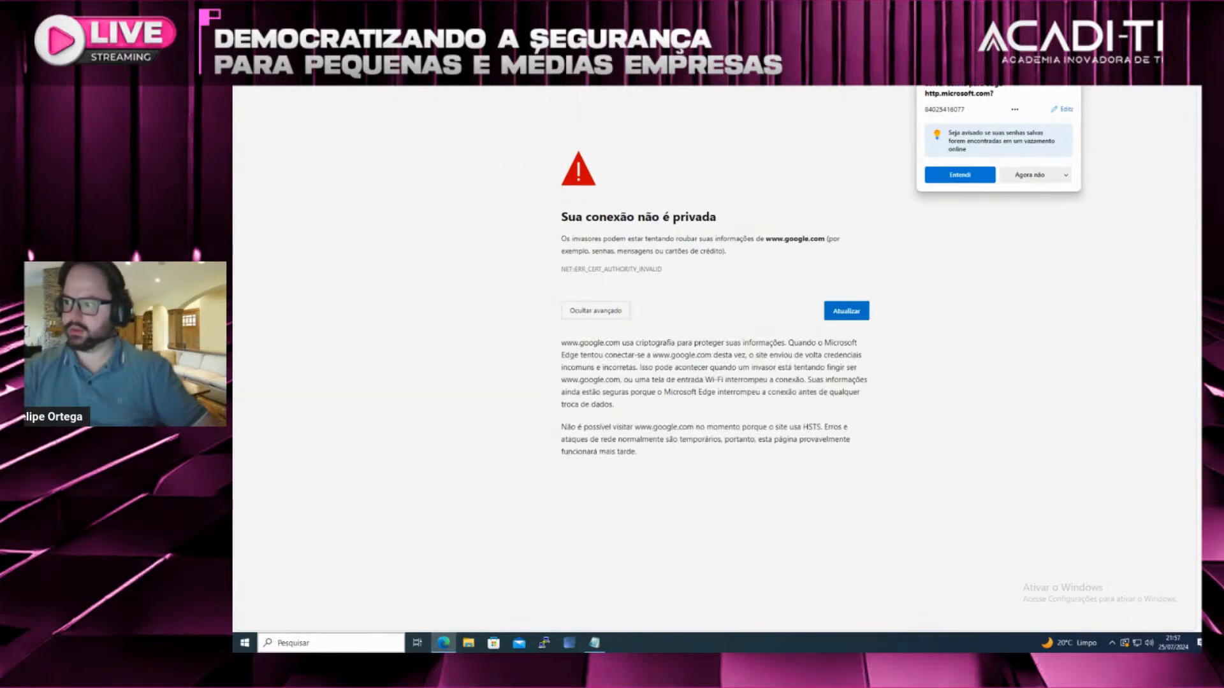
click(319, 57)
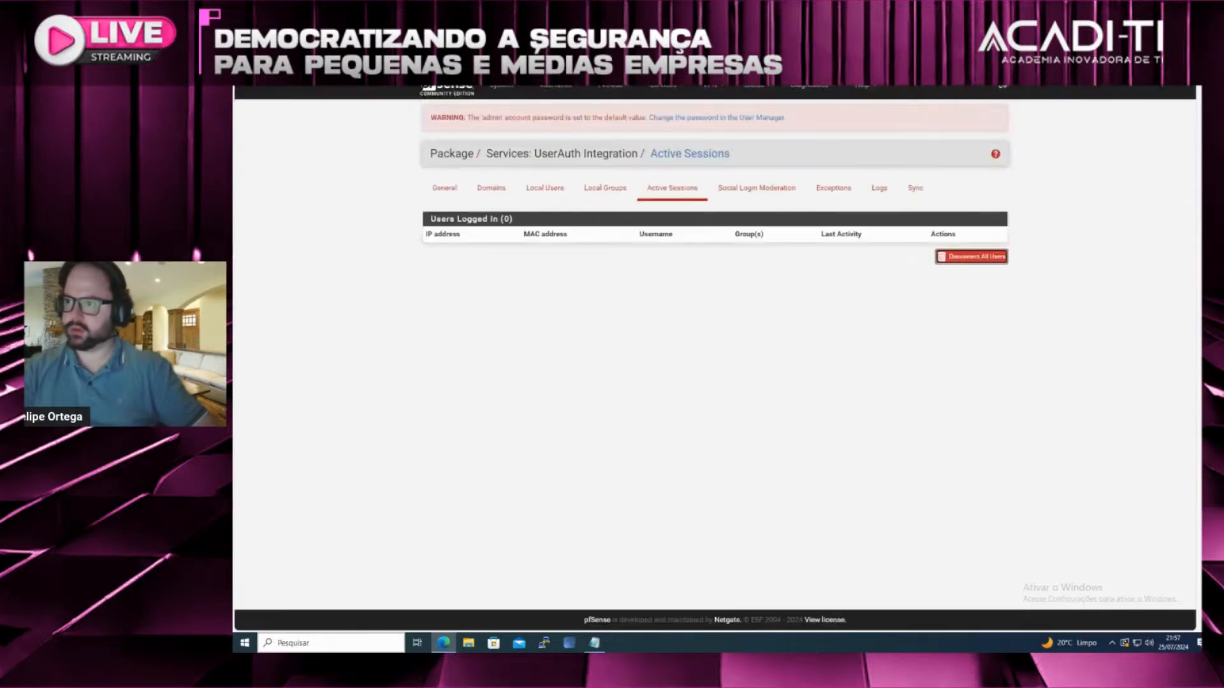
click(679, 190)
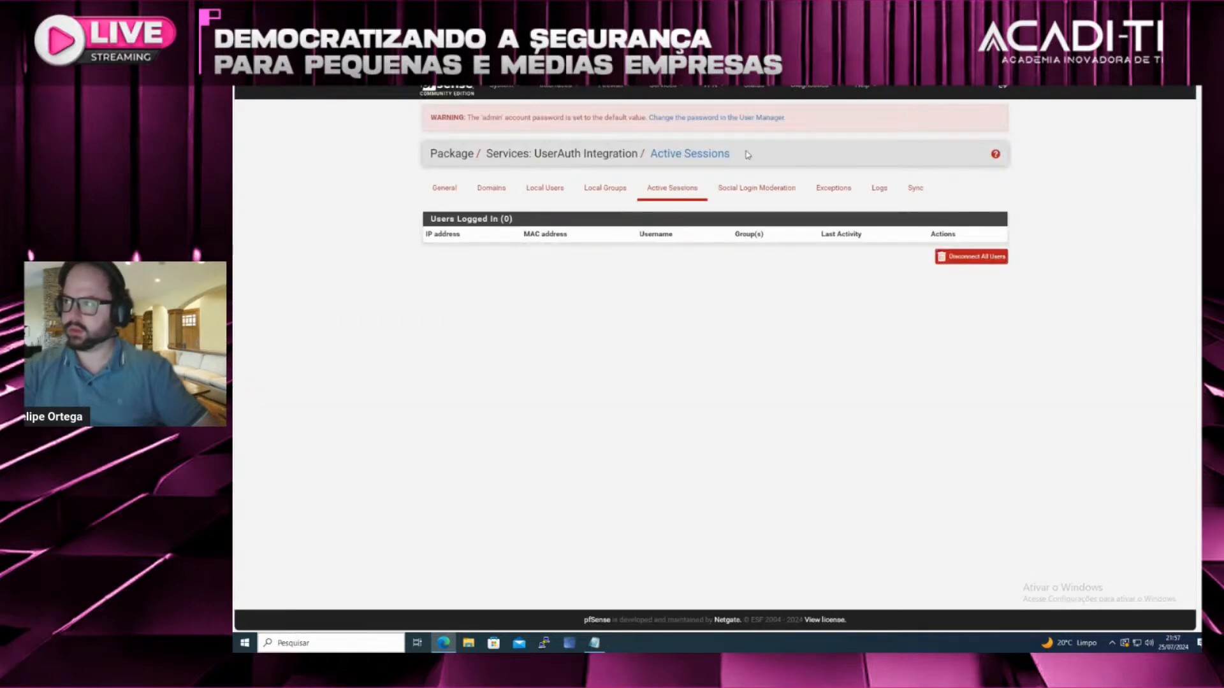
Open the UserAuth captive portal login page at 172.16.70.1:8443/cp
click(854, 60)
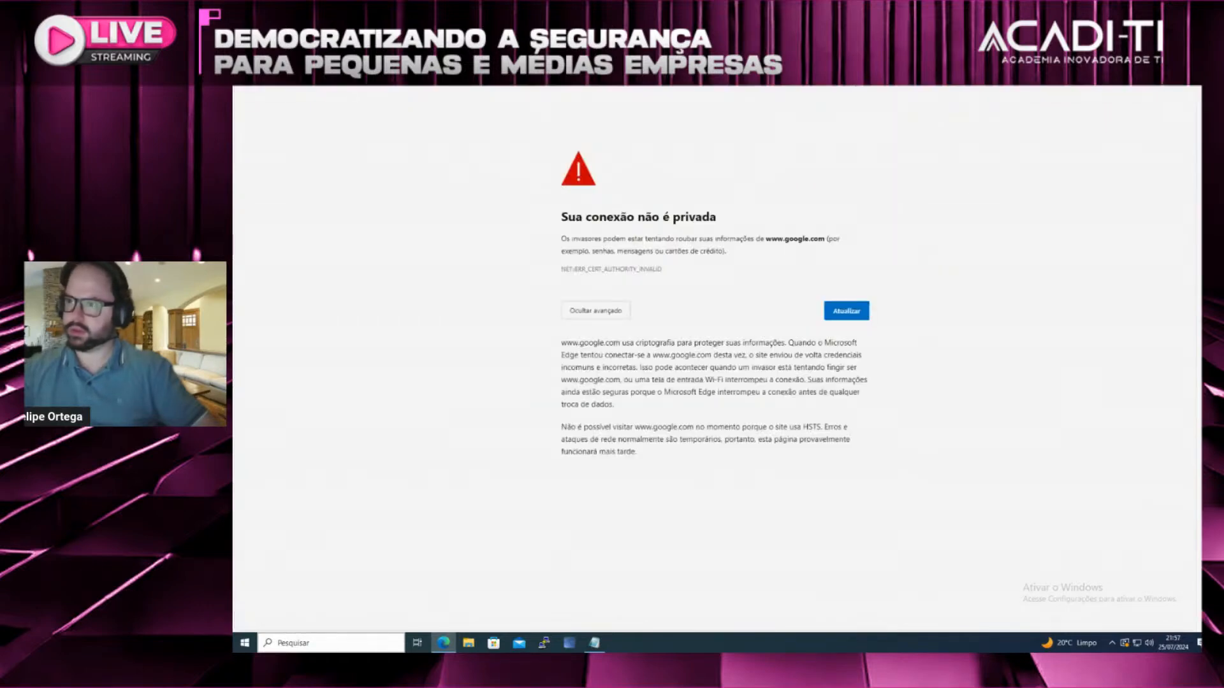
text(17)
text(2.16.70.251:8443/cp)
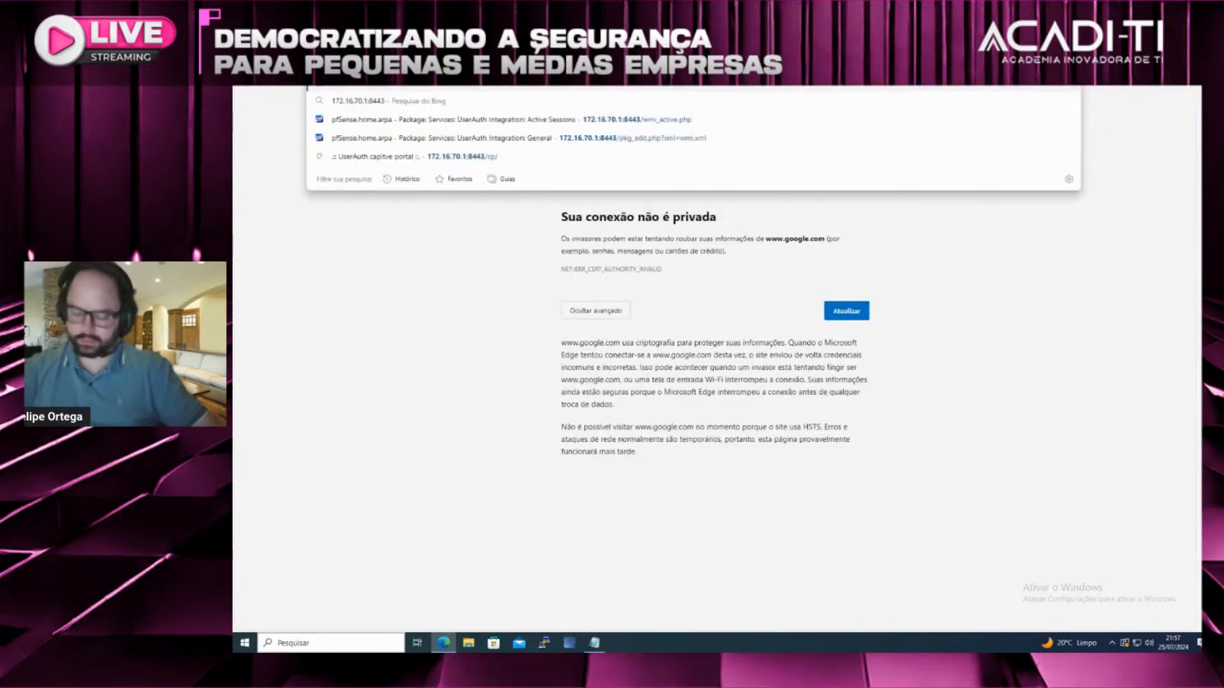
key(Return)
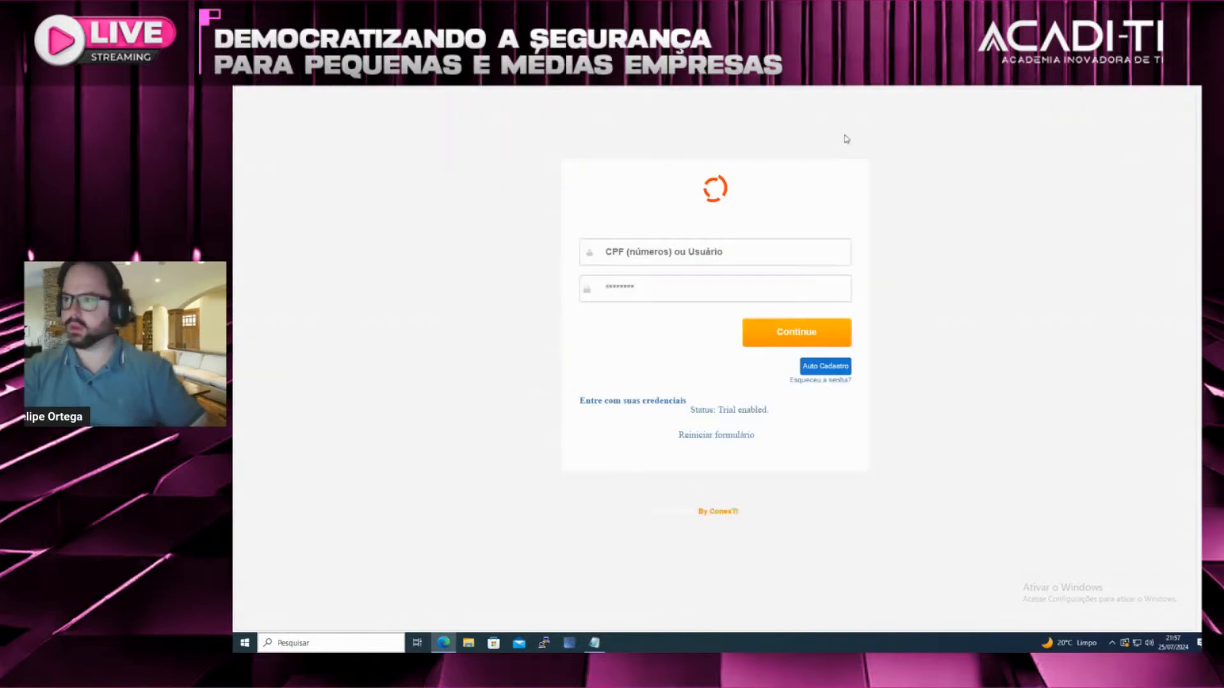
Sign in to the captive portal with the VIP user's saved CPF username and the account password
key(Down)
key(Down)
key(Down)
key(Down)
key(Down)
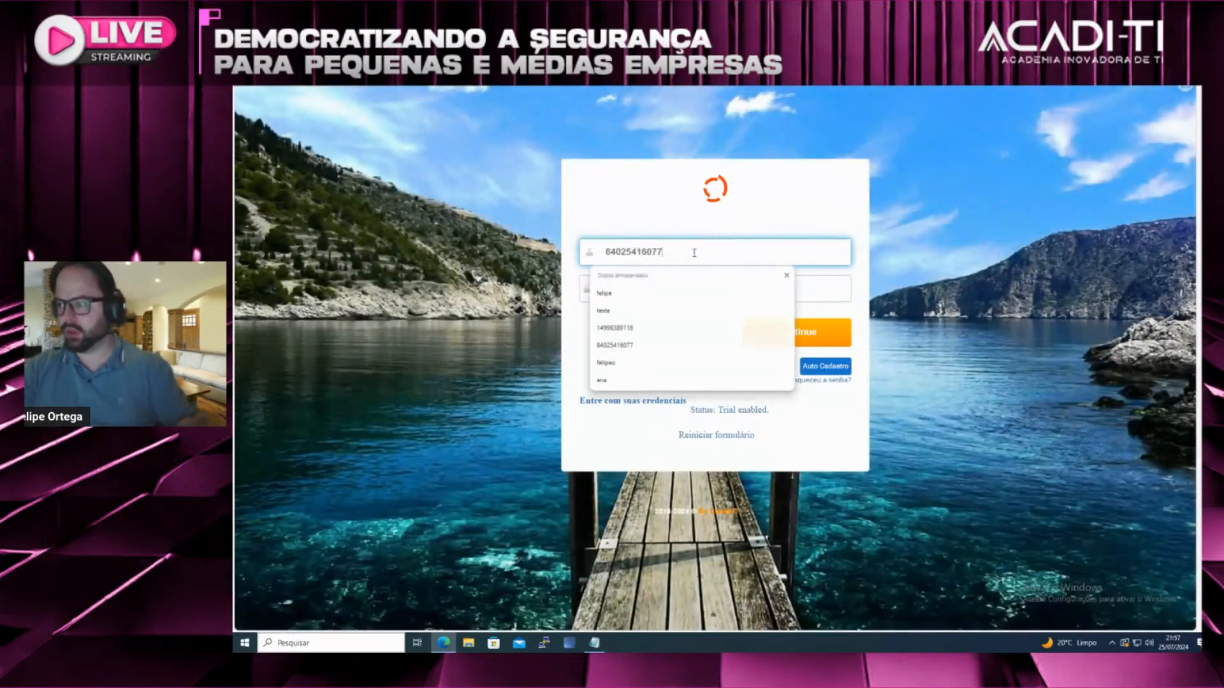
key(Return)
key(Tab)
text(•••)
key(Return)
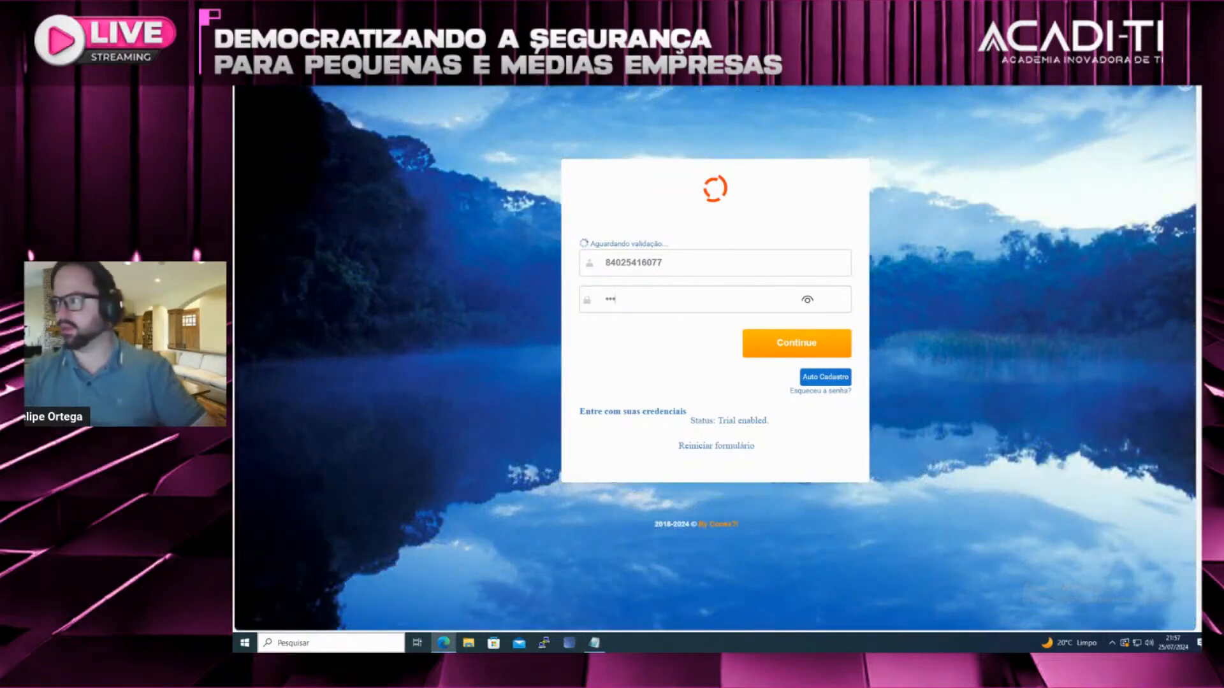
Refresh the UserAuth active sessions to check the VIP user's login
key(ctrl+Tab)
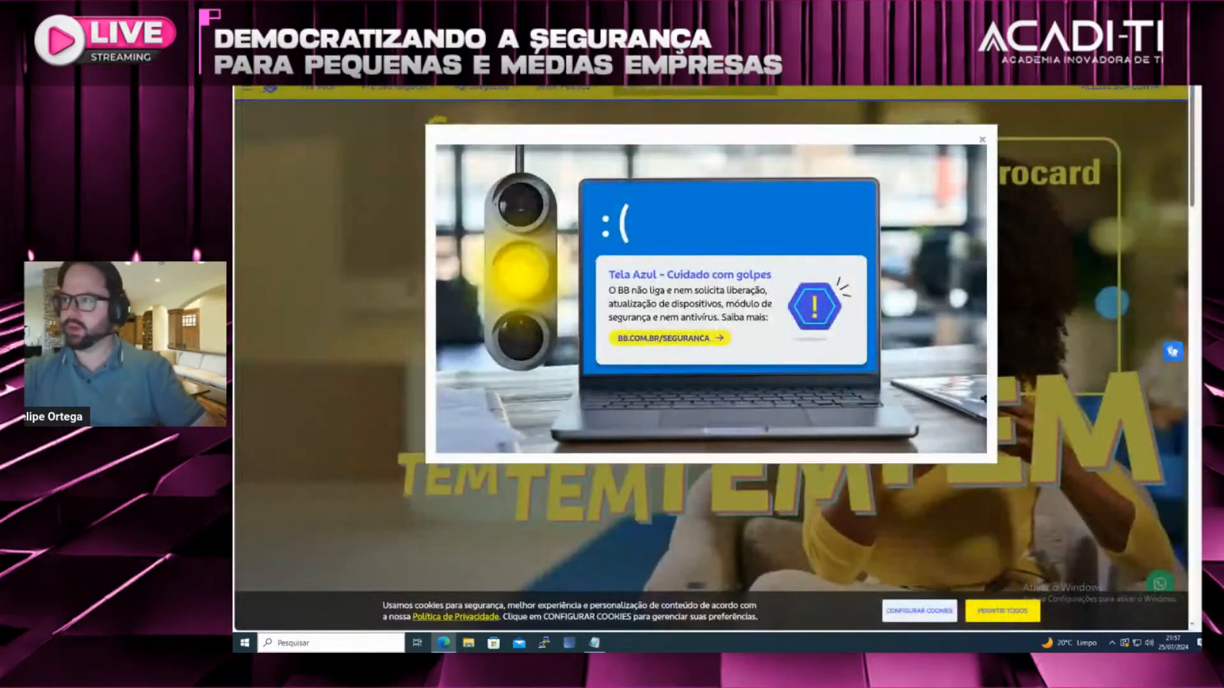
click(421, 46)
click(665, 189)
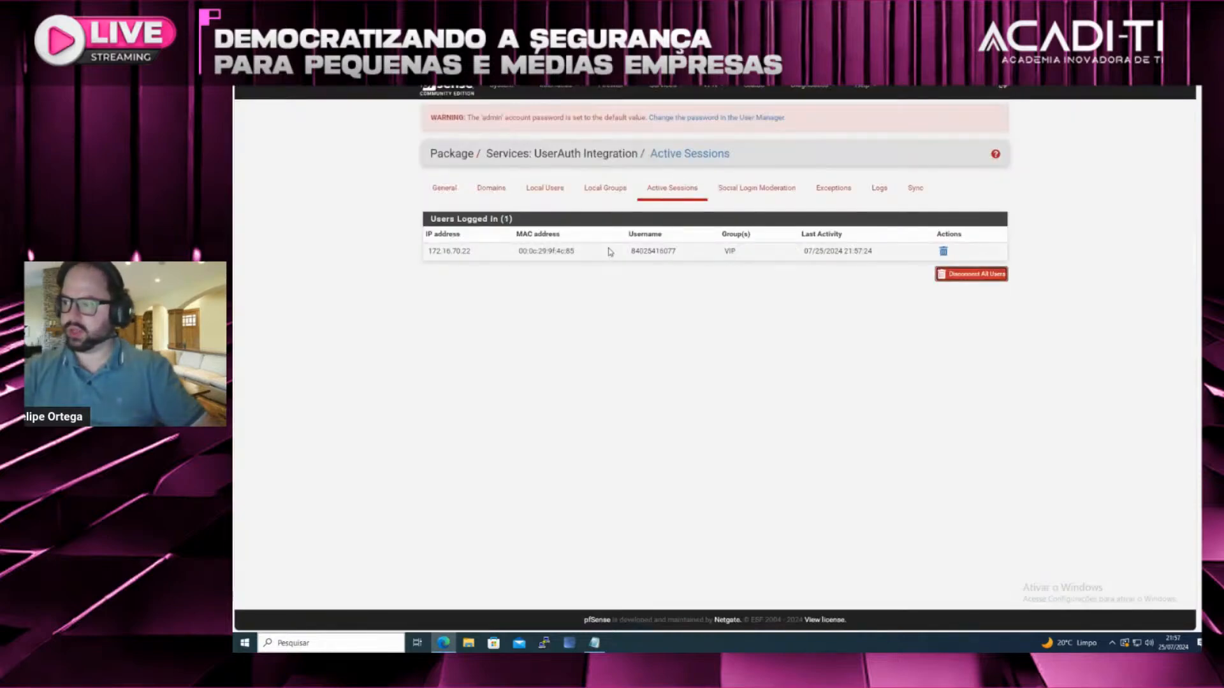
Test general web access as the VIP user by trying to load UOL
click(312, 46)
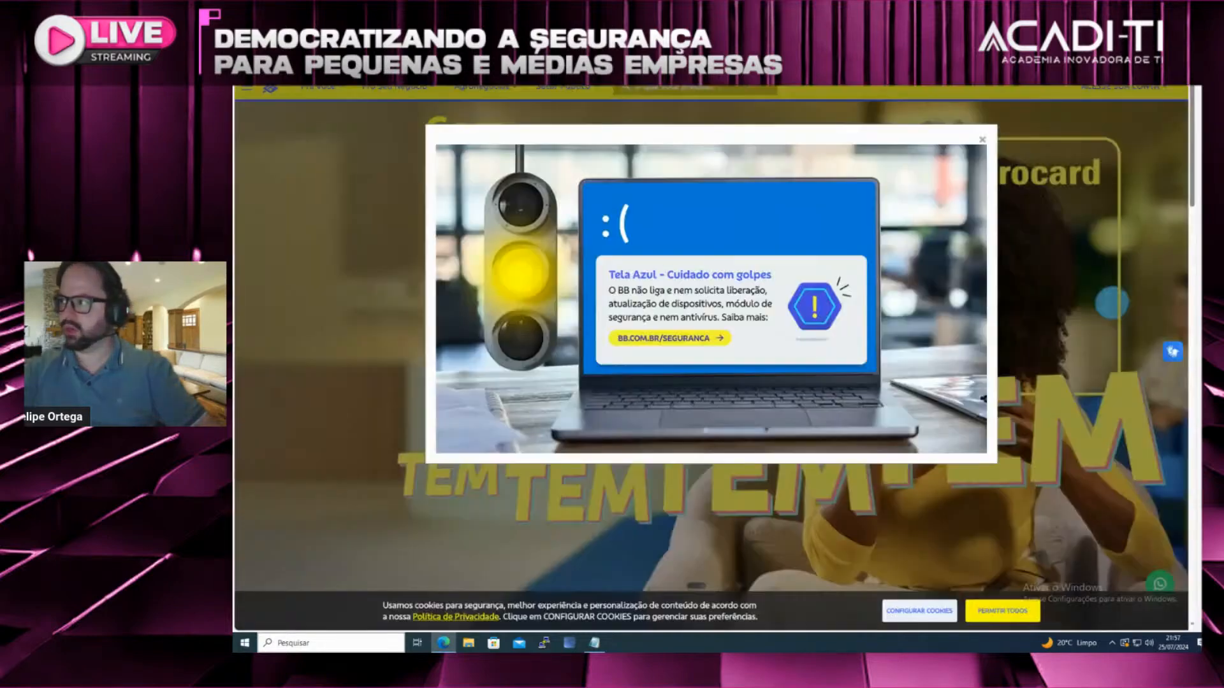
click(677, 45)
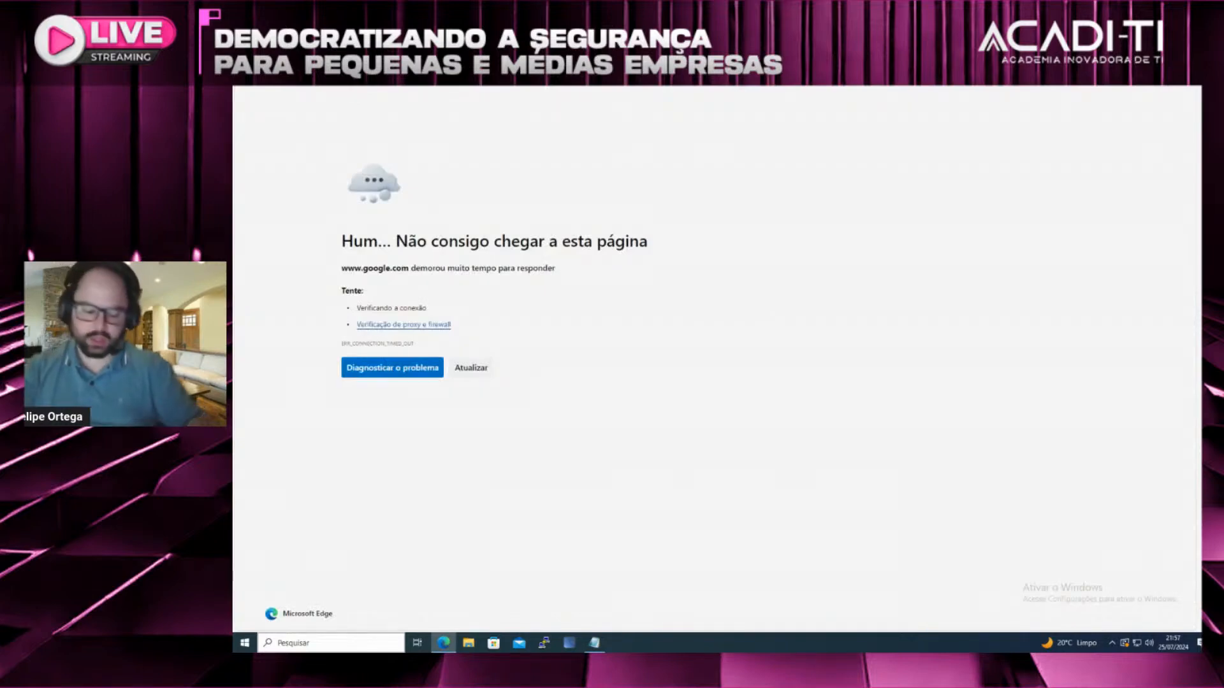
text(uol)
key(Return)
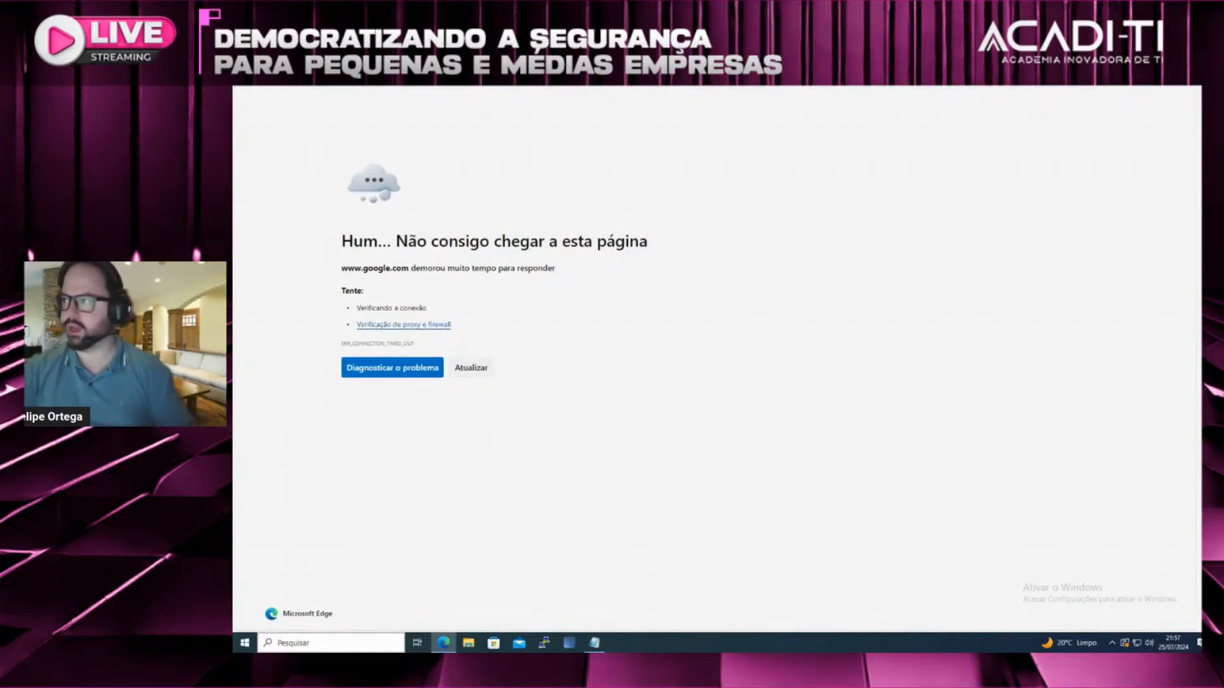
Compare access to WhatsApp Web and Itaú as the VIP user, highlighting the error code on the Itaú page
key(ctrl+Tab)
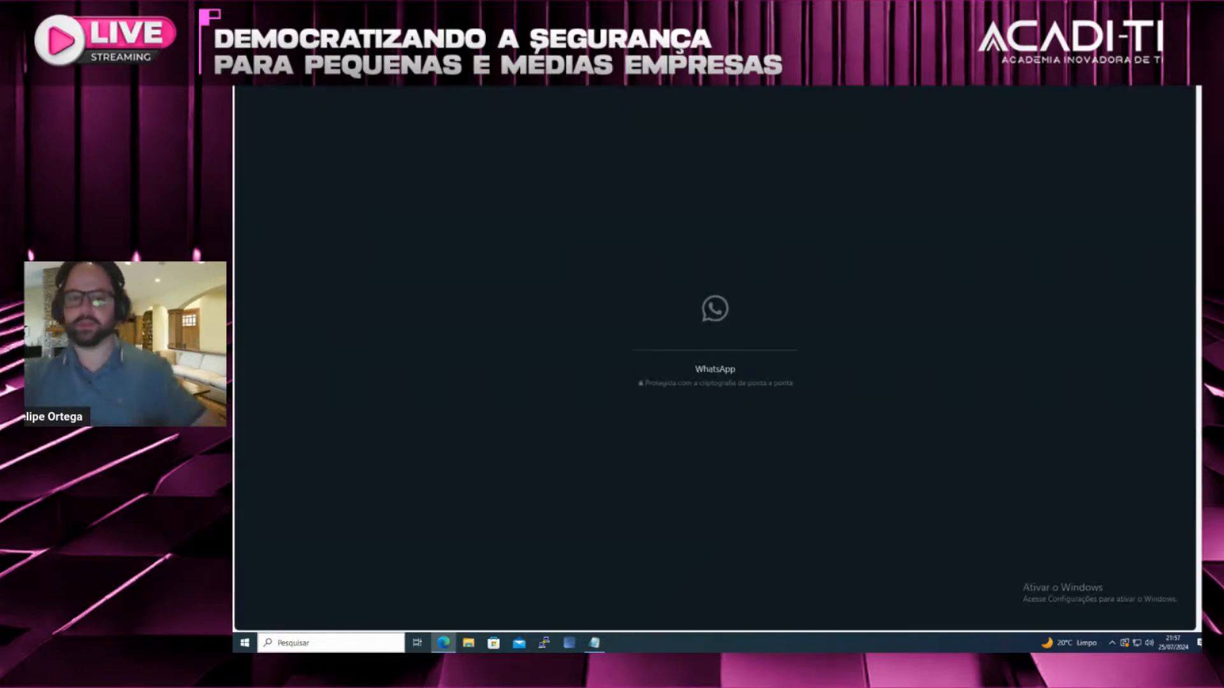
key(ctrl+Tab)
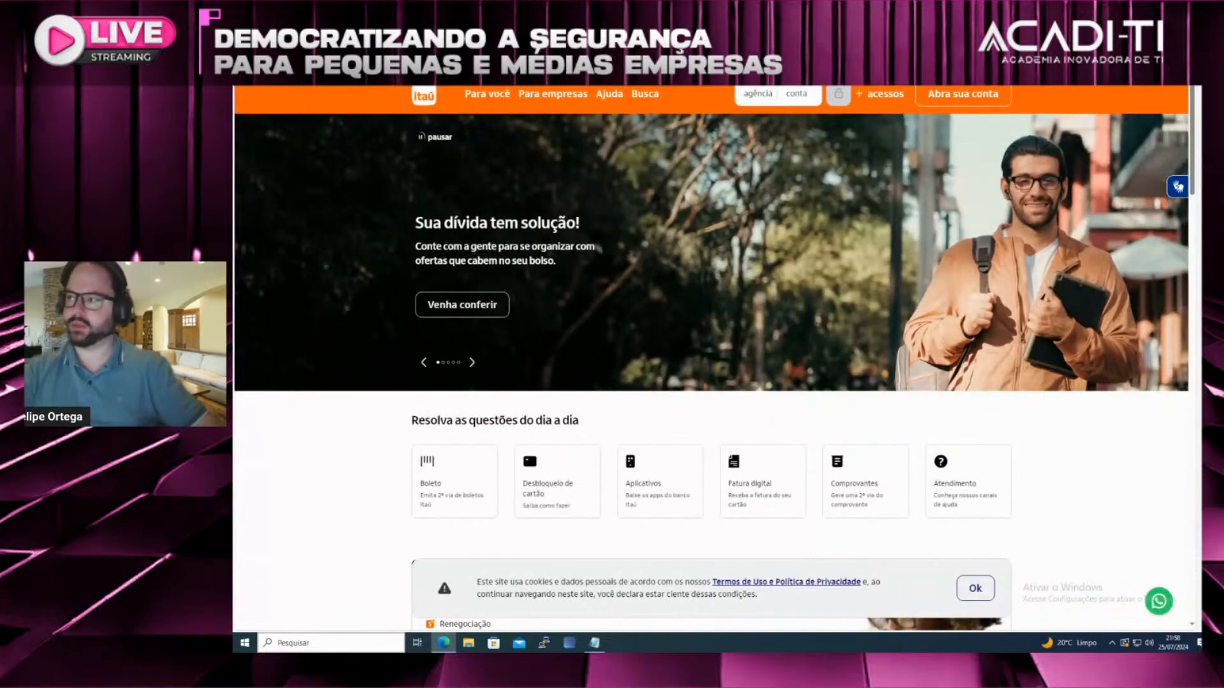
key(ctrl+Tab)
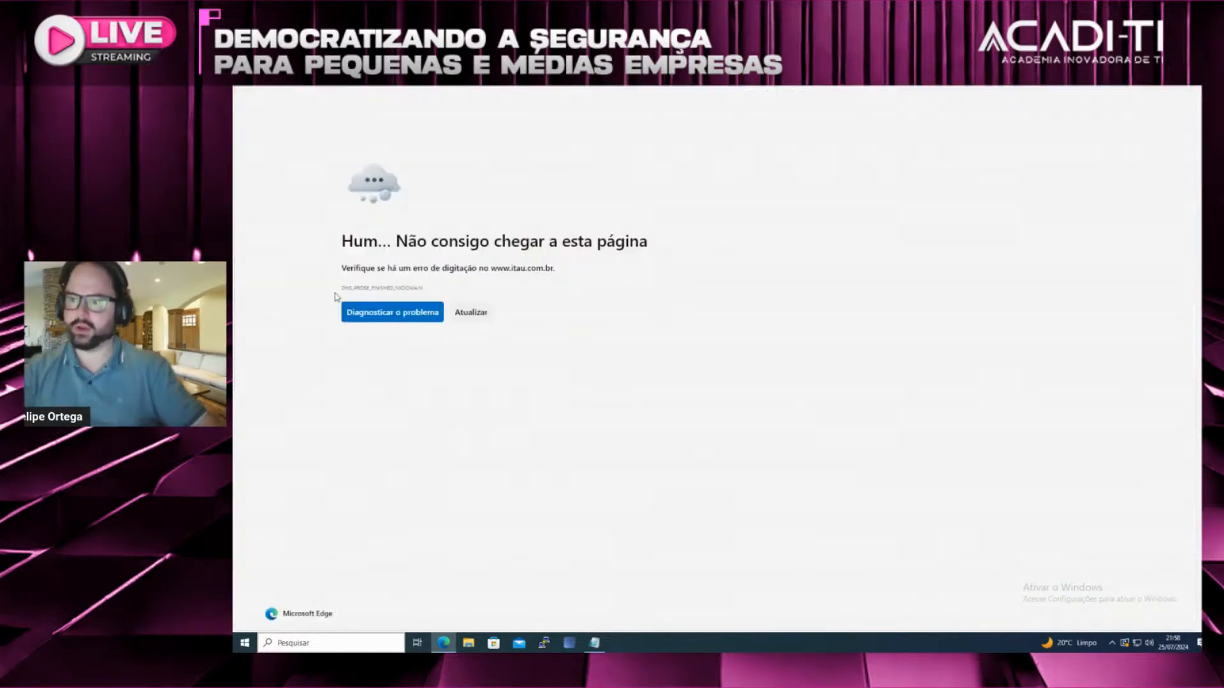
drag(342, 287, 423, 288)
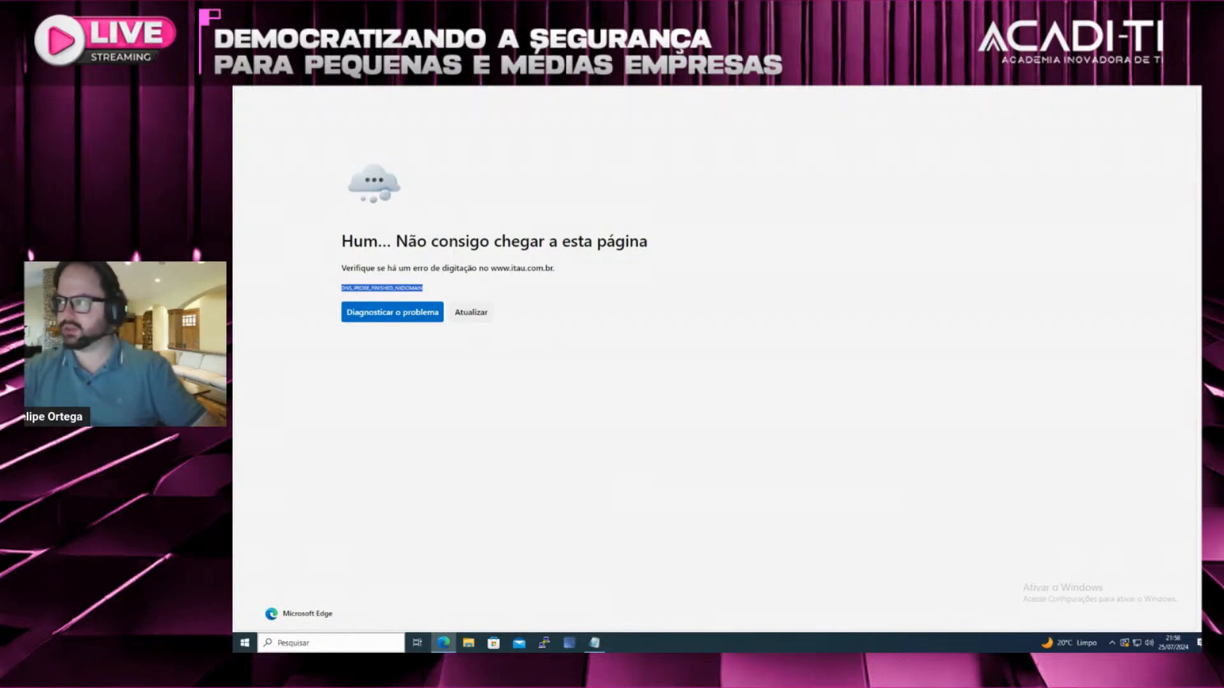
click(573, 51)
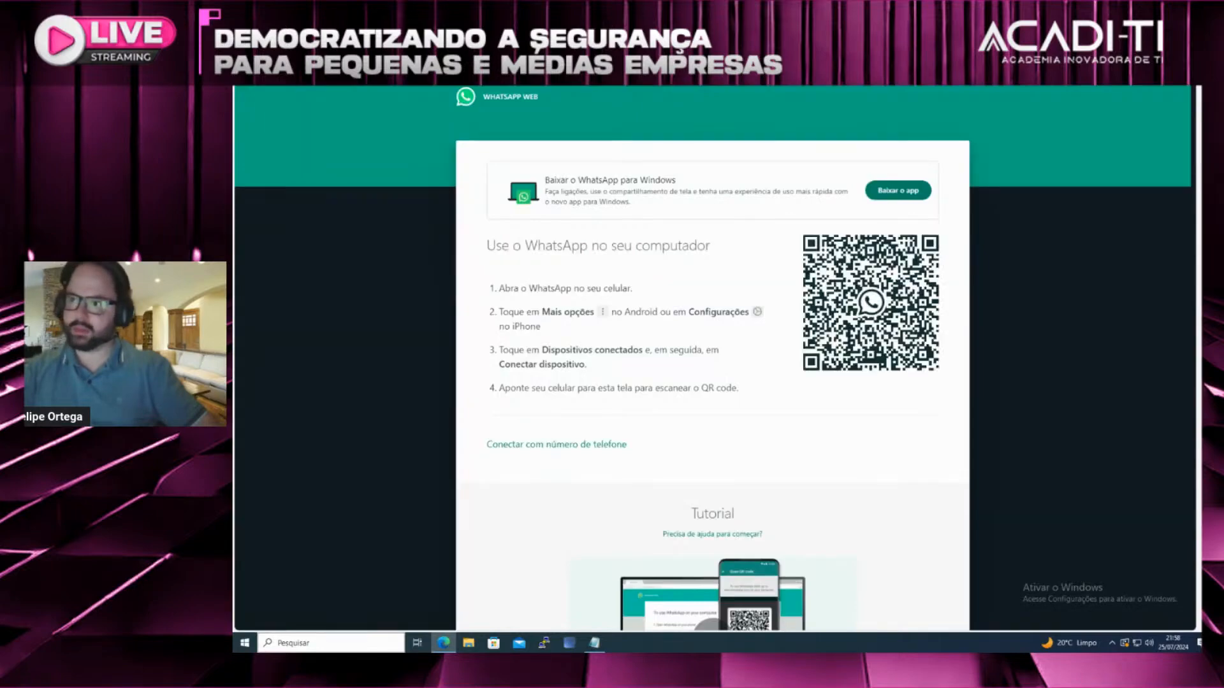
Open the pfSense LAN firewall rules to review the TI and VIP group rules
click(510, 51)
click(610, 88)
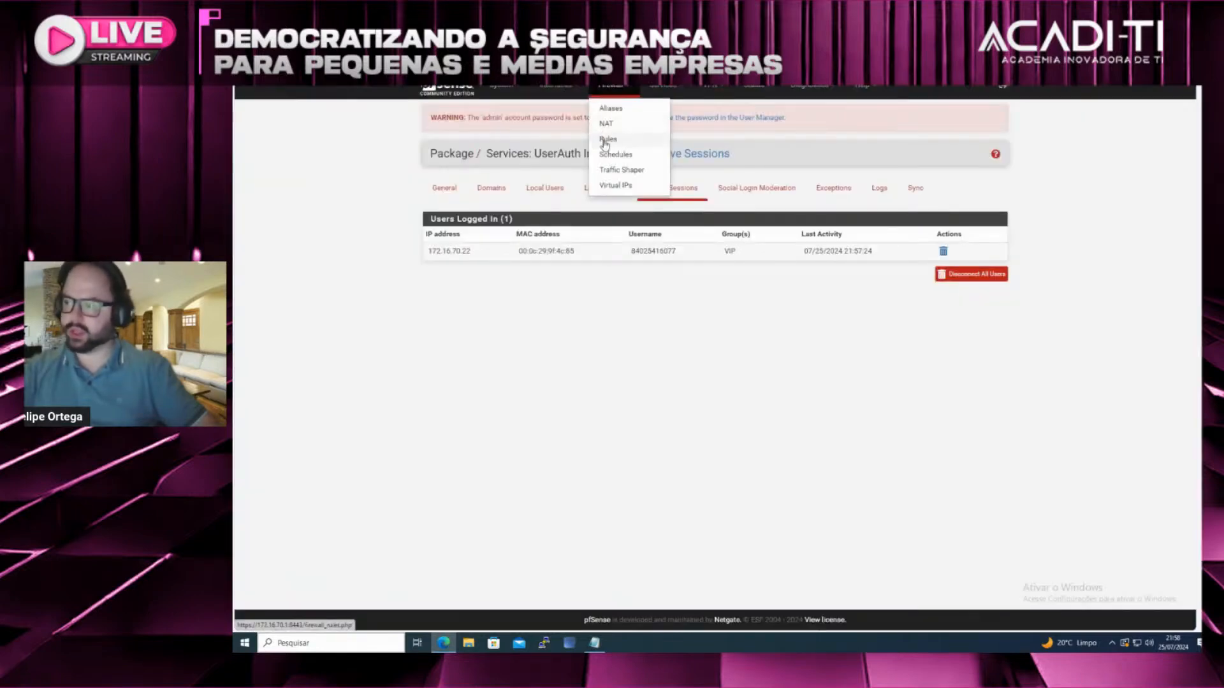
click(605, 140)
click(520, 189)
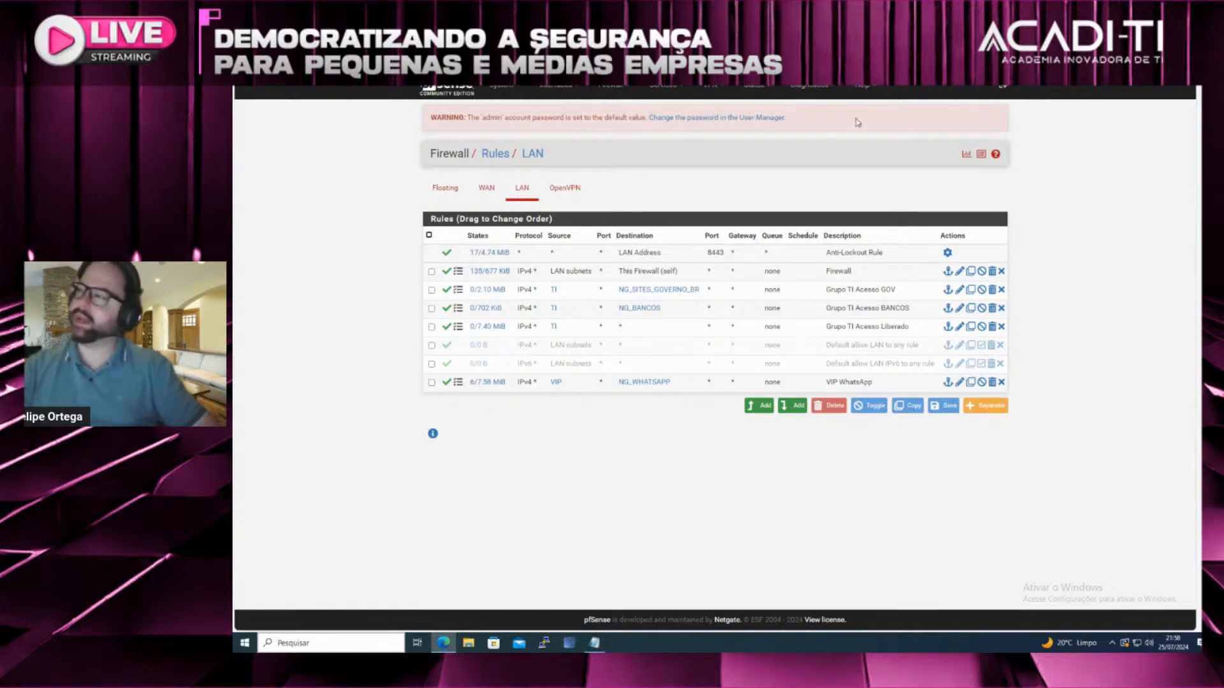
Open the UserAuth Integration local groups to review the TI and VIP groups
click(656, 94)
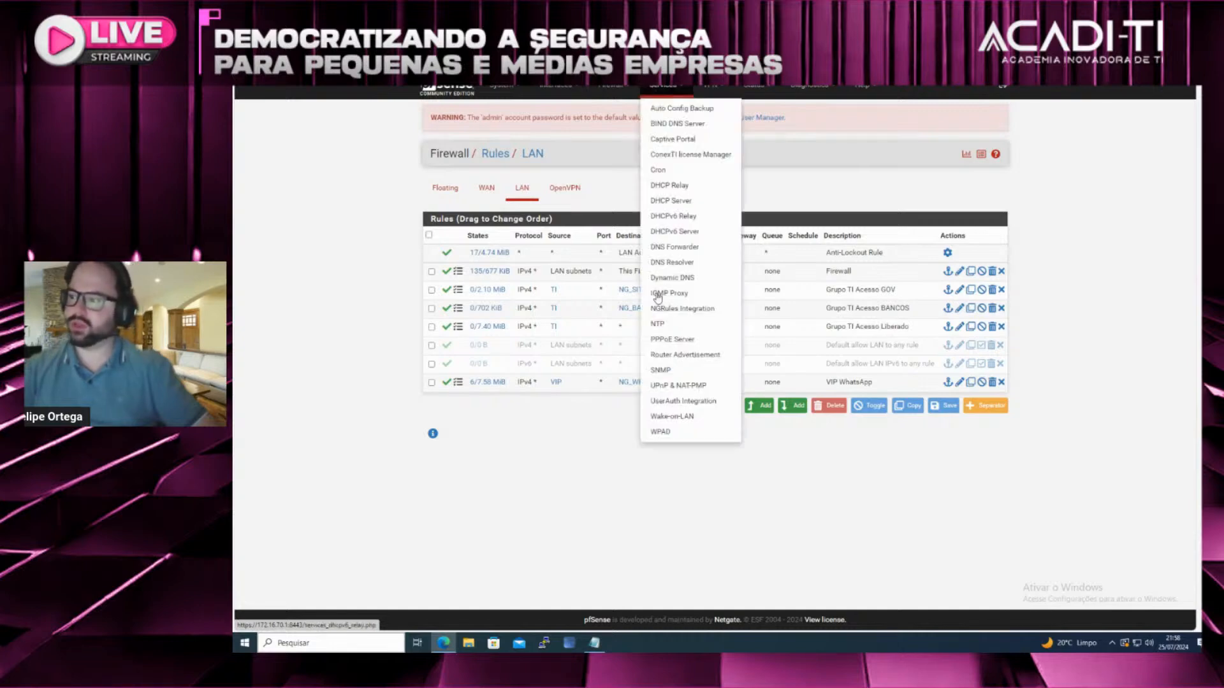
click(666, 403)
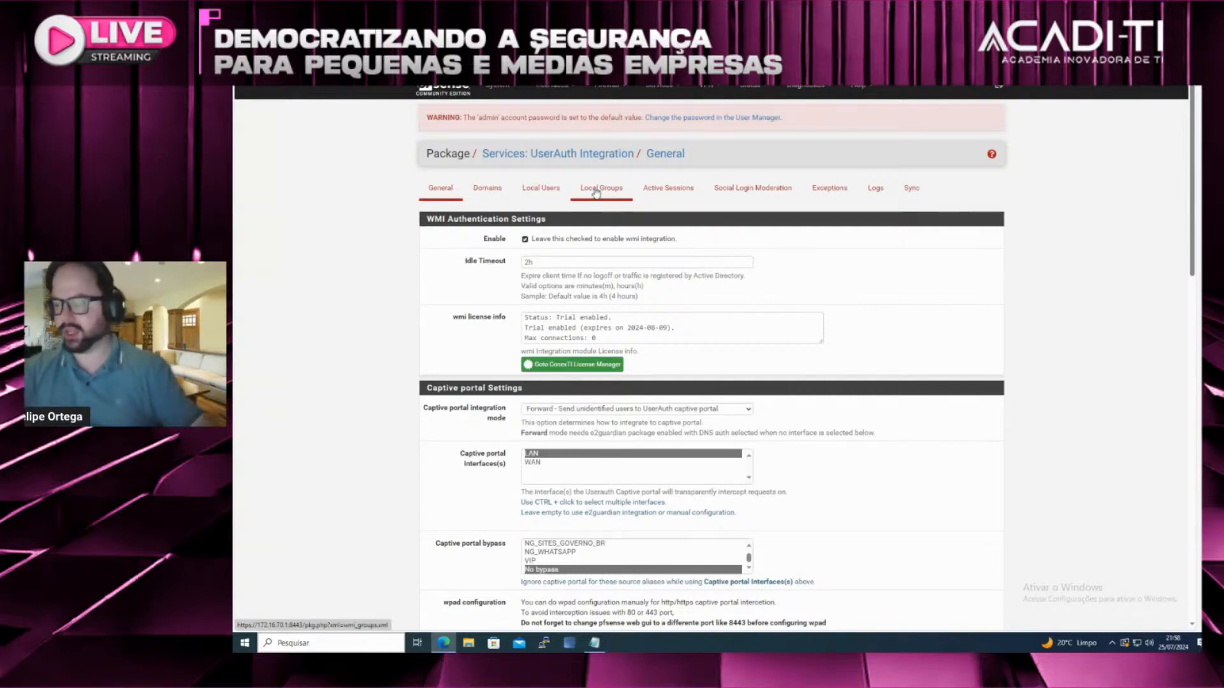
click(596, 193)
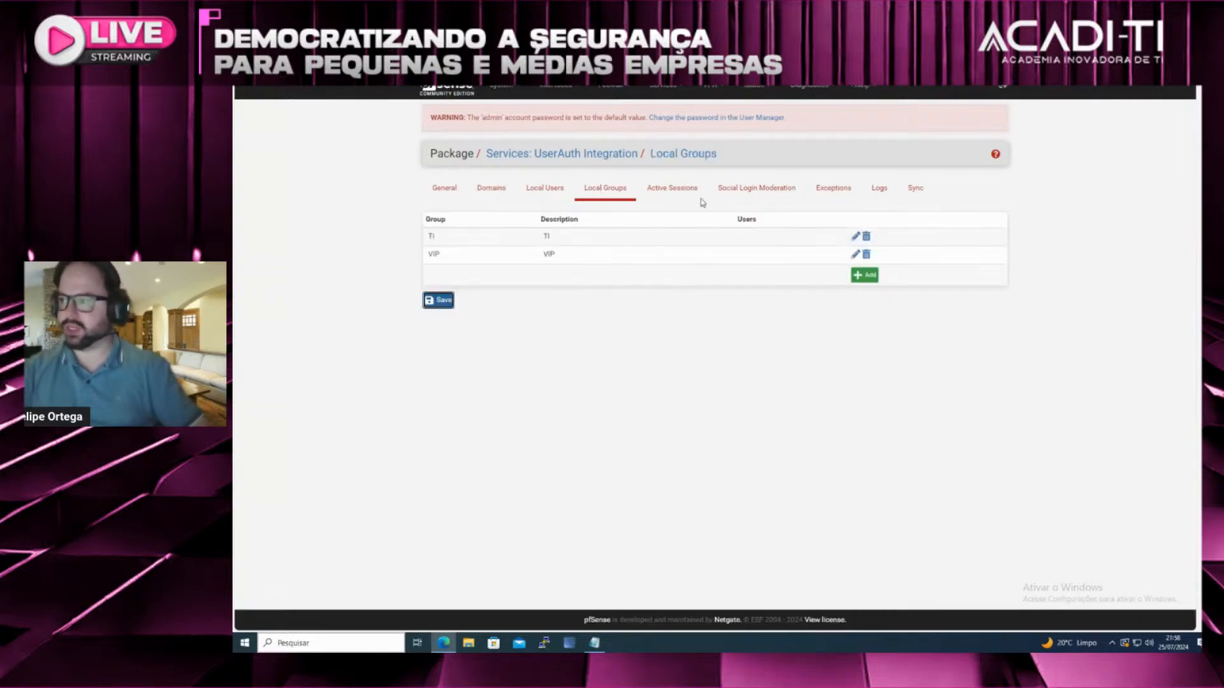
Select the MAC address of the active VIP session at 172.16.70.22, and disconnect that session
click(679, 191)
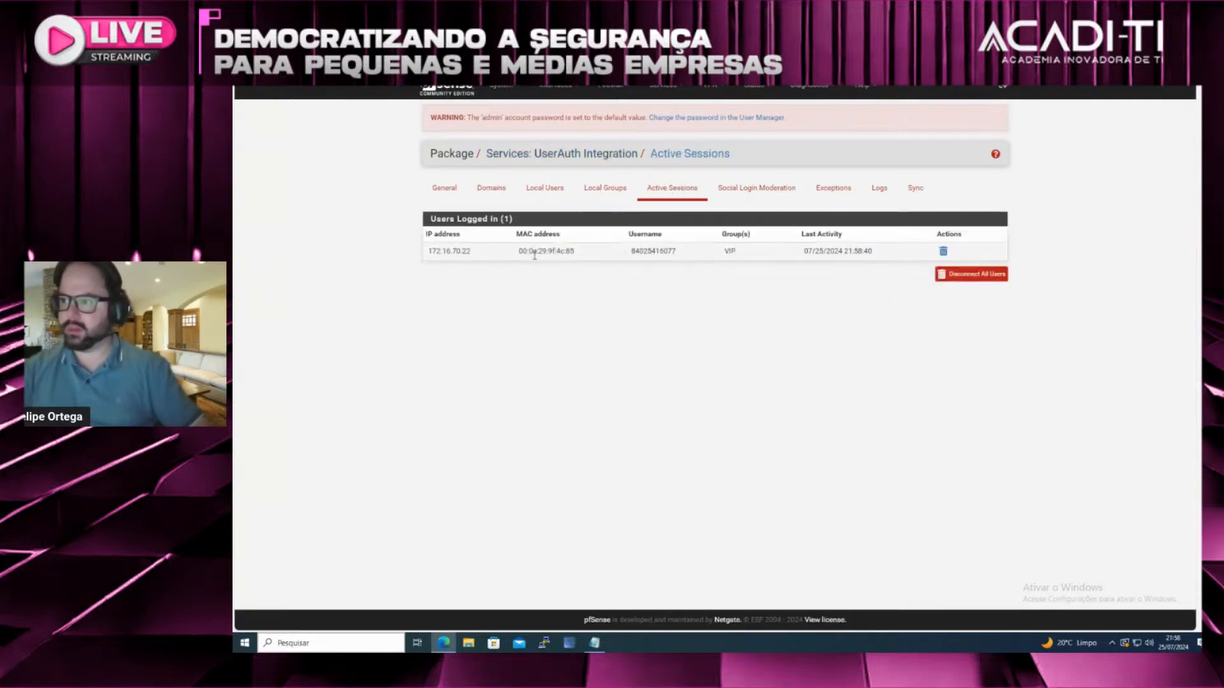
double_click(534, 252)
triple_click(534, 252)
key(ctrl+c)
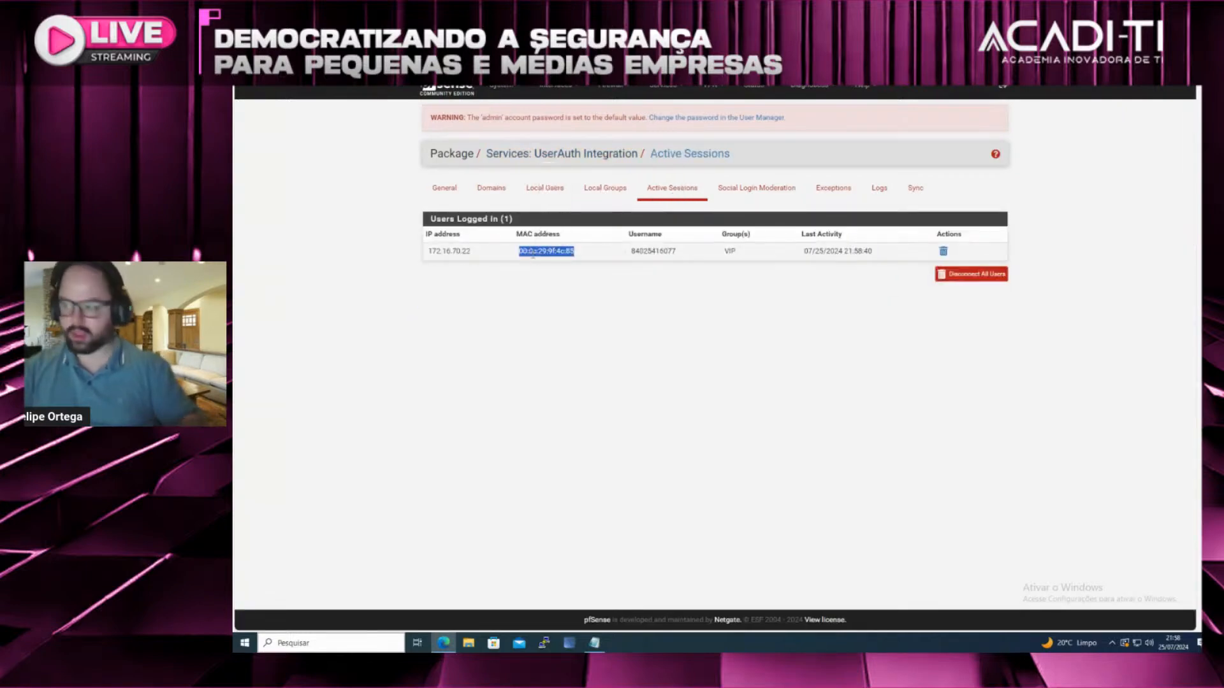
click(943, 251)
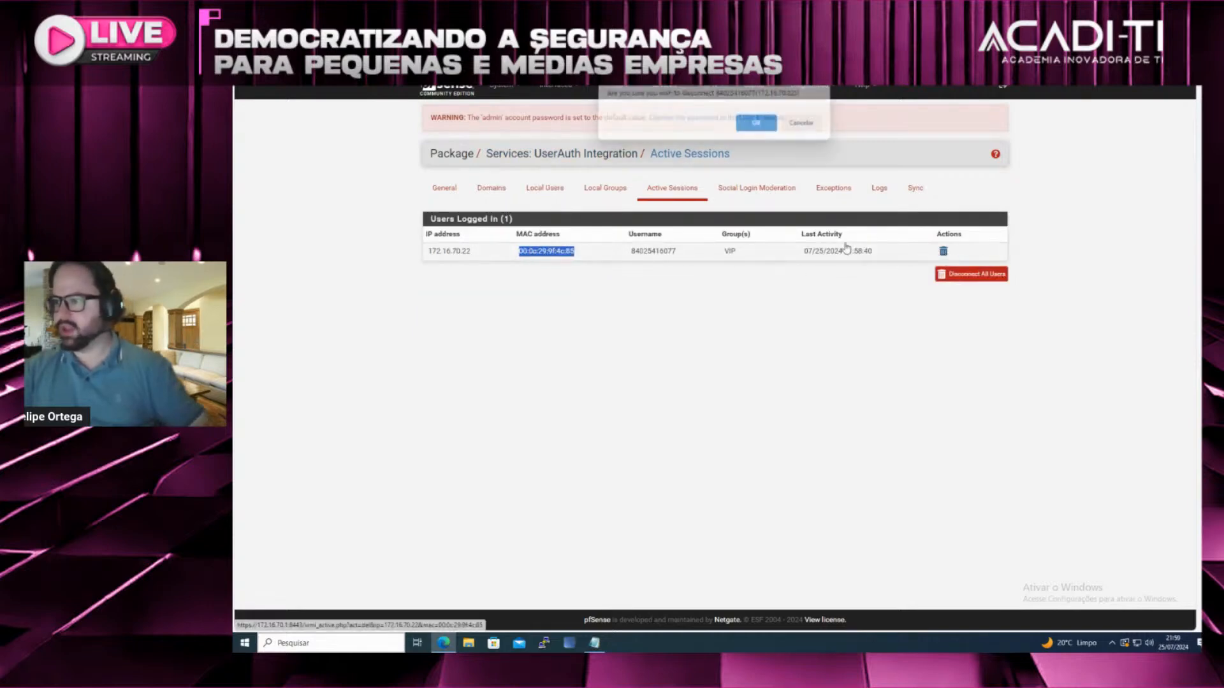
click(756, 128)
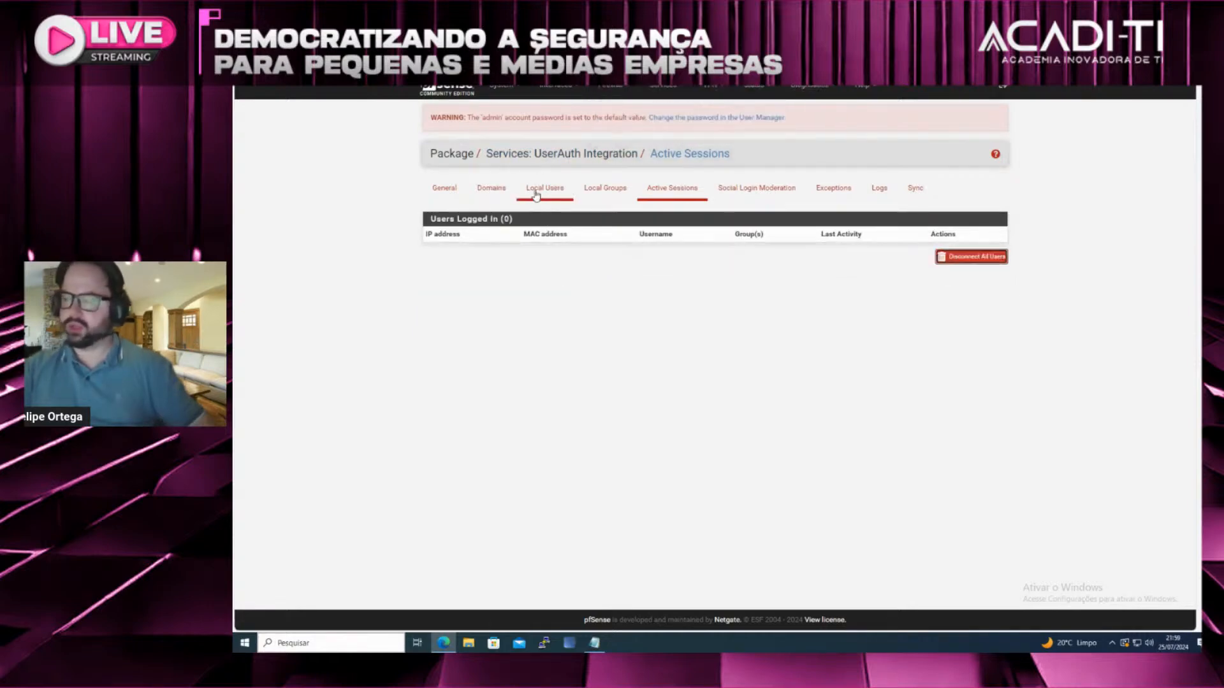
Open the first user in the UserAuth local users list for editing and show the advanced options
click(537, 191)
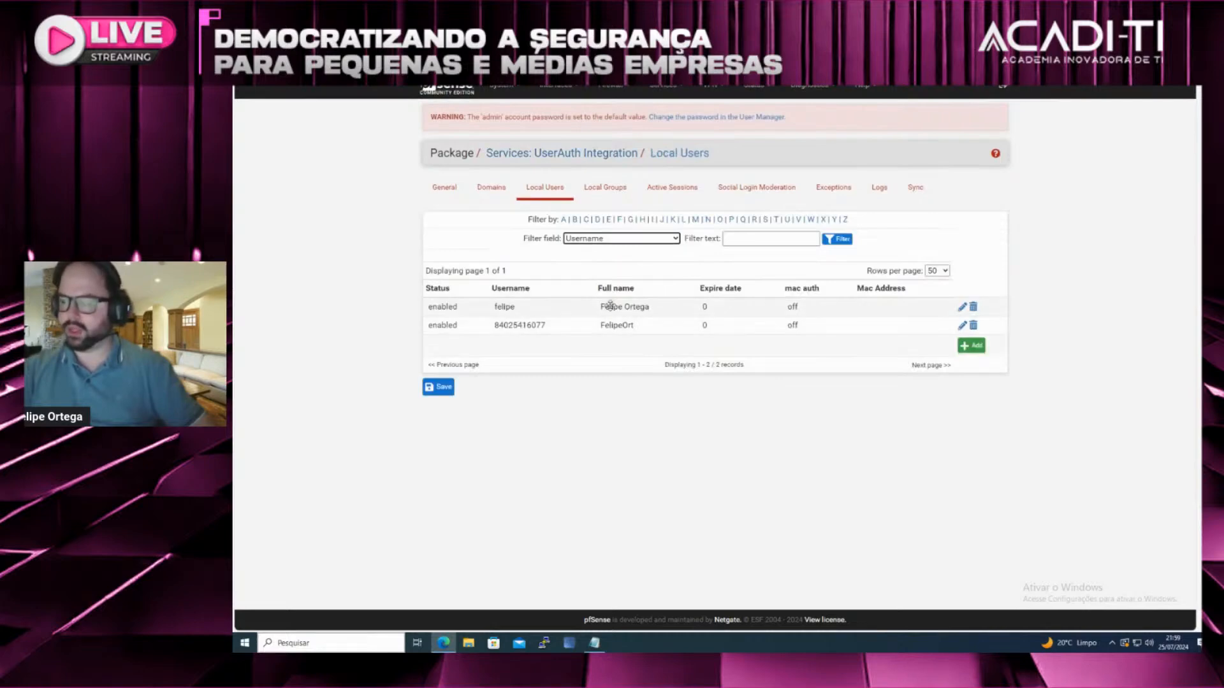
double_click(610, 306)
scroll(606, 580, down, 1)
click(605, 576)
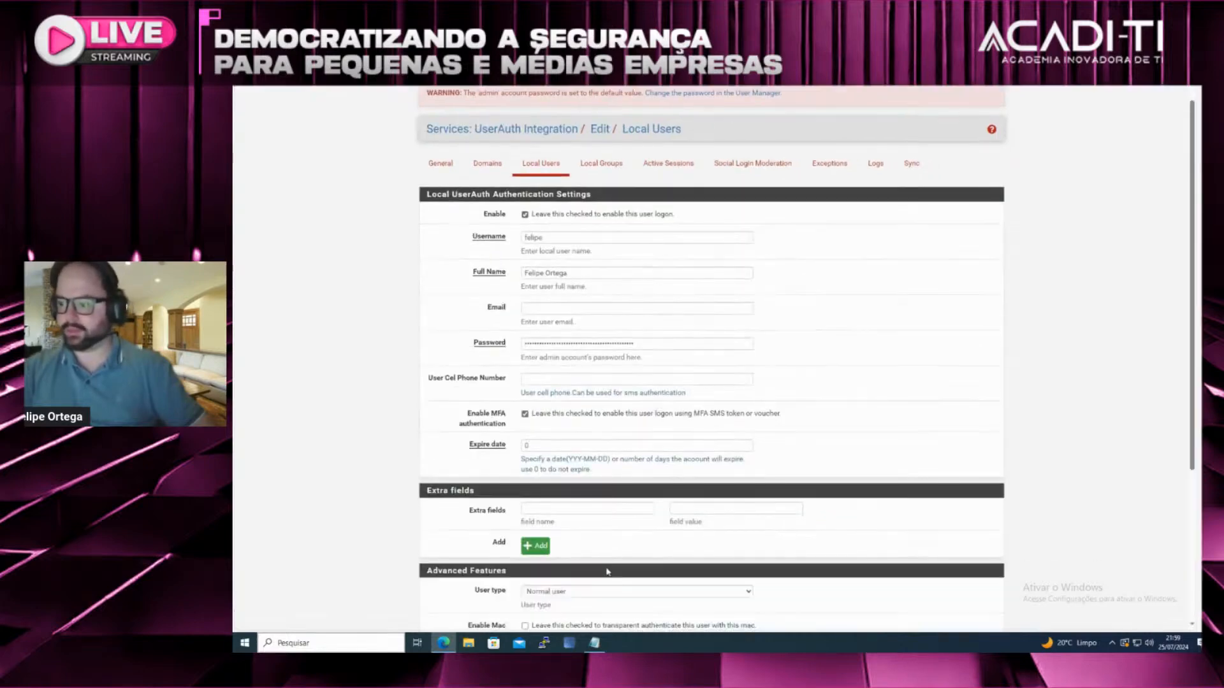
Enable MAC authentication for this user, add the MAC address 00:0c:29:9f:4c:85, and save the user
scroll(578, 497, down, 3)
click(537, 403)
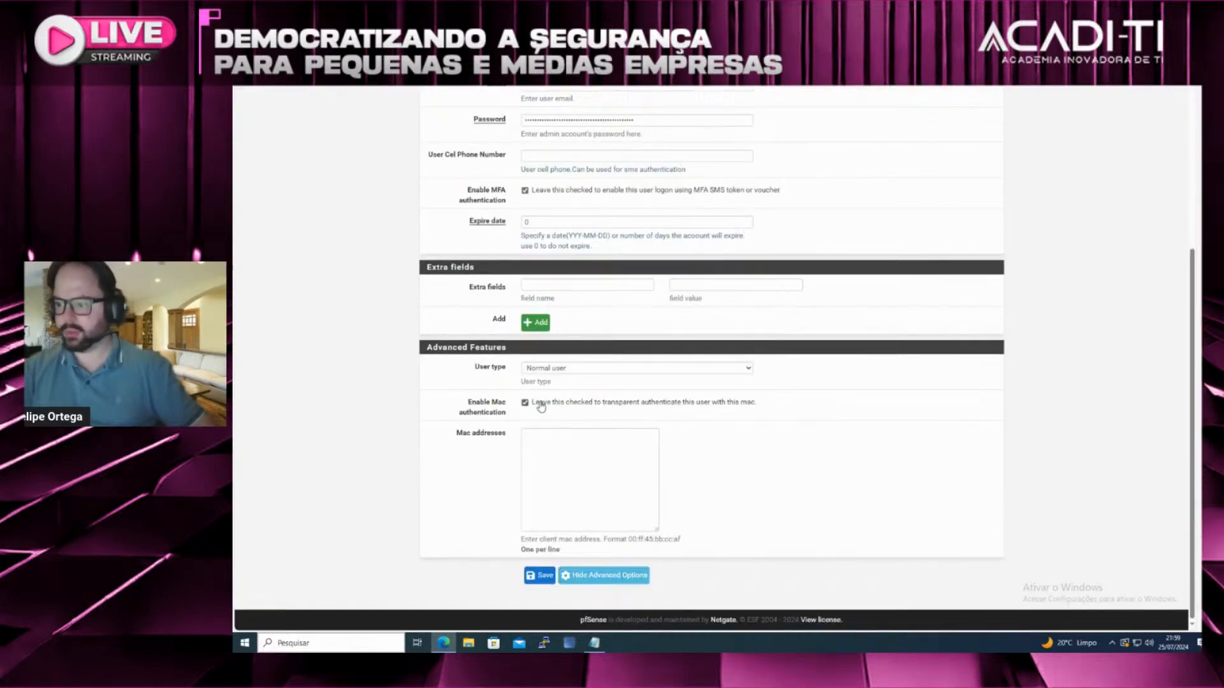
triple_click(485, 410)
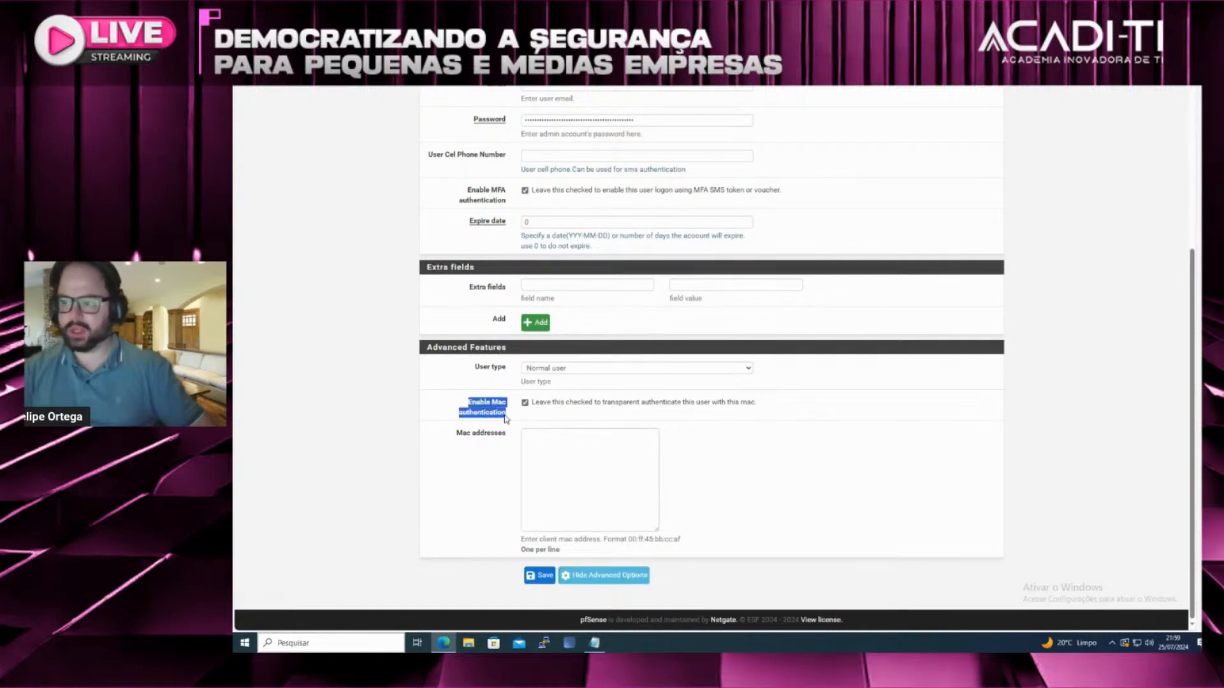
click(528, 438)
key(ctrl+v)
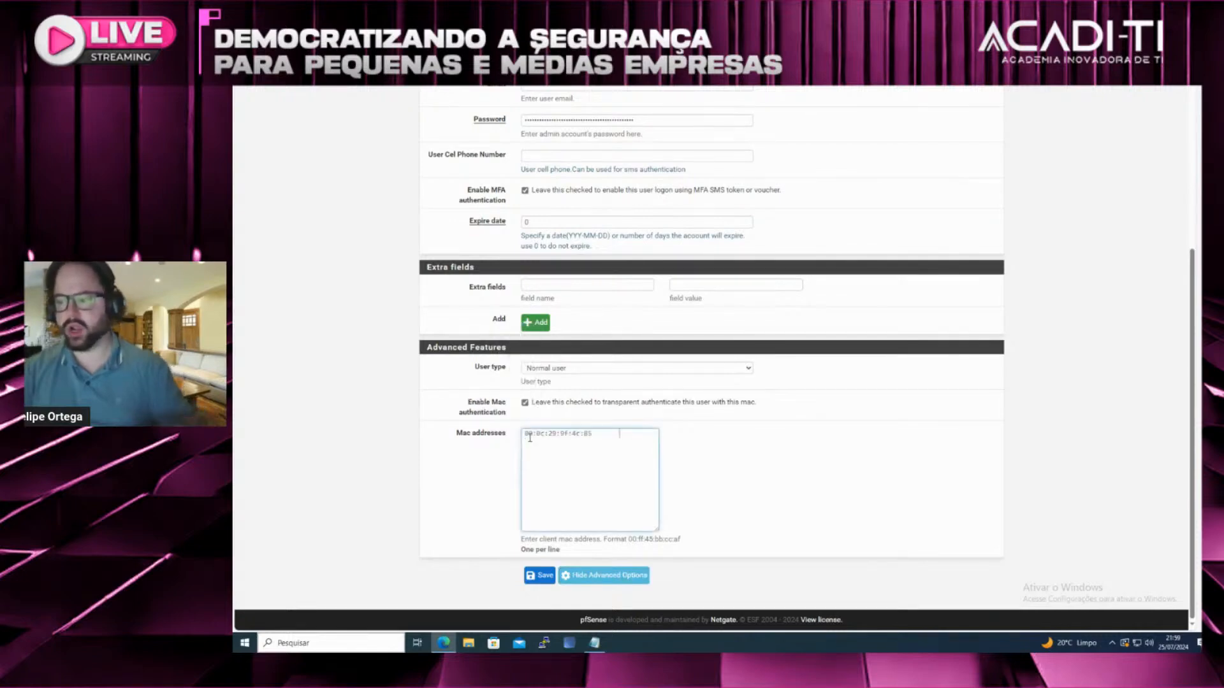
click(537, 576)
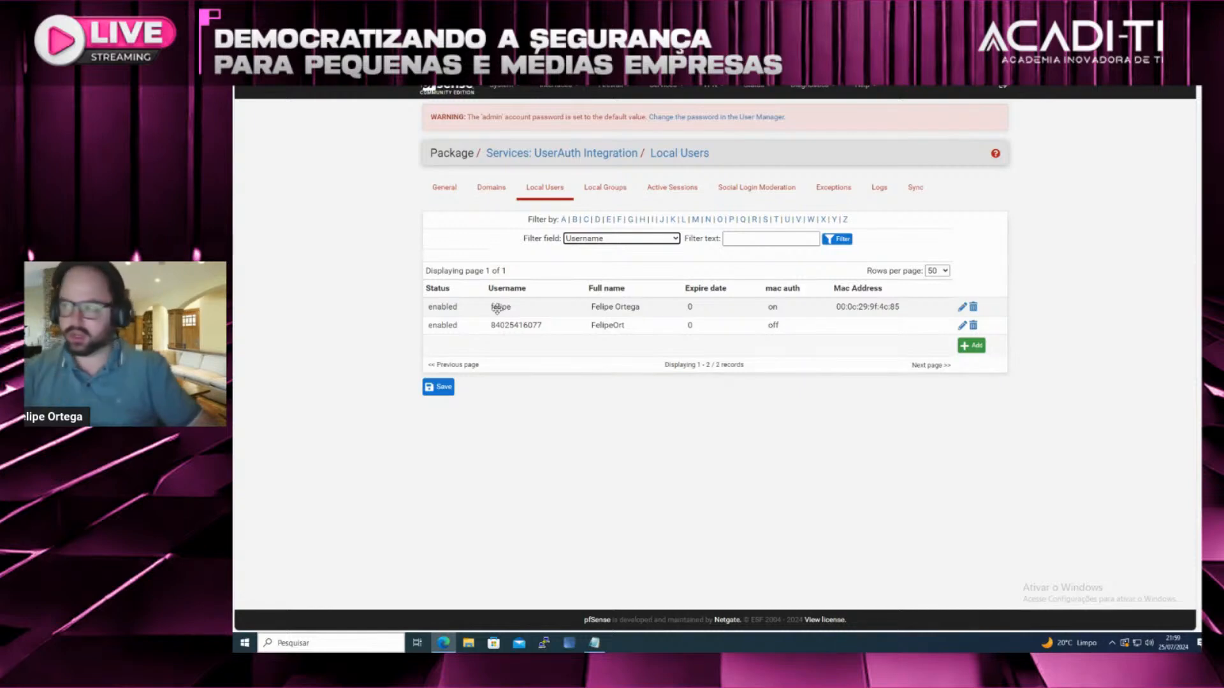
Check the active UserAuth sessions, and highlight the MAC authentication entry for 172.16.70.22 in the UserAuth logs
click(674, 187)
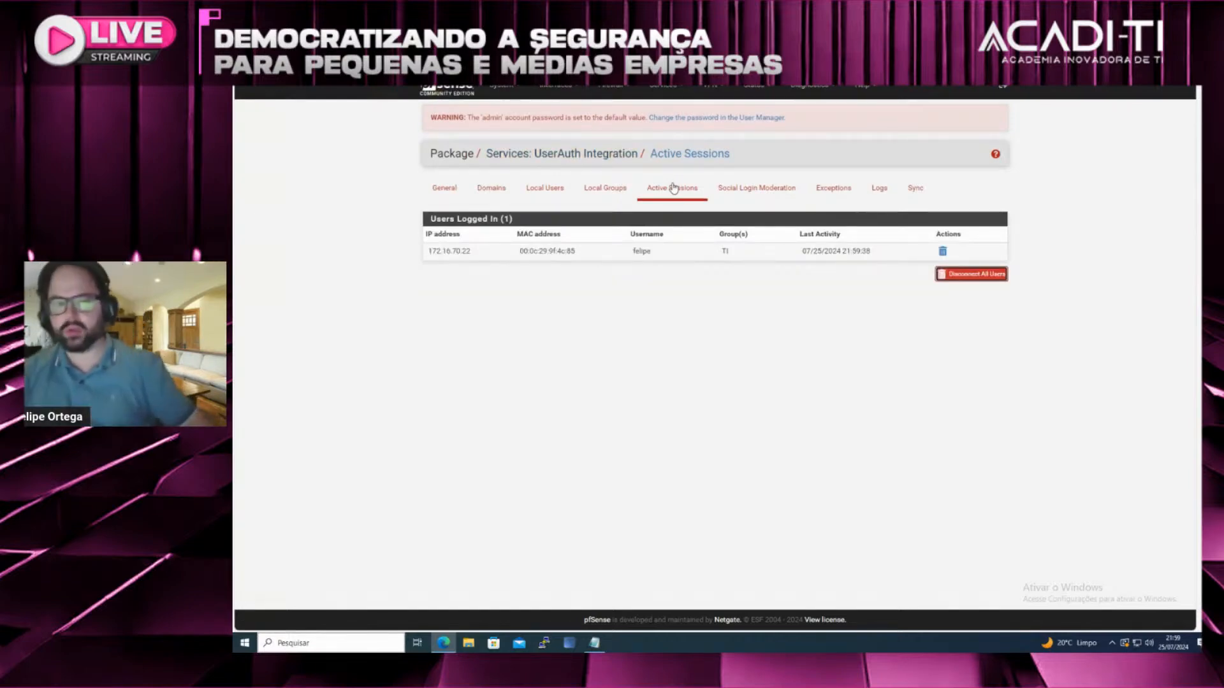
click(880, 191)
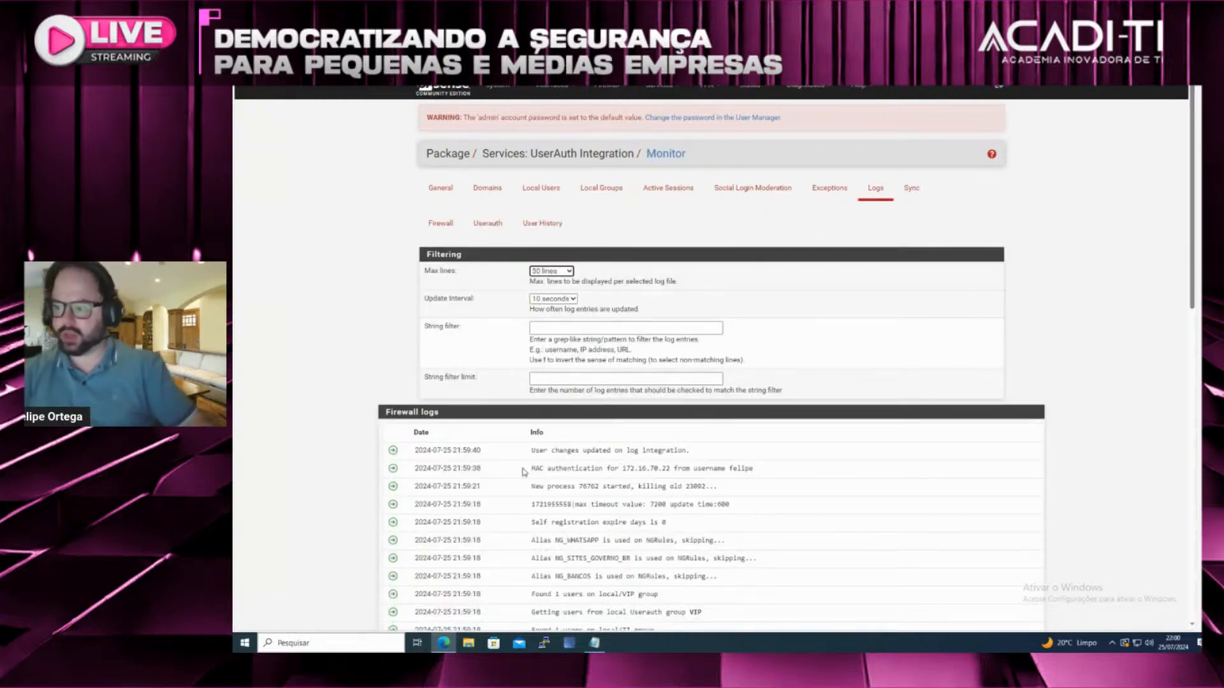
drag(532, 469, 763, 467)
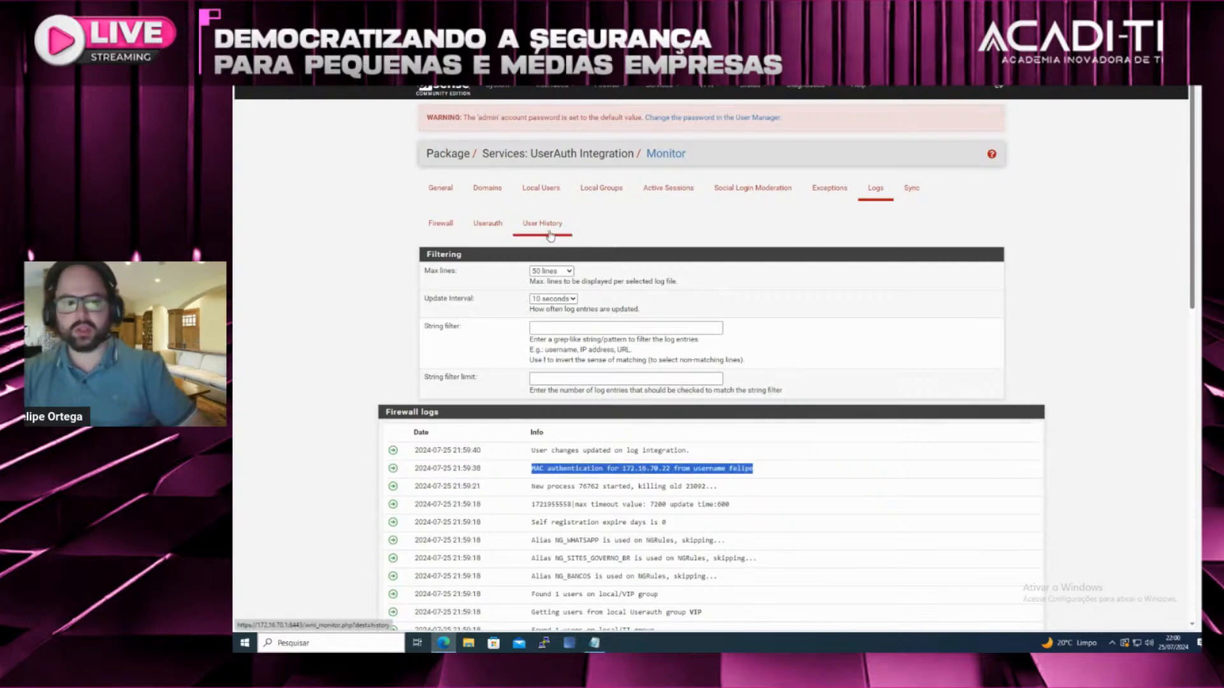
Review the user login history, comparing the Local UserAuth and MAC login sources
click(550, 236)
scroll(637, 305, down, 2)
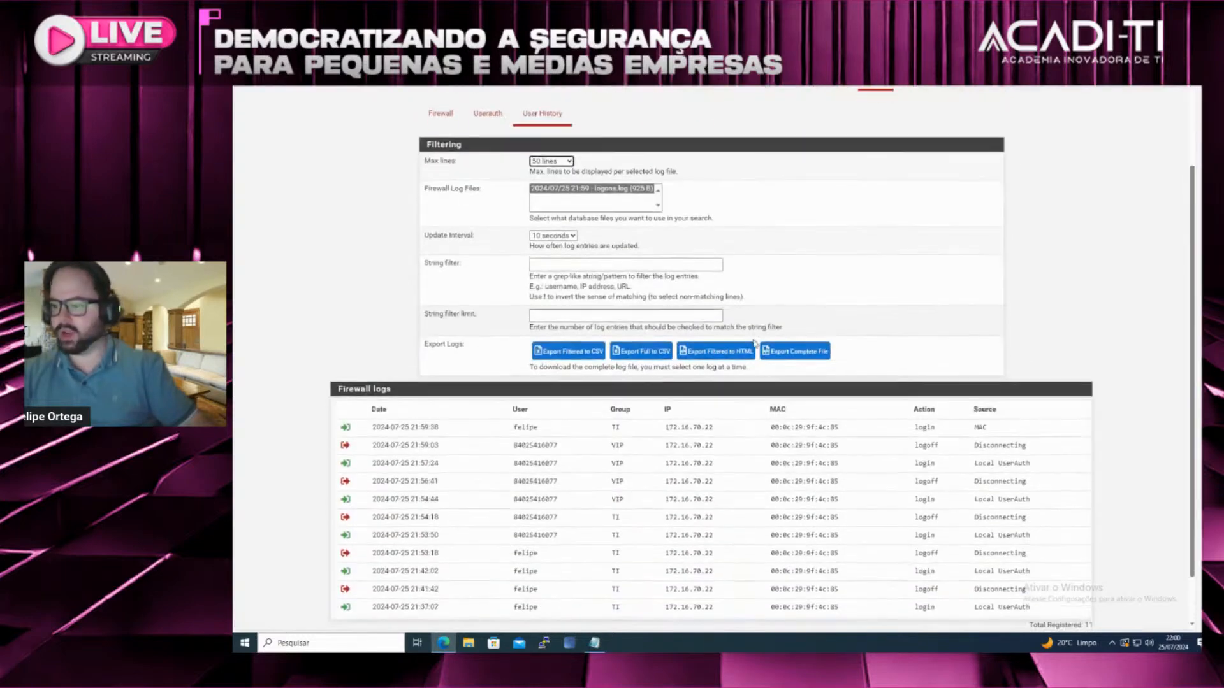
scroll(754, 343, down, 1)
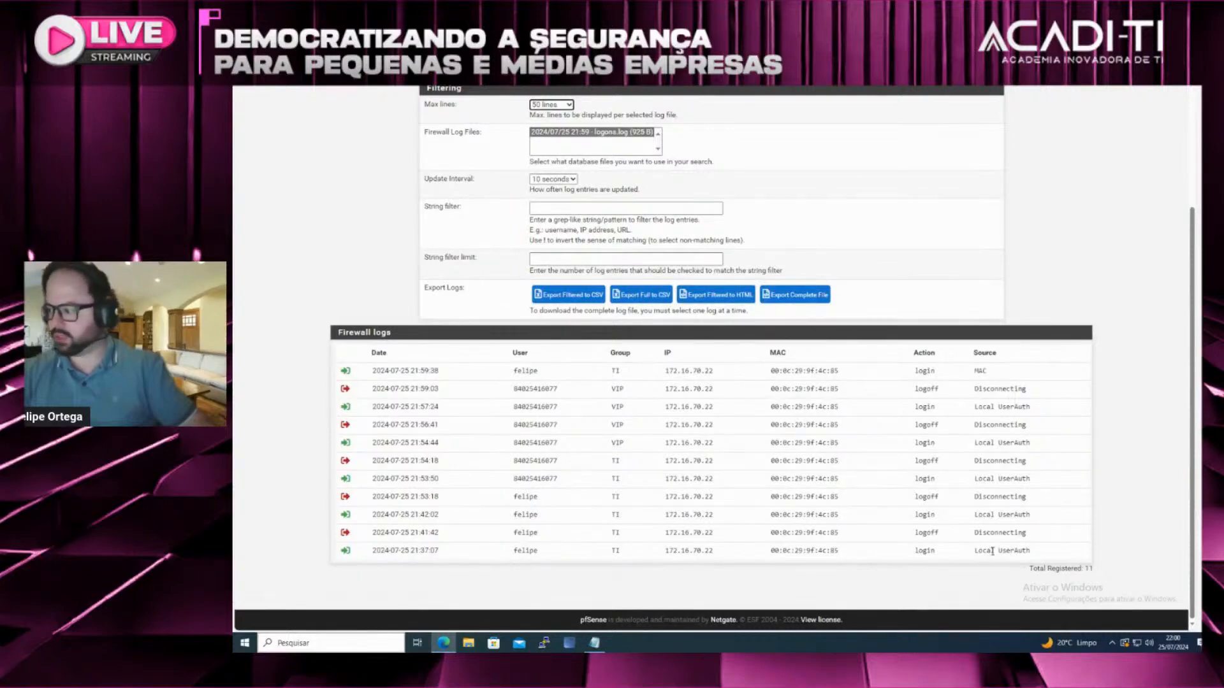
drag(989, 551, 1019, 552)
click(991, 497)
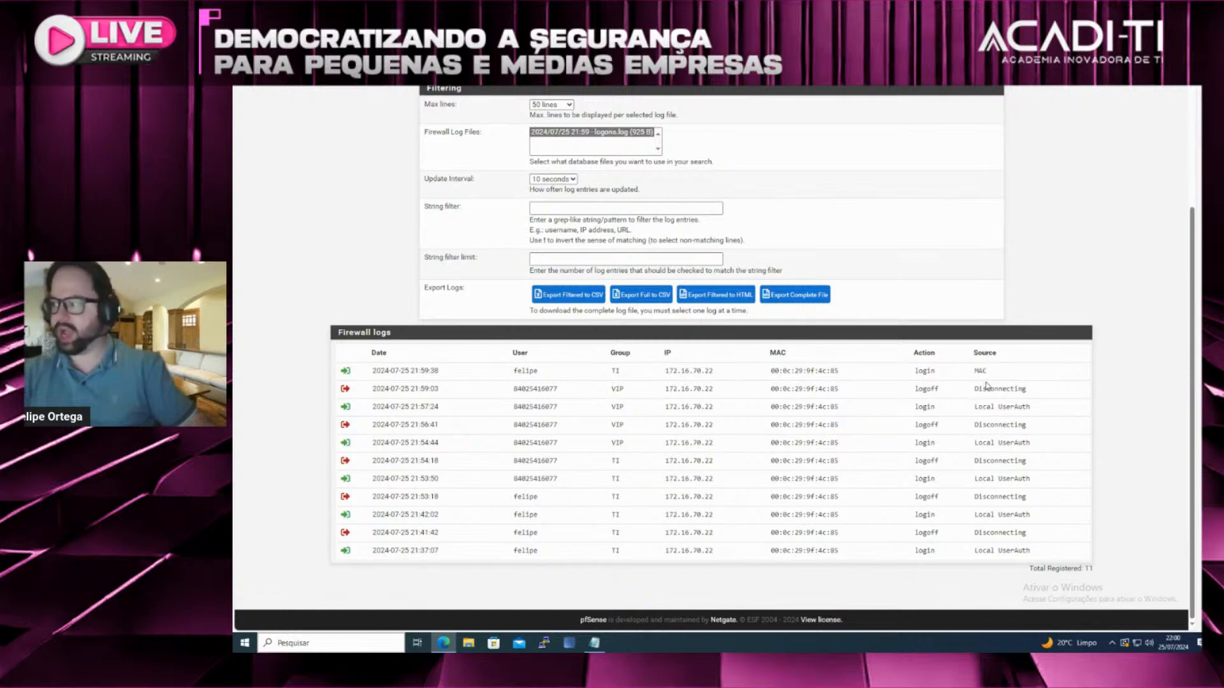
drag(993, 377, 973, 371)
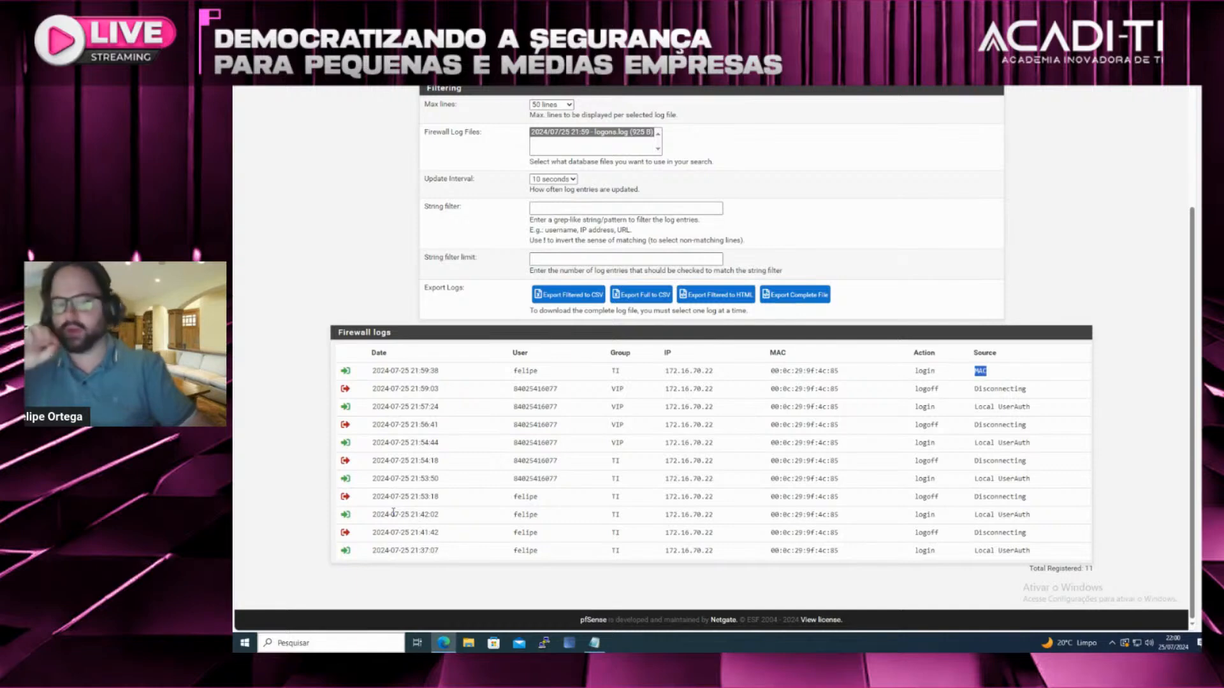
click(393, 512)
Open the UserAuth firewall log and examine the source user, destination and rule description of the recent entries
scroll(239, 541, up, 1)
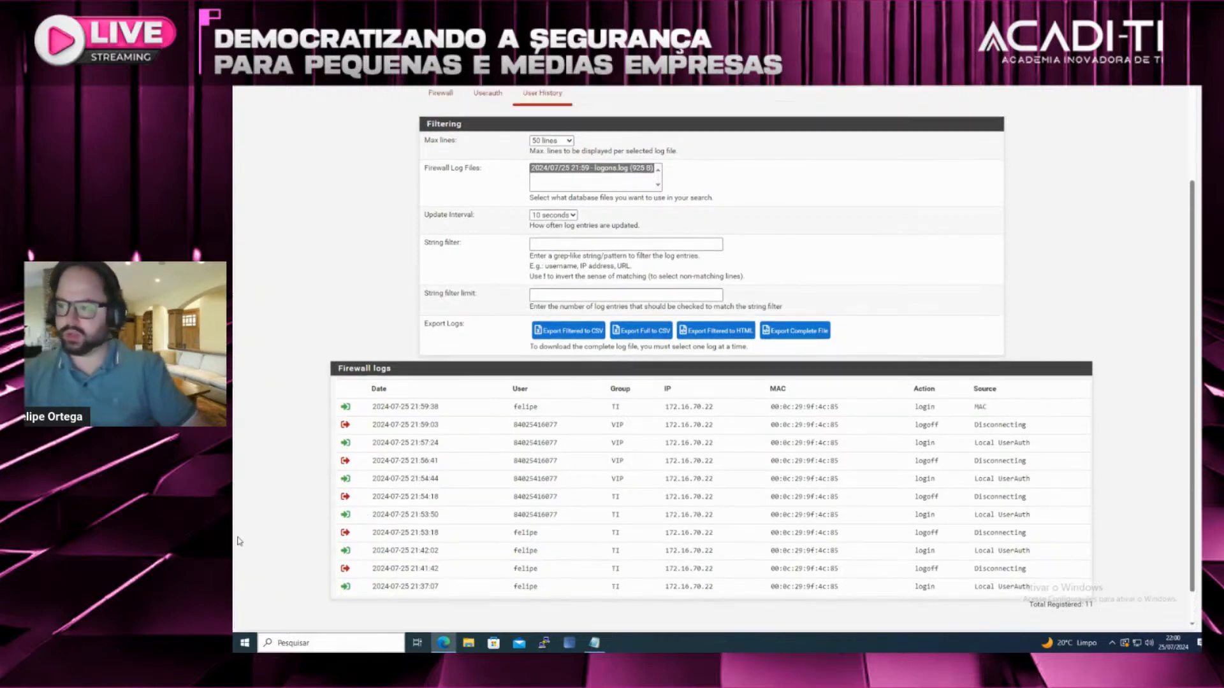
scroll(239, 541, up, 2)
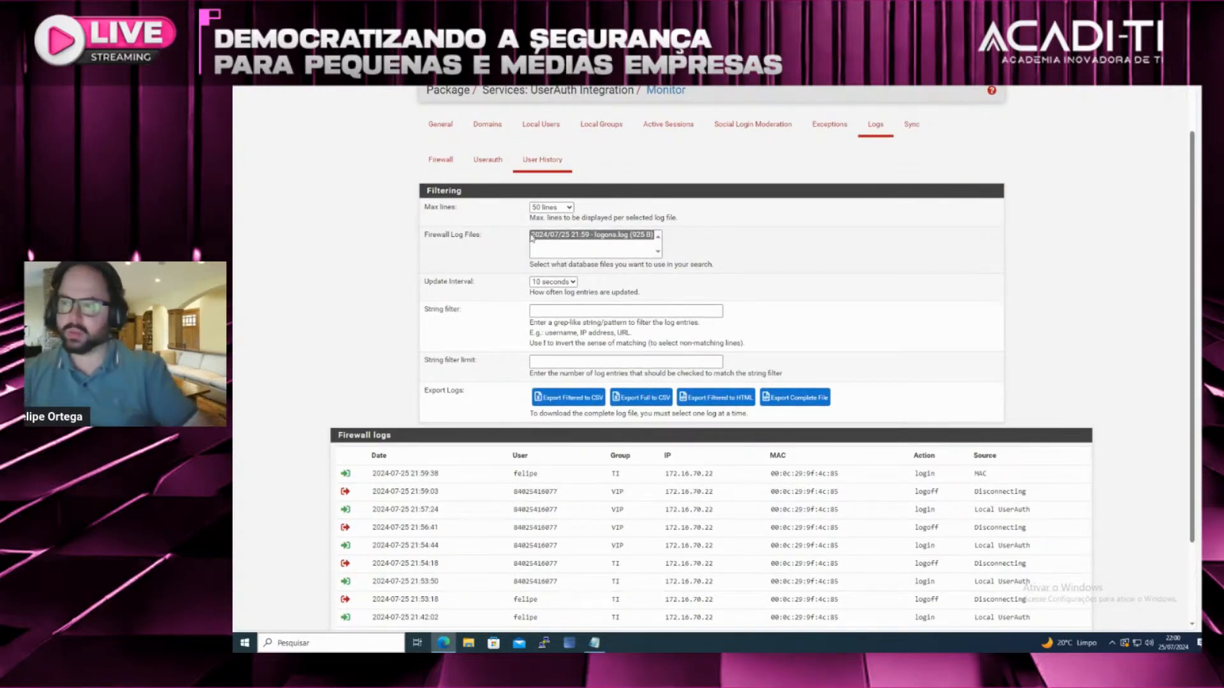
click(455, 163)
scroll(443, 182, down, 4)
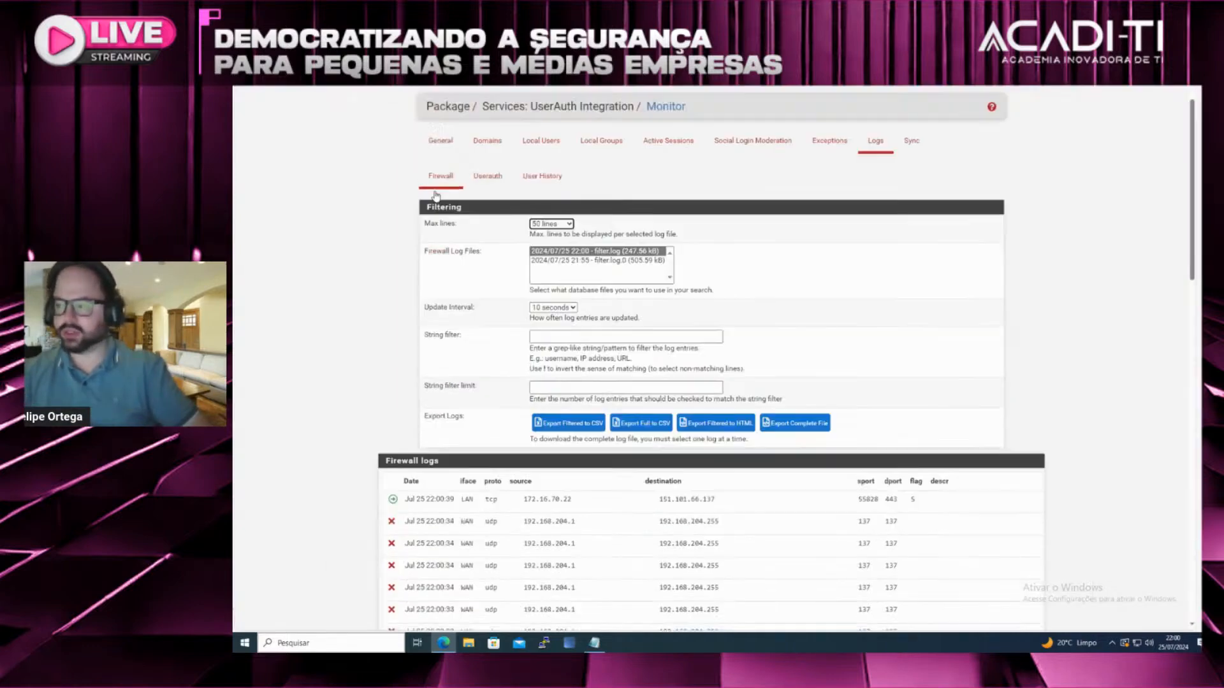
scroll(436, 197, up, 1)
scroll(436, 196, down, 4)
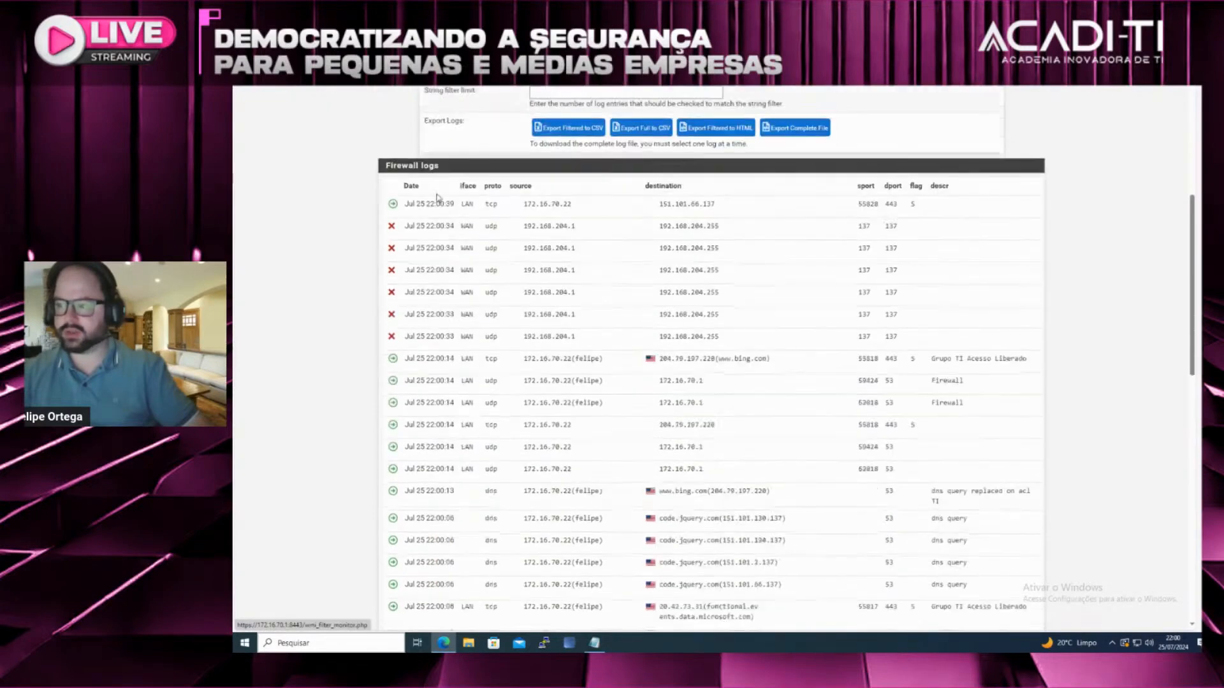
scroll(608, 390, down, 2)
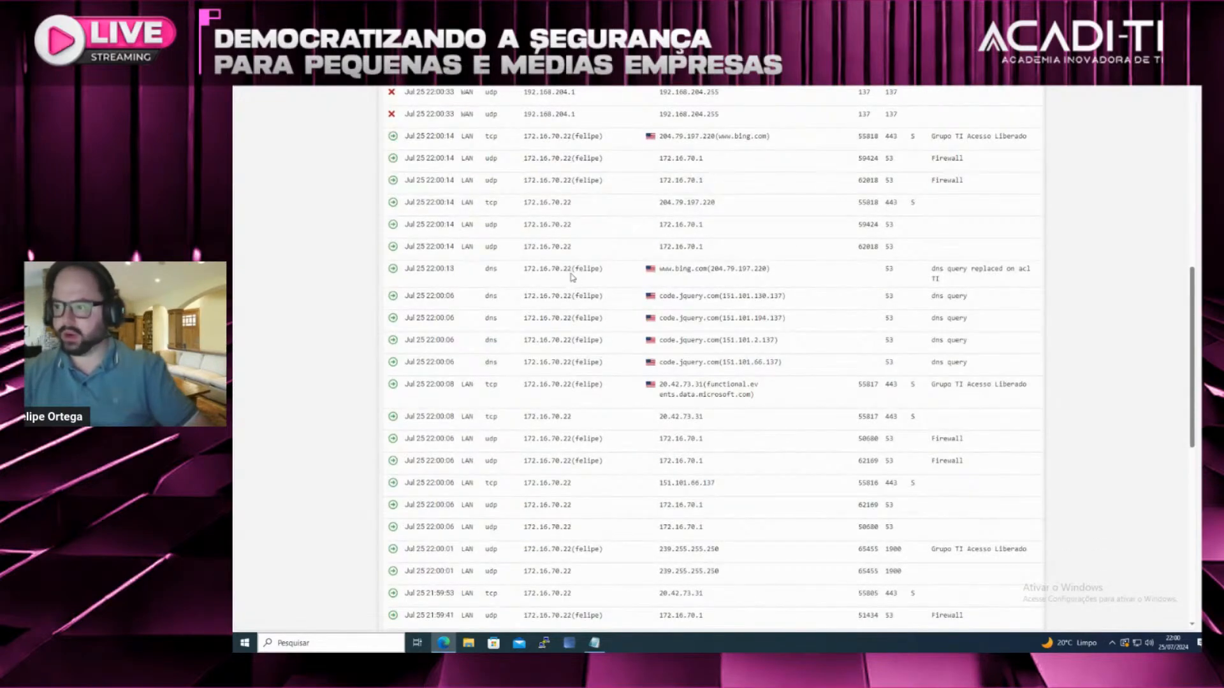
scroll(866, 311, down, 2)
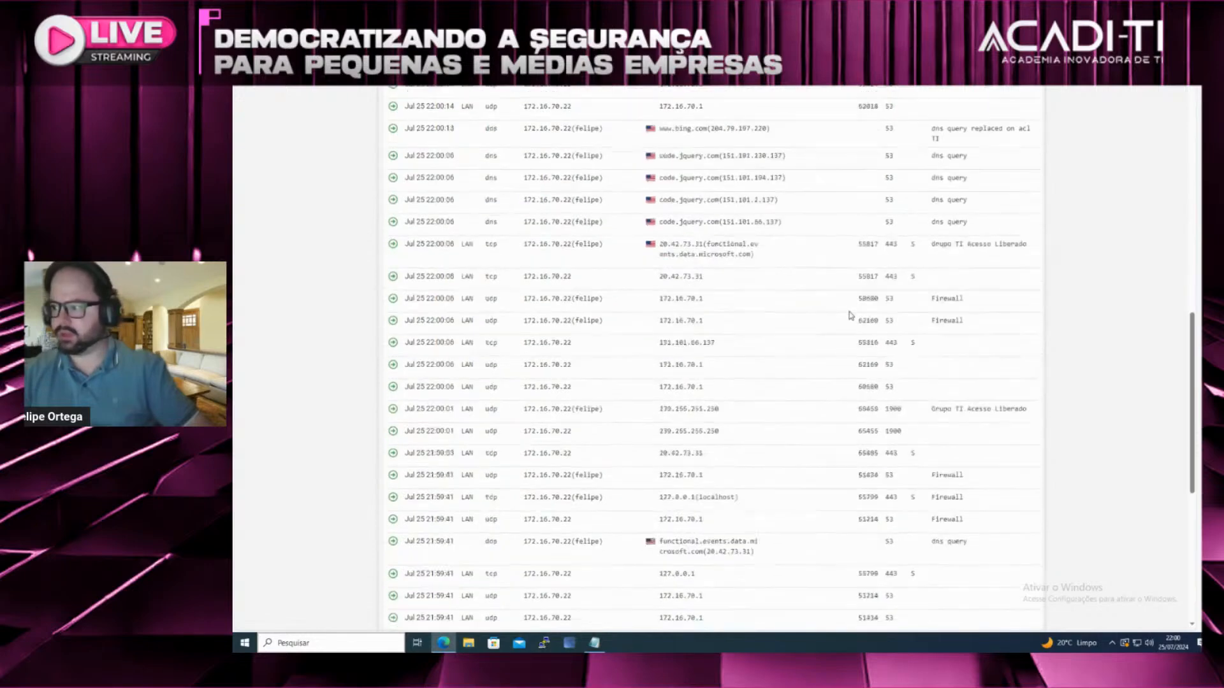
scroll(954, 306, up, 3)
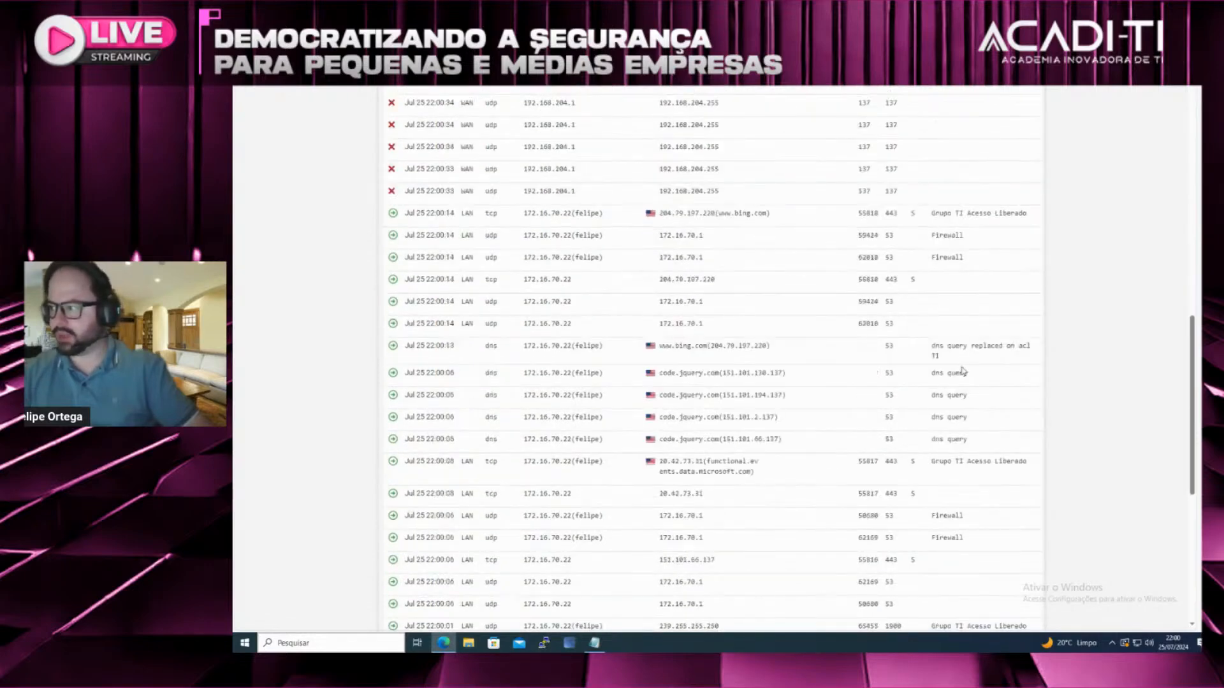
scroll(963, 368, down, 2)
scroll(962, 369, down, 2)
scroll(950, 305, up, 3)
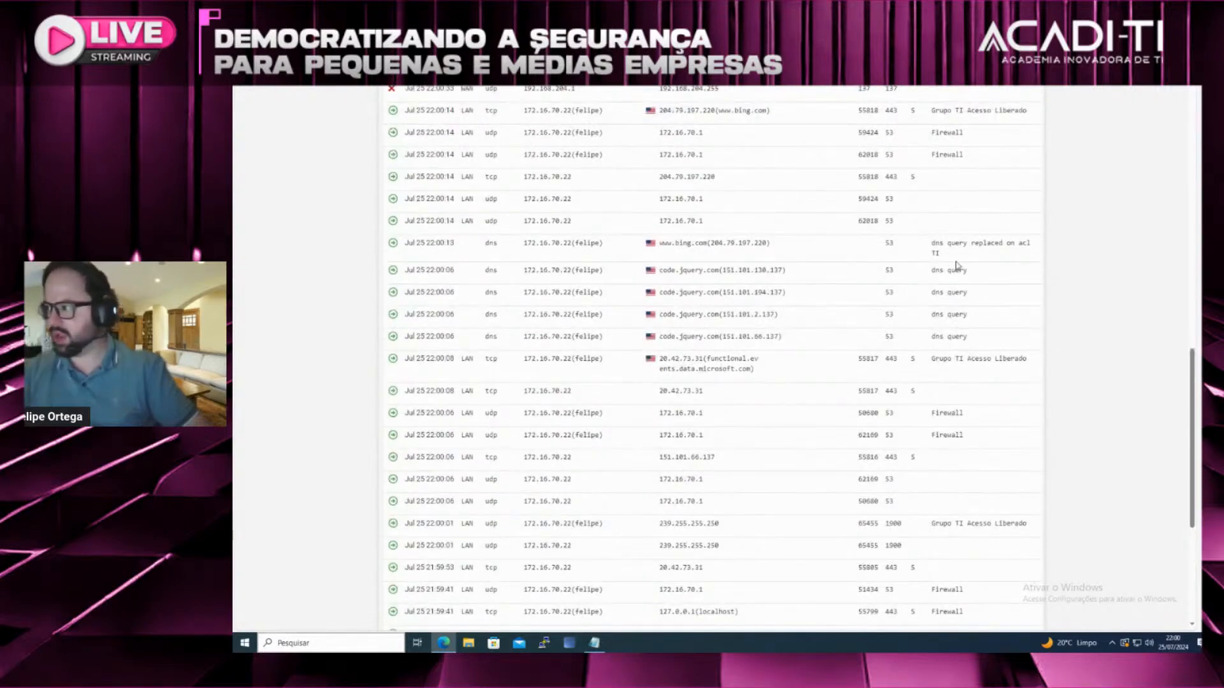
Highlight the "dns query replaced on acl TI" description and the Microsoft entry matched by the Grupo TI Acesso Liberado rule
triple_click(952, 258)
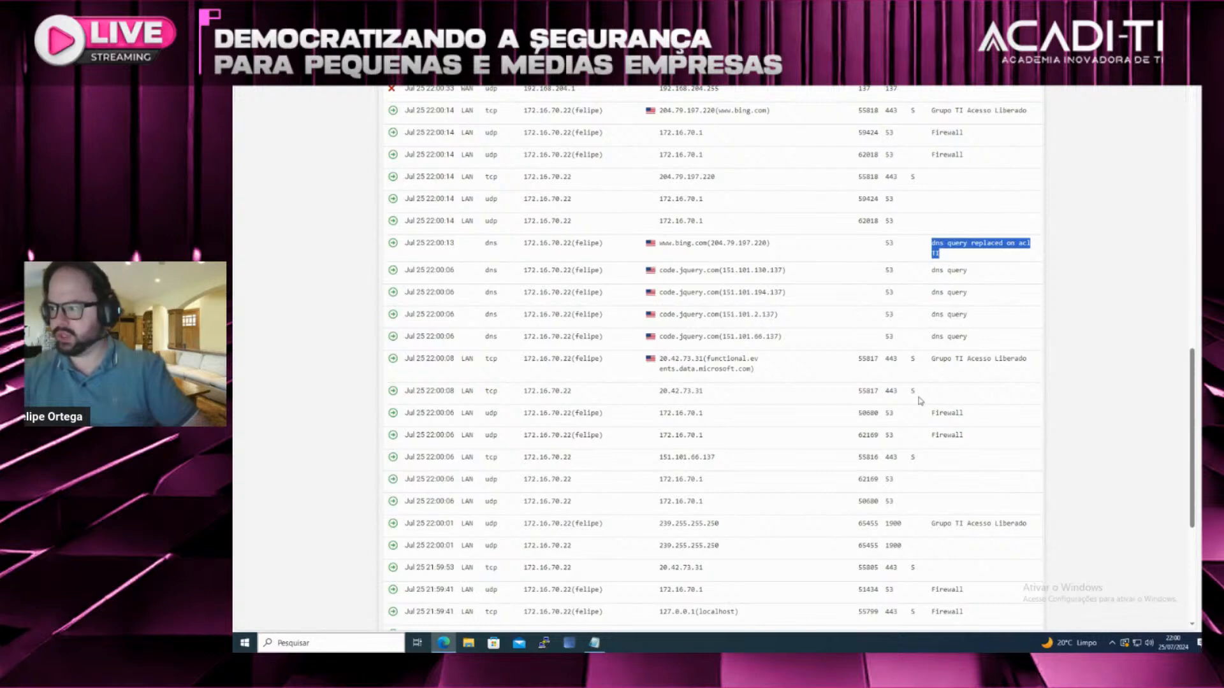
click(825, 369)
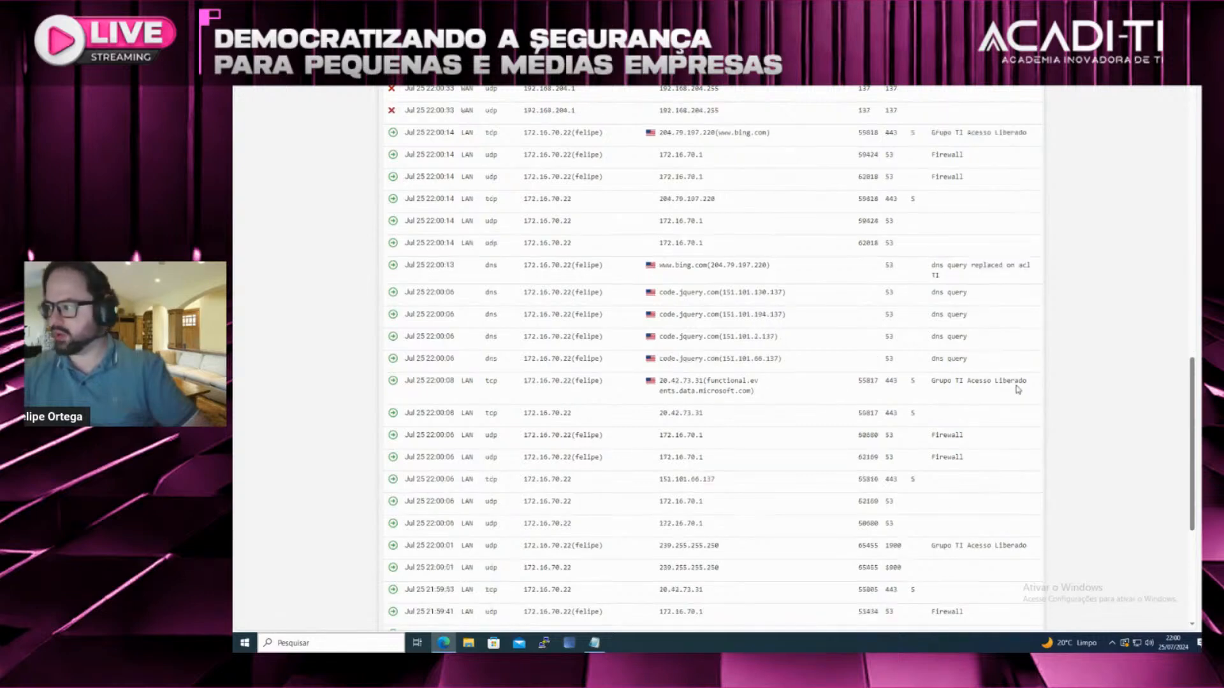
drag(1026, 381, 417, 390)
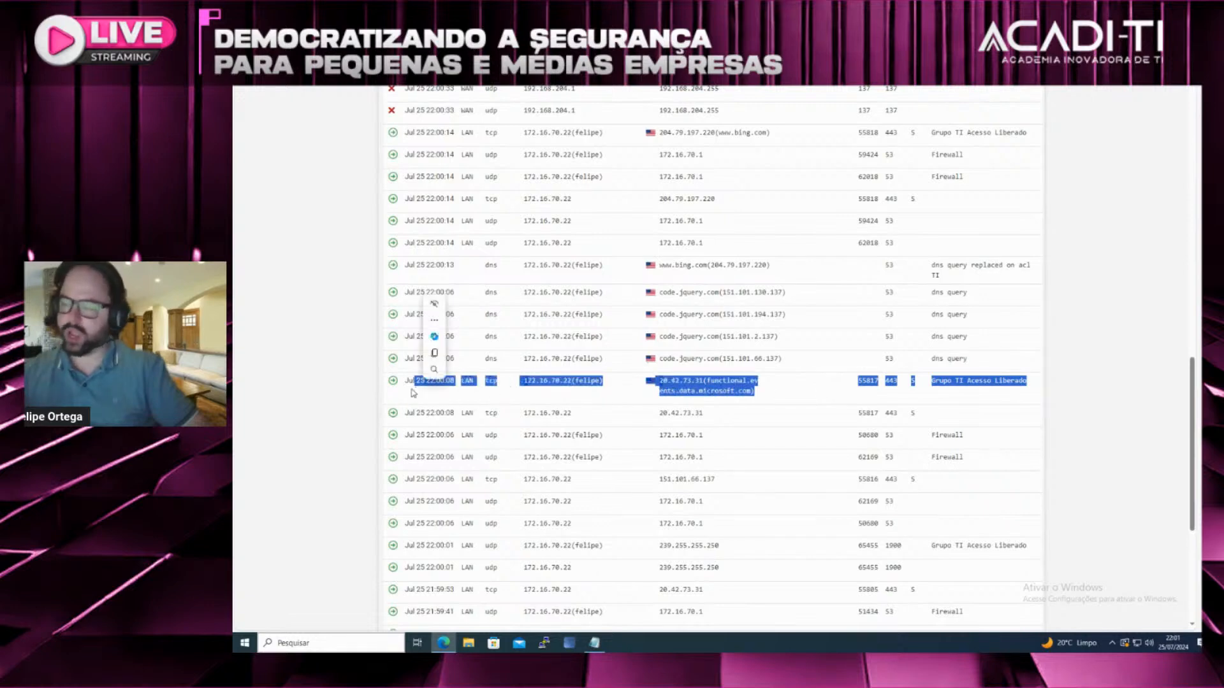
click(760, 398)
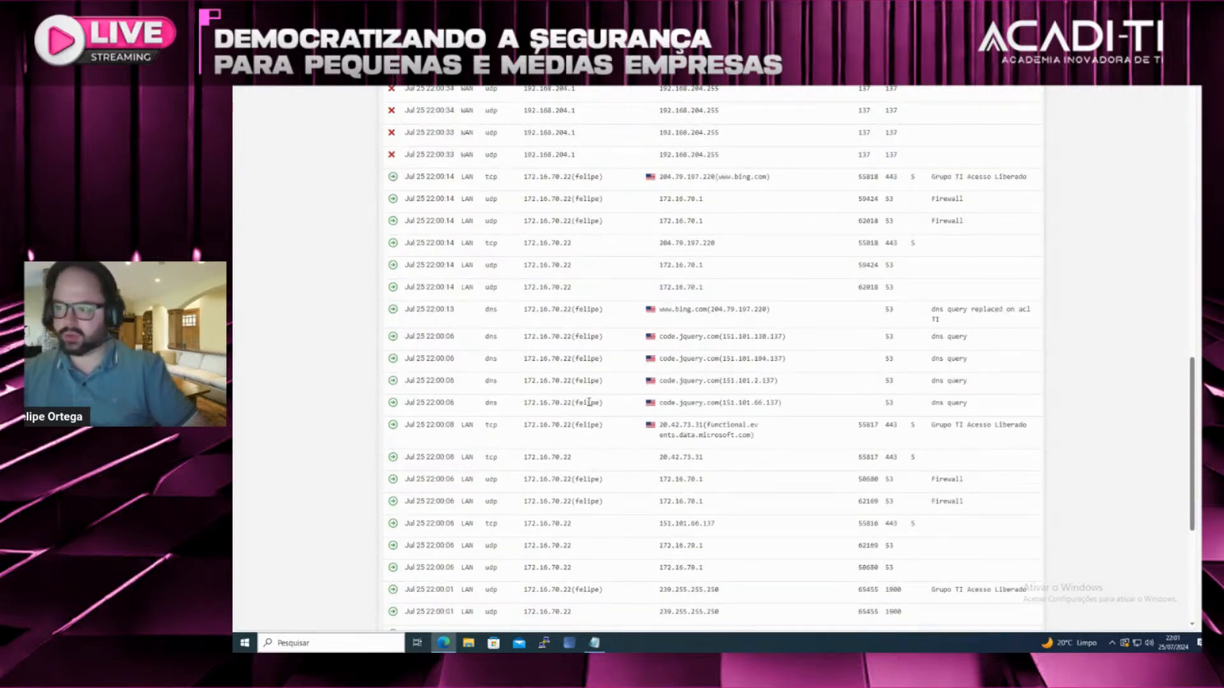
Look up where 172.16.70.22 is used, highlight its TI group, and expand the matched rules for that IP
scroll(589, 402, up, 10)
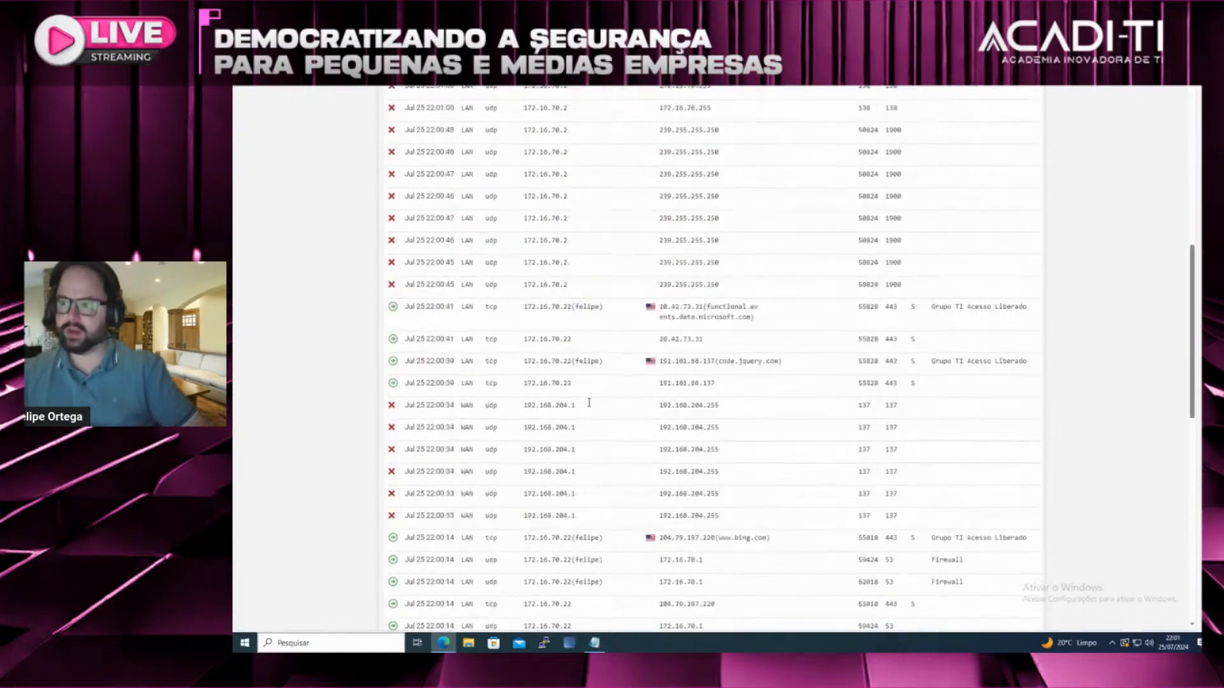
scroll(589, 402, up, 2)
drag(382, 417, 429, 417)
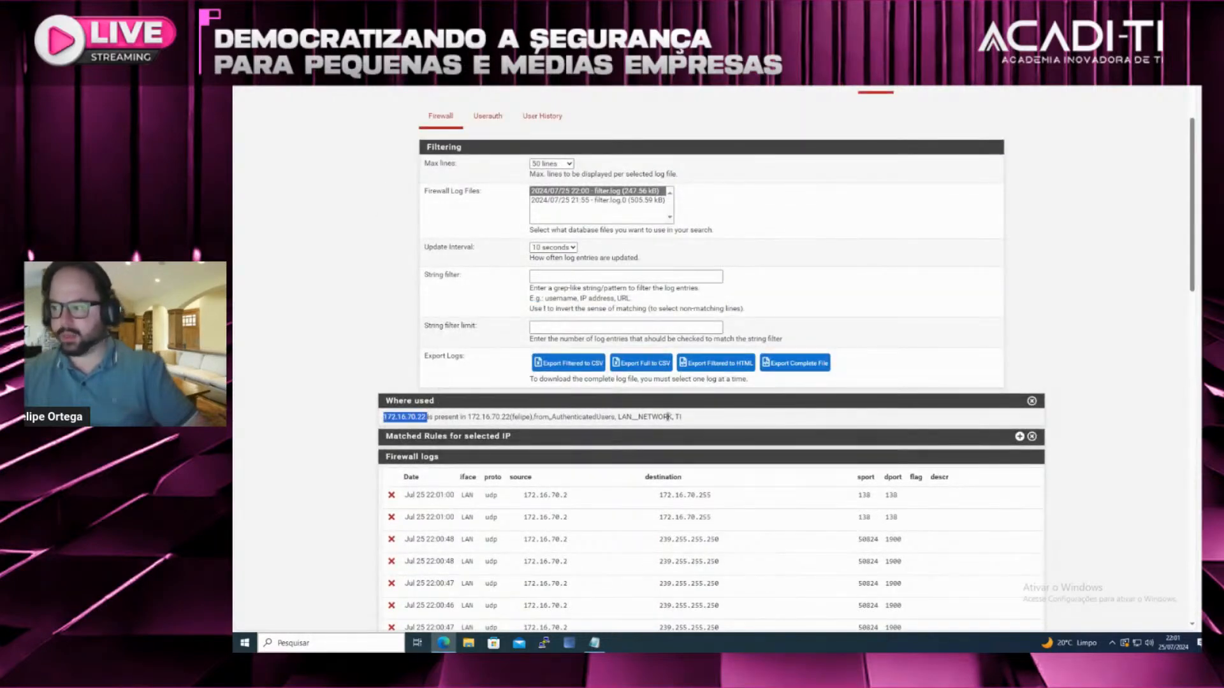
drag(674, 417, 682, 416)
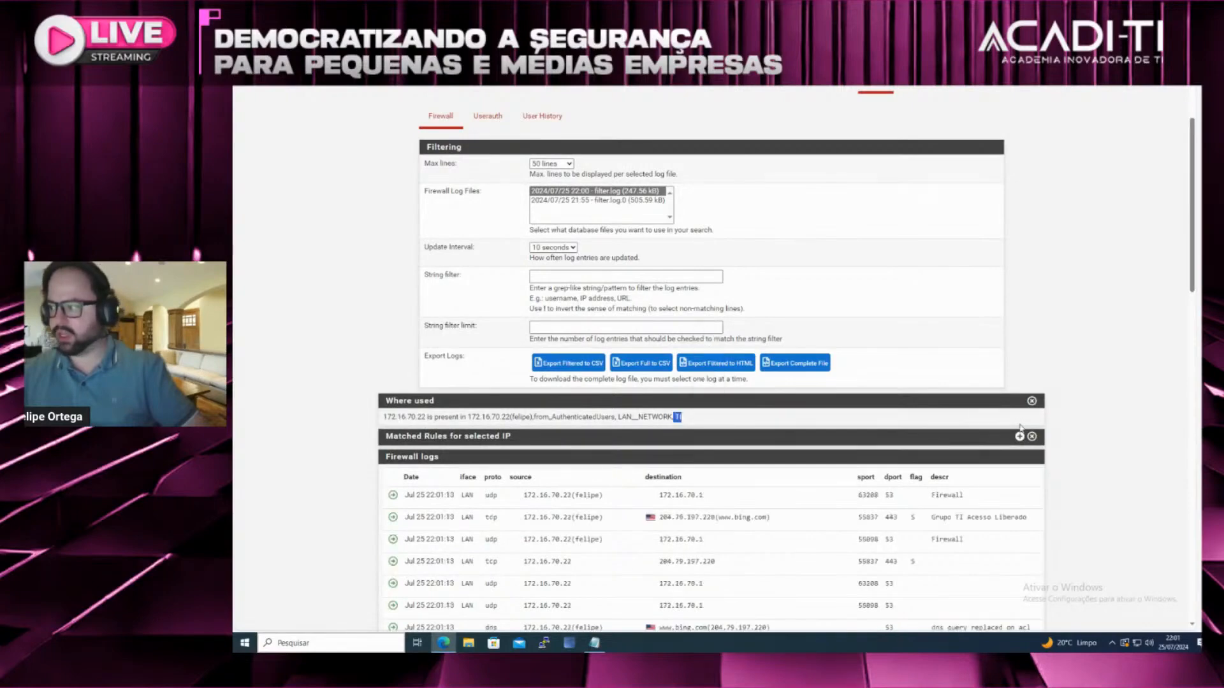
click(1019, 437)
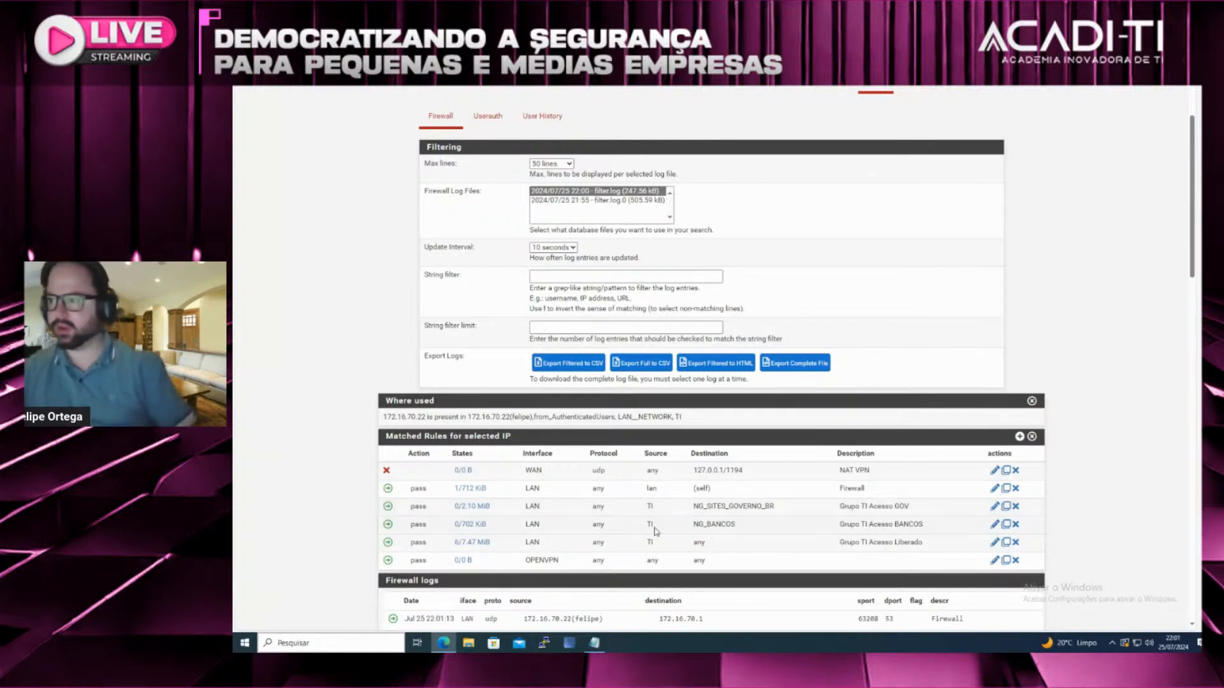
scroll(654, 531, up, 3)
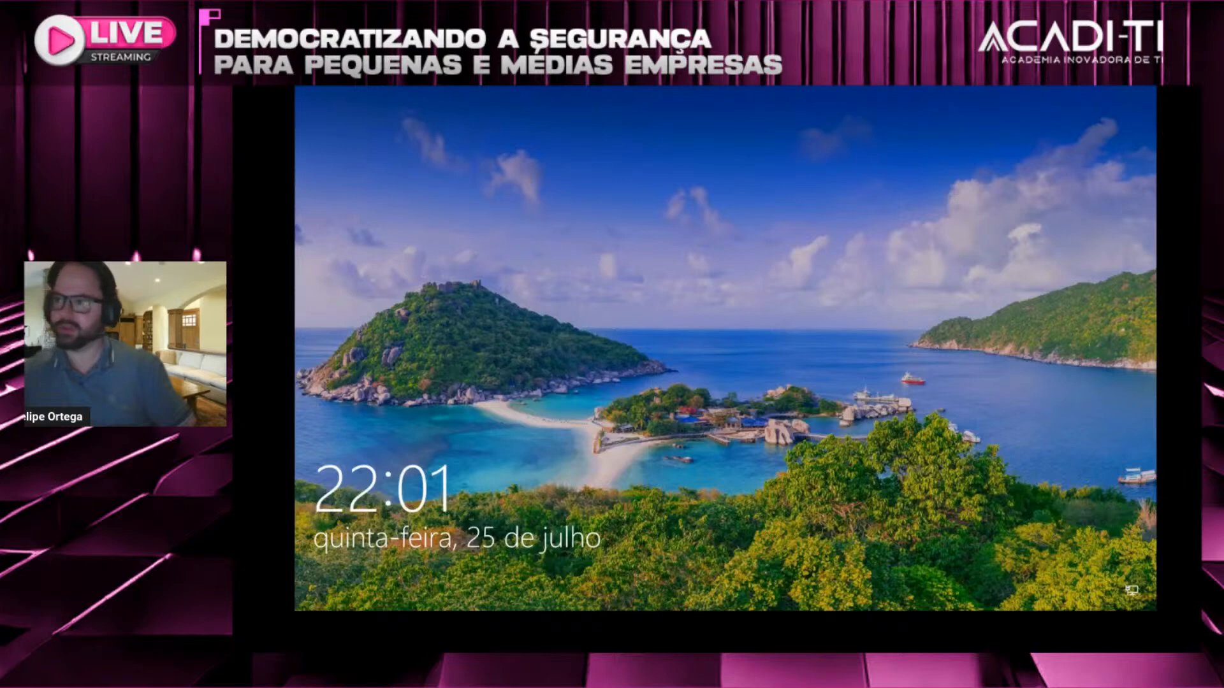
Switch to the locked Windows machine and sign in to the PC1 account with its password
click(622, 336)
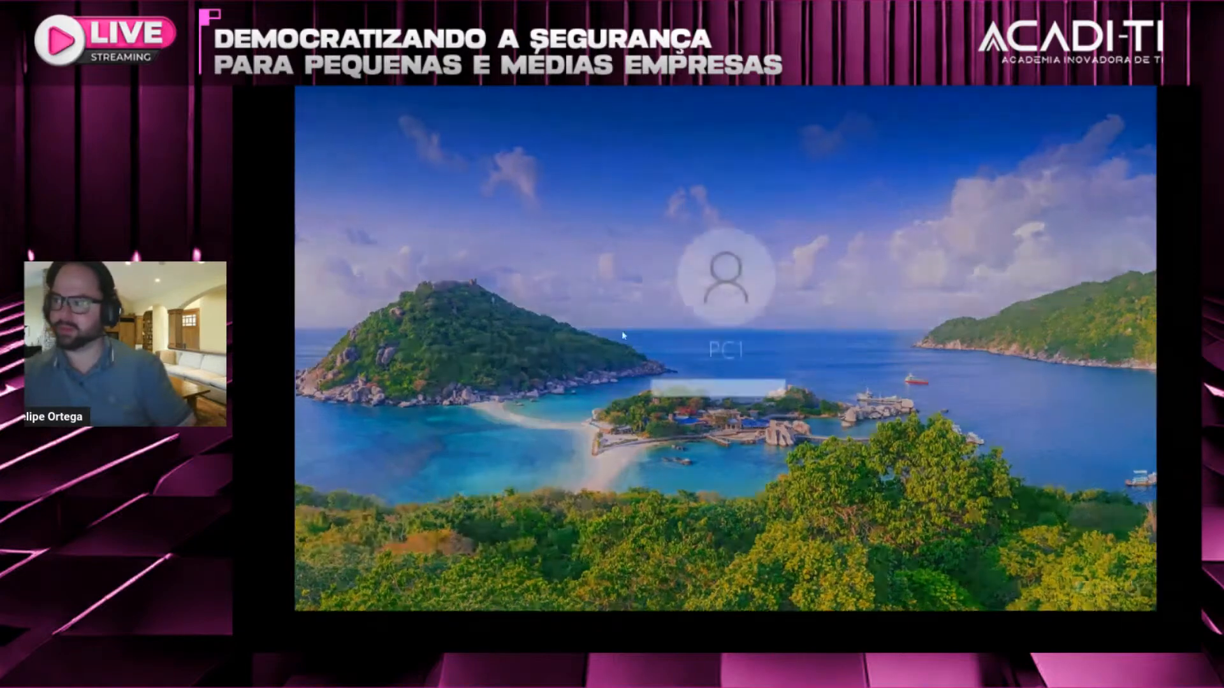
click(665, 389)
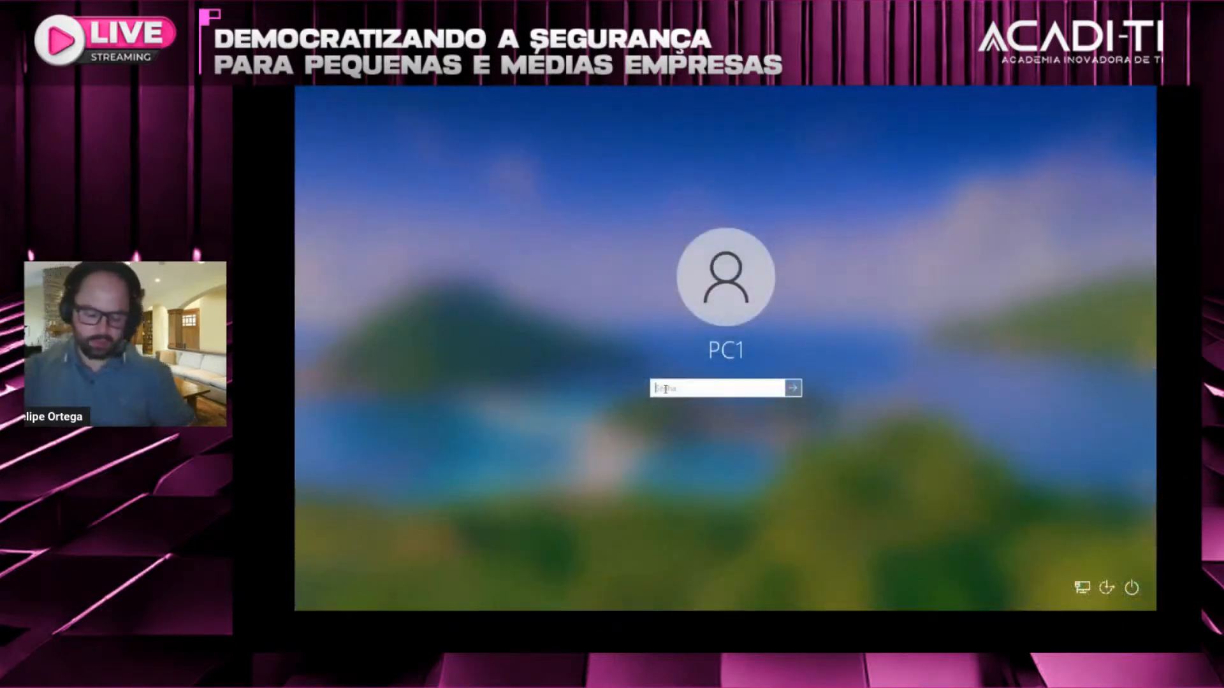
text(********)
key(Return)
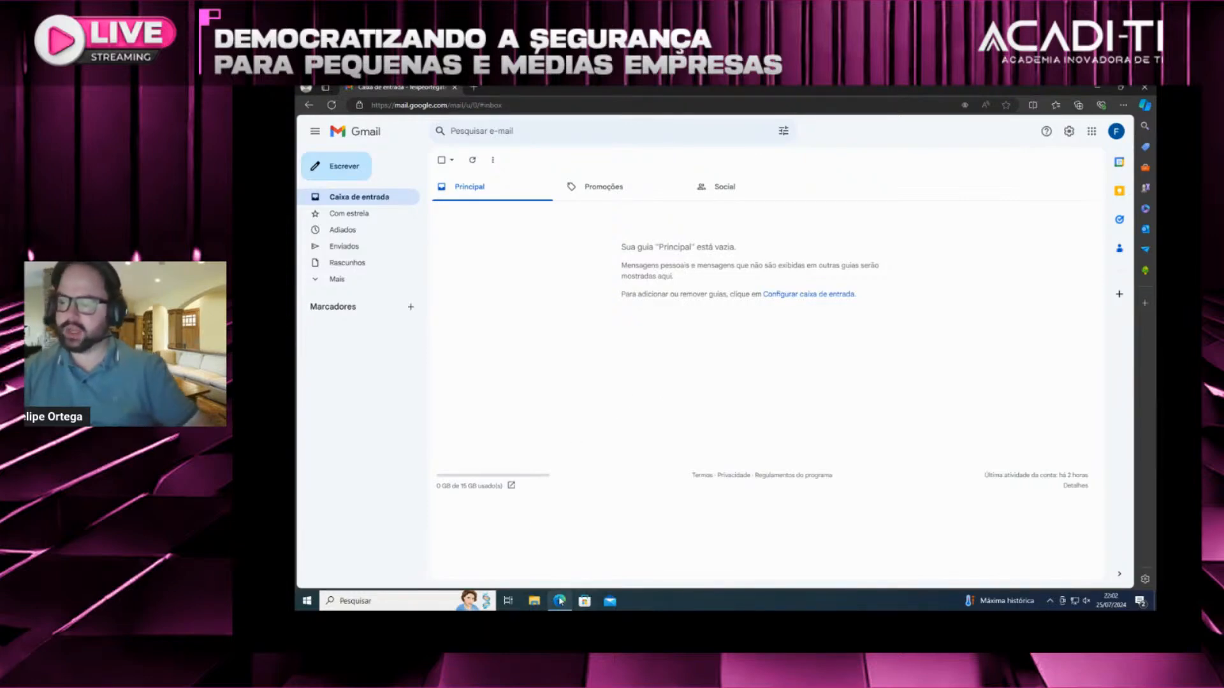
Minimise the Gmail browser window, open OpenVPN Connect and move its window aside on the desktop
click(1097, 88)
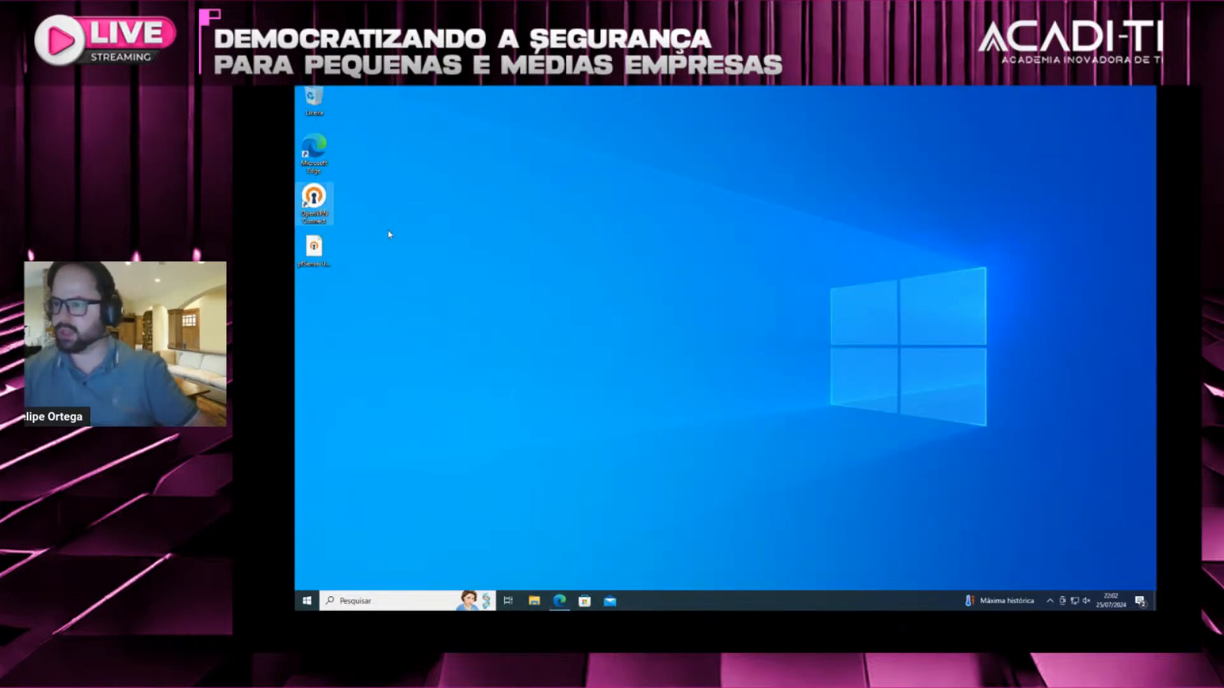
double_click(322, 201)
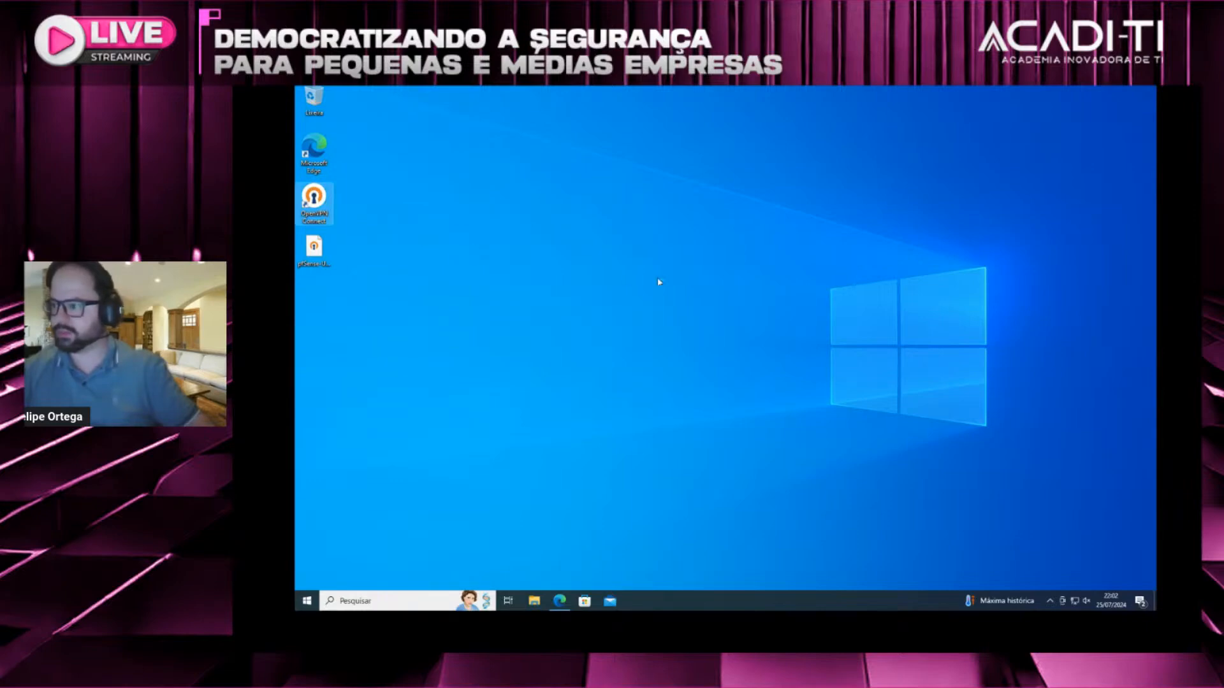
click(1049, 600)
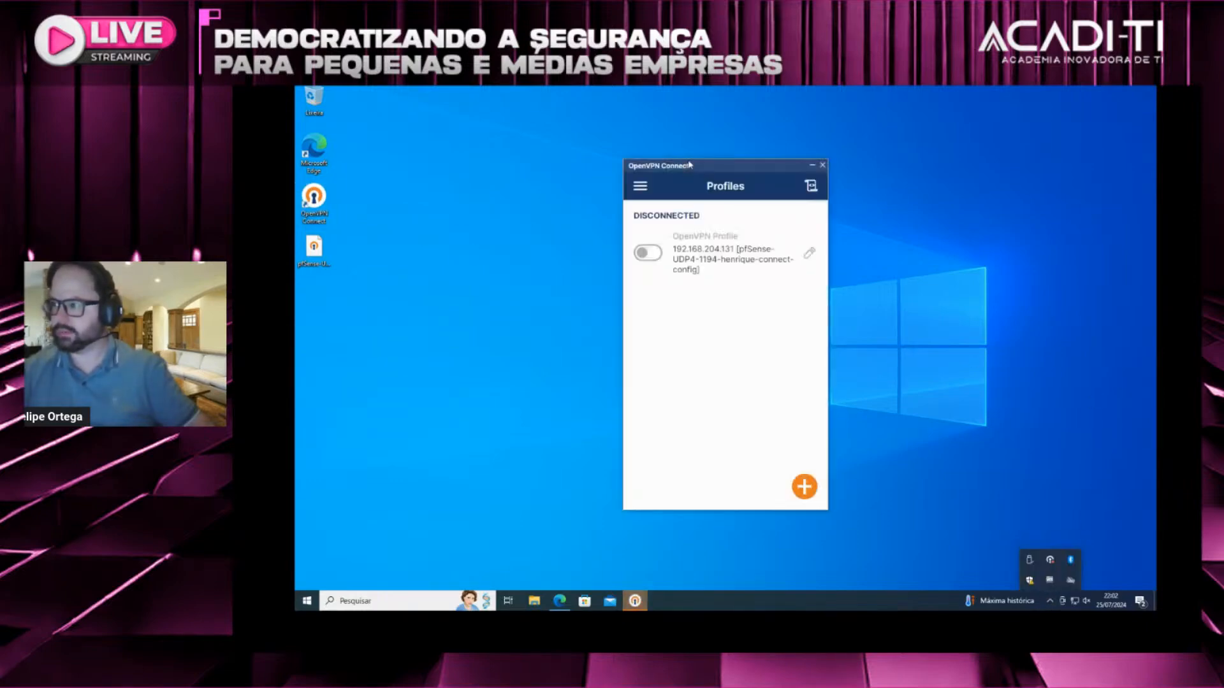
drag(693, 164, 951, 147)
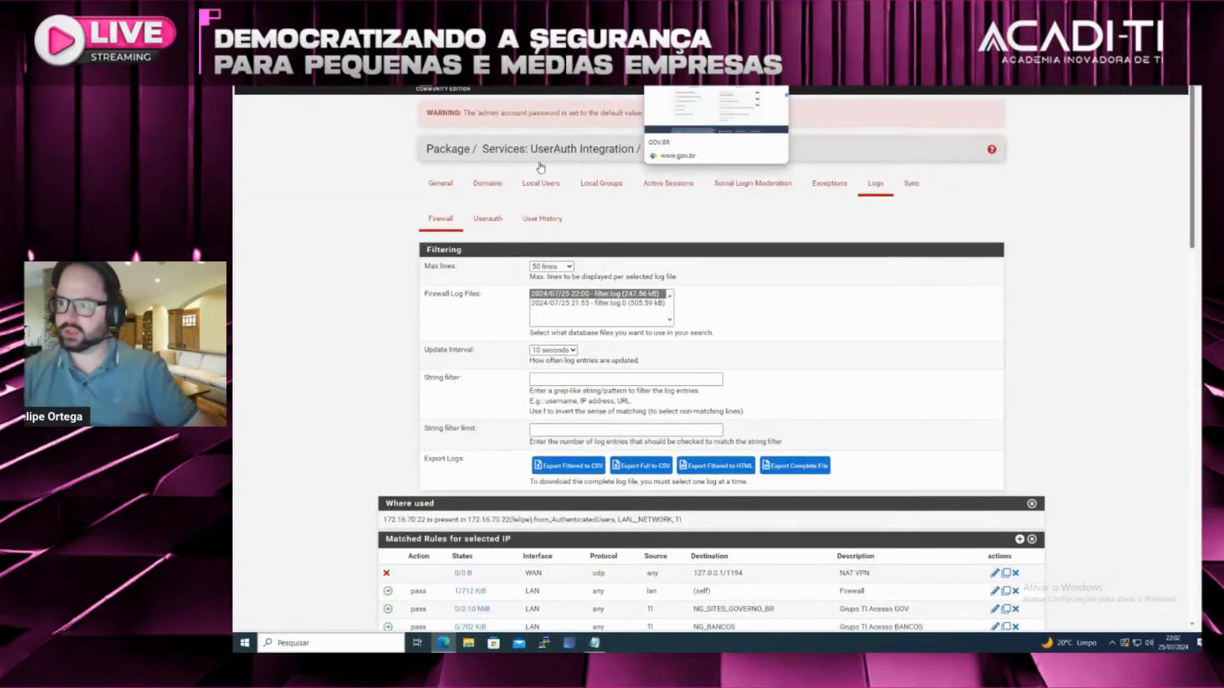
Switch to pfSense to view the user list in User Manager, and return to the Windows client
click(501, 90)
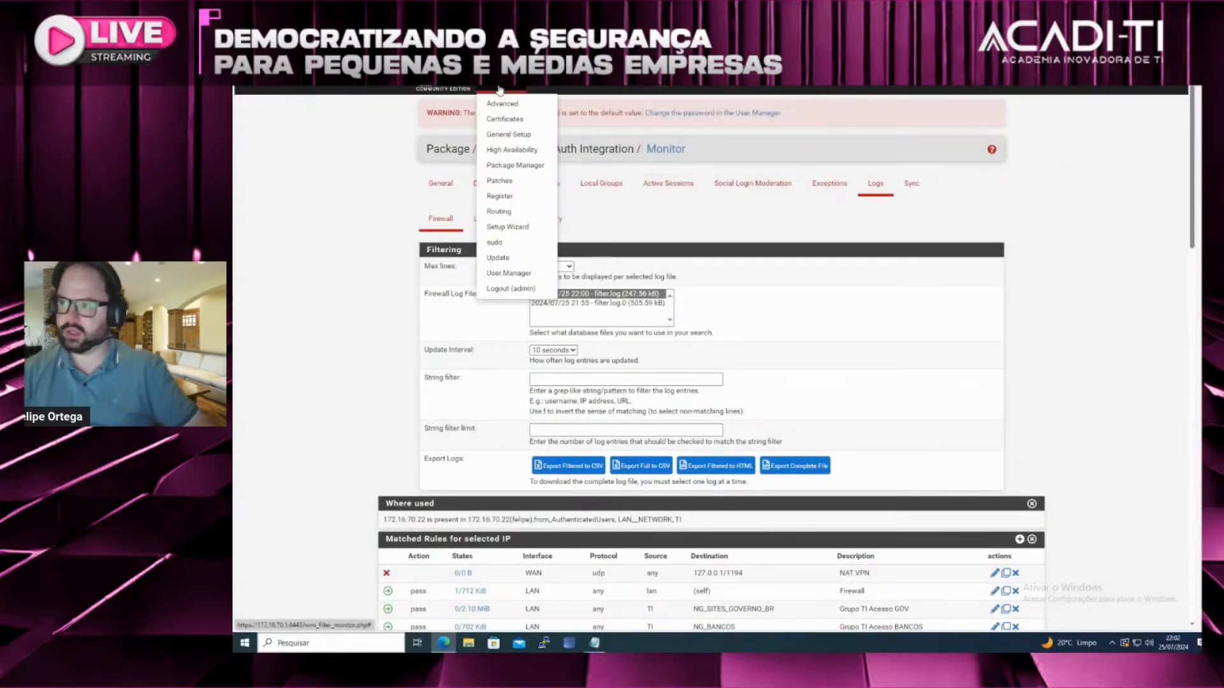
click(510, 274)
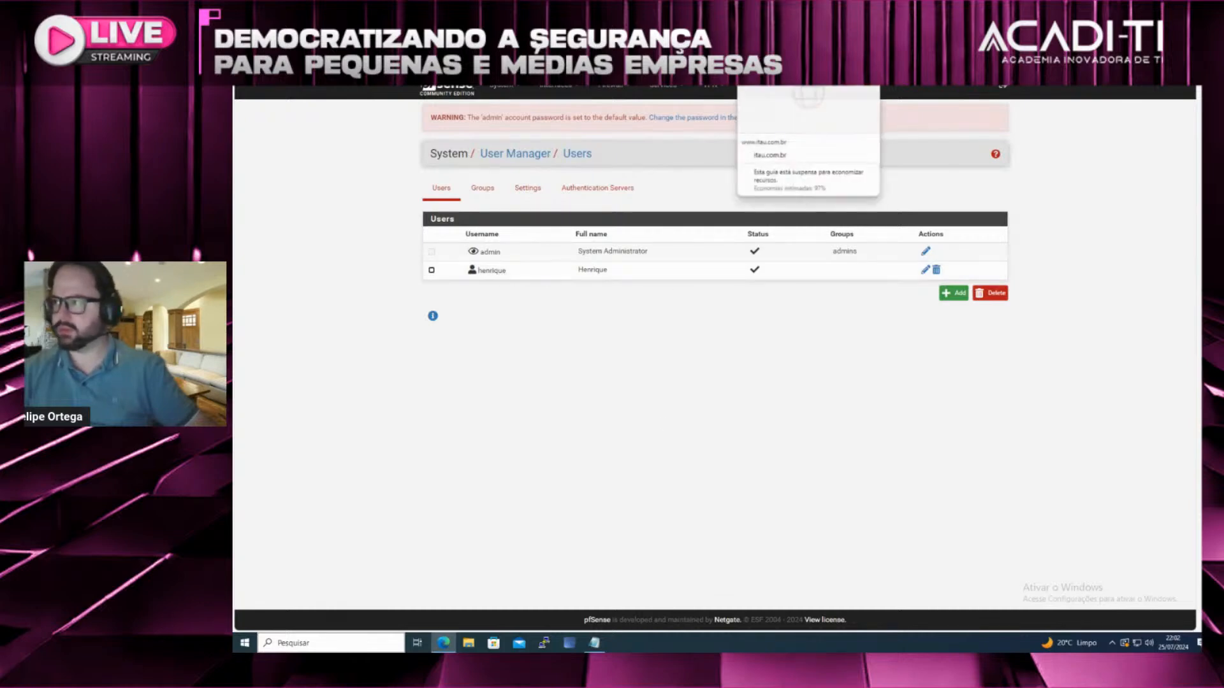
click(808, 42)
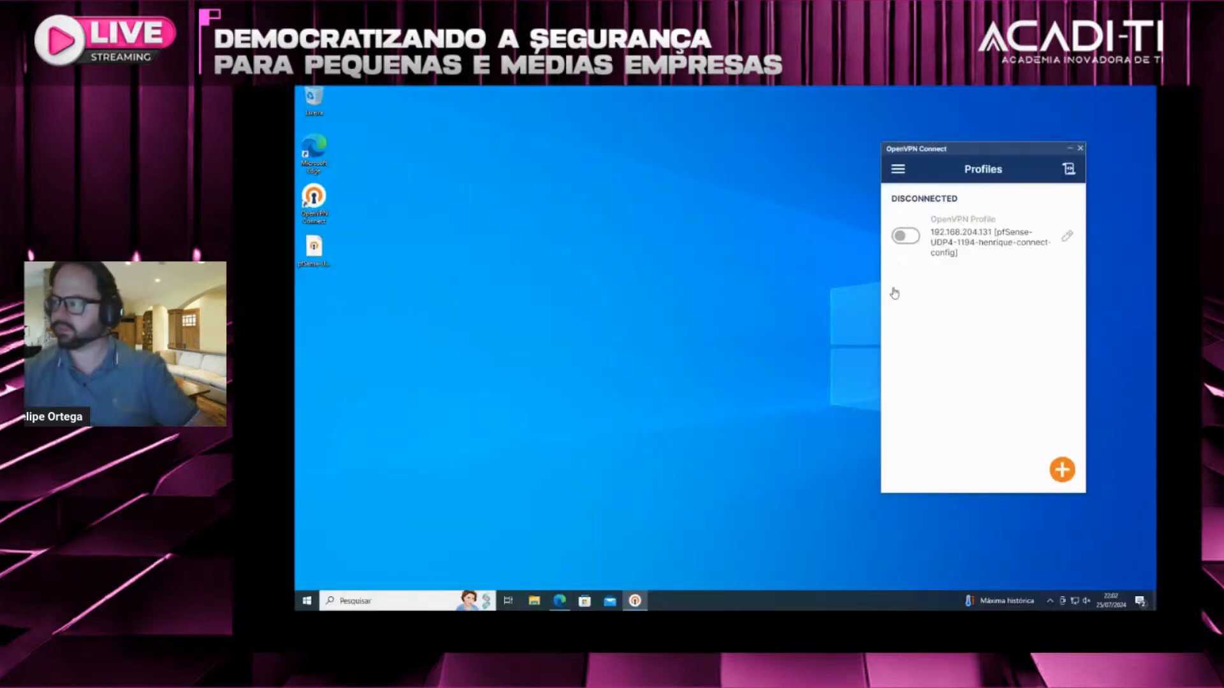
Connect the 192.168.204.131 OpenVPN profile and open a Command Prompt on the client
click(898, 242)
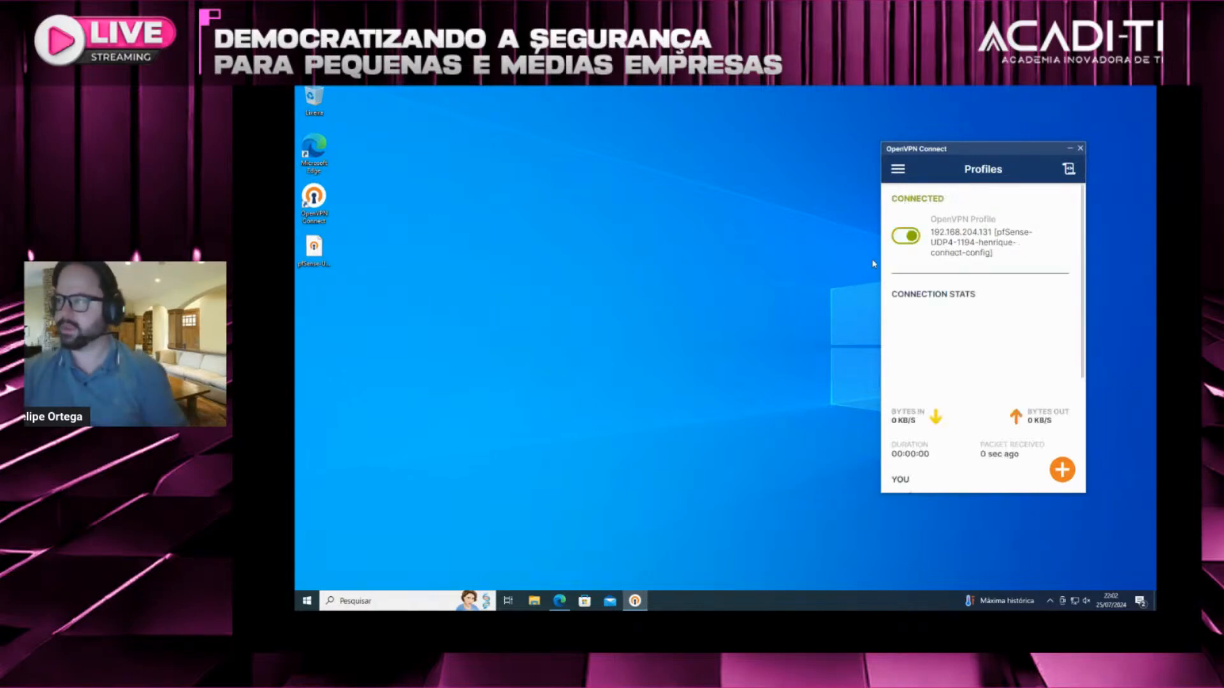
click(407, 599)
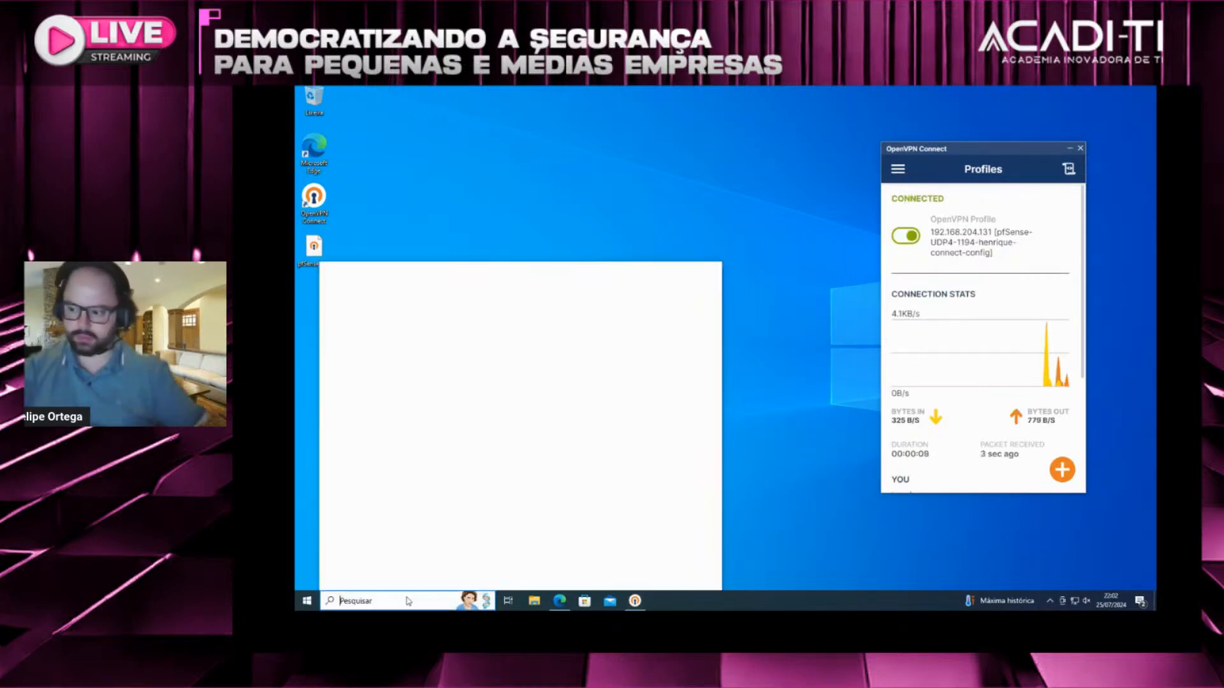
text(cmd)
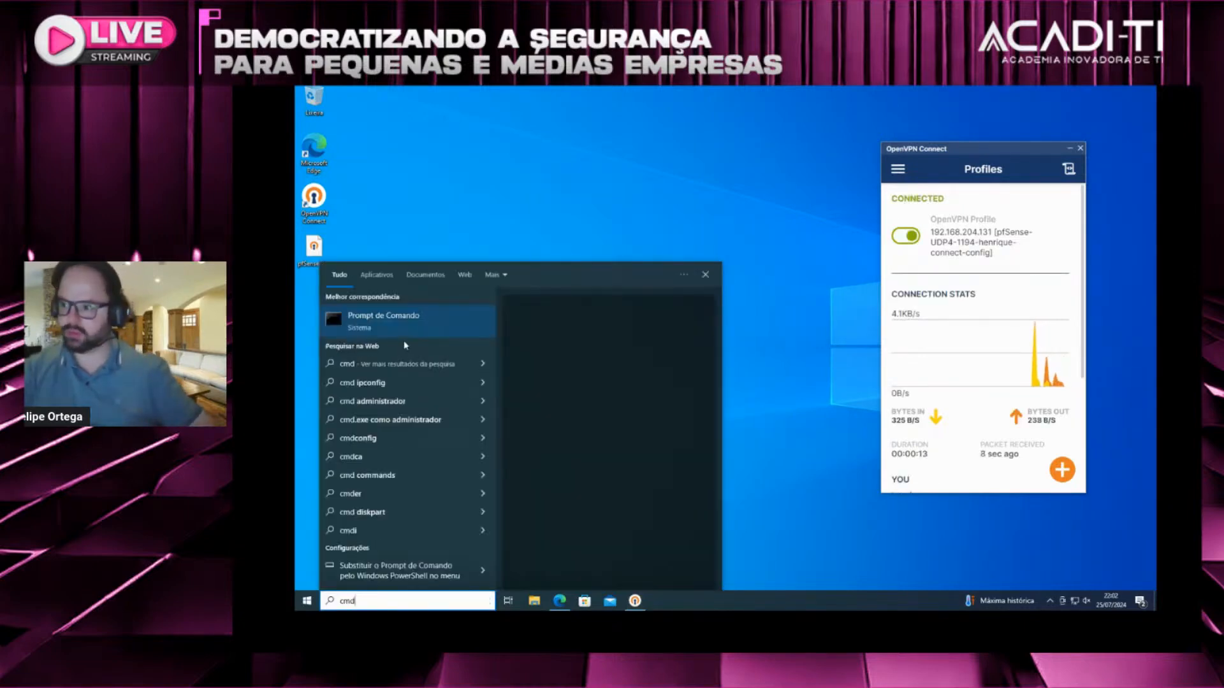
click(405, 324)
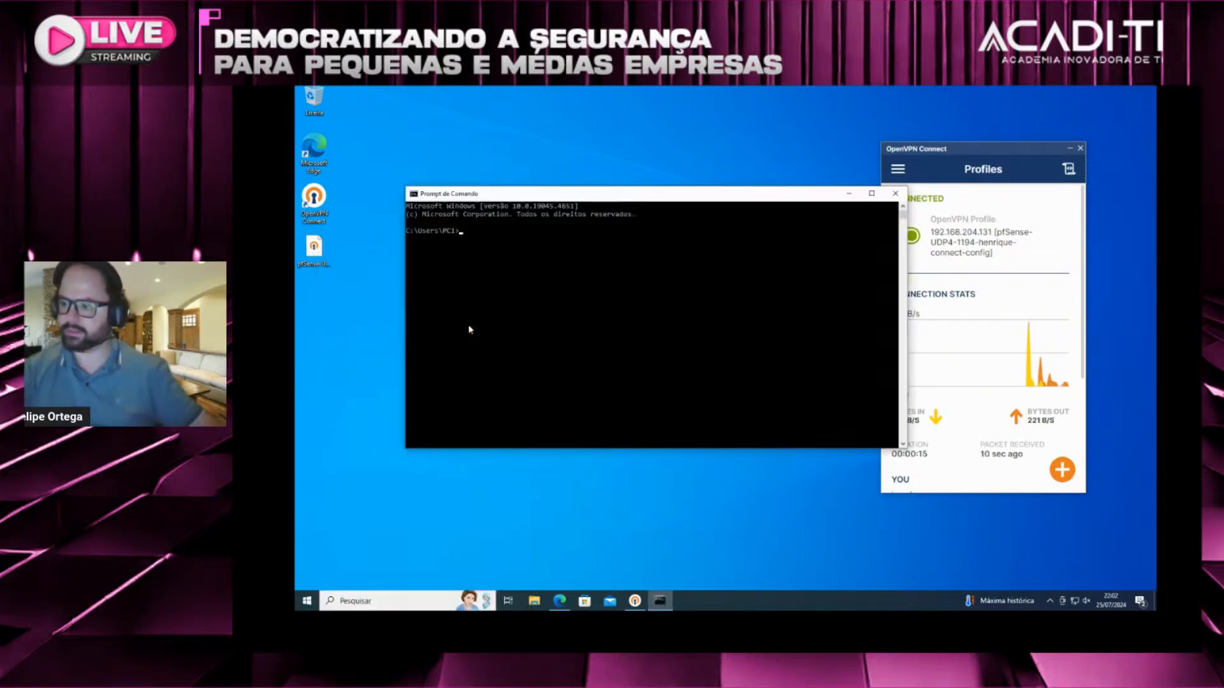
Ping 172.16.70.1 from the Command Prompt to test access through the VPN
text(ping)
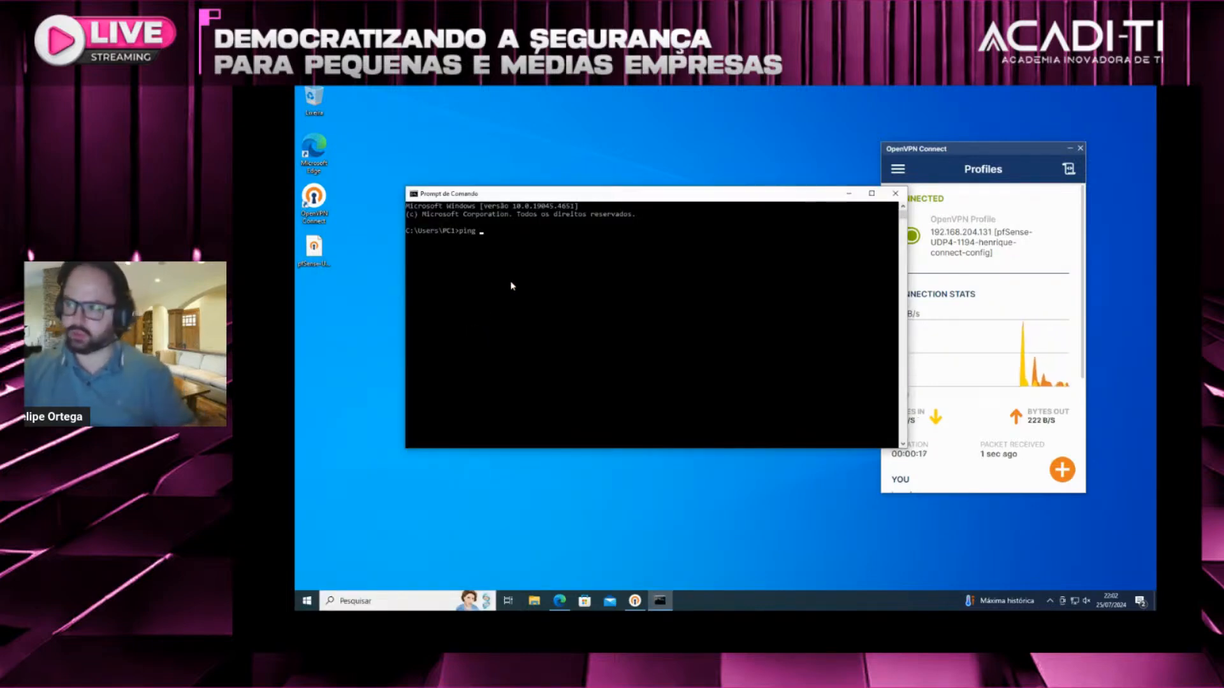
text( 172.16.70.1)
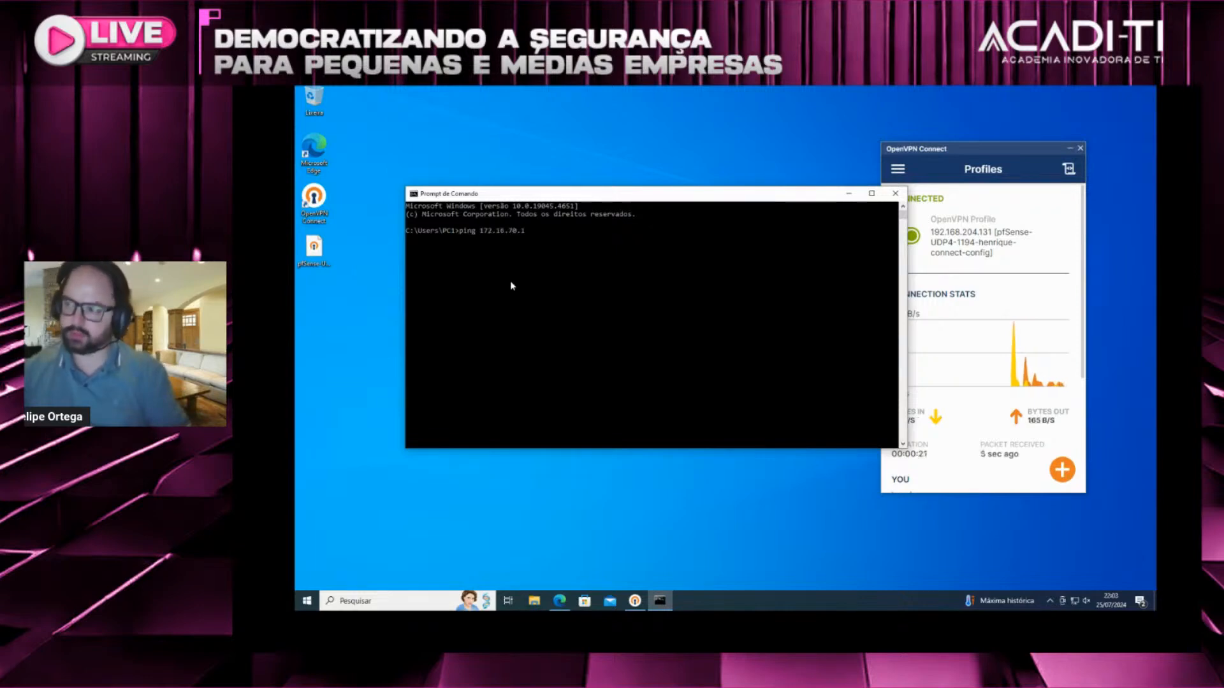
key(Return)
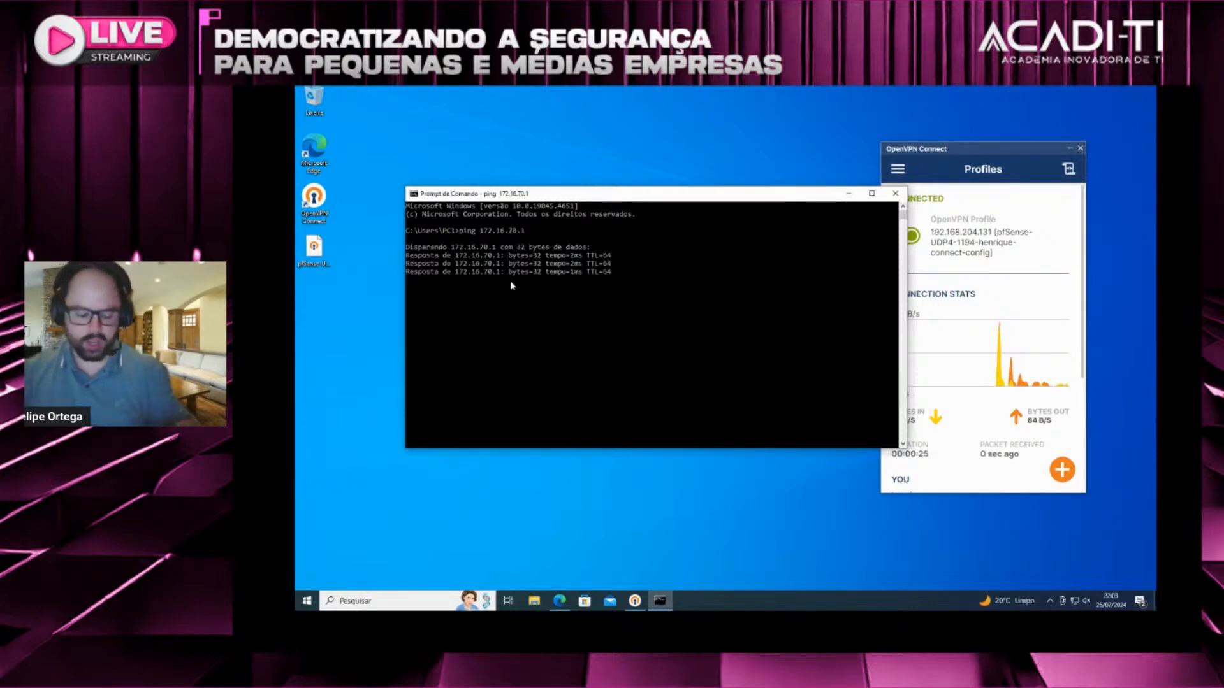
key(Return)
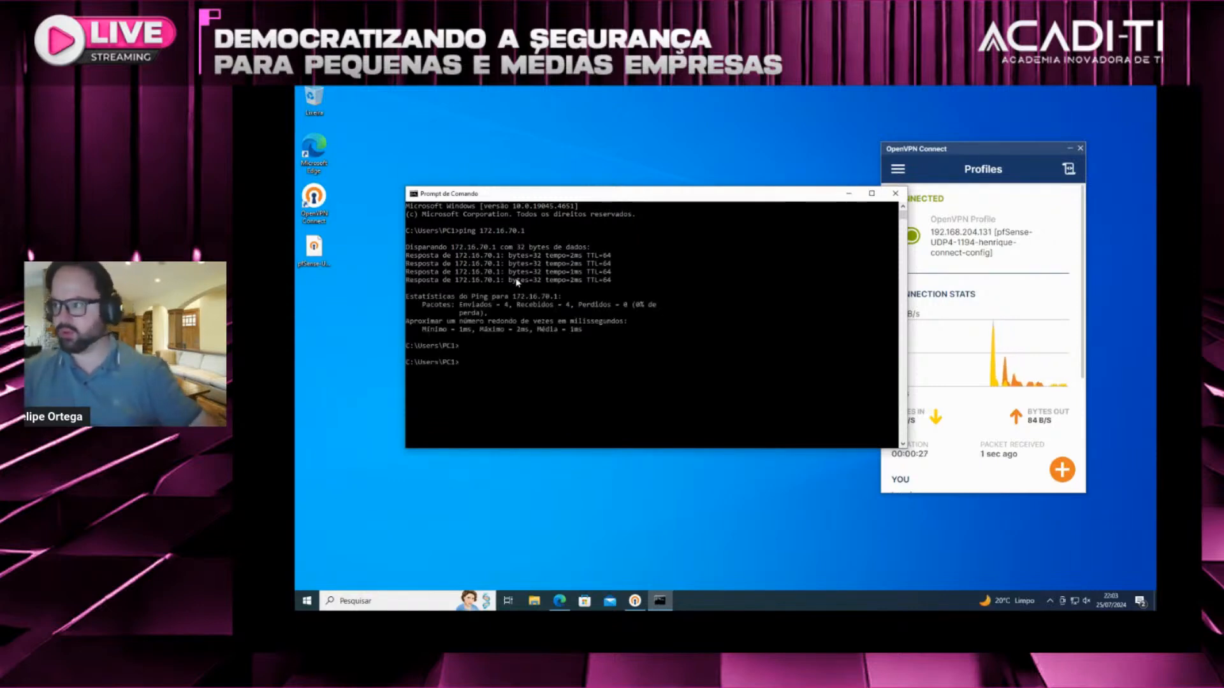
Disconnect the OpenVPN profile on the Windows client and confirm the disconnection
click(921, 200)
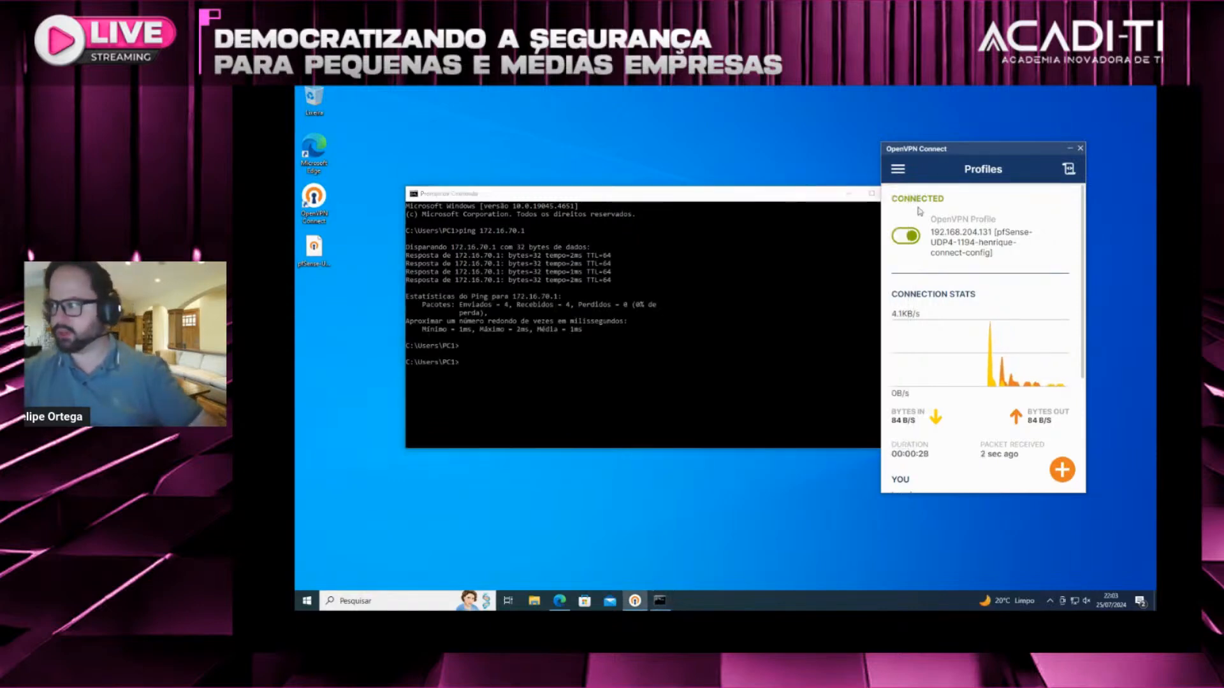
click(903, 247)
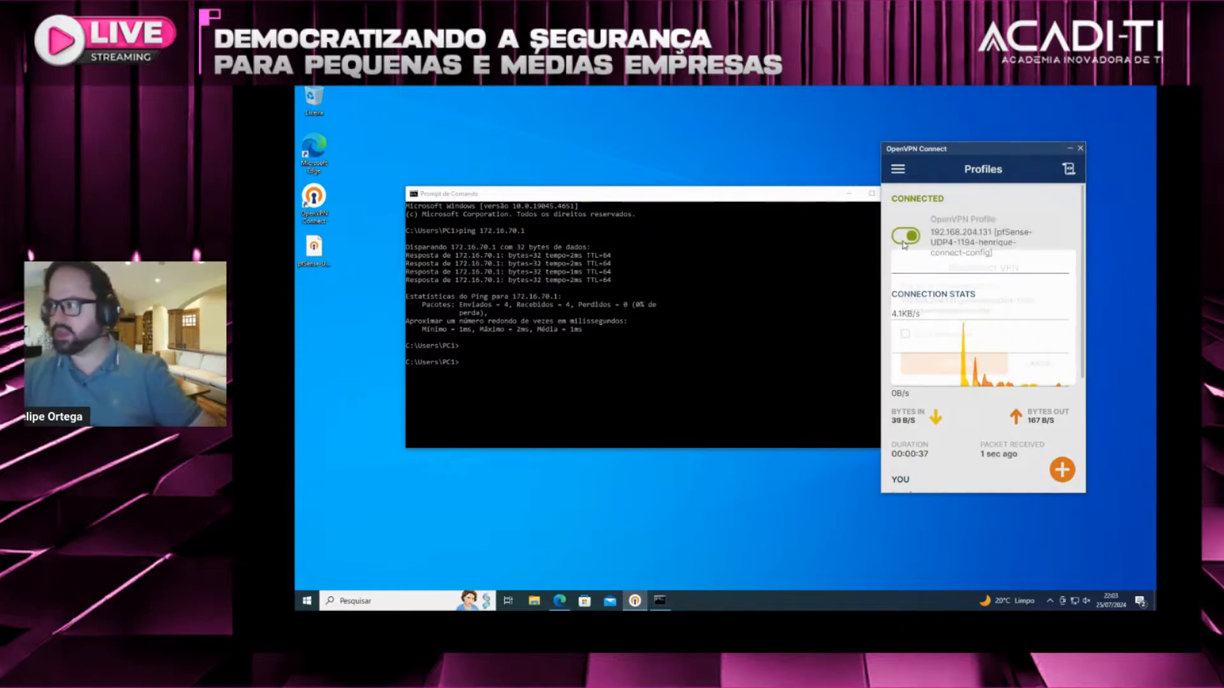
click(938, 364)
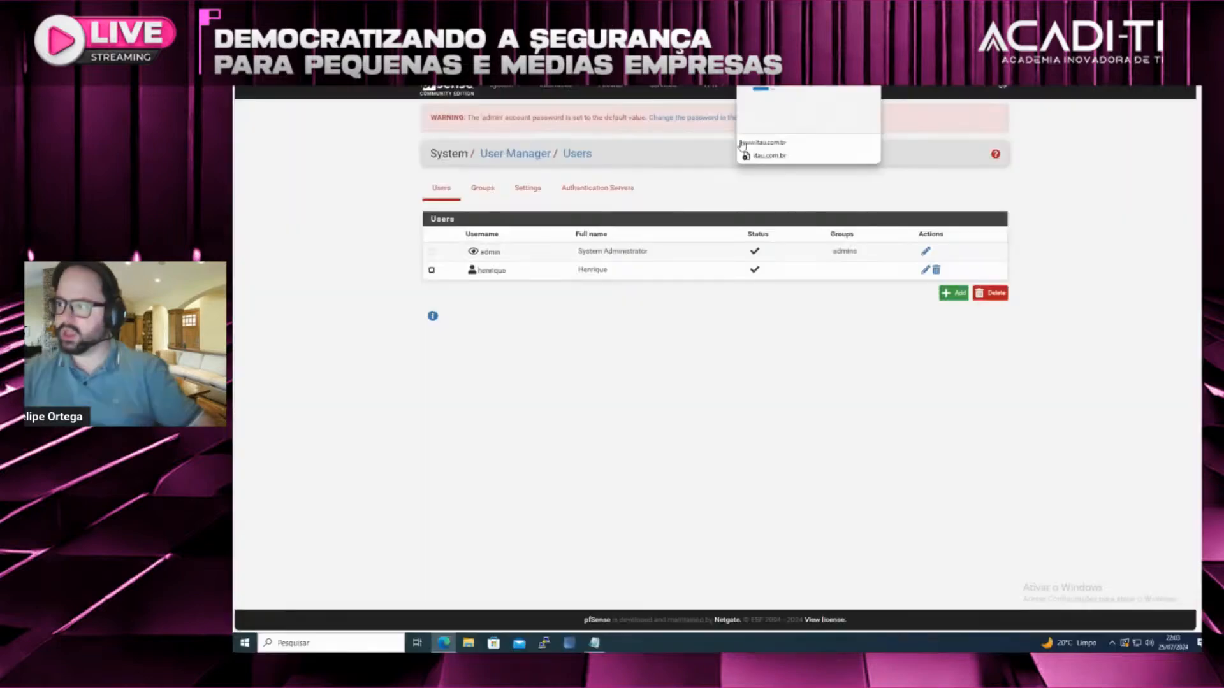
In pfSense, edit the OpenVPN server described as VPN, set its server mode to Remote Access (SSL/TLS) and save it
click(710, 86)
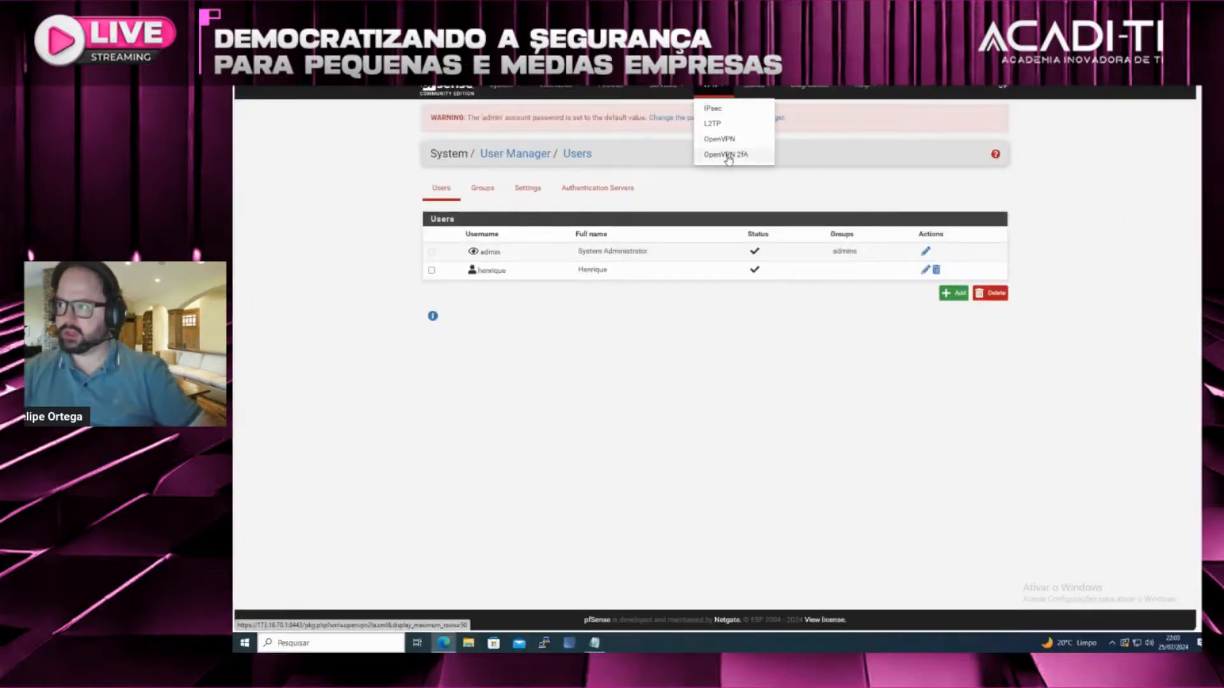
click(722, 139)
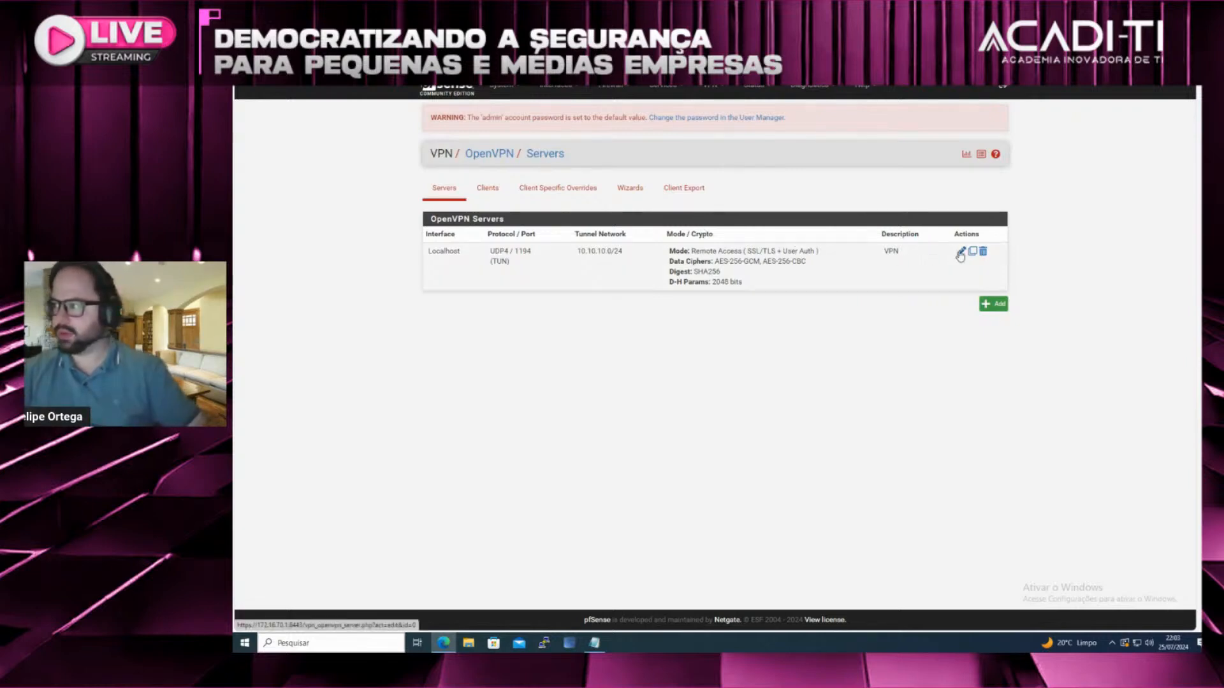
click(960, 252)
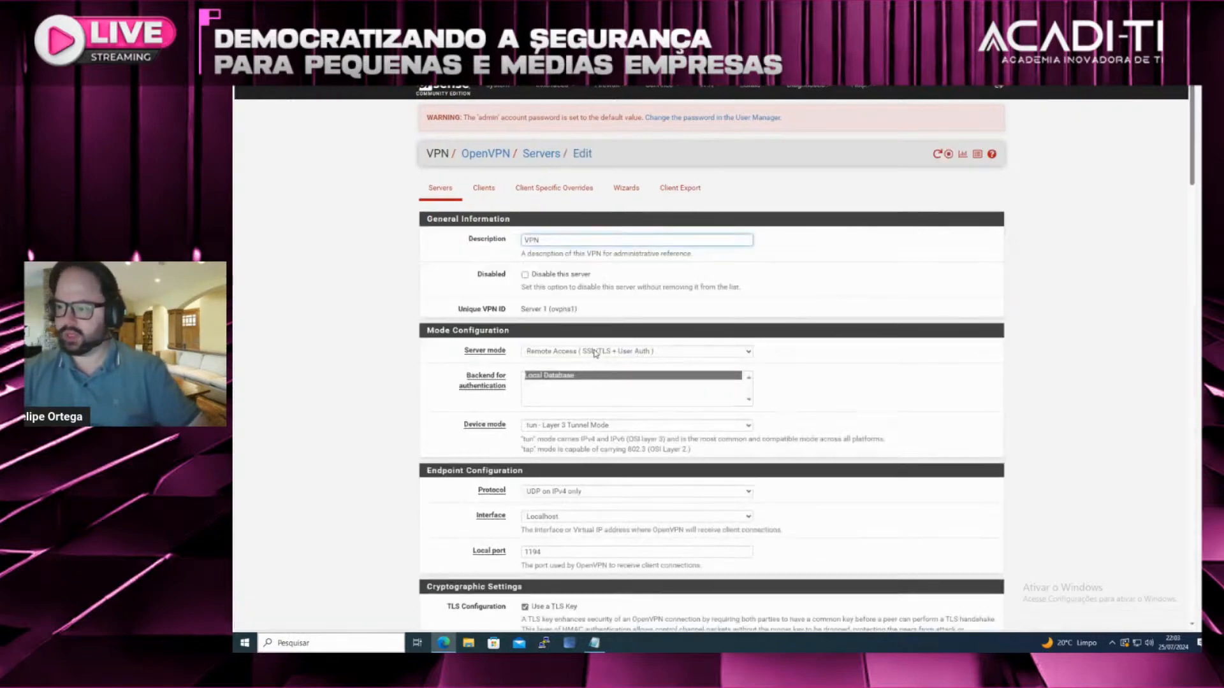
click(595, 352)
click(577, 383)
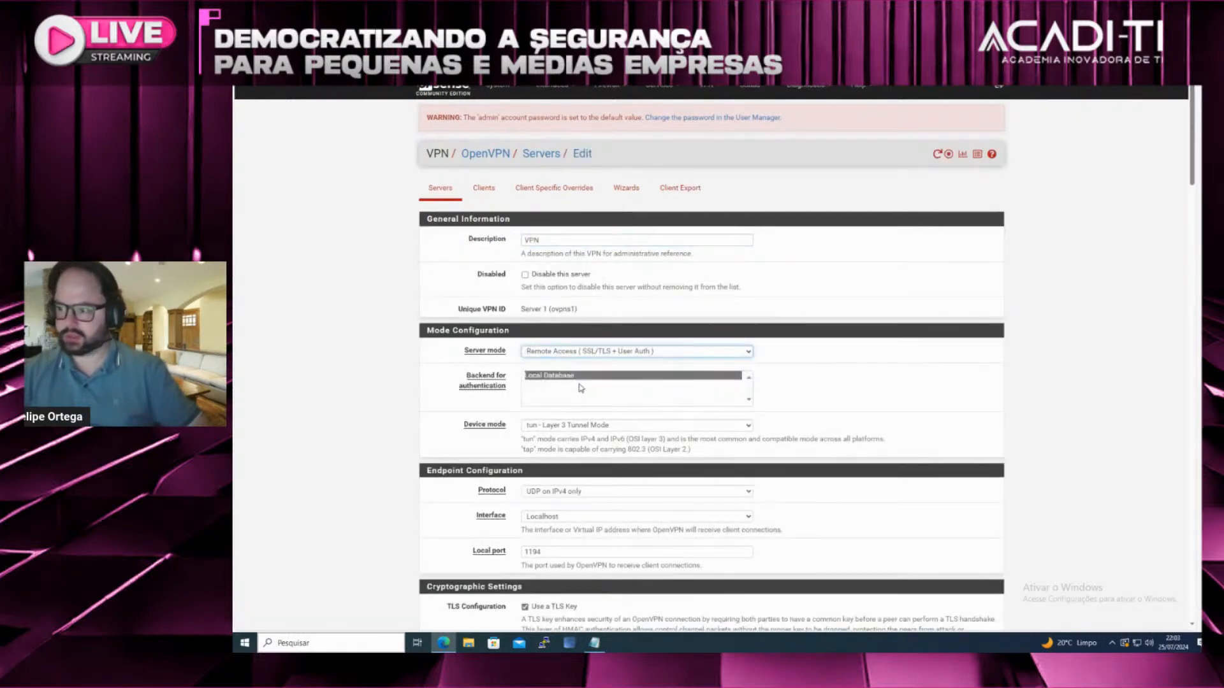
scroll(448, 374, down, 15)
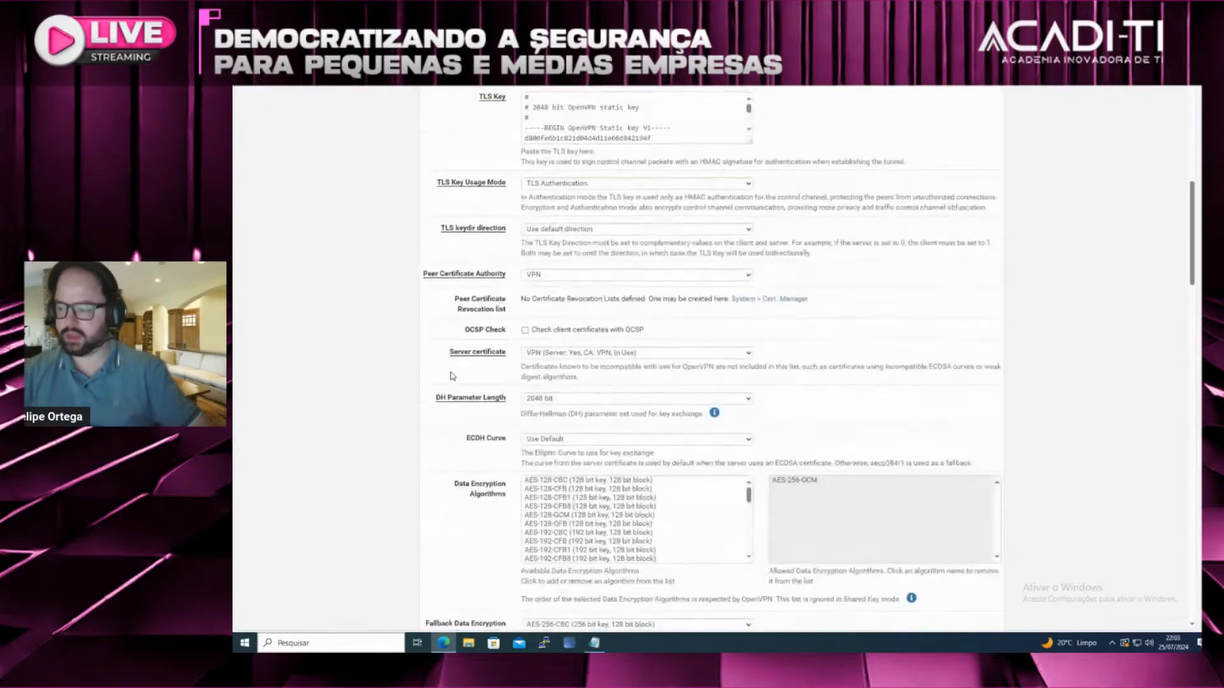
scroll(454, 376, down, 10)
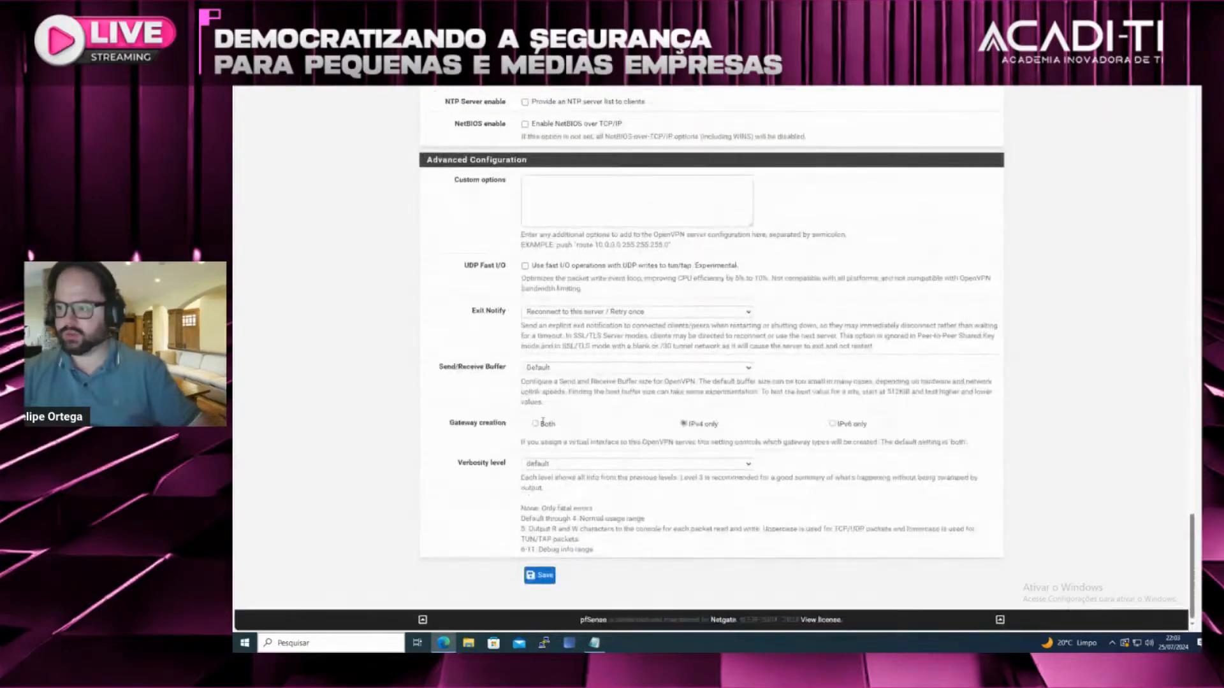
scroll(555, 432, up, 1)
scroll(547, 543, down, 1)
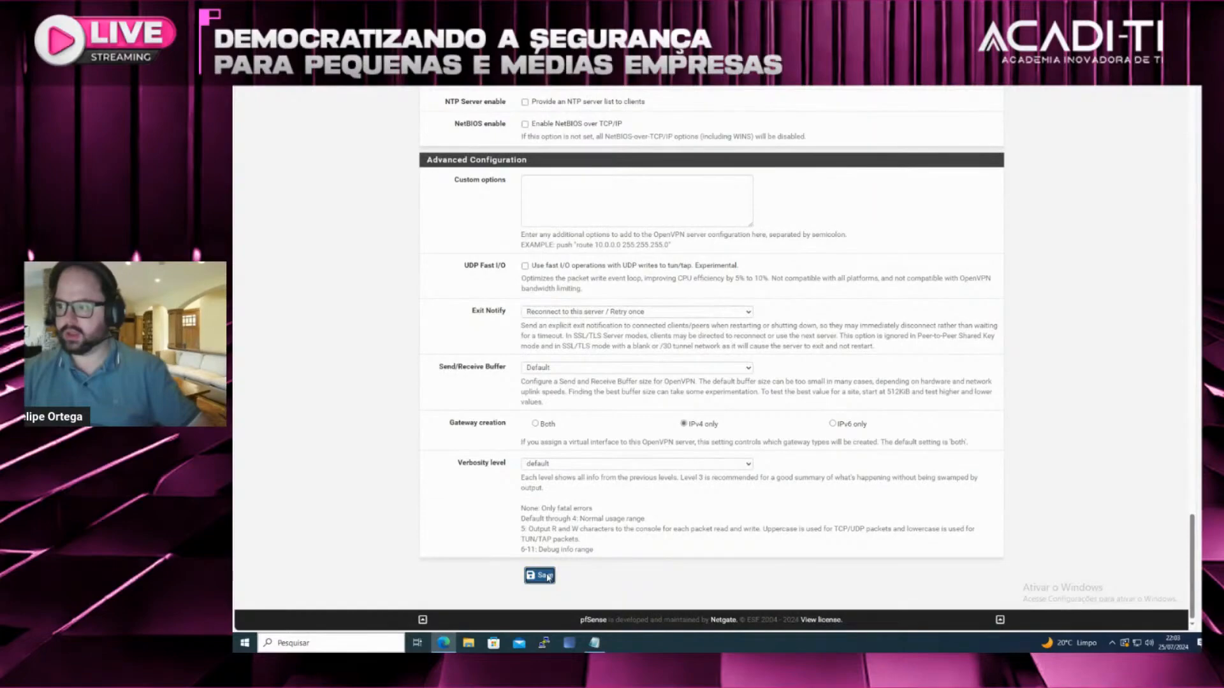
scroll(583, 209, up, 2)
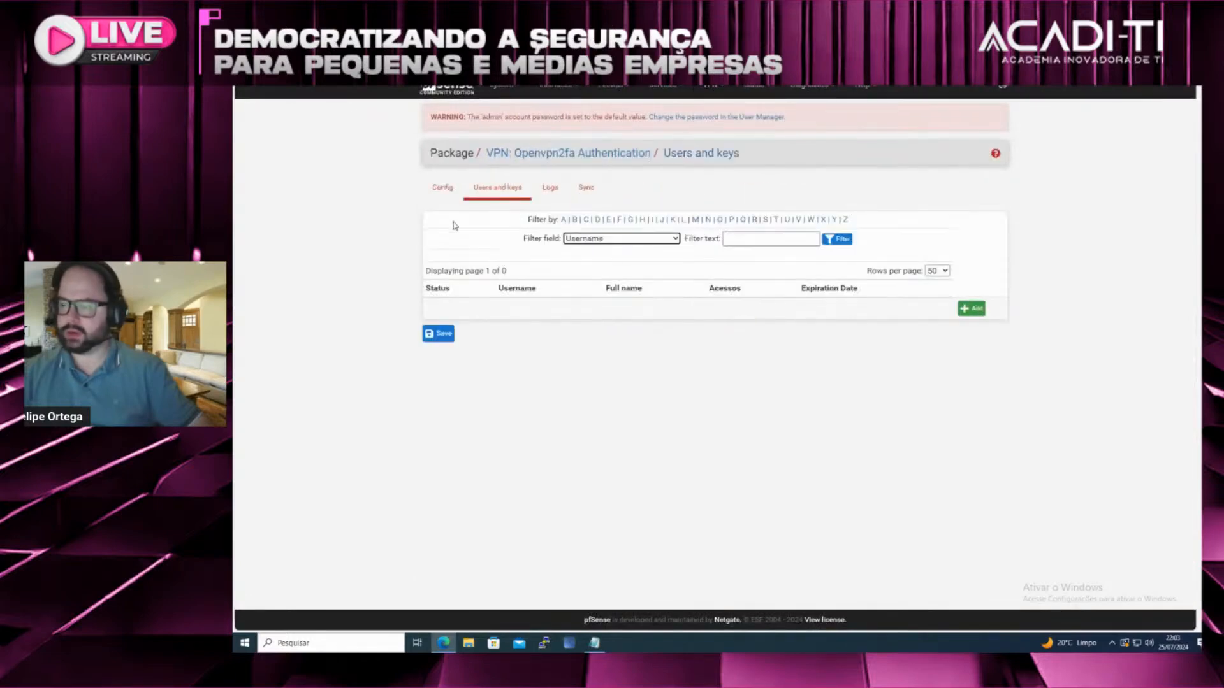
In the OpenVPN 2FA configuration, copy the username-as-common-name and 2fa.php plugin line given for the OpenVPN custom options
click(444, 188)
scroll(426, 247, down, 2)
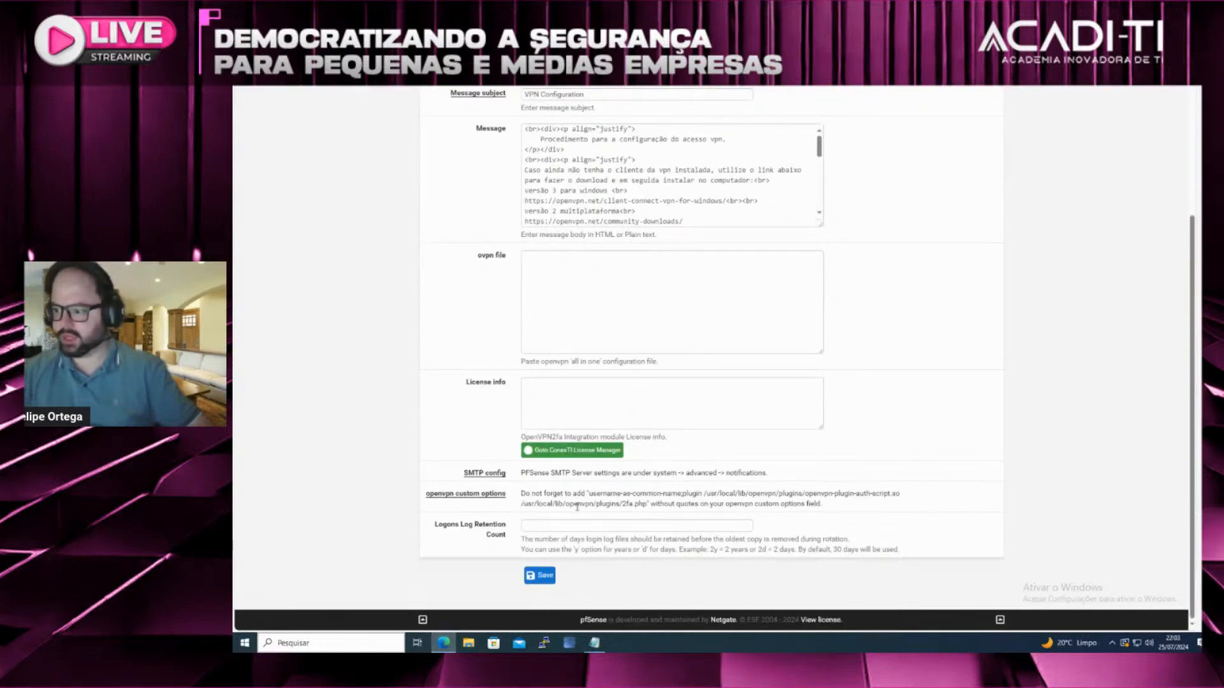
drag(590, 495, 650, 503)
key(ctrl+c)
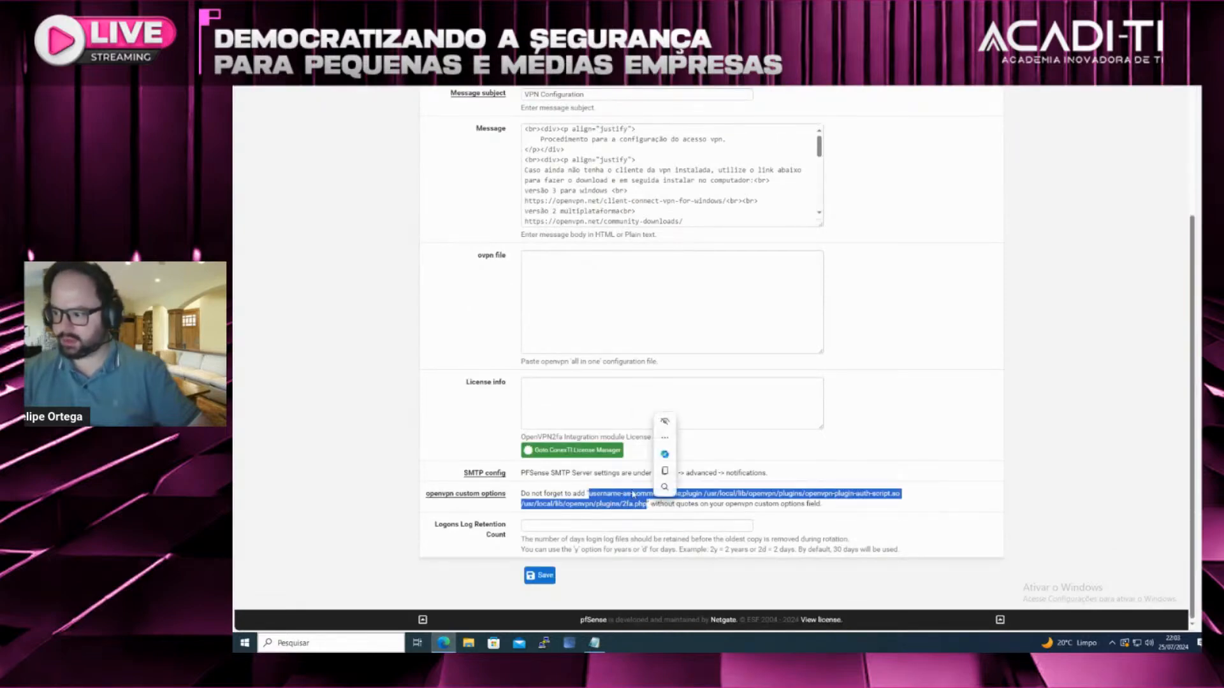
click(666, 471)
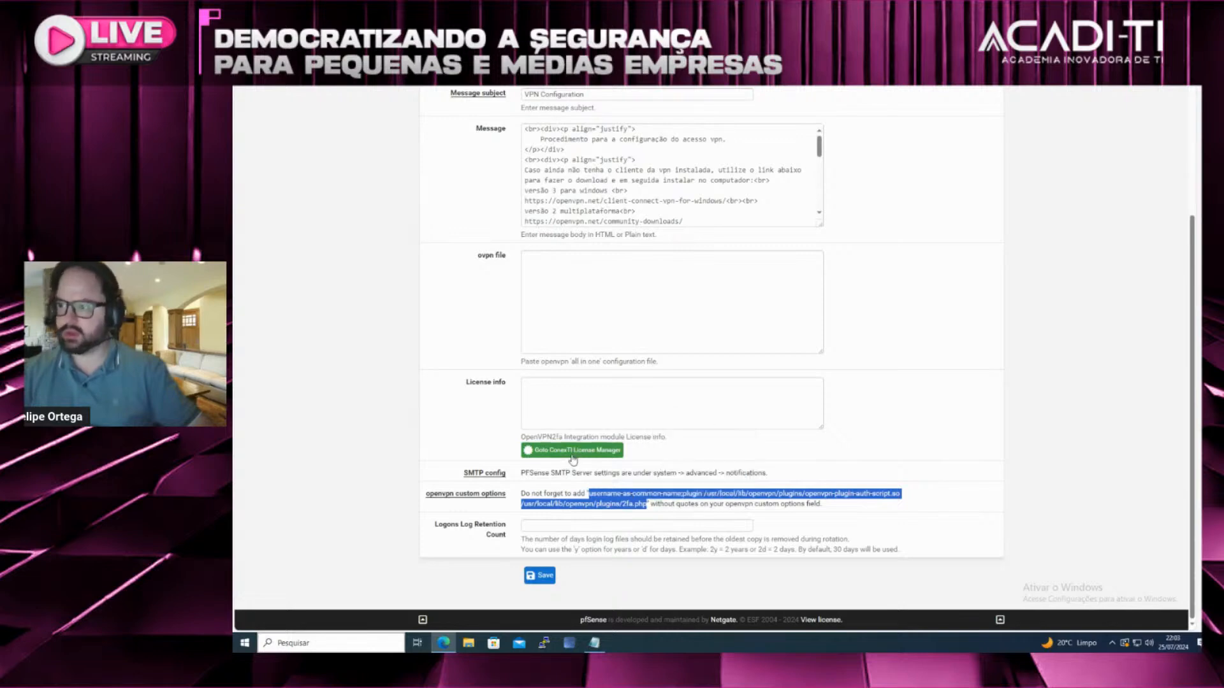
Edit the VPN server again and paste the copied username-as-common-name and 2fa.php plugin line into its custom options
scroll(574, 459, up, 3)
click(705, 88)
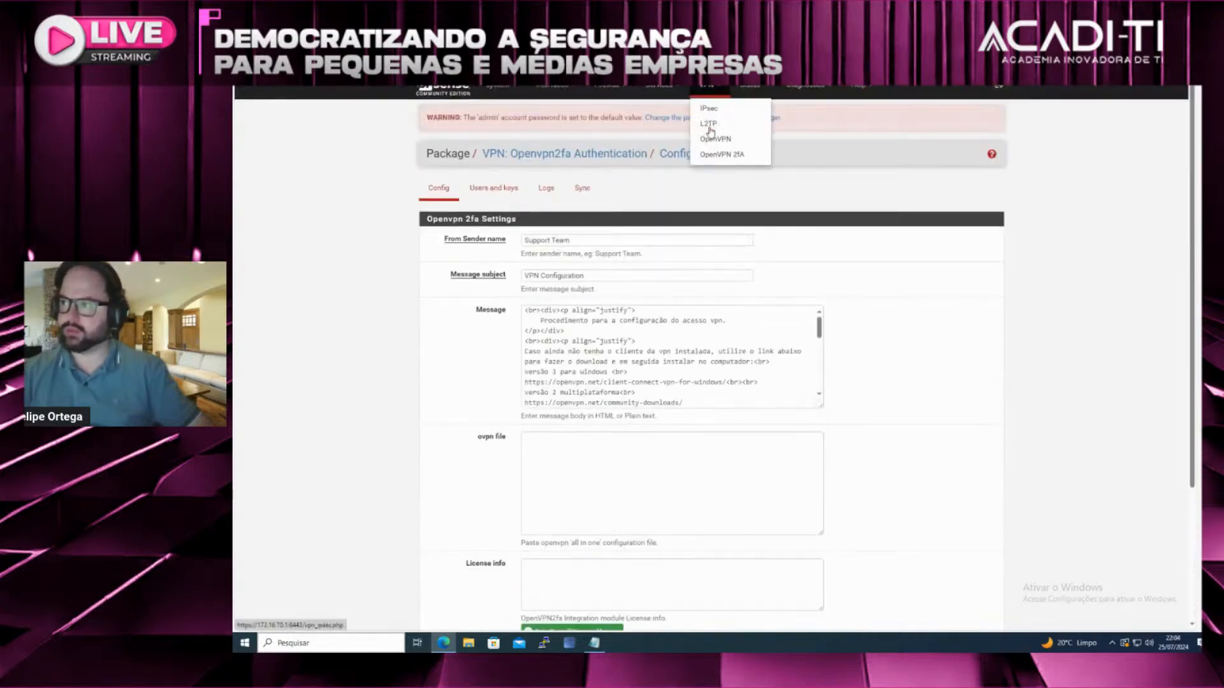
click(715, 144)
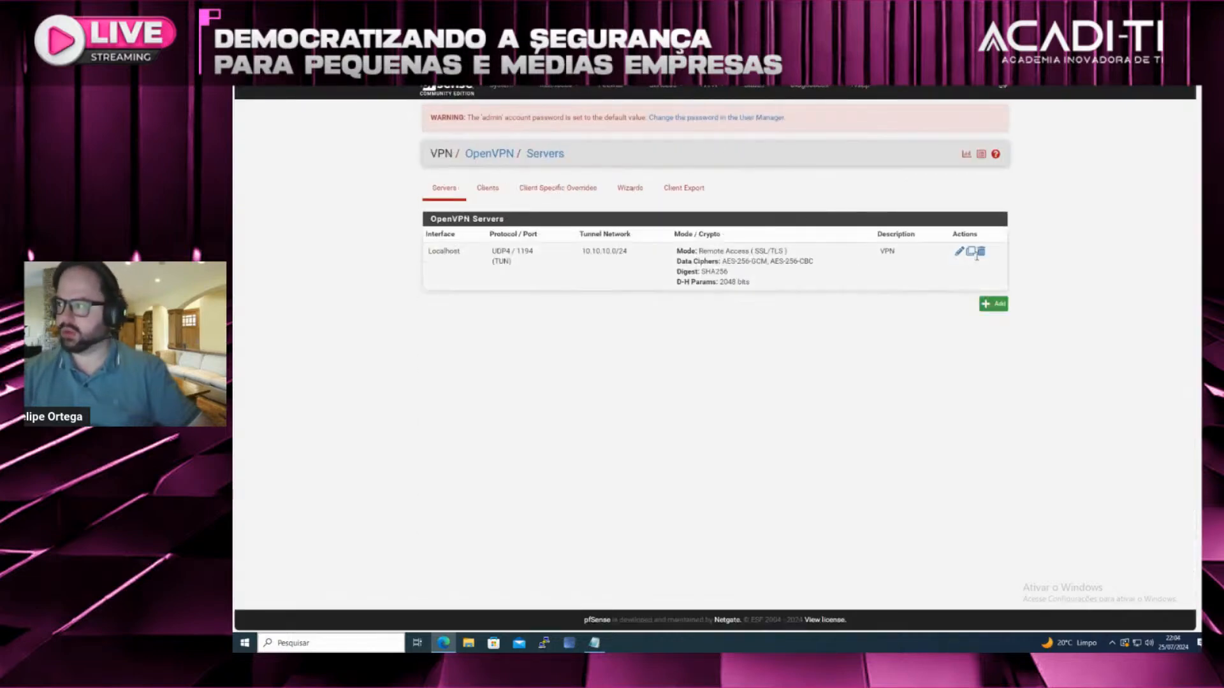
click(957, 253)
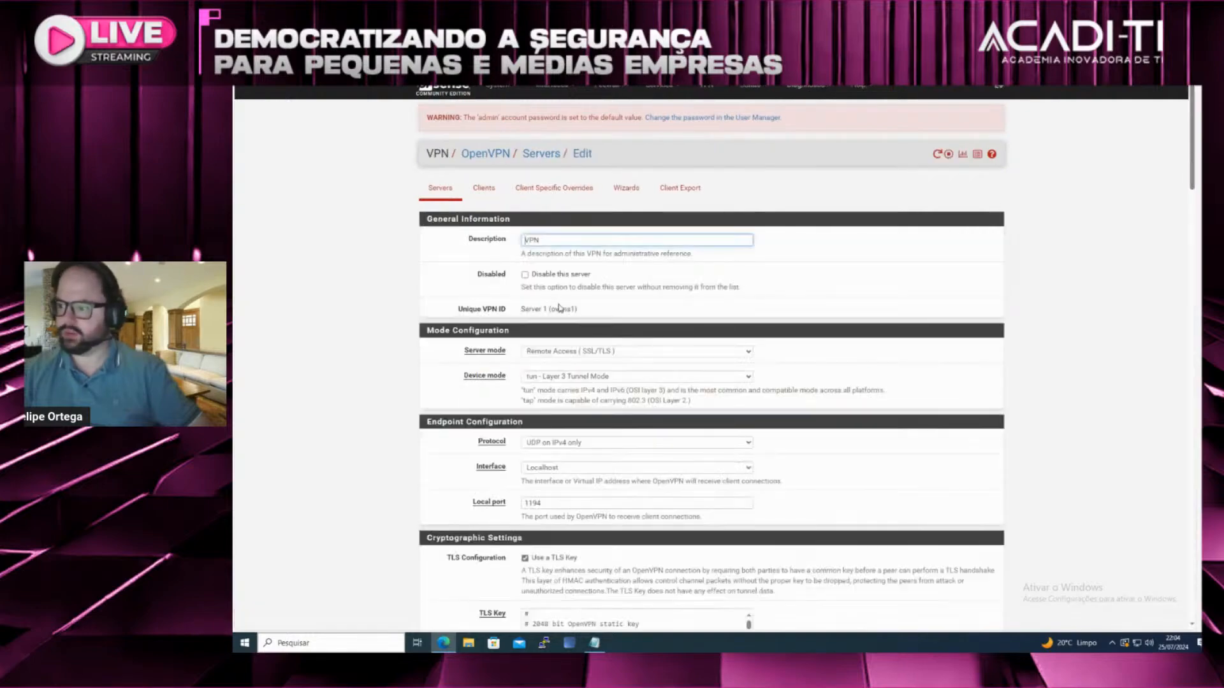
scroll(557, 311, down, 5)
scroll(558, 311, down, 20)
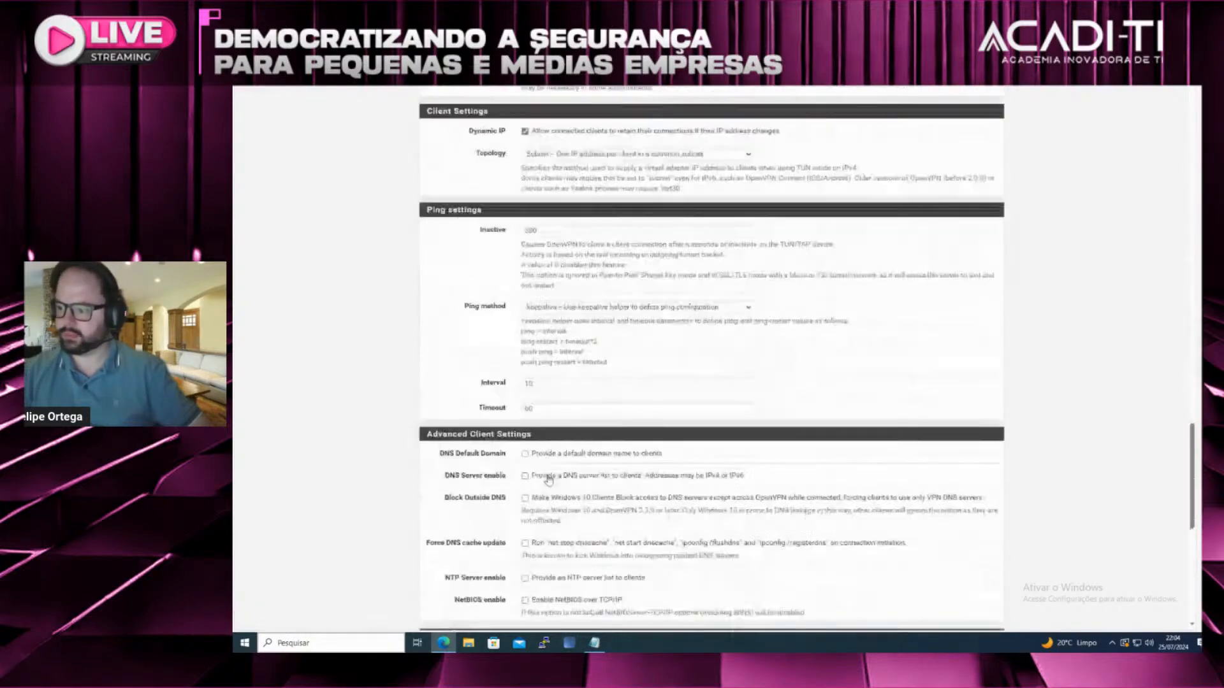
scroll(547, 485, down, 4)
scroll(547, 484, up, 2)
click(588, 302)
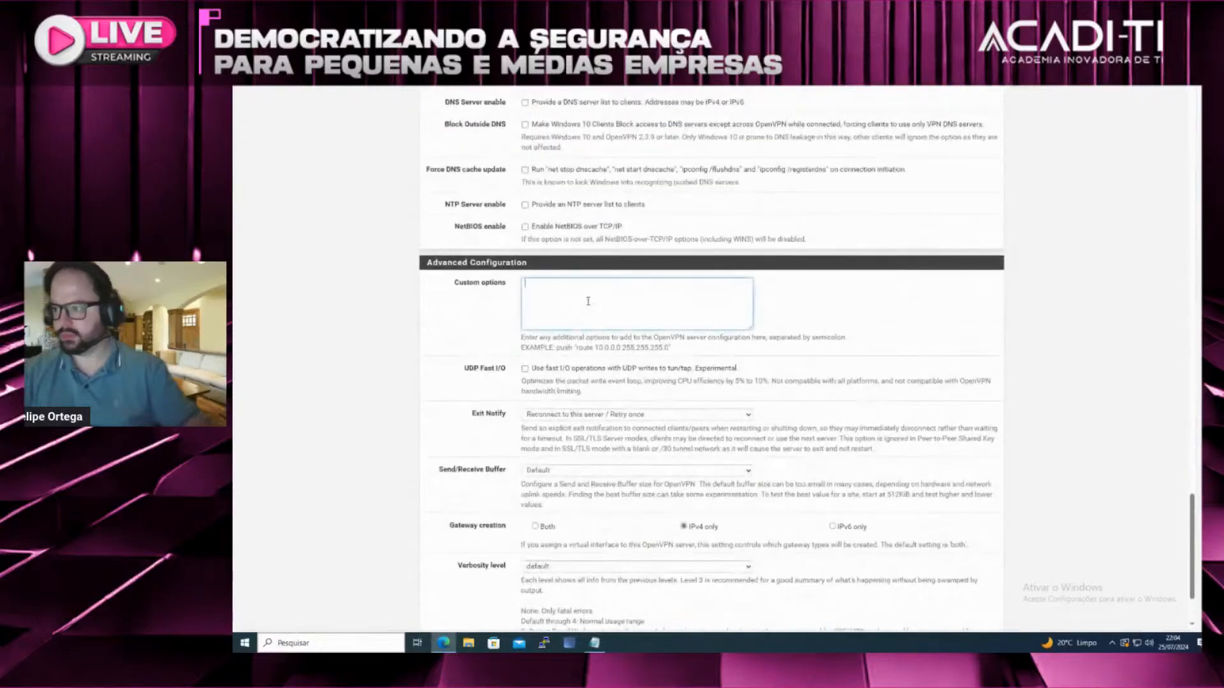
key(ctrl+v)
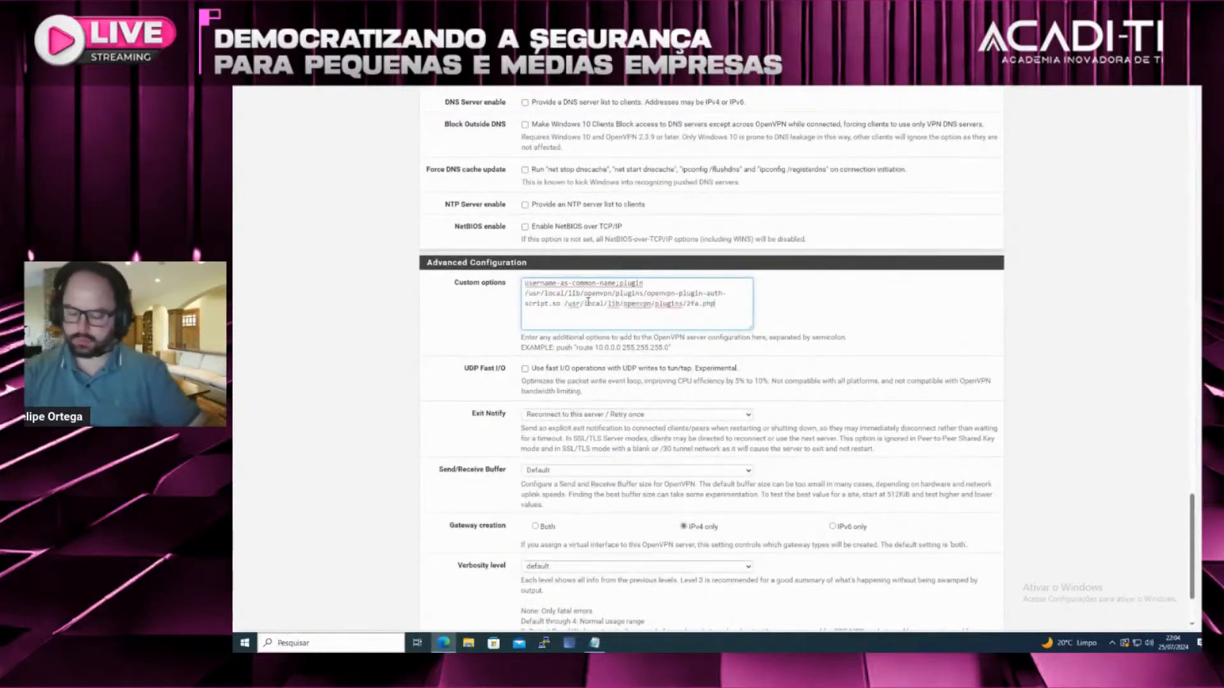
End the custom options line with a semicolon after 2fa.php and save the VPN server
scroll(533, 426, down, 3)
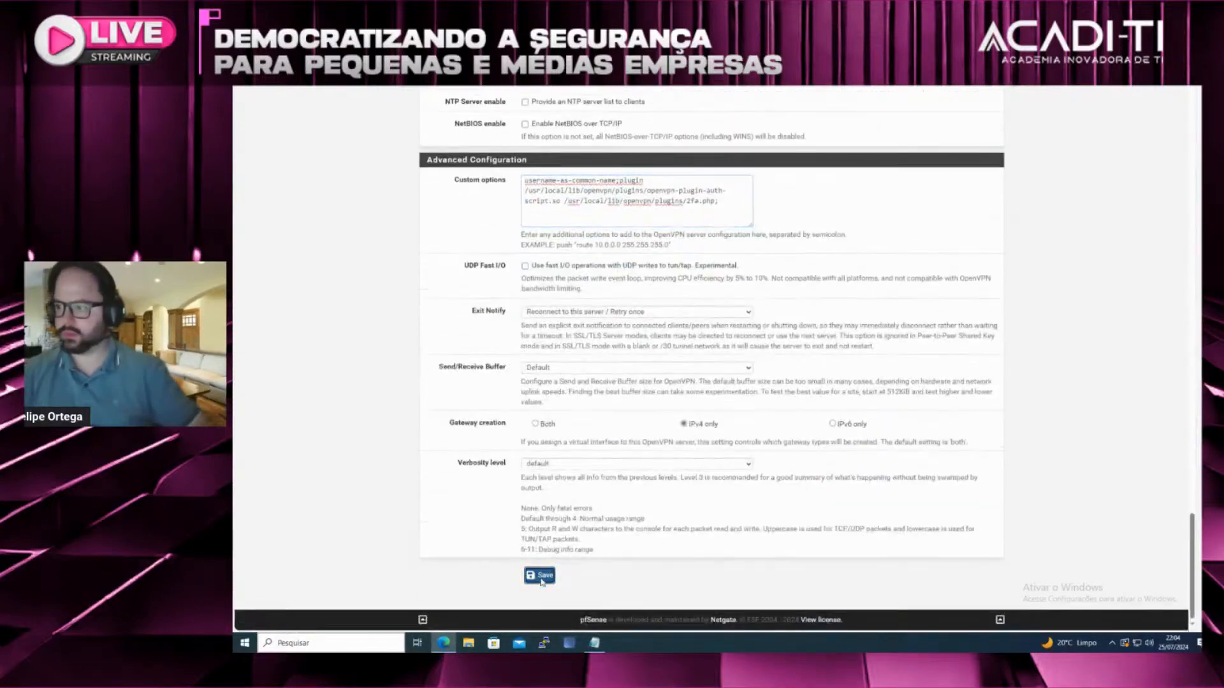
scroll(573, 532, up, 20)
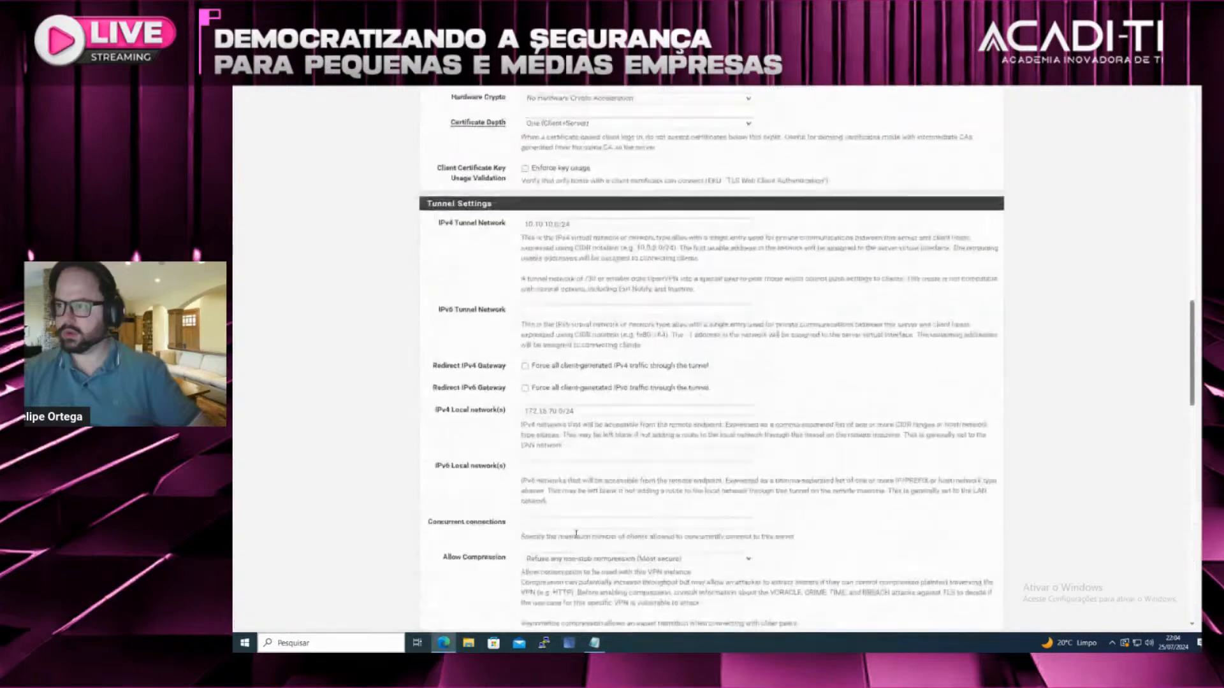
scroll(576, 534, up, 12)
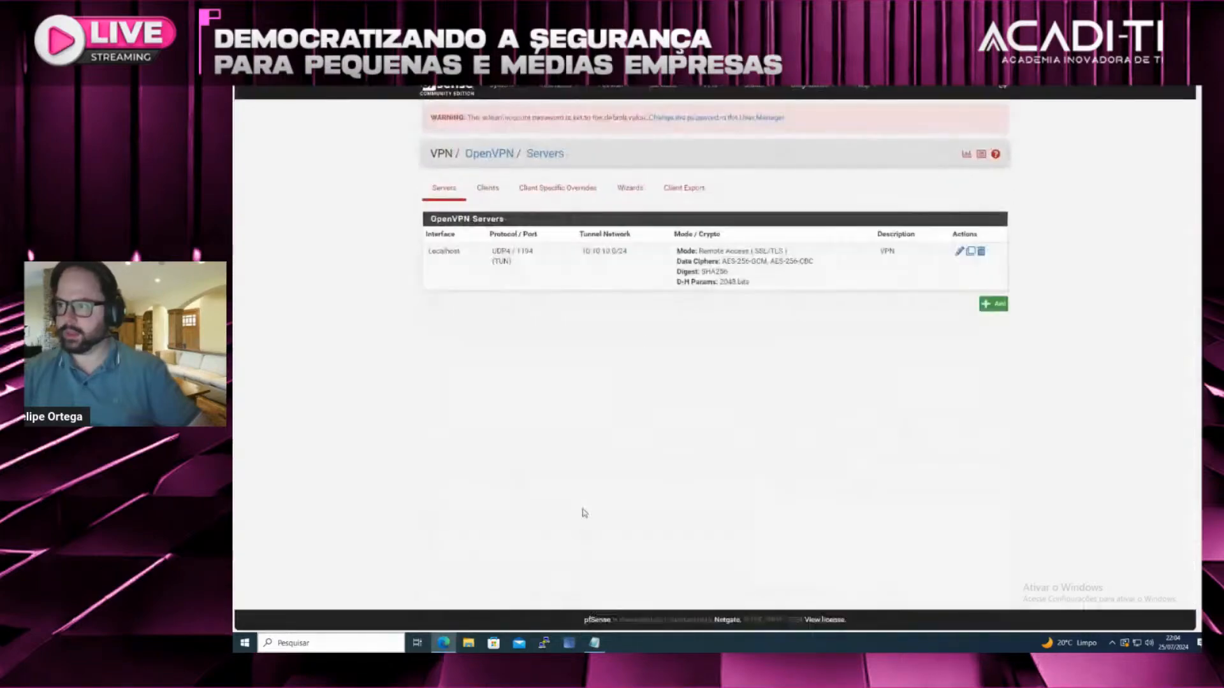
In the client export utility, set host name resolution to Other with host name 192.168.204.131 and download the user's connect-config .ovpn file
click(683, 193)
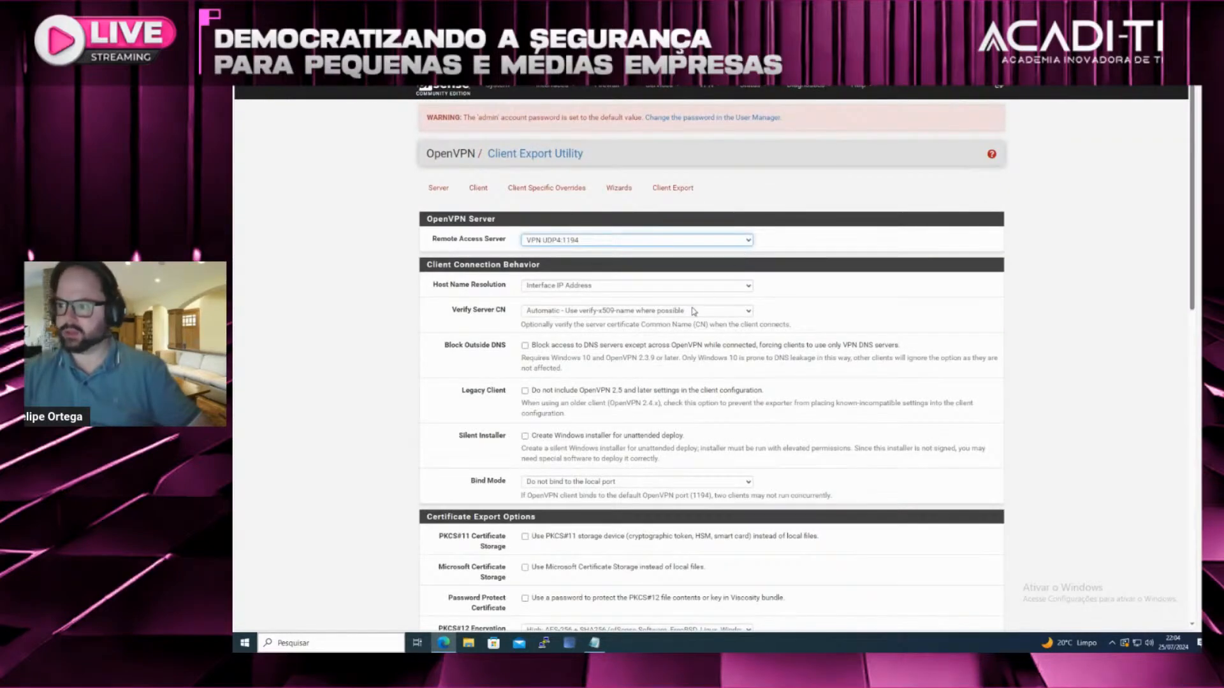
click(616, 288)
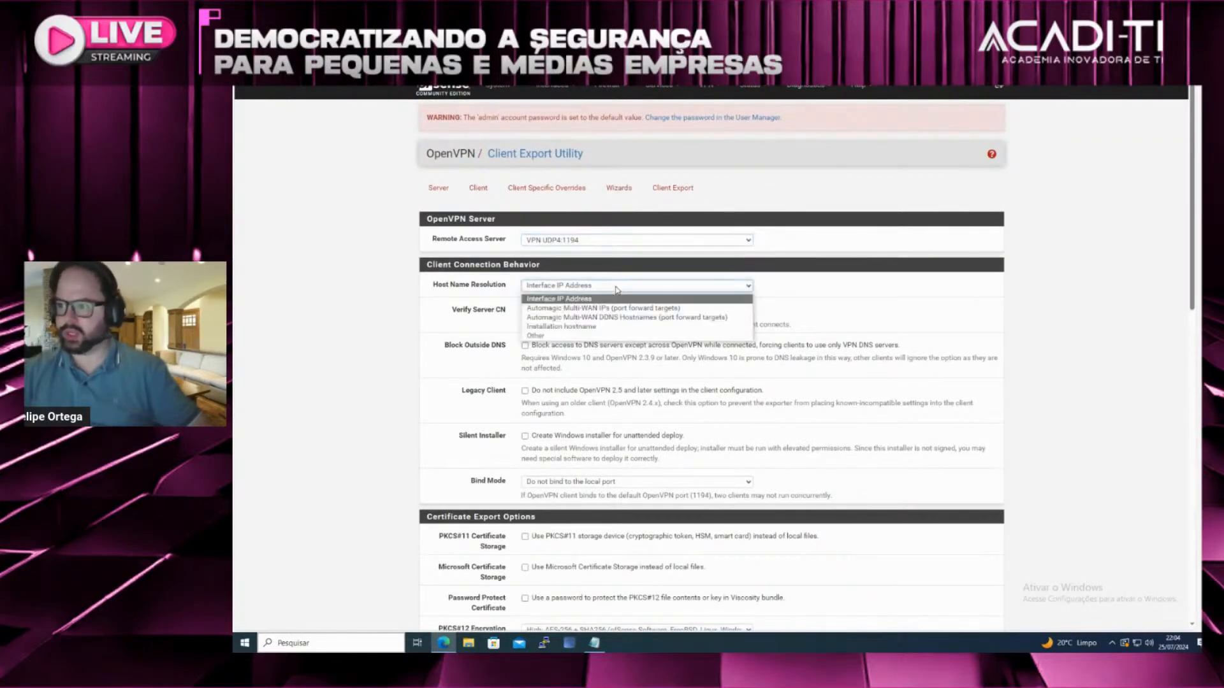
click(580, 335)
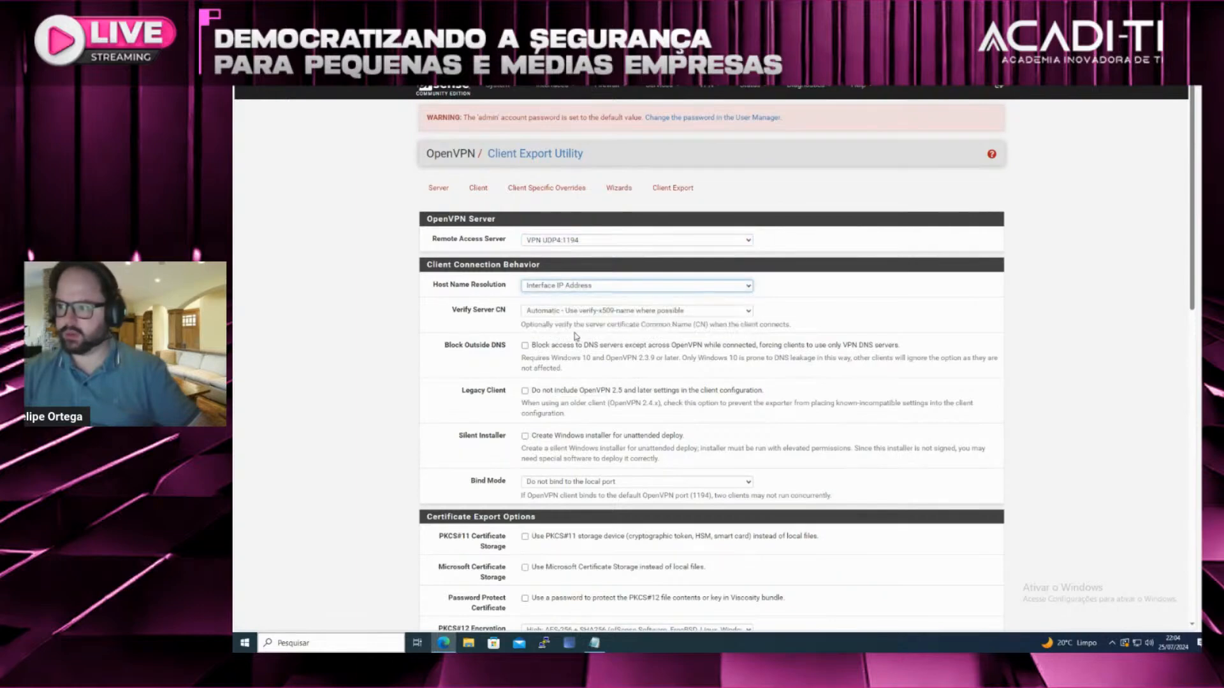
click(575, 312)
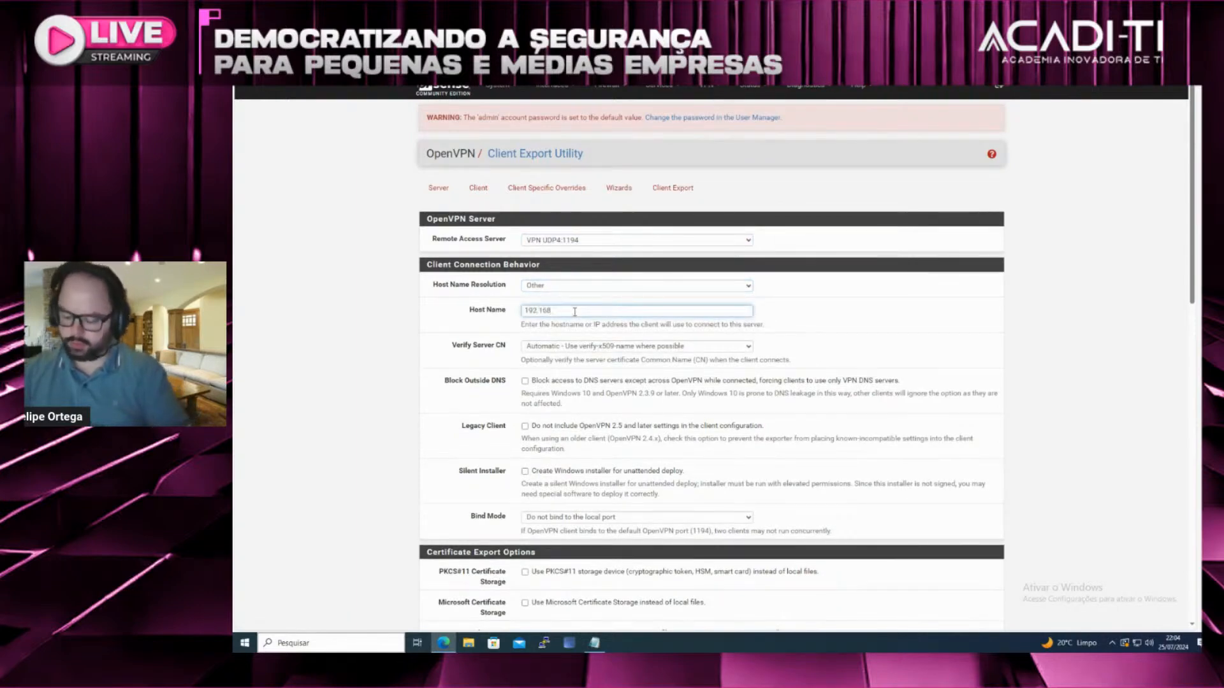
text(192.168.204.131)
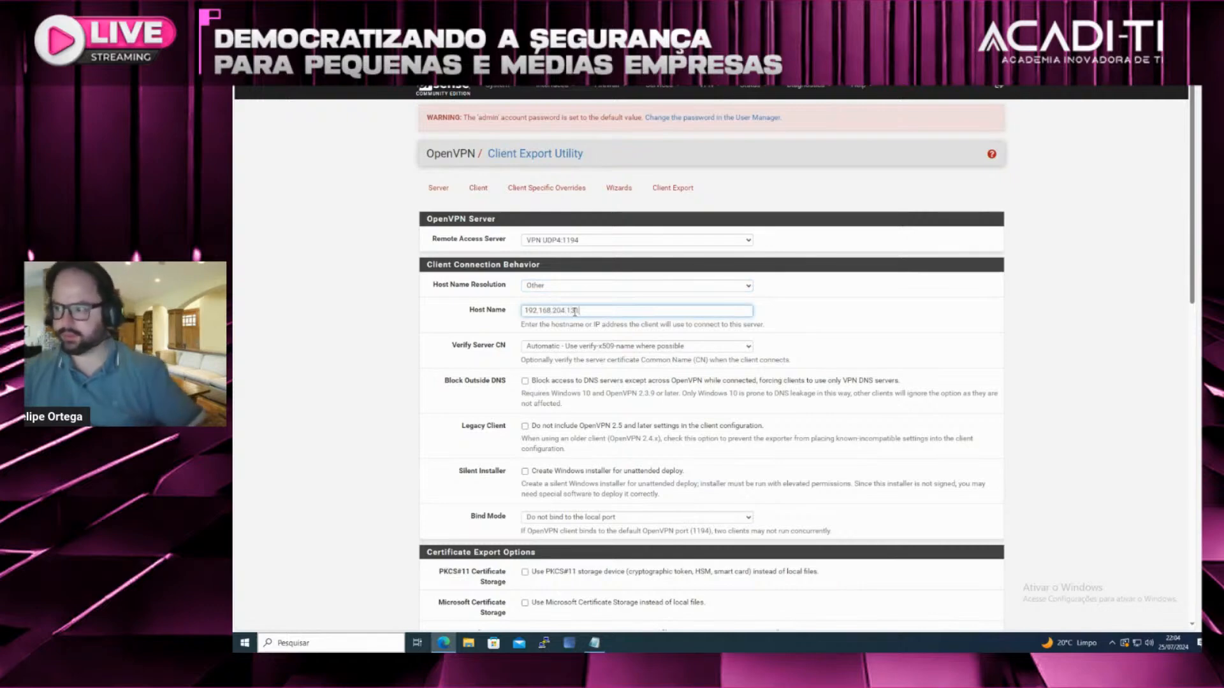
scroll(600, 384, down, 3)
scroll(599, 384, down, 6)
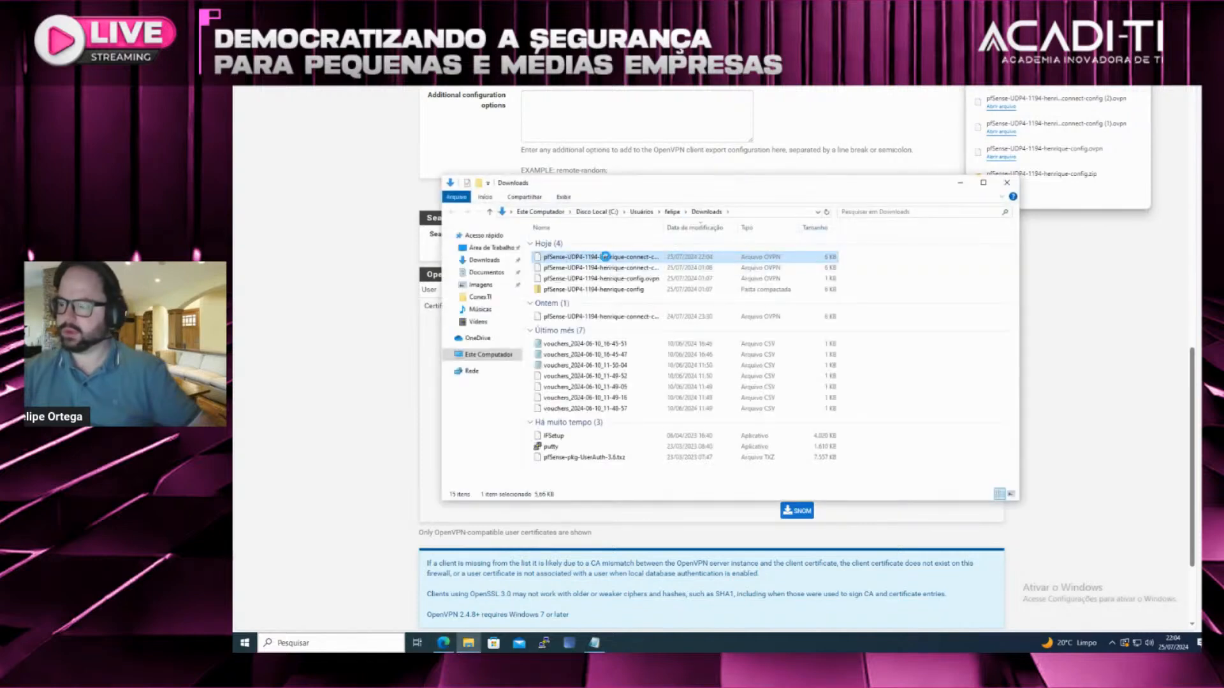
Open the newest downloaded connect-config .ovpn file with Bloco de Notas and copy its entire contents
right_click(605, 257)
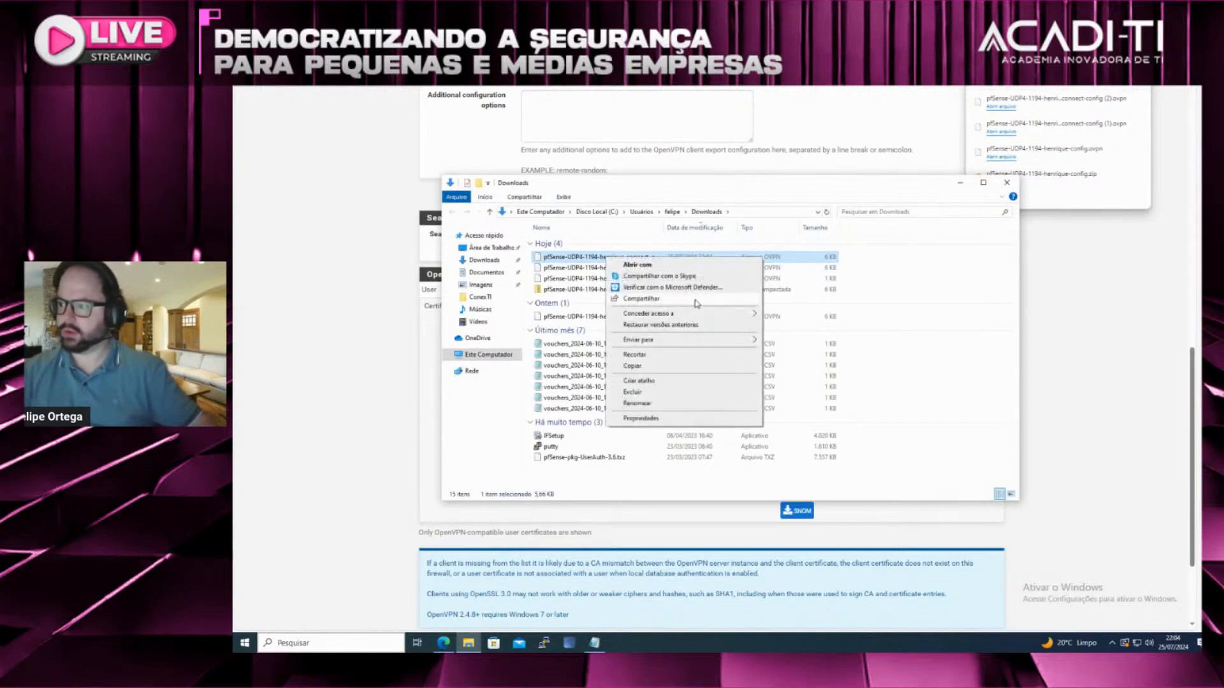
click(650, 266)
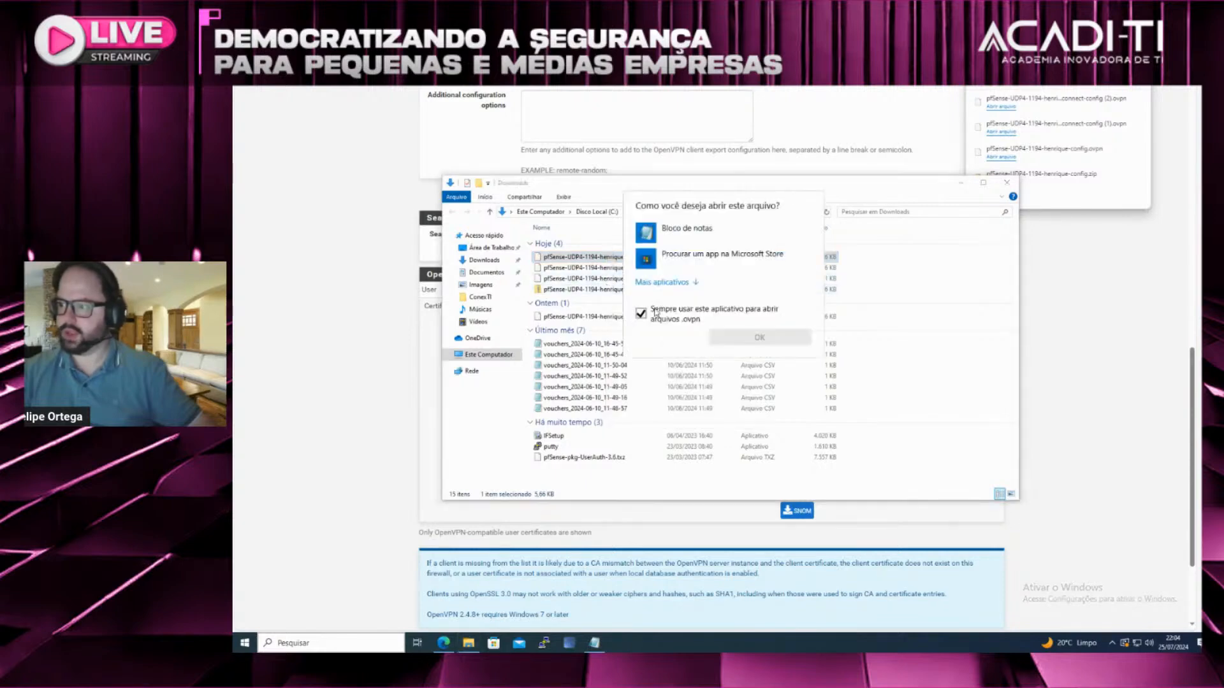
click(682, 228)
click(733, 336)
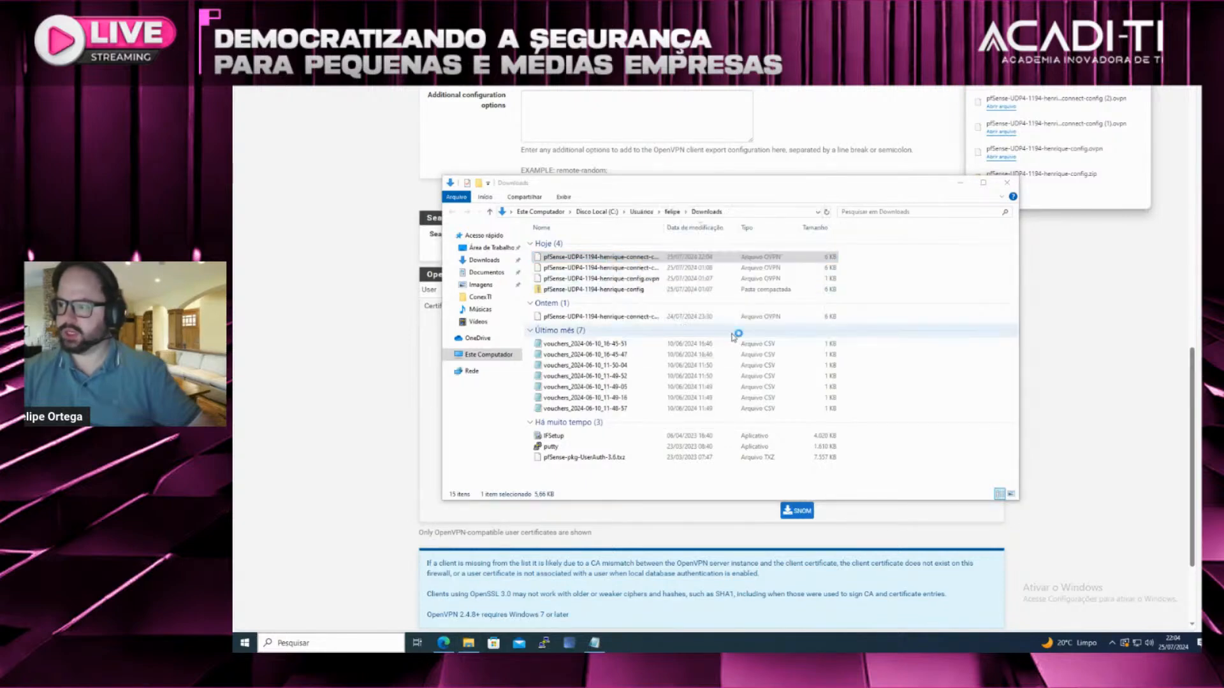
click(452, 256)
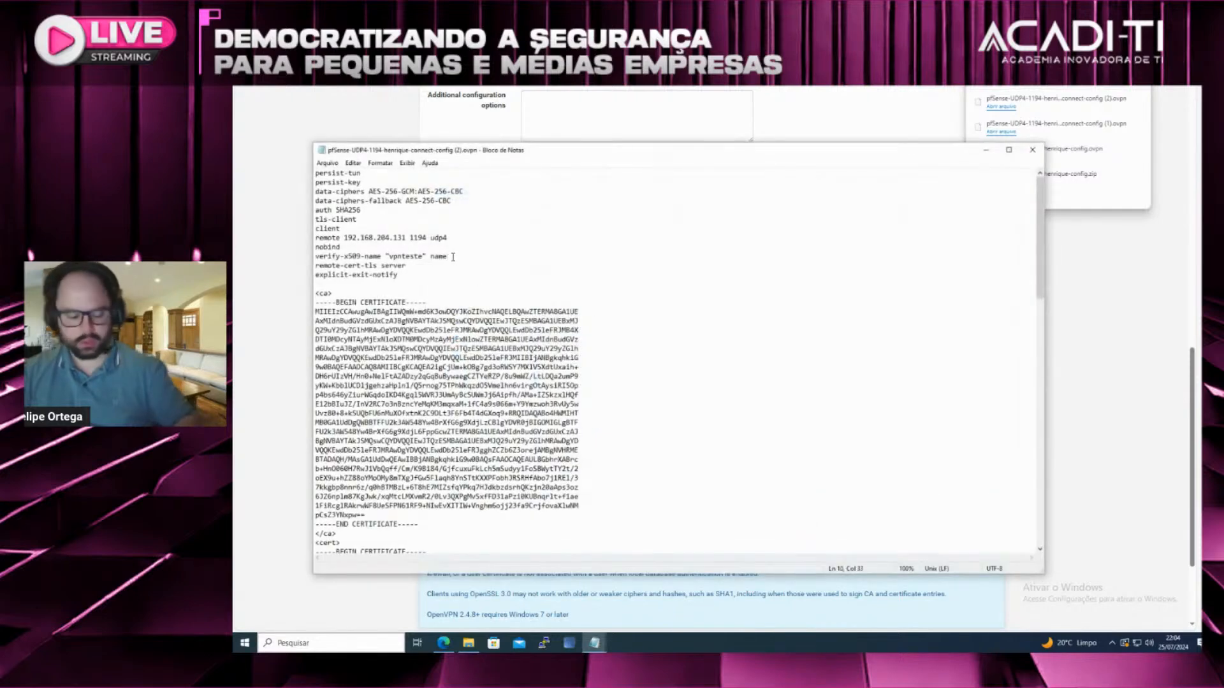
key(ctrl+a)
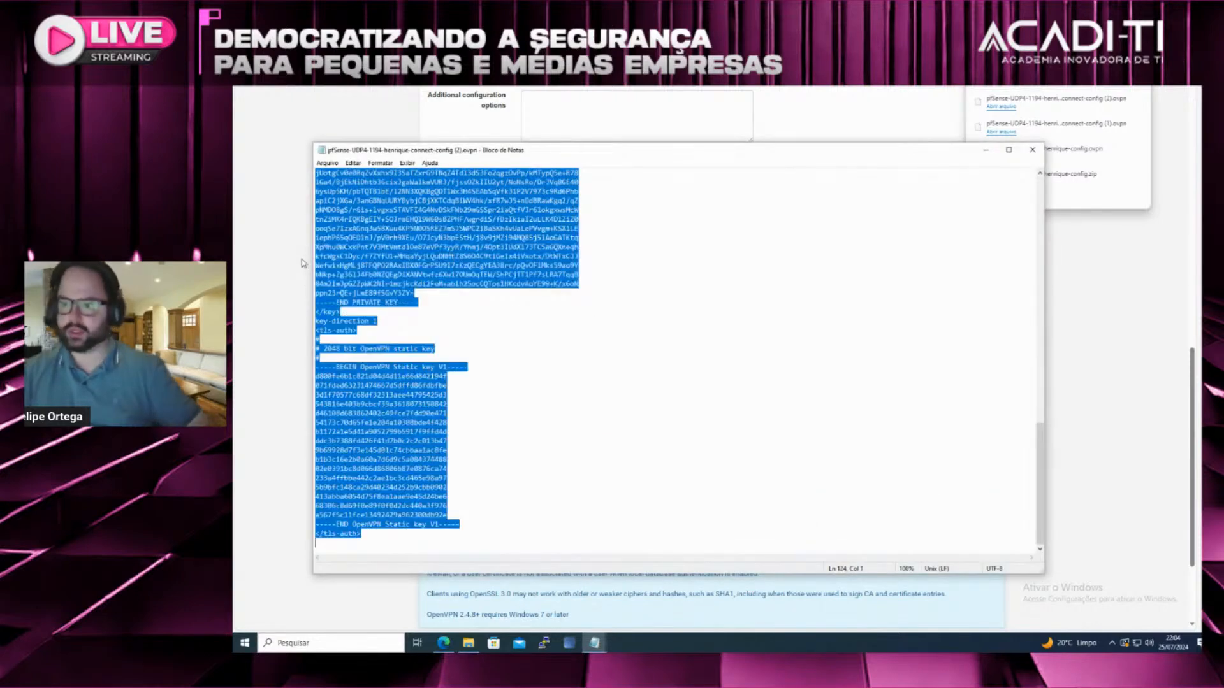
click(303, 264)
Open the OpenVPN 2FA configuration in pfSense and paste the copied client configuration as its ovpn file
scroll(509, 337, up, 12)
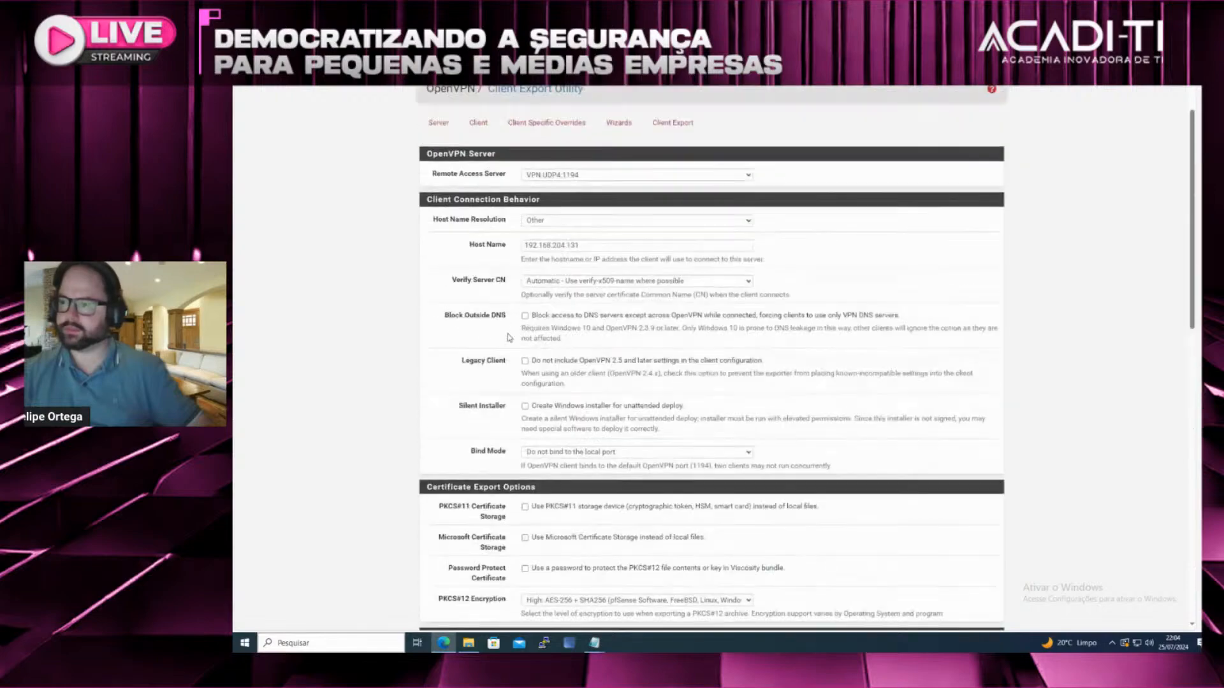
scroll(509, 337, up, 1)
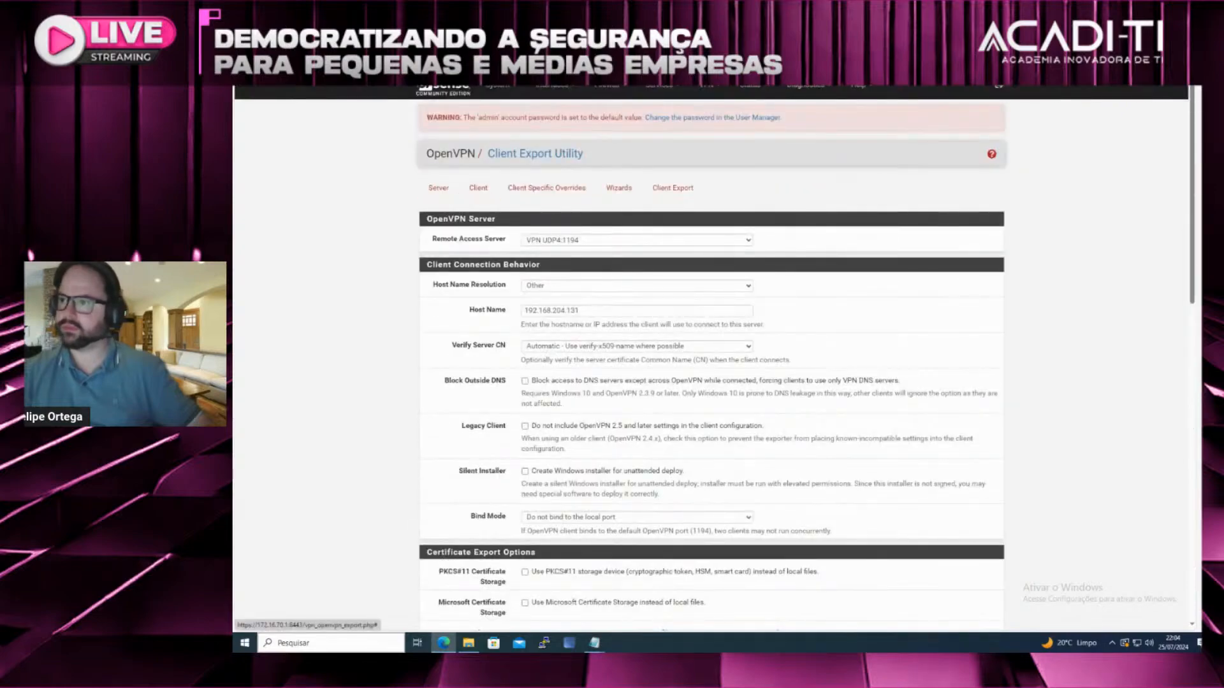
click(706, 85)
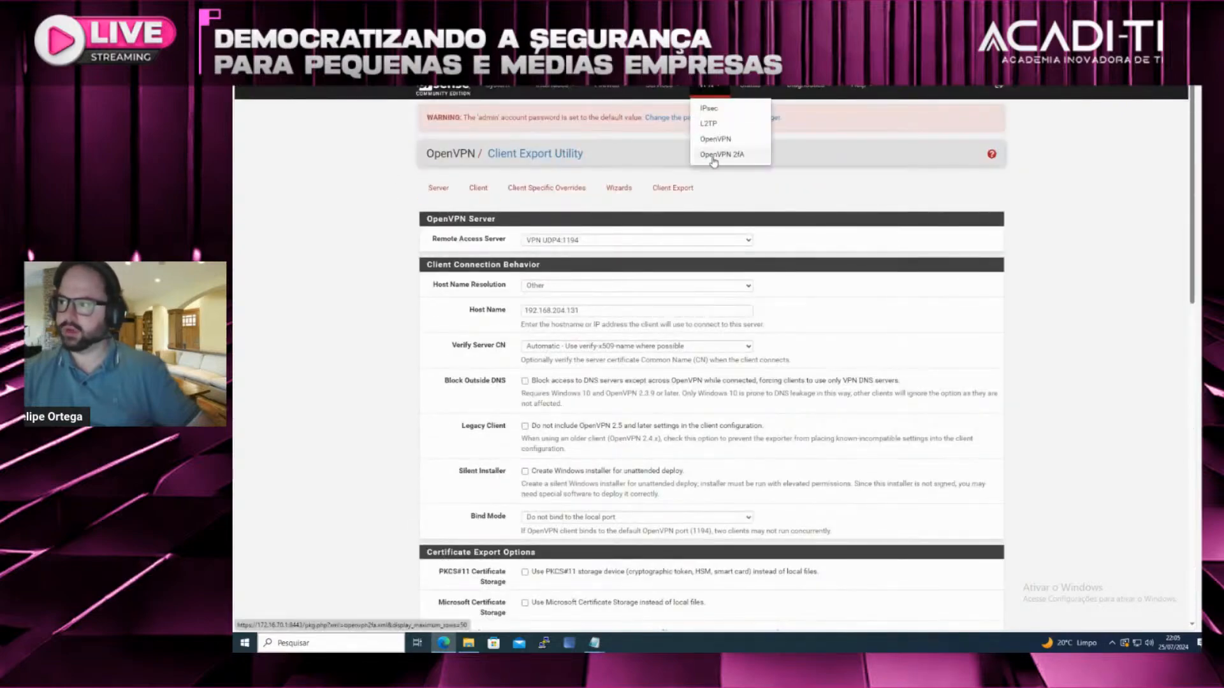
click(714, 156)
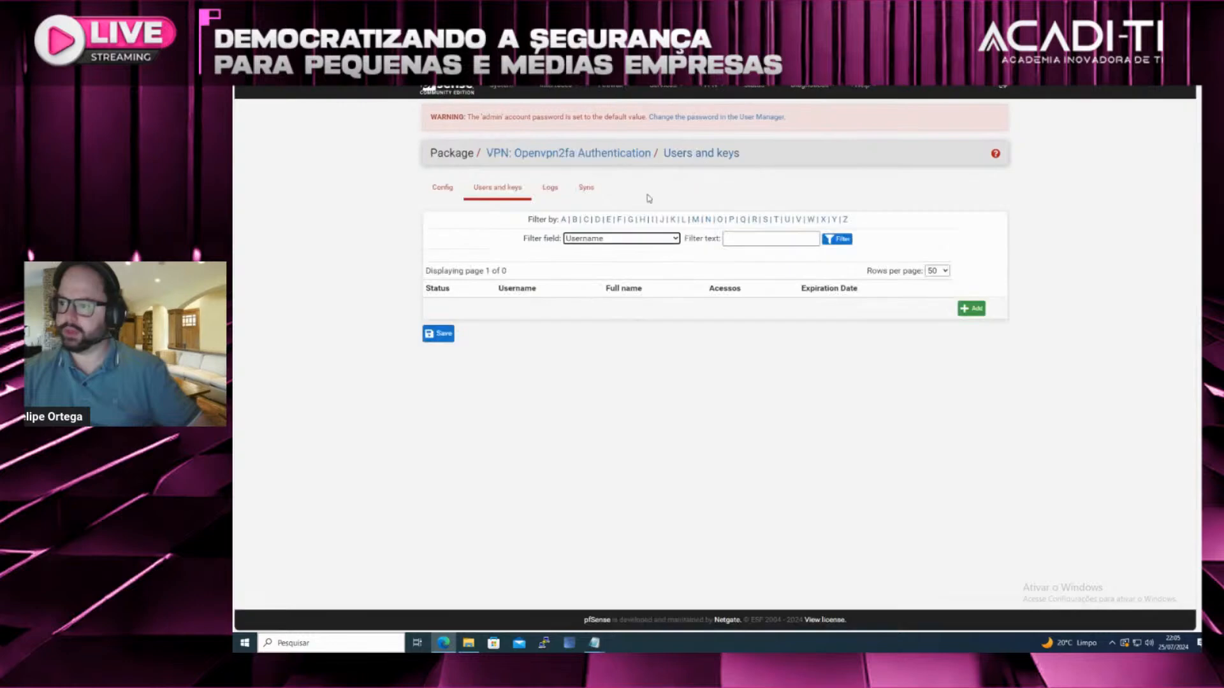
click(440, 188)
scroll(549, 401, down, 2)
click(535, 445)
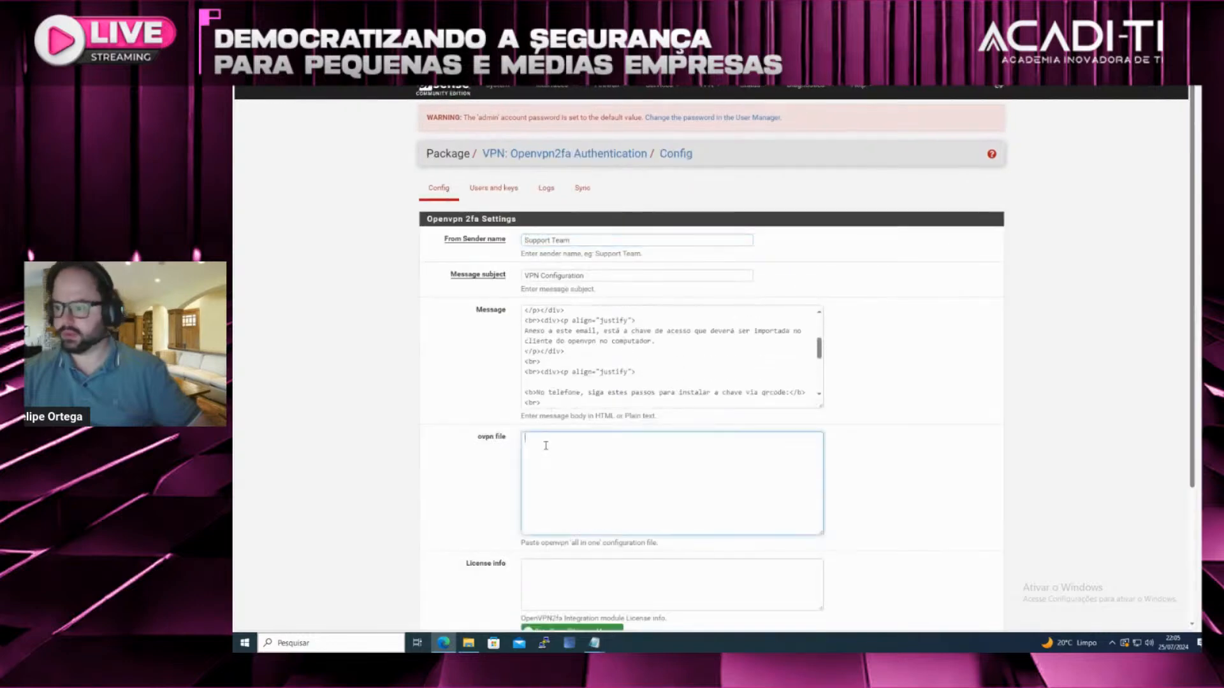
key(ctrl+v)
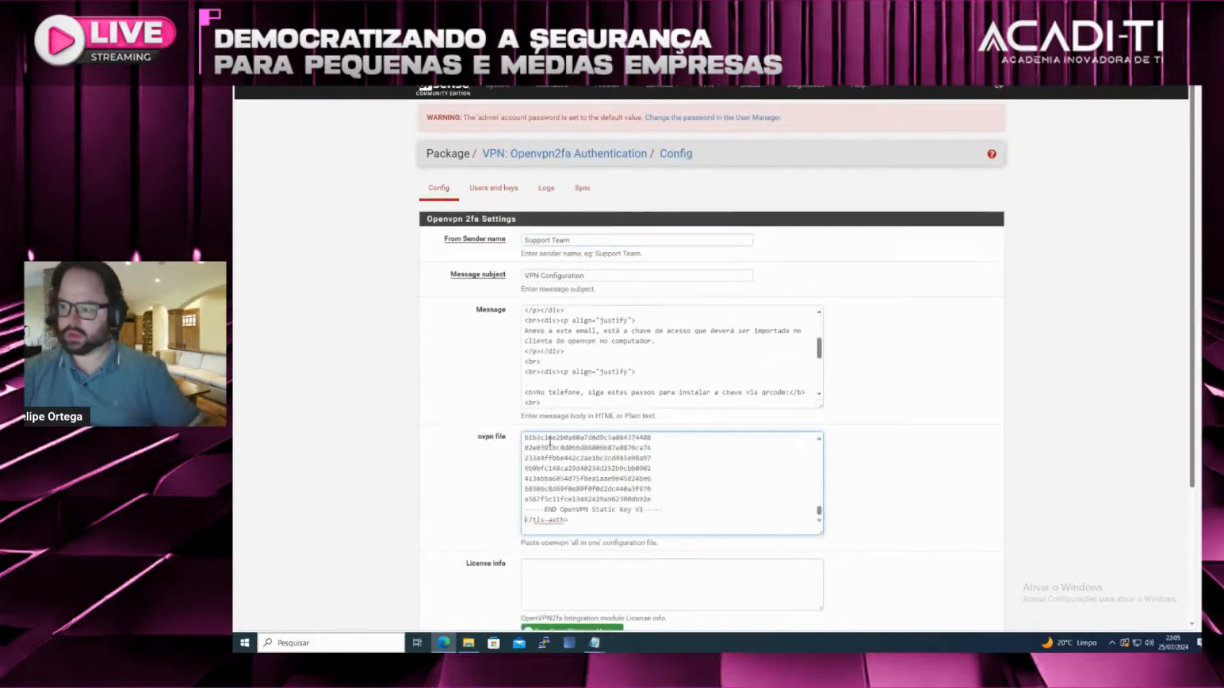
Add a push-peer-info line below explicit-exit-notify in the pasted ovpn file and save the 2FA configuration
scroll(550, 440, up, 6)
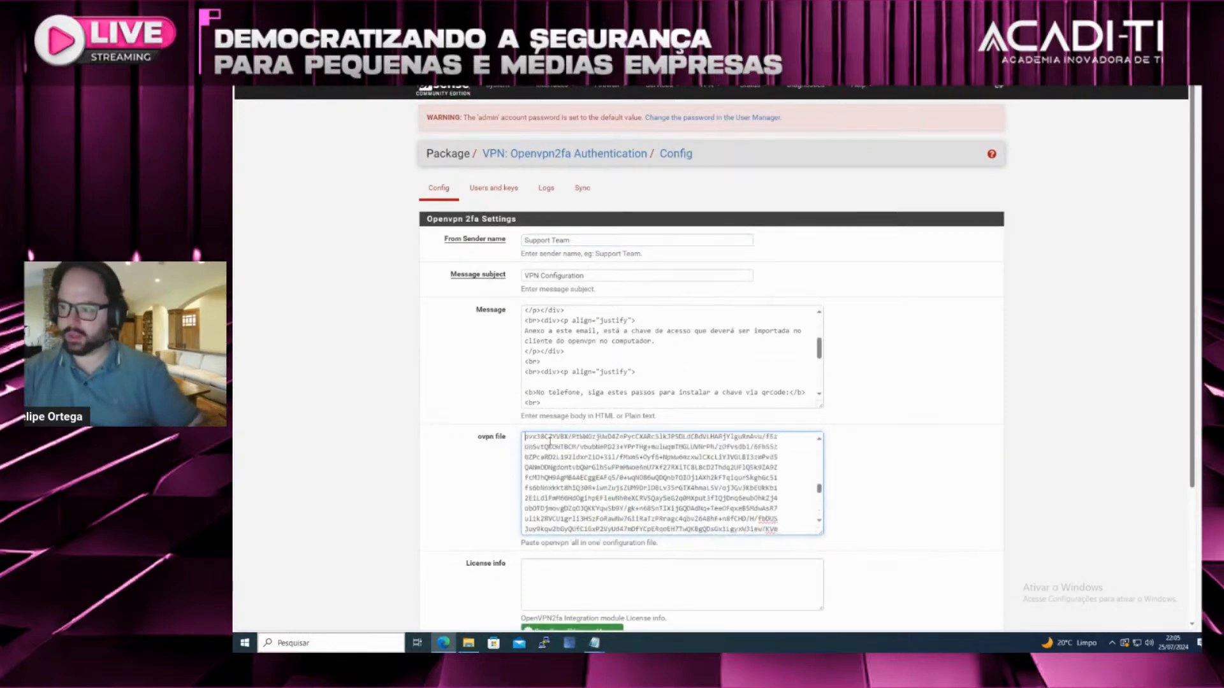
scroll(550, 439, up, 8)
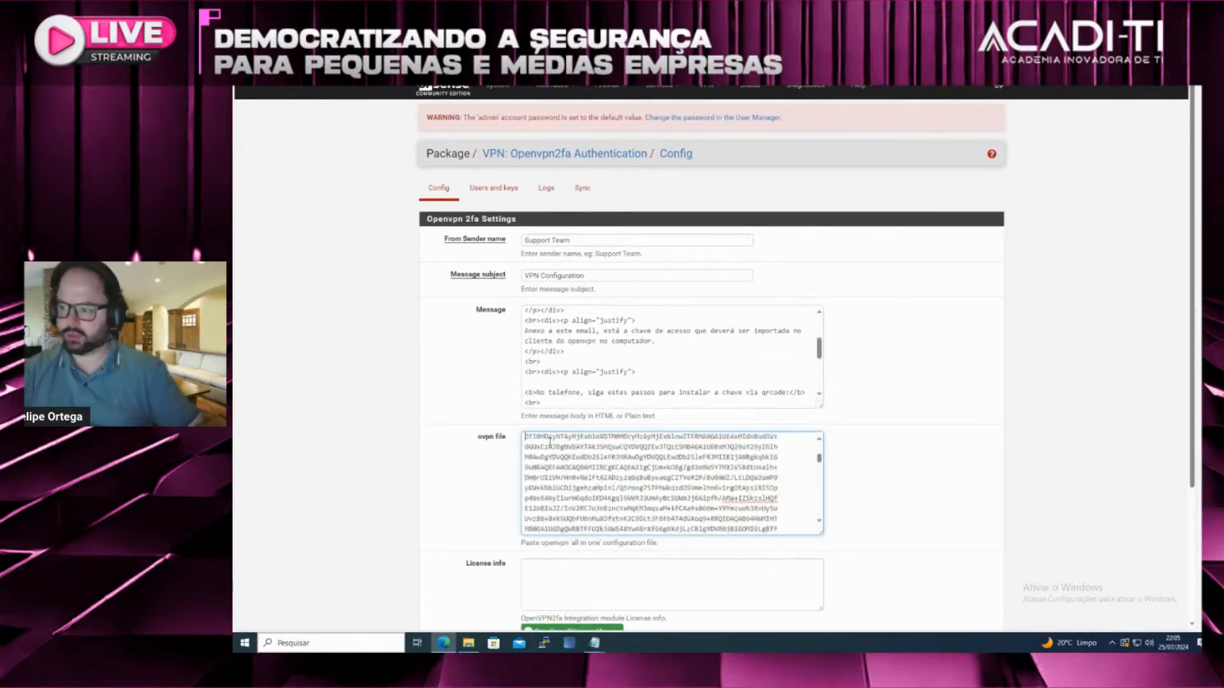
scroll(552, 451, down, 2)
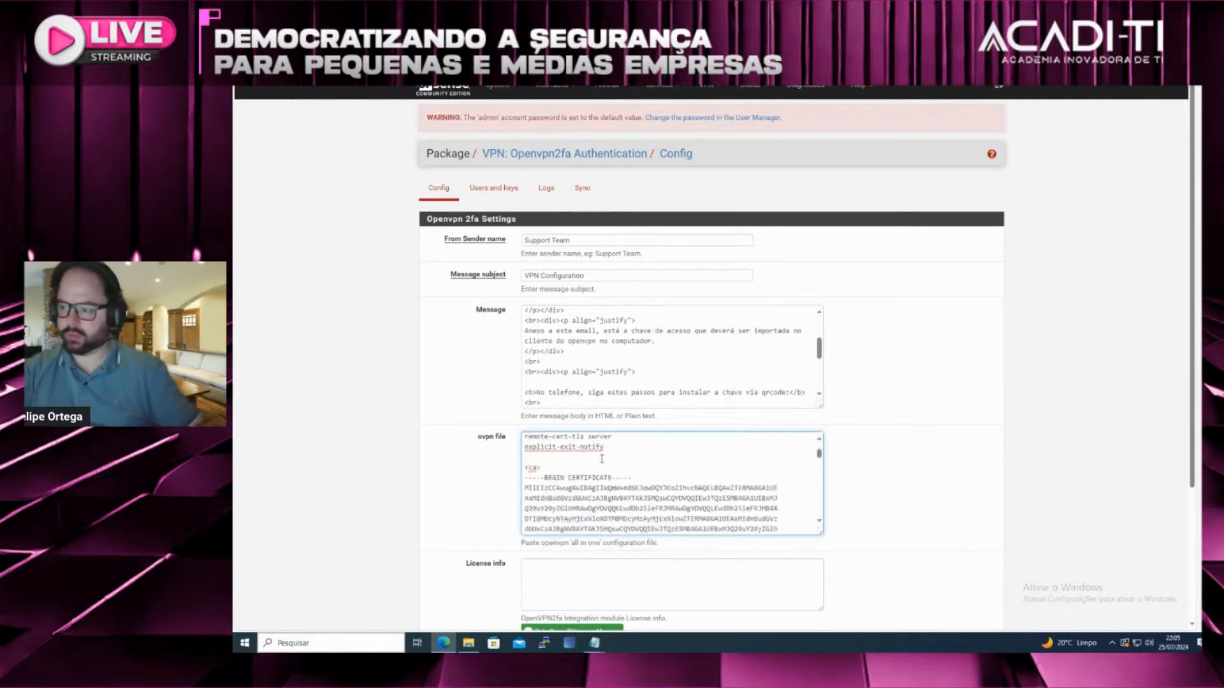
key(Return)
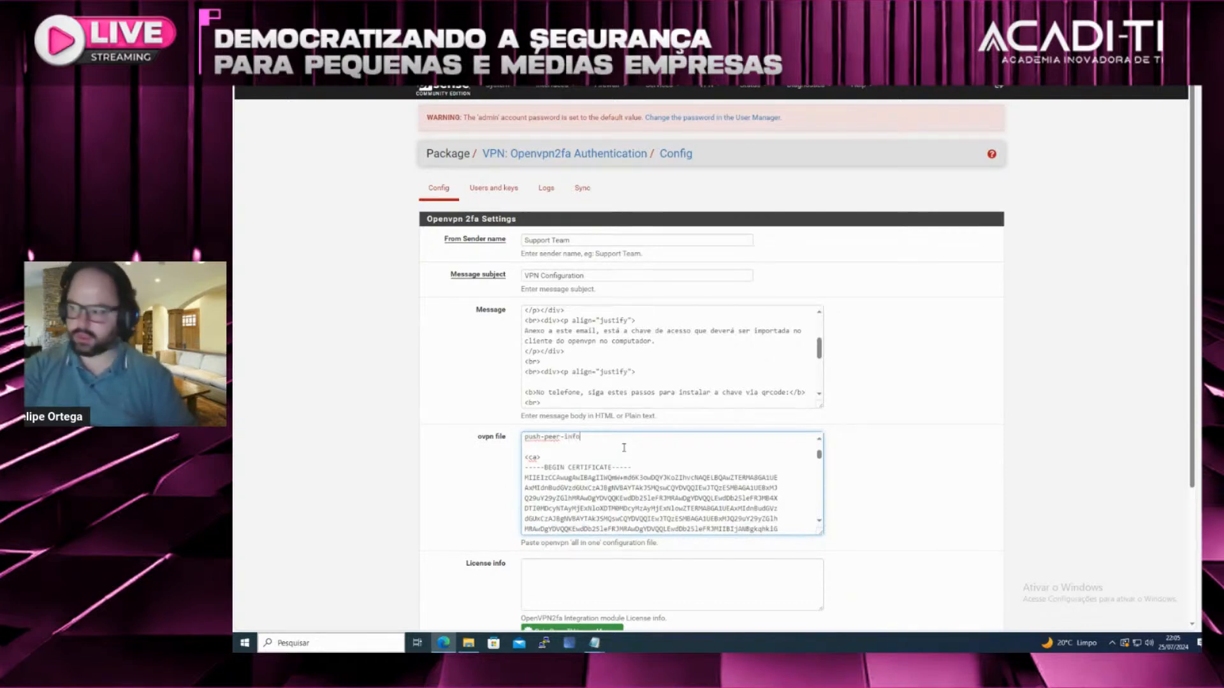
scroll(390, 454, down, 3)
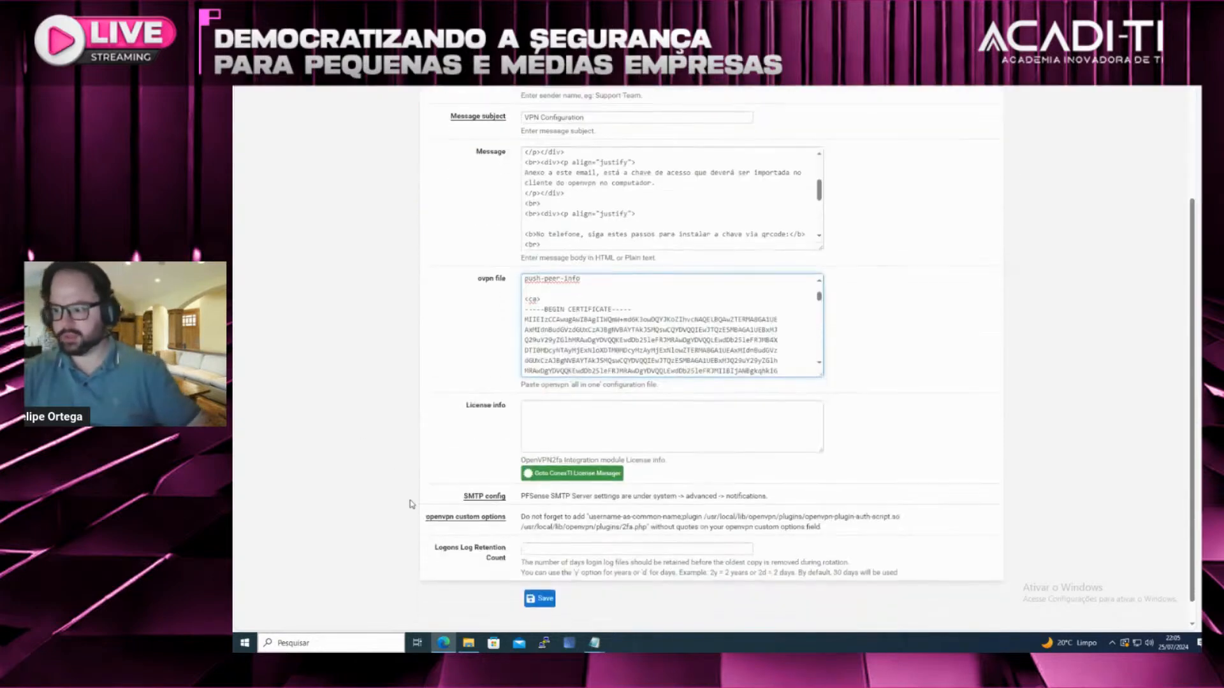
scroll(411, 504, down, 1)
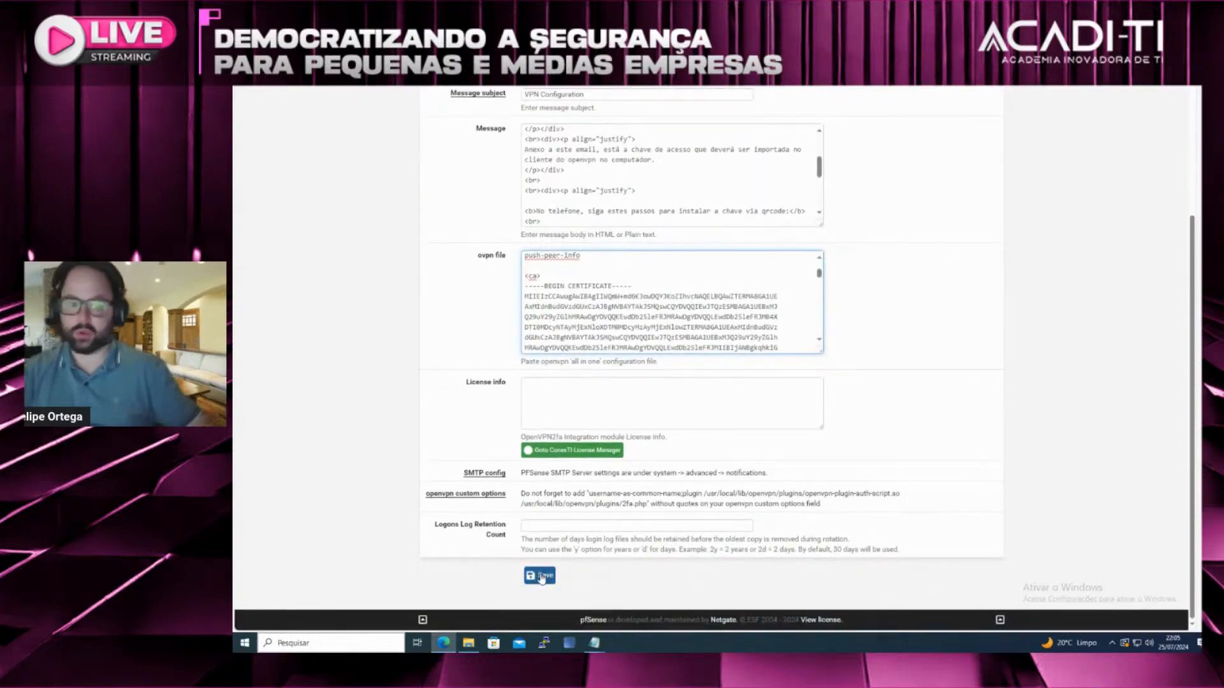
click(540, 576)
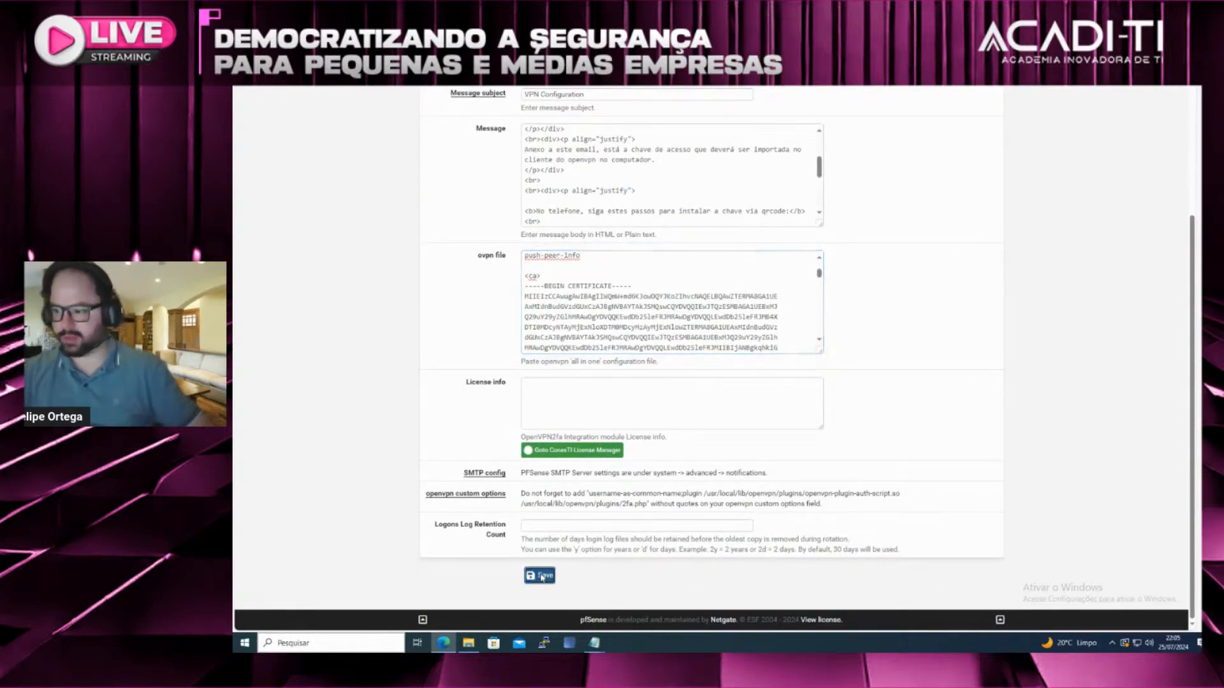
scroll(434, 455, down, 2)
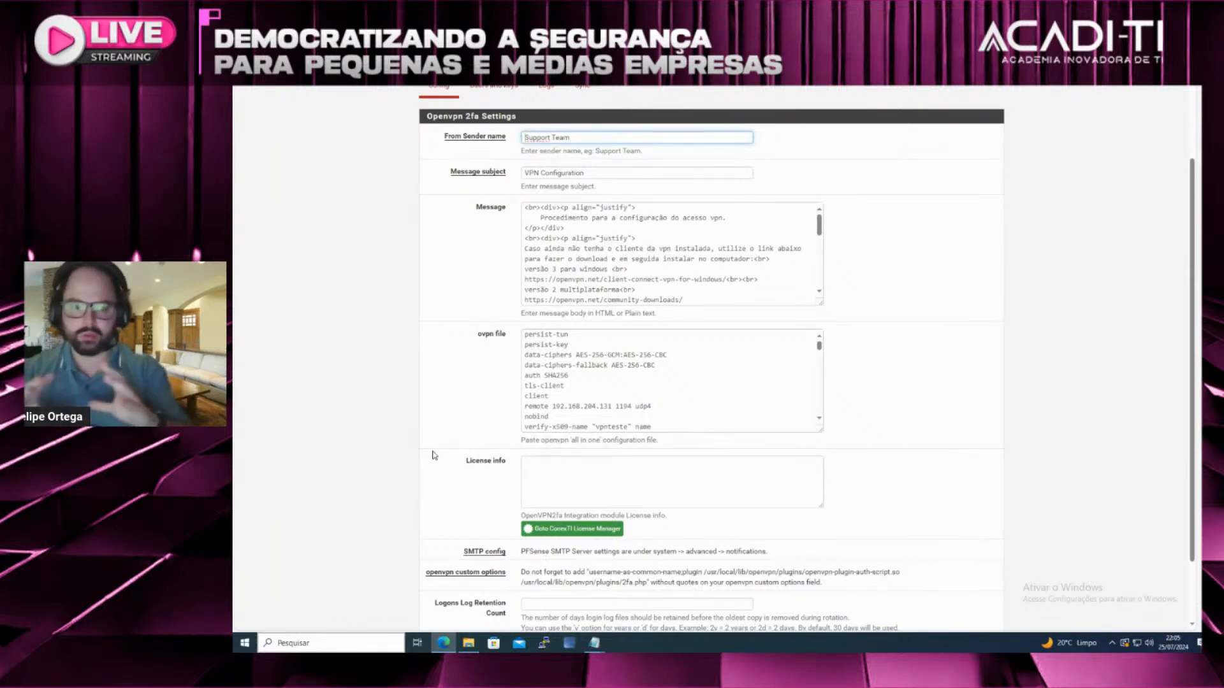
Add a new entry to the OpenVPN 2FA users and keys, enable its 2FA logon, and enter the VPN username
scroll(457, 446, up, 1)
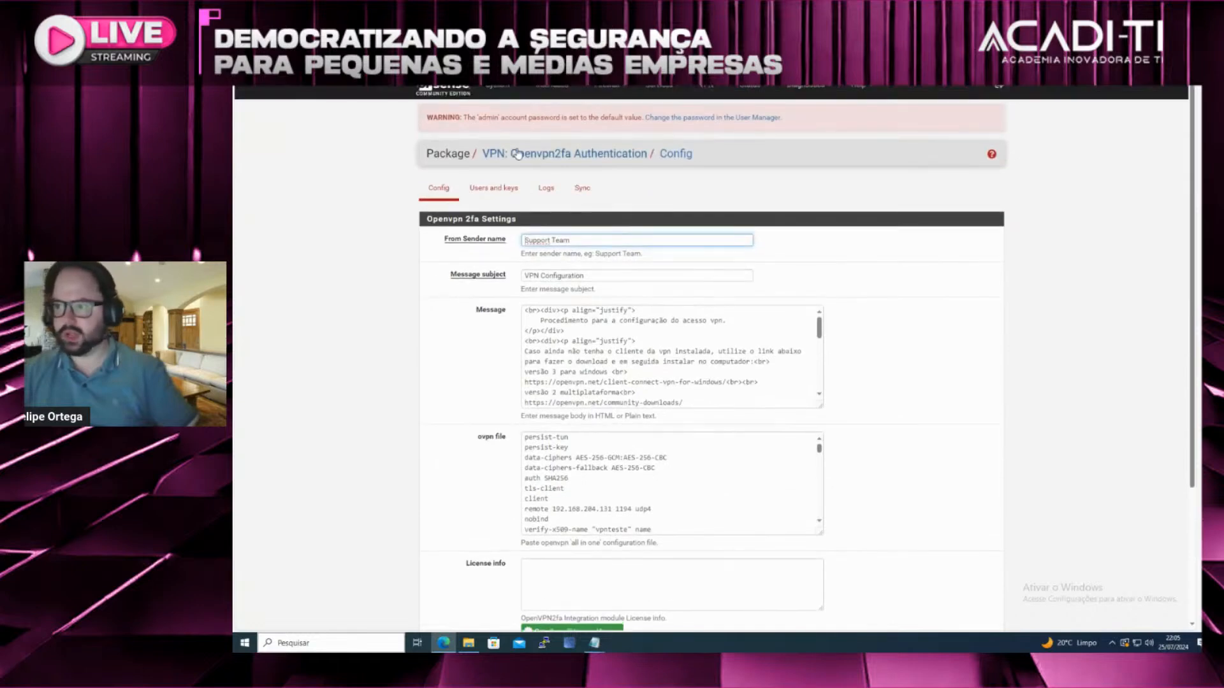
click(496, 188)
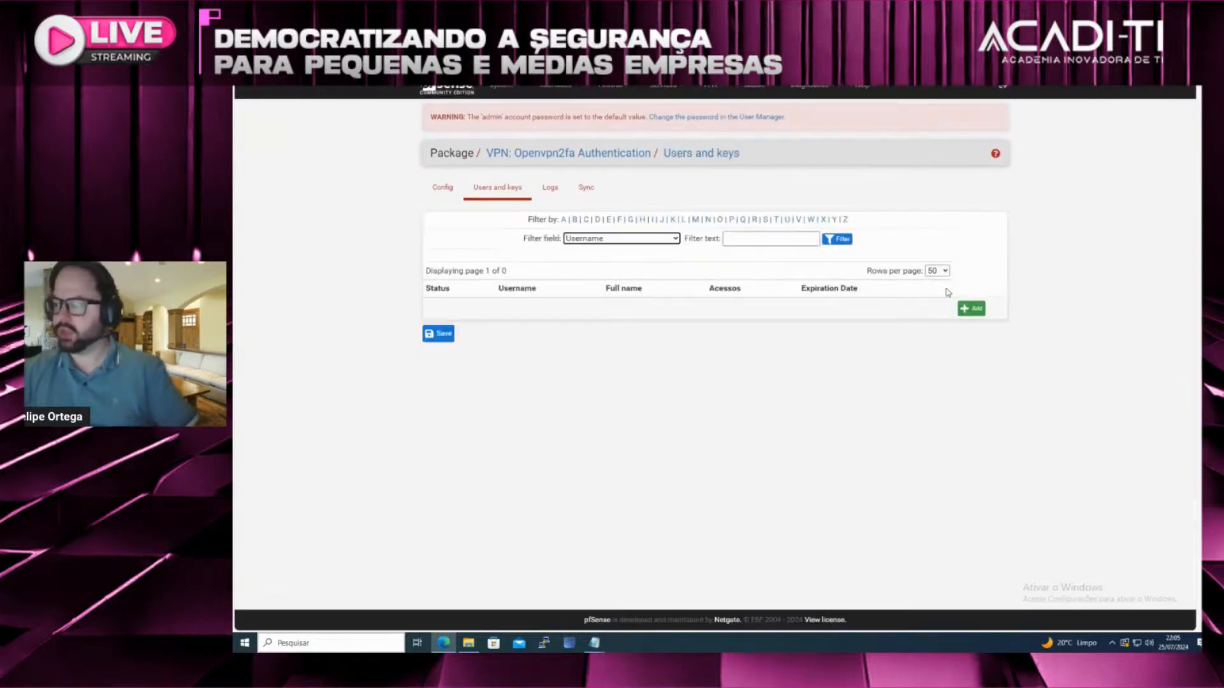
click(964, 310)
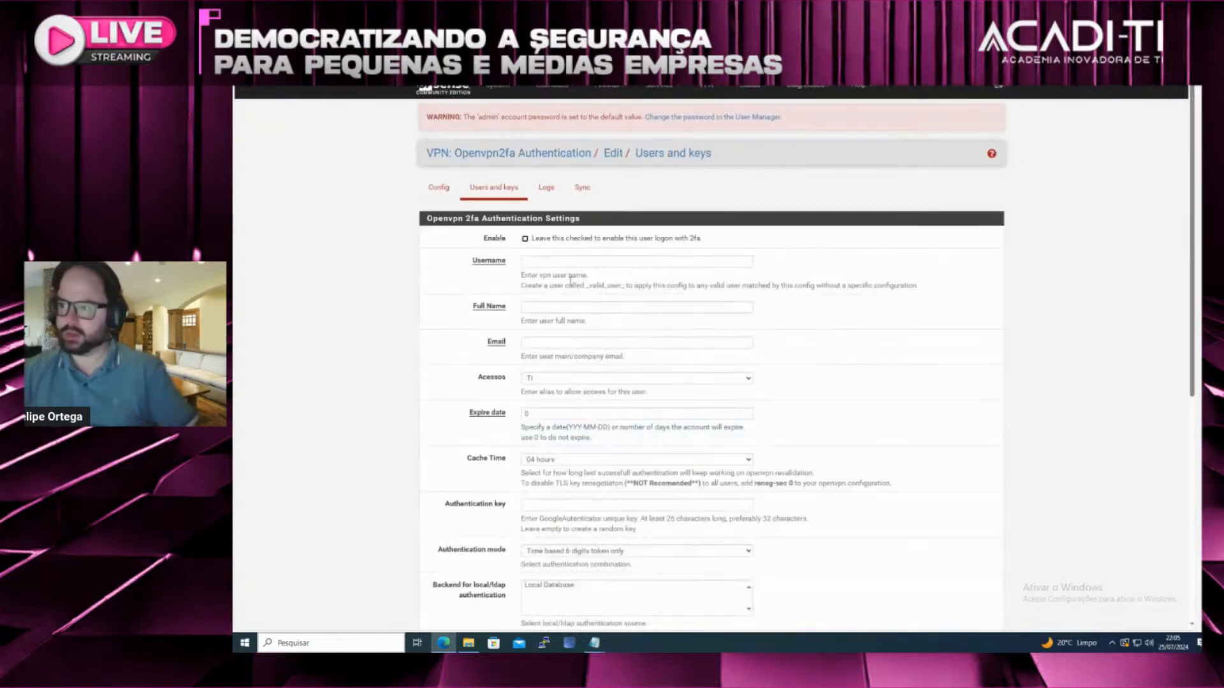
click(524, 238)
click(541, 263)
text(henrique)
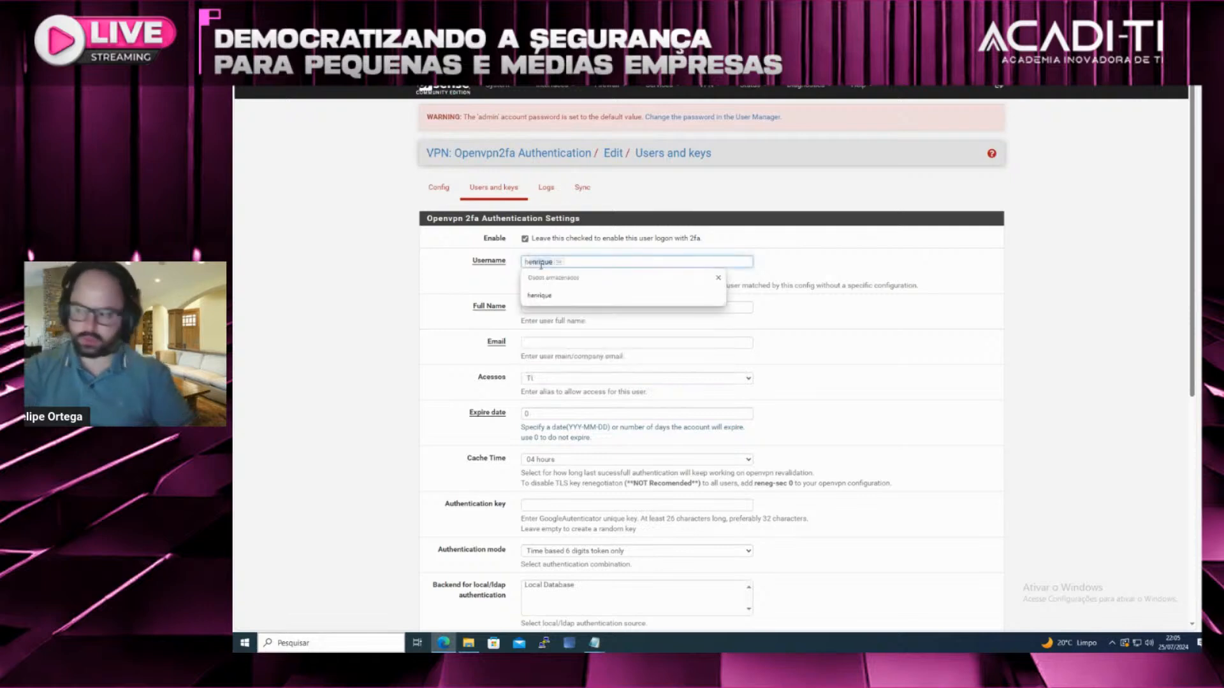
key(Tab)
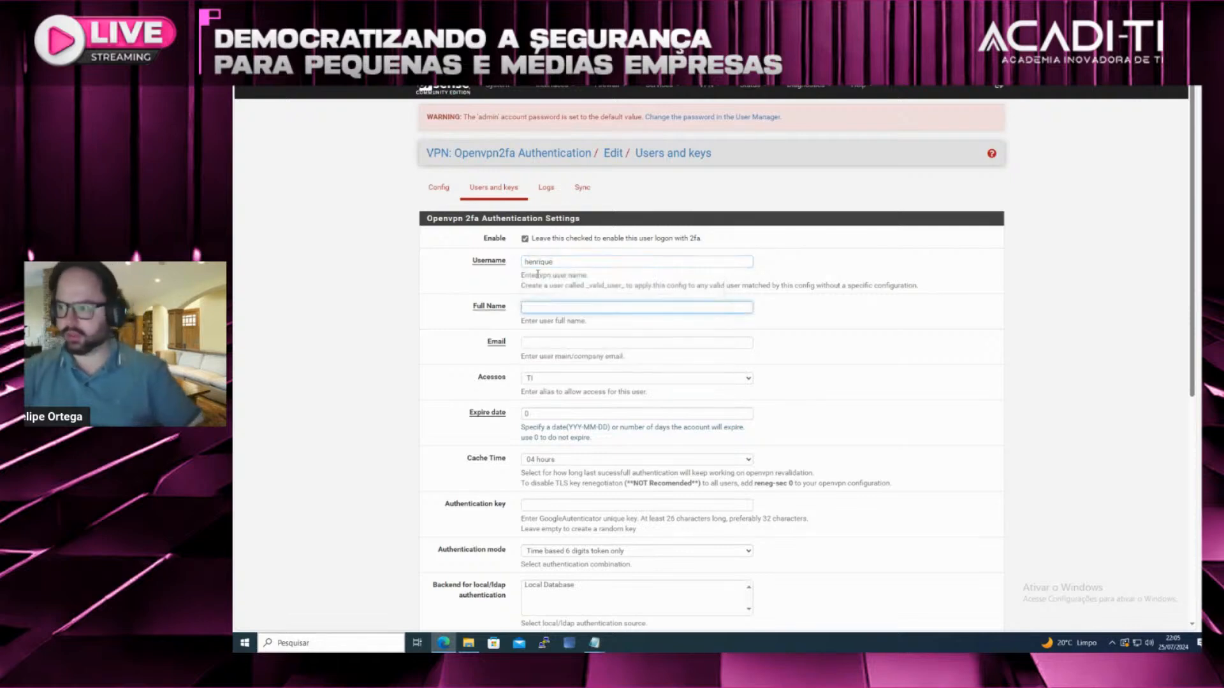
Fill in the 2FA user's full name and email address
click(535, 309)
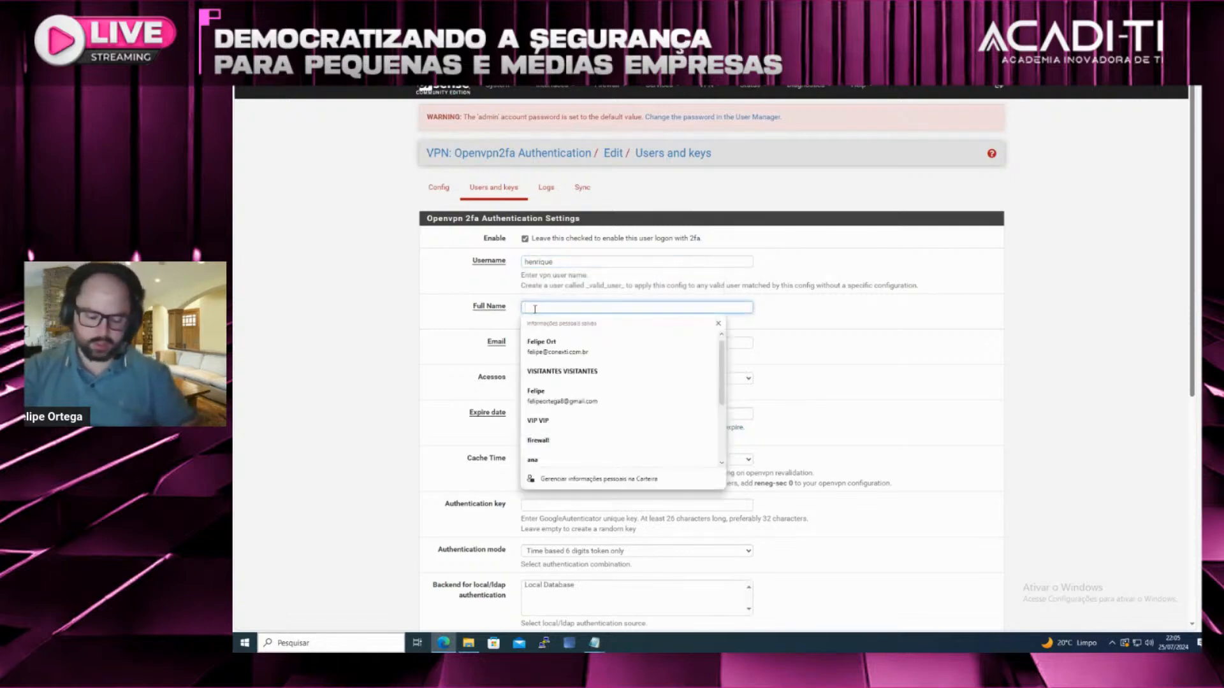
text(Henrique)
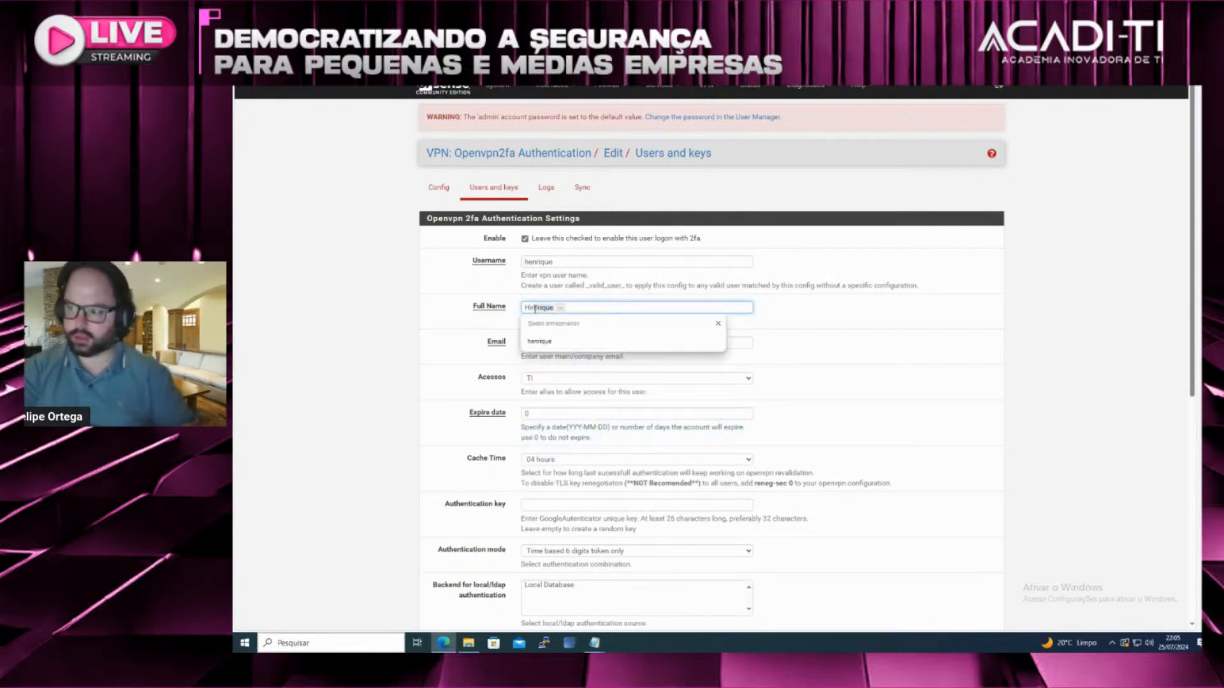
click(539, 341)
click(543, 342)
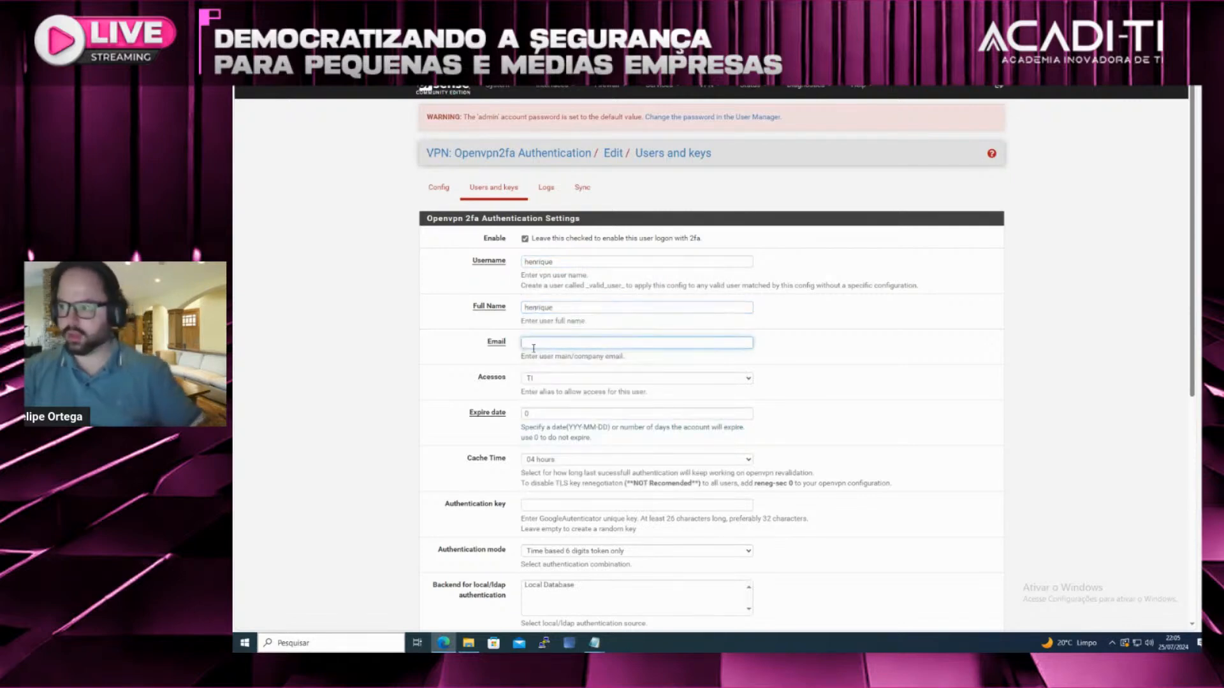
click(557, 398)
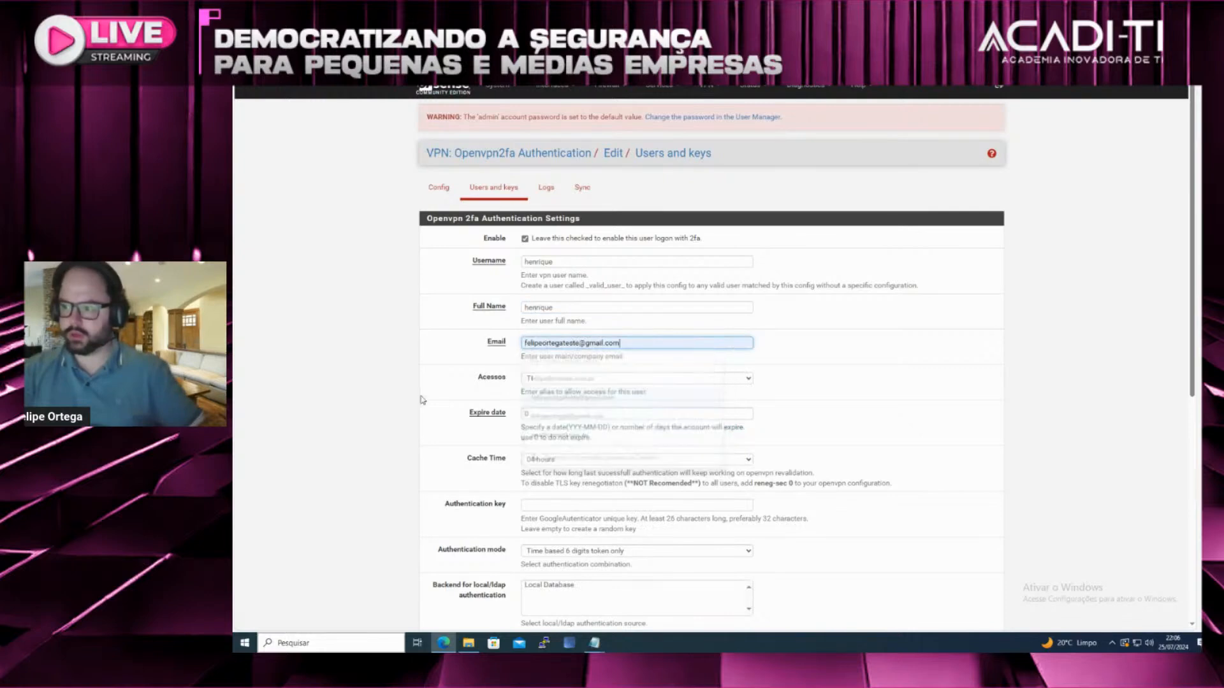
Set the 2FA user's Acessos alias to Any
scroll(439, 393, down, 2)
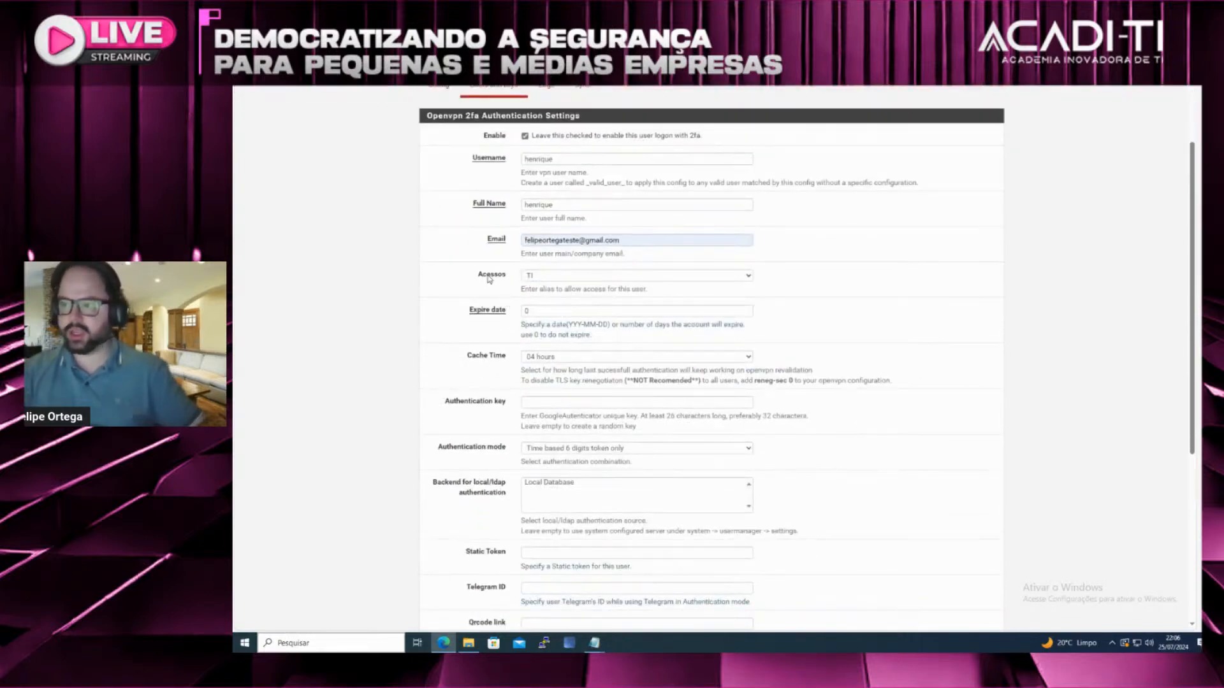
drag(479, 276, 508, 278)
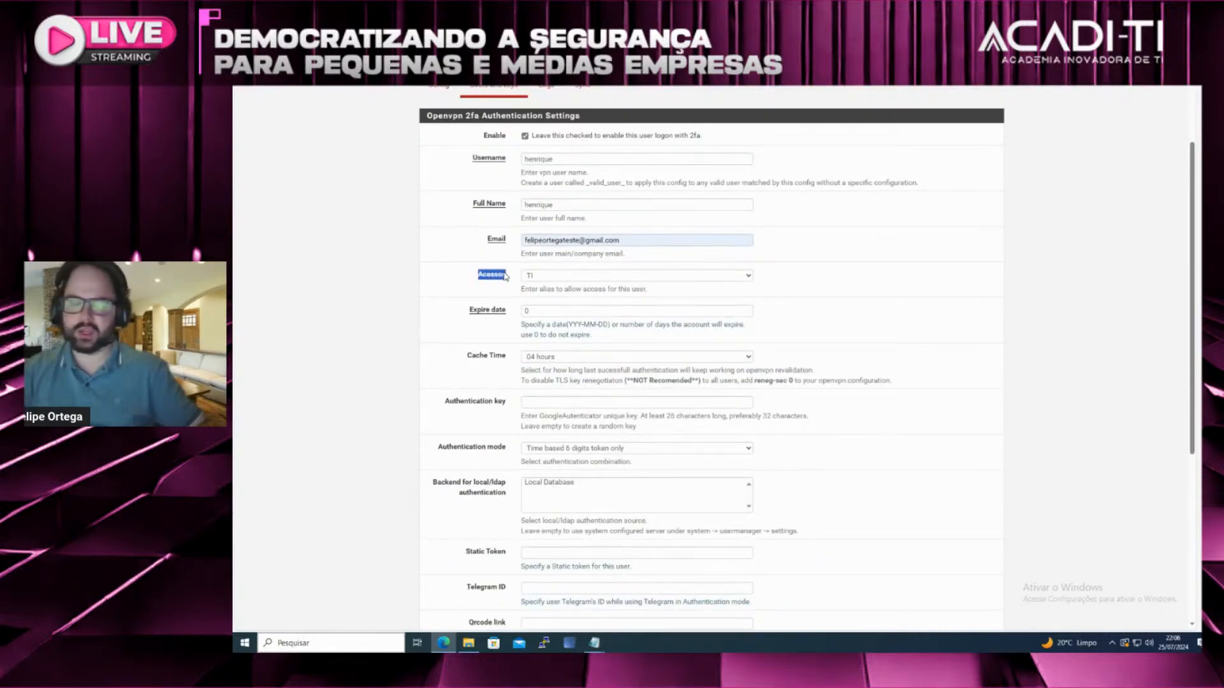
click(460, 285)
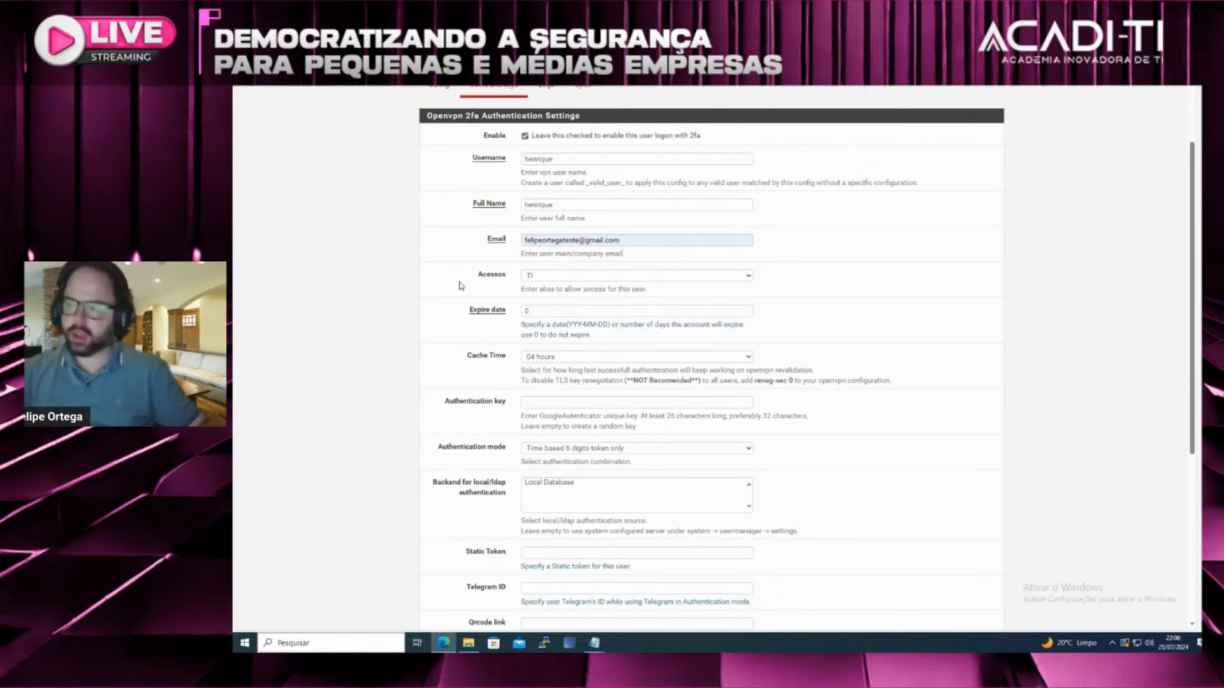
click(534, 275)
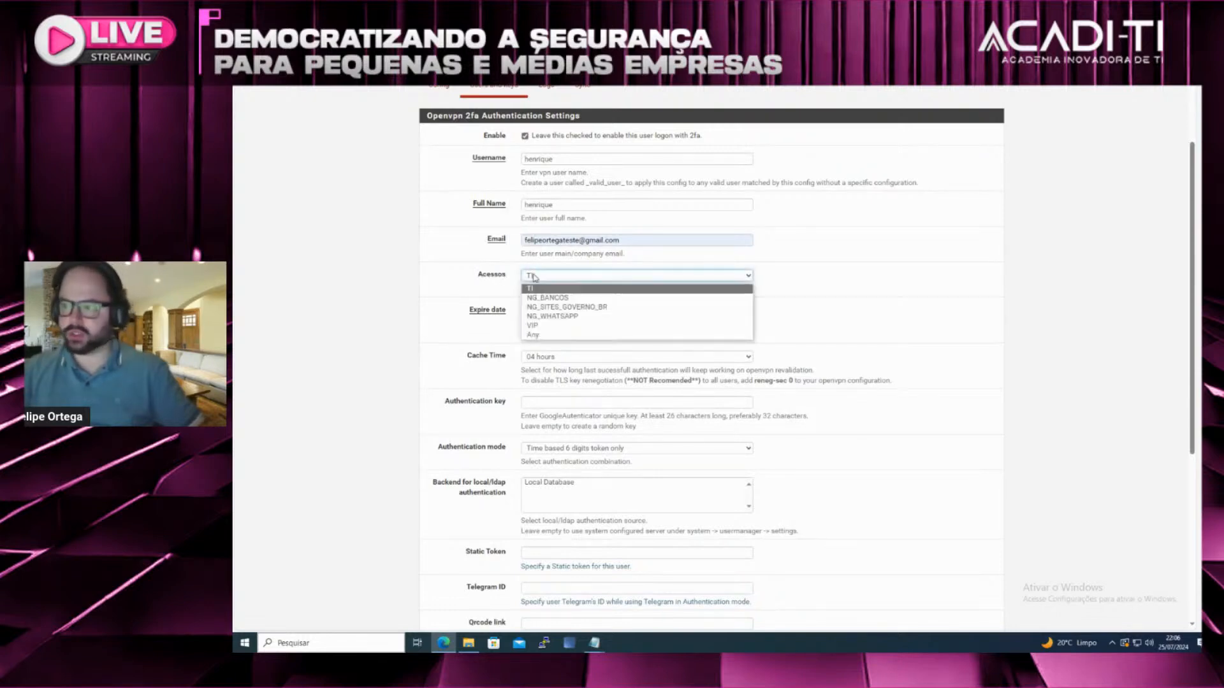
click(544, 335)
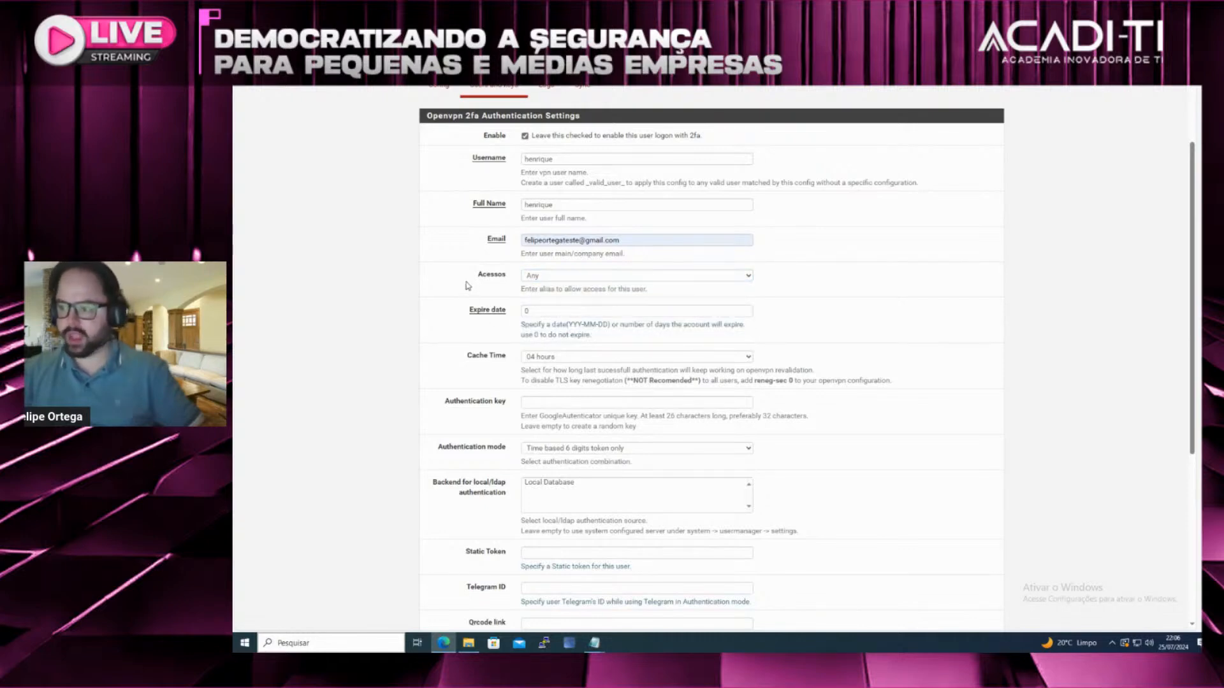
Try the Telegram token only and Static token only authentication modes for the 2FA user
scroll(466, 286, down, 1)
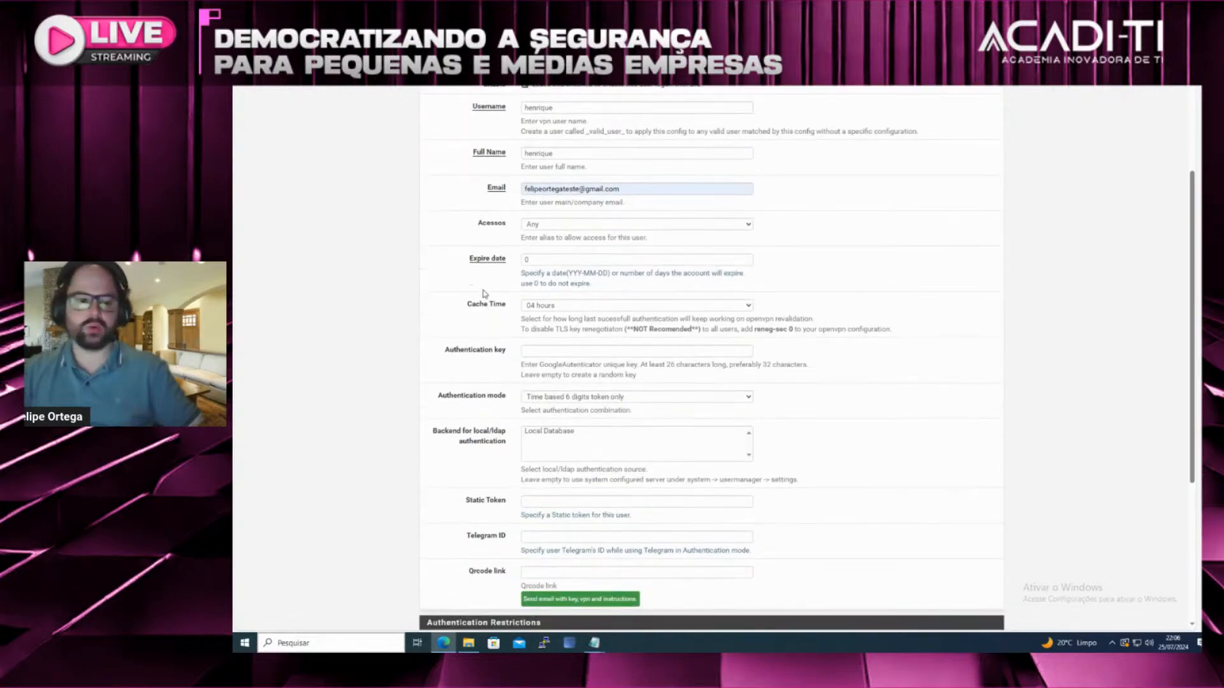
click(541, 399)
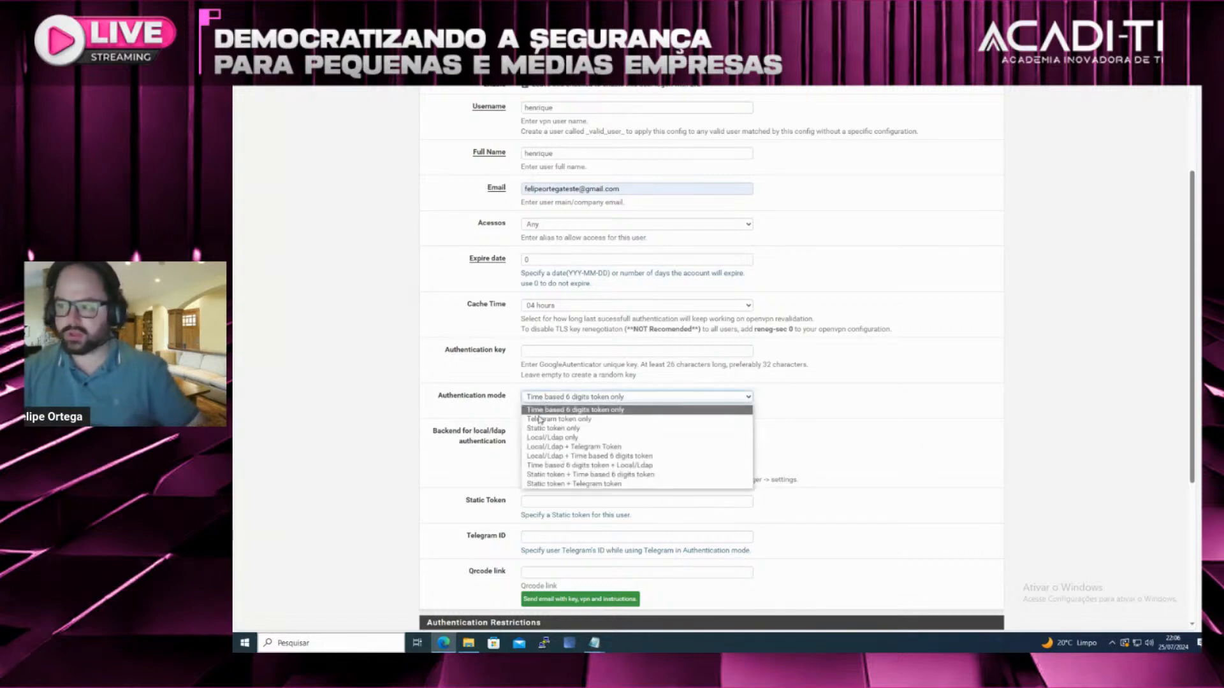
click(529, 421)
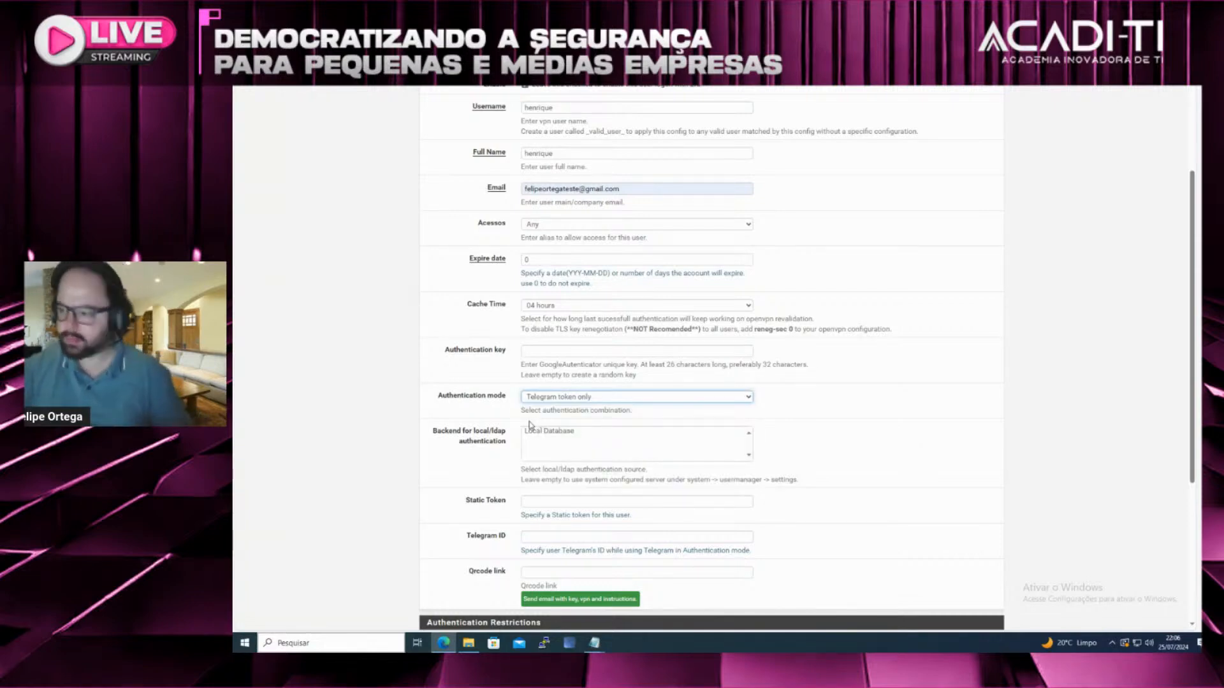
key(Up)
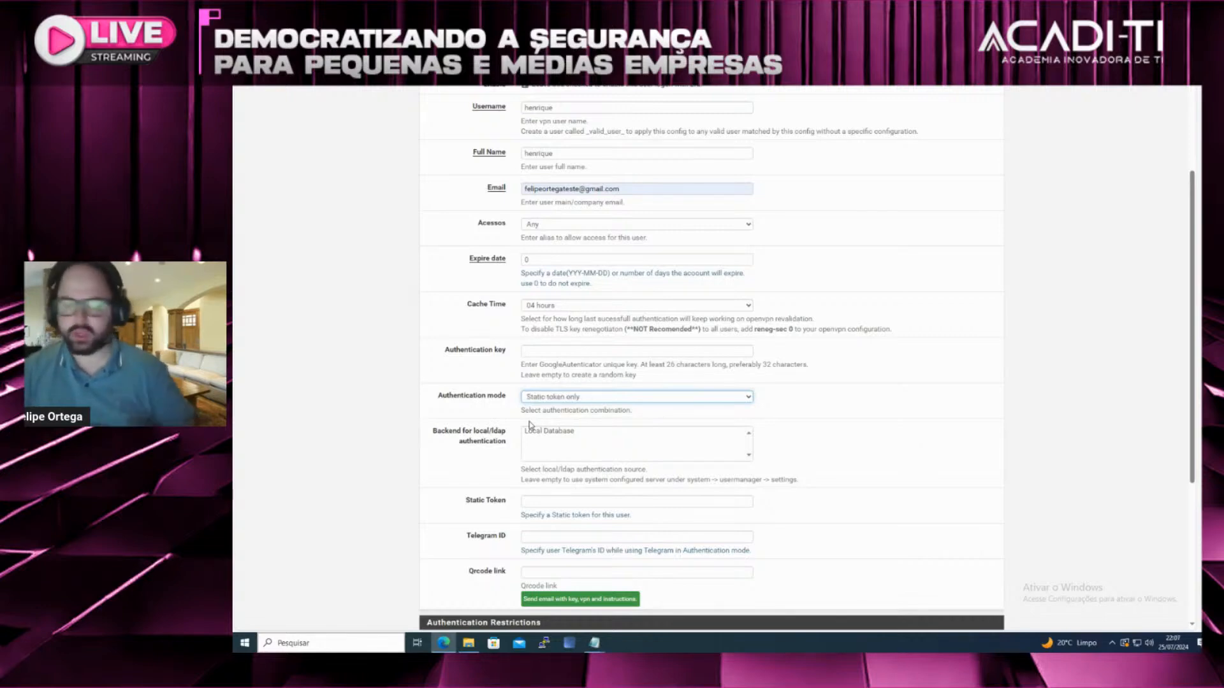
drag(465, 501, 510, 501)
Step through the authentication modes from Local/Ldap only to Static token + Telegram token, then back to Local/Ldap + Time based 6 digits token
click(560, 396)
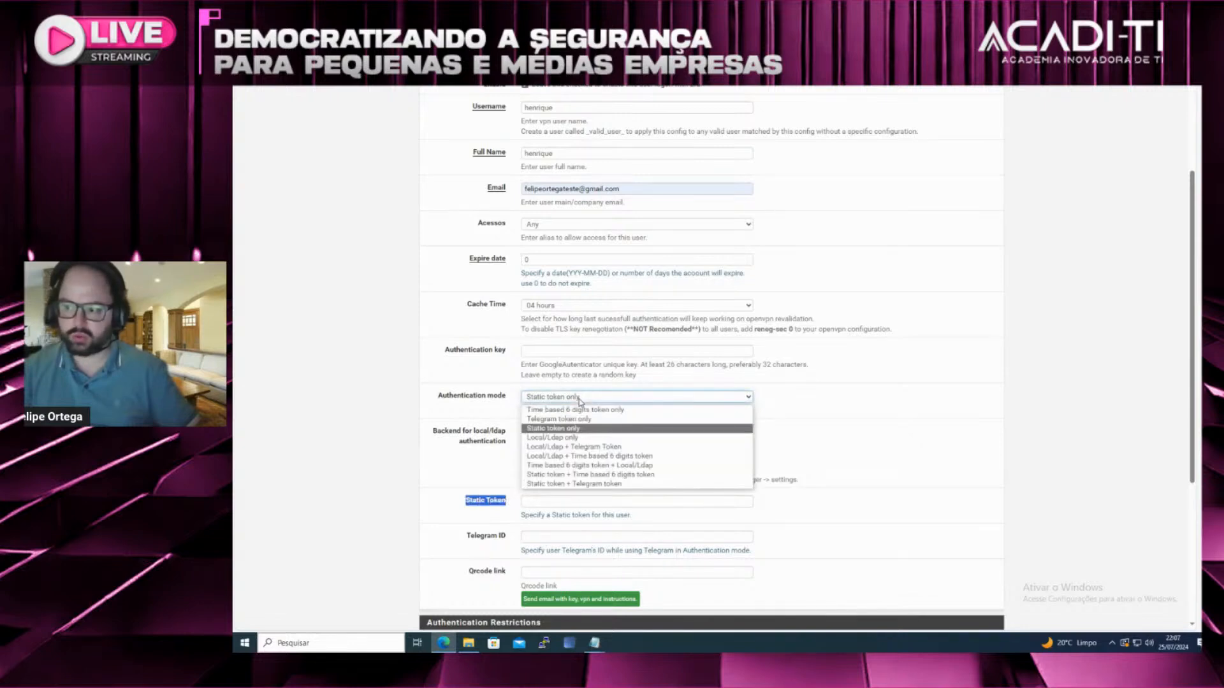
click(563, 437)
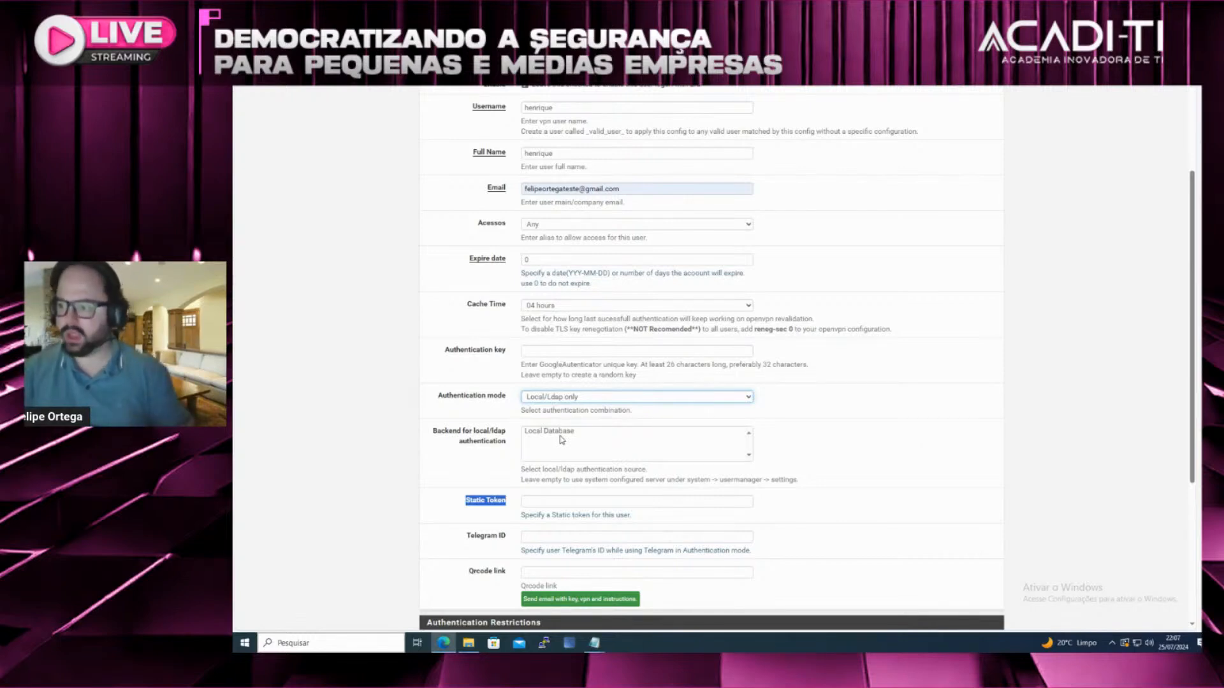
key(Down)
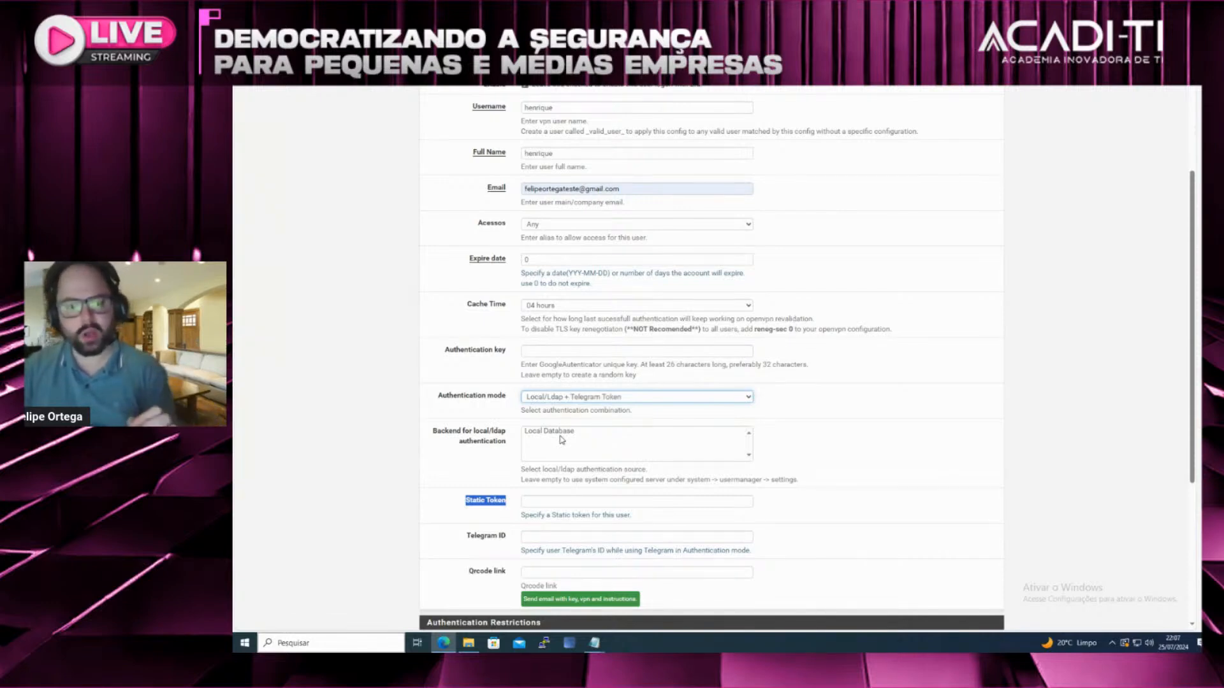
key(Down)
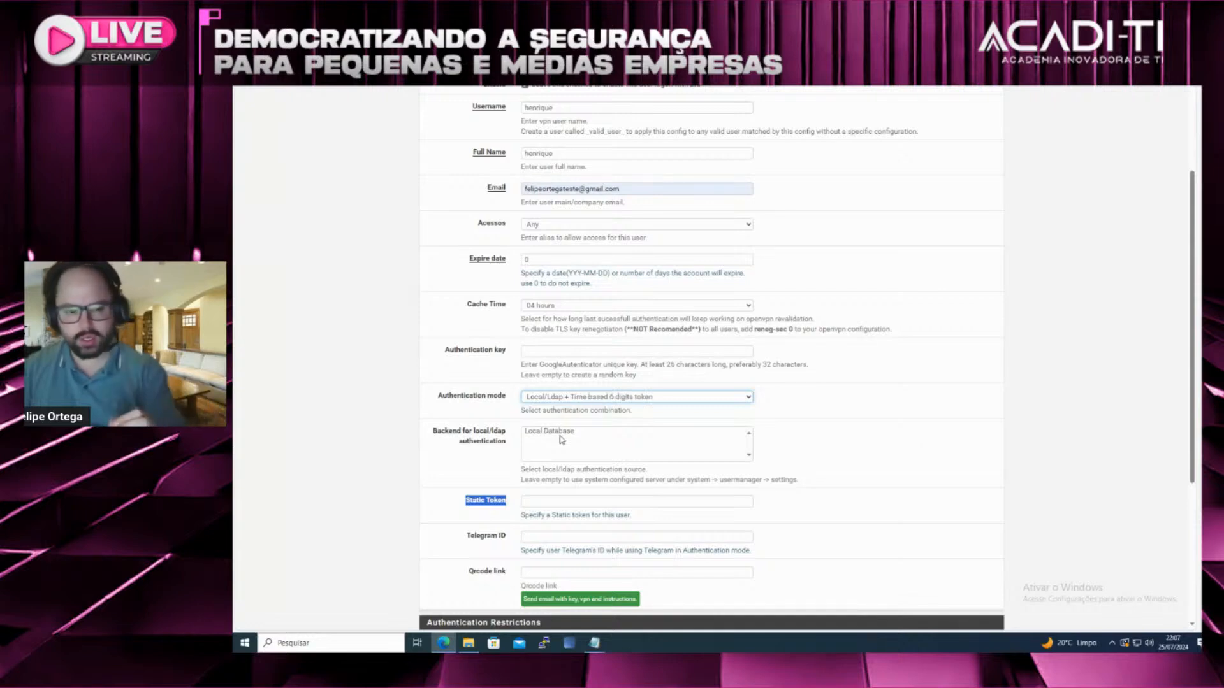
key(Down)
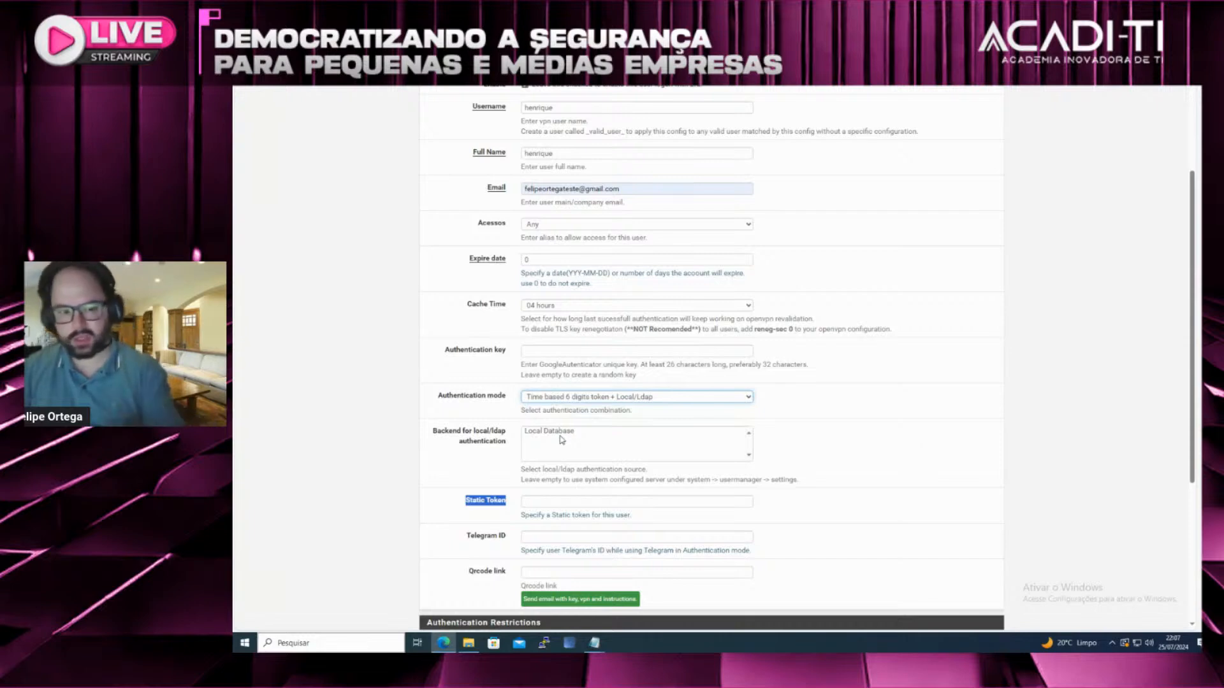
key(Down)
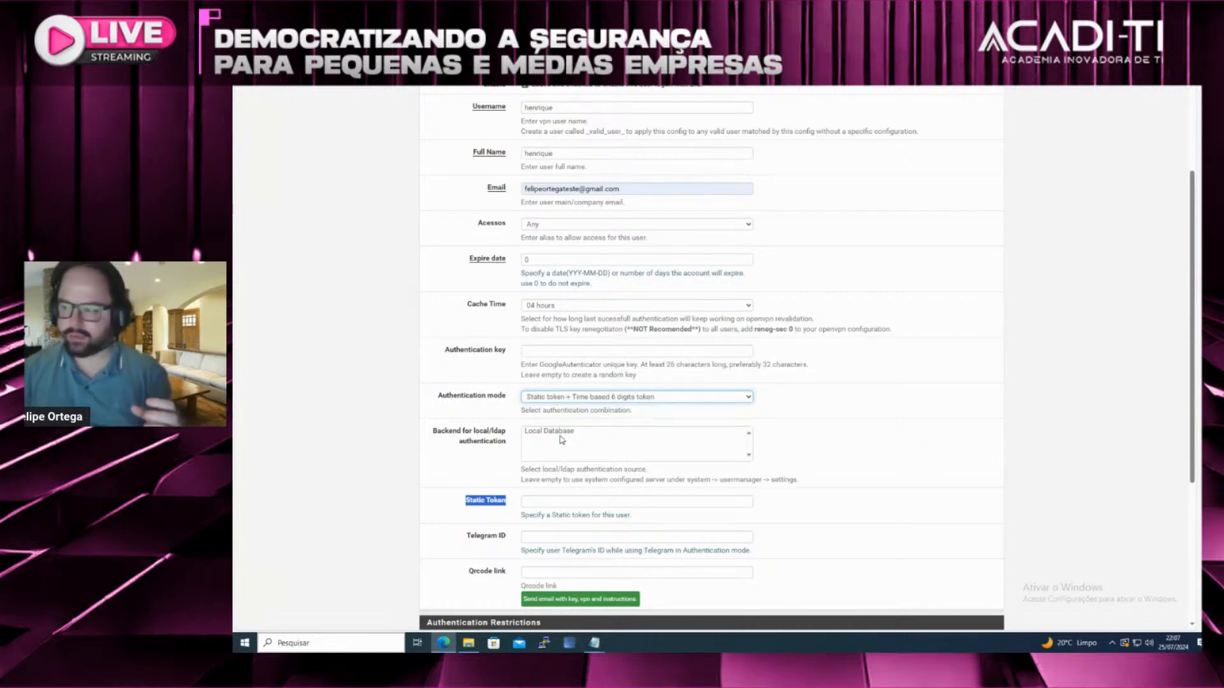
key(Down)
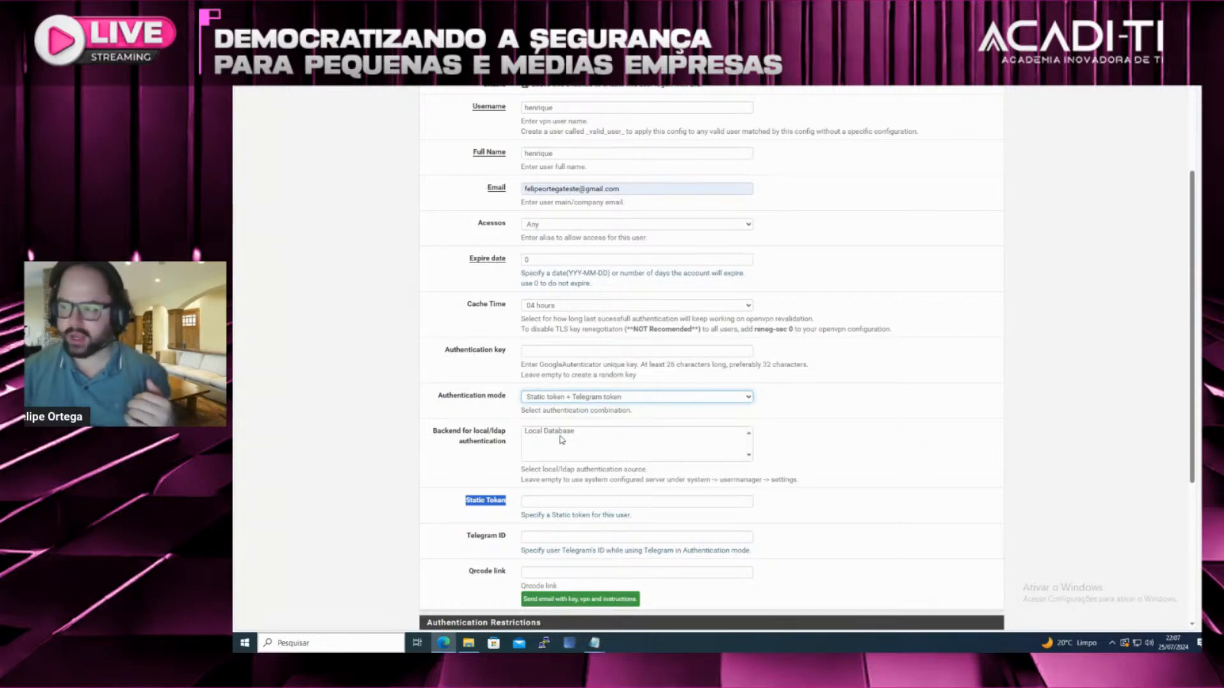
key(Up)
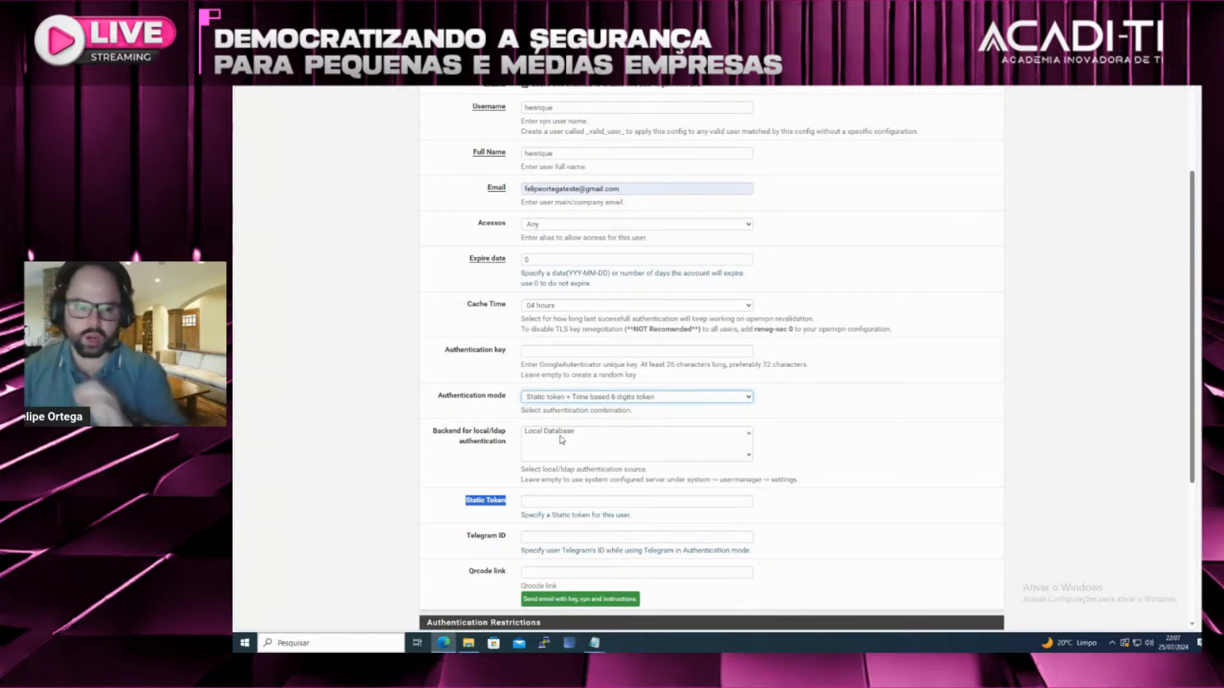
key(Up)
key(Up)
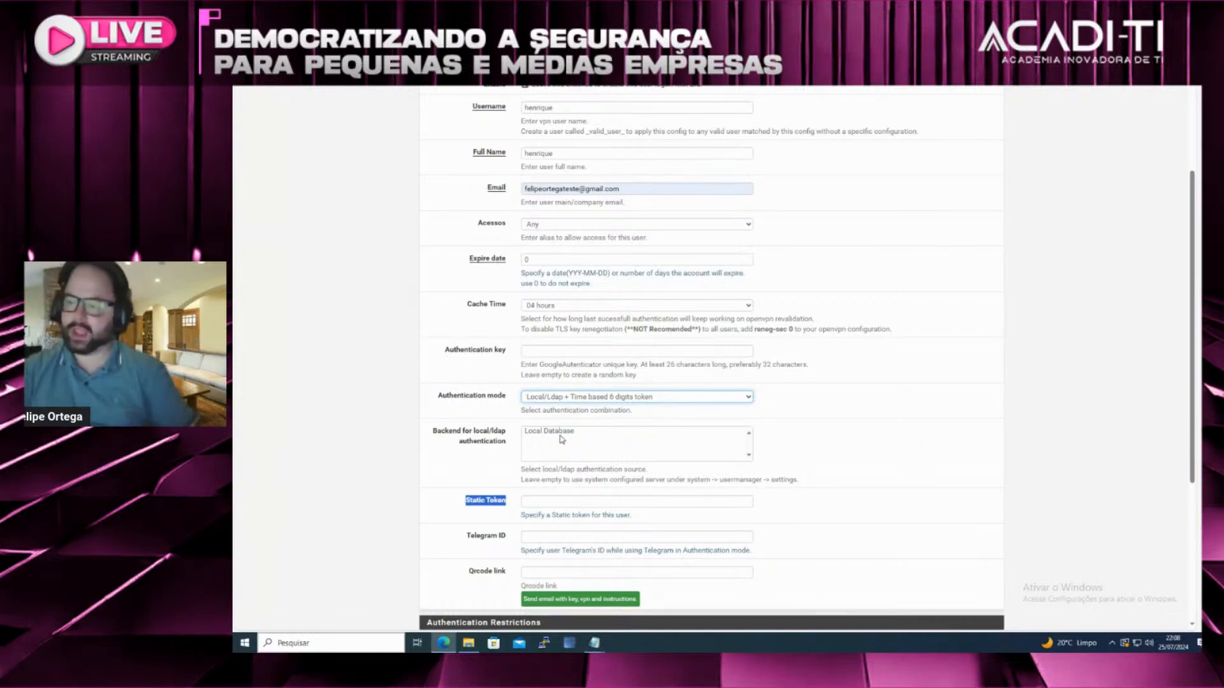
Set the 2FA user's authentication mode to Local/Ldap only
click(539, 396)
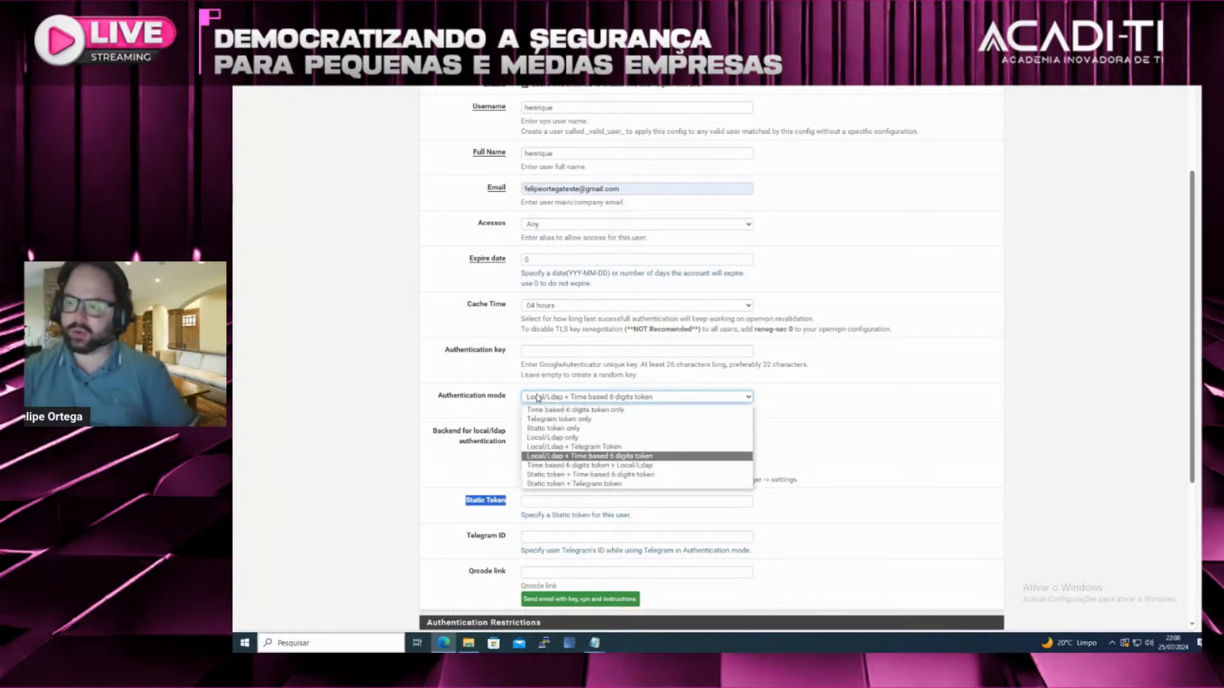
click(541, 438)
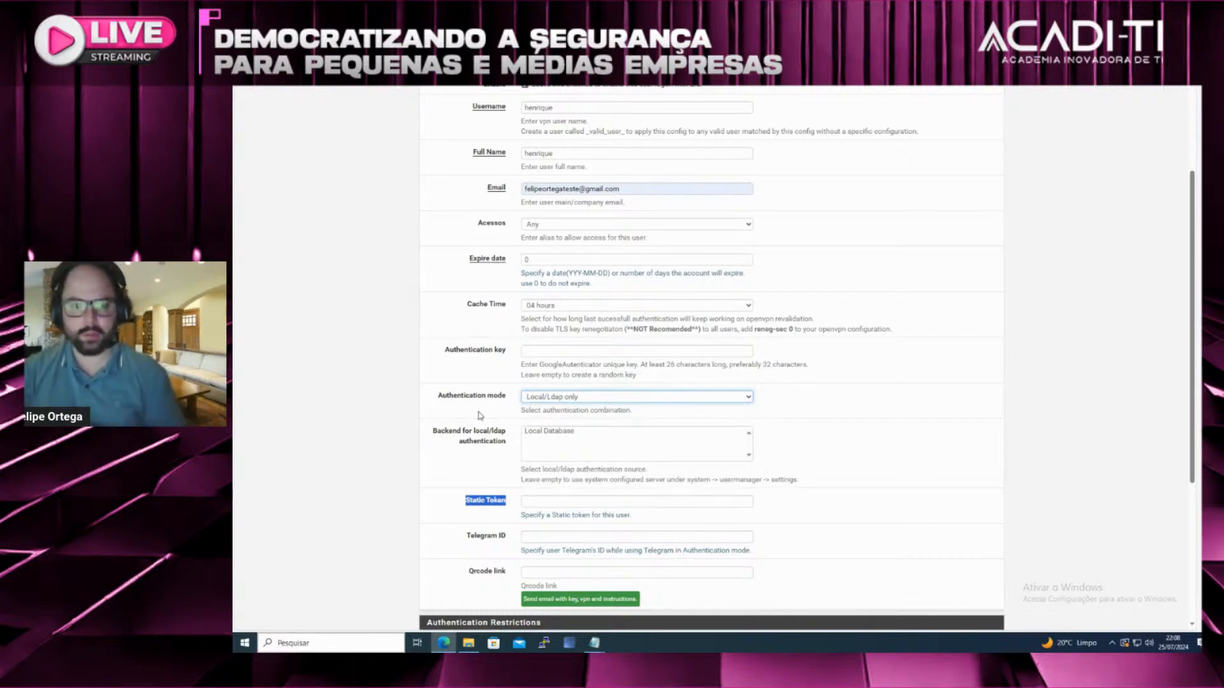
click(441, 447)
Select Local Database as the backend for local/ldap authentication and save the 2FA user
scroll(441, 447, down, 3)
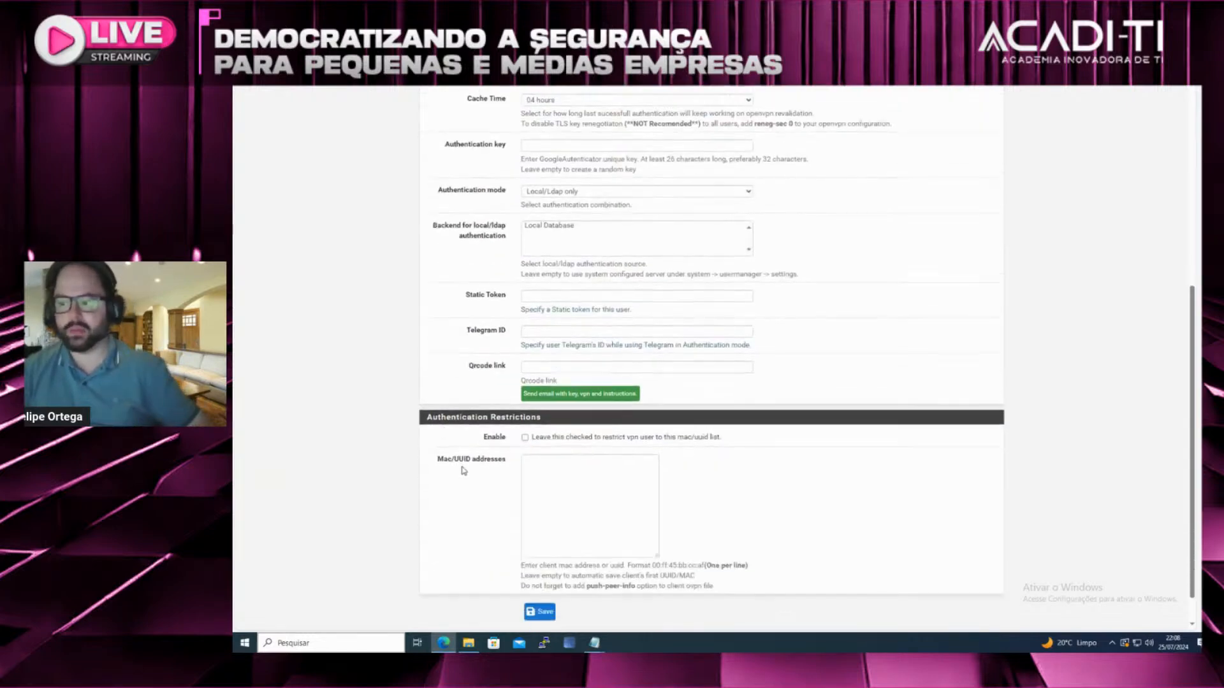
drag(436, 469, 513, 465)
click(481, 489)
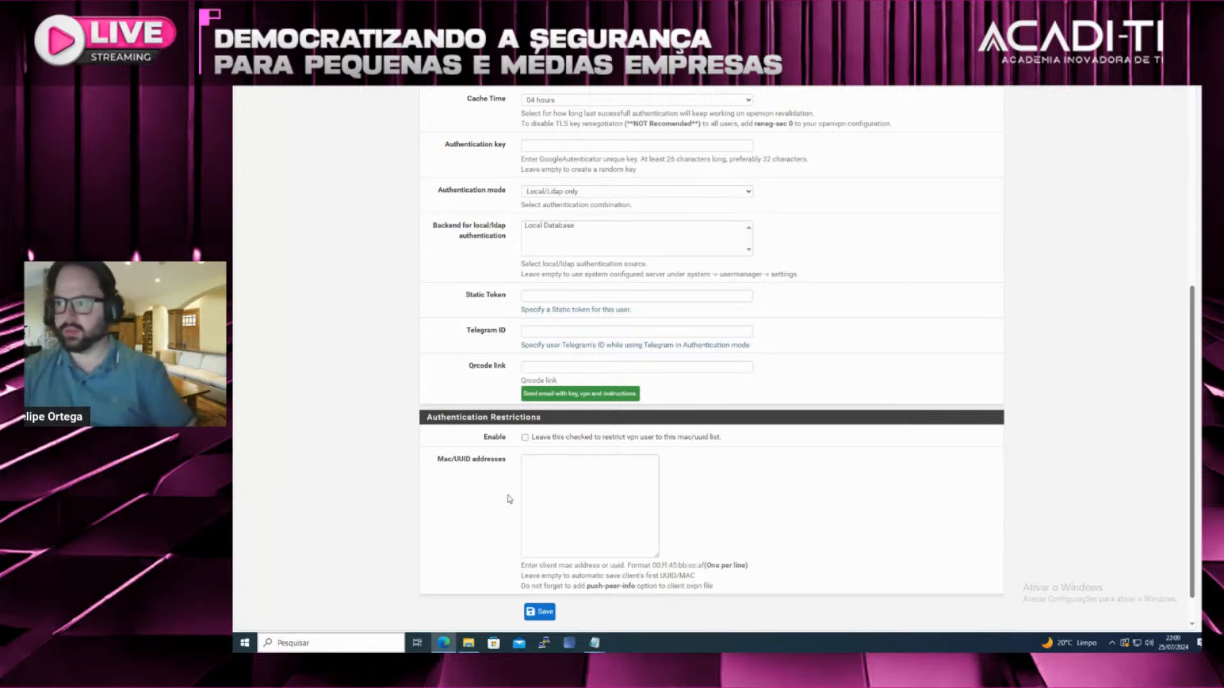
scroll(514, 481, up, 2)
scroll(515, 481, up, 2)
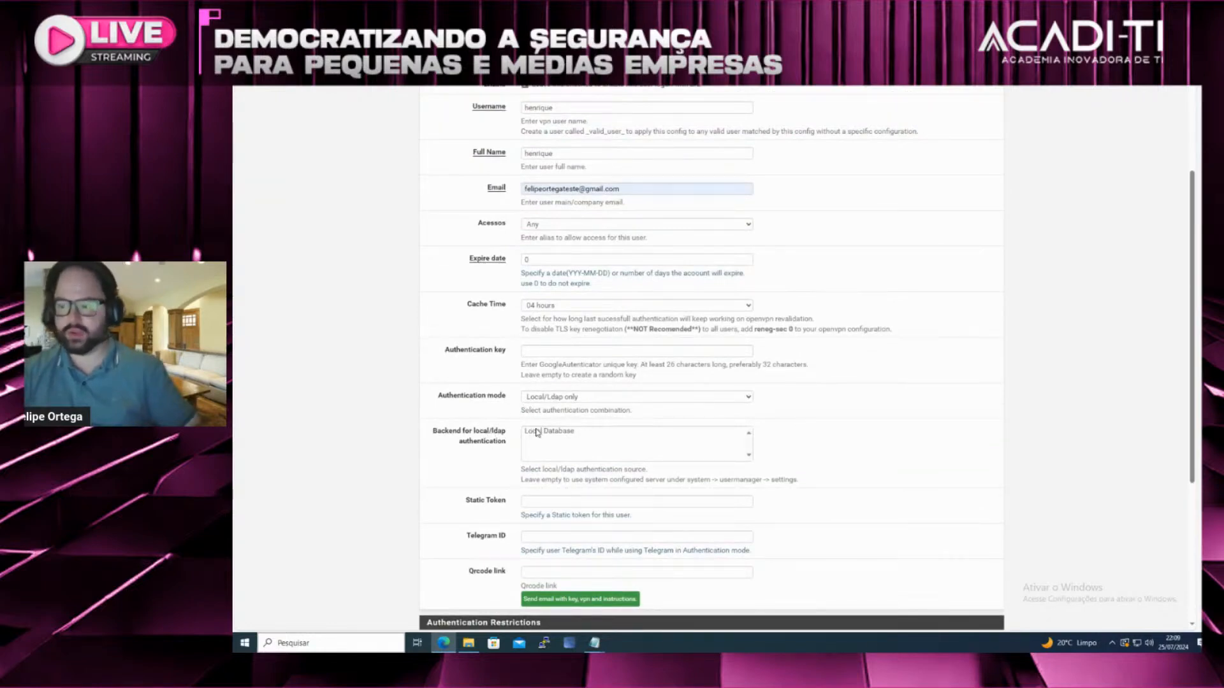
click(536, 432)
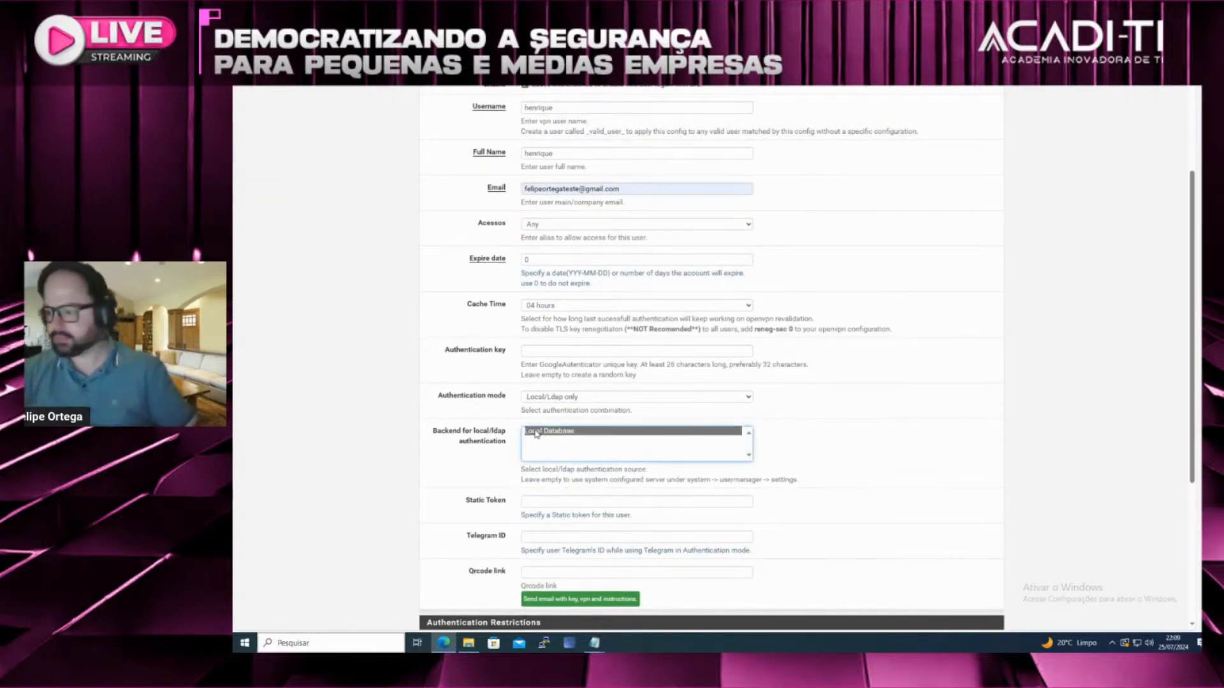
scroll(536, 433, down, 1)
scroll(513, 452, up, 1)
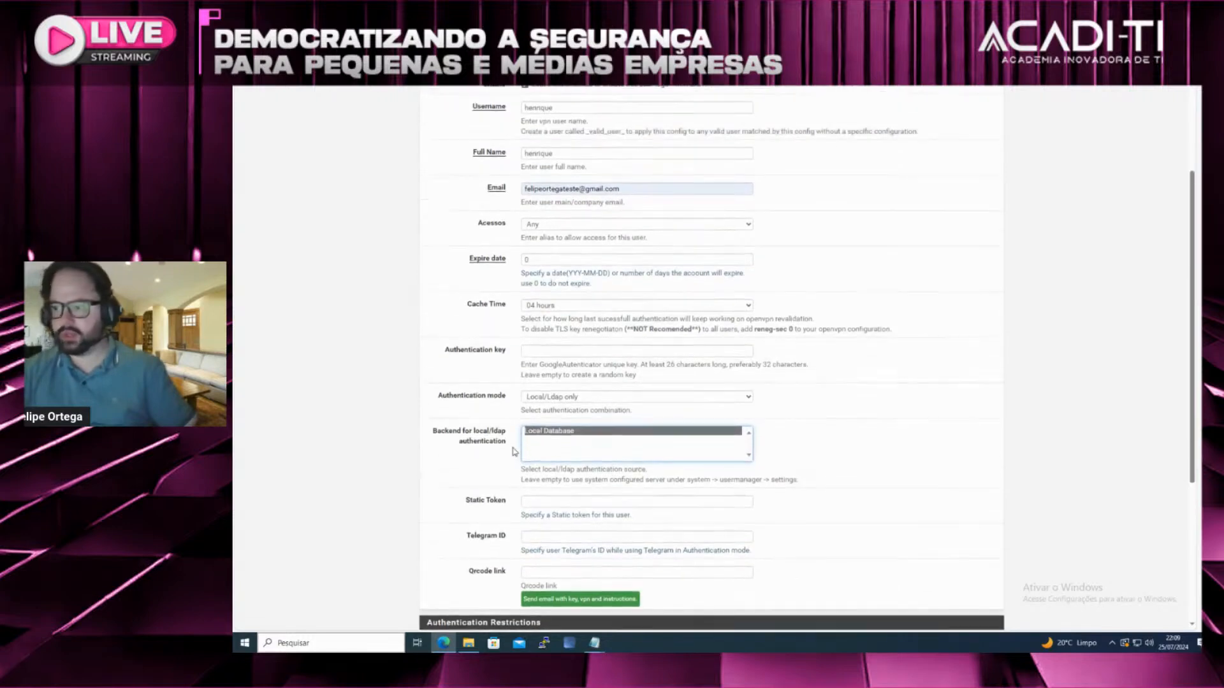
scroll(513, 454, down, 3)
click(538, 577)
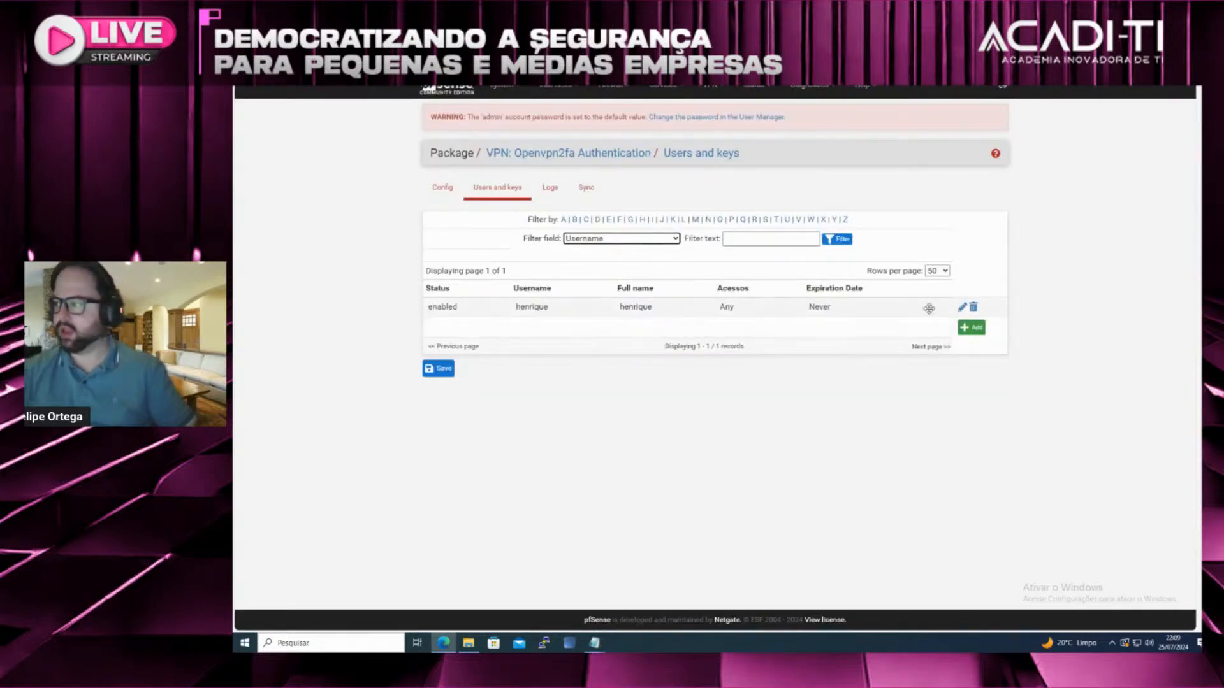
Open the 2FA user's entry and send the user the email with the key, VPN configuration and instructions
click(957, 310)
scroll(510, 431, down, 4)
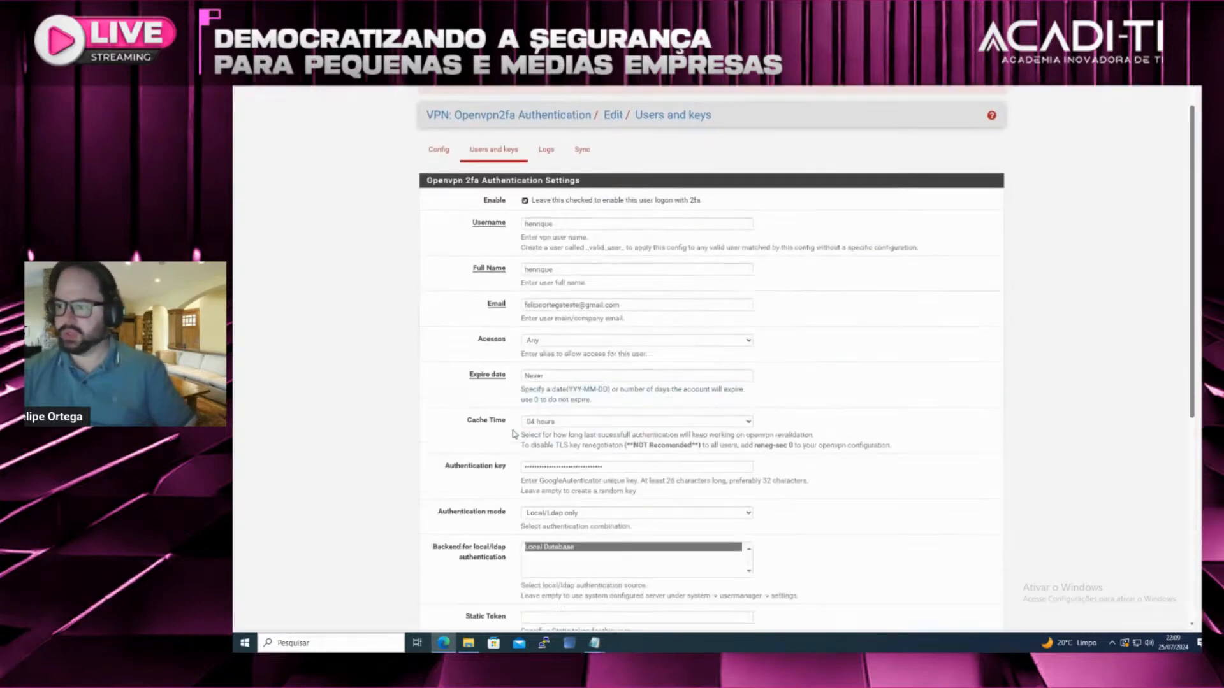
scroll(507, 432, down, 3)
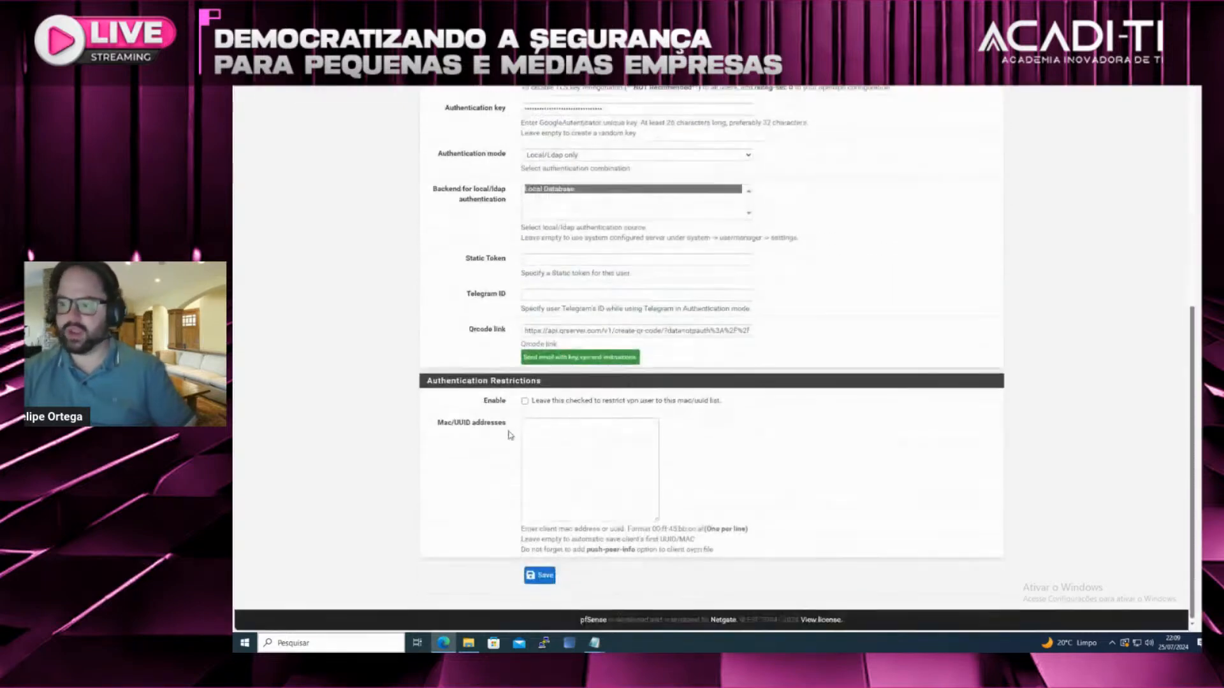
click(563, 358)
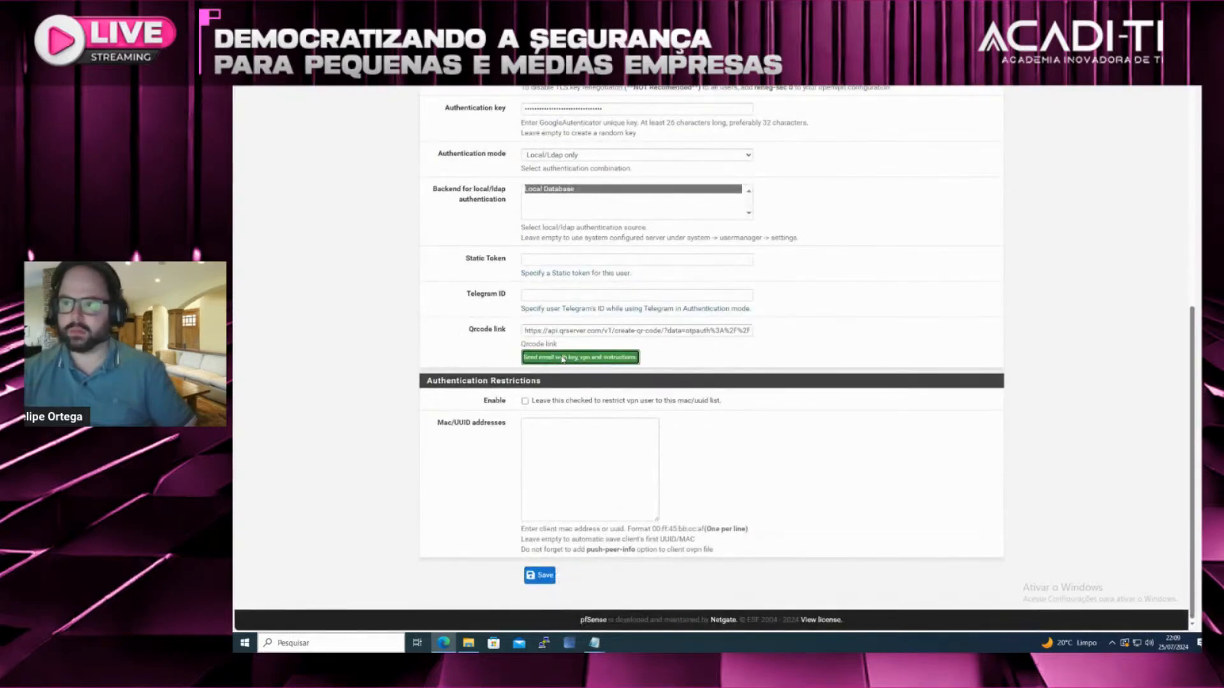
scroll(470, 443, up, 5)
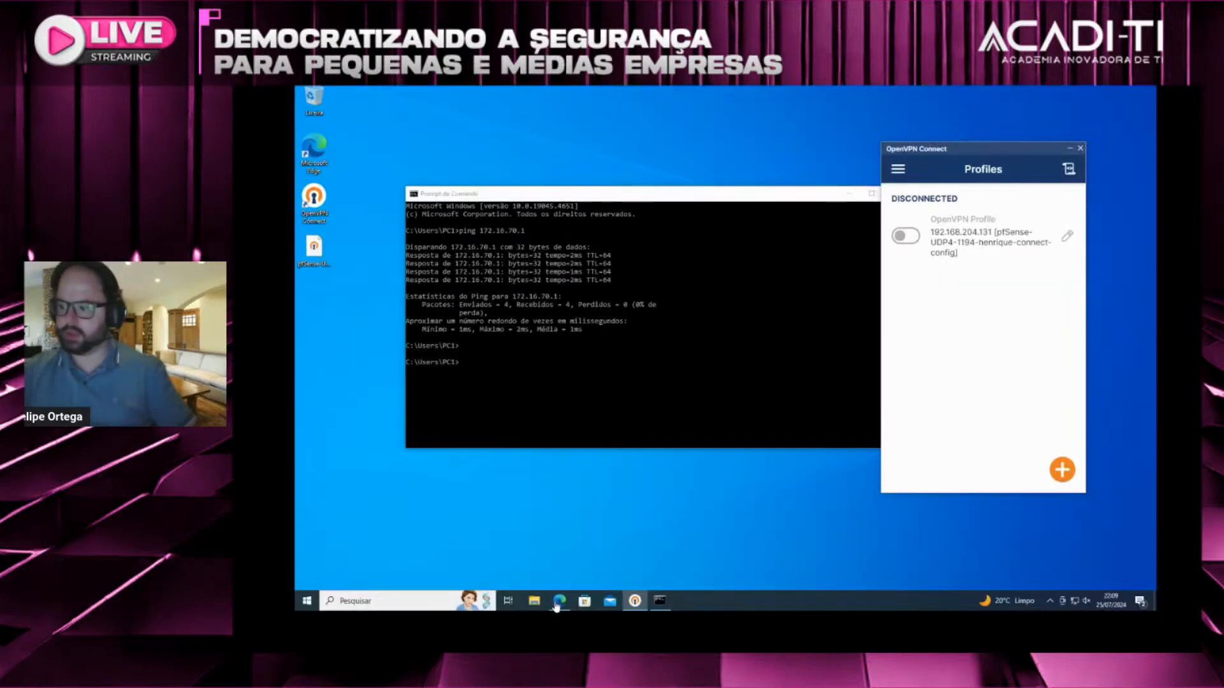
Switch to Gmail on the client machine, open the VPN Configuration email, and examine its client links, Google Authenticator instructions and QR code
click(558, 601)
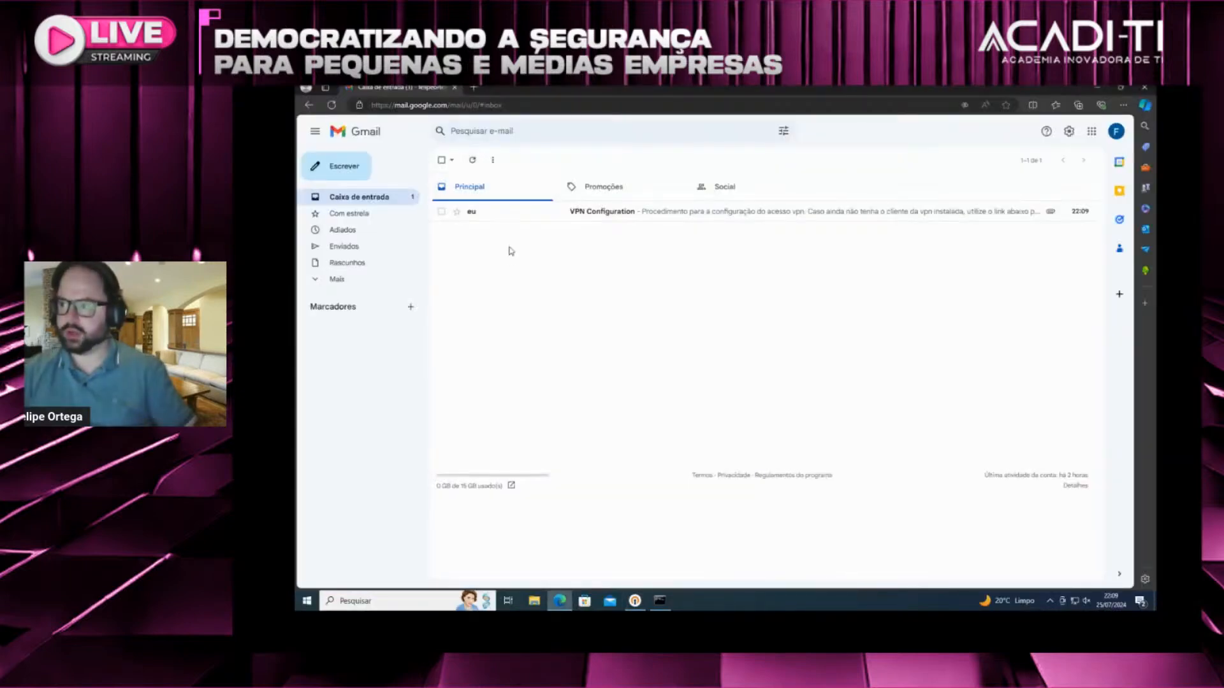
click(520, 213)
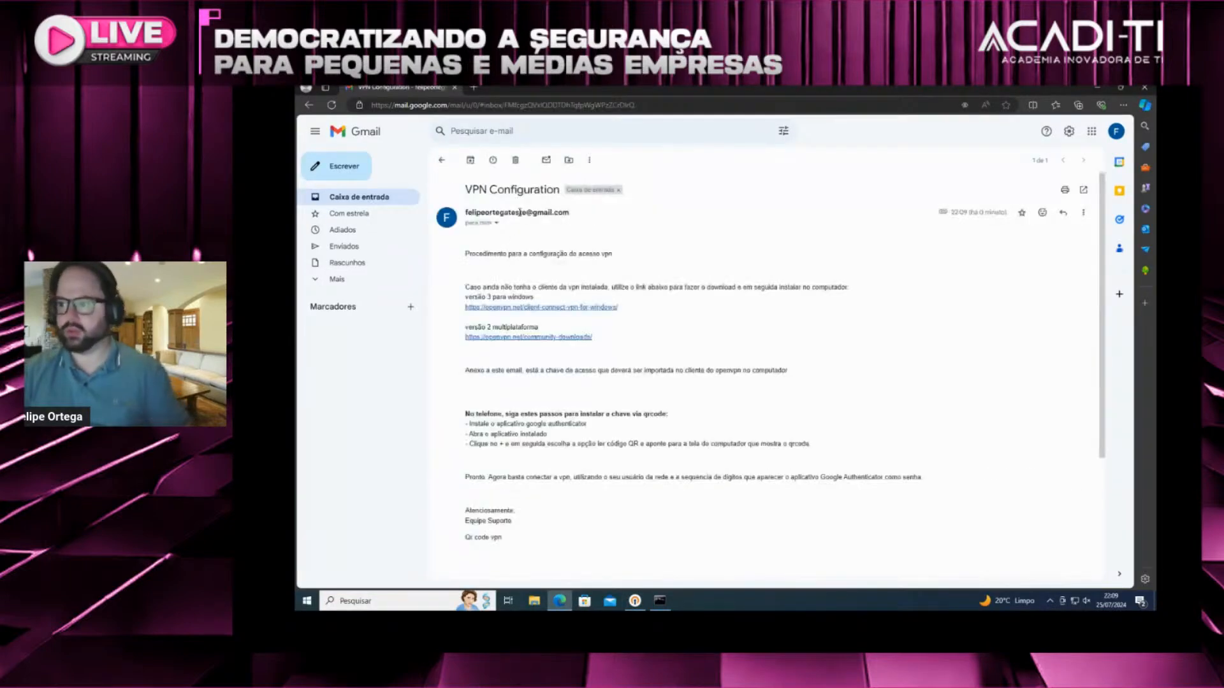
mouse_move(519, 215)
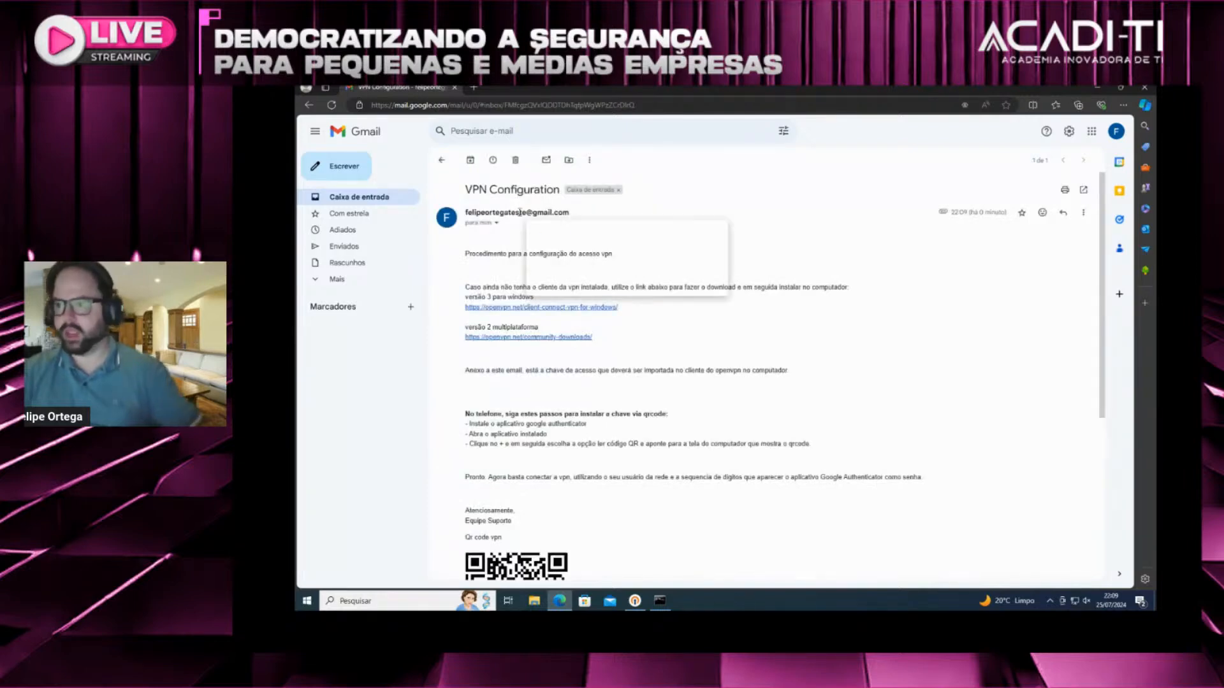
scroll(492, 327, down, 2)
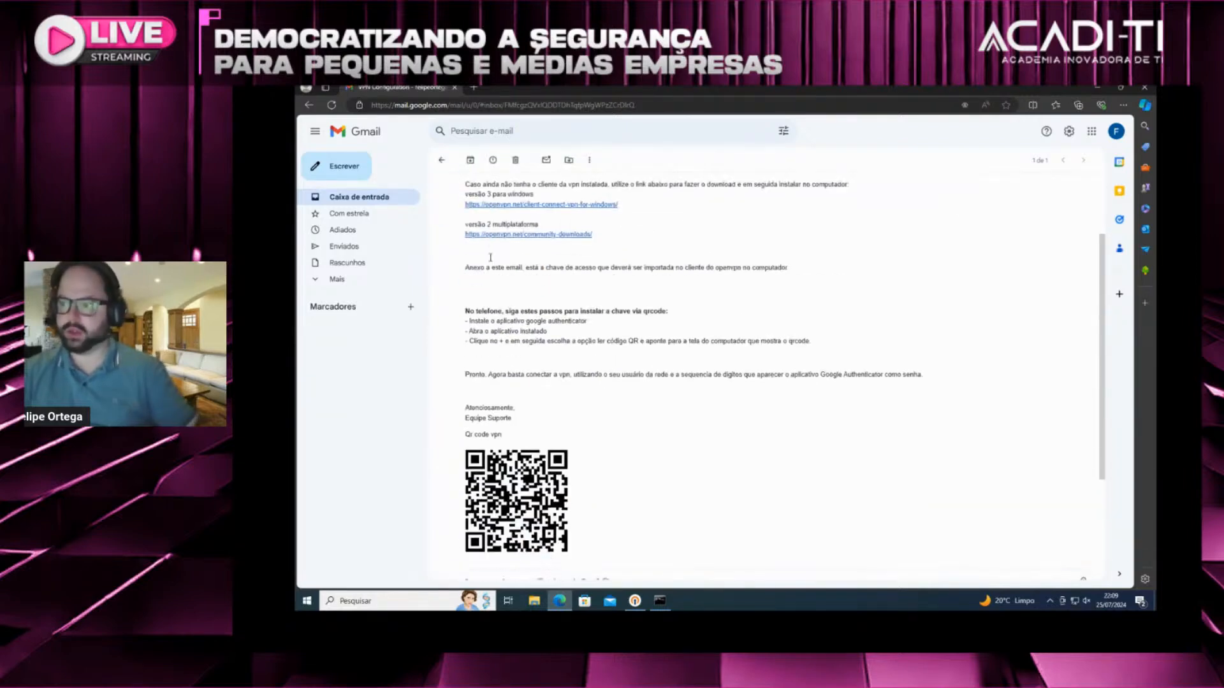
scroll(494, 244, up, 1)
scroll(487, 237, up, 1)
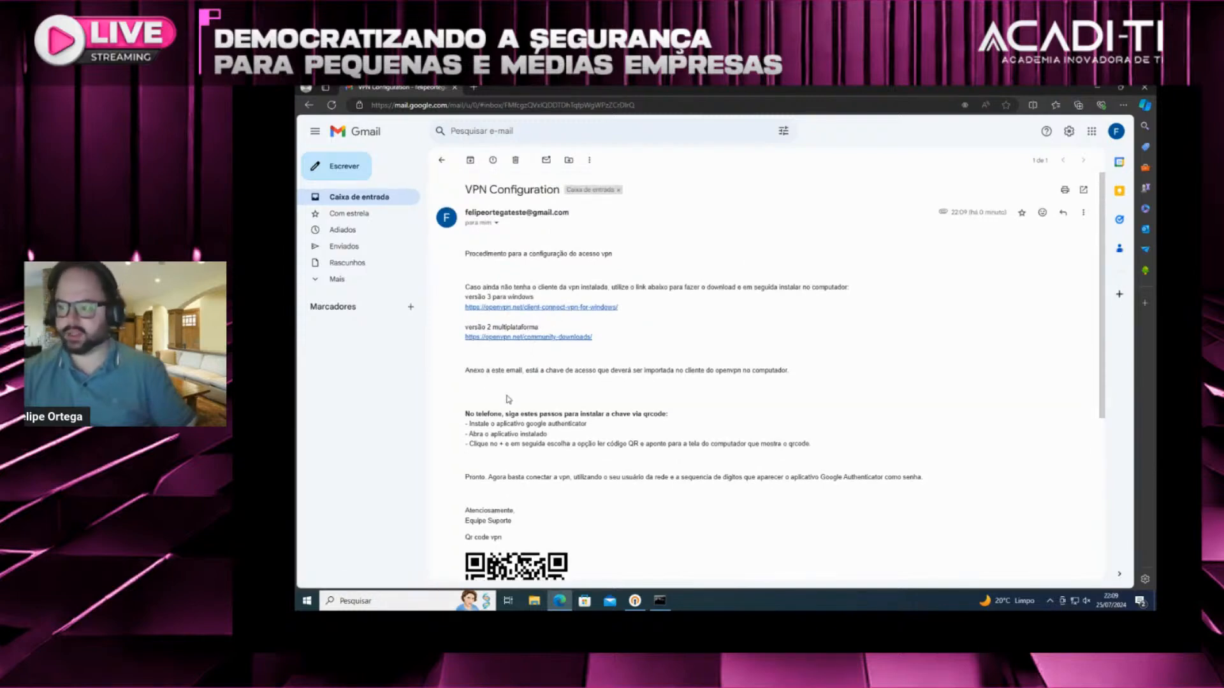
scroll(507, 399, down, 1)
drag(467, 357, 796, 403)
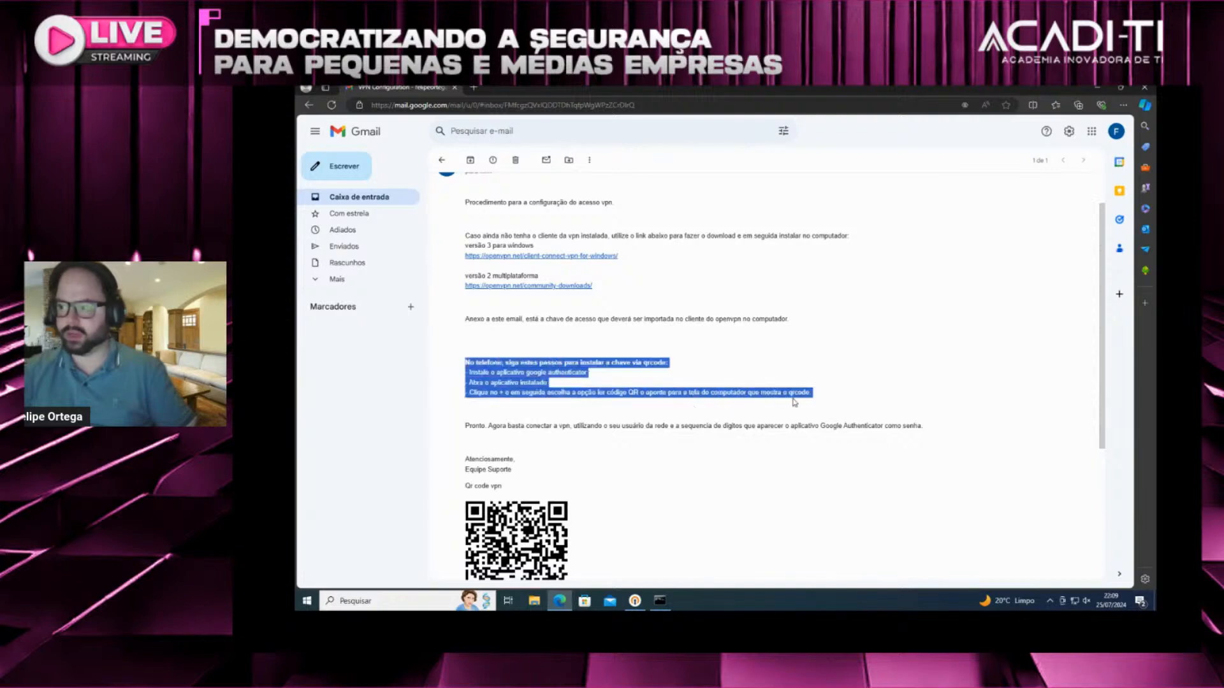
click(520, 440)
scroll(567, 432, down, 1)
scroll(566, 432, down, 3)
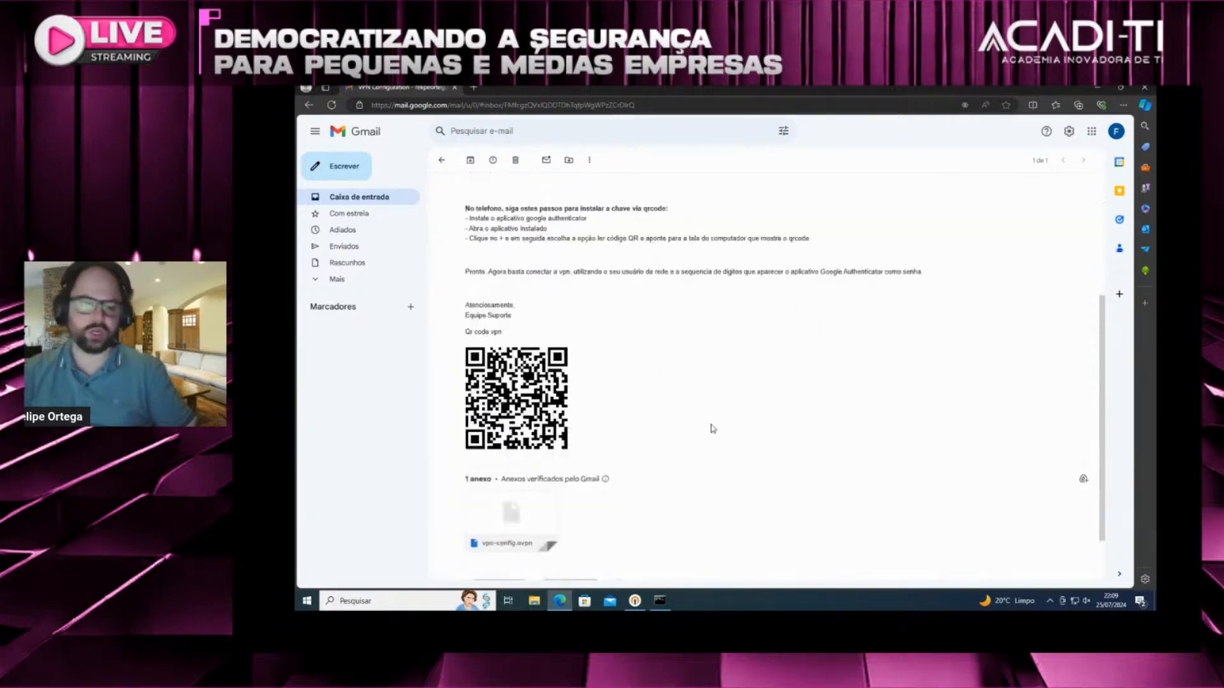
Download the vpn-config.ovpn attachment from the email and import it as a profile into OpenVPN Connect
scroll(639, 432, down, 1)
mouse_move(474, 490)
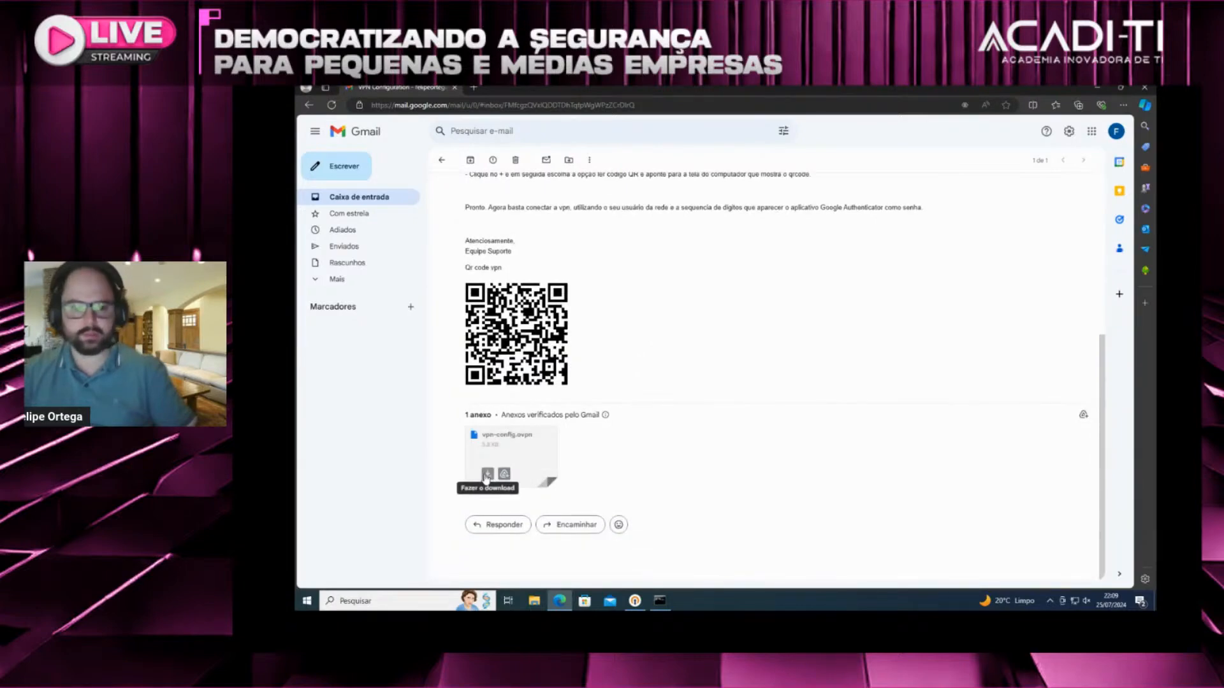
click(487, 475)
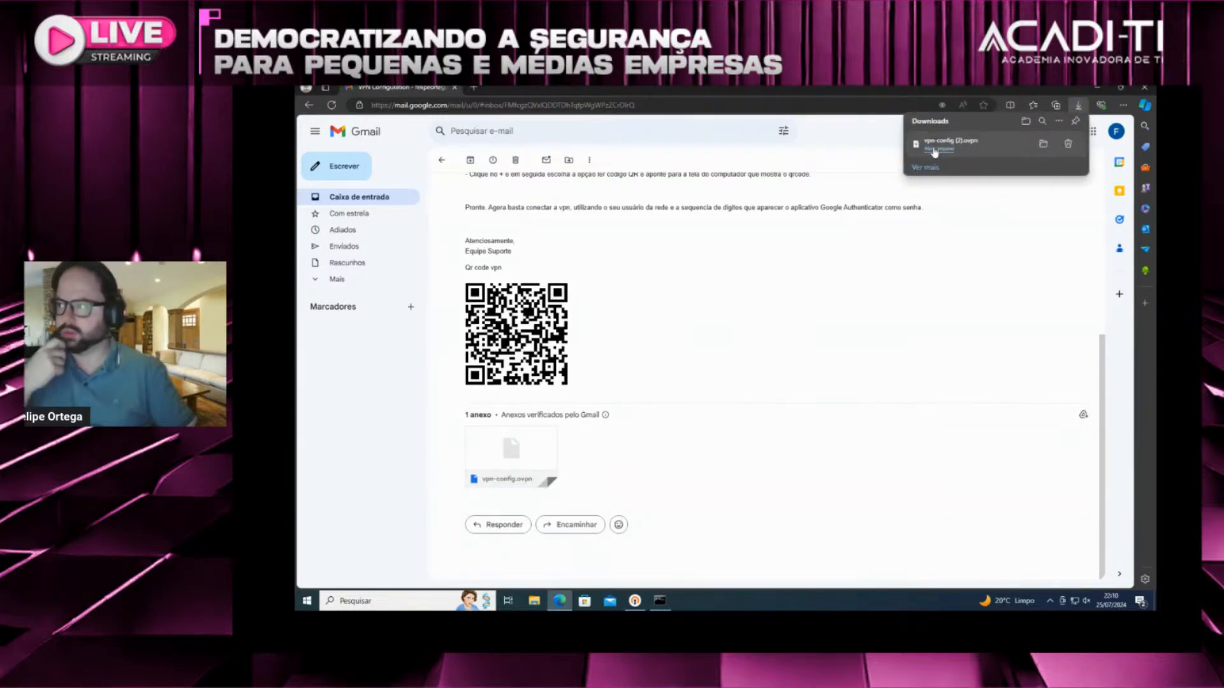
click(935, 147)
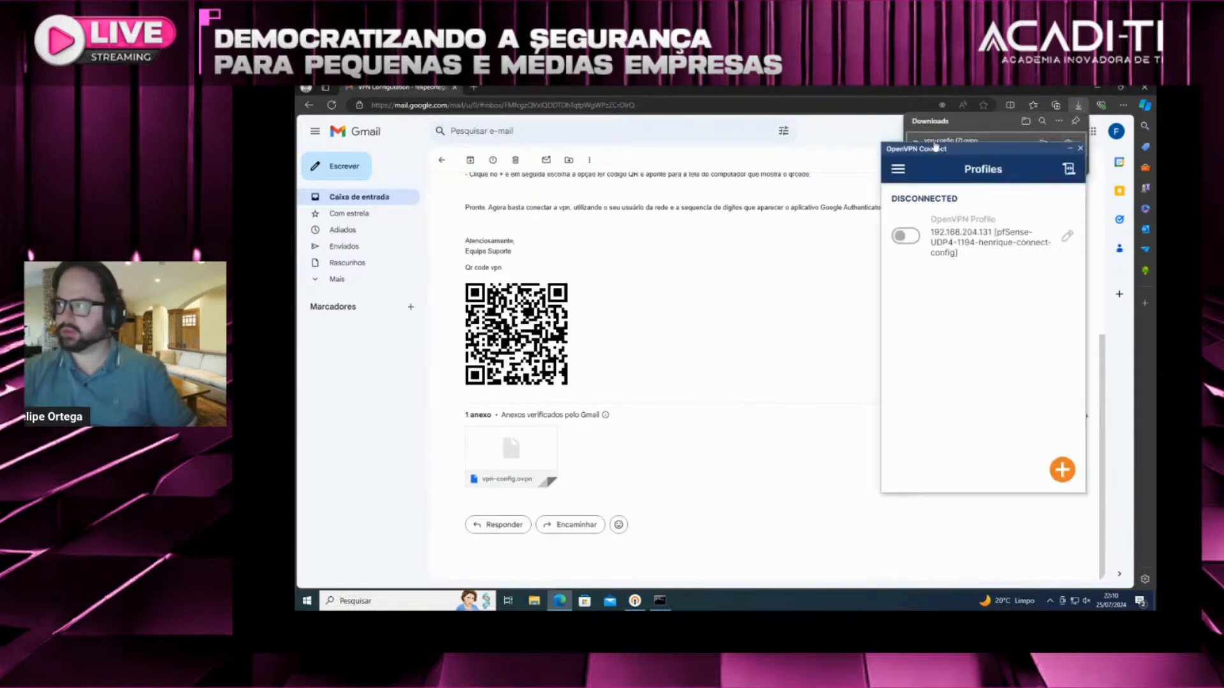
click(949, 347)
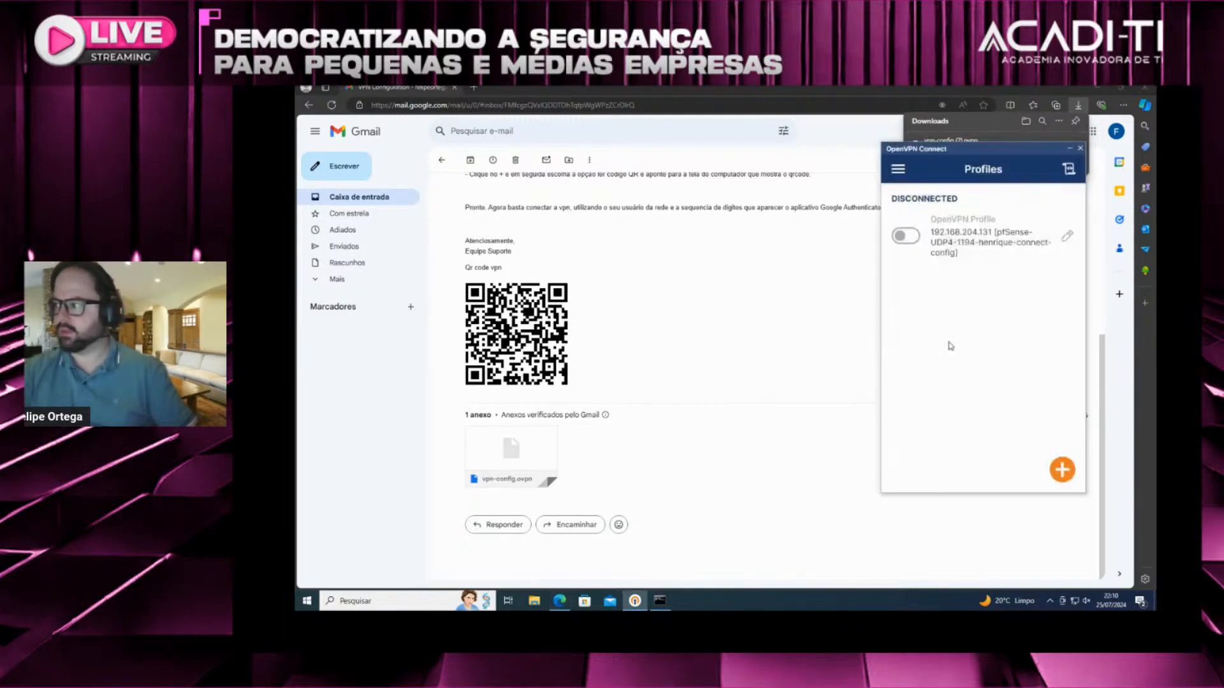
Enter the VPN username in the imported vpn-config (2) profile and connect with the account password
click(910, 278)
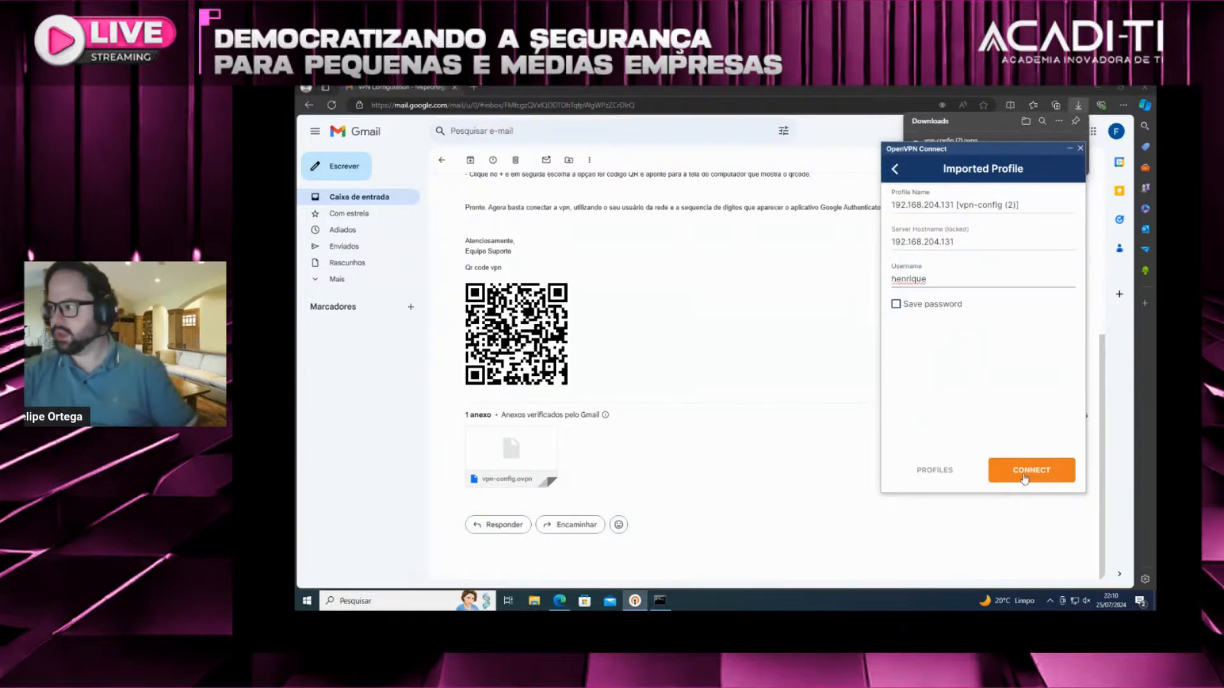
click(1024, 478)
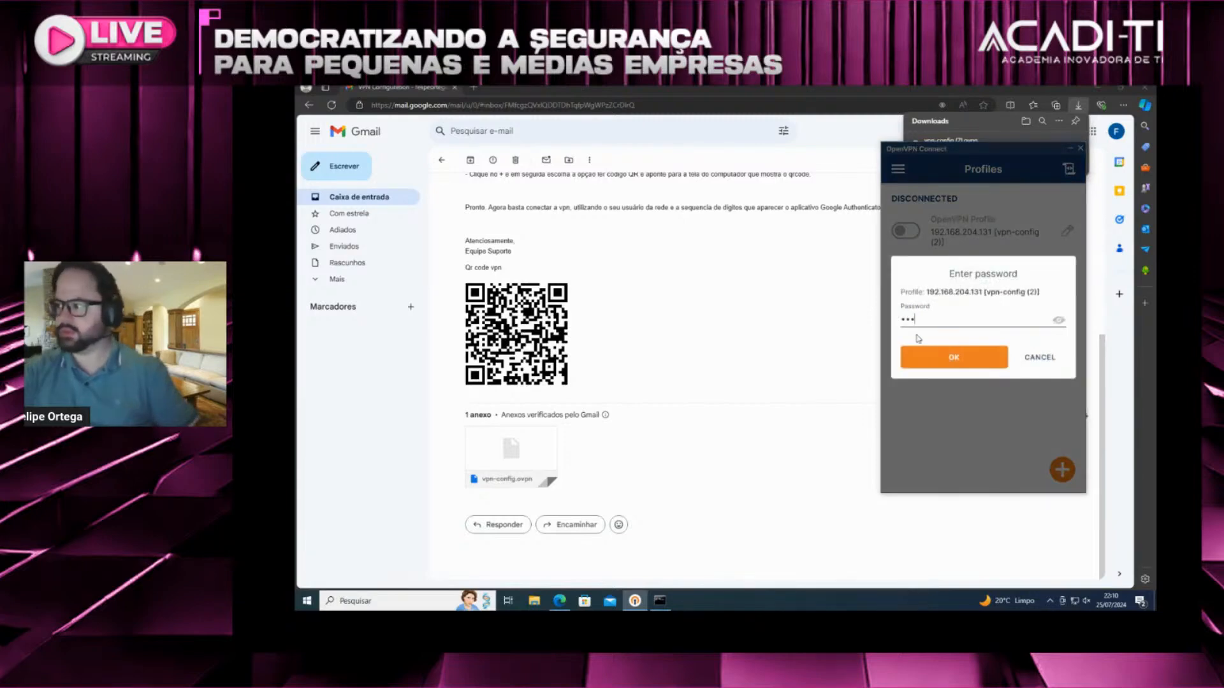
click(972, 357)
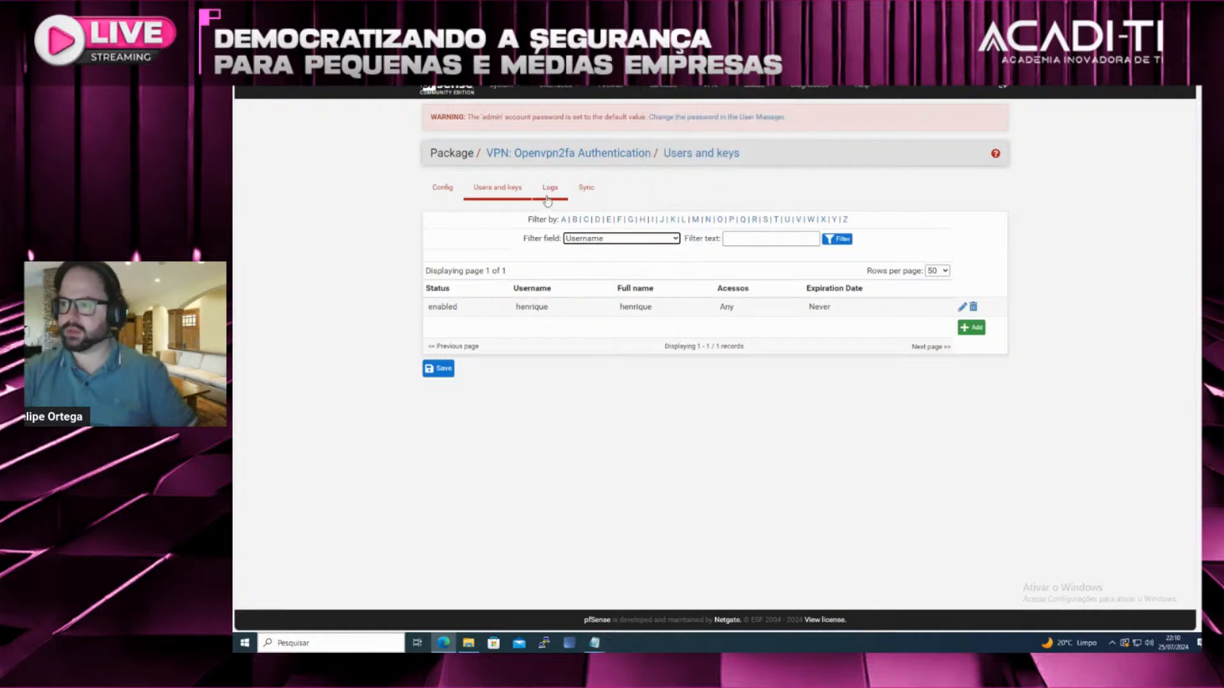
Switch to pfSense and examine the OpenVPN 2FA log and the user history's login entry, including authentication type and UUID/MAC
click(550, 187)
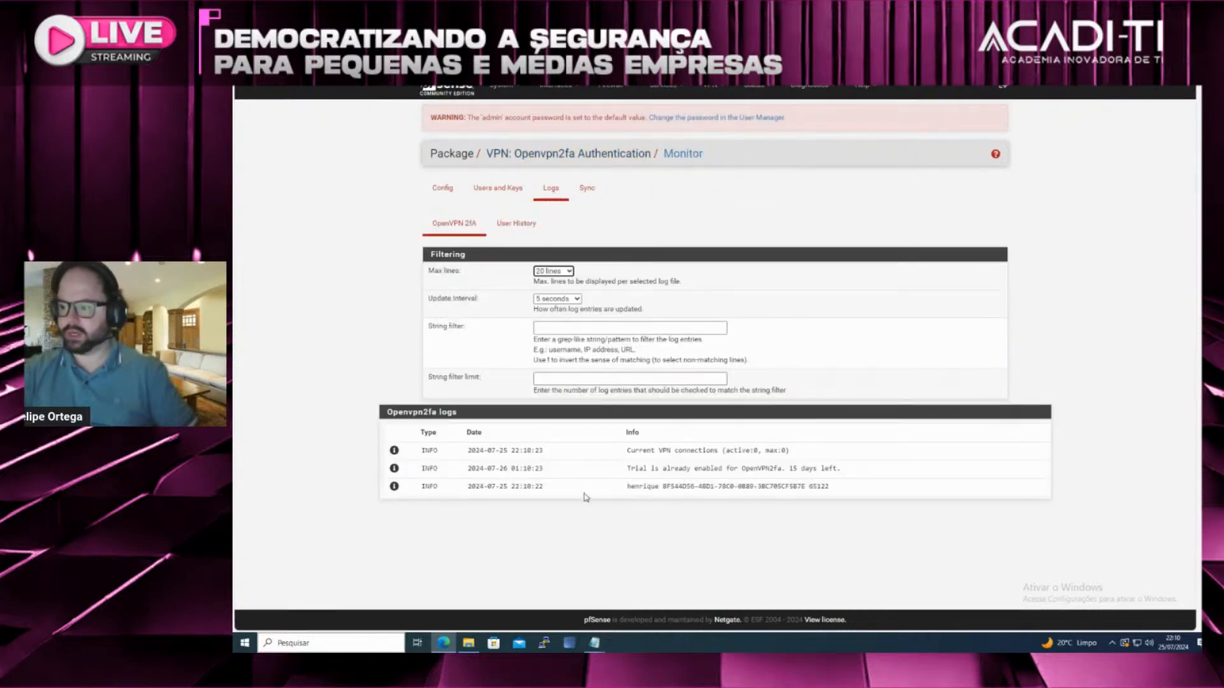
click(832, 488)
click(518, 223)
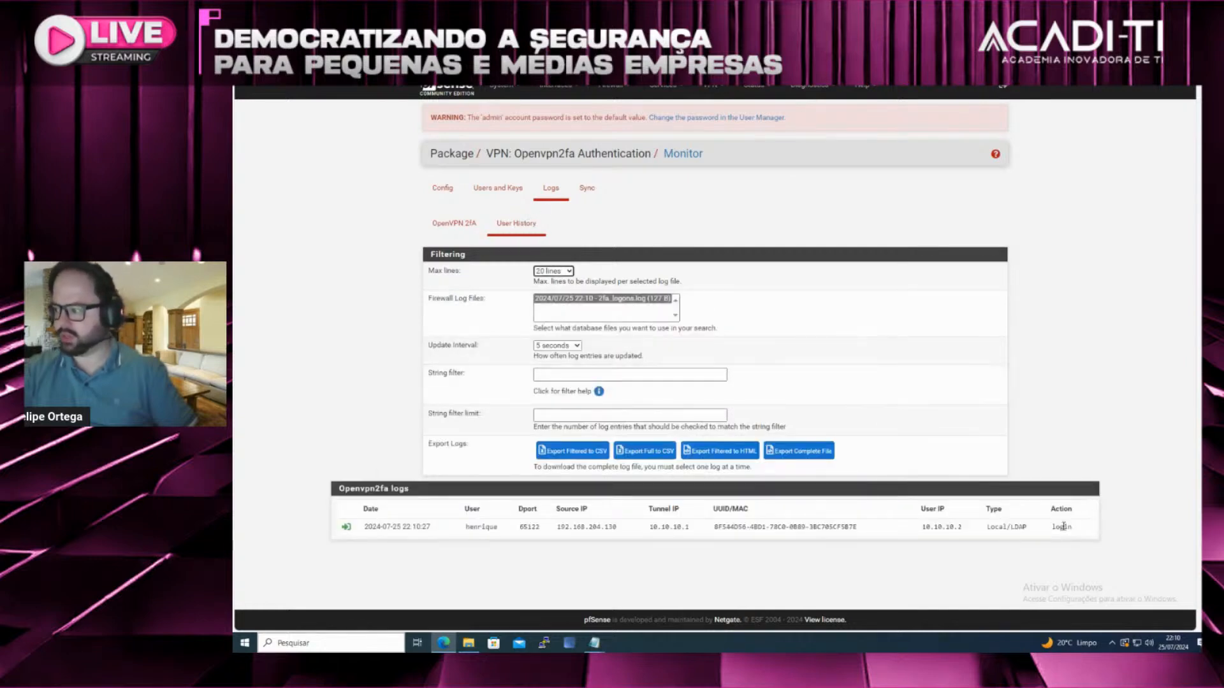
drag(1027, 528, 987, 529)
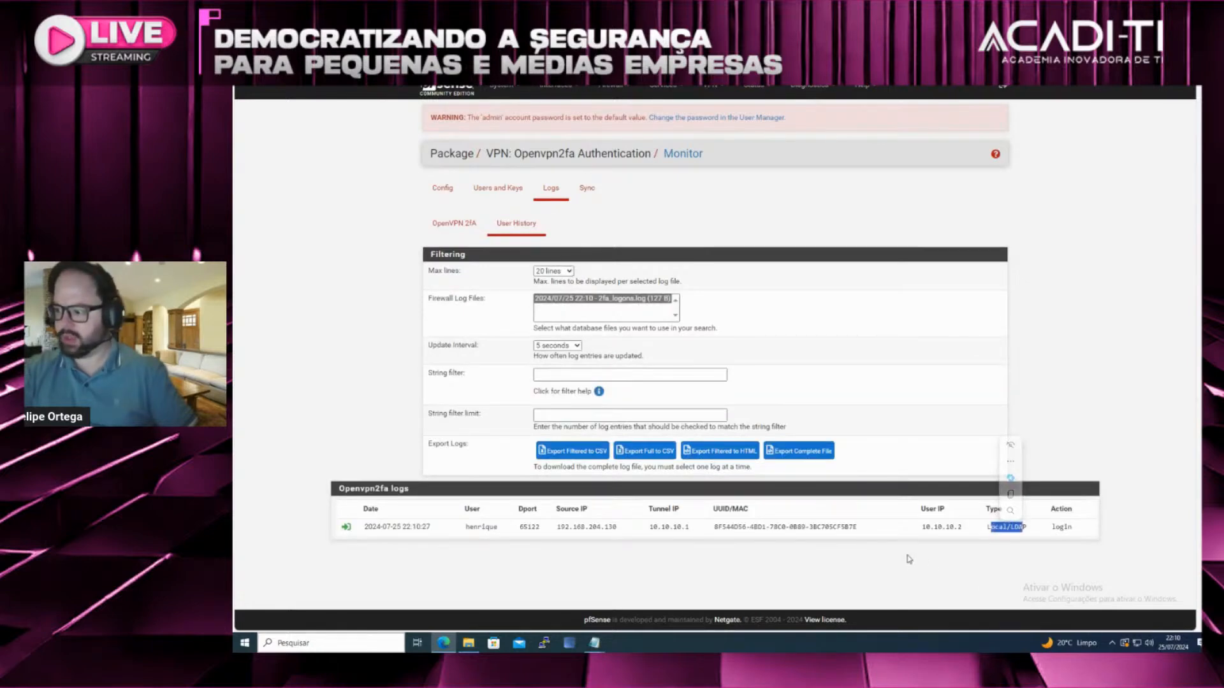
drag(858, 528, 741, 528)
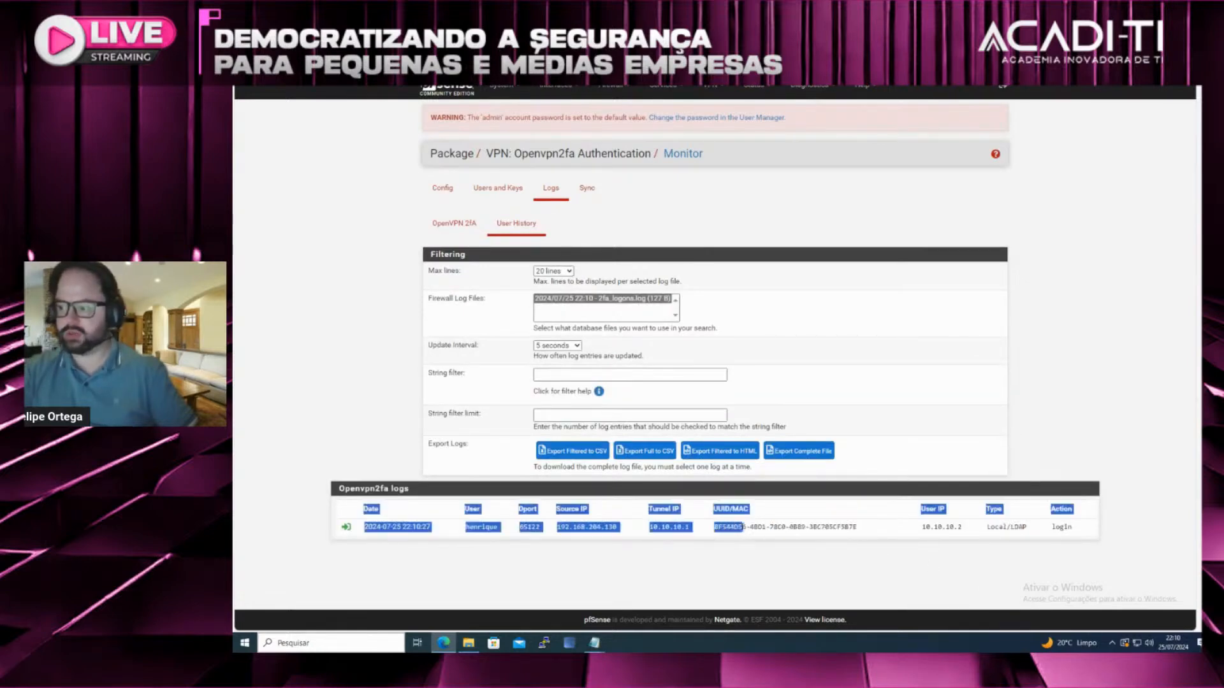
click(742, 528)
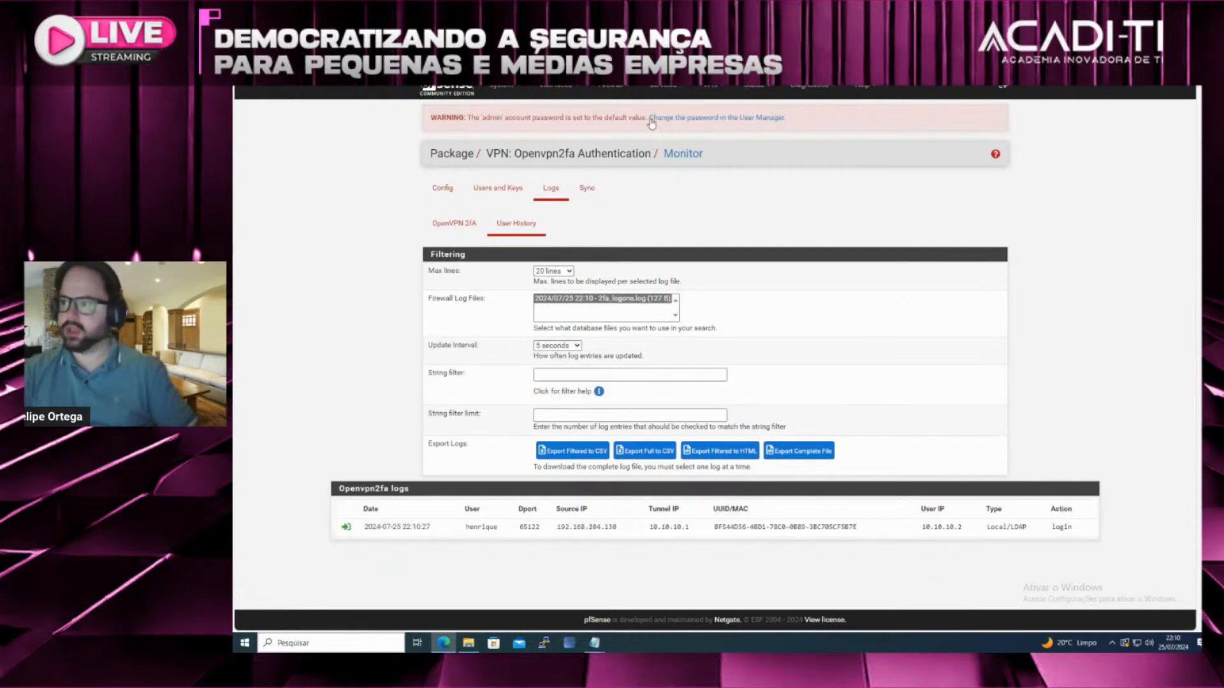
Disable the any-source pass rule in the OpenVPN firewall rules and apply the changes, leaving the user's alias rule enabled
click(610, 86)
click(609, 139)
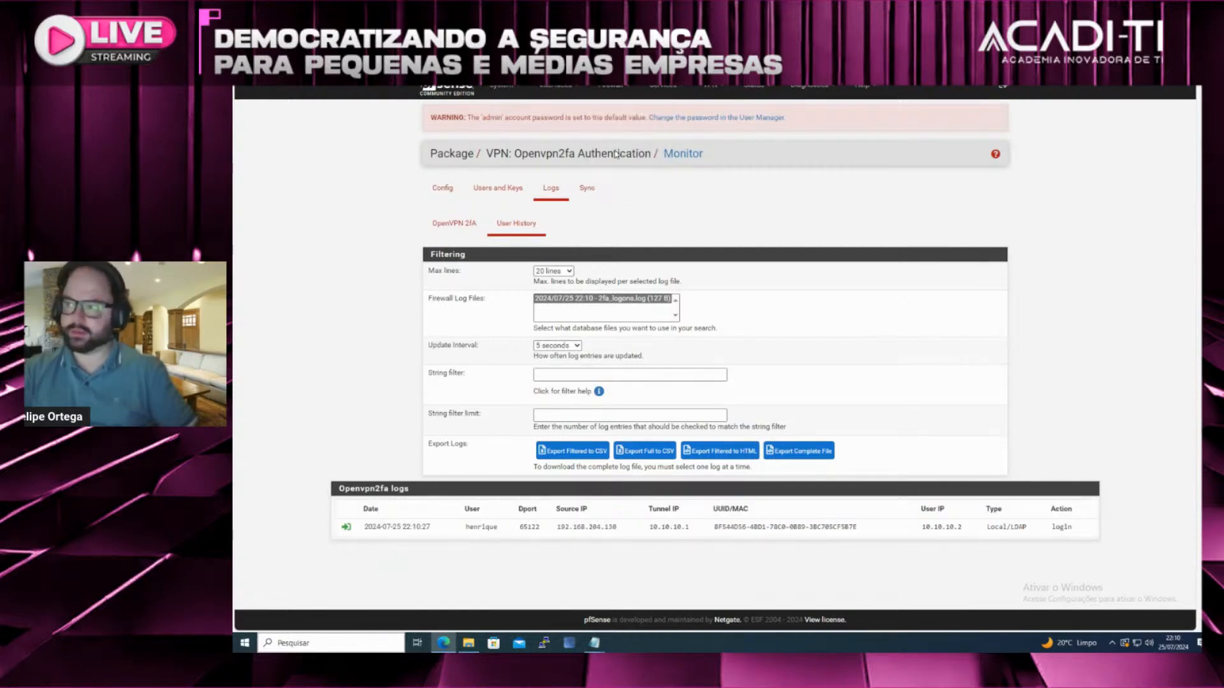
click(576, 195)
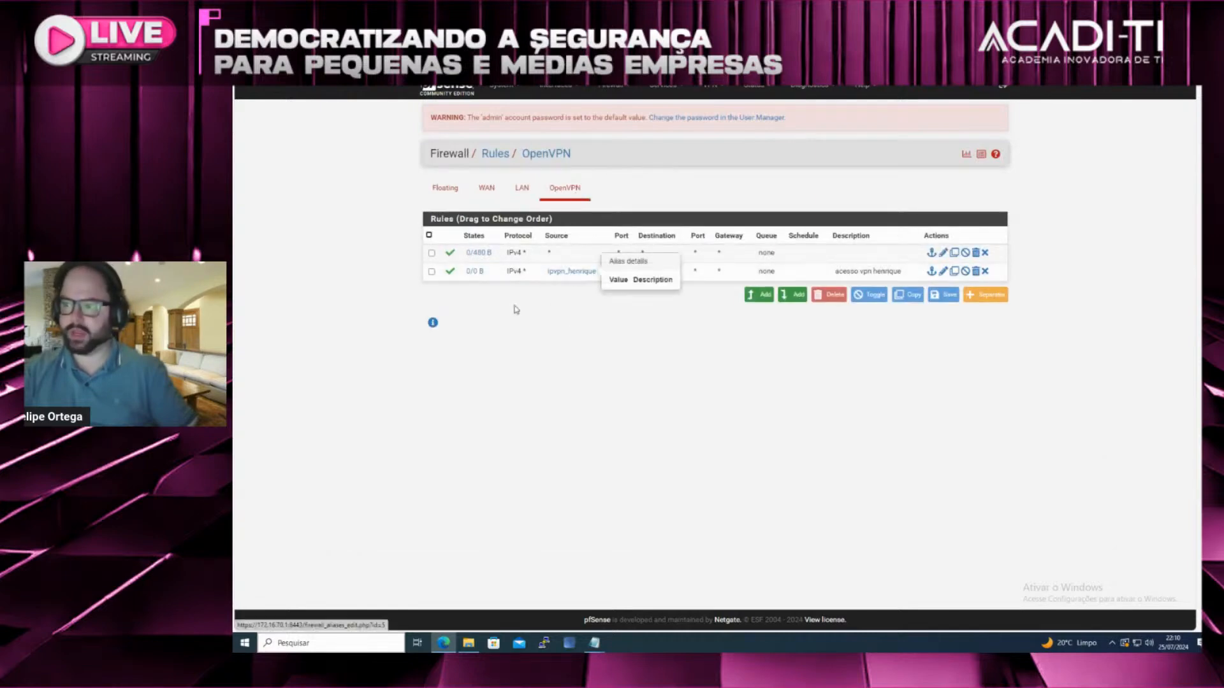
mouse_move(569, 274)
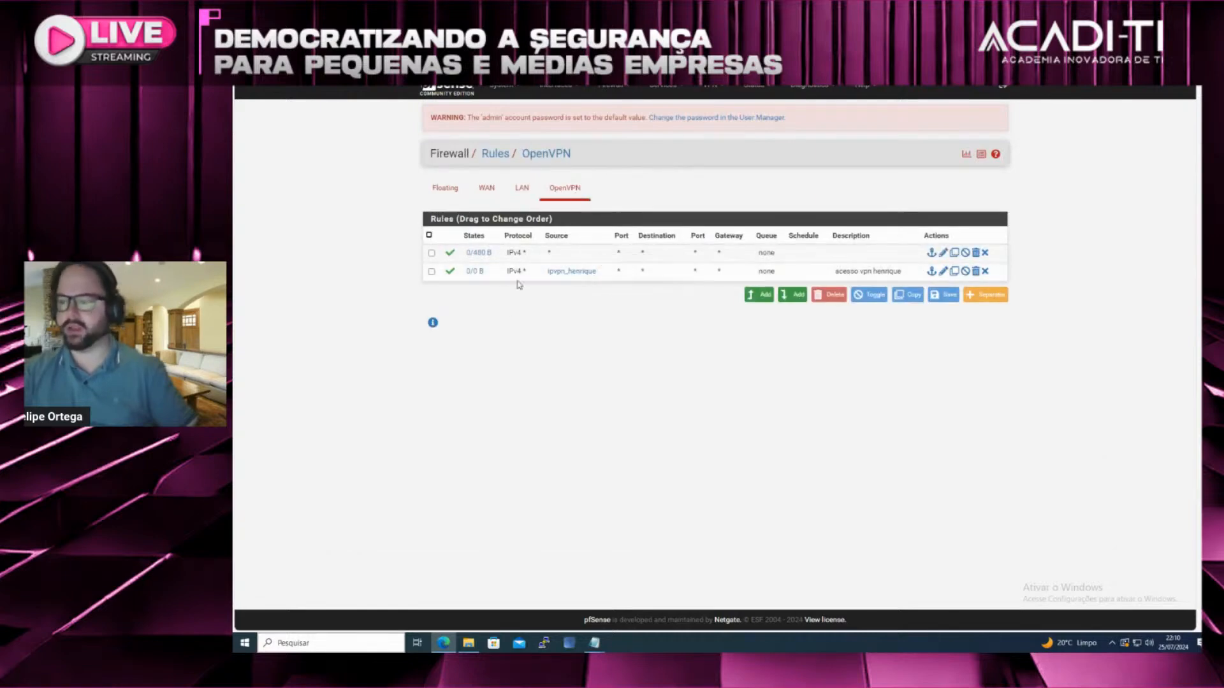
click(450, 255)
click(943, 197)
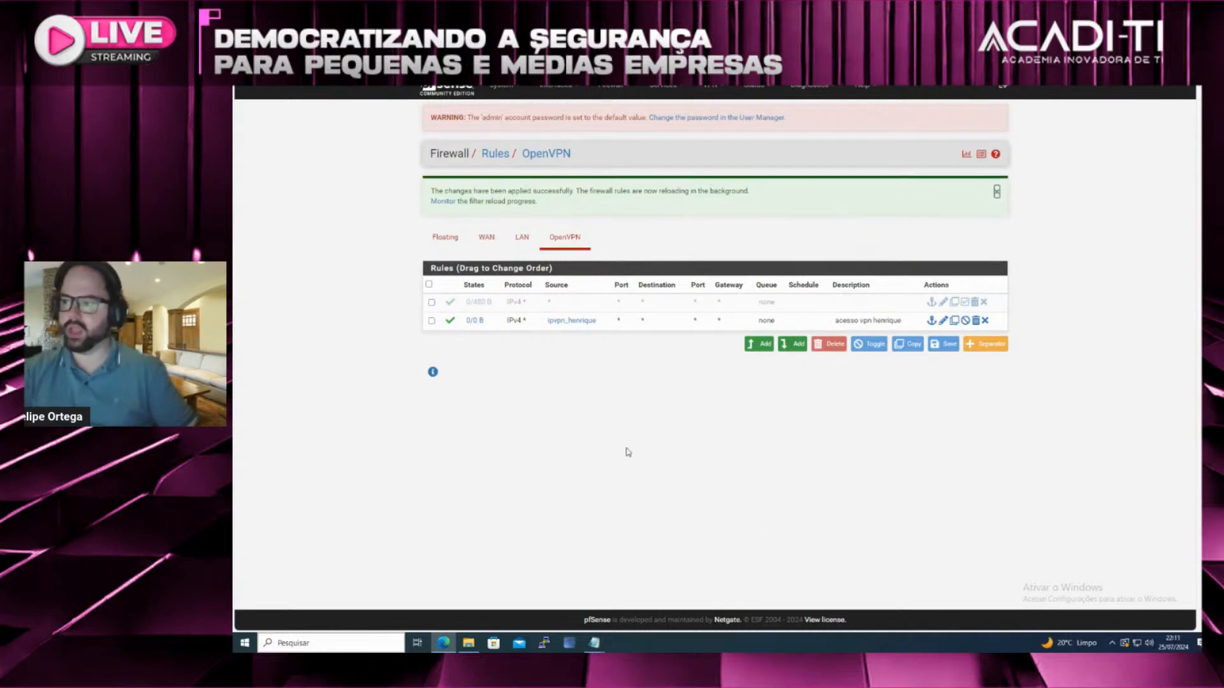
mouse_move(589, 323)
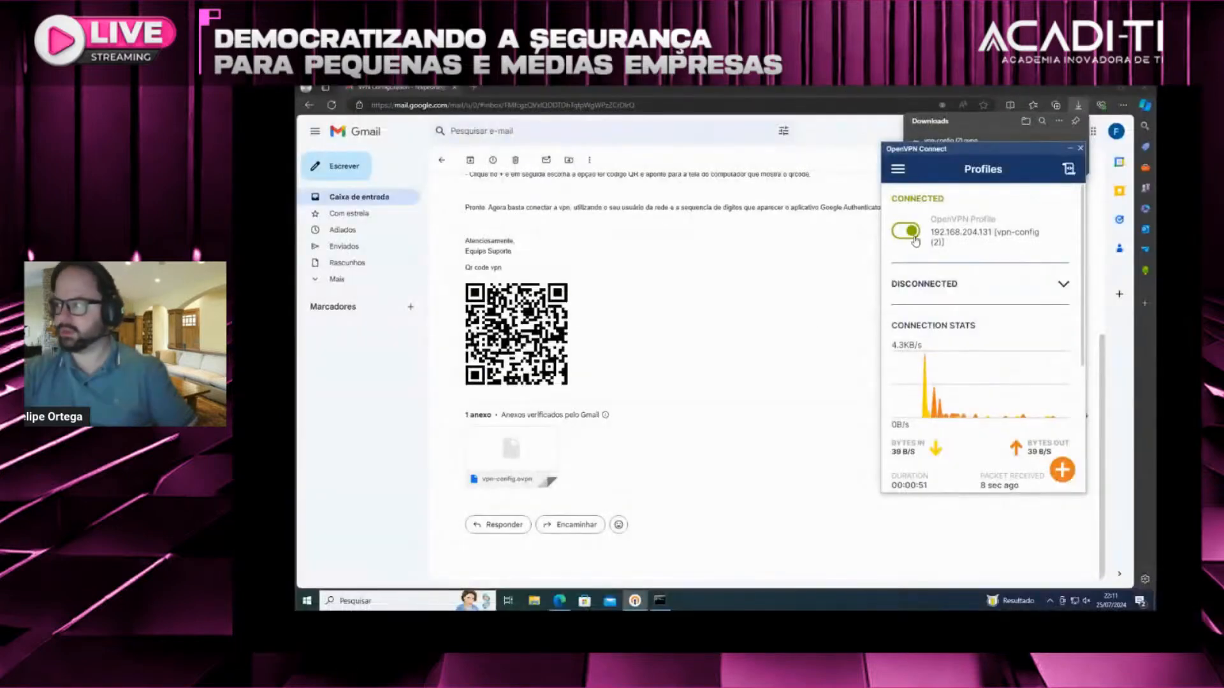
Switch to OpenVPN Connect on the client, disconnect the vpn-config (2) profile, and reconnect it with the account password
click(913, 234)
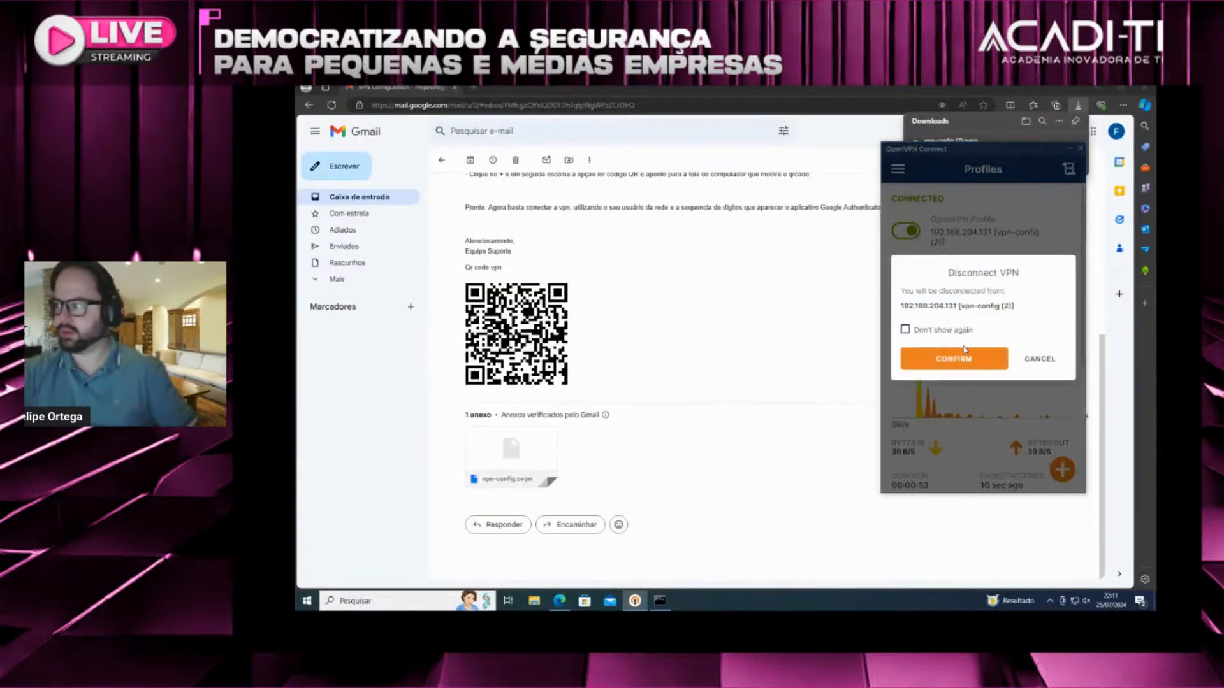
click(937, 358)
click(904, 234)
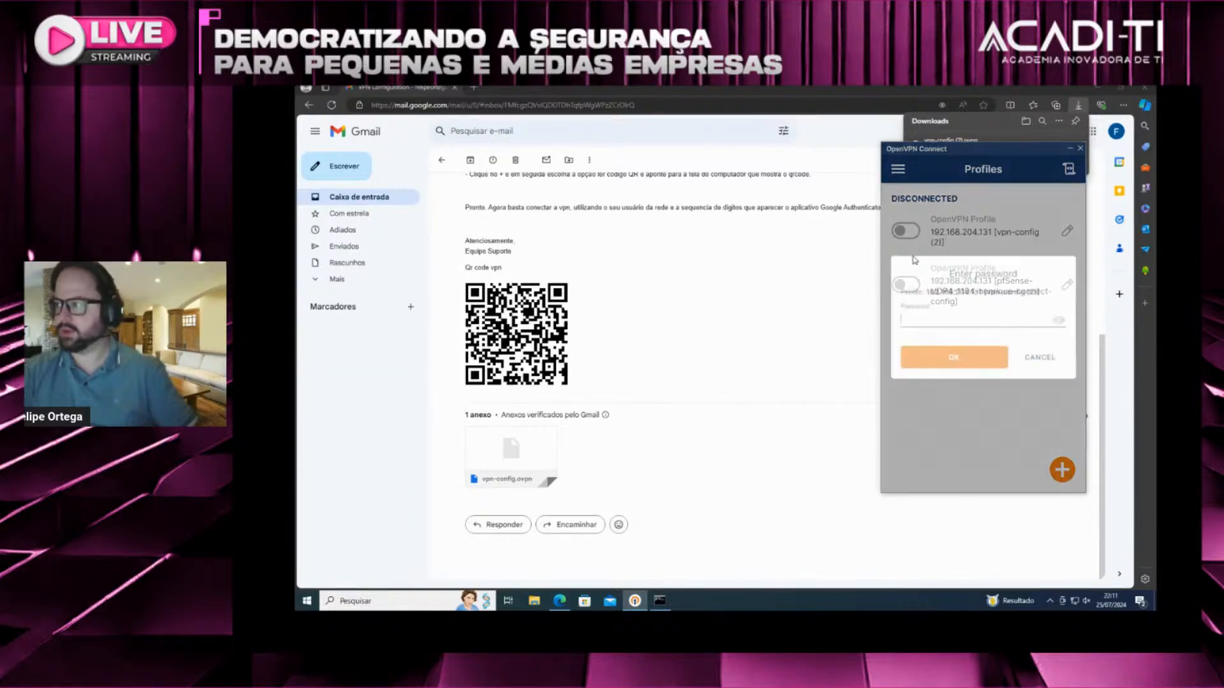
key(Return)
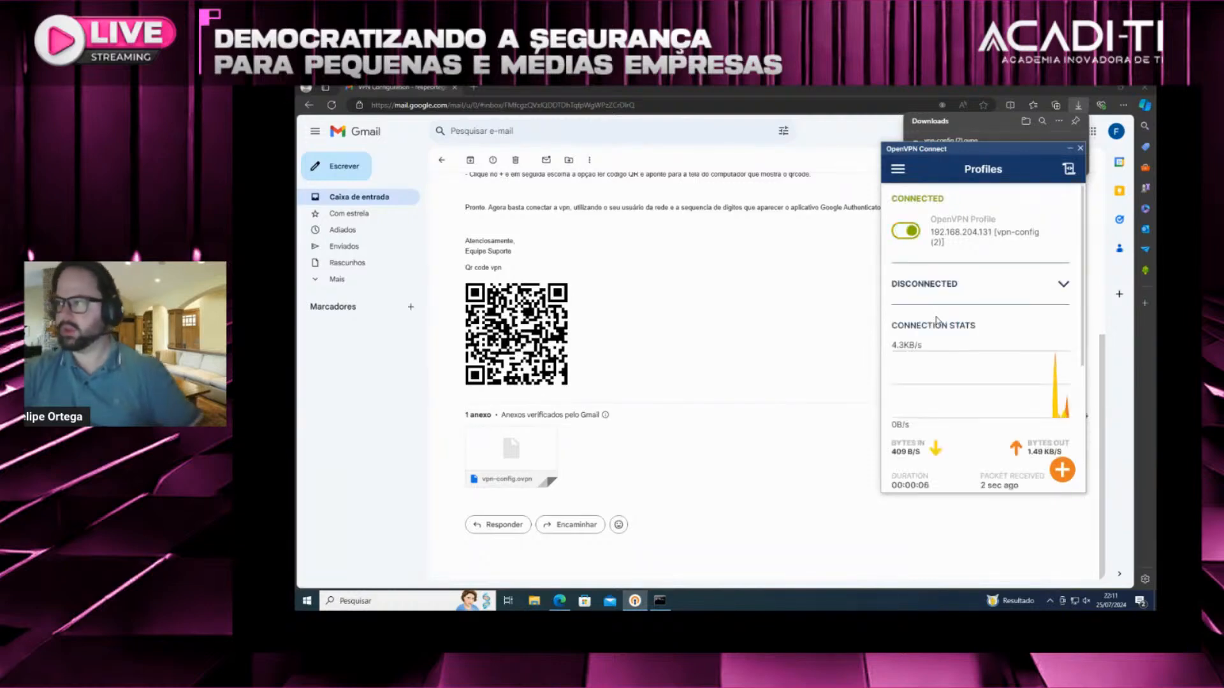
Test access through the tunnel by pinging 172.16.70.1 twice from the Command Prompt, interrupting each run
click(659, 601)
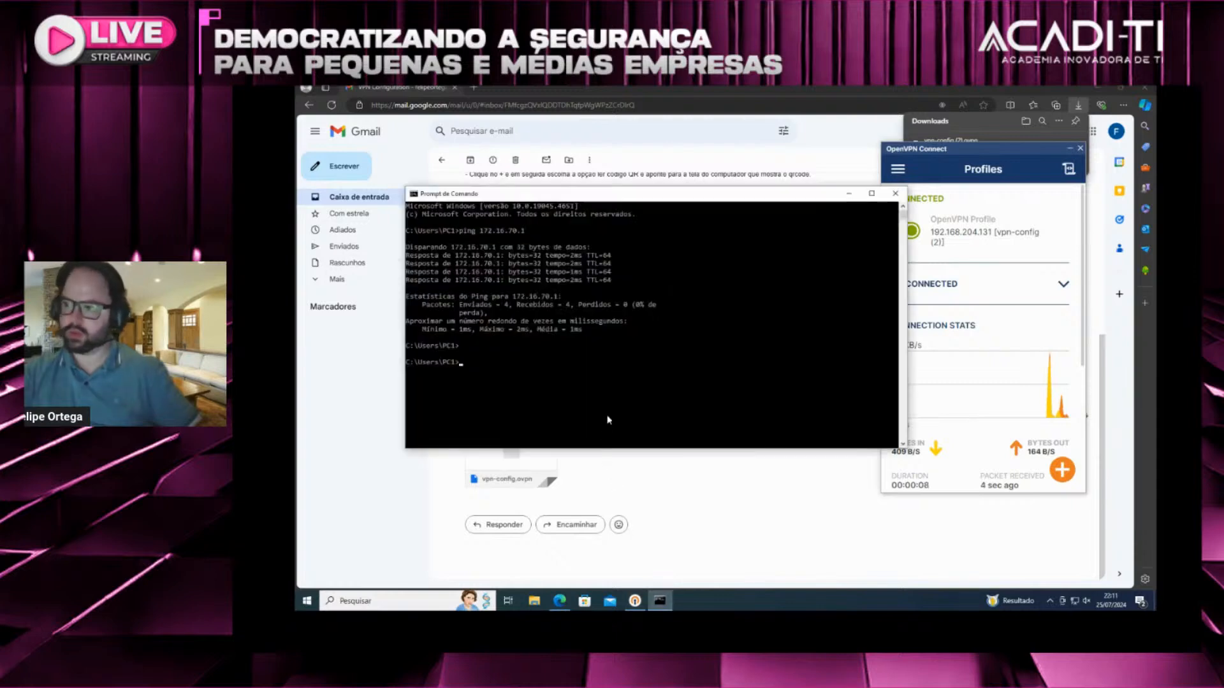
key(Up)
key(Return)
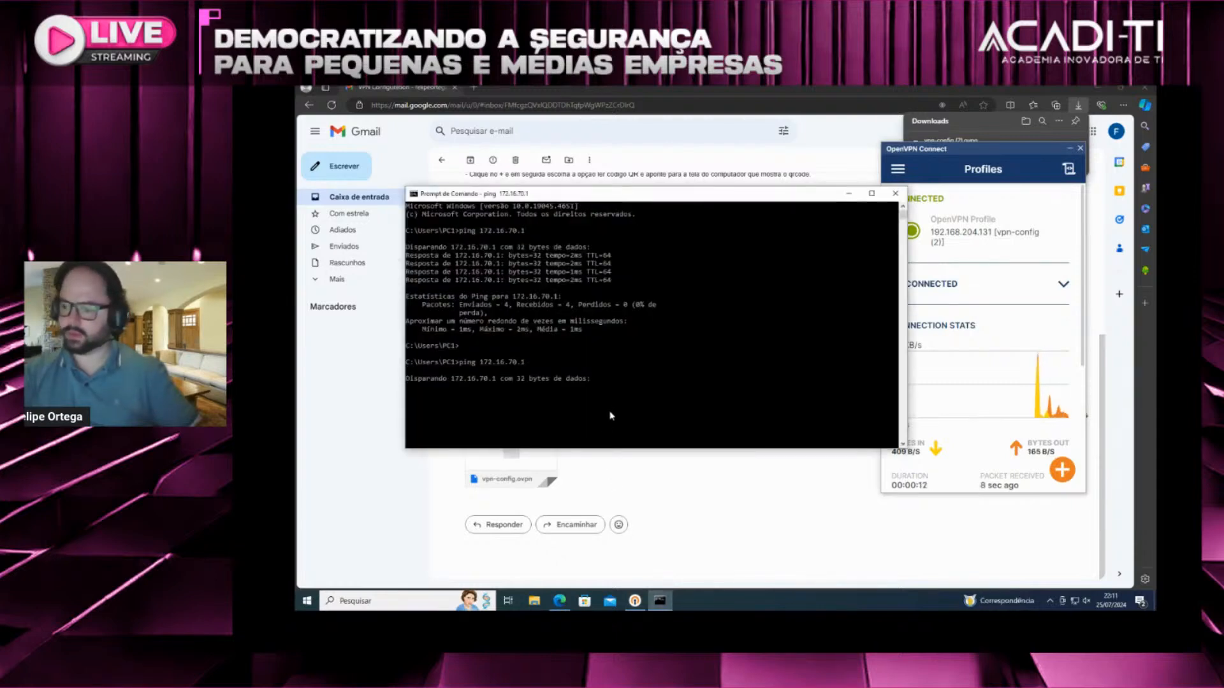
key(ctrl+c)
key(Up)
key(Return)
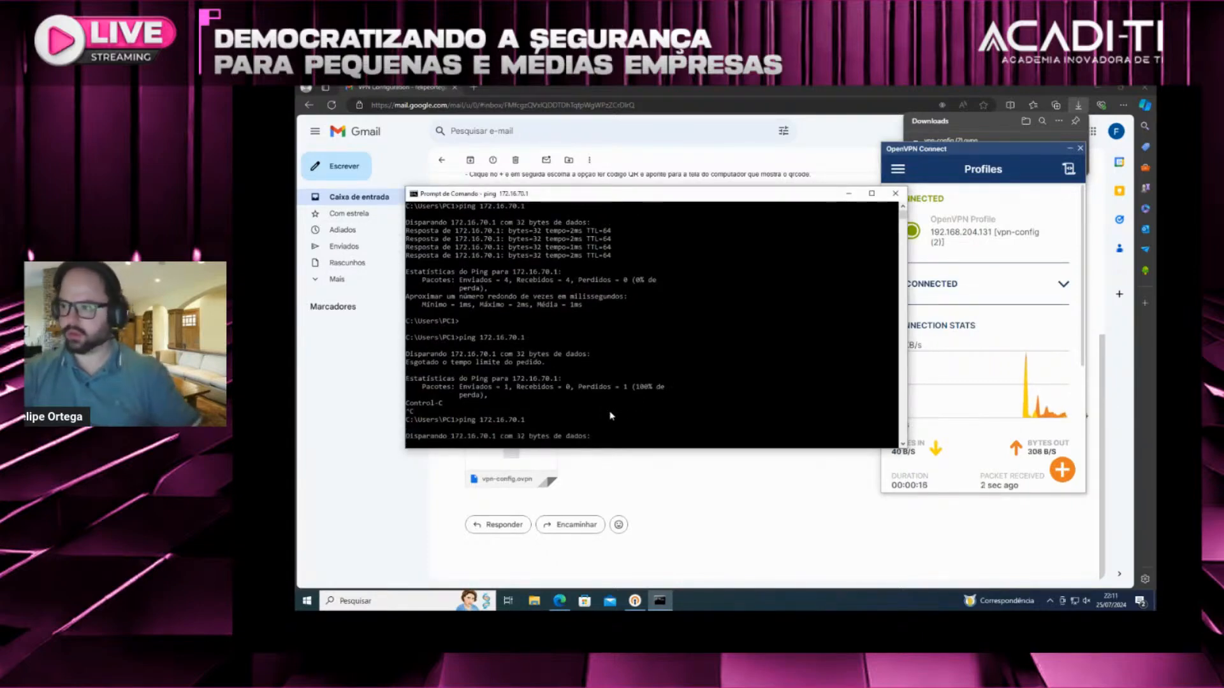
key(ctrl+c)
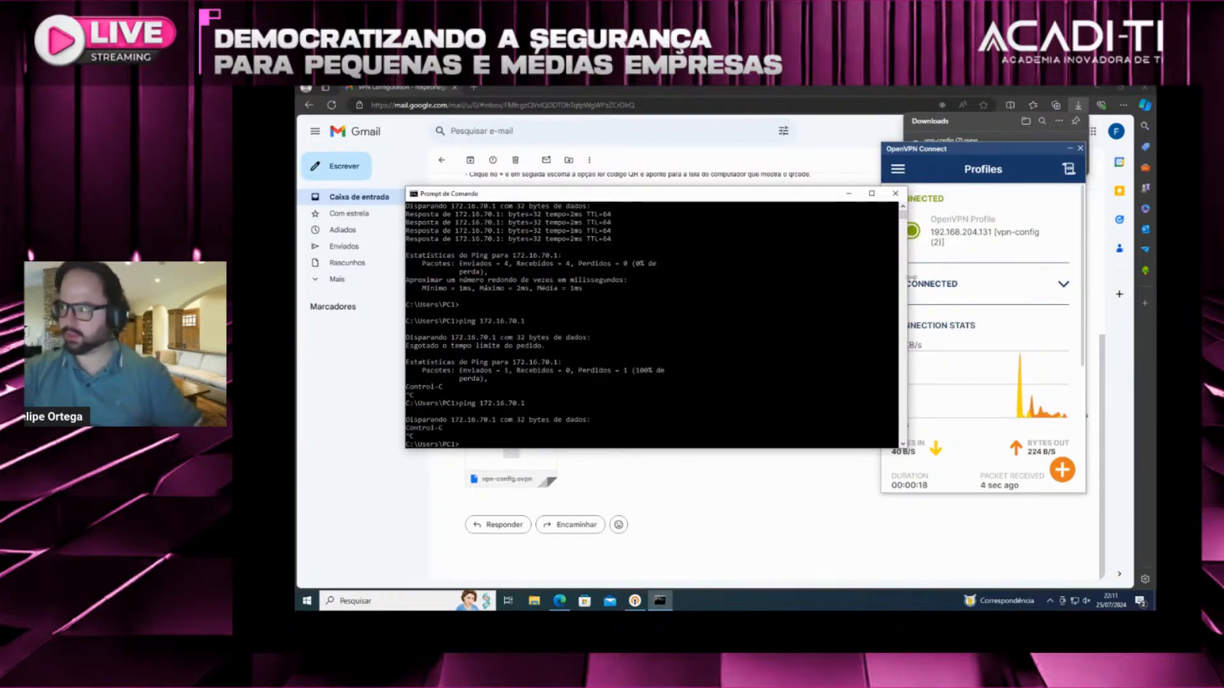
Restart the vpn-config (2) VPN connection in OpenVPN Connect, entering the account password again
click(918, 236)
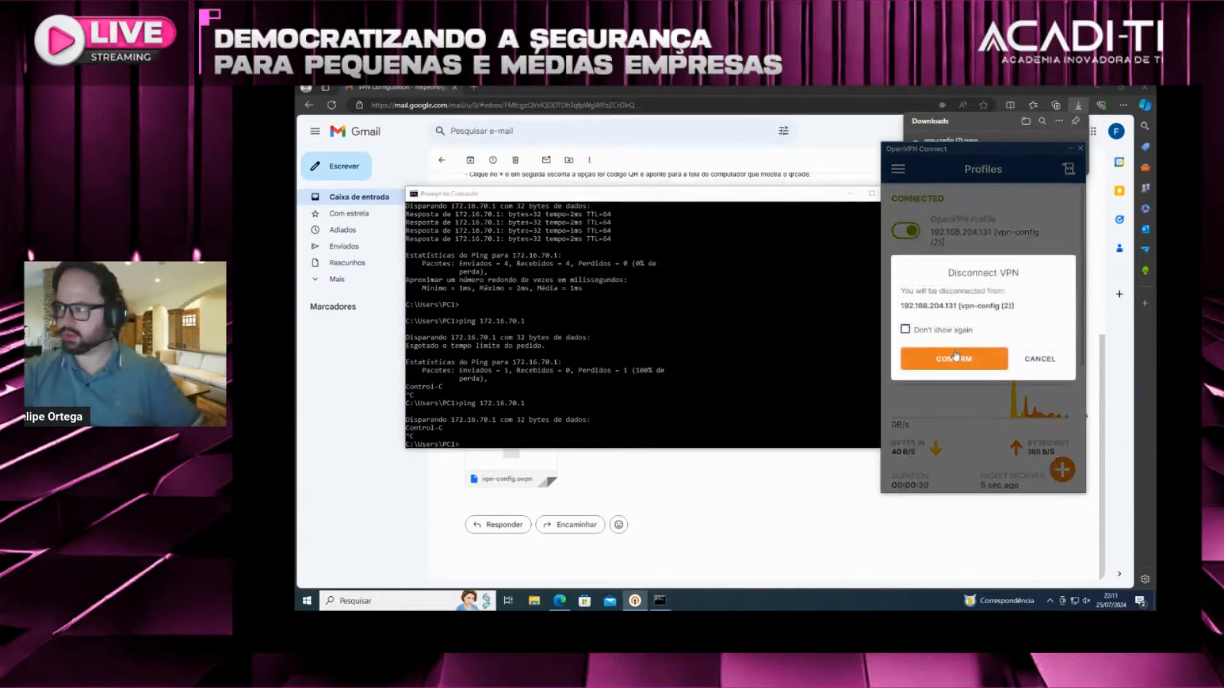
click(954, 359)
click(908, 238)
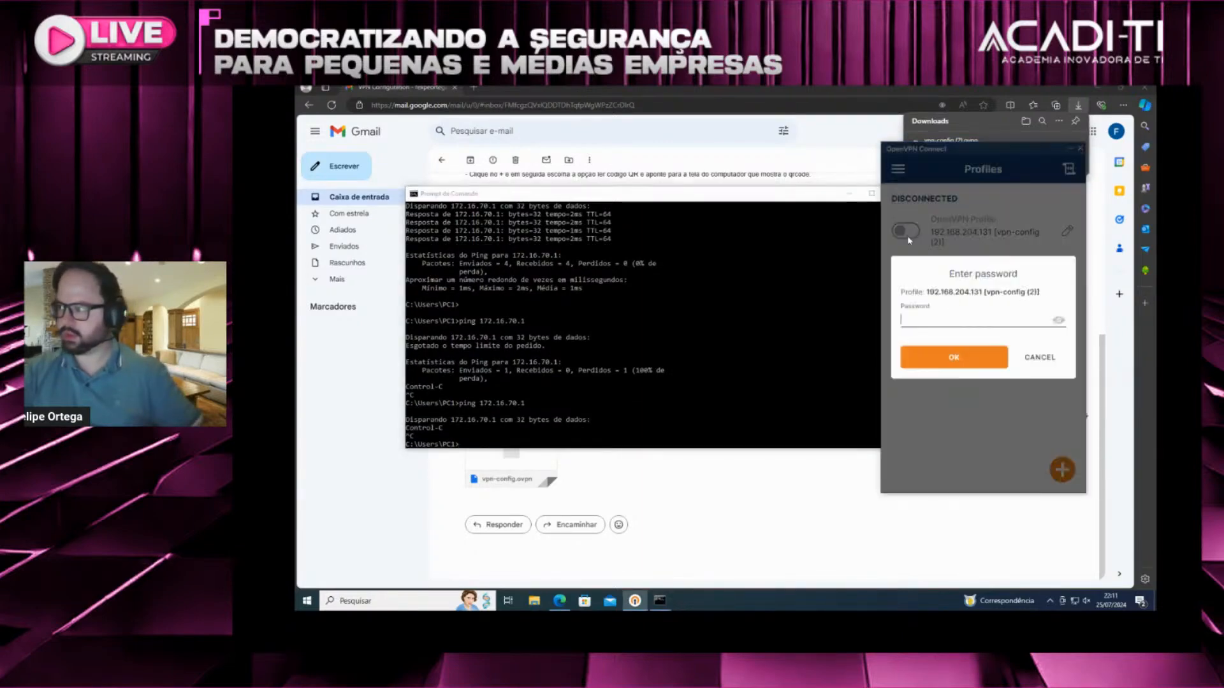
click(936, 320)
text(••••)
key(Return)
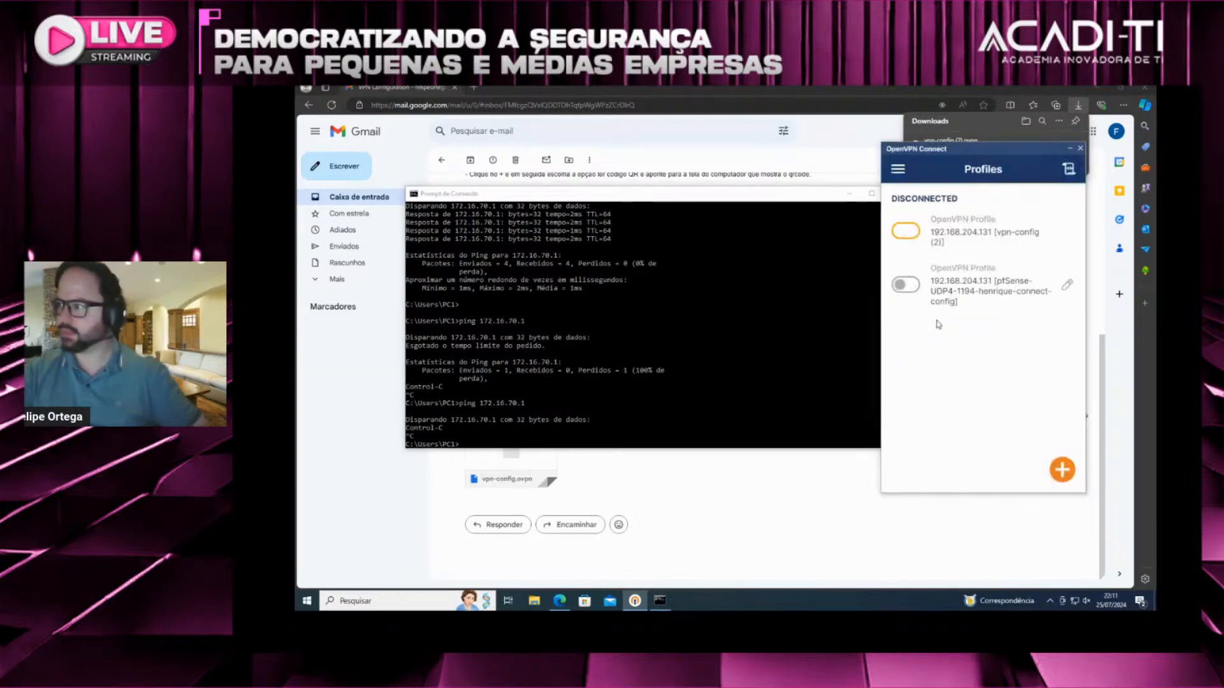
Start a continuous ping to 172.16.70.1 from the Command Prompt with the -t option
click(653, 405)
key(Up)
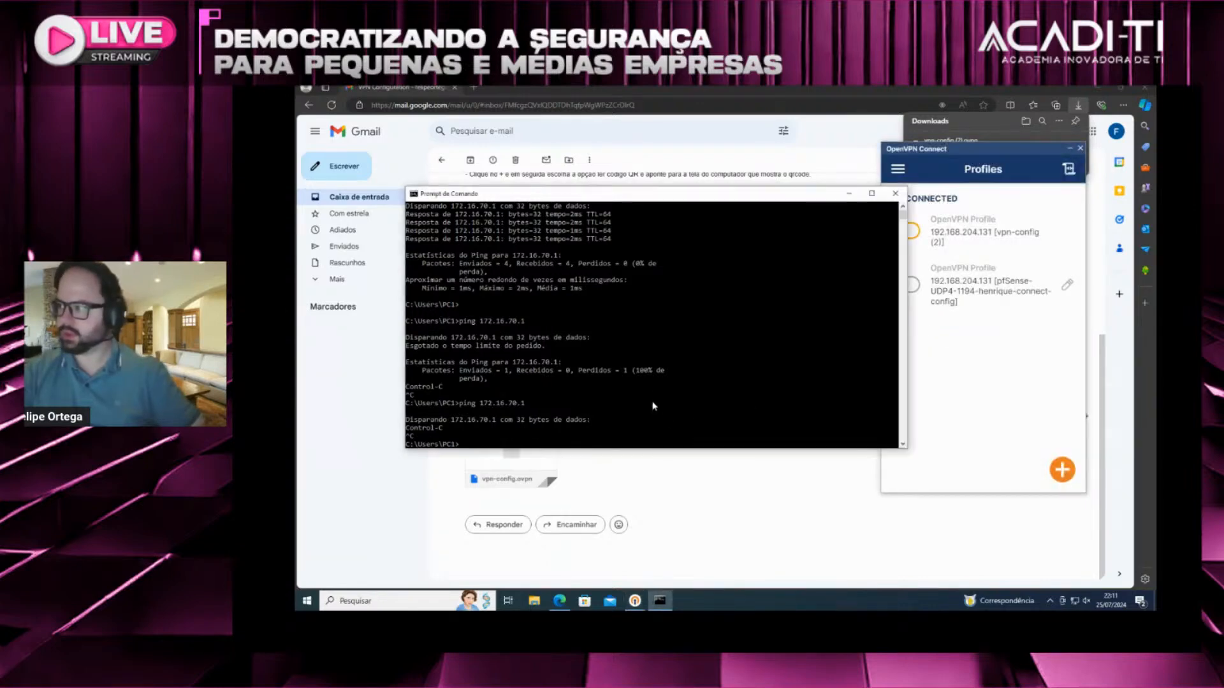
text(-t)
key(Return)
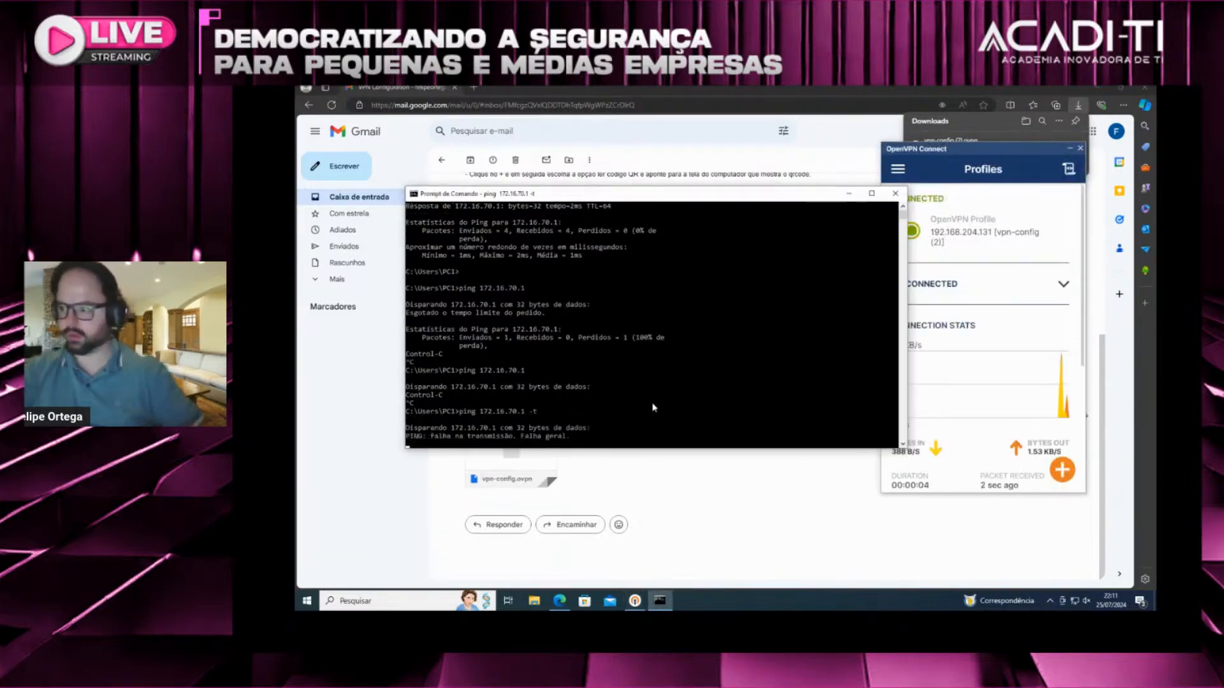
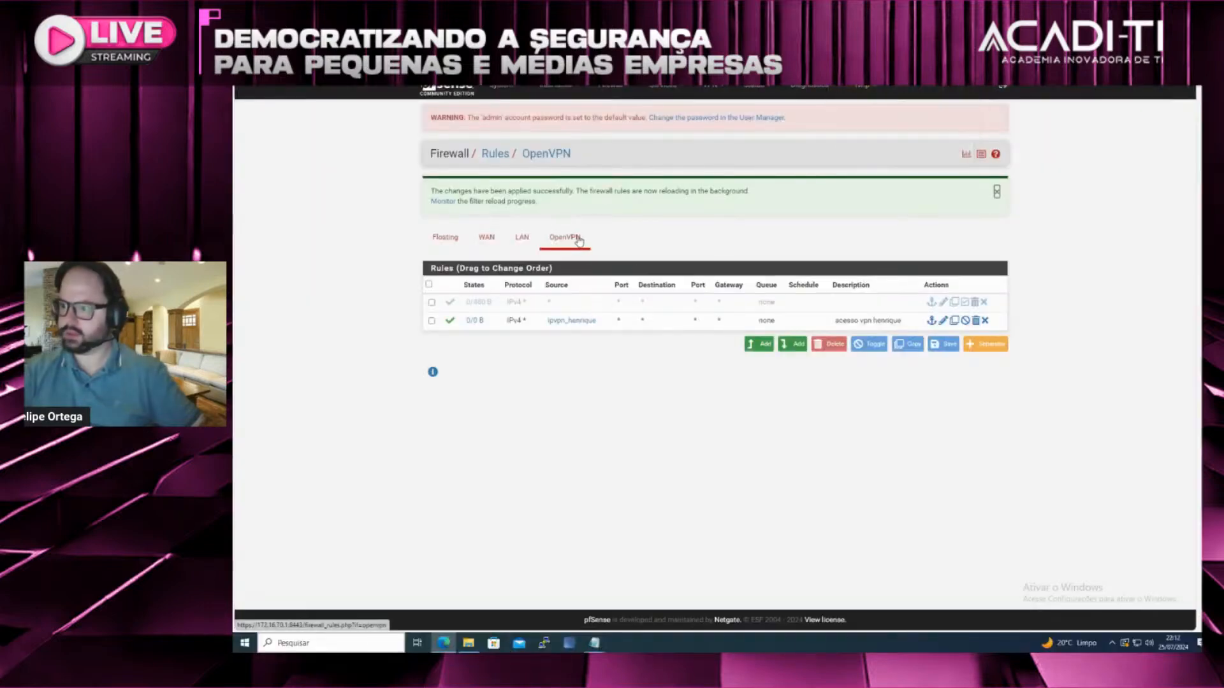
Refresh the OpenVPN firewall rules and display the Diagnostics table of the per-user VPN alias to check its IP address
click(578, 240)
click(810, 86)
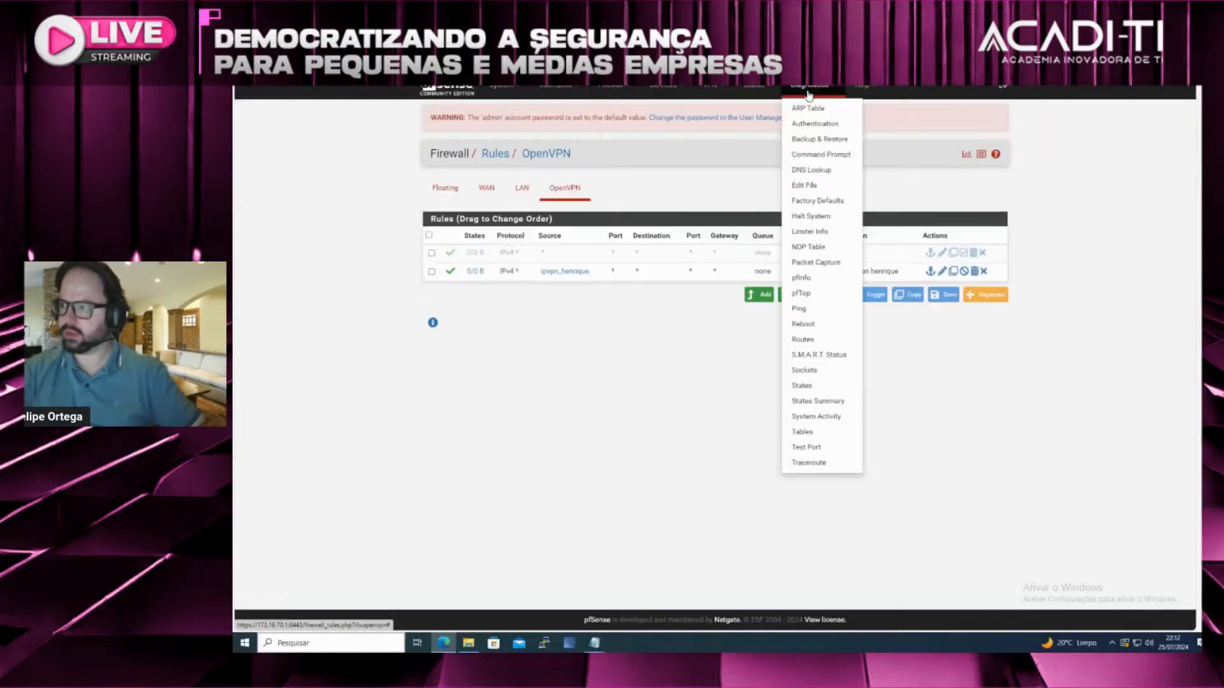
click(804, 433)
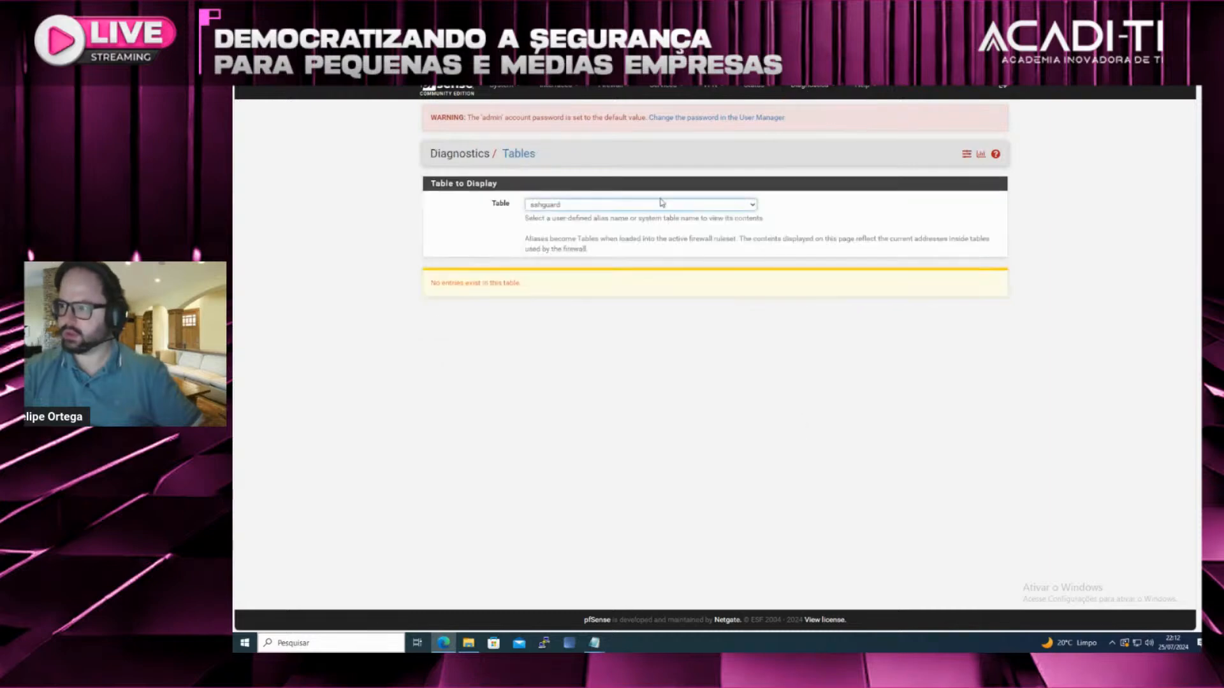
click(613, 209)
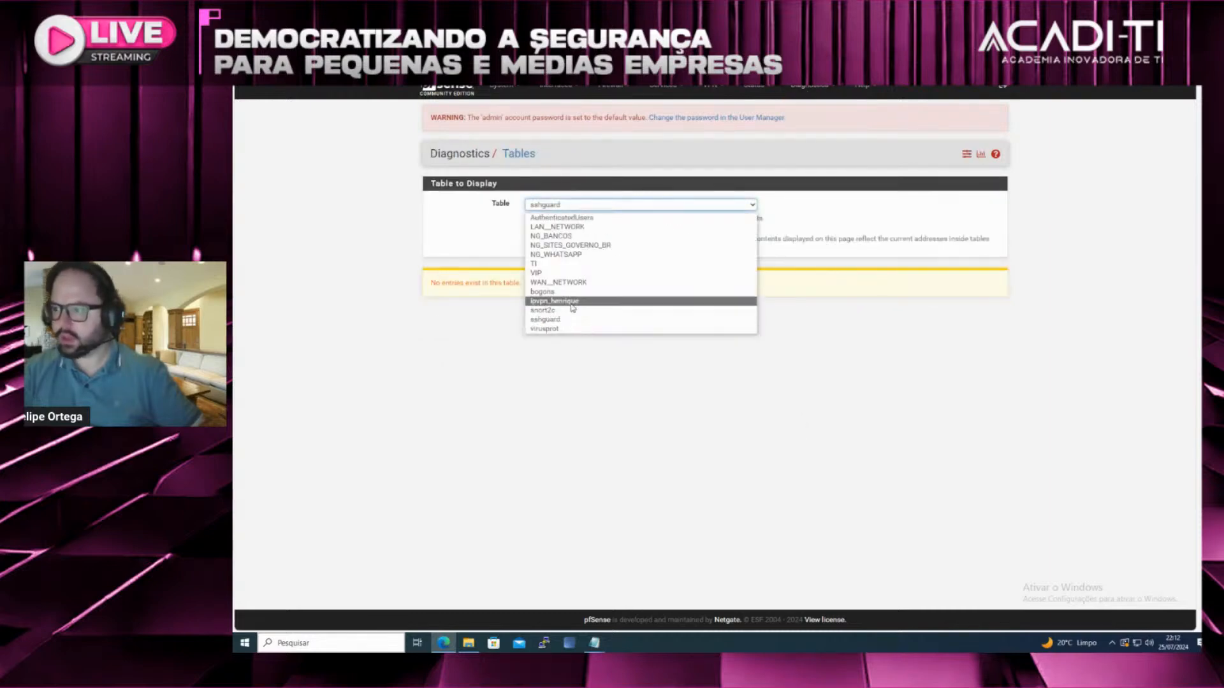
click(572, 308)
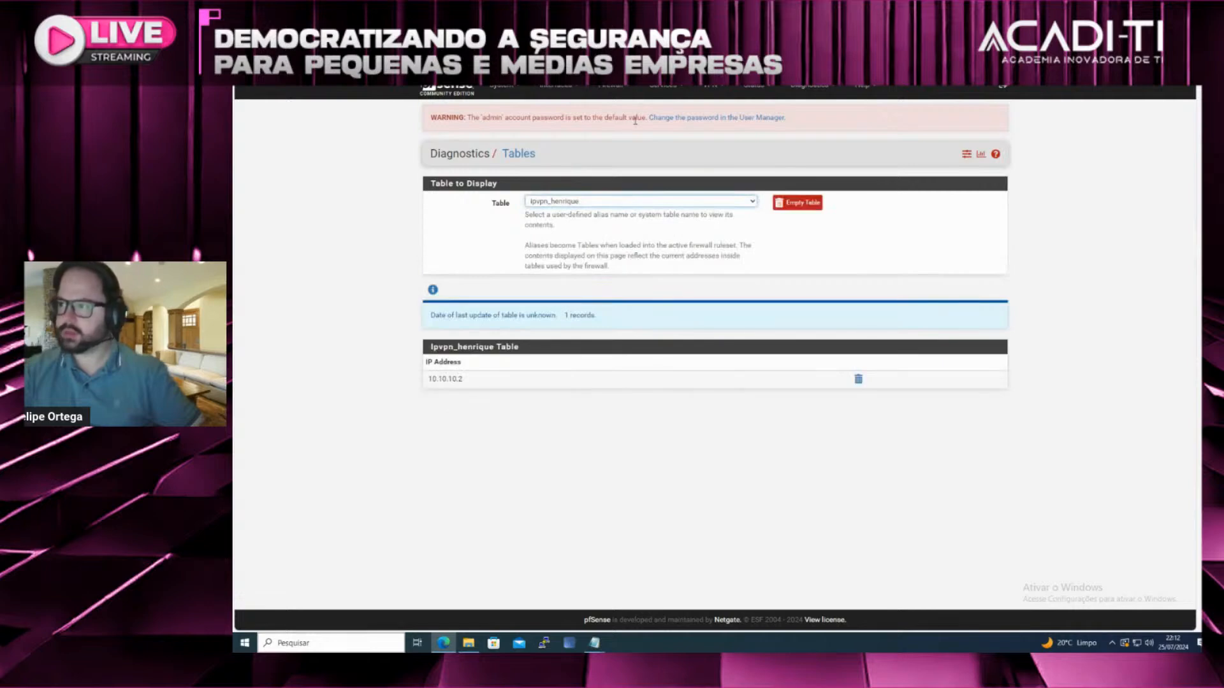
Return to the firewall rules for the OpenVPN interface to check the per-user access rule's traffic
click(674, 89)
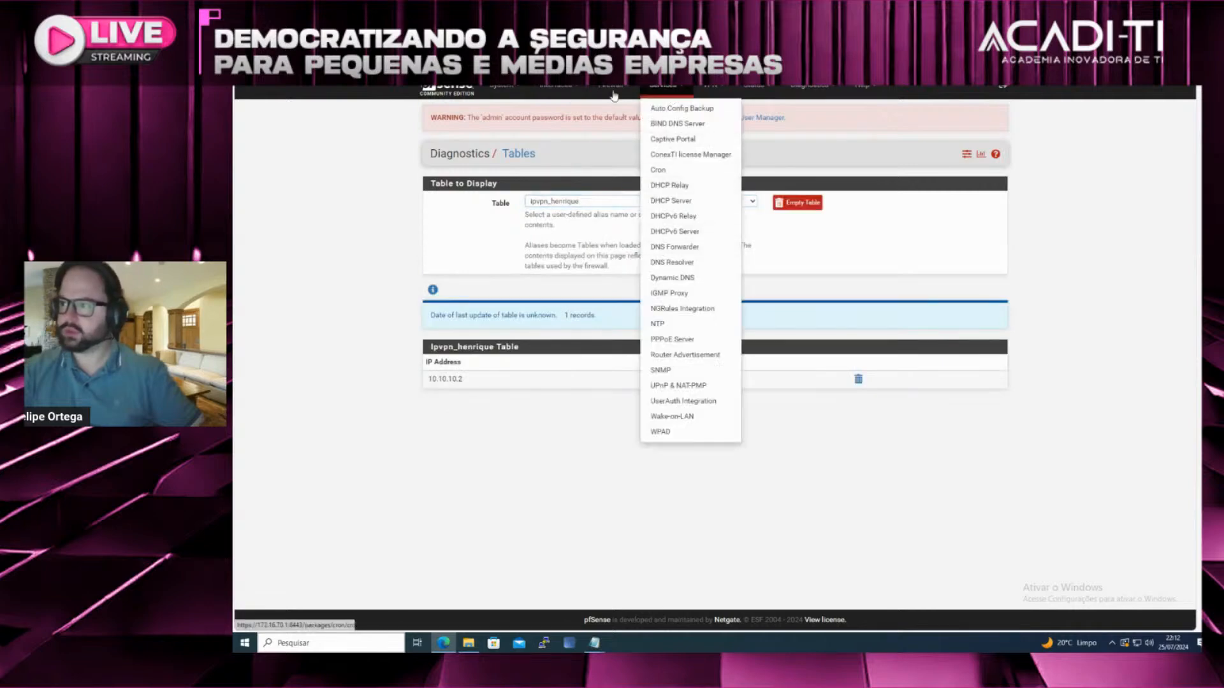
click(611, 86)
click(608, 139)
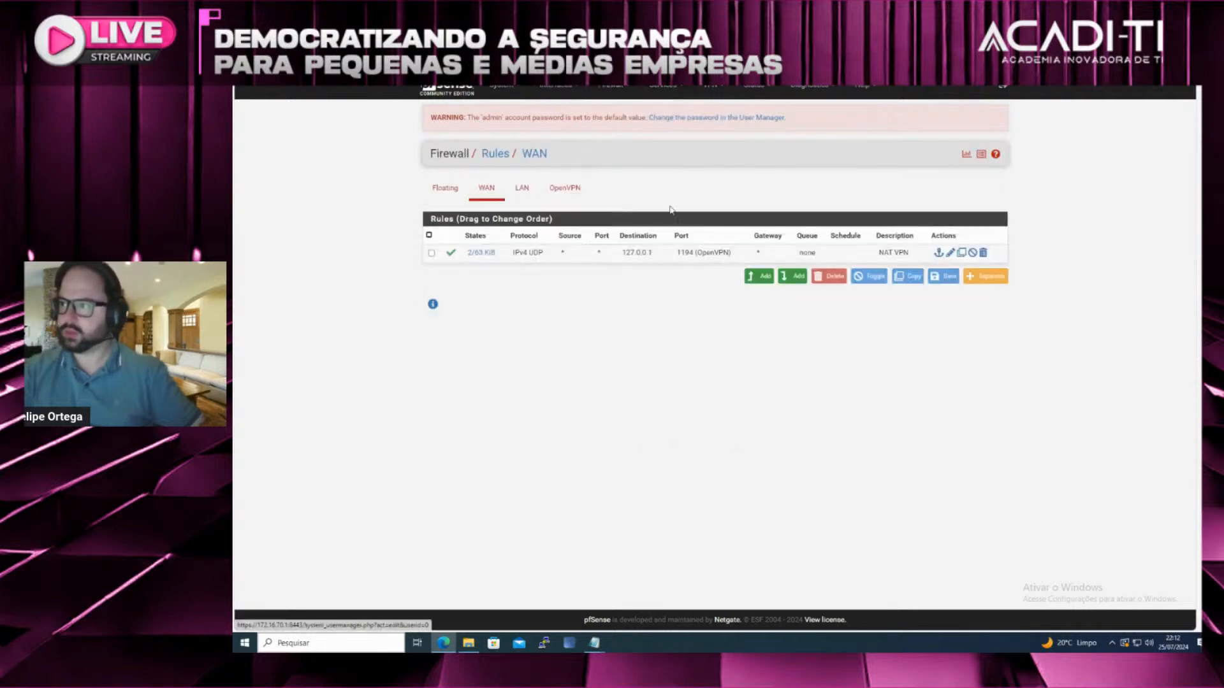
click(566, 189)
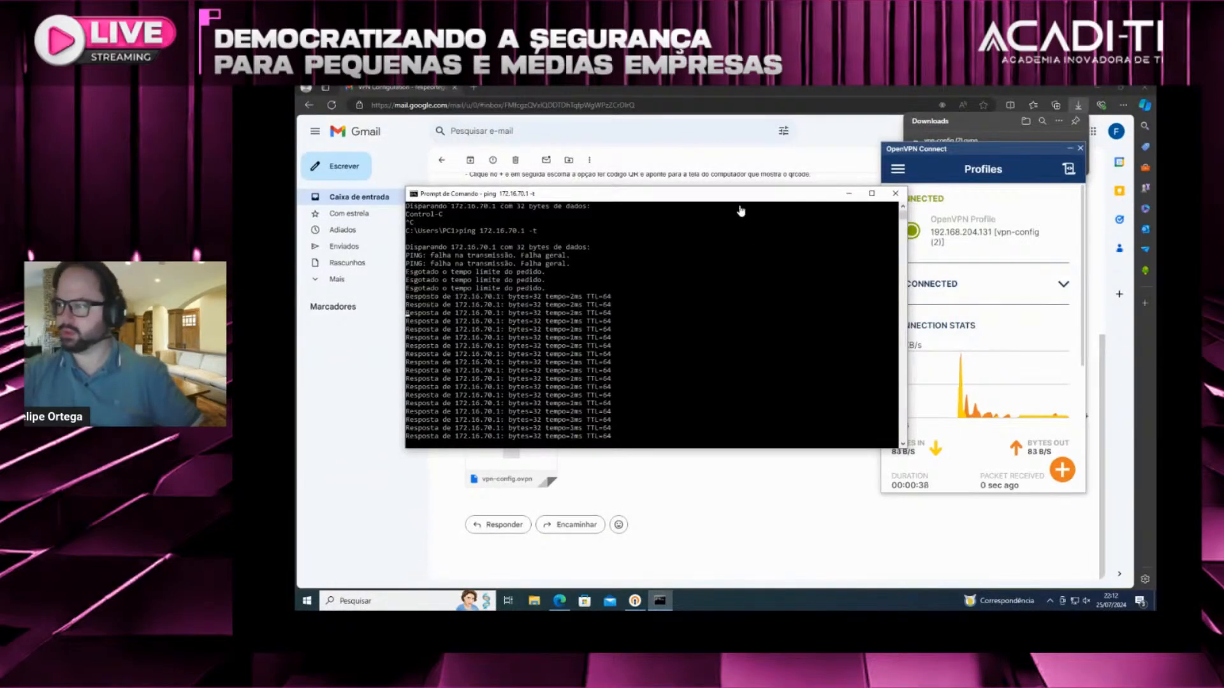
Switch to the client and move the Command Prompt window clear of OpenVPN Connect to check the continuous ping
drag(743, 197, 702, 290)
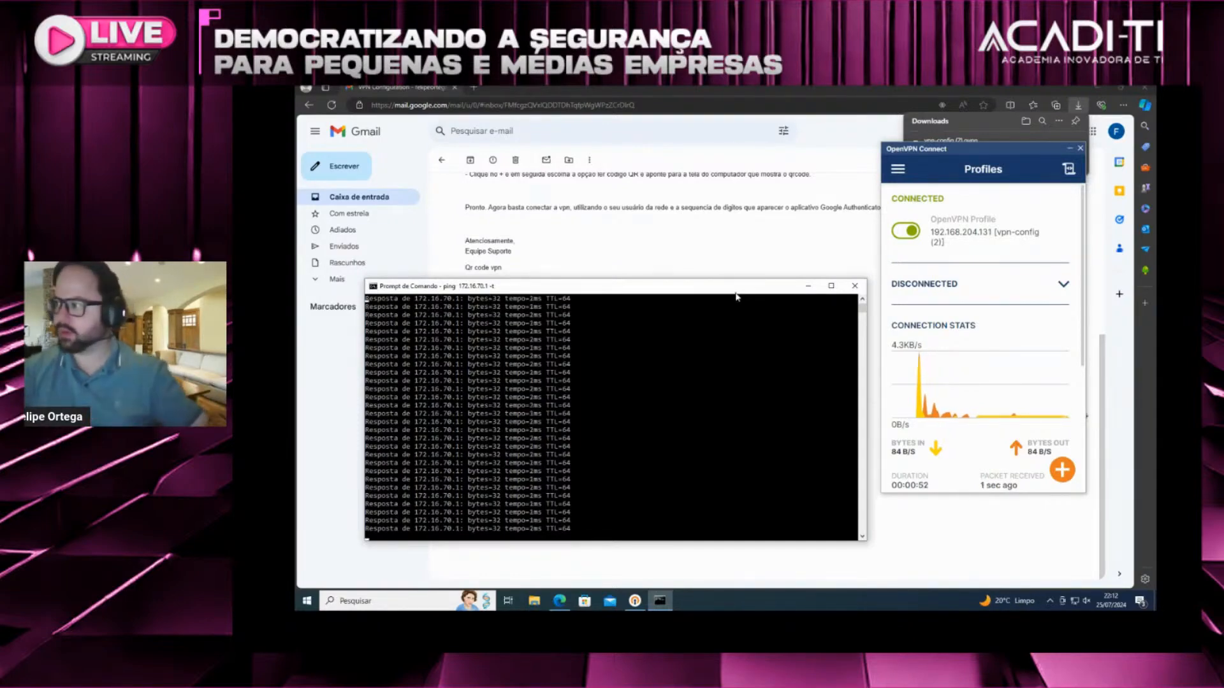
click(719, 350)
key(Escape)
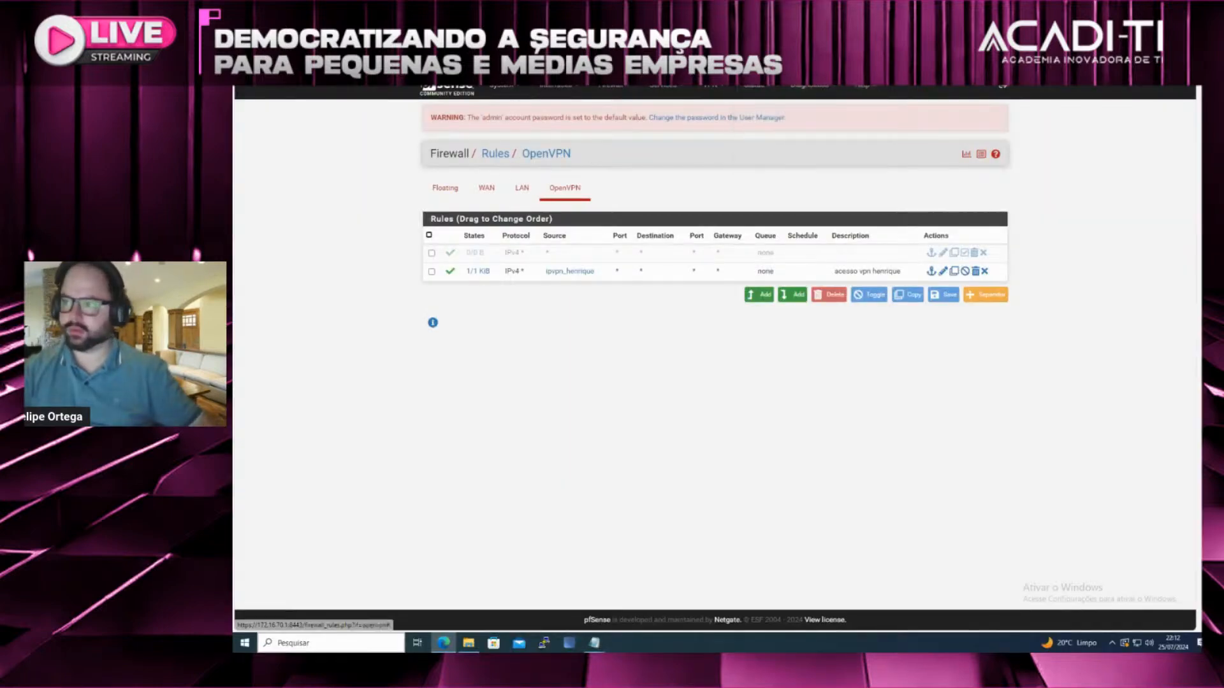
Add a new LDAP authentication server named AD in the User Manager with the host address 172.16.70.2
click(502, 86)
click(492, 278)
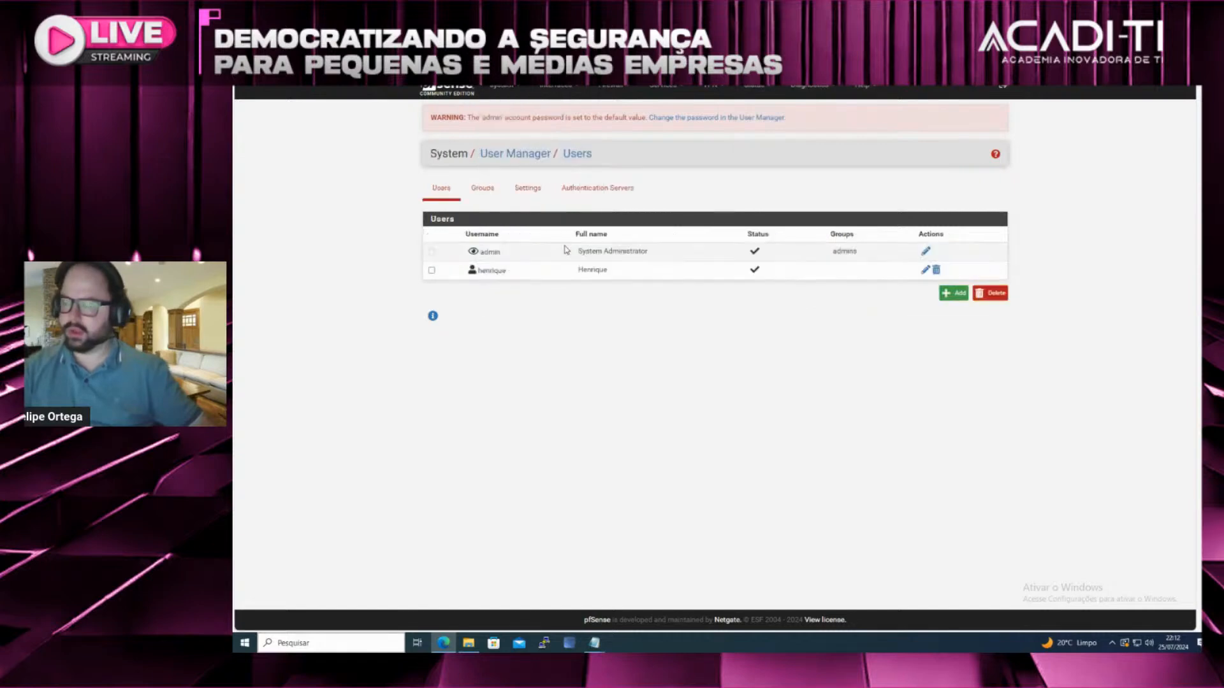
click(608, 186)
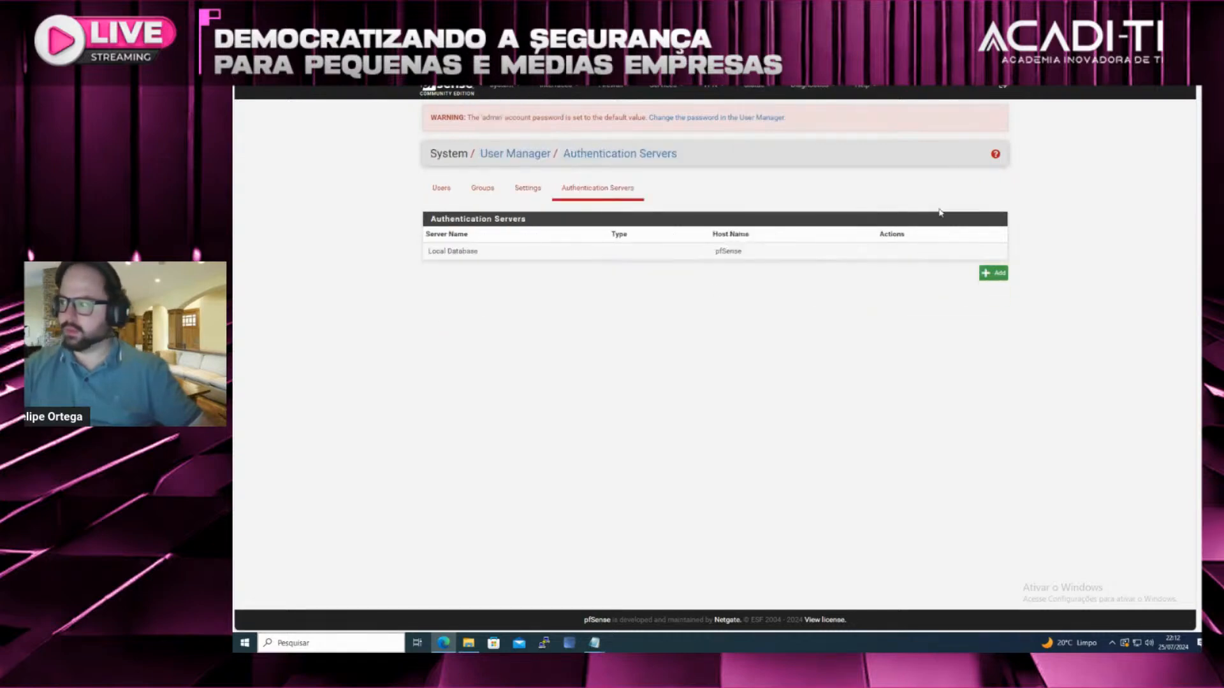
click(993, 274)
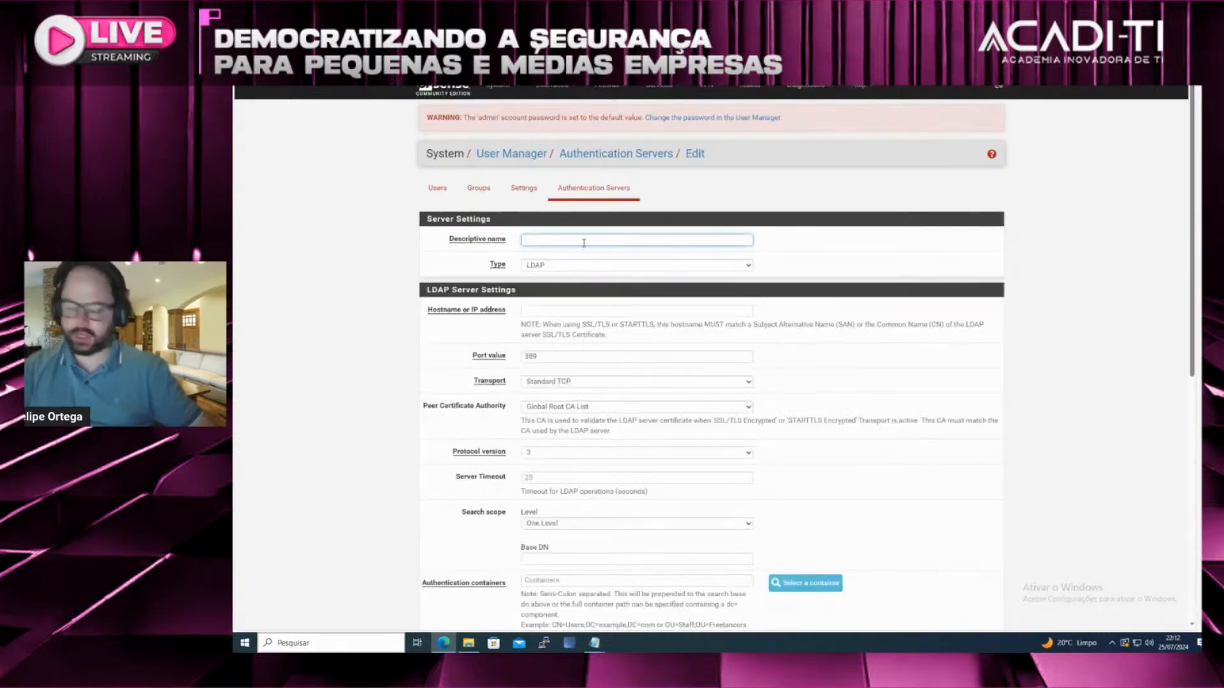
text(AD)
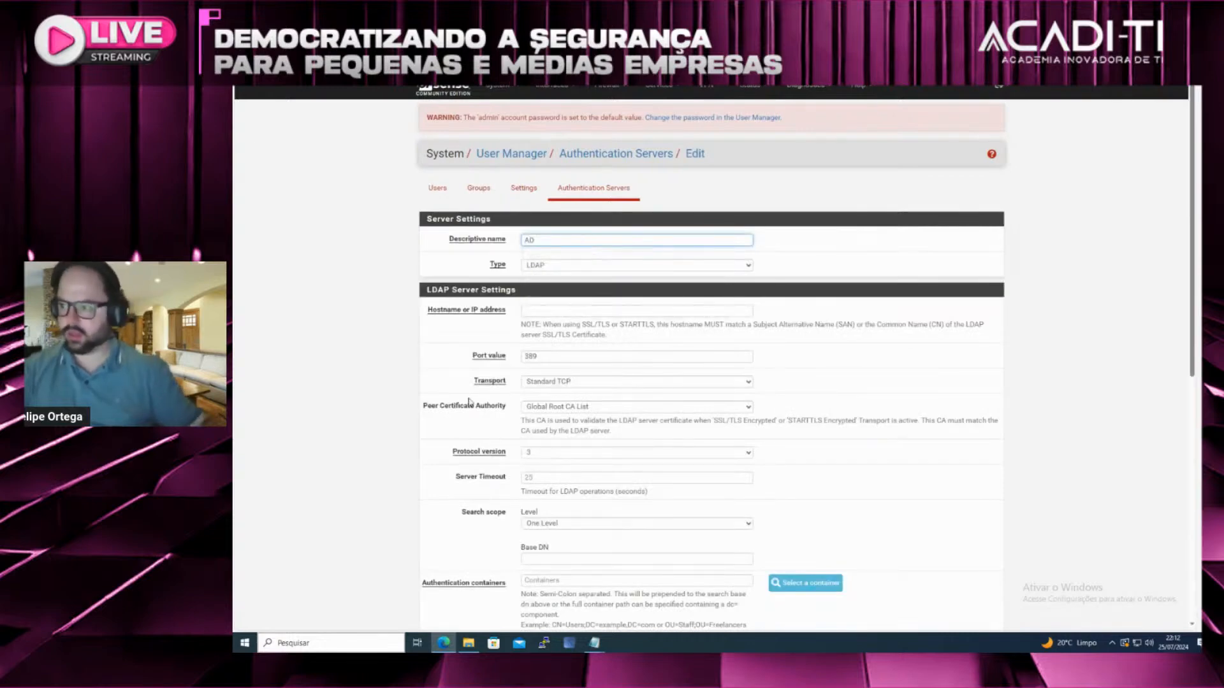
click(531, 311)
click(548, 344)
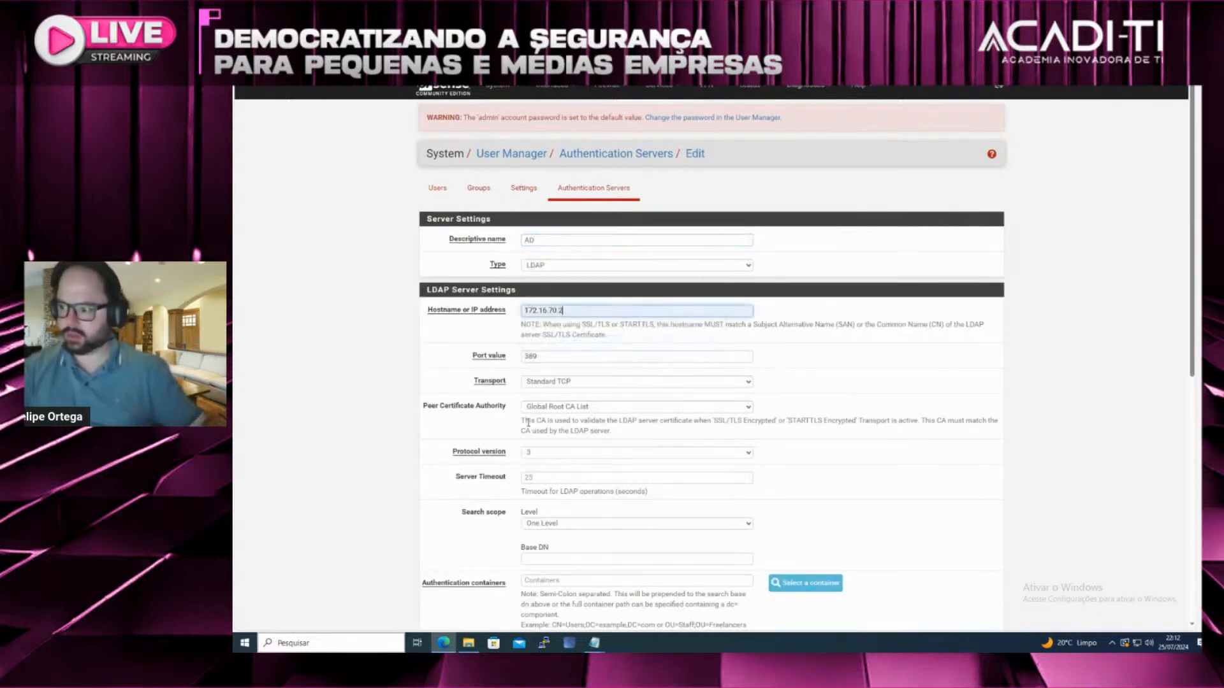
Set the base DN to DC=conextilab,DC=local, the authentication container to CN=Users,DC=conextilab,DC=local, and the initial template to Microsoft AD
scroll(546, 481, down, 3)
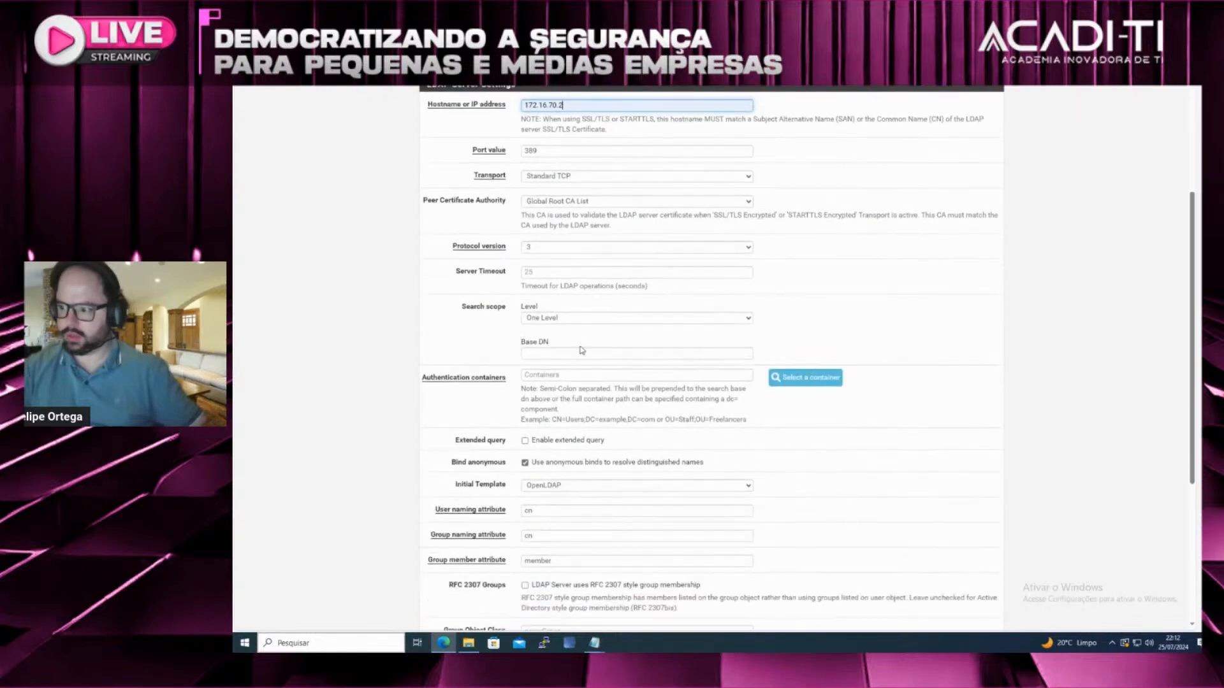
click(569, 355)
click(561, 386)
click(553, 376)
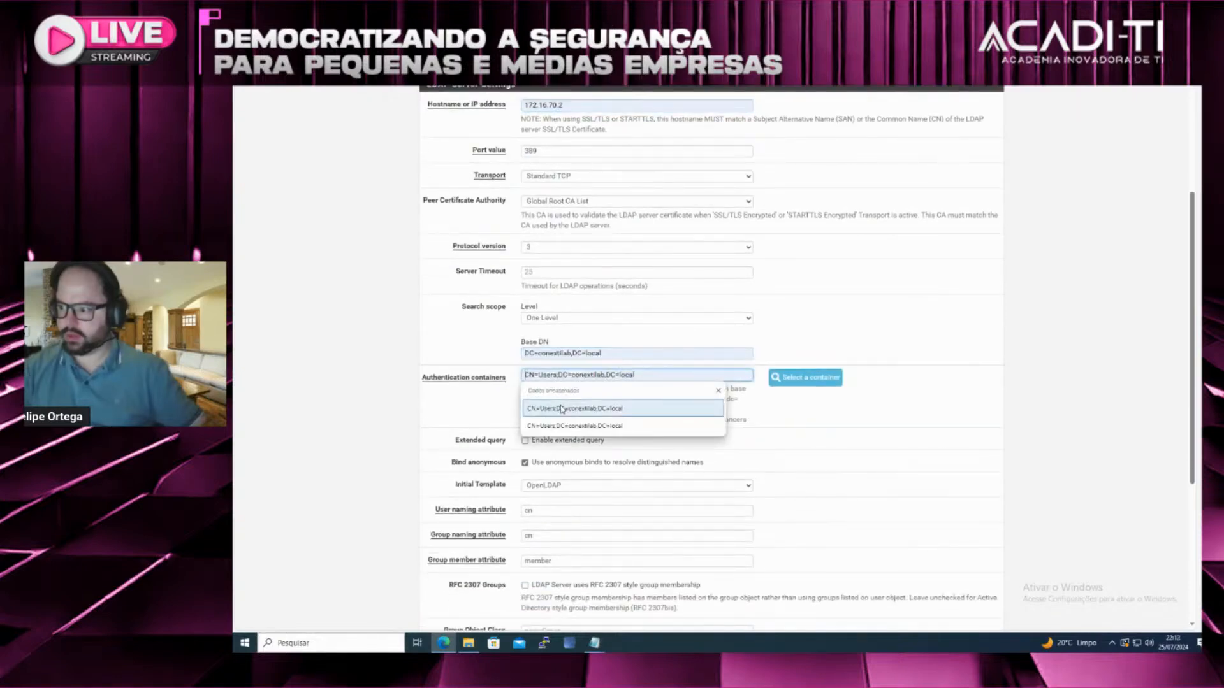
click(560, 408)
scroll(561, 409, down, 2)
click(539, 383)
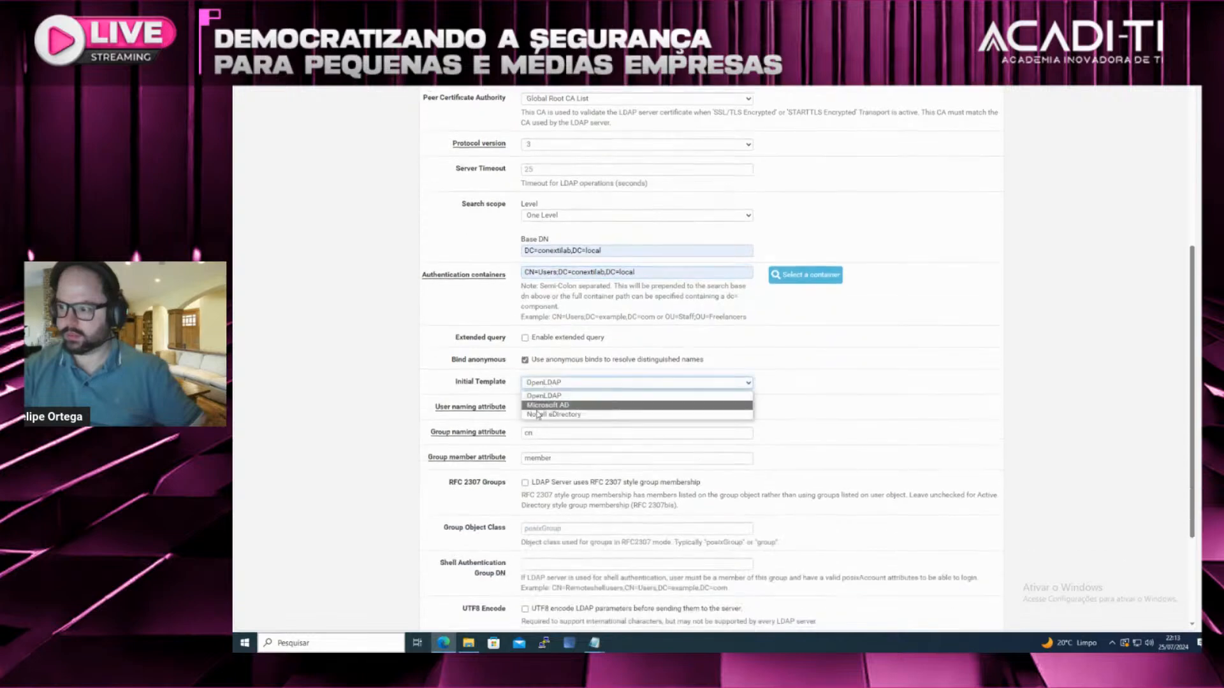
click(540, 405)
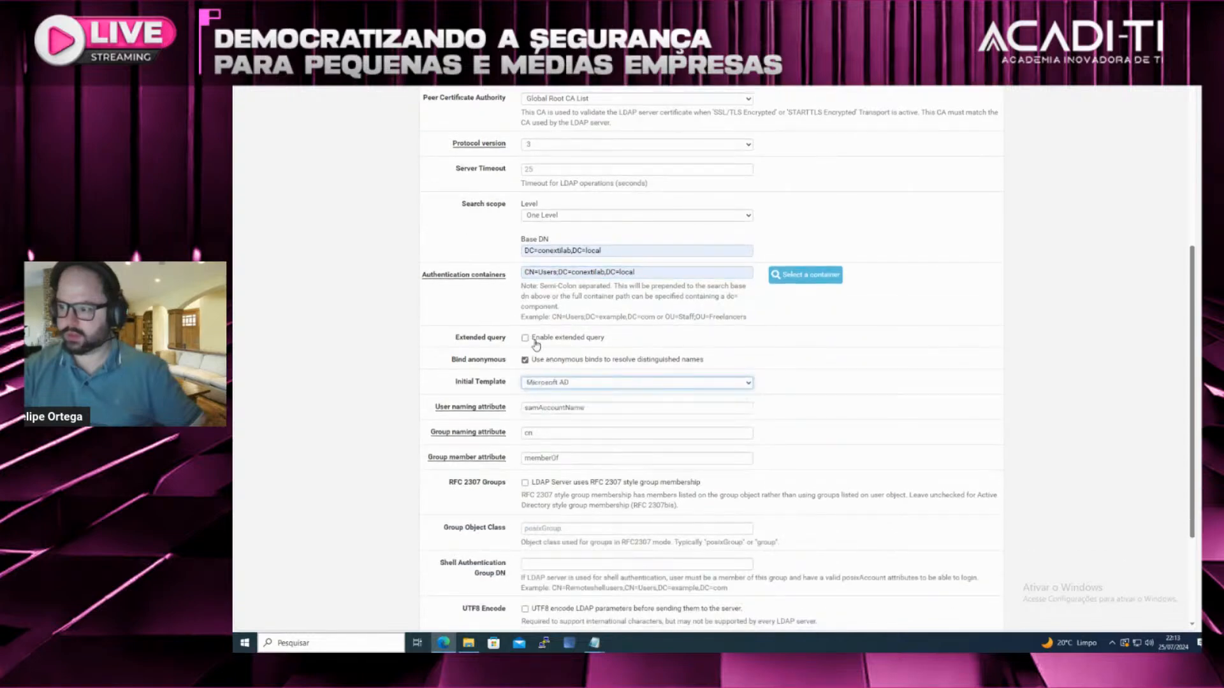
Disable anonymous binds, enter CONEXTILAB\Administrador and the bind account password as bind credentials, and save the server
click(525, 360)
click(537, 380)
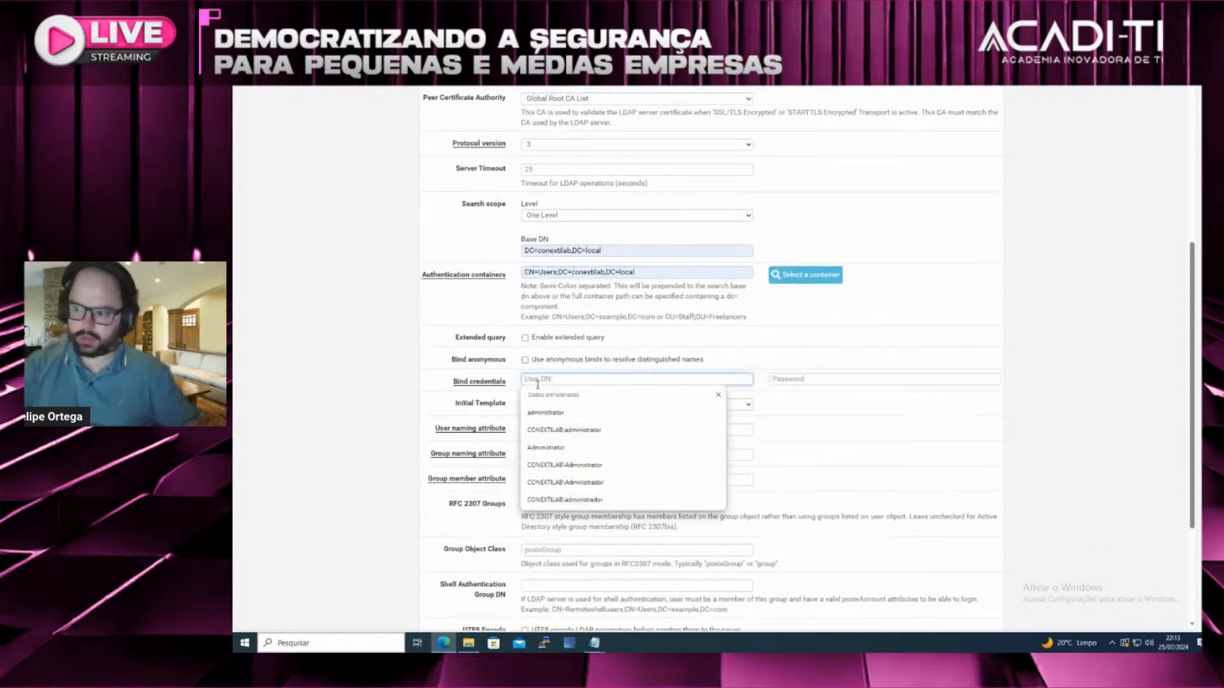
click(589, 483)
click(797, 378)
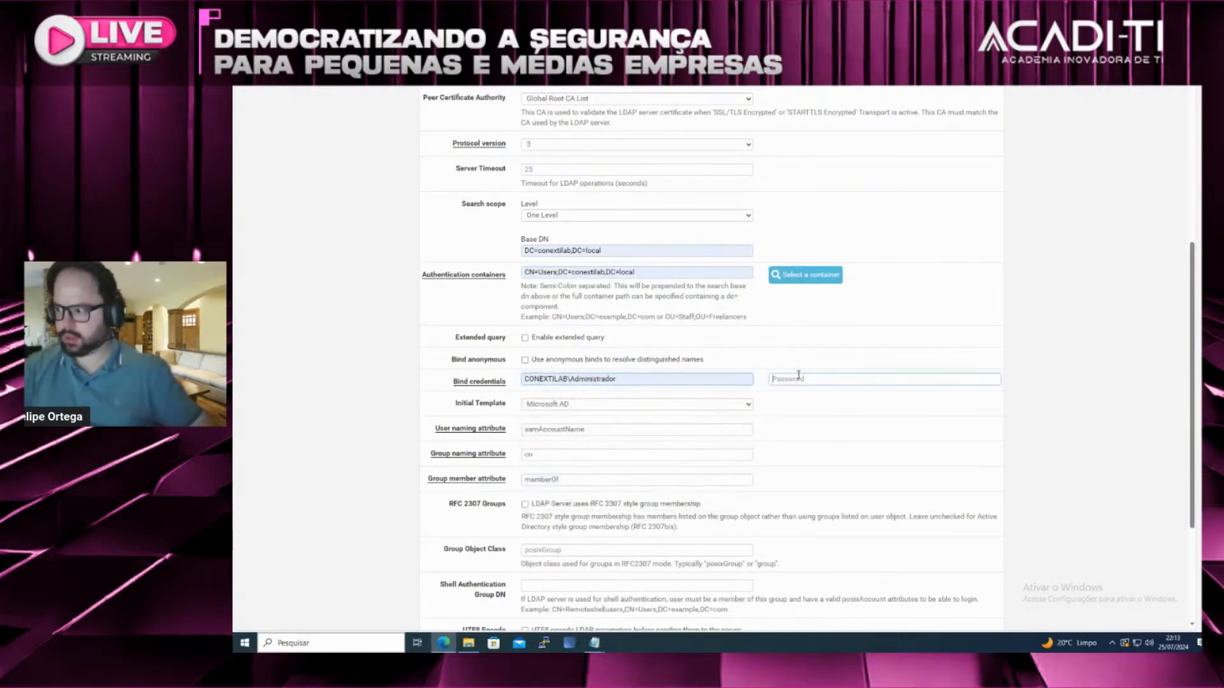
text(•••••••)
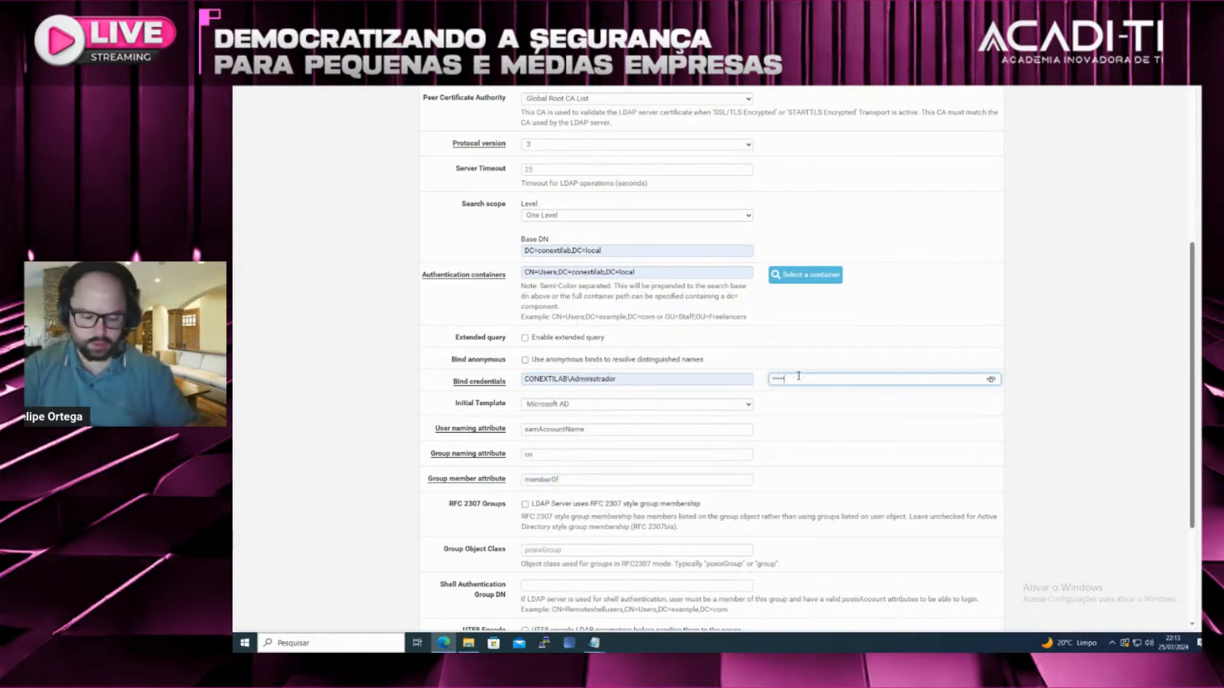
text(••)
scroll(581, 497, down, 3)
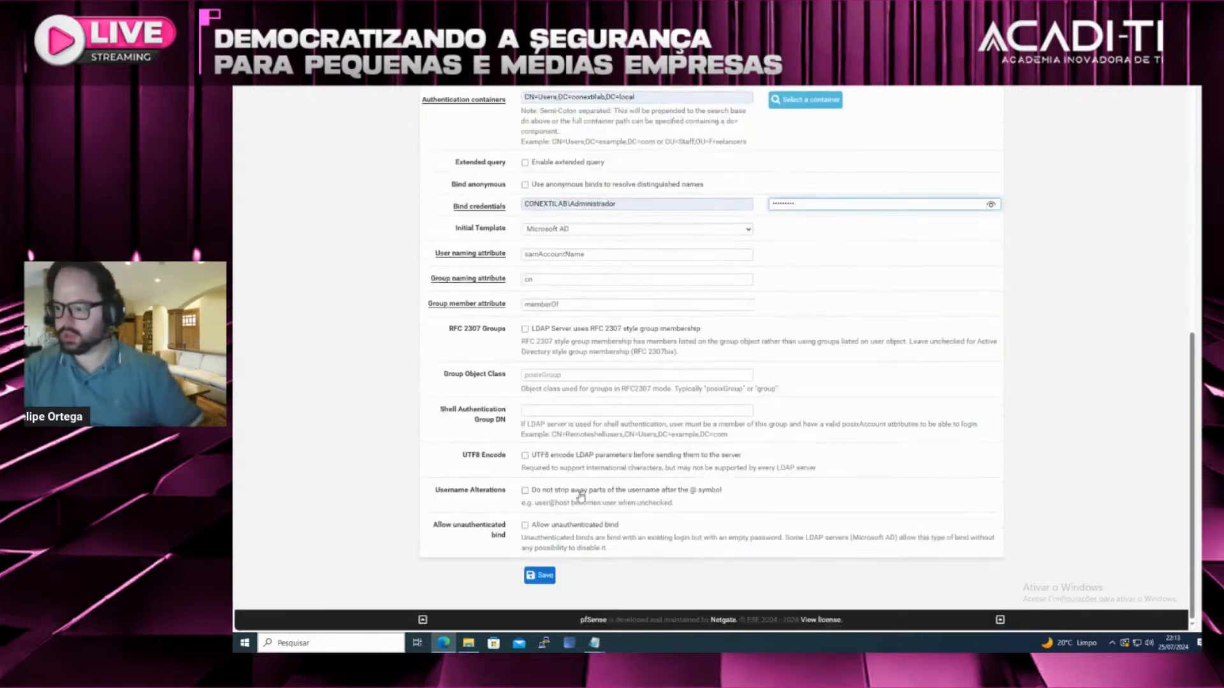
click(539, 576)
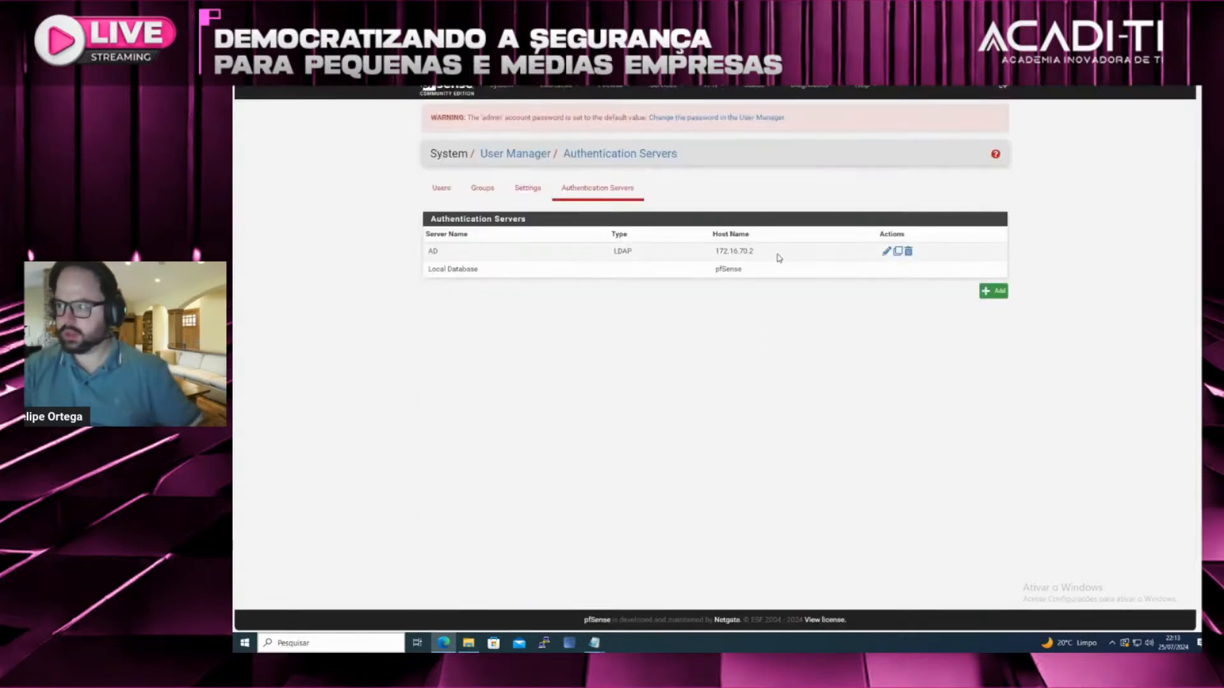
Reopen the AD server and query its LDAP containers, choosing CN=Users,DC=conextilab,DC=local to check the directory connection
click(886, 253)
scroll(830, 398, down, 3)
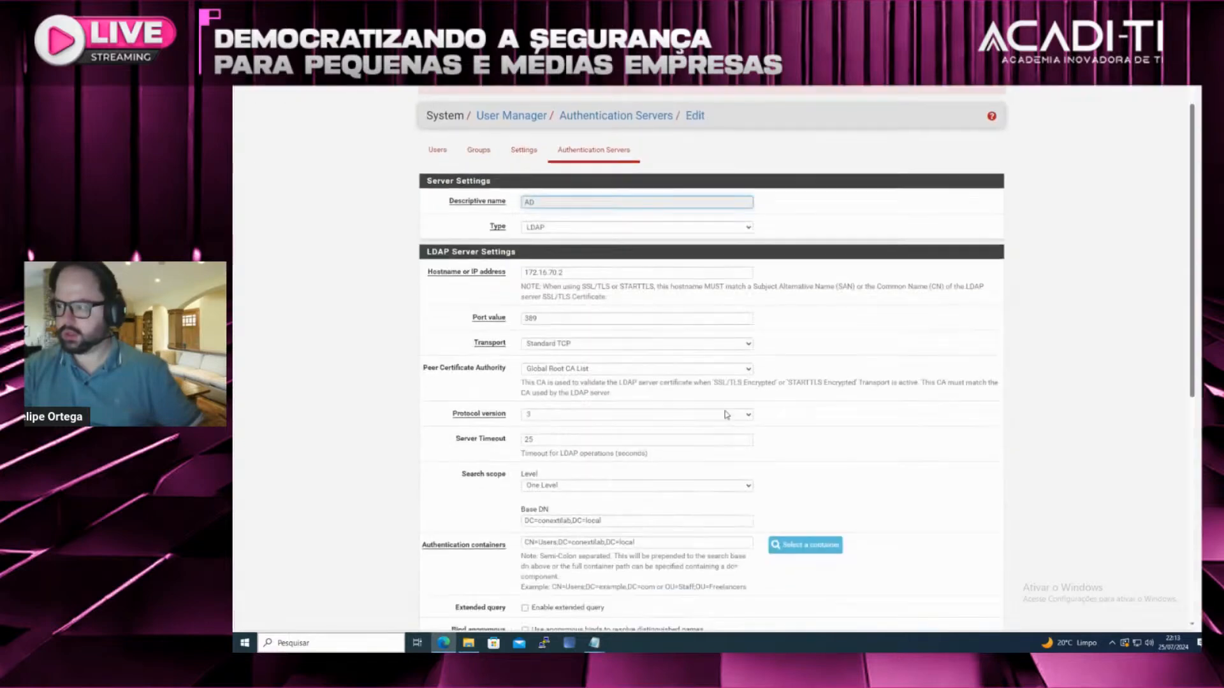
click(791, 377)
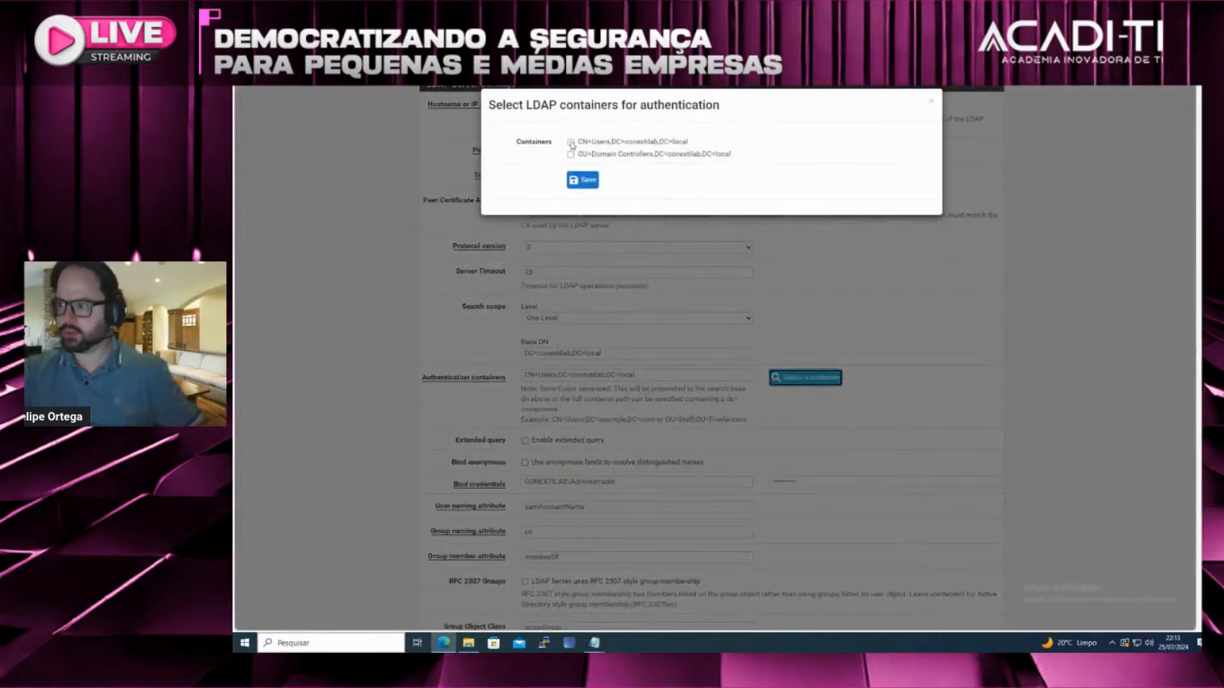
click(570, 142)
click(582, 179)
scroll(597, 298, up, 3)
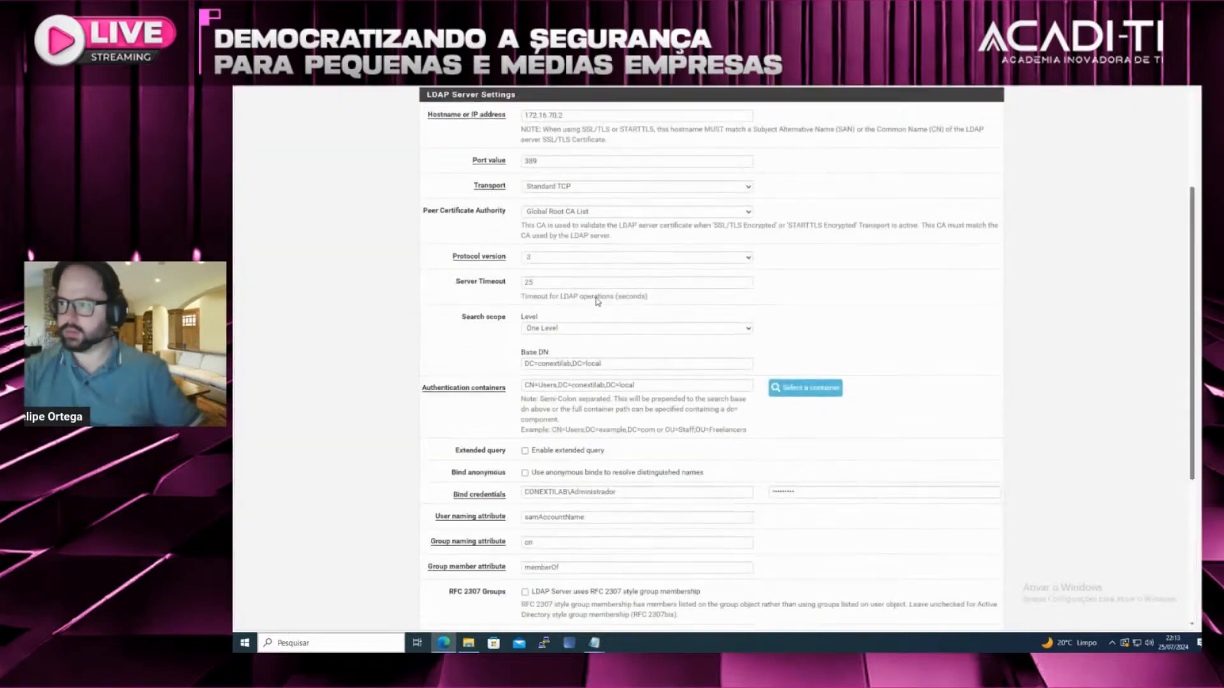
Run an authentication test in Diagnostics against the AD server with the domain user's username and account password
click(785, 88)
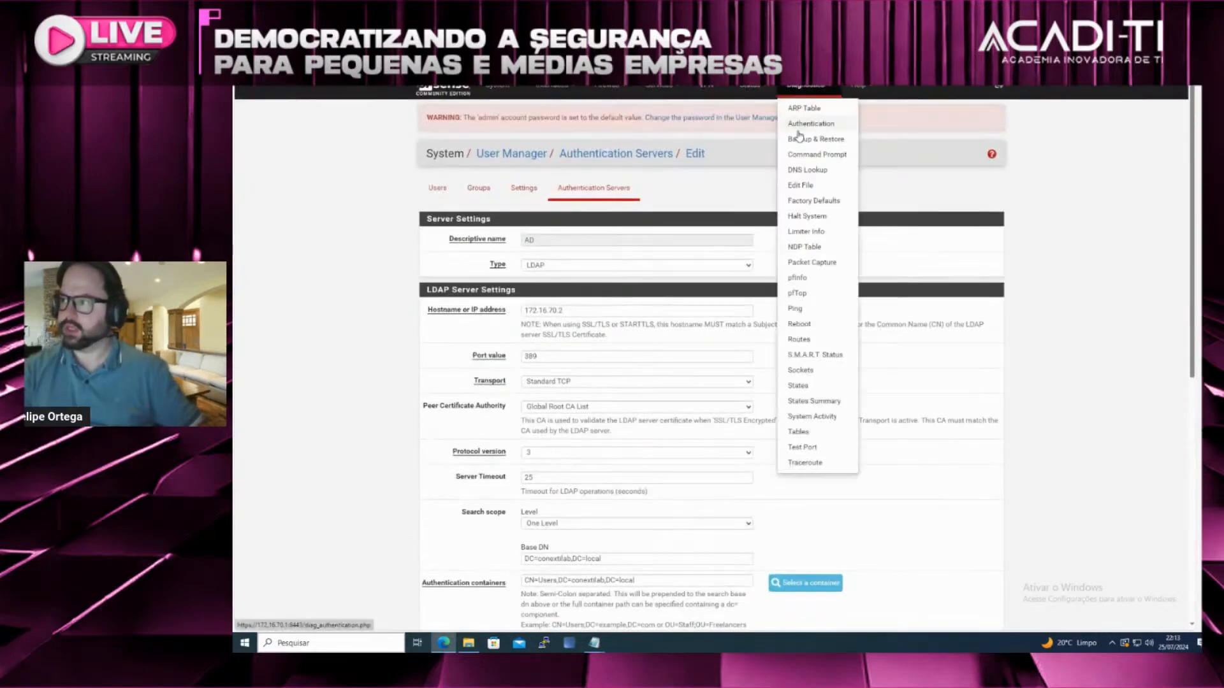
click(753, 87)
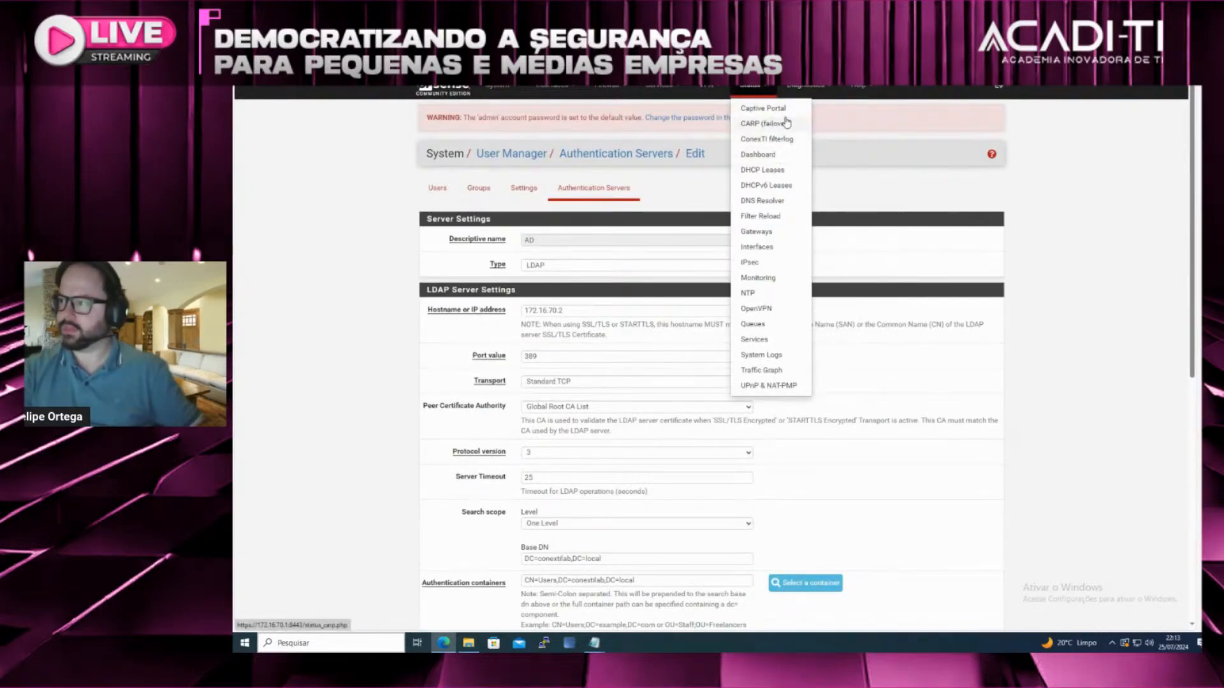
click(798, 90)
click(801, 124)
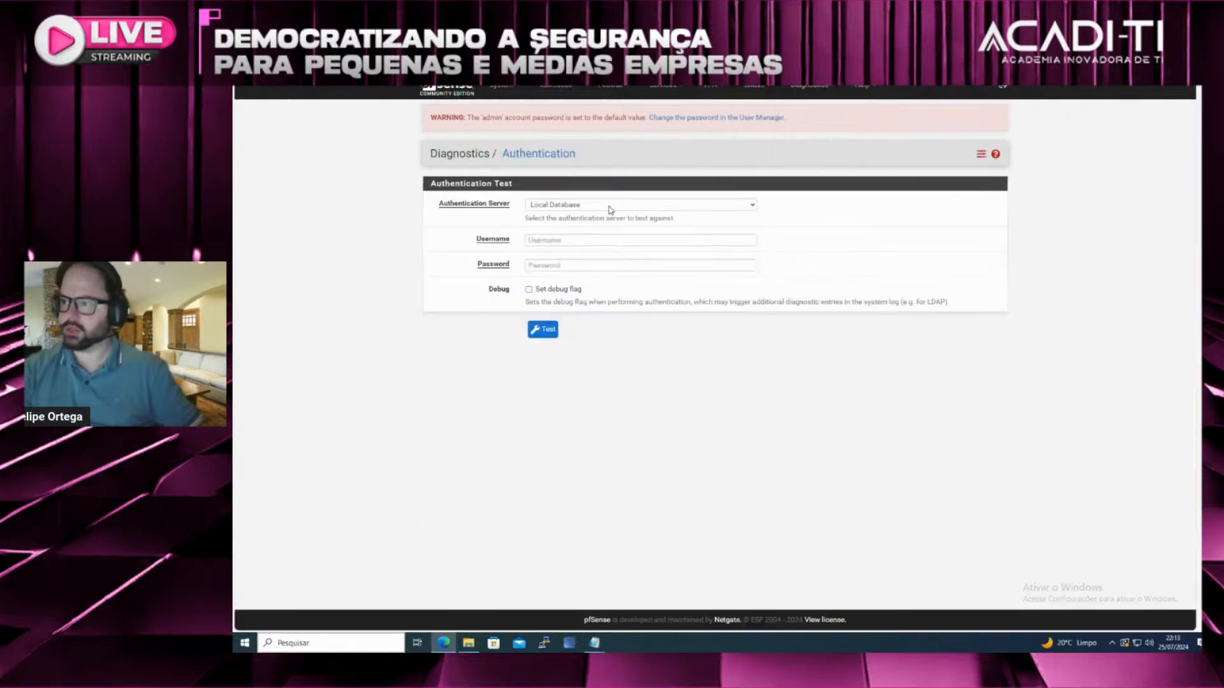
click(581, 206)
click(581, 227)
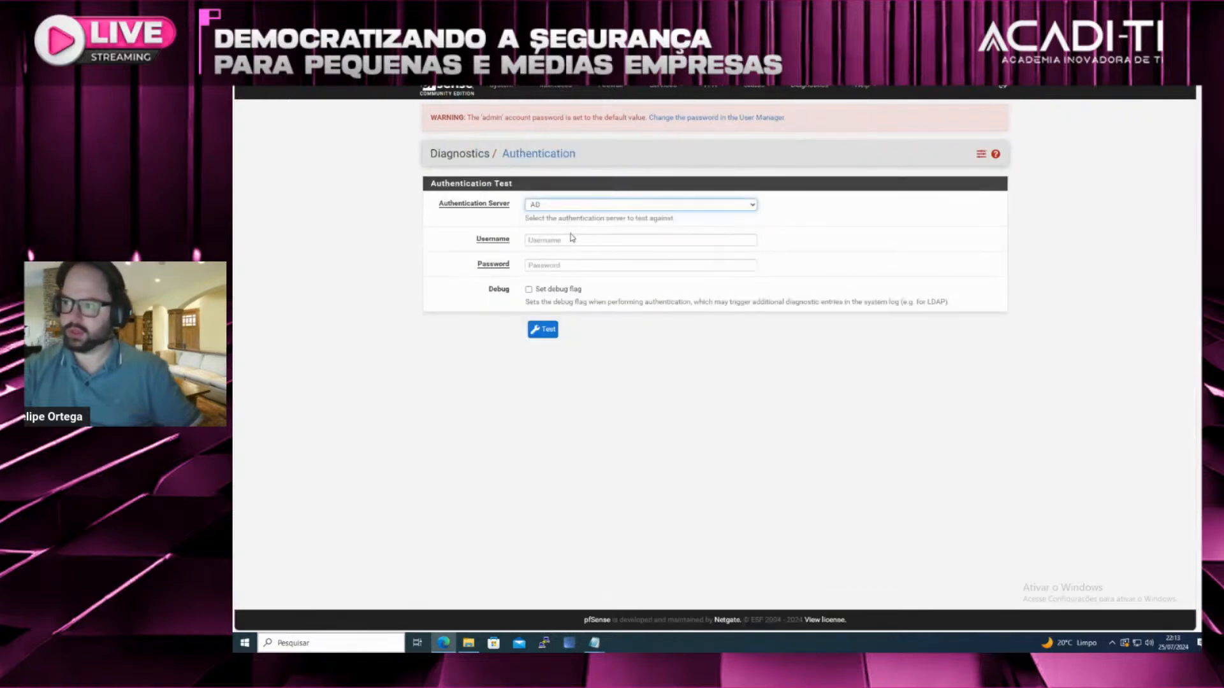
click(572, 240)
text(felipe)
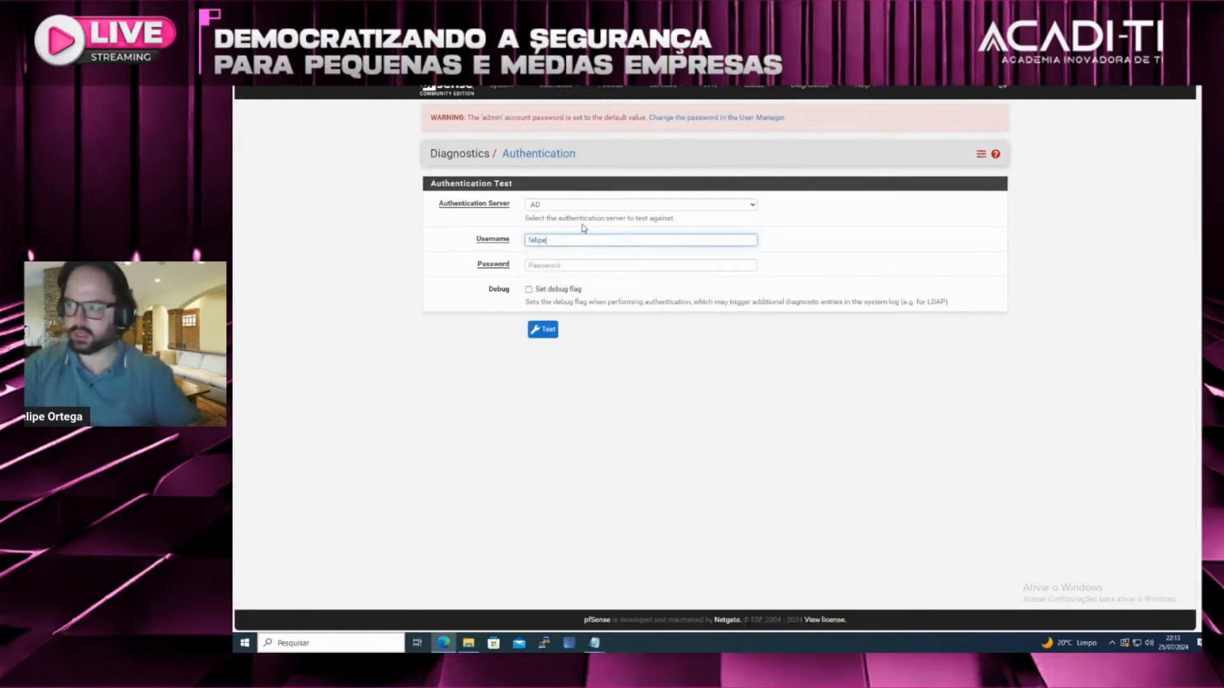
key(Tab)
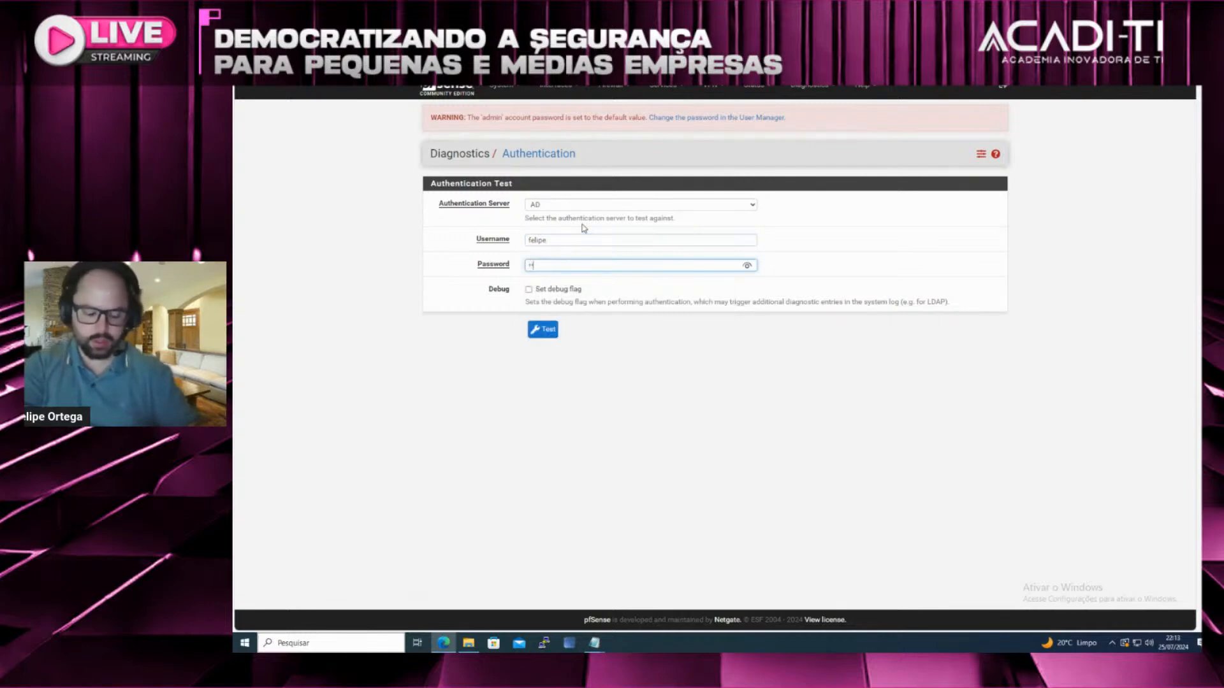
key(Return)
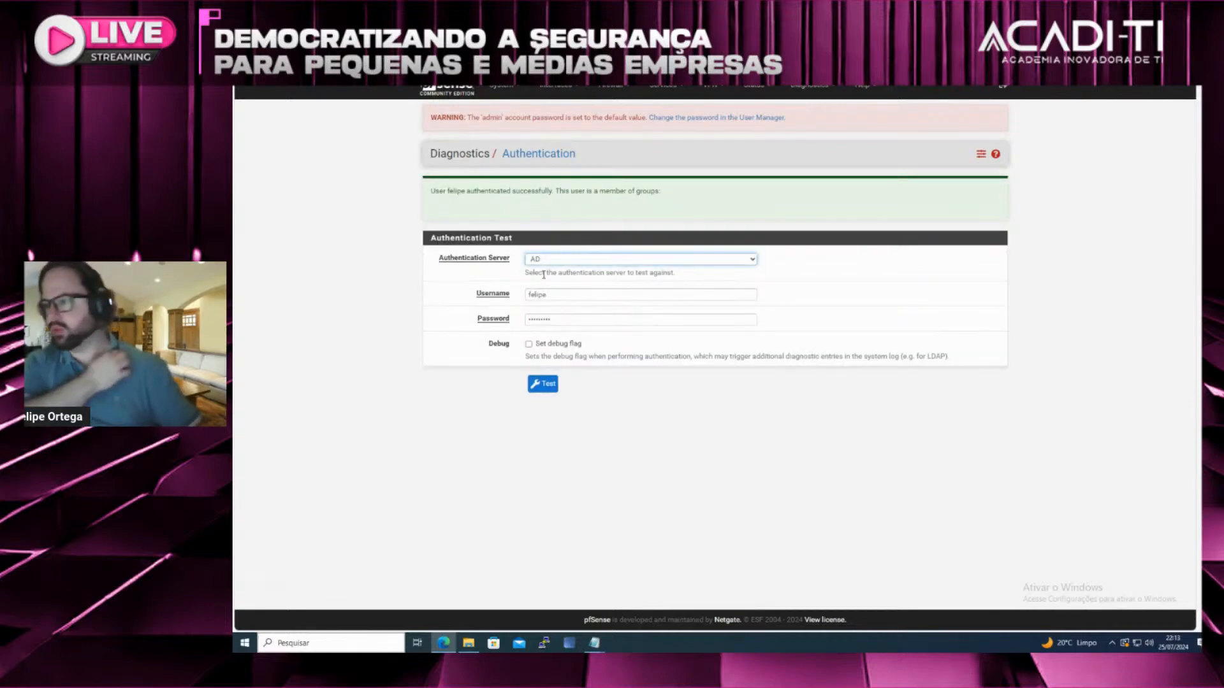
Add an OpenVPN 2FA user and enter the domain user's username, full name and e-mail
click(709, 86)
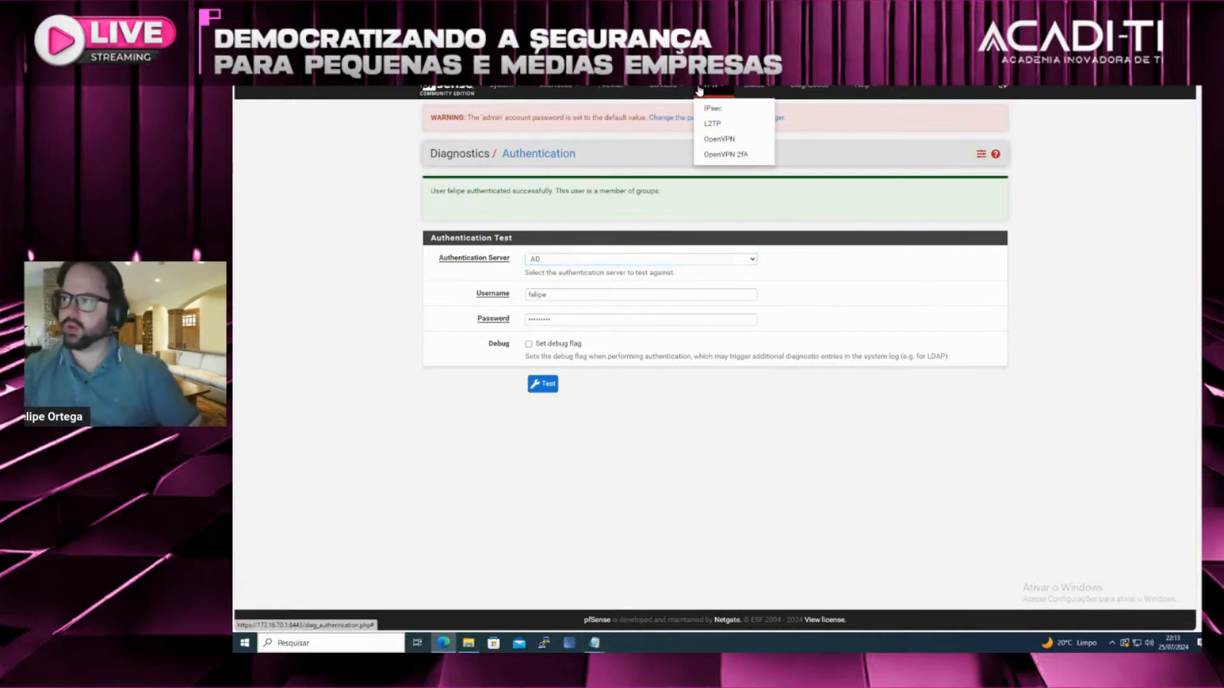
click(709, 156)
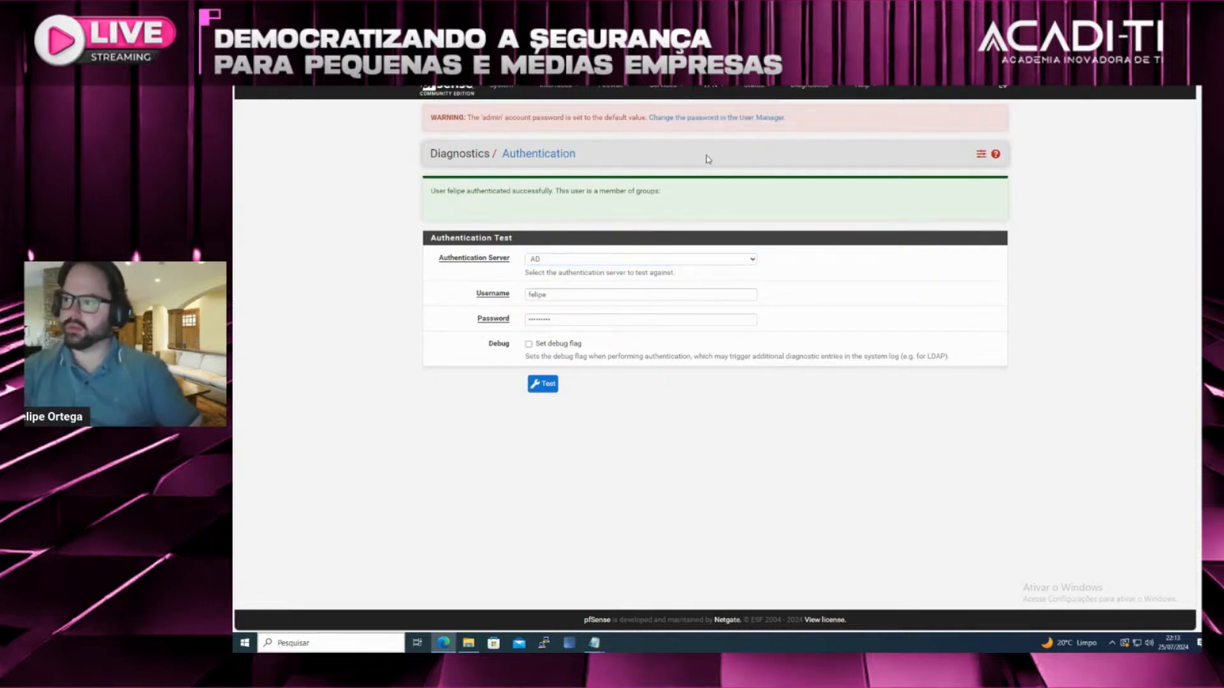
click(981, 329)
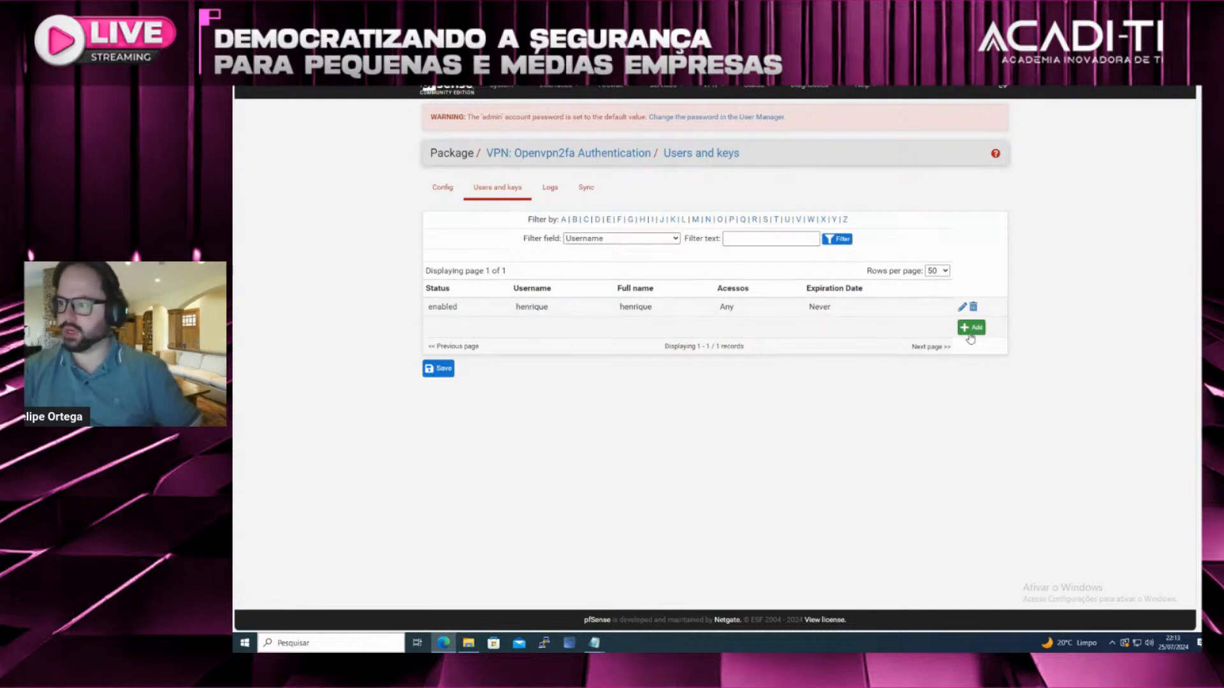
click(525, 238)
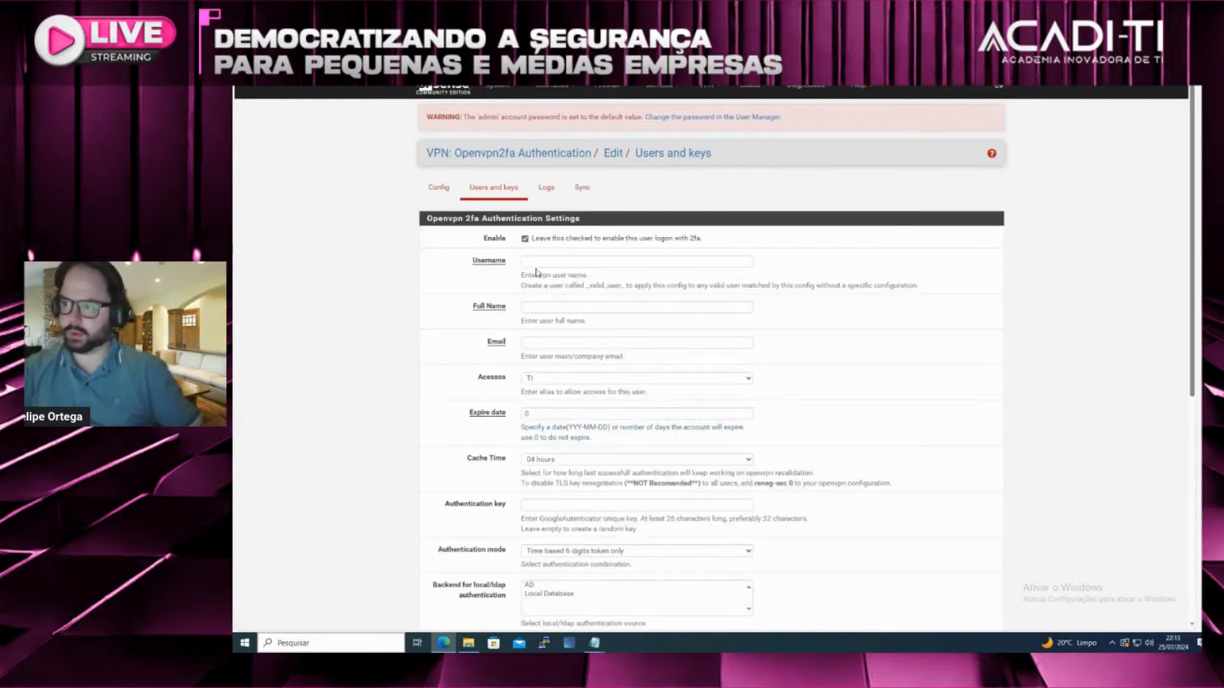
click(536, 262)
text(felipe)
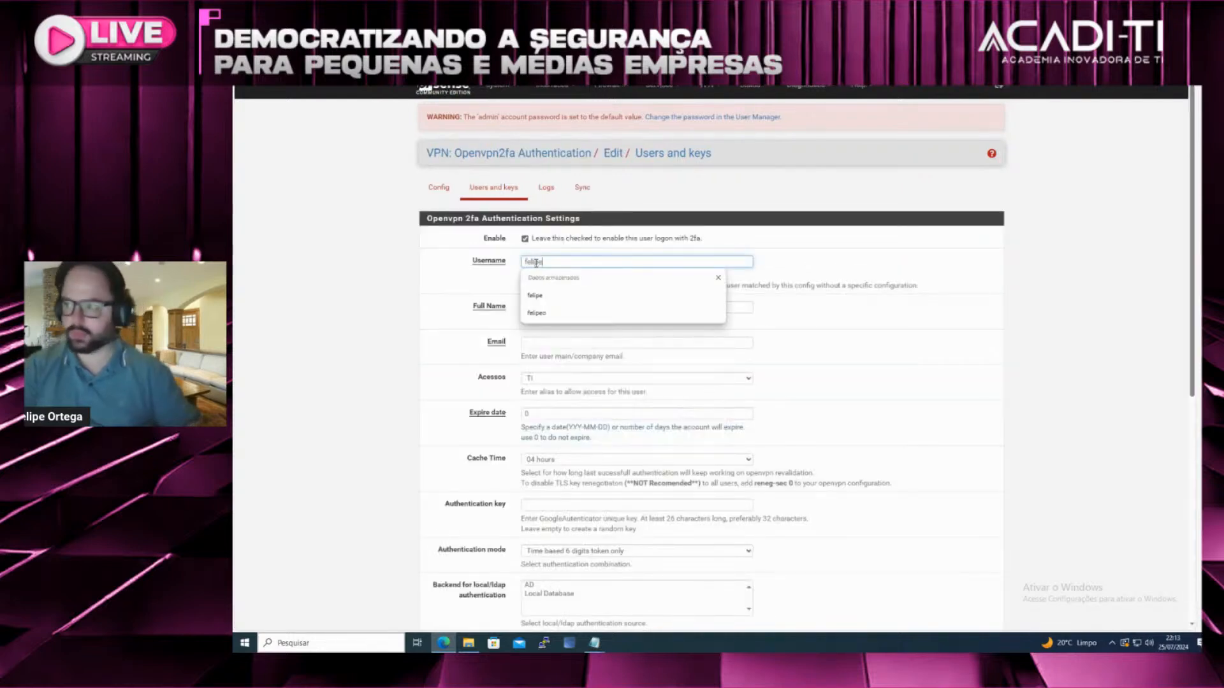
click(471, 312)
click(557, 306)
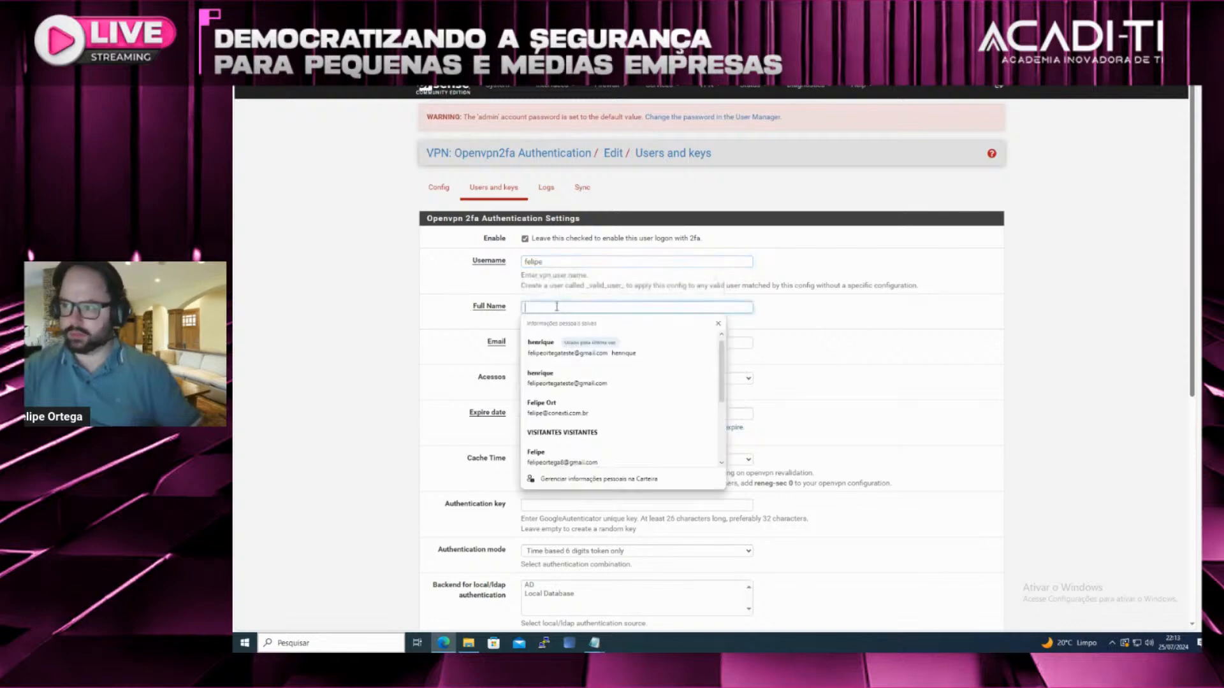
click(550, 408)
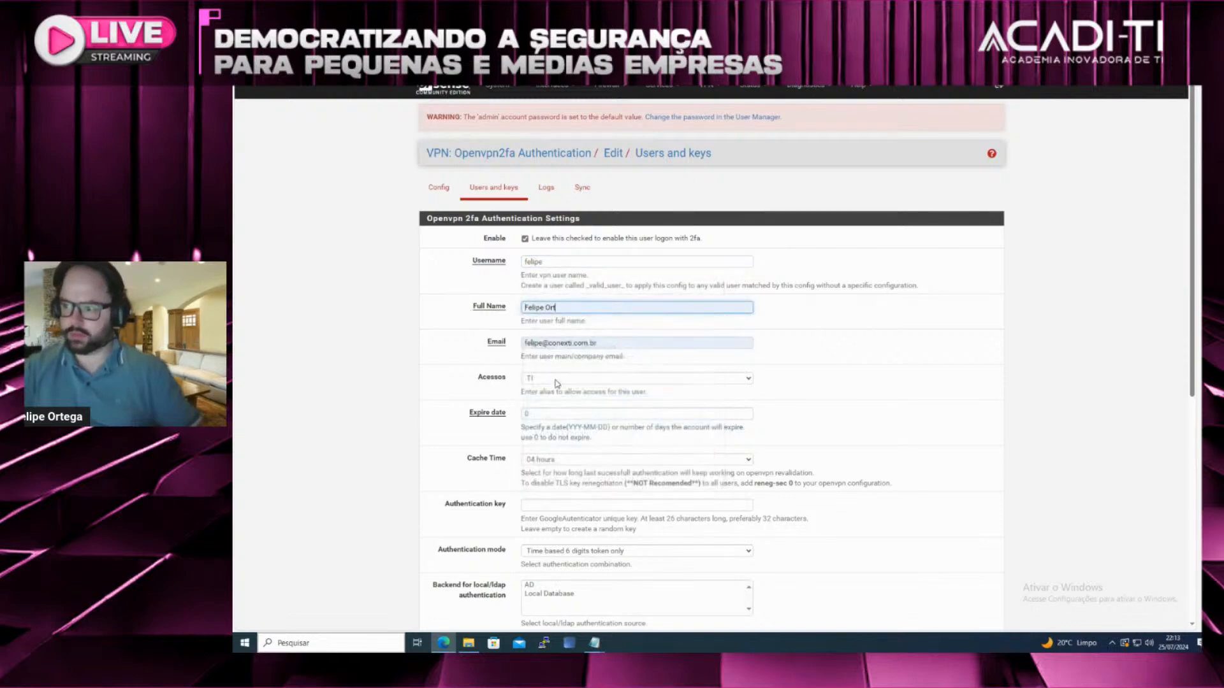
key(Tab)
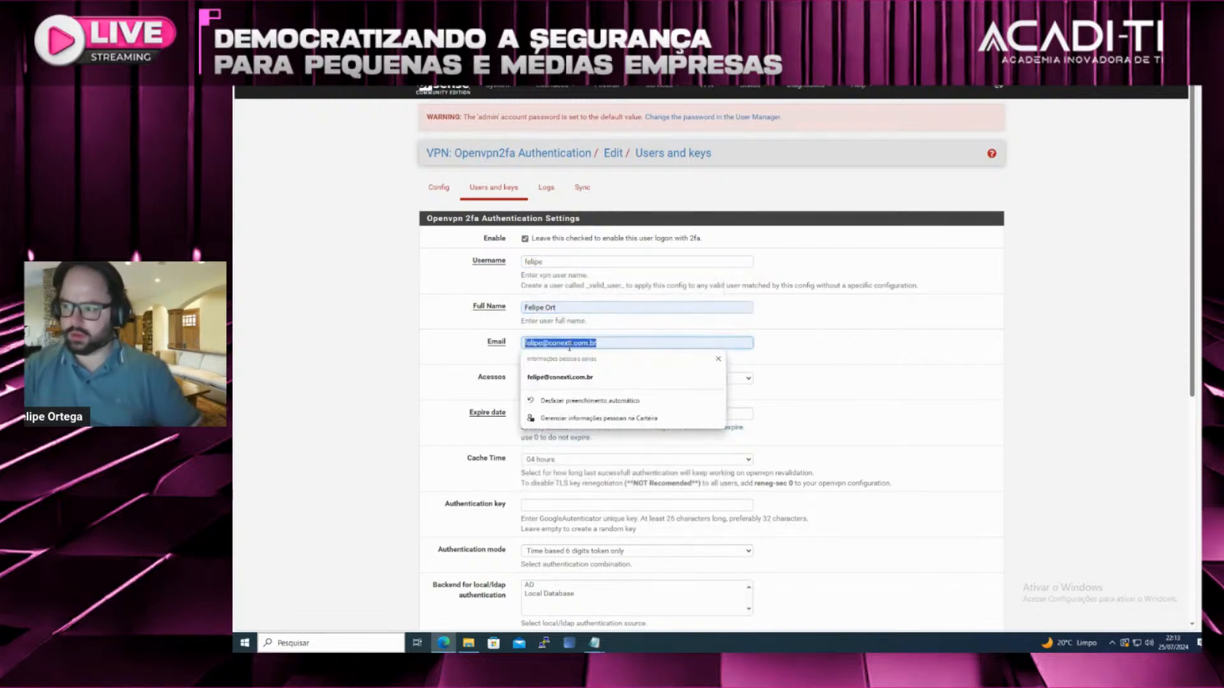
click(471, 383)
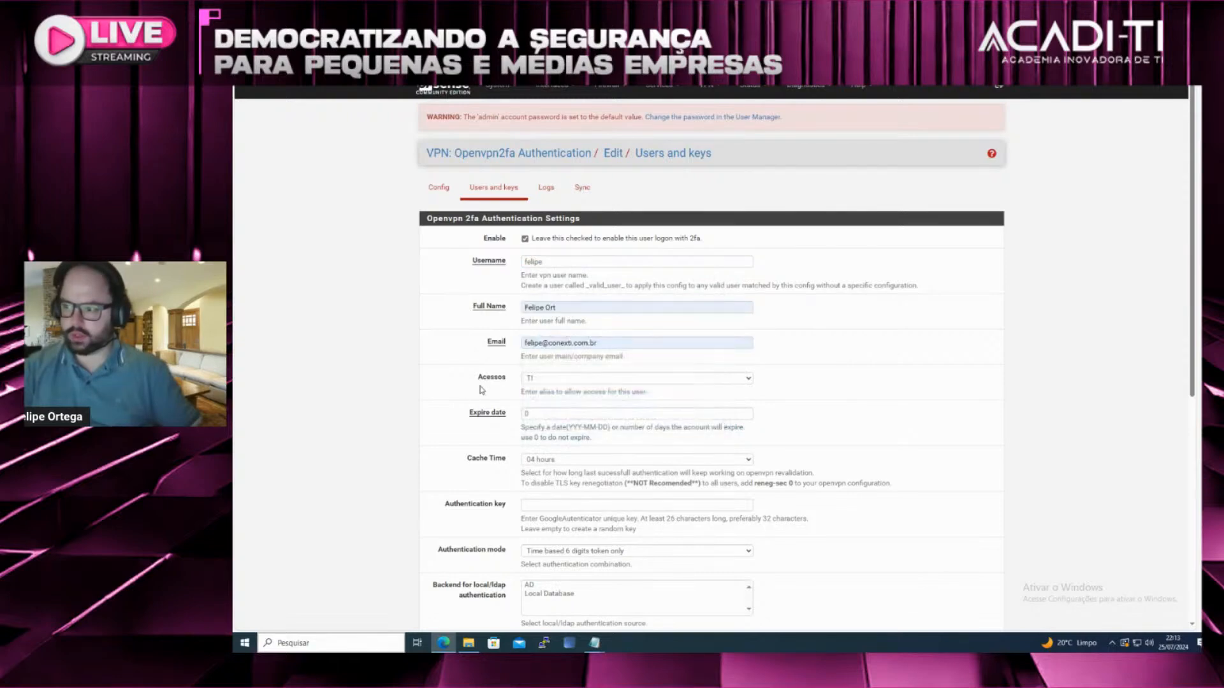
Set the user's access to Any, the authentication mode to Local/Ldap only, and the authentication backend to AD
scroll(484, 390, down, 2)
click(567, 274)
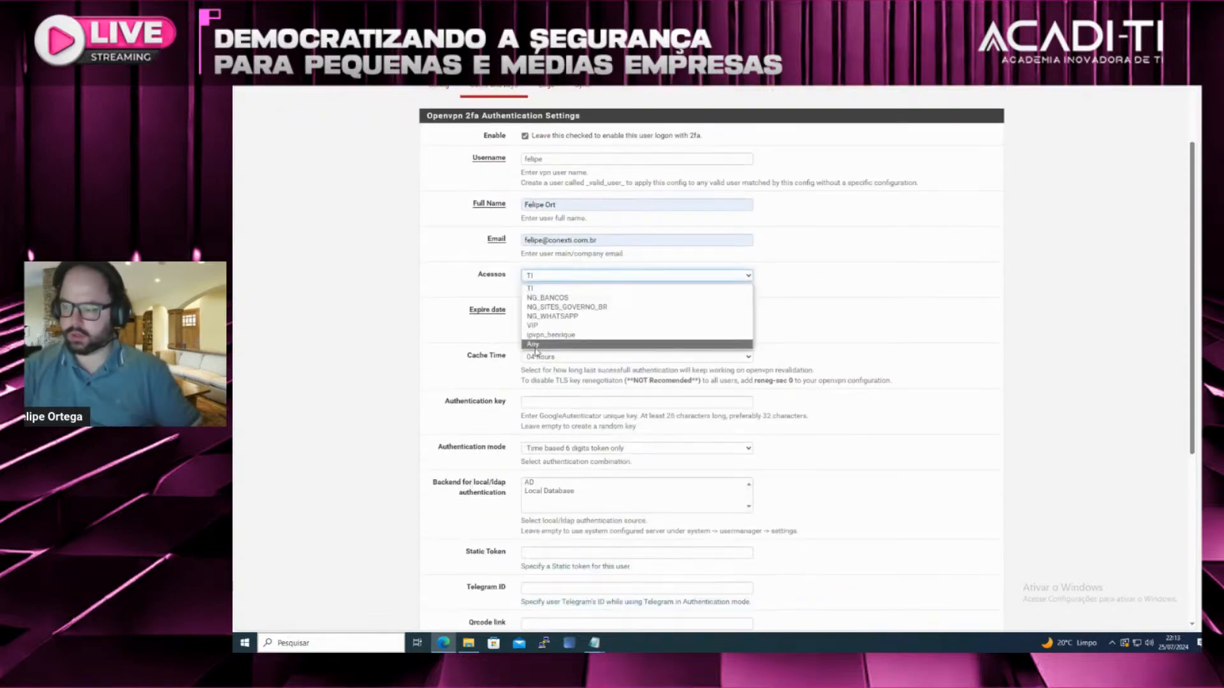
click(537, 350)
scroll(526, 366, down, 3)
click(565, 295)
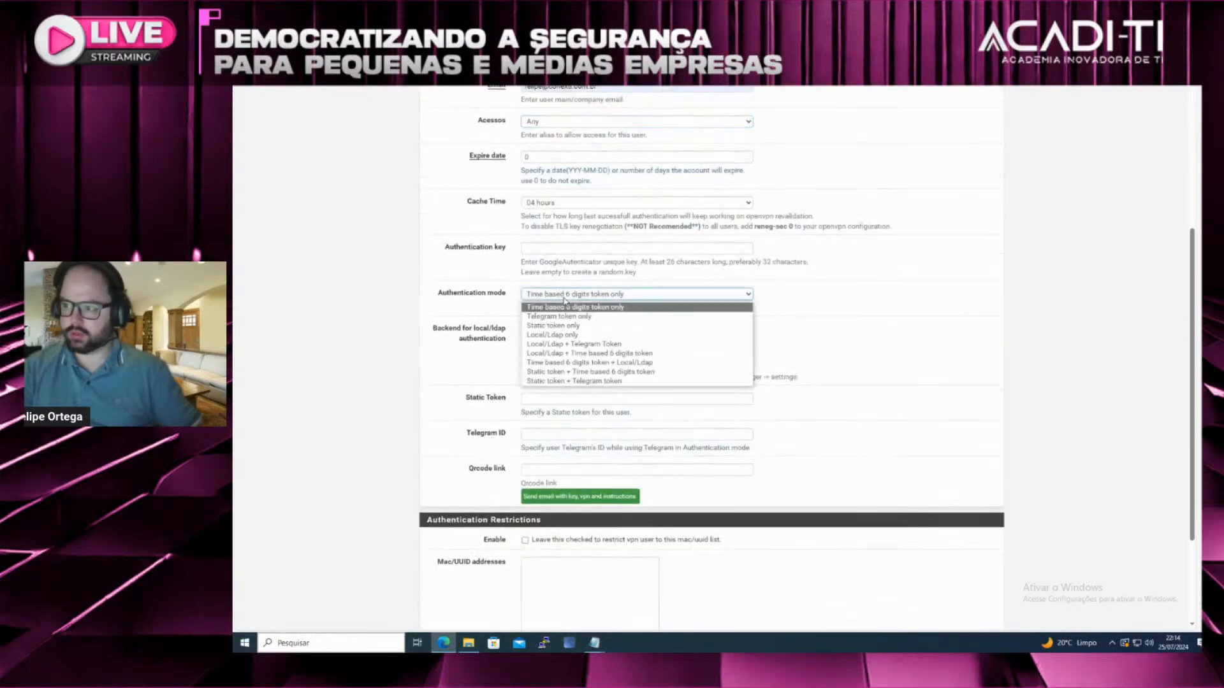
click(548, 335)
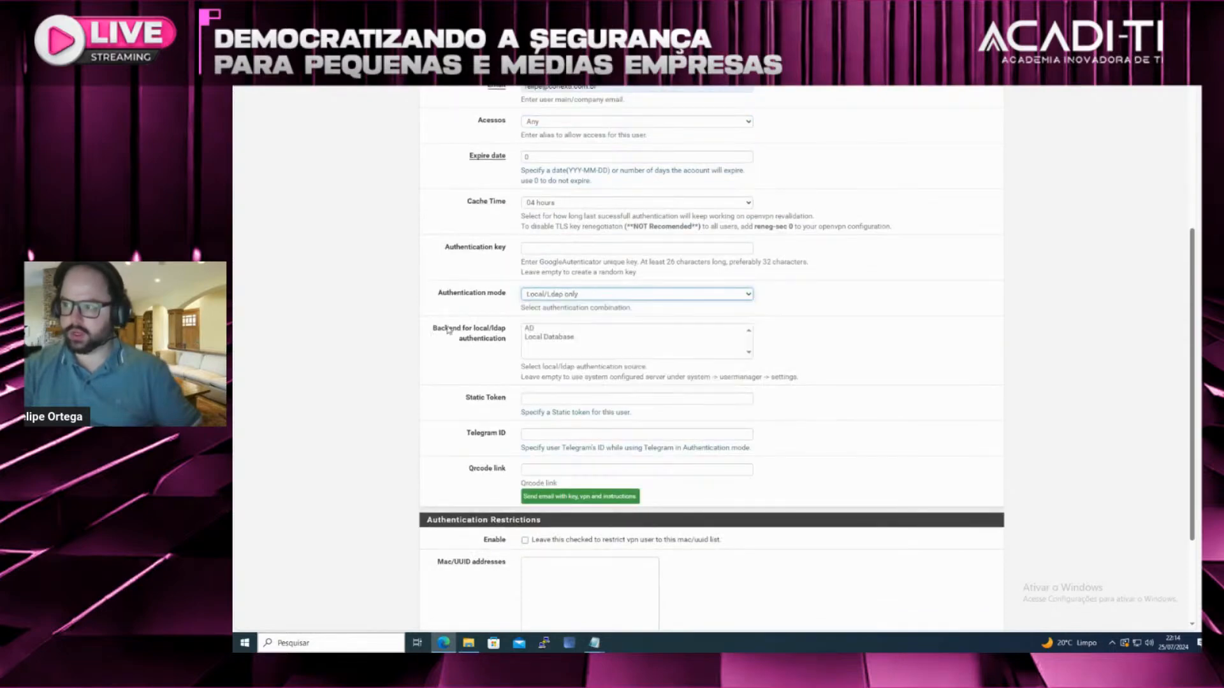
click(528, 329)
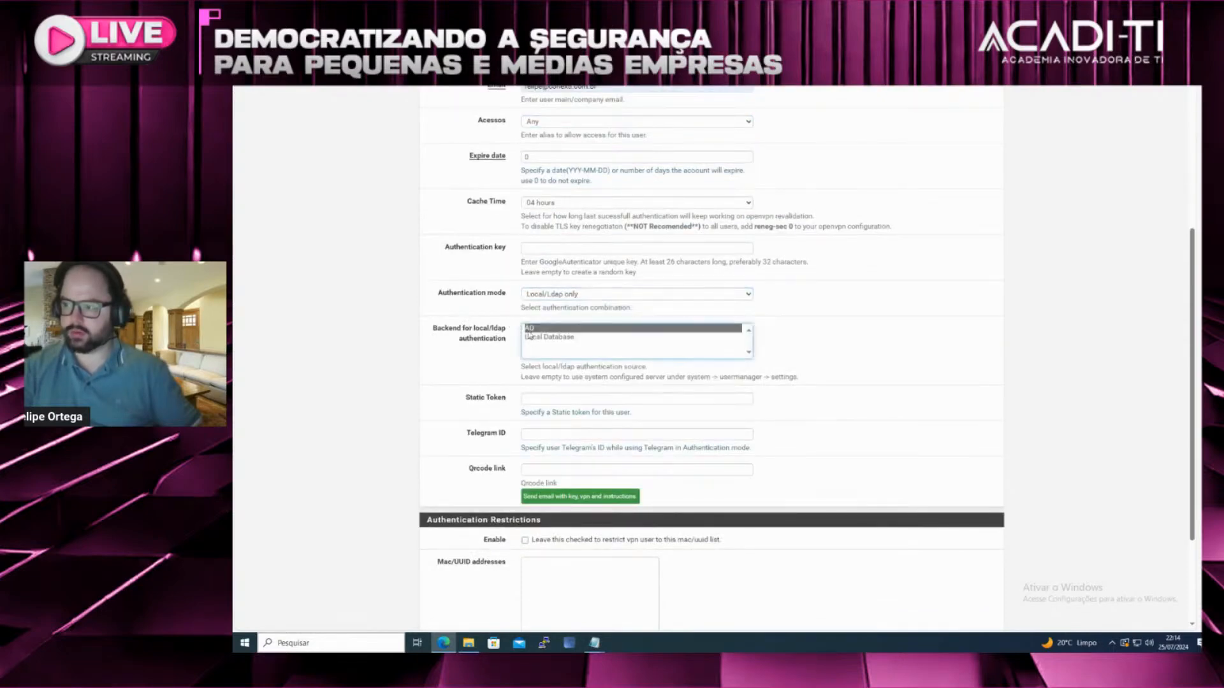
Enable the restriction of the VPN user to the MAC/UUID list and save the user
scroll(520, 368, down, 2)
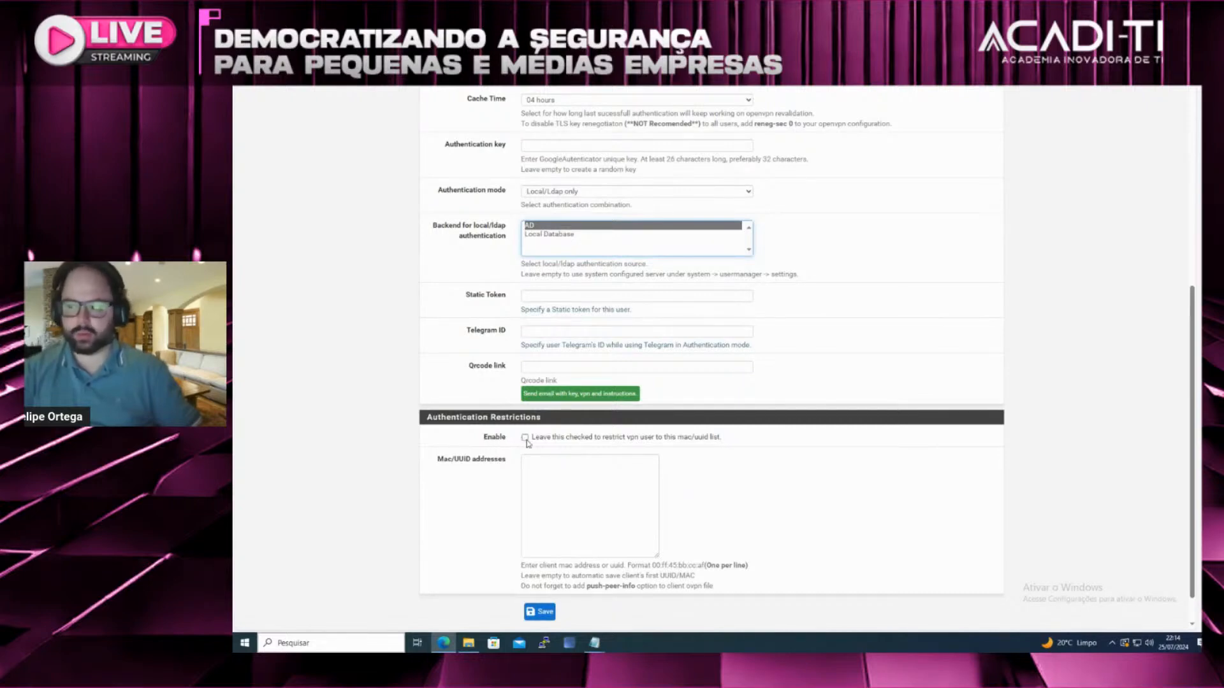
click(526, 440)
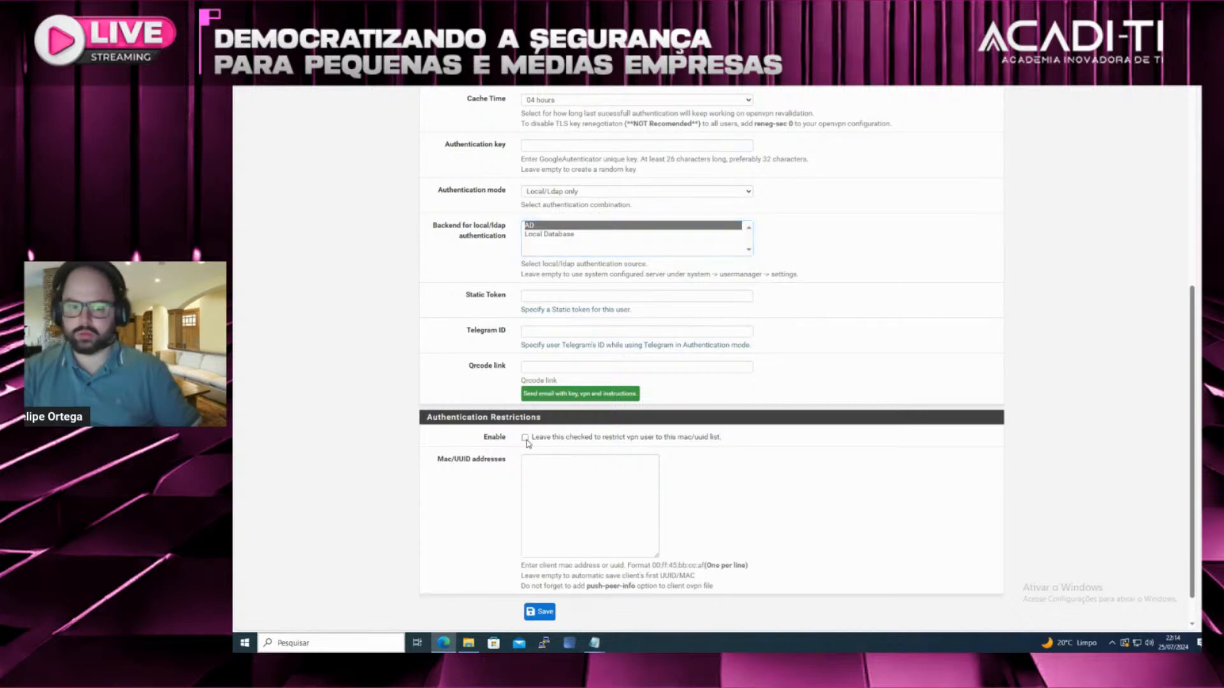
click(540, 612)
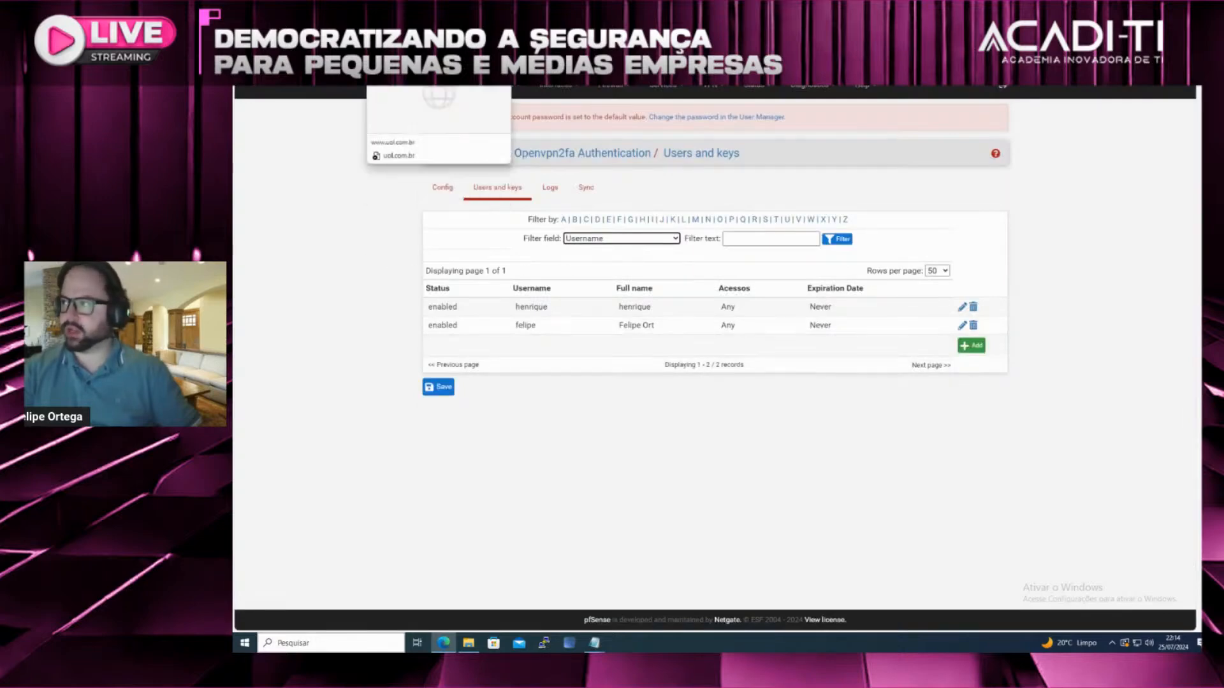
Switch to OpenVPN Connect on the client machine, disconnect the vpn-config (2) profile, and save it with the domain user's username
click(440, 57)
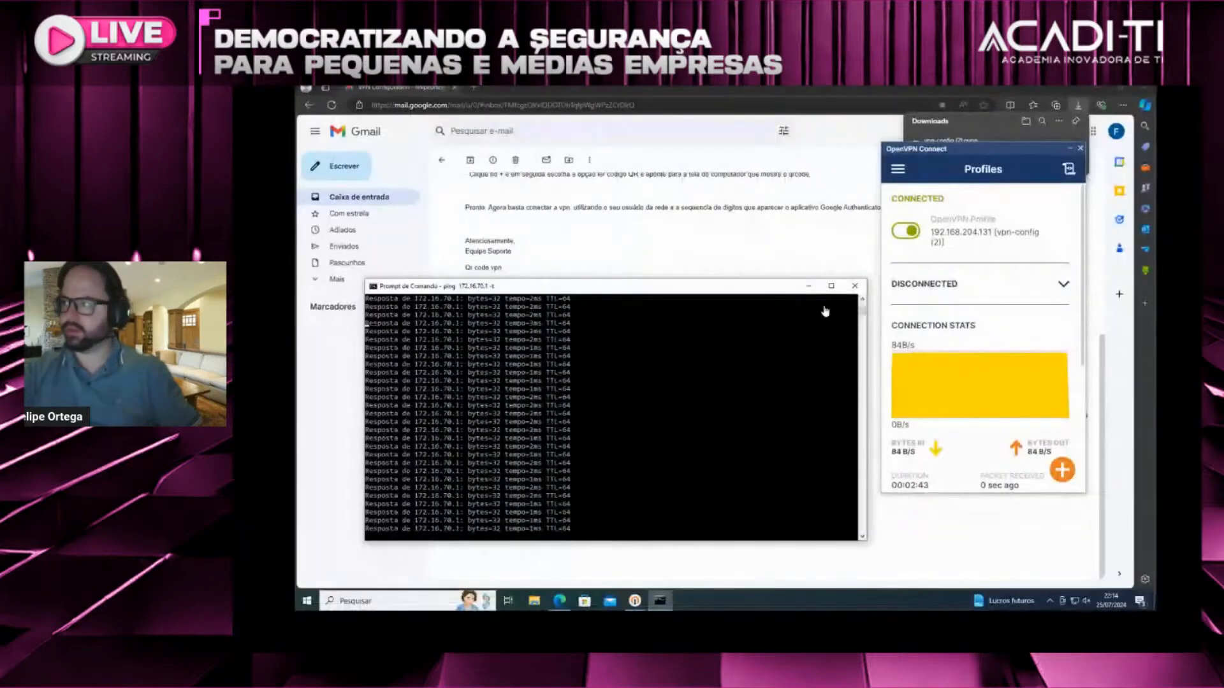
click(908, 233)
click(951, 361)
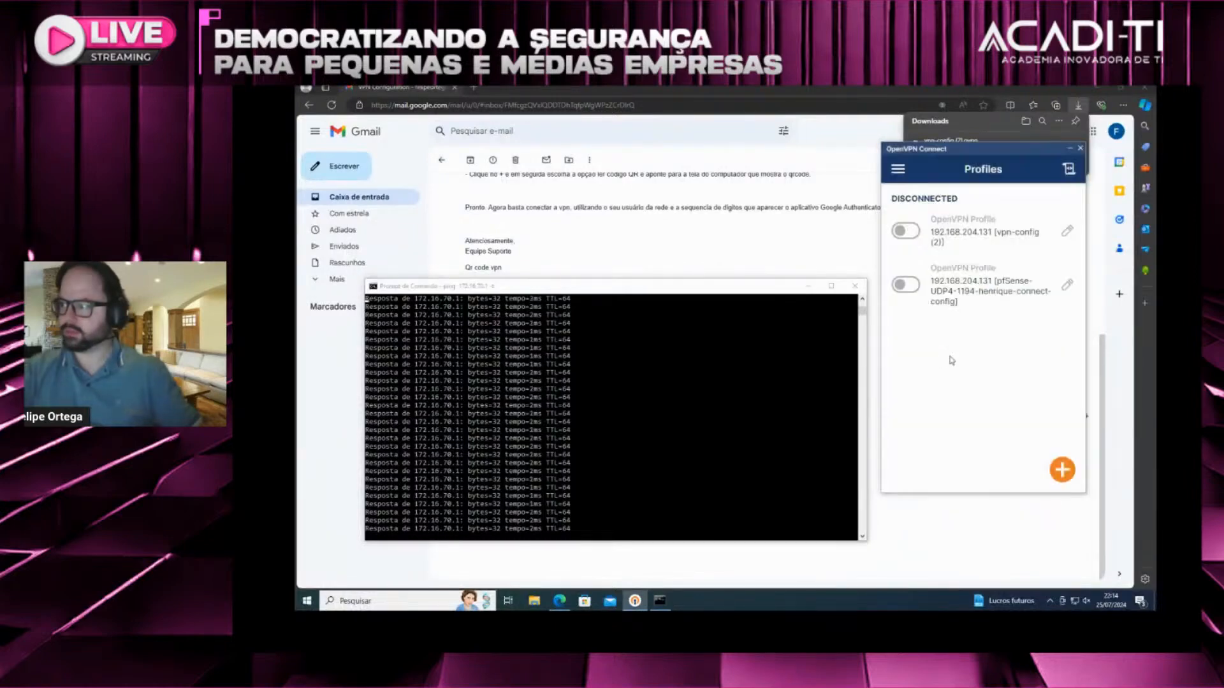
click(1068, 233)
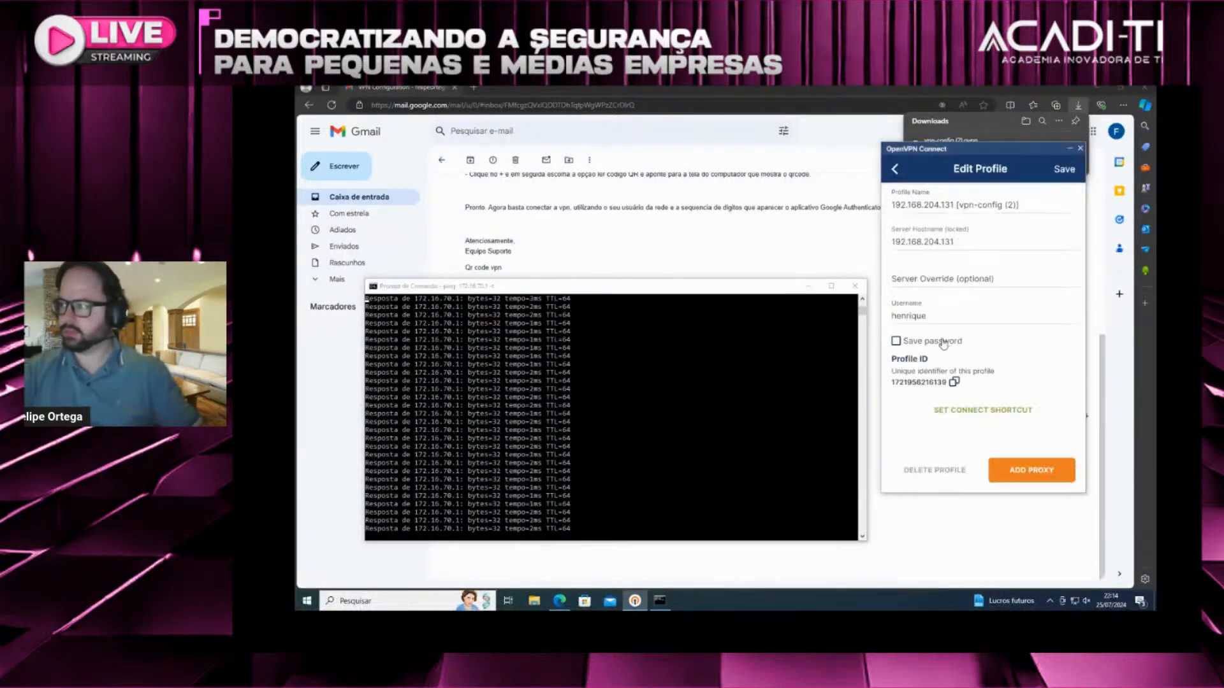
double_click(934, 314)
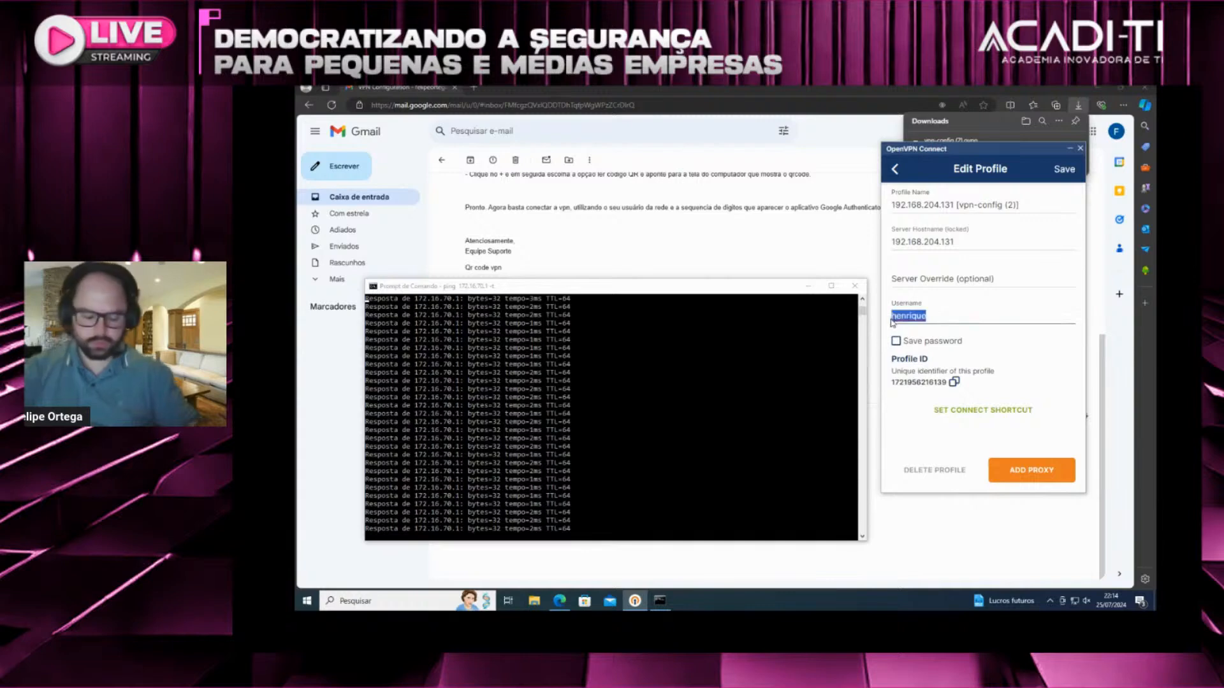
text(felipe)
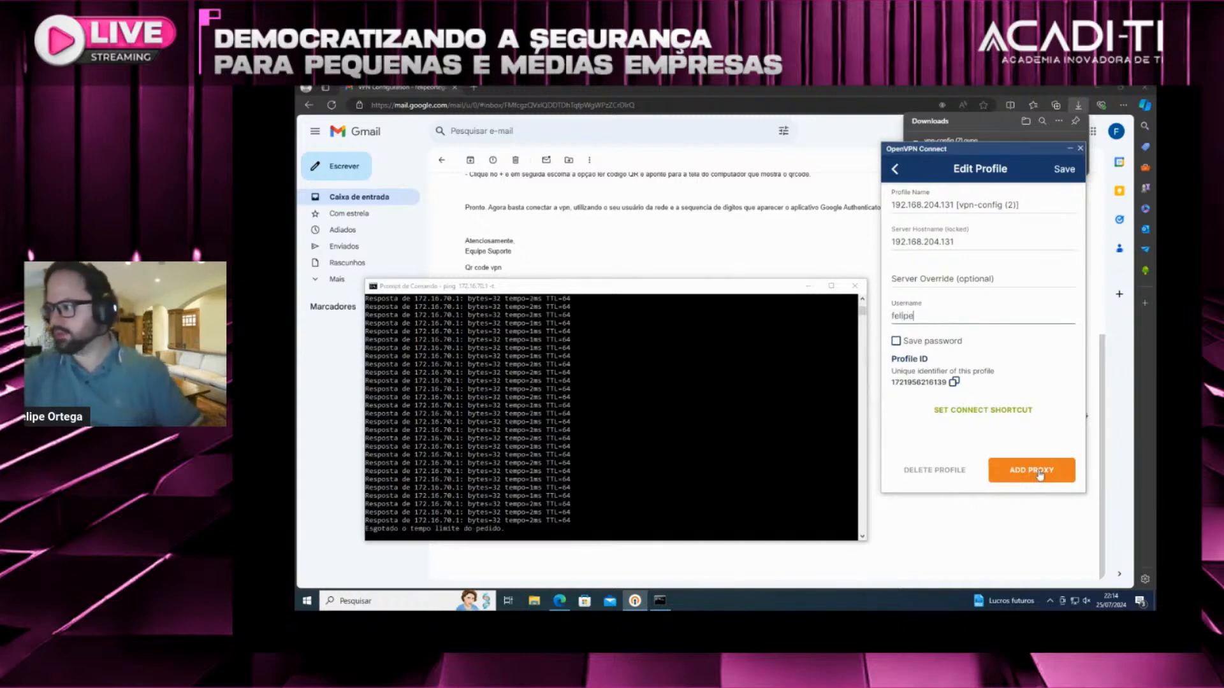
click(1064, 169)
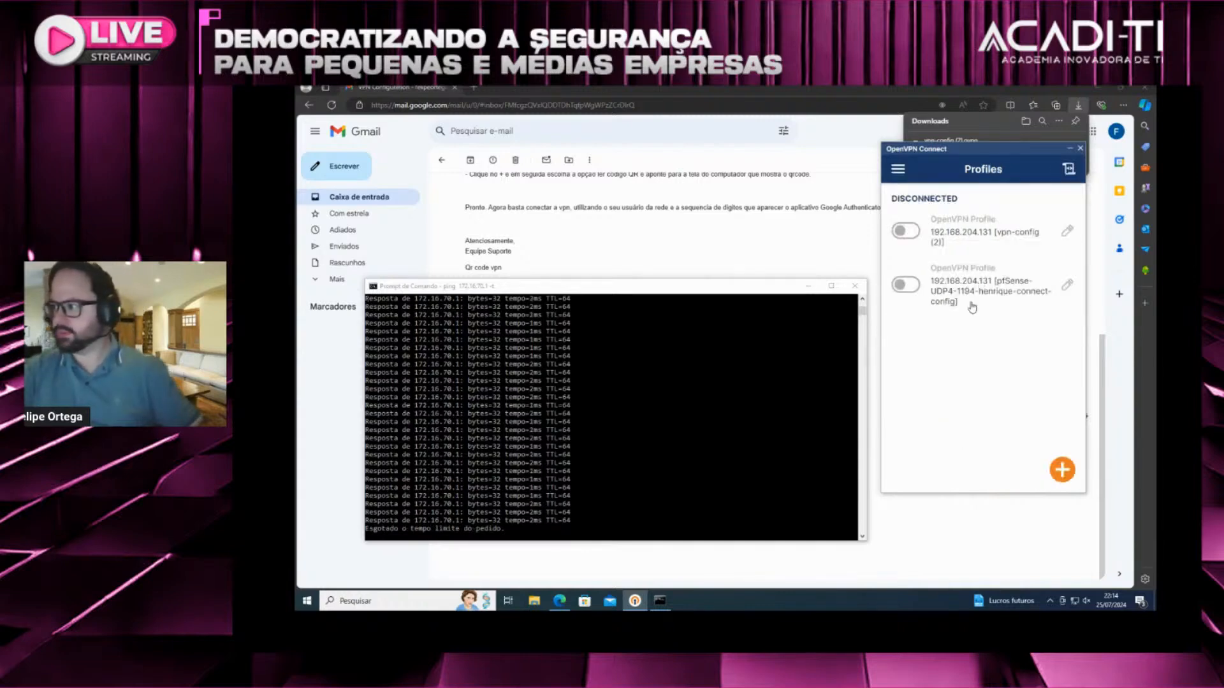
Connect the vpn-config (2) profile with the domain user's account password
click(913, 231)
text(••)
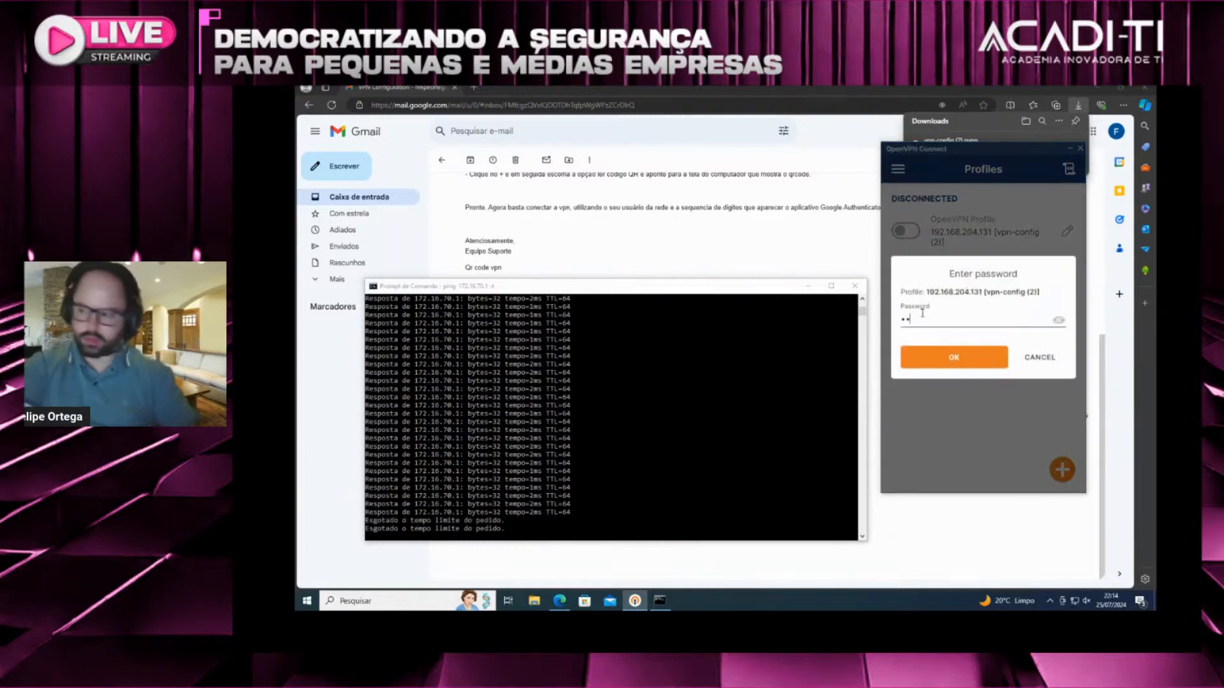
key(Return)
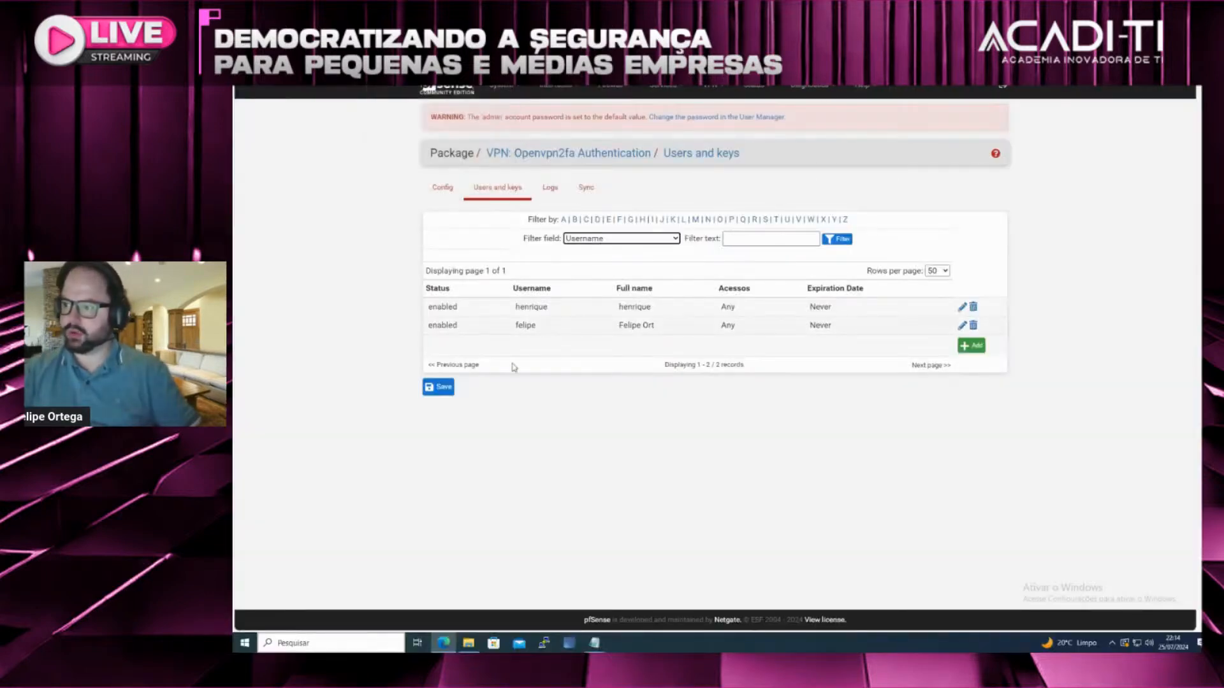
Reopen the domain user's 2FA entry in pfSense and widen the MAC/UUID list to examine the client identifier
double_click(555, 326)
scroll(510, 458, down, 10)
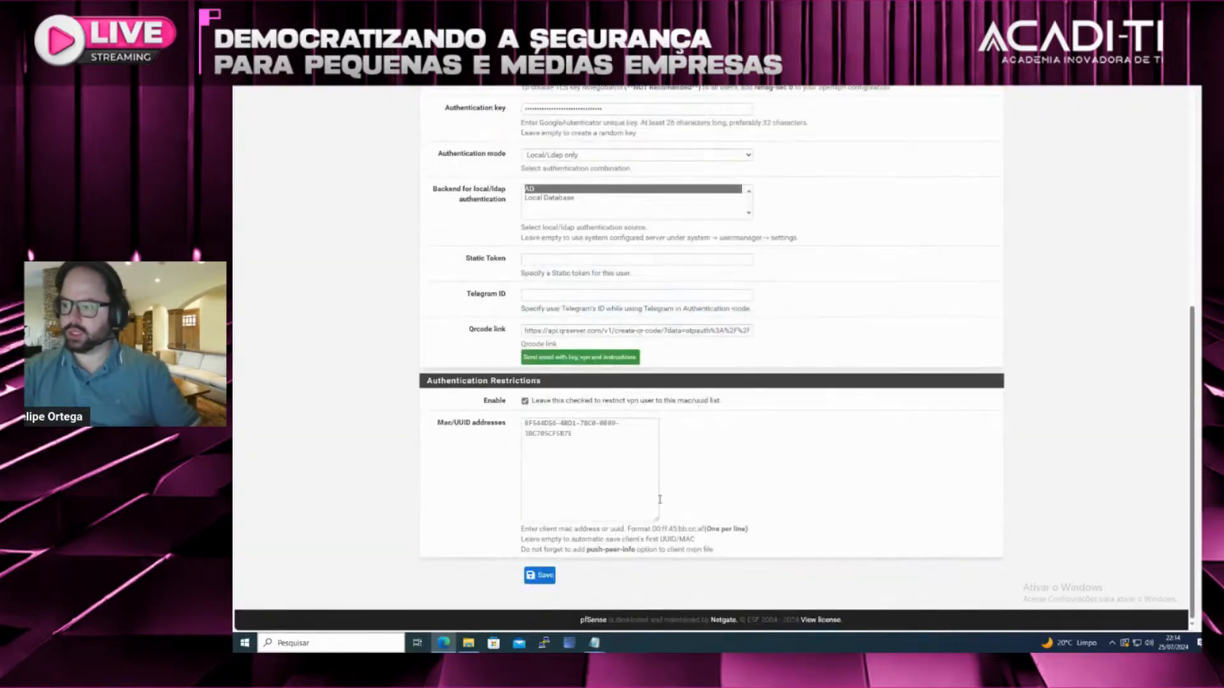
drag(654, 519, 713, 522)
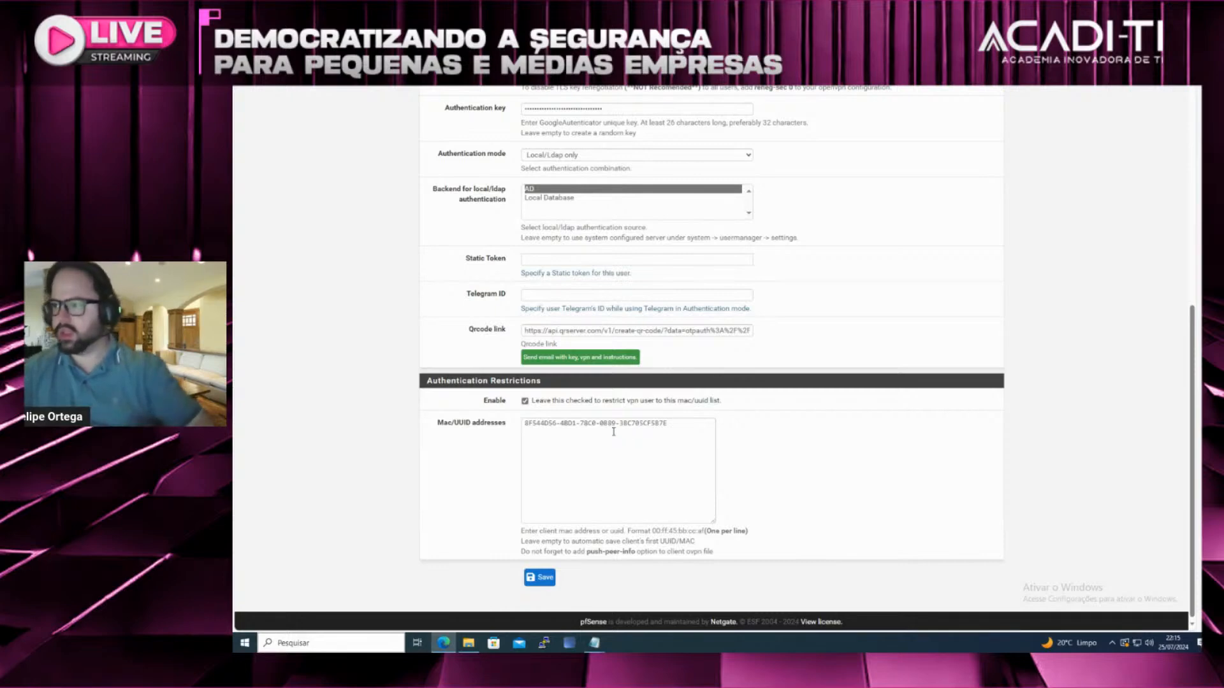
Examine the OpenVPN firewall rules, checking the domain user's source alias and the states of that rule
scroll(612, 431, up, 5)
scroll(595, 428, up, 2)
click(607, 85)
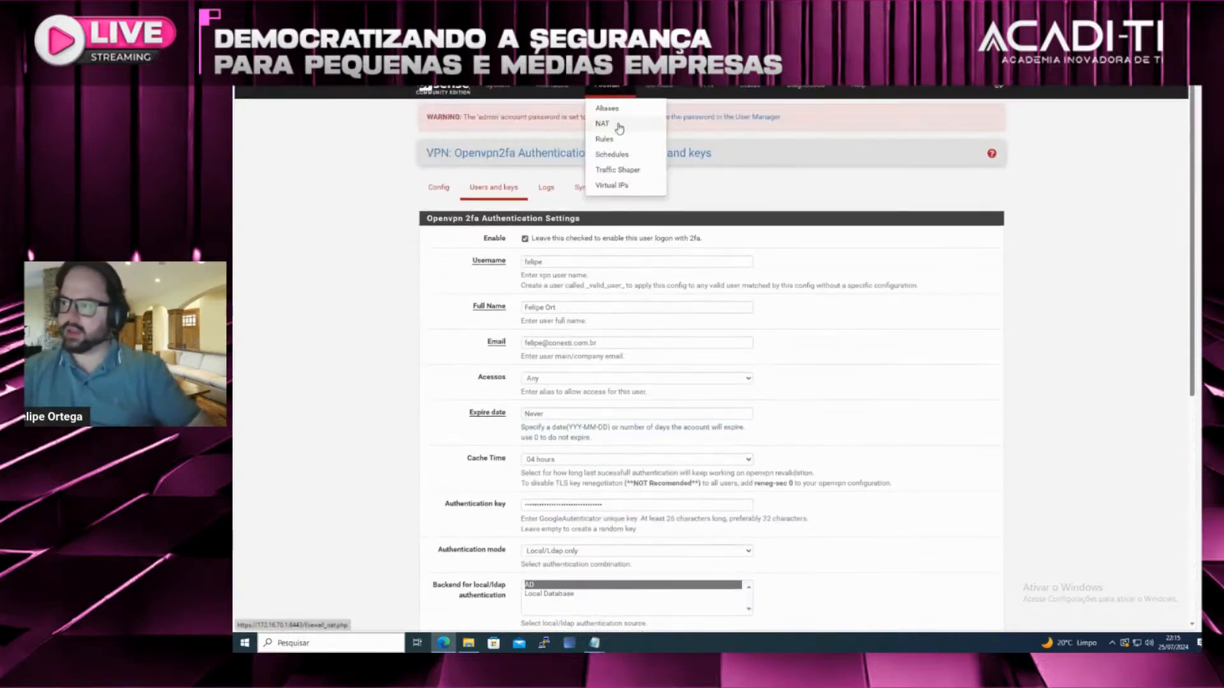
click(607, 139)
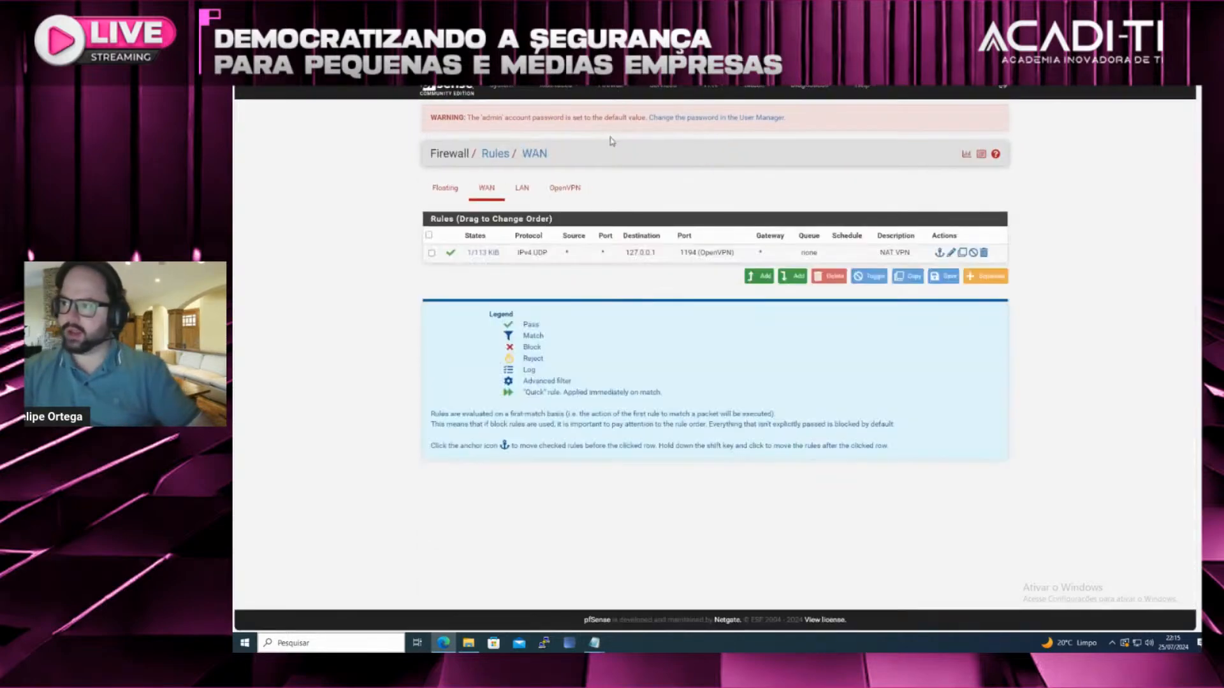
click(570, 191)
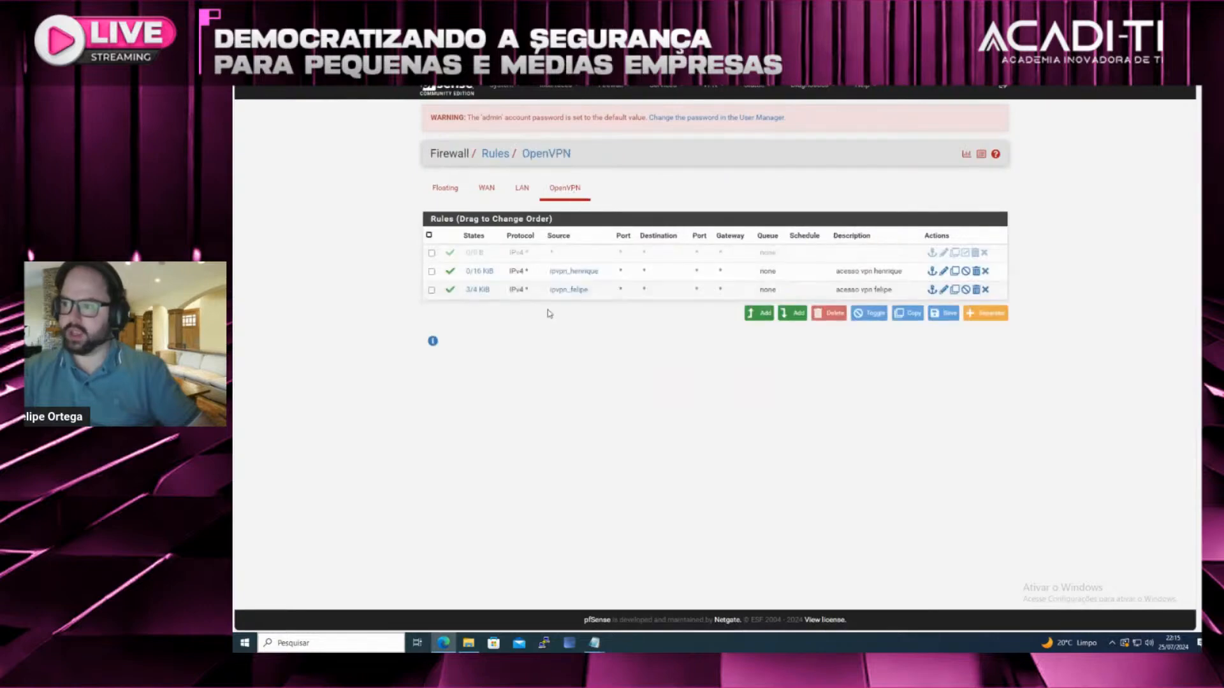
mouse_move(563, 296)
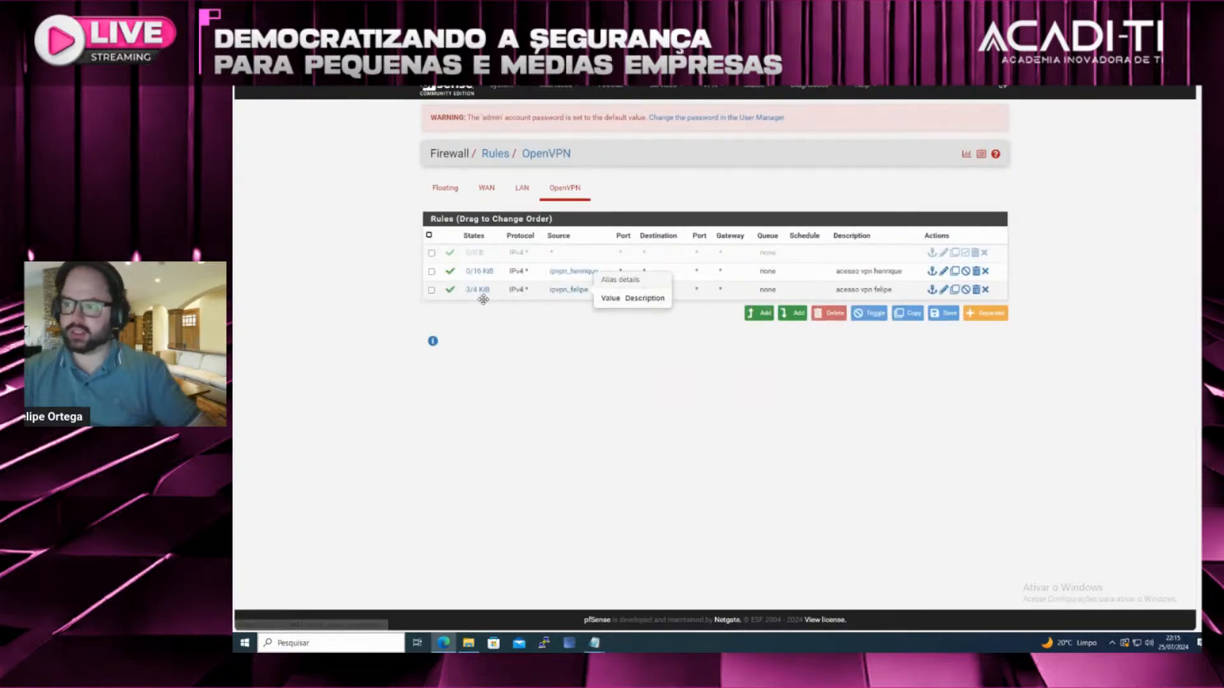
mouse_move(479, 295)
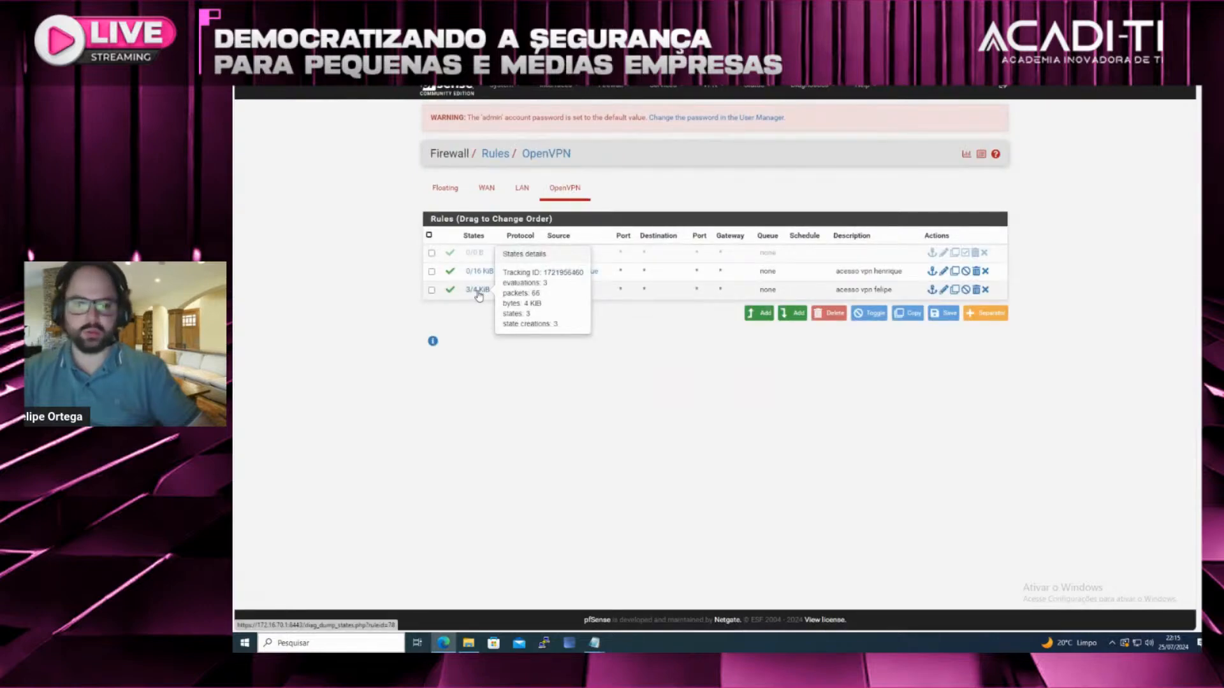
Create a host alias named firewall with the address 172.16.70.1 in the firewall aliases and apply the changes
click(613, 98)
click(610, 108)
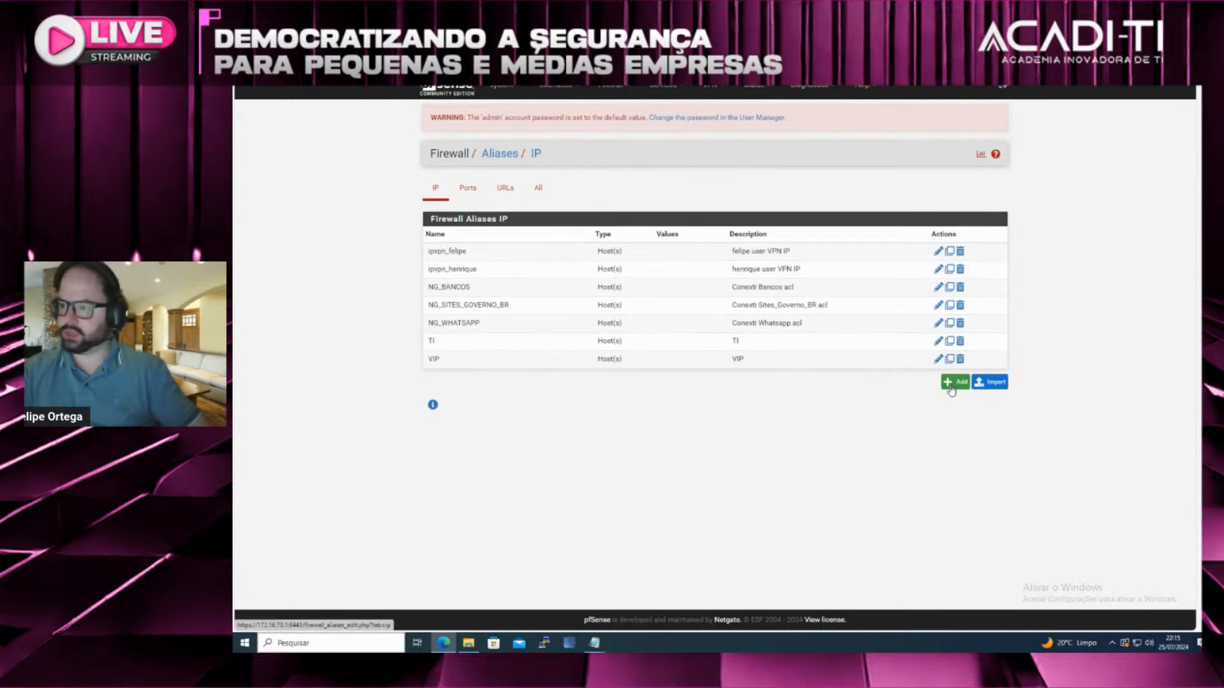
click(953, 382)
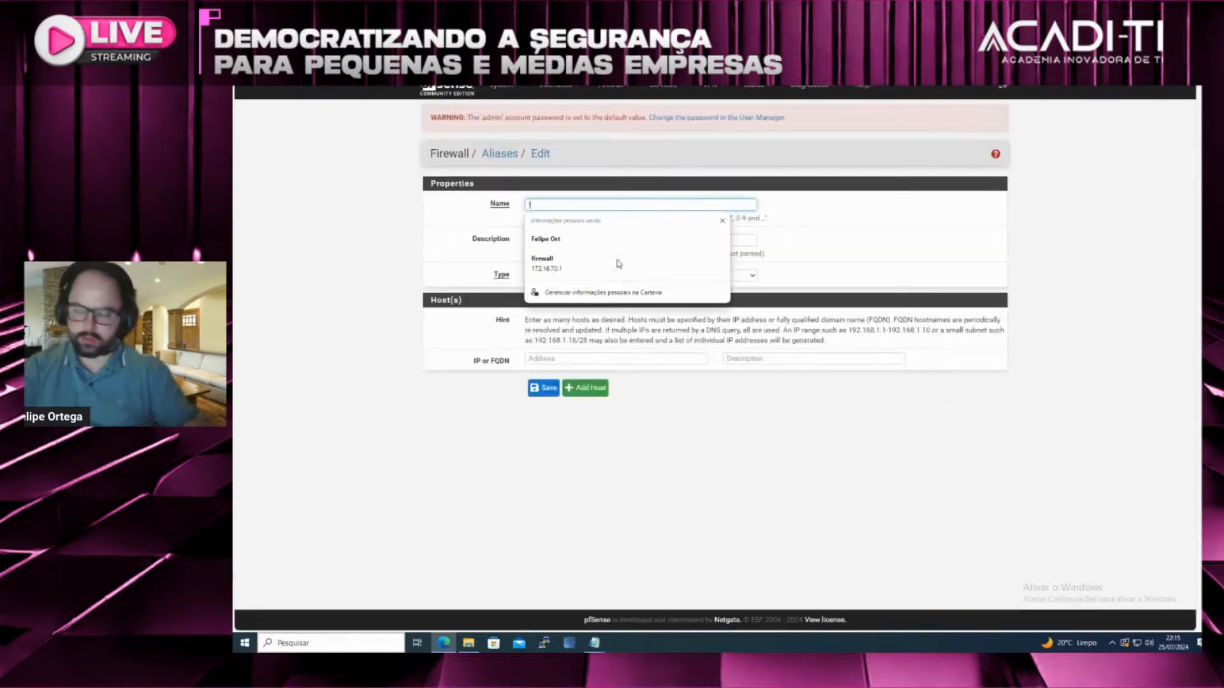
text(firewall)
key(Tab)
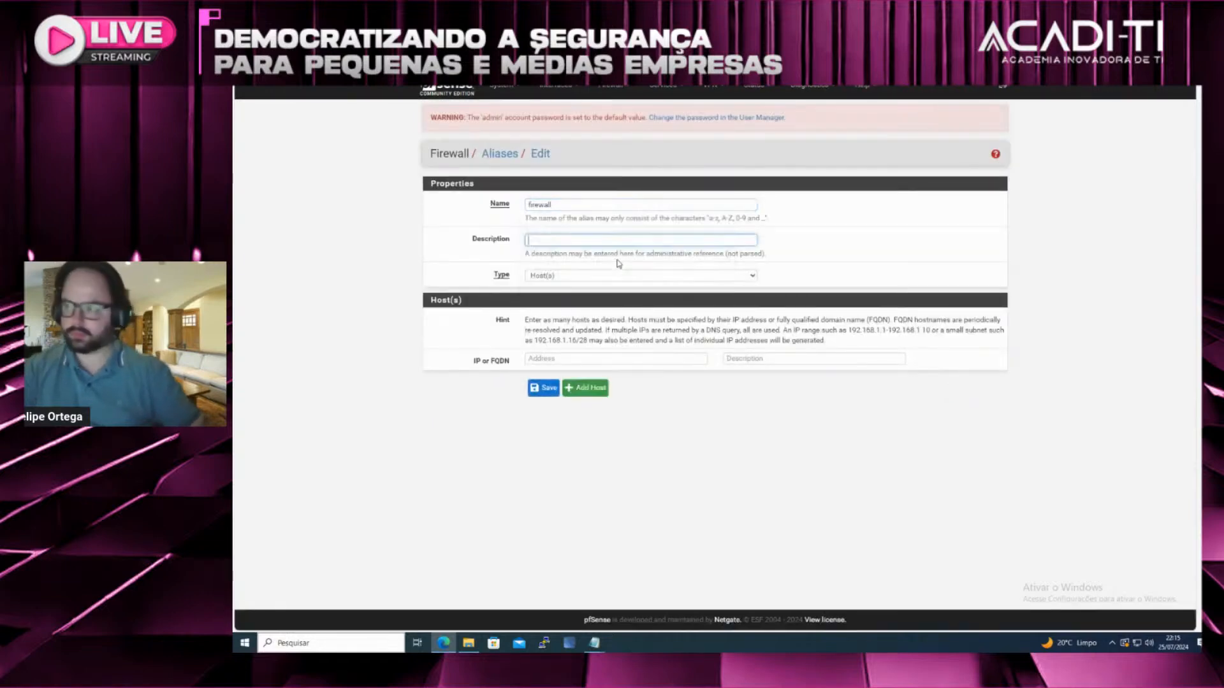
click(546, 359)
text(172.16.70.1)
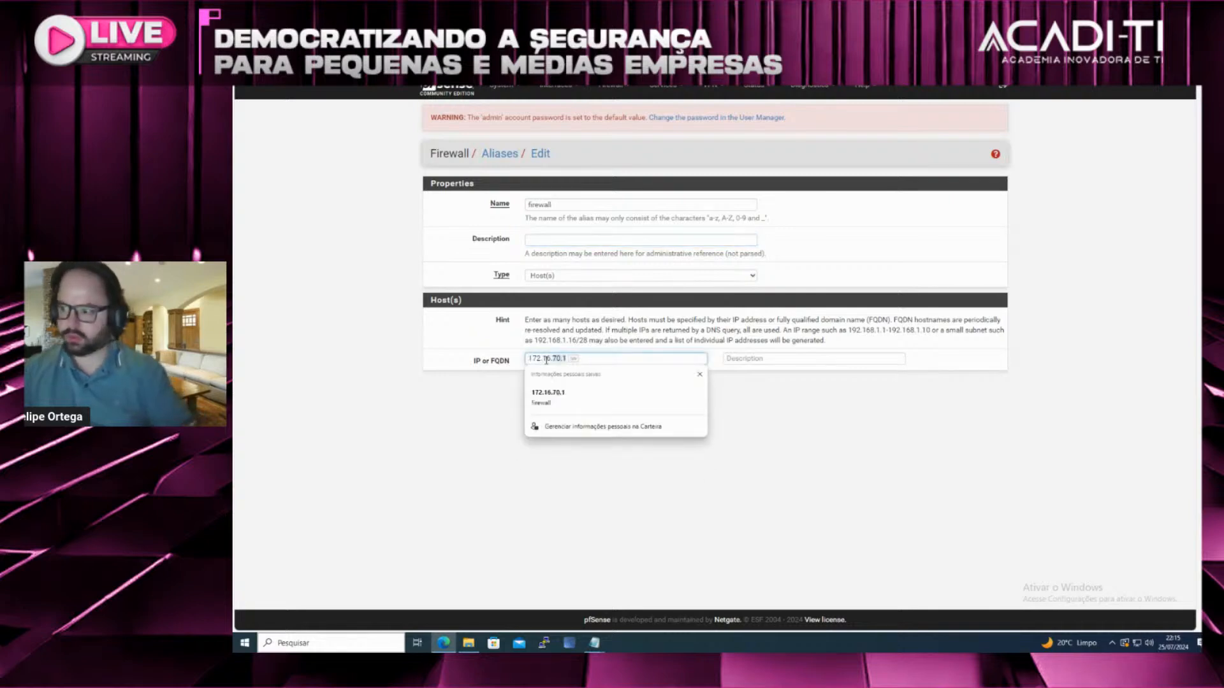
click(466, 382)
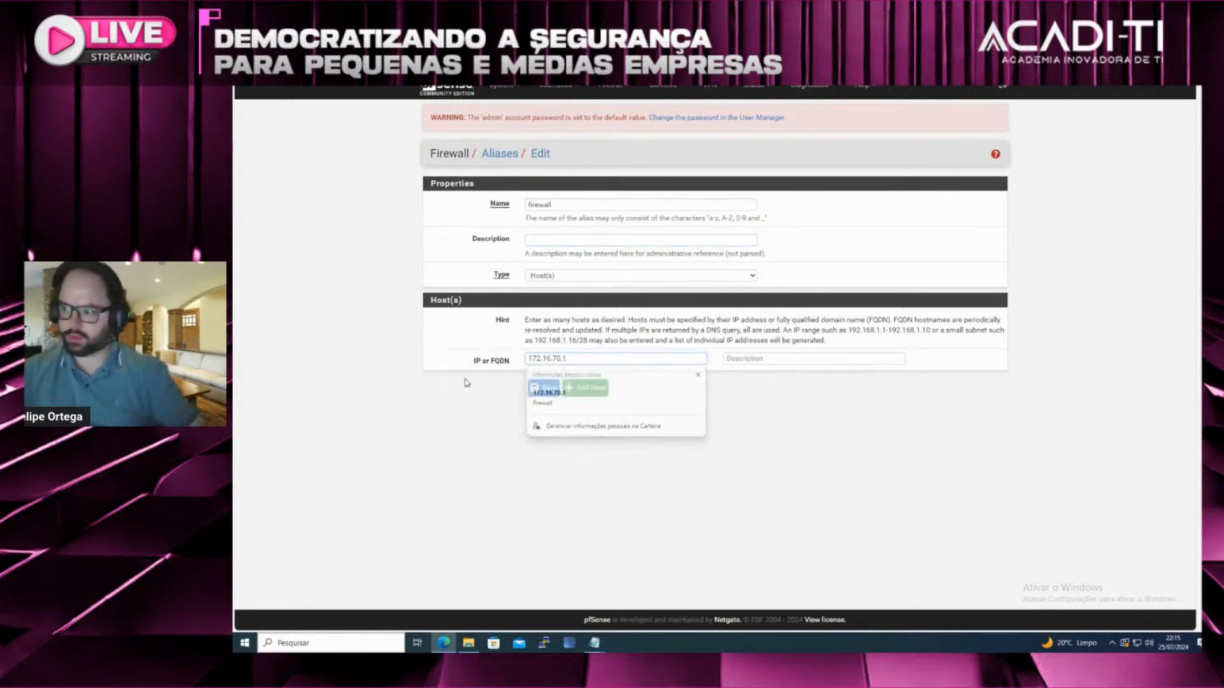
click(546, 390)
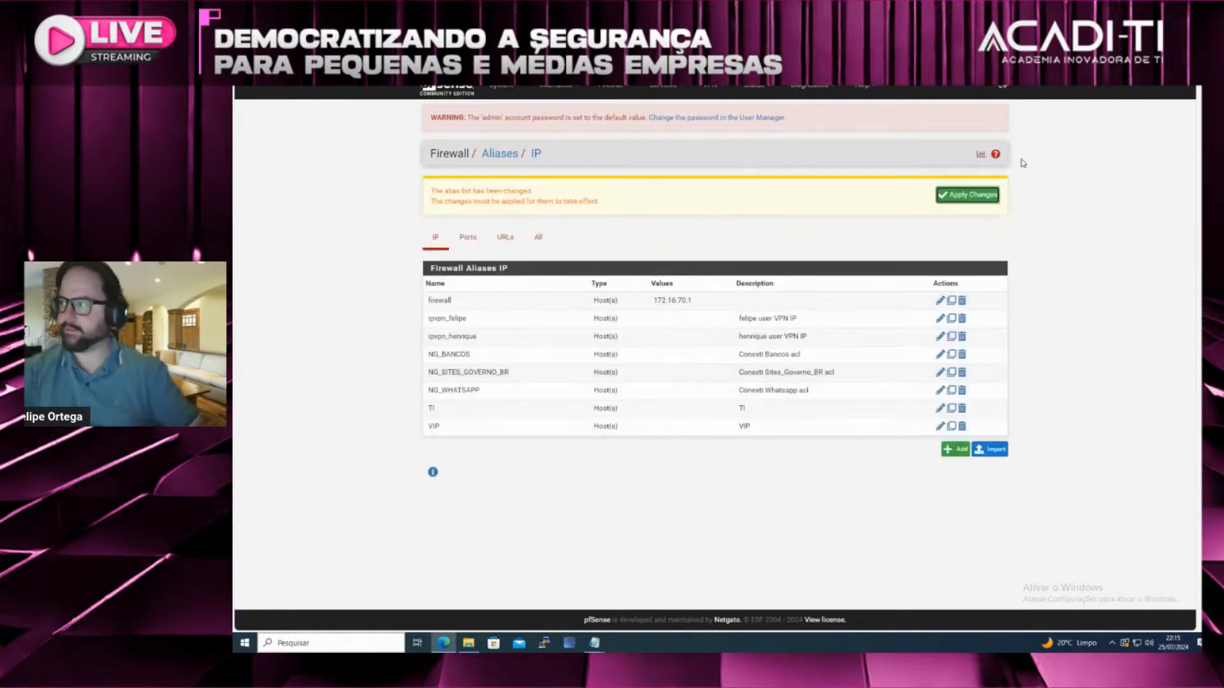
click(989, 195)
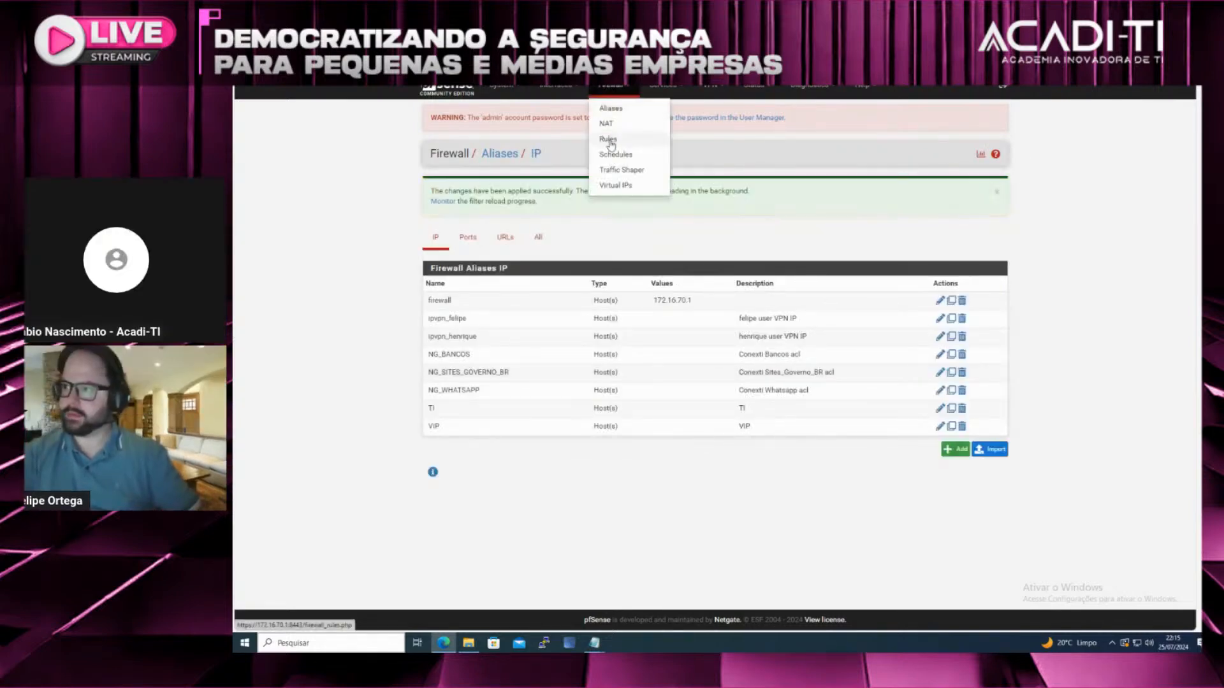
Set the Acessos option of the domain user's OpenVPN 2FA entry to the firewall alias and save the entry
click(565, 187)
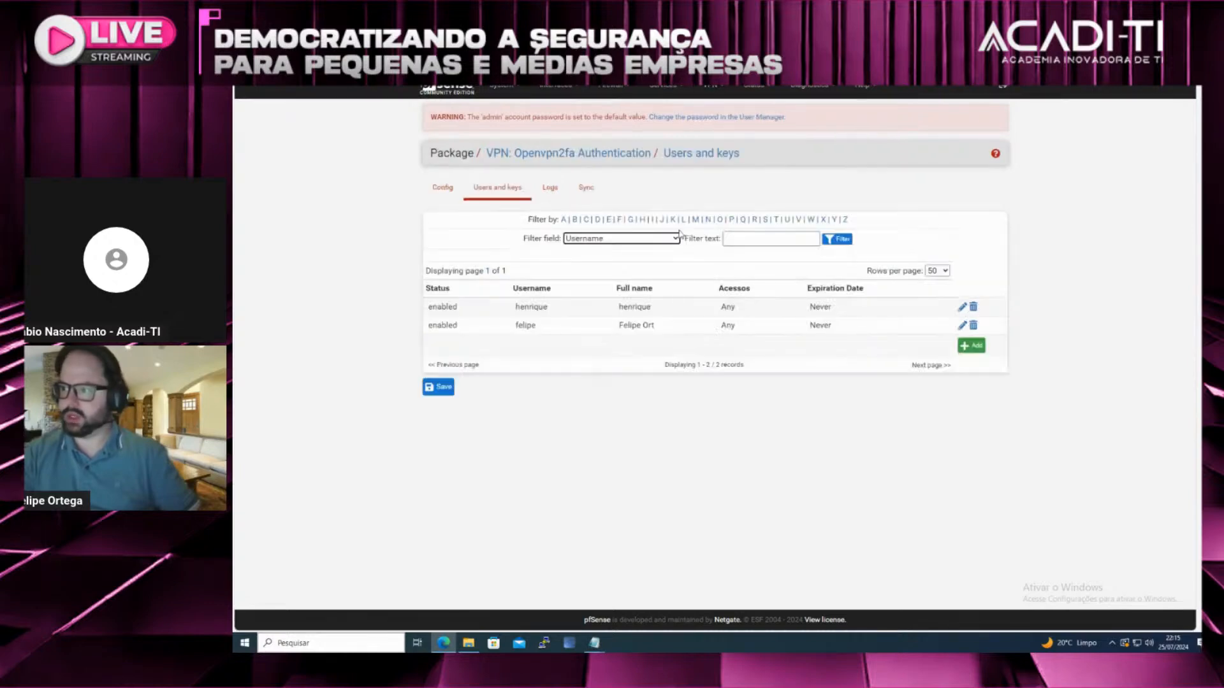
double_click(671, 328)
scroll(593, 274, down, 5)
scroll(592, 274, up, 2)
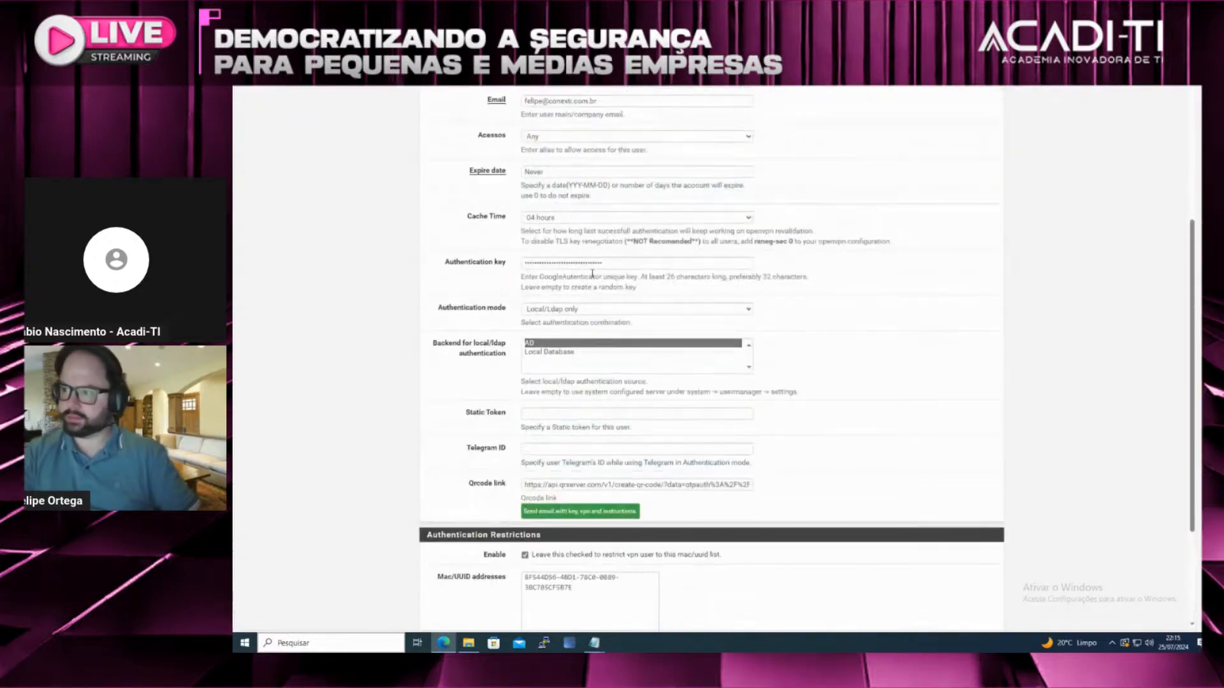
scroll(592, 275, up, 2)
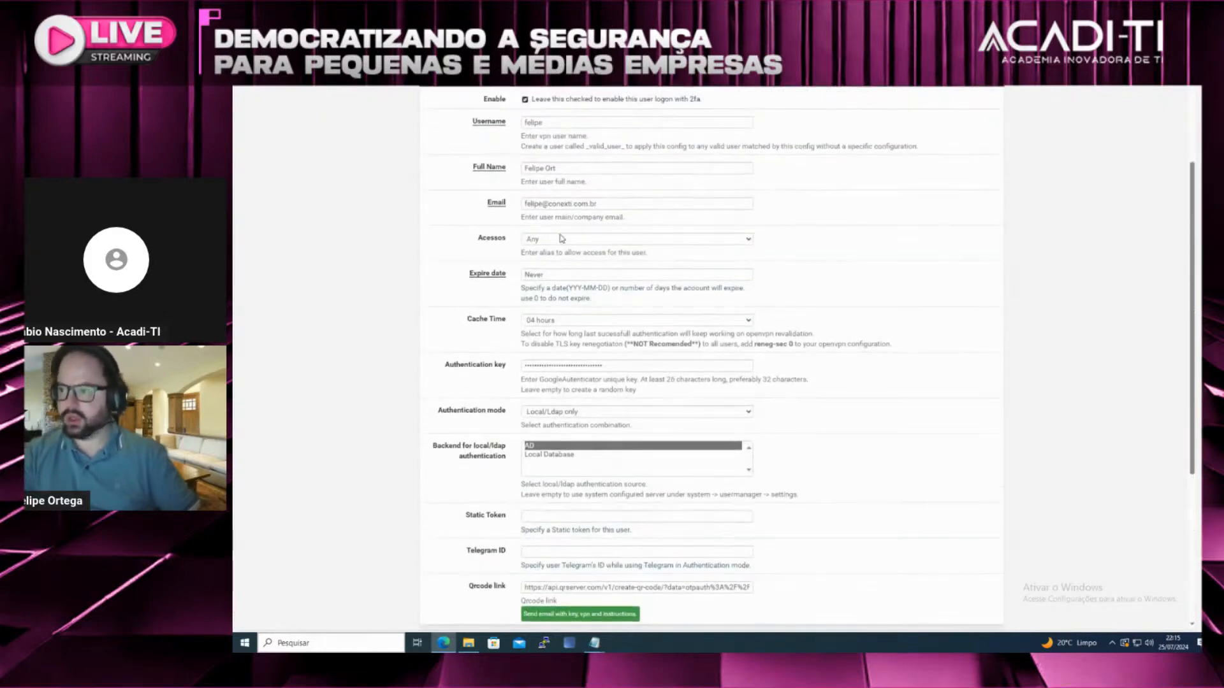
click(561, 239)
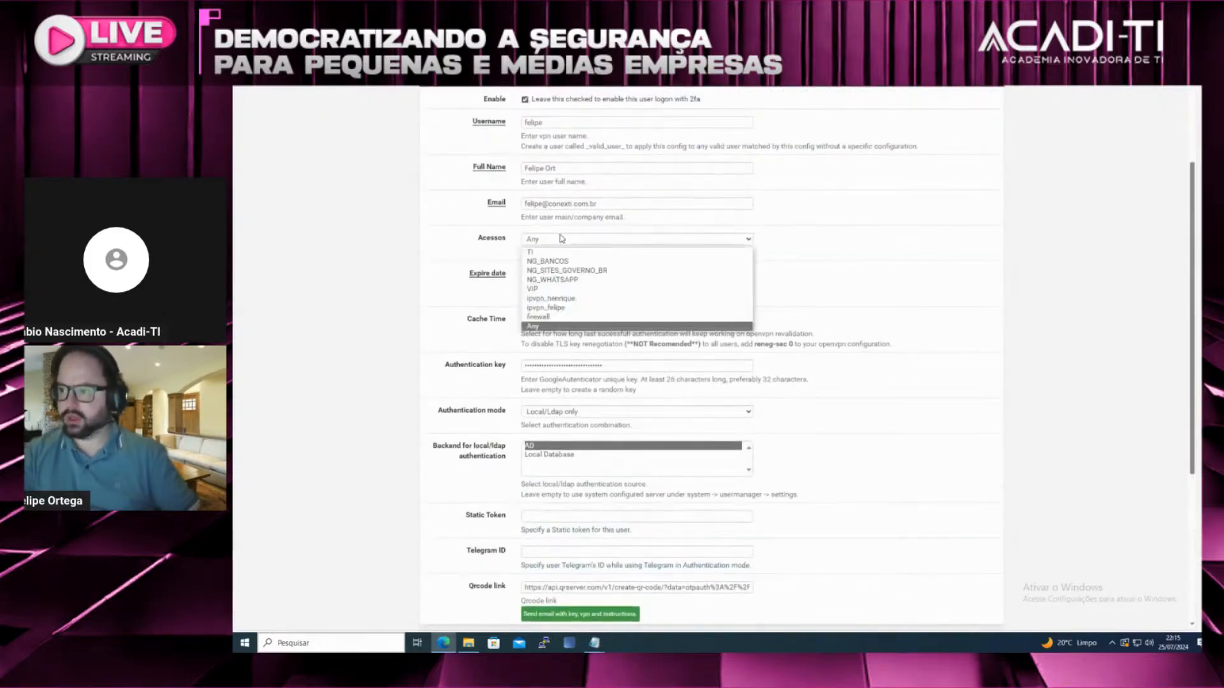
click(542, 321)
scroll(542, 321, down, 4)
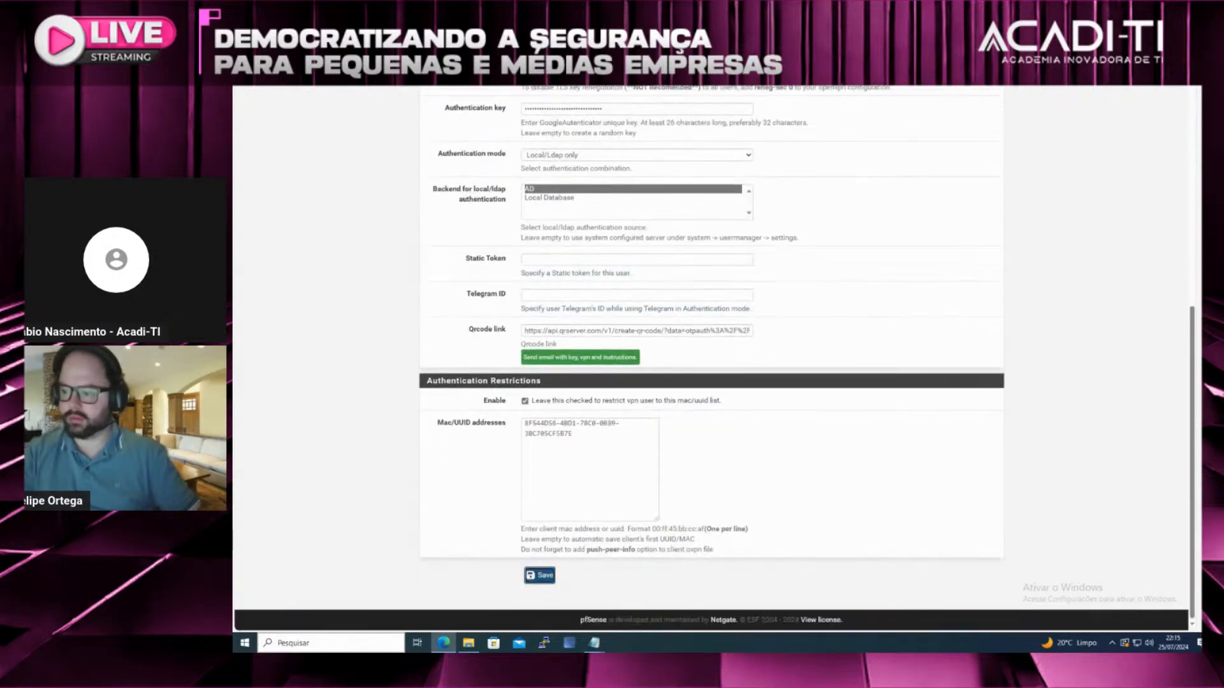
click(540, 576)
Edit the domain user's OpenVPN firewall rule and set its protocol to TCP
click(611, 87)
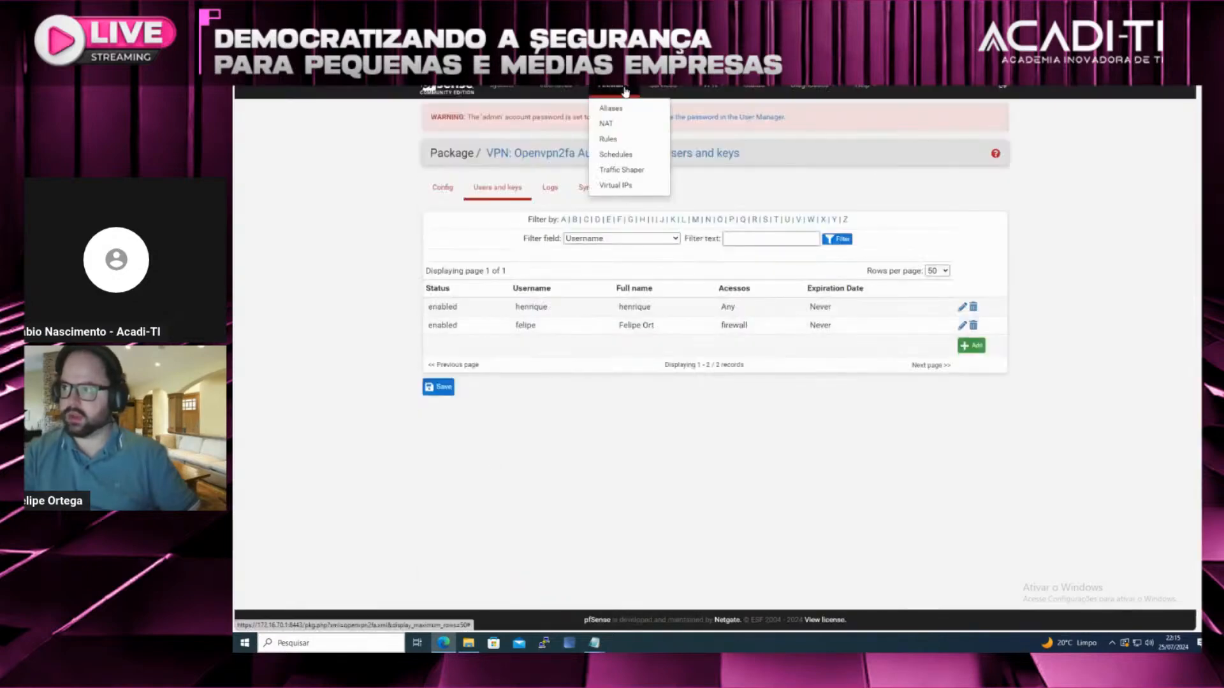
click(608, 139)
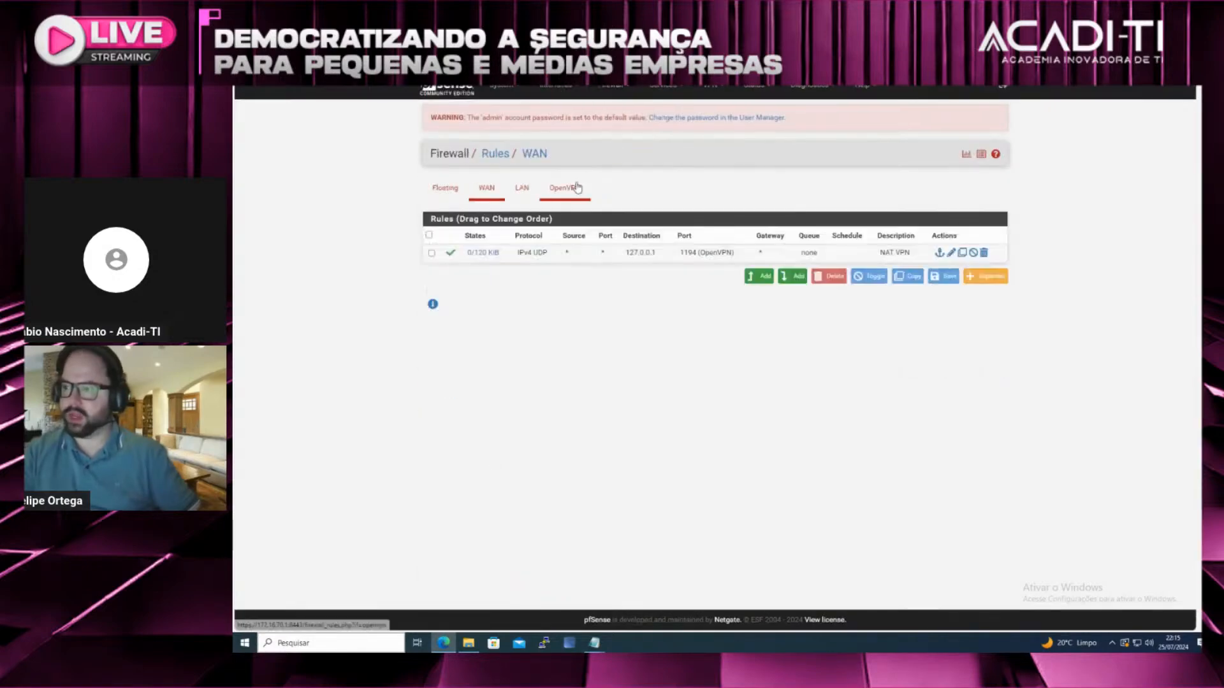
click(577, 187)
mouse_move(653, 295)
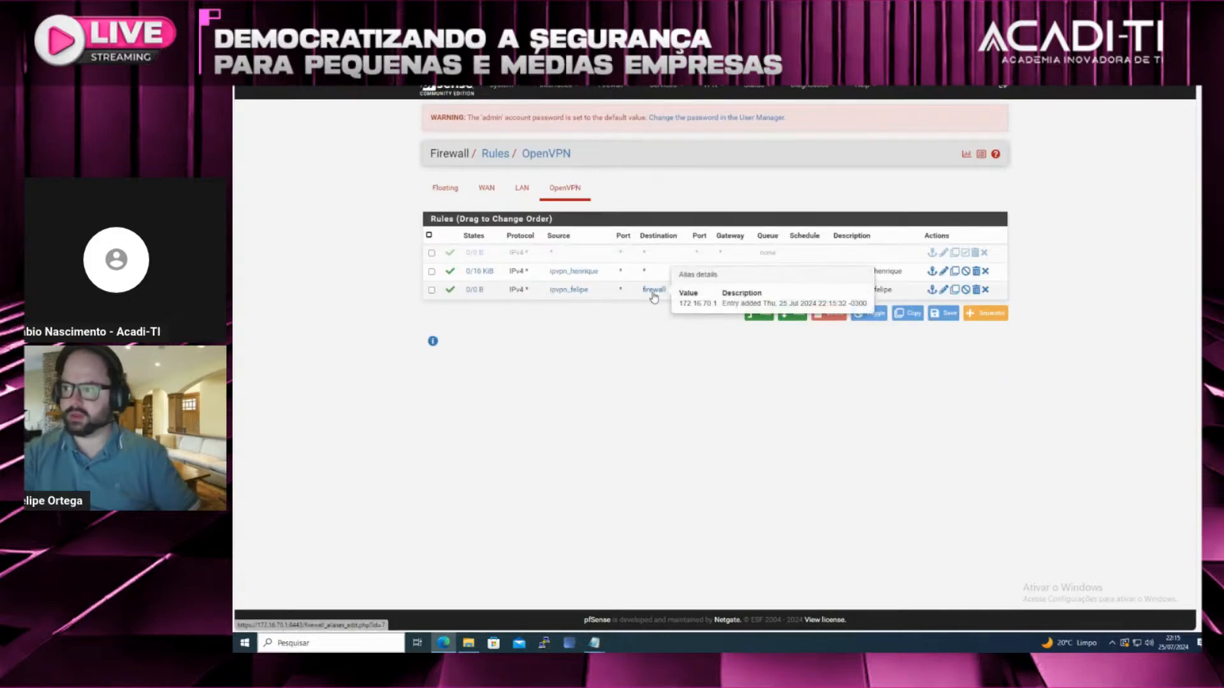
click(946, 291)
click(592, 366)
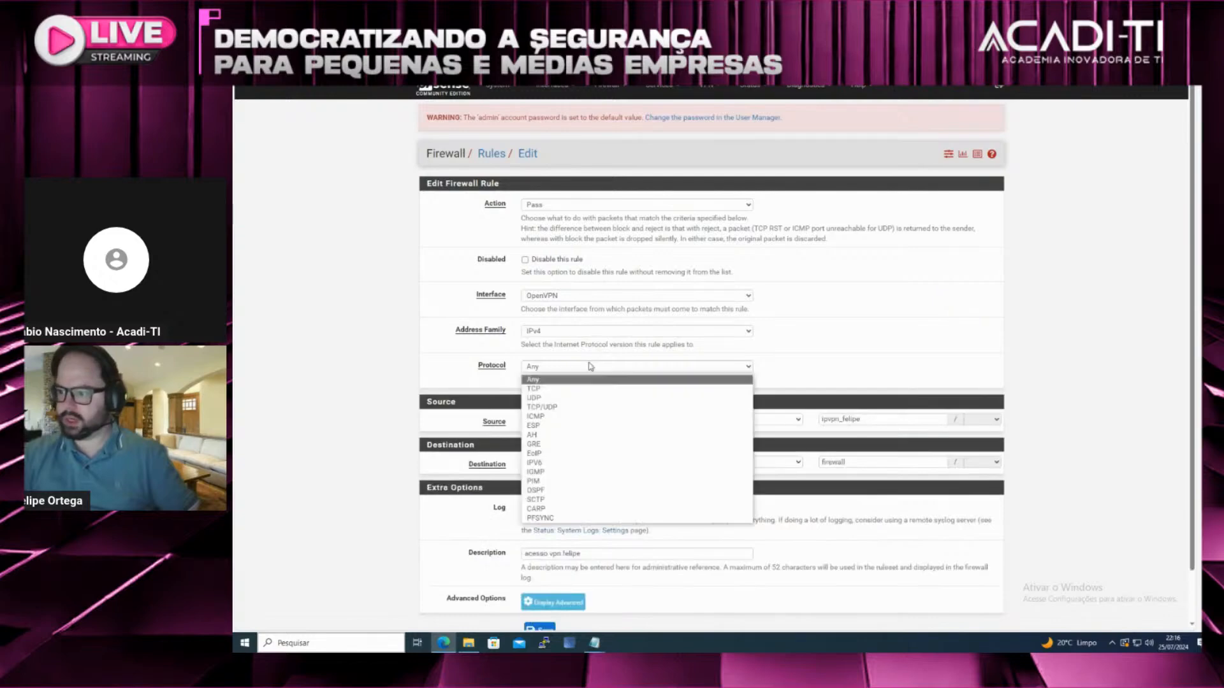
click(577, 389)
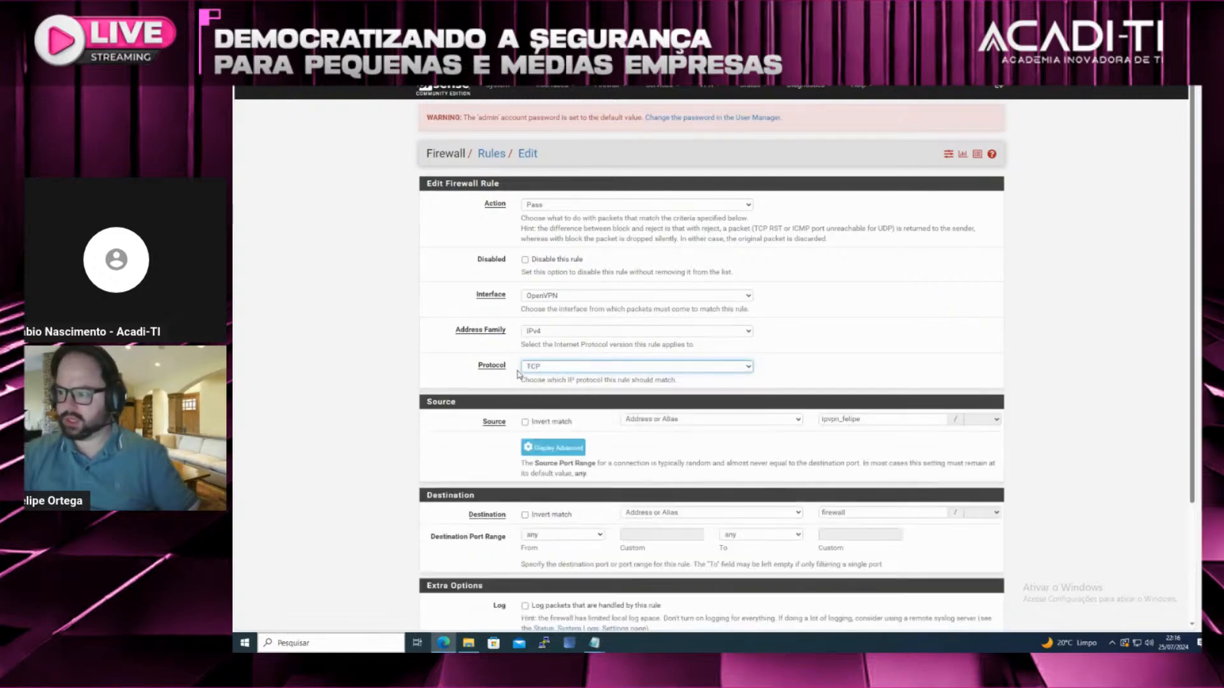
Set the rule's destination port to custom port 8443, save the rule, and apply the firewall changes
scroll(568, 395, down, 3)
click(575, 381)
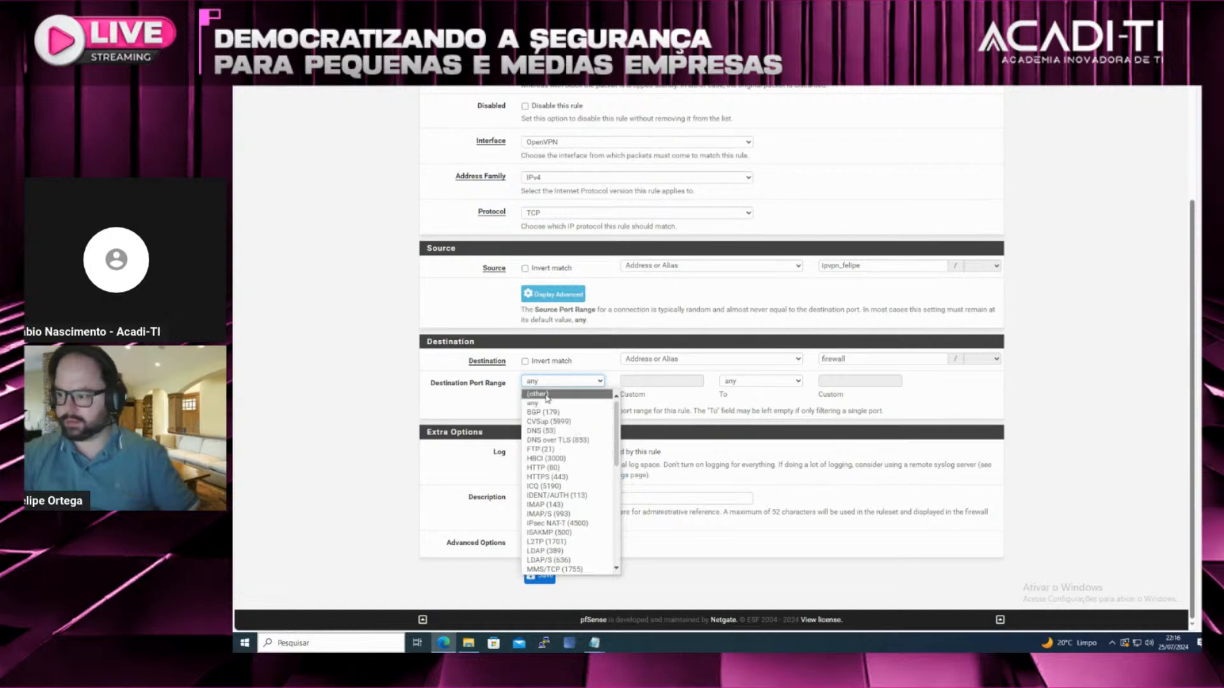
click(542, 394)
click(644, 382)
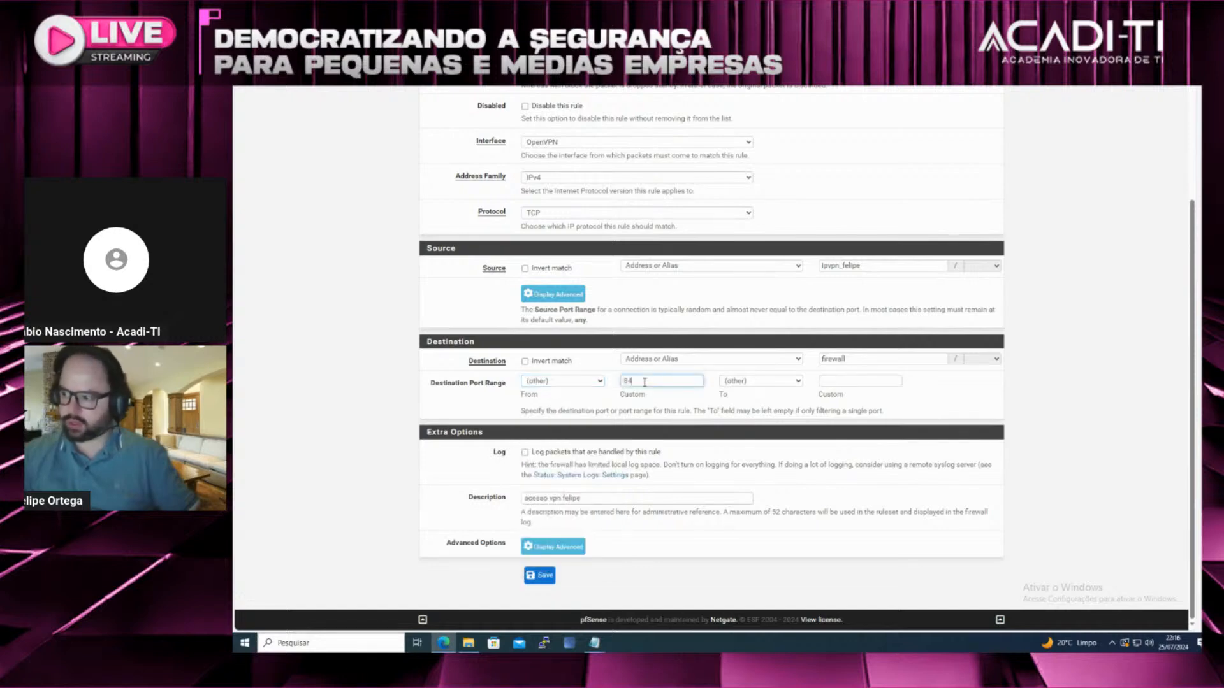
text(8443)
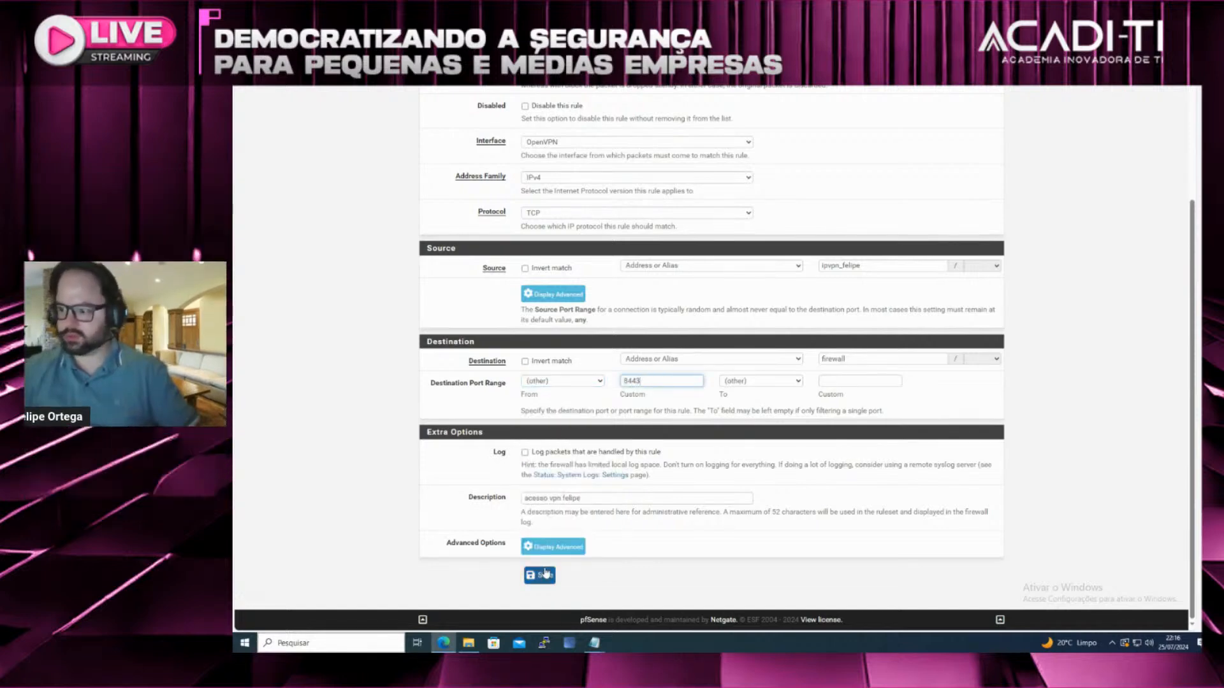
click(545, 580)
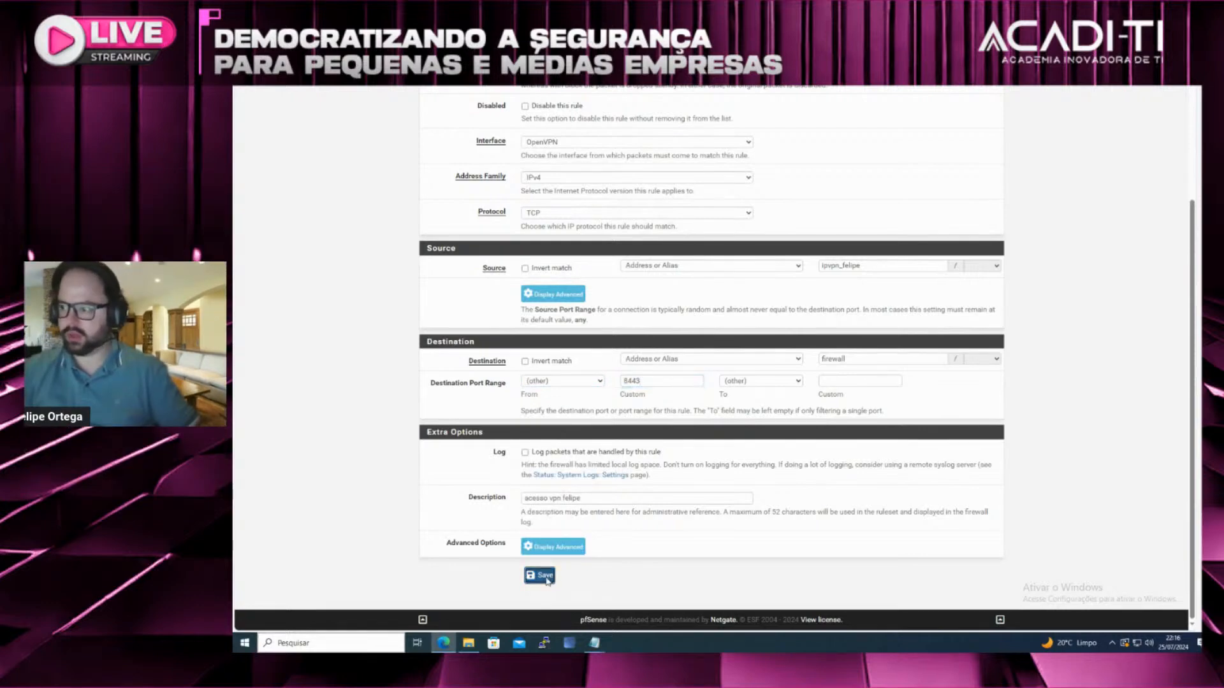
click(964, 196)
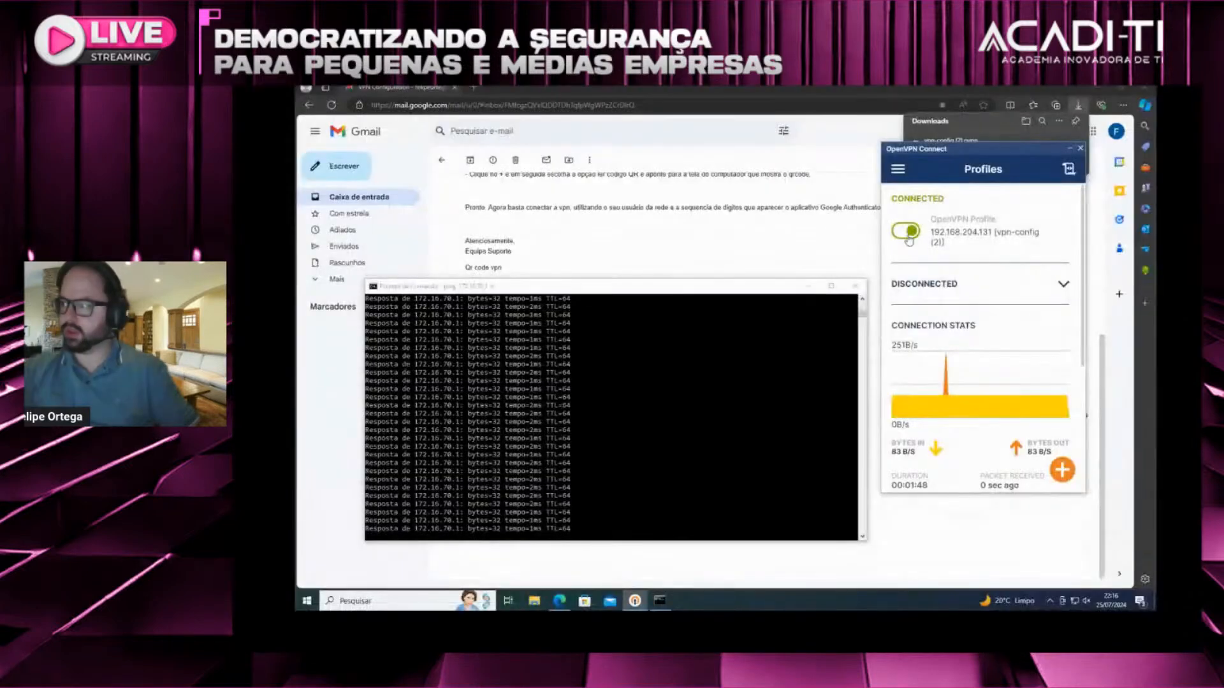
Switch to OpenVPN Connect on the client machine, disconnect the vpn-config (2) profile, and try to reconnect it with the account password
click(909, 232)
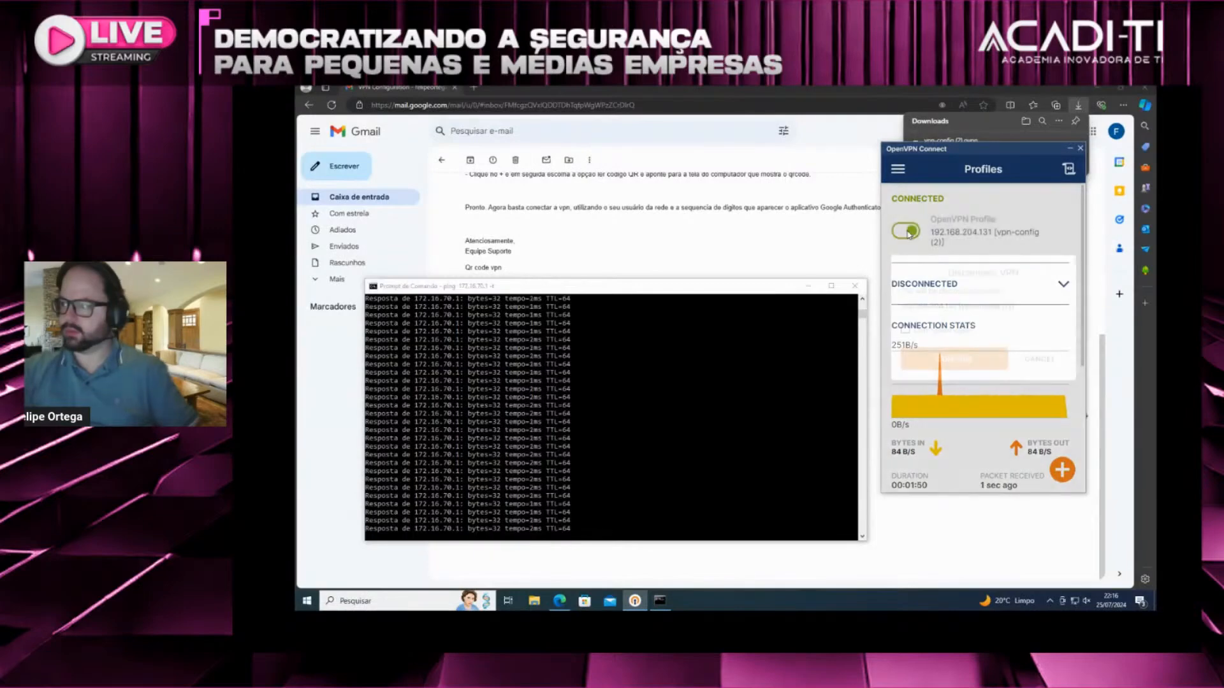
click(943, 366)
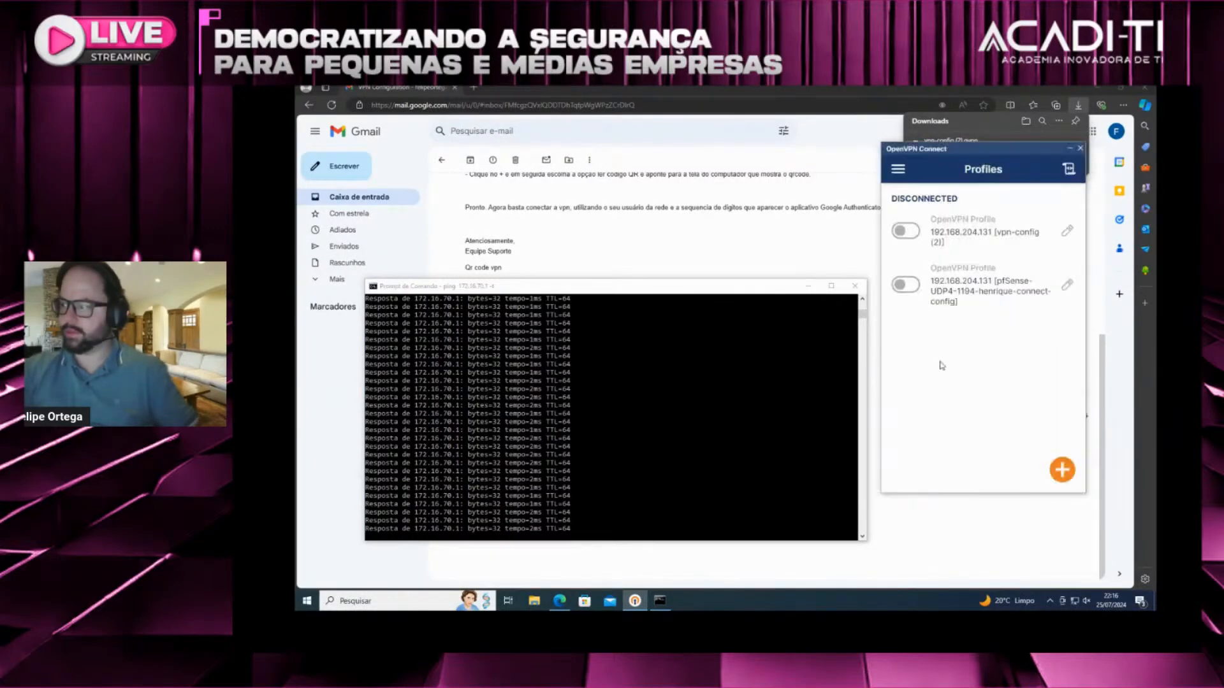
click(903, 233)
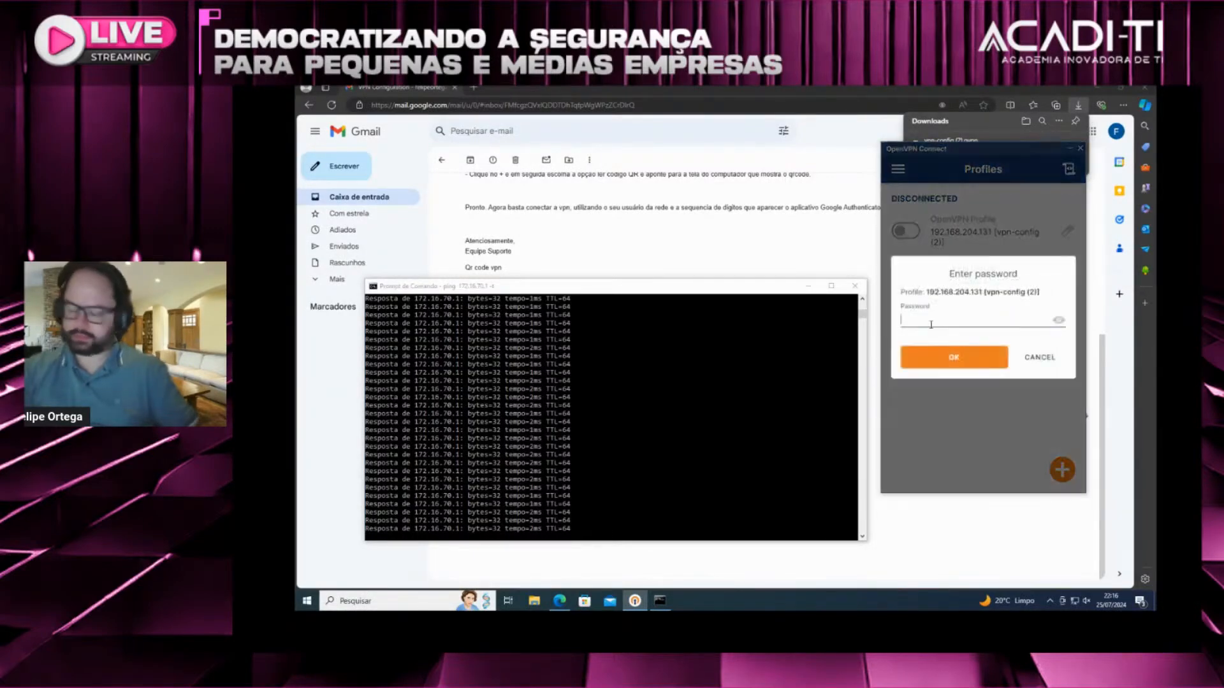
click(924, 360)
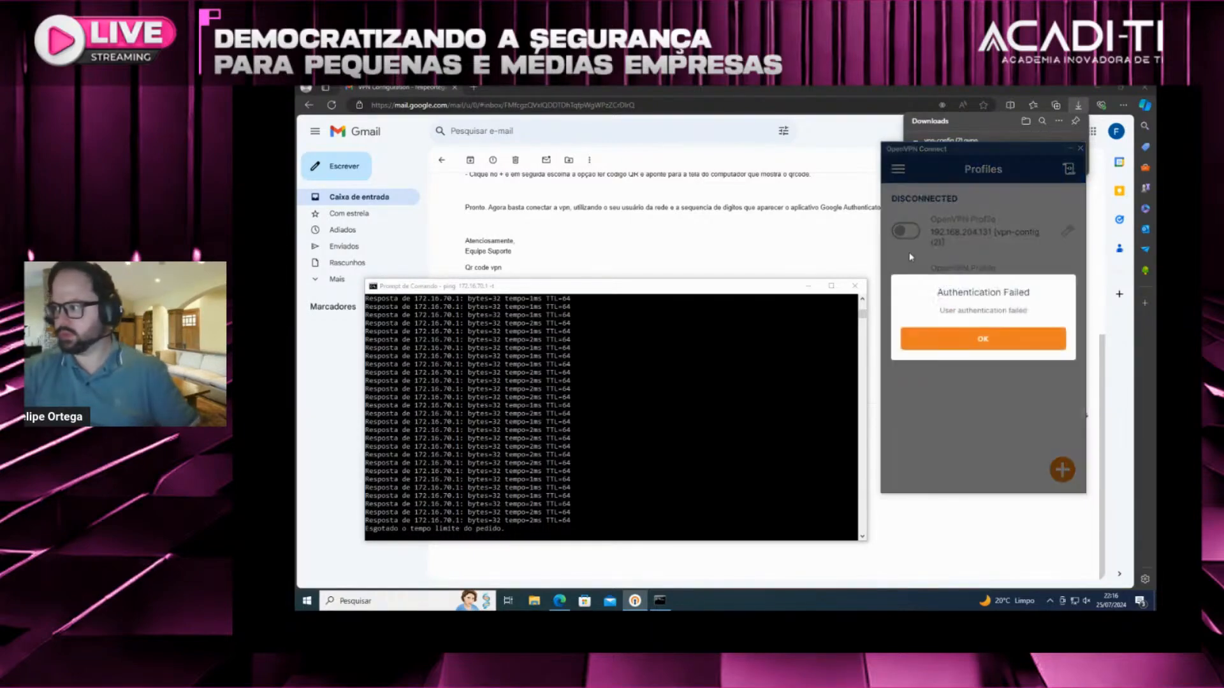
click(943, 339)
Connect the vpn-config (2) profile again by entering the domain user's full account password
click(900, 233)
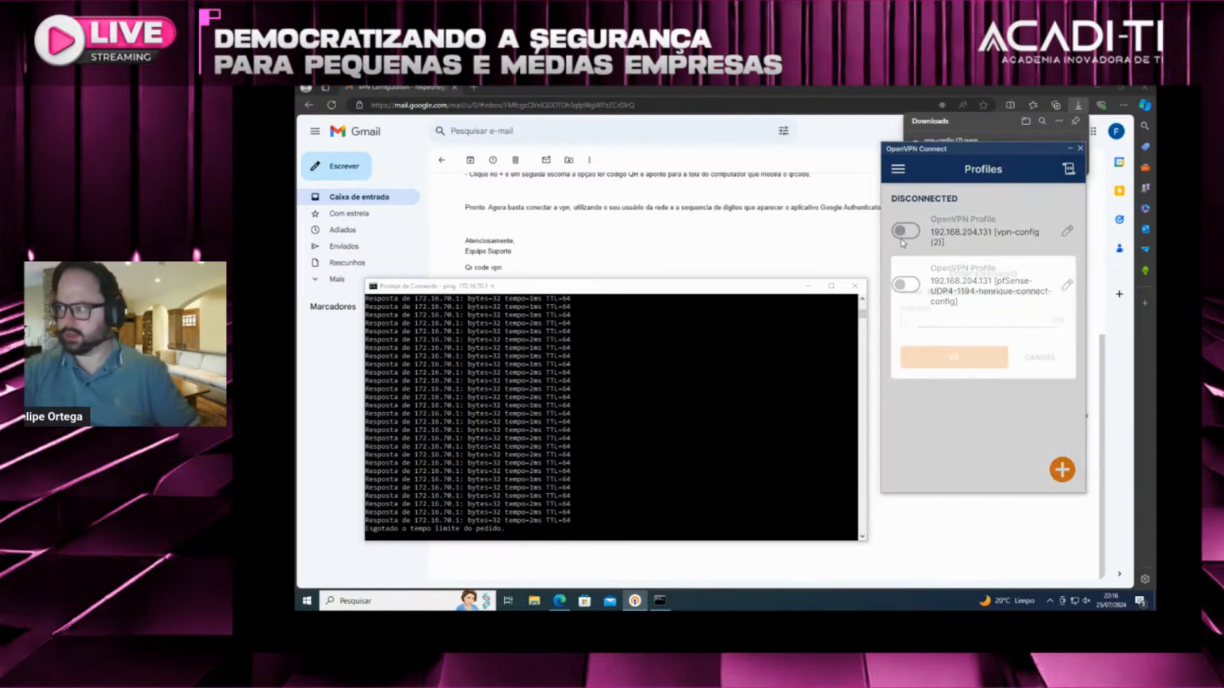
text(••)
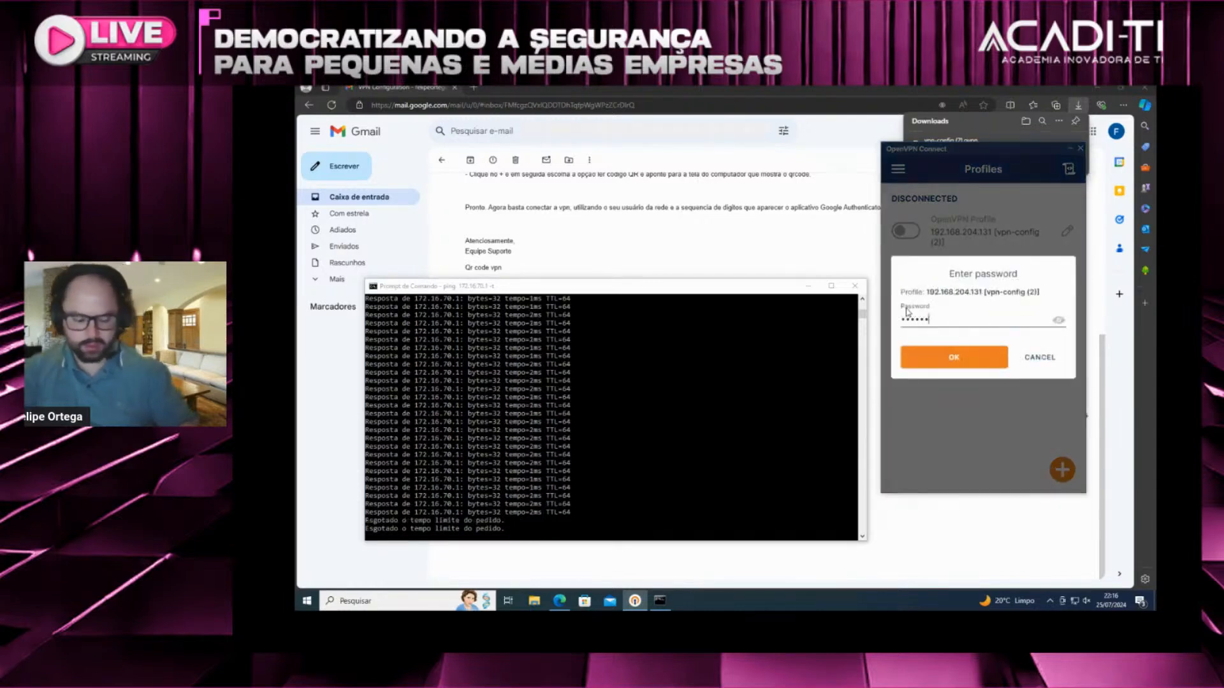
key(Return)
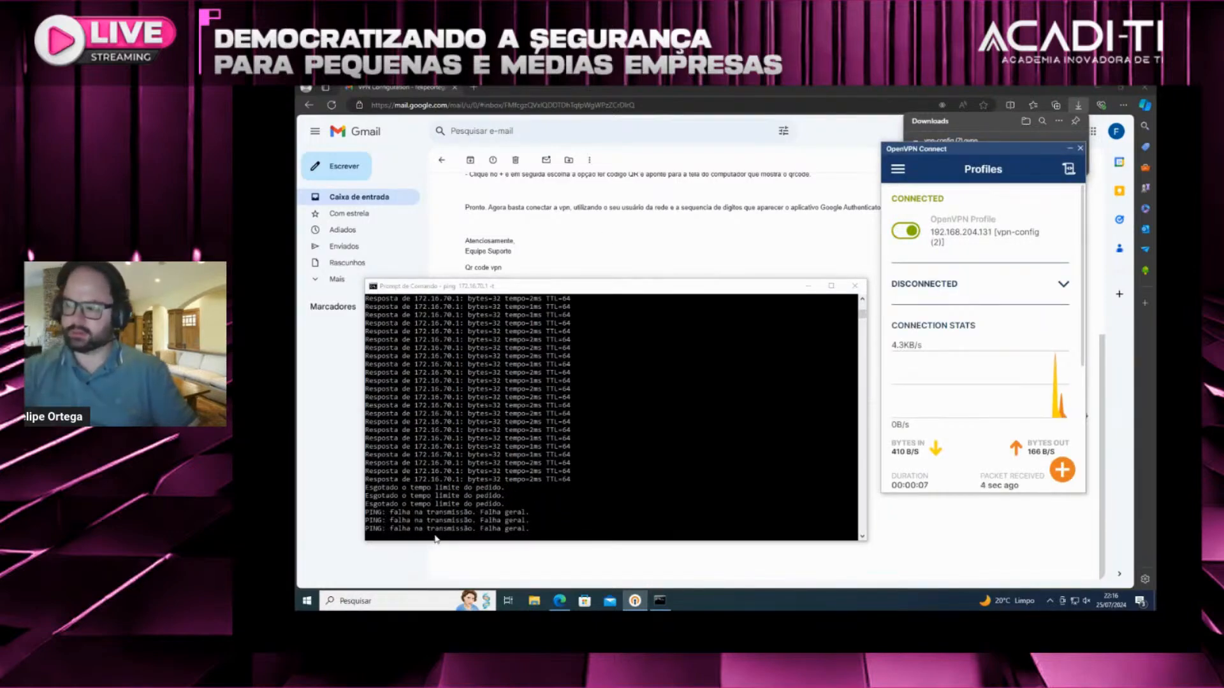
click(478, 91)
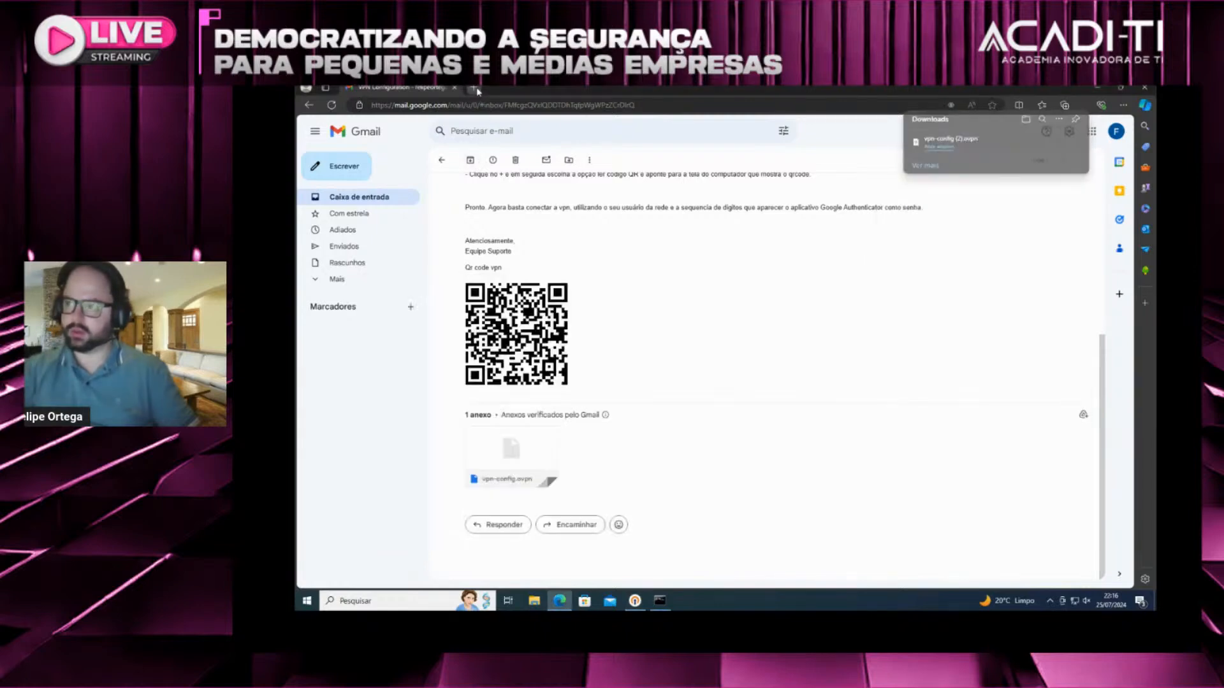
click(477, 91)
text(https://)
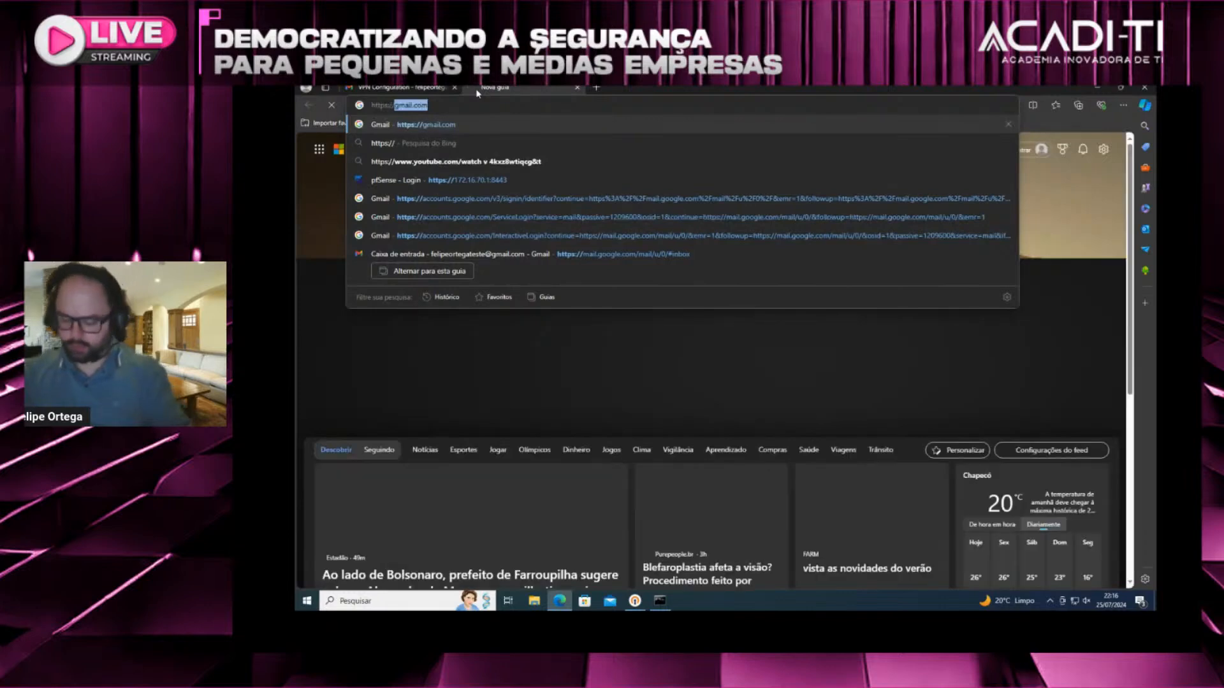
text(172)
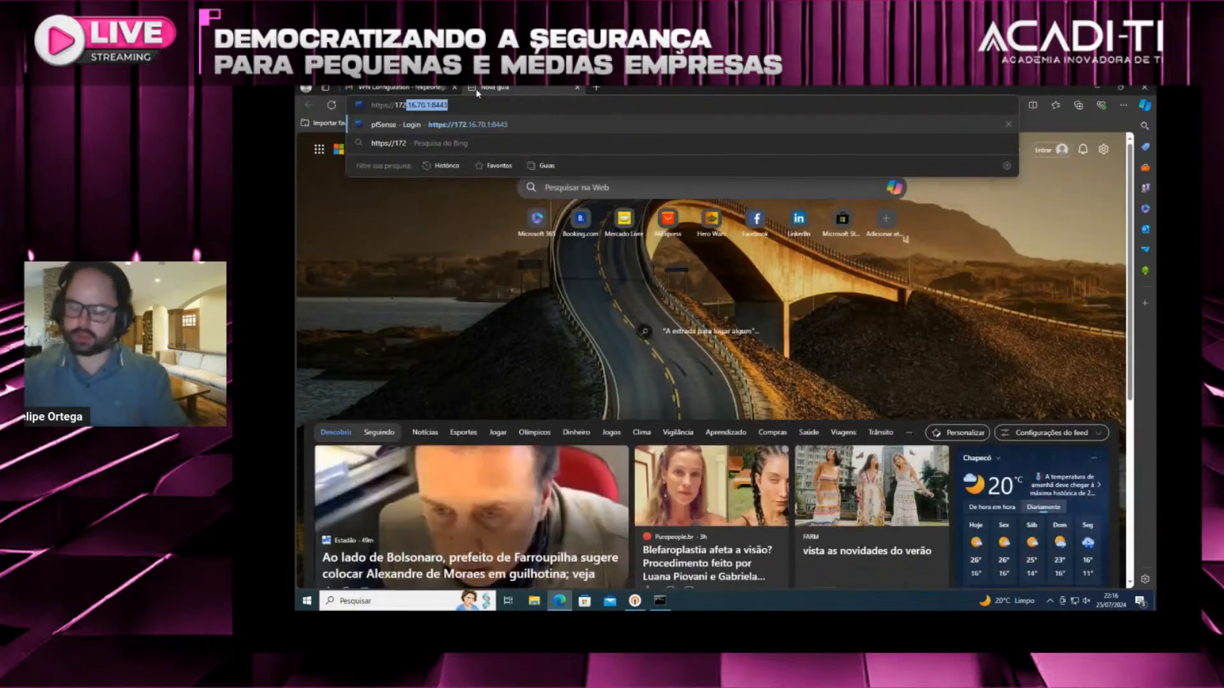
key(Return)
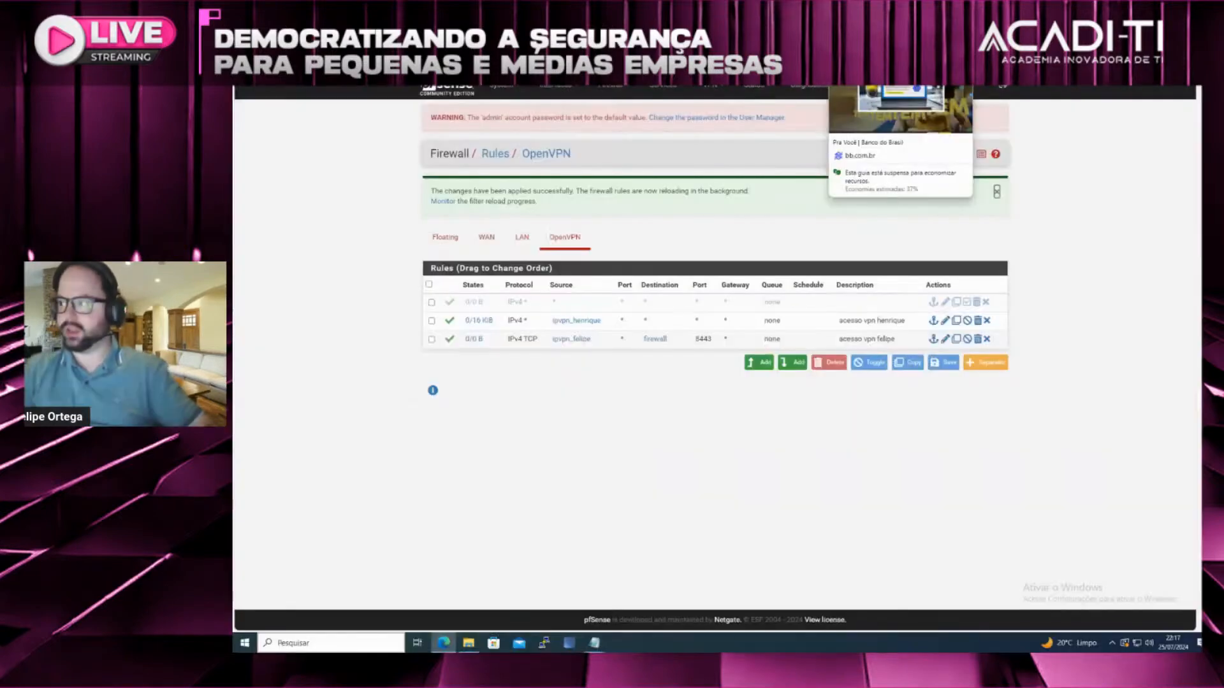
In the OpenVPN 2FA users, alter the last character of the allowed Mac/UUID address for the user with firewall access and save
click(718, 92)
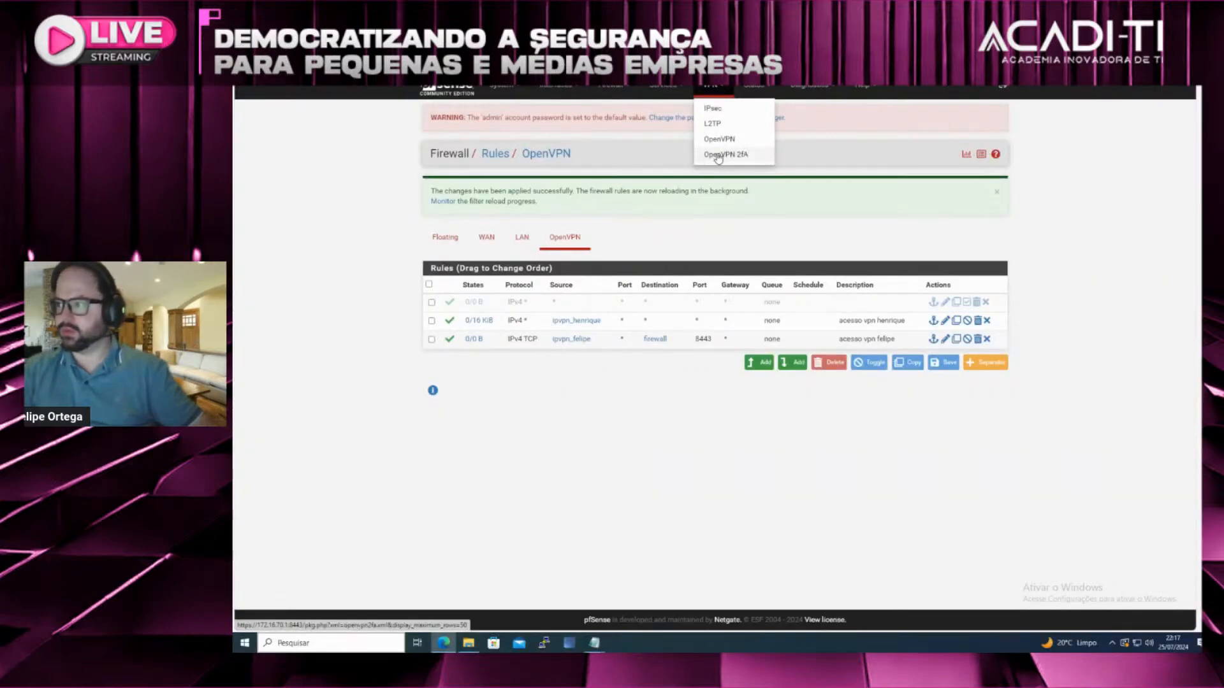
click(718, 155)
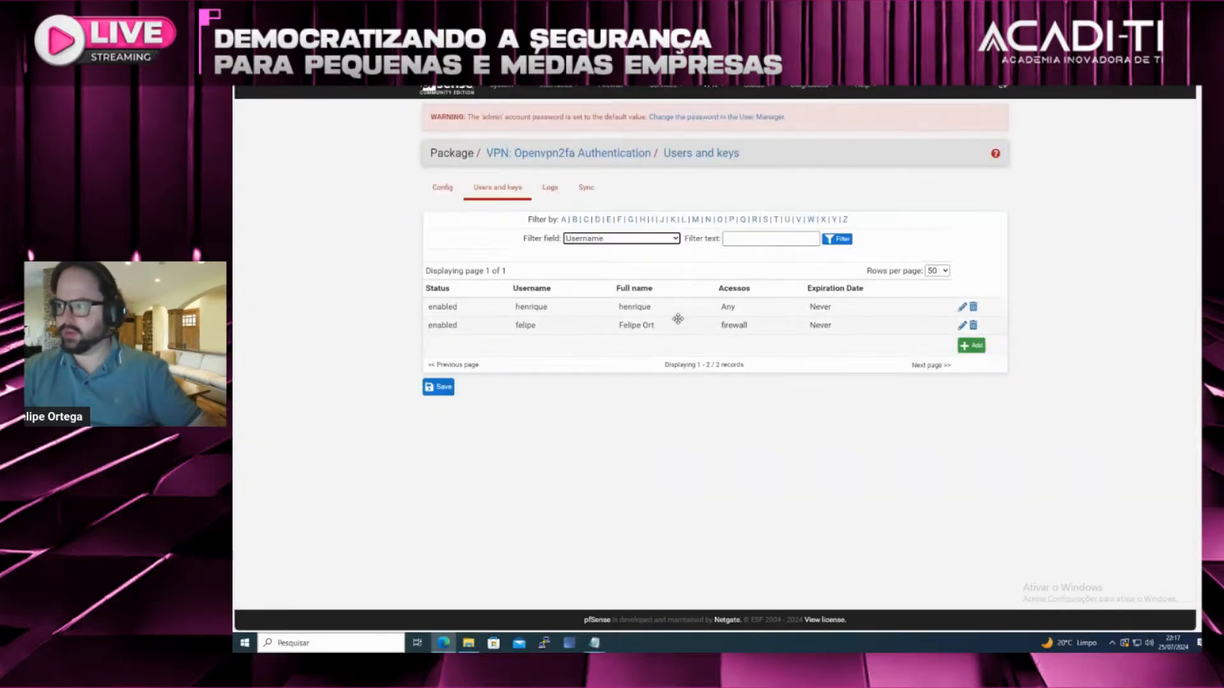
double_click(671, 324)
scroll(656, 344, down, 5)
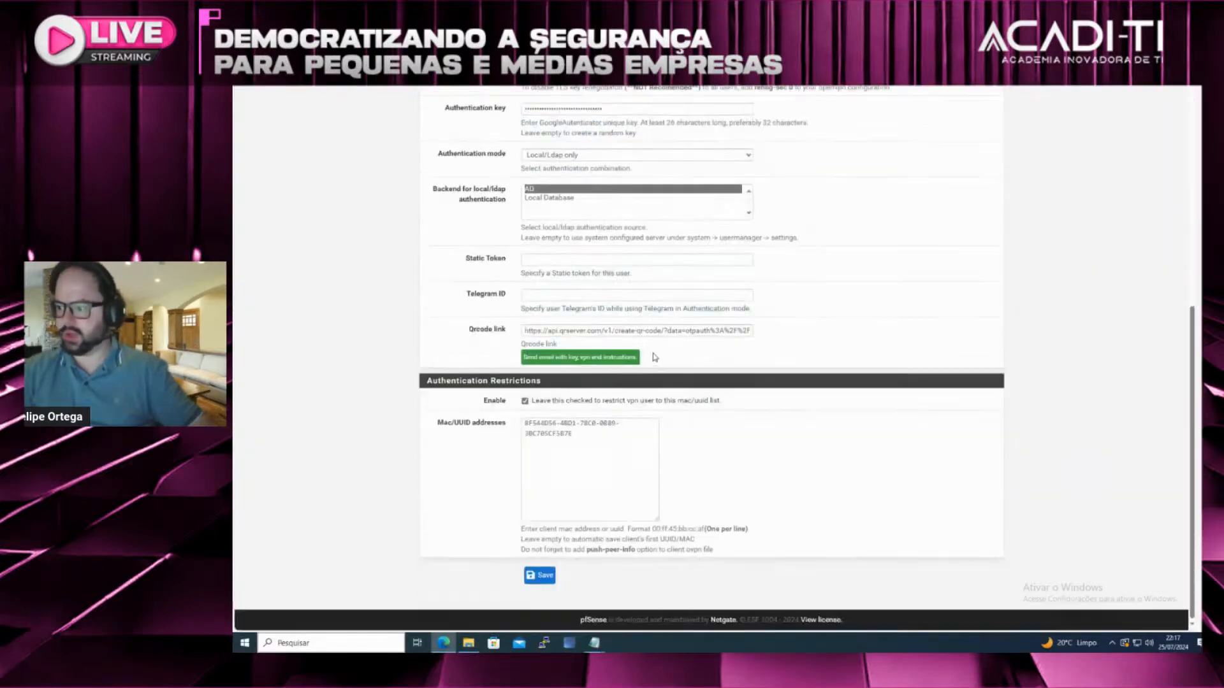
click(611, 441)
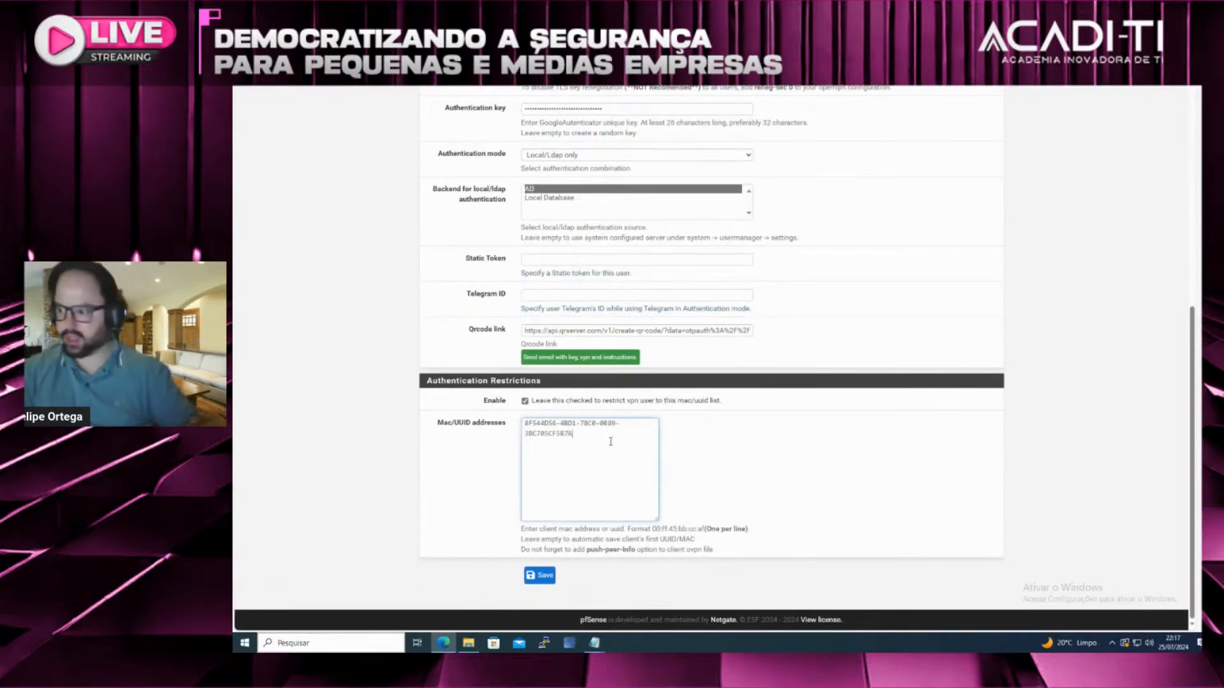
click(543, 577)
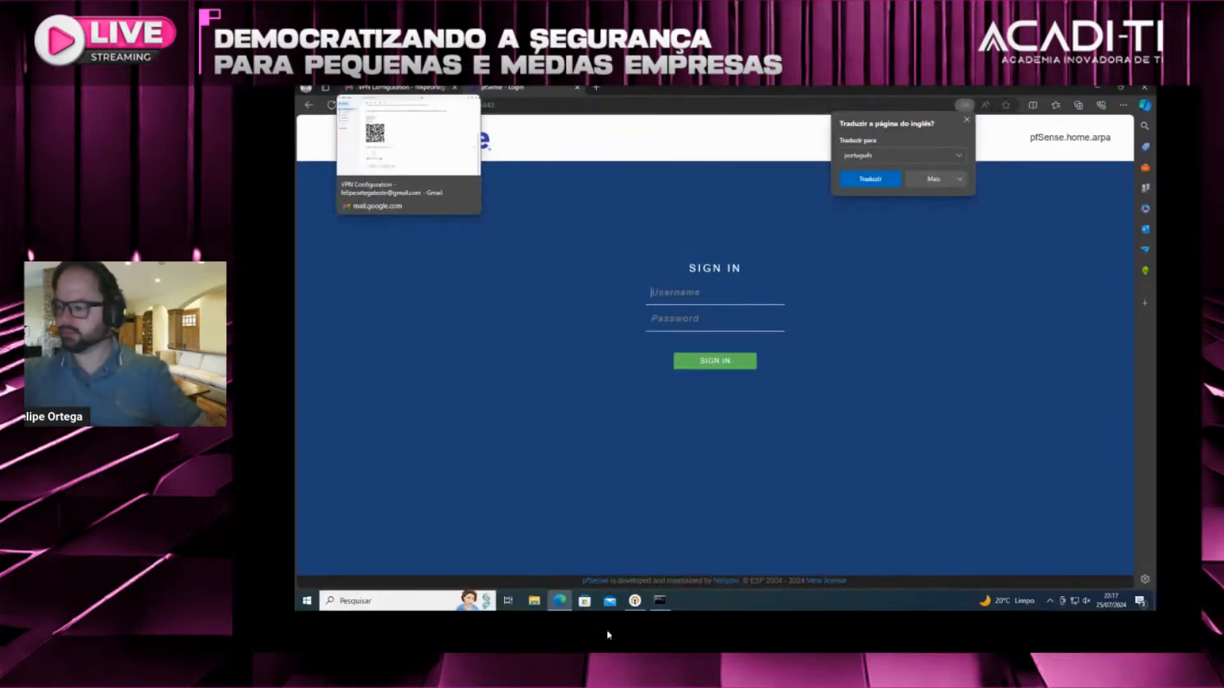
Switch to OpenVPN Connect on the client machine, disconnect the vpn-config (2) profile, and try to reconnect it with the account password
click(635, 600)
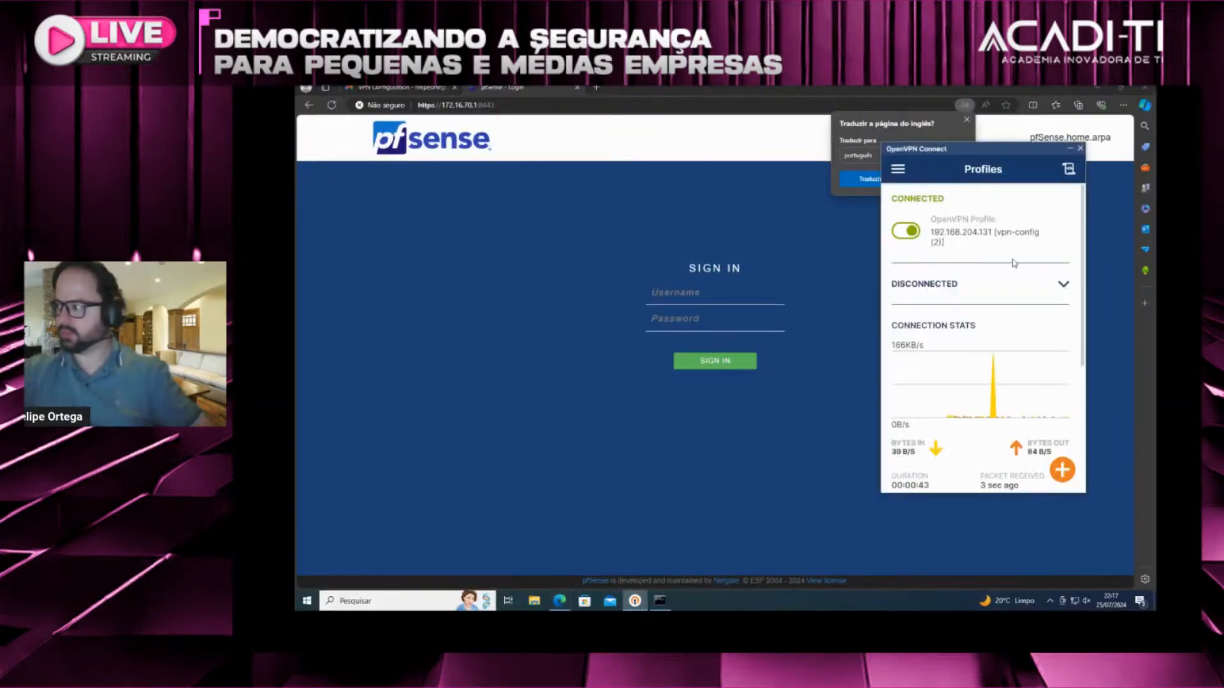
click(917, 235)
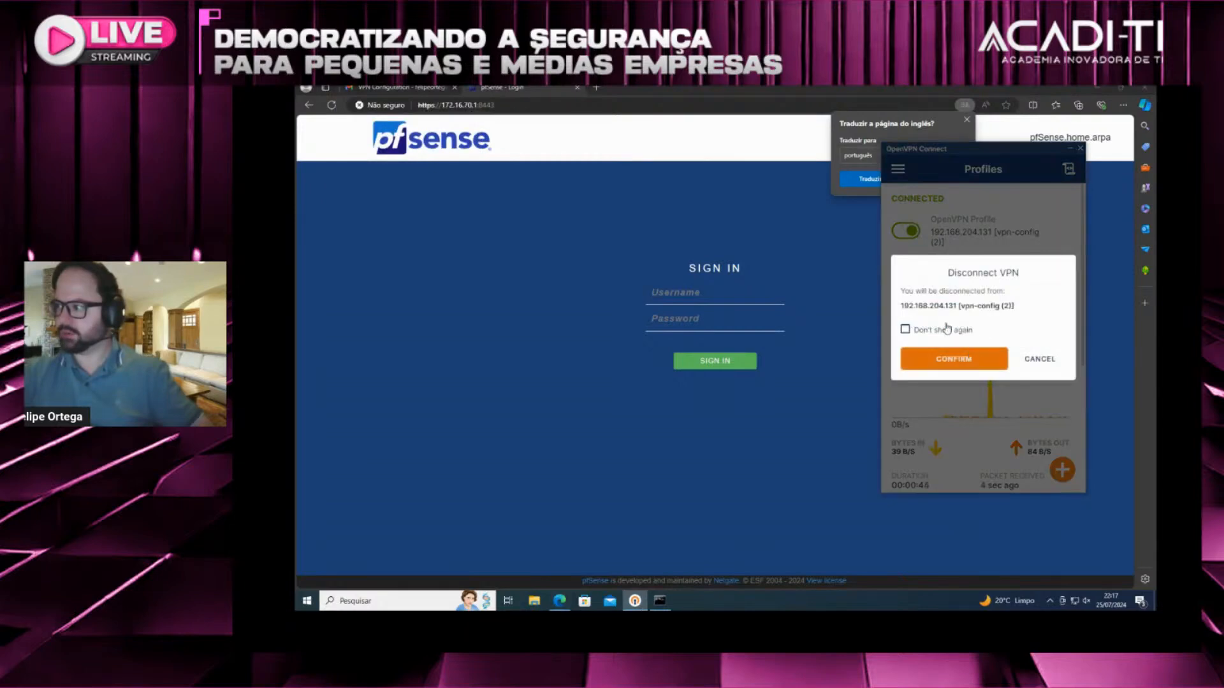
click(954, 359)
click(916, 241)
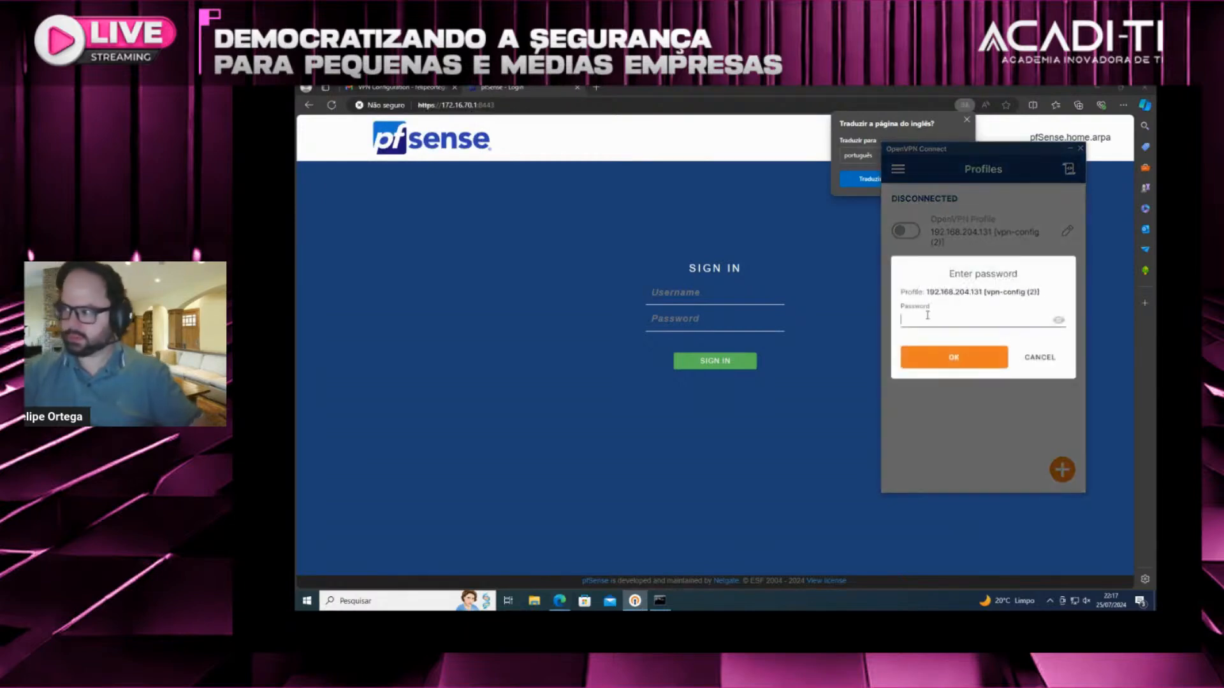
text(••••••)
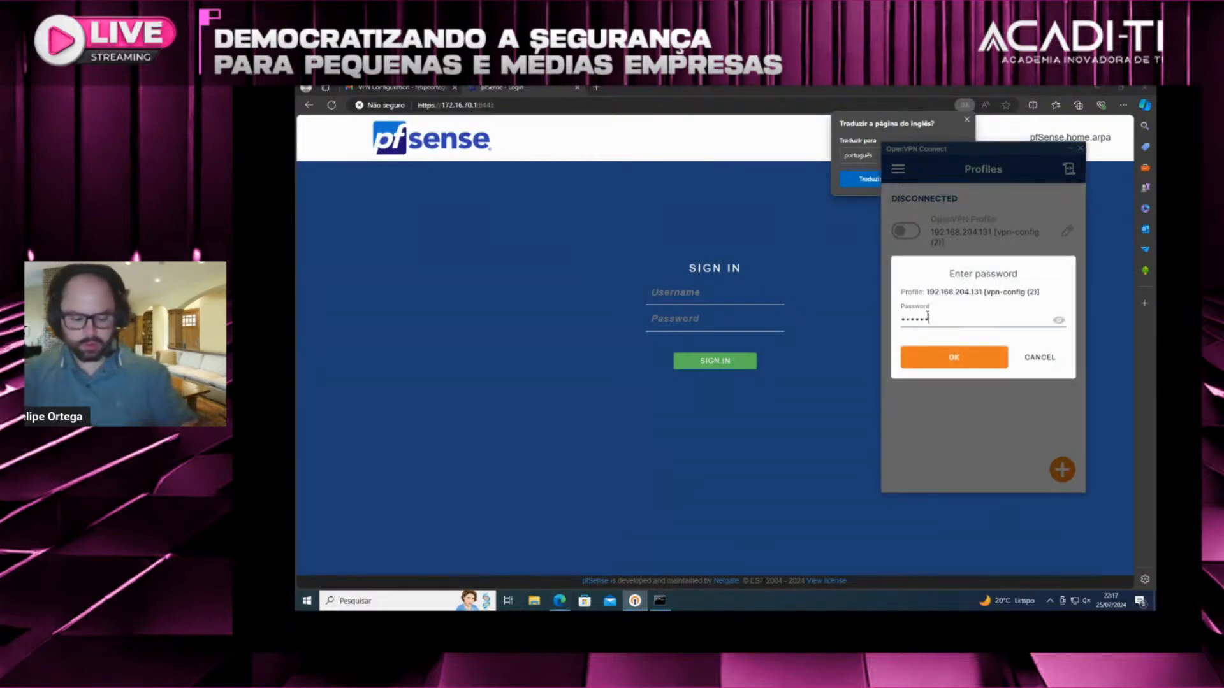
click(933, 355)
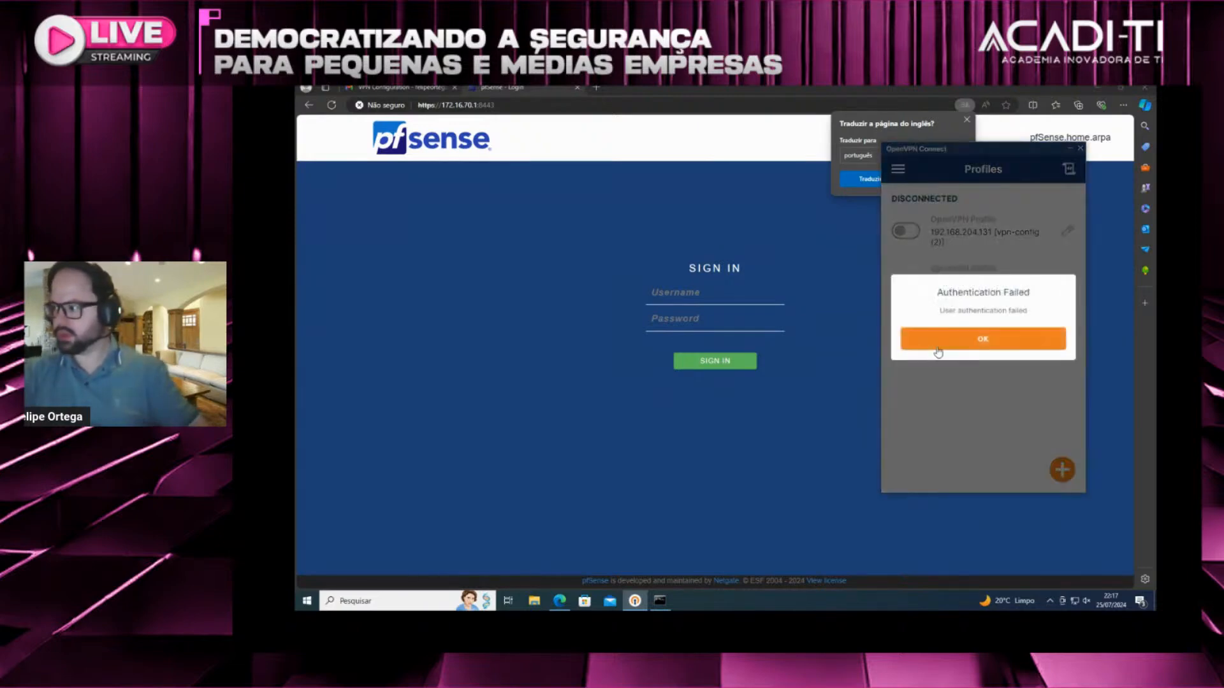
click(938, 352)
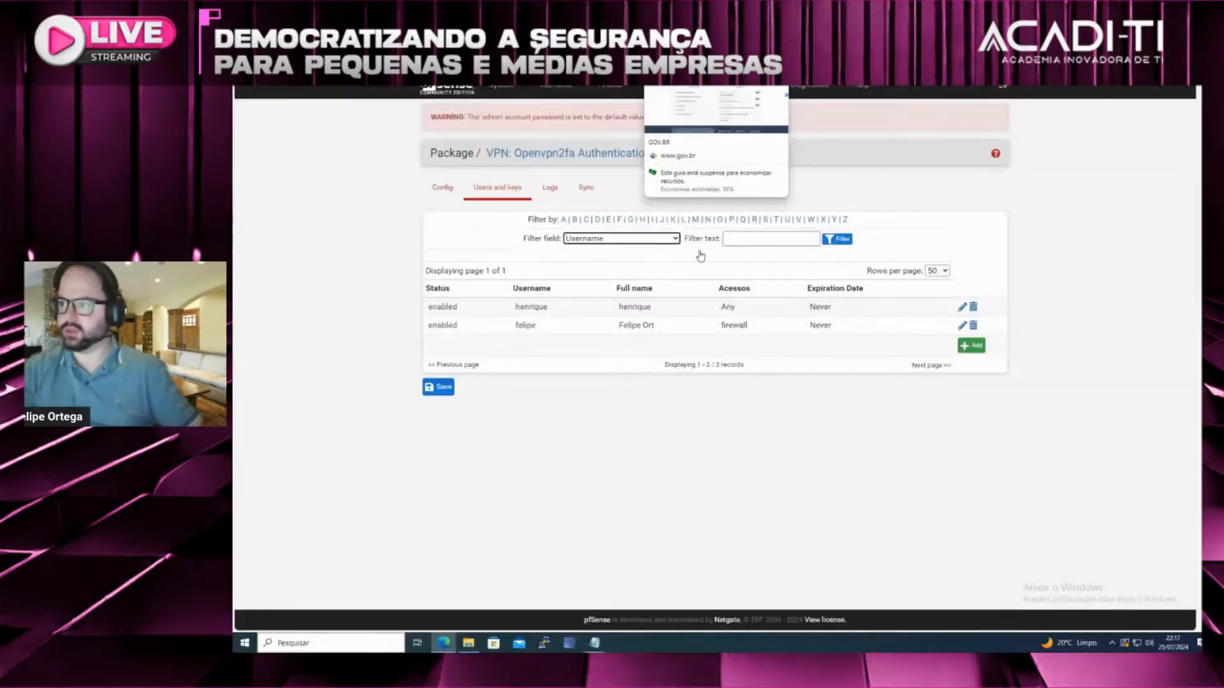
Examine the OpenVPN 2FA log on the firewall for the hardware check of the latest connection attempt, comparing it with earlier entries
click(551, 187)
scroll(610, 392, down, 3)
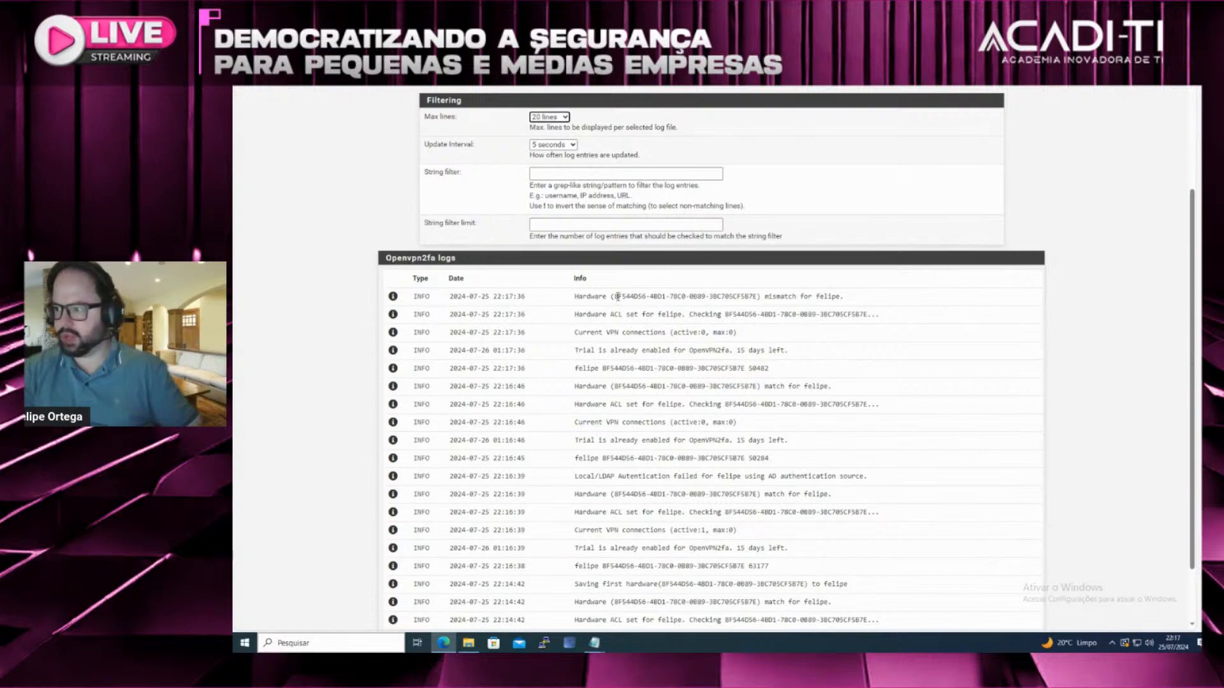
drag(616, 296, 796, 294)
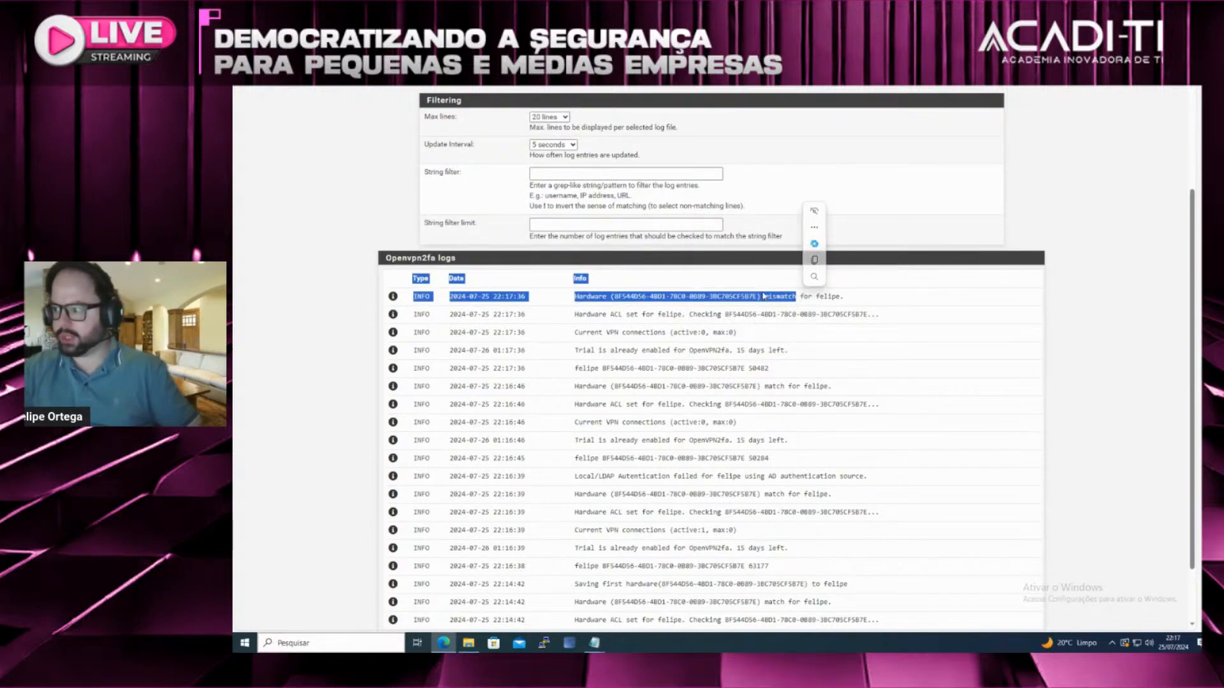
click(732, 394)
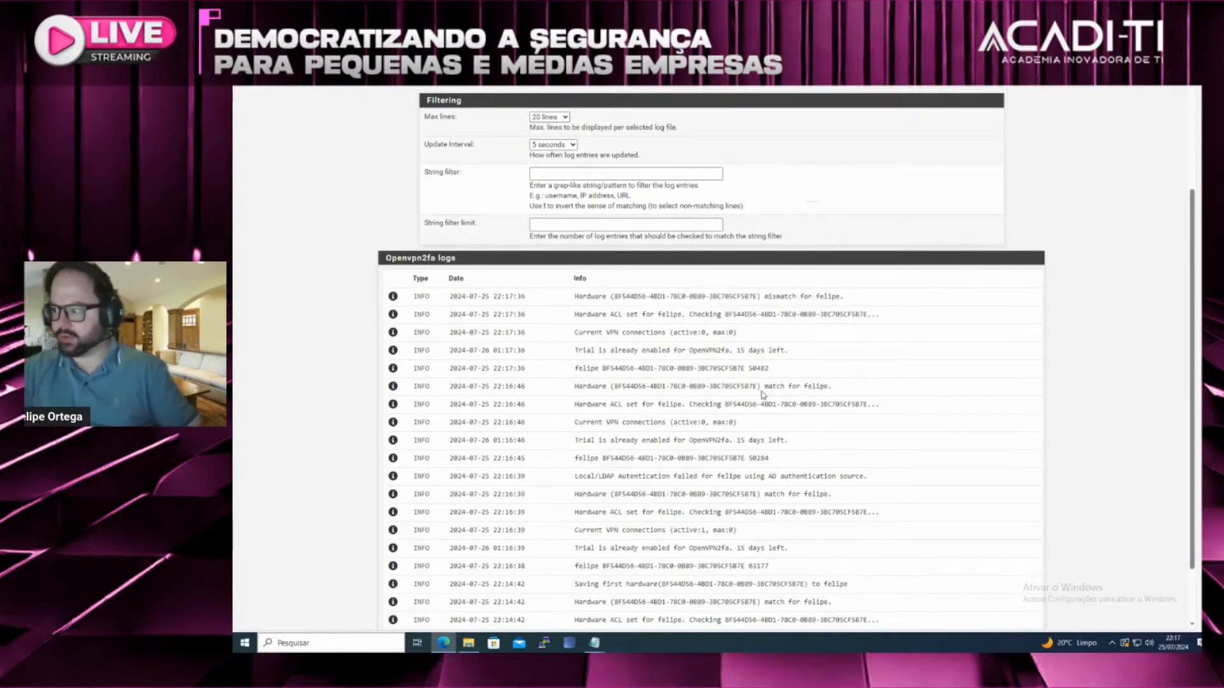
drag(782, 383, 790, 386)
click(846, 404)
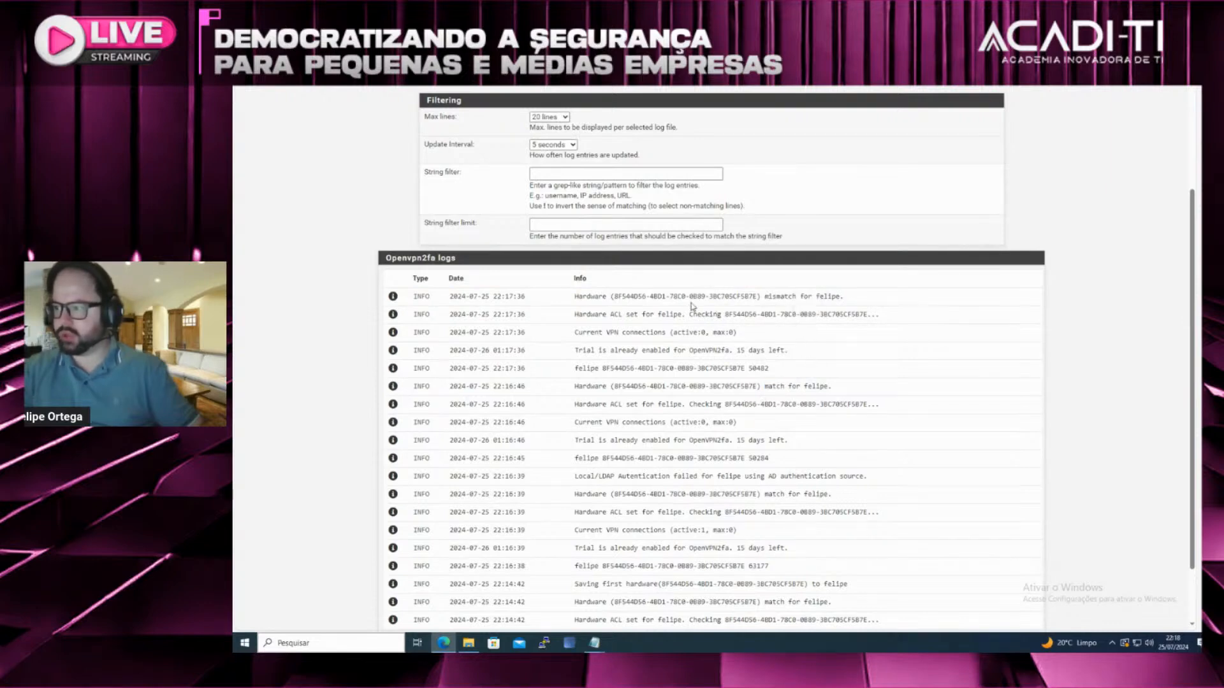
drag(756, 294, 616, 308)
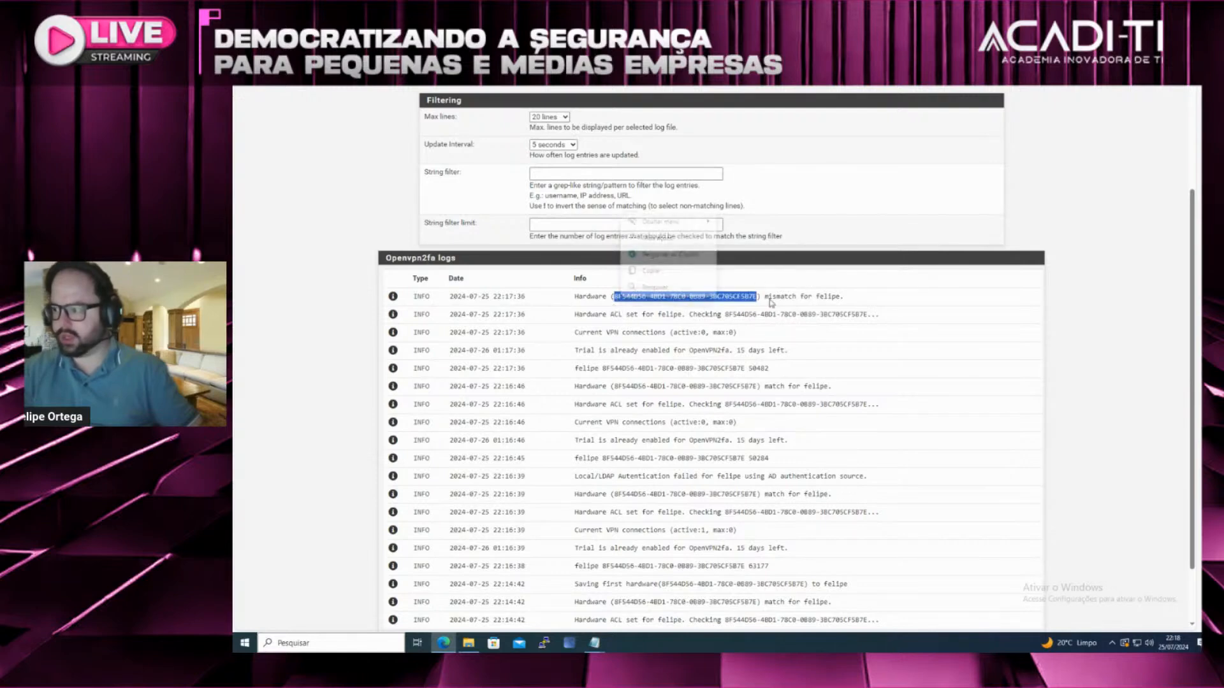
drag(764, 298, 813, 297)
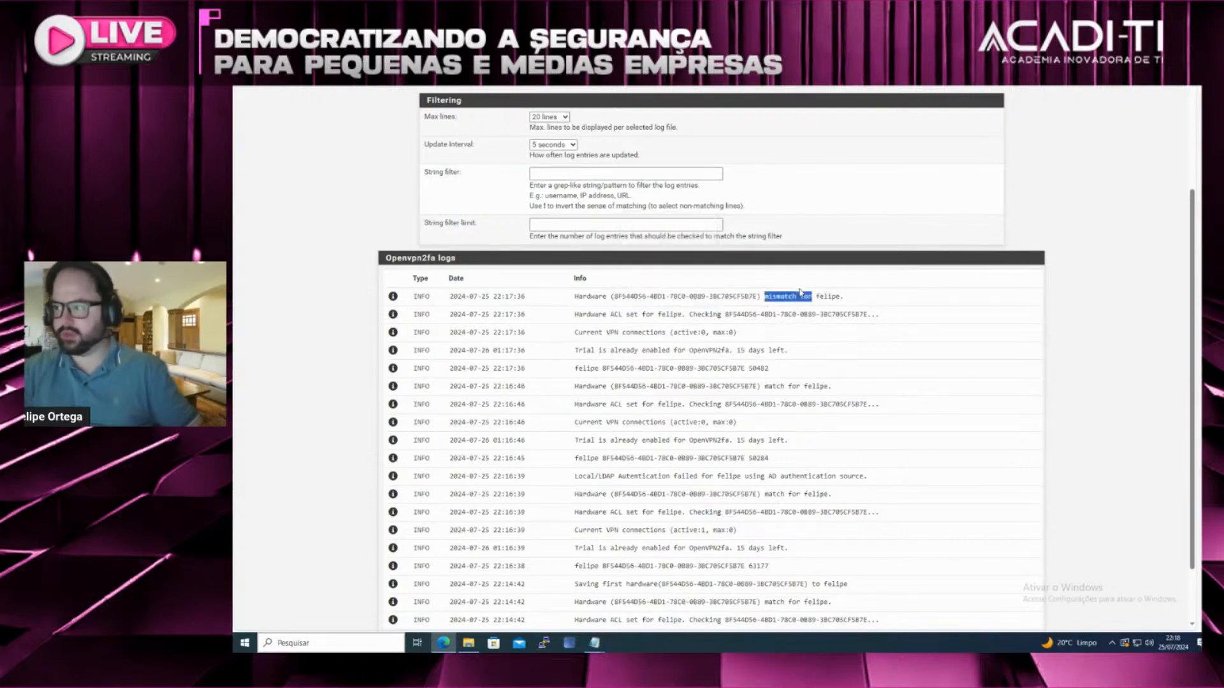
Review the login and logoff types in the User History log, then return to the OpenVPN 2FA log
scroll(814, 239, up, 3)
click(511, 224)
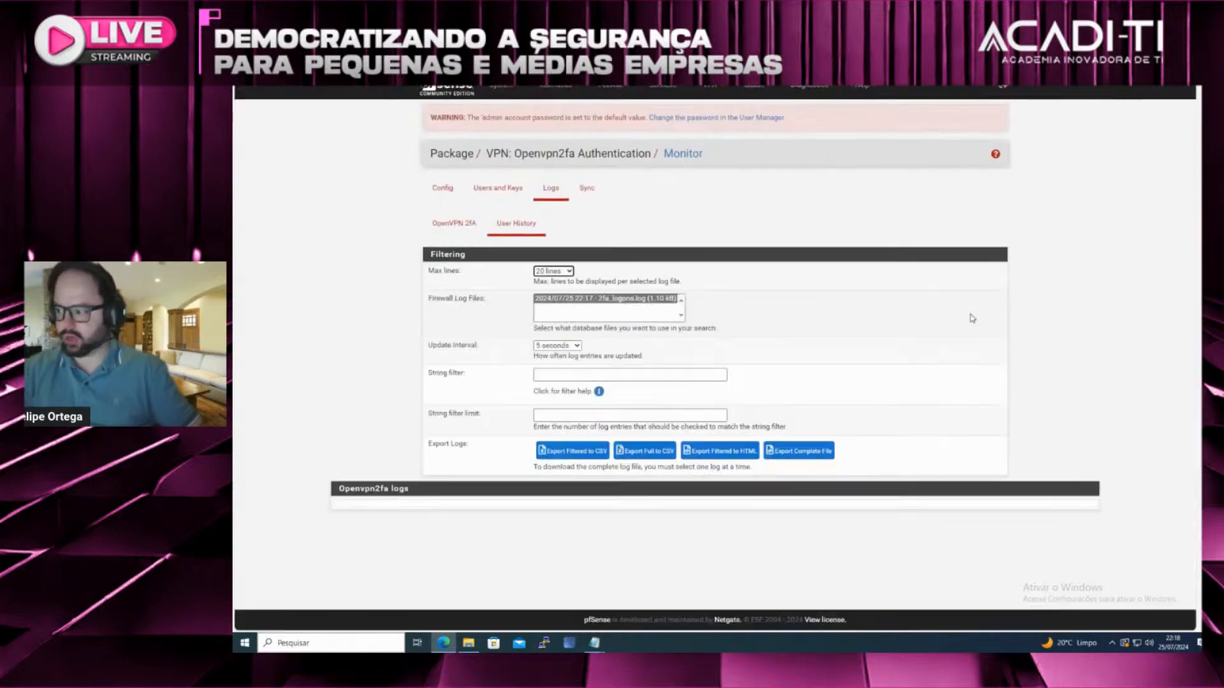
scroll(967, 314, down, 2)
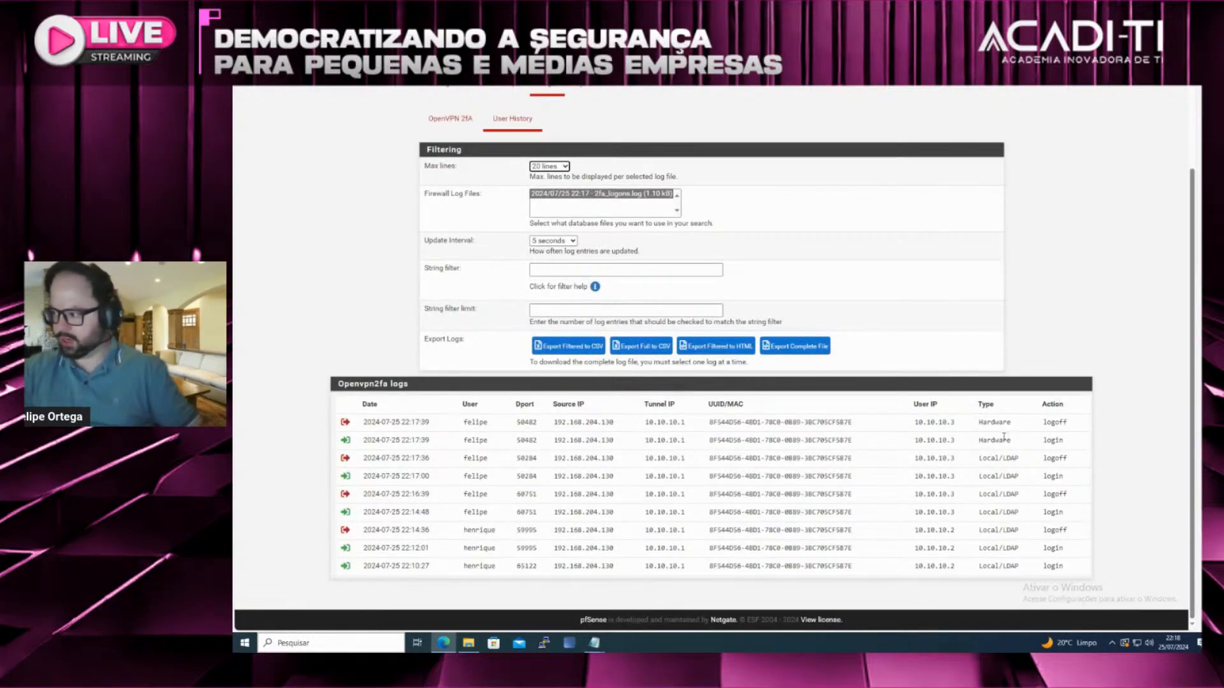
drag(1016, 425, 995, 426)
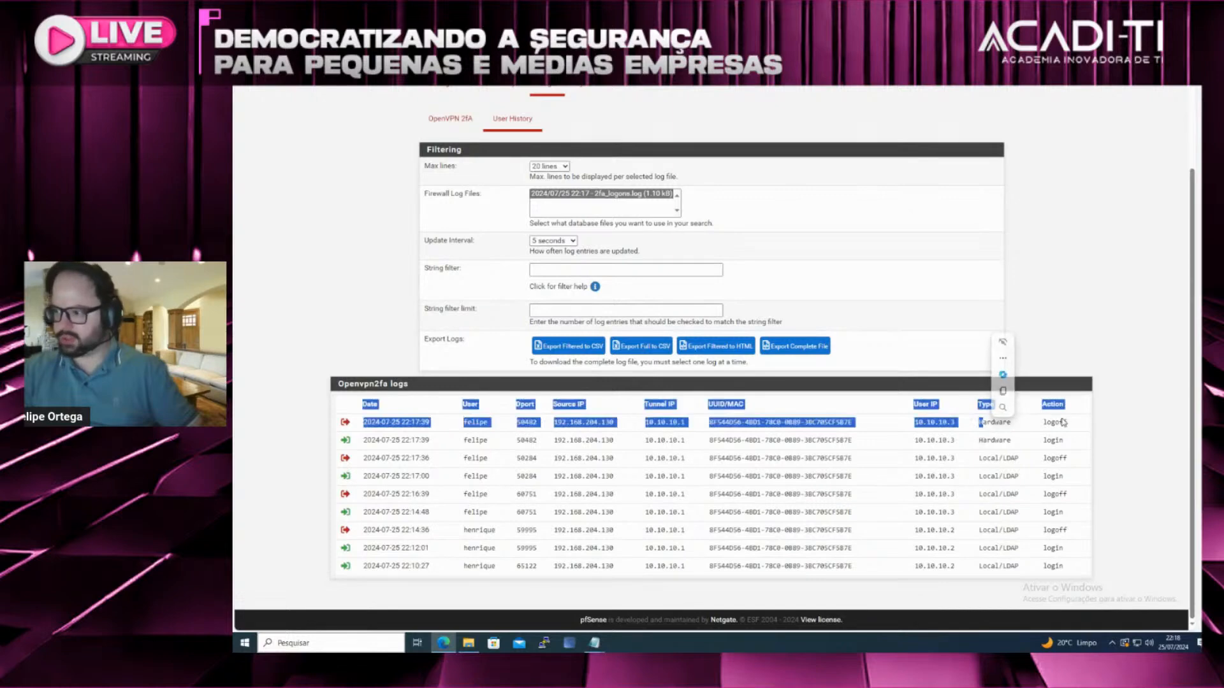
click(444, 122)
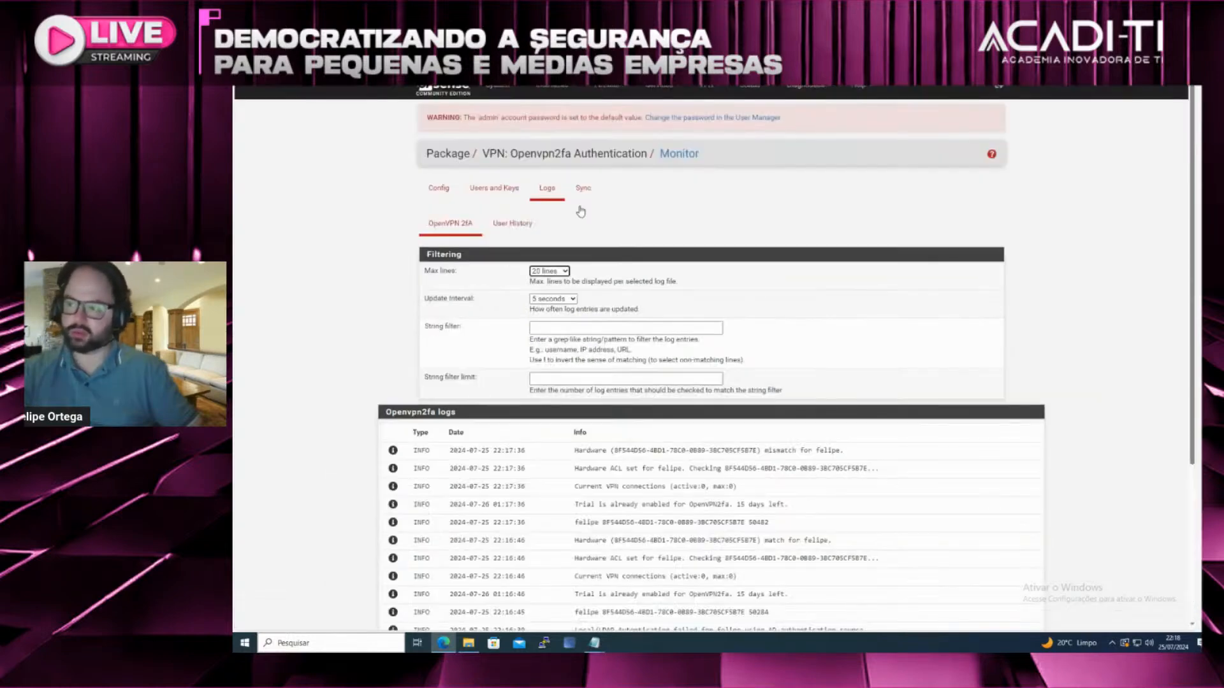
scroll(654, 331, up, 1)
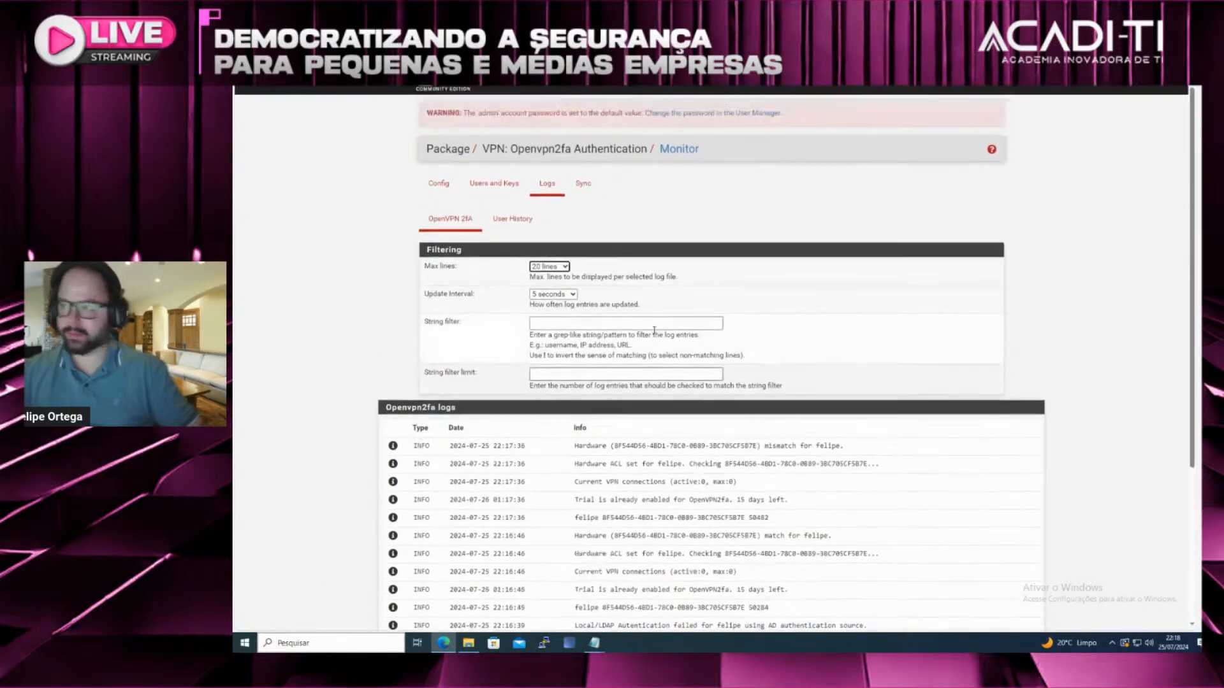
click(514, 191)
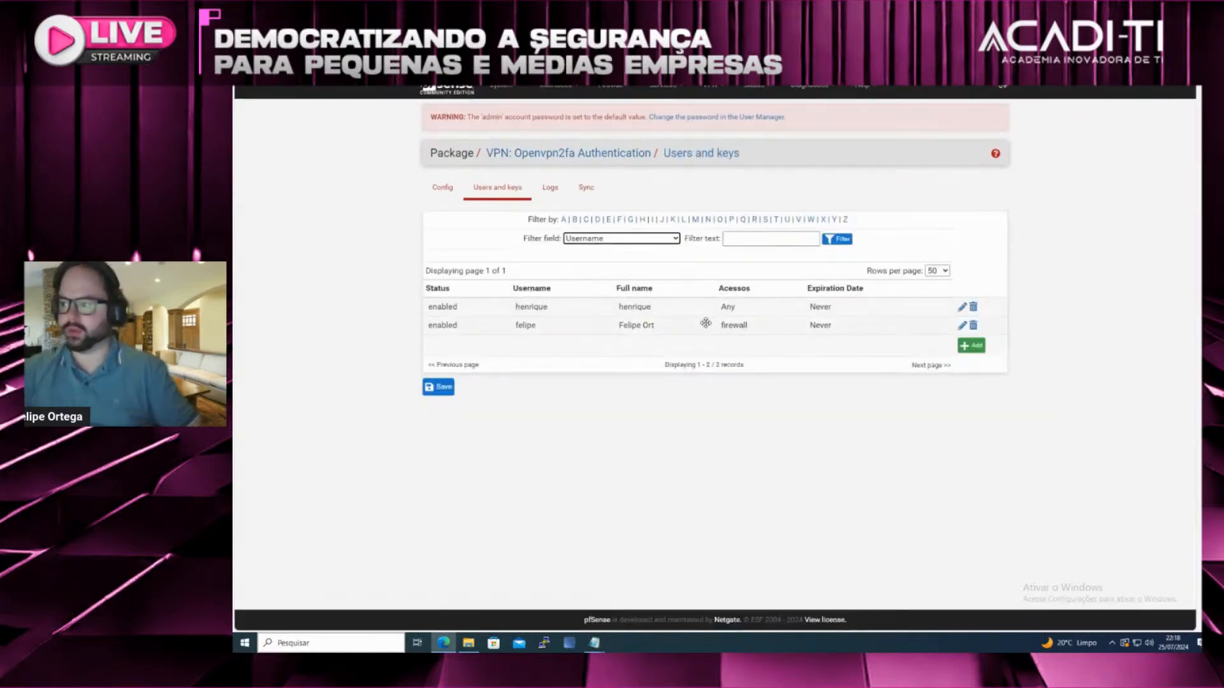
click(705, 324)
scroll(704, 328, down, 3)
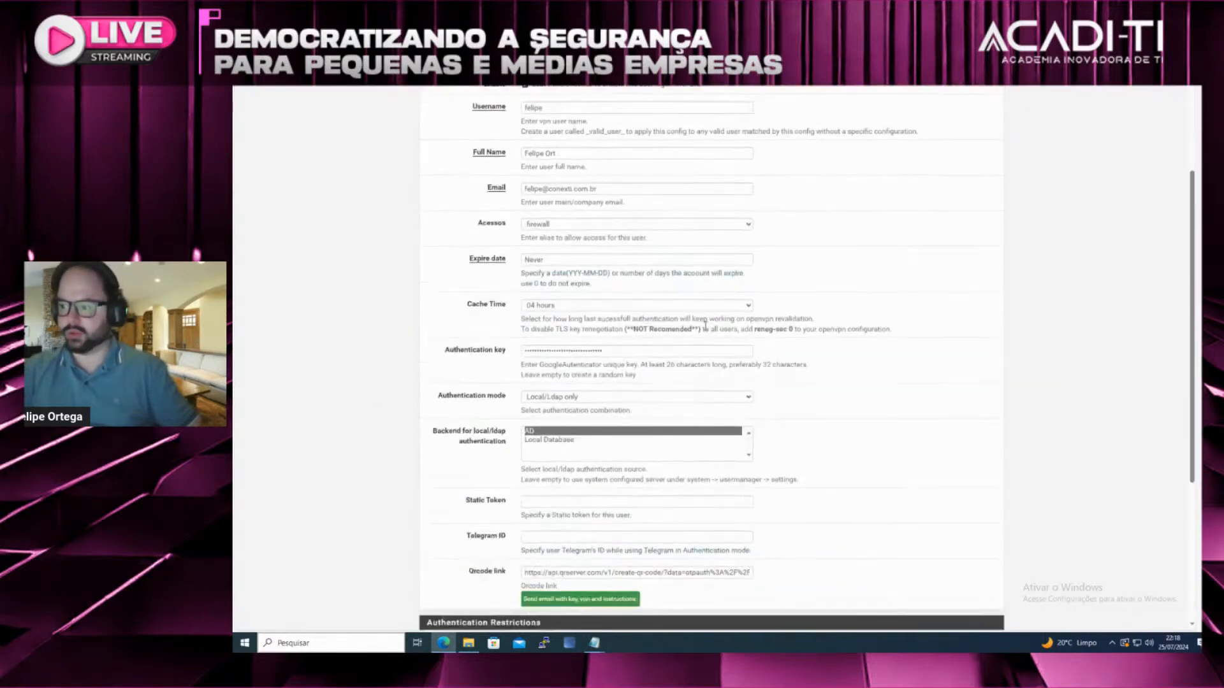
scroll(703, 332, up, 3)
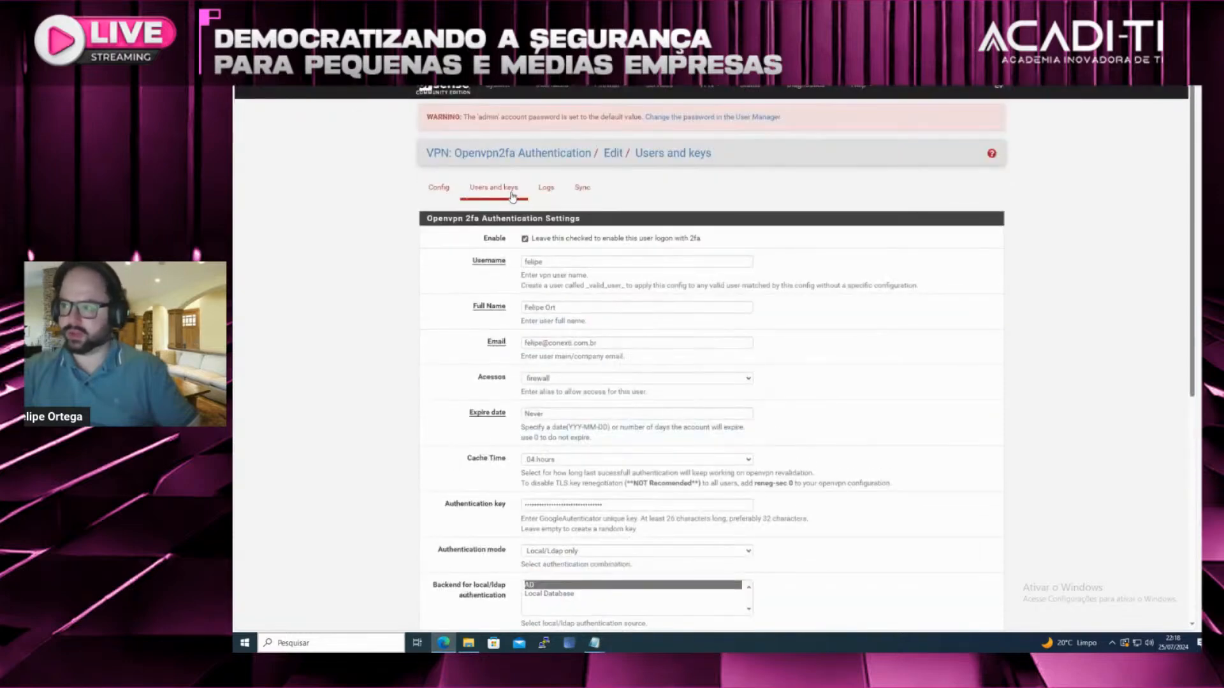
Set the authentication mode of the VPN user with Any access to Local/Ldap + Time based 6 digits token and save
click(511, 195)
click(645, 306)
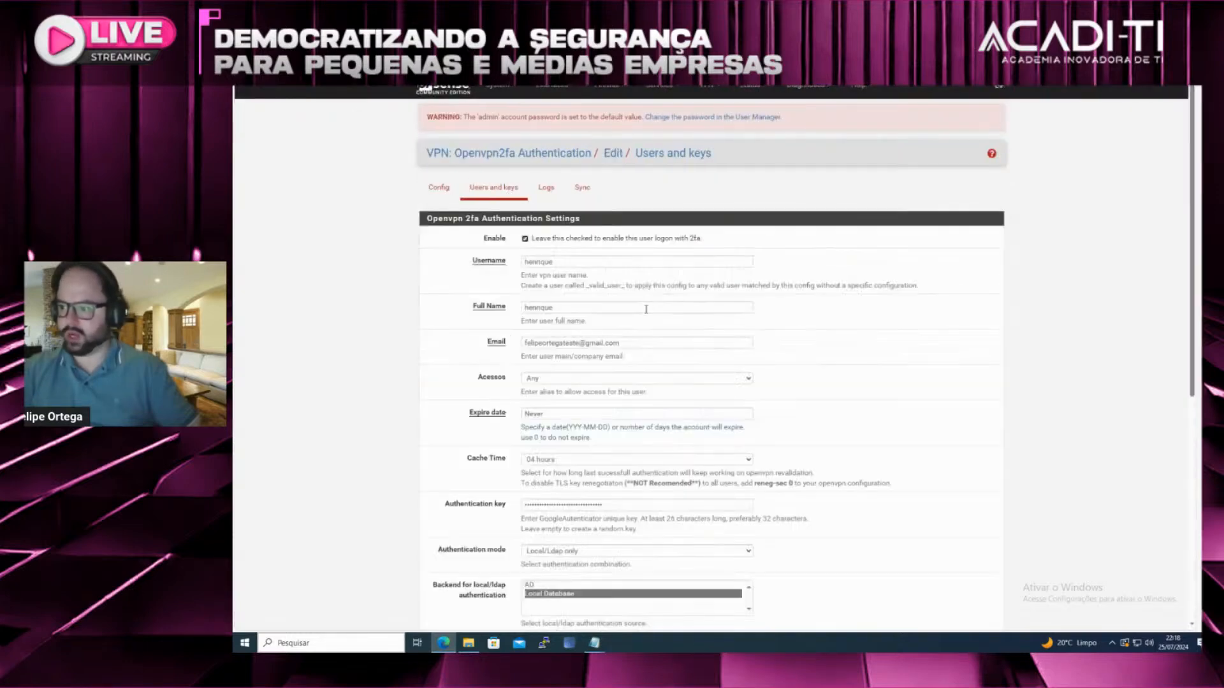
scroll(645, 312, down, 10)
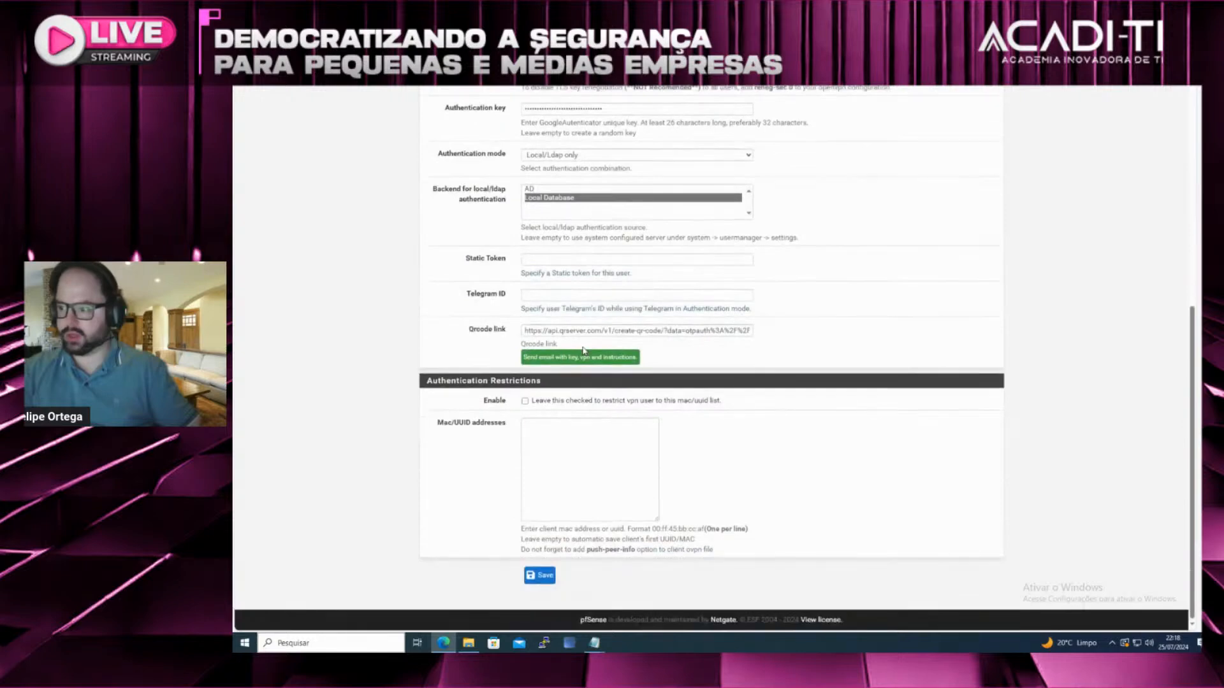
scroll(584, 331, up, 3)
scroll(594, 239, up, 2)
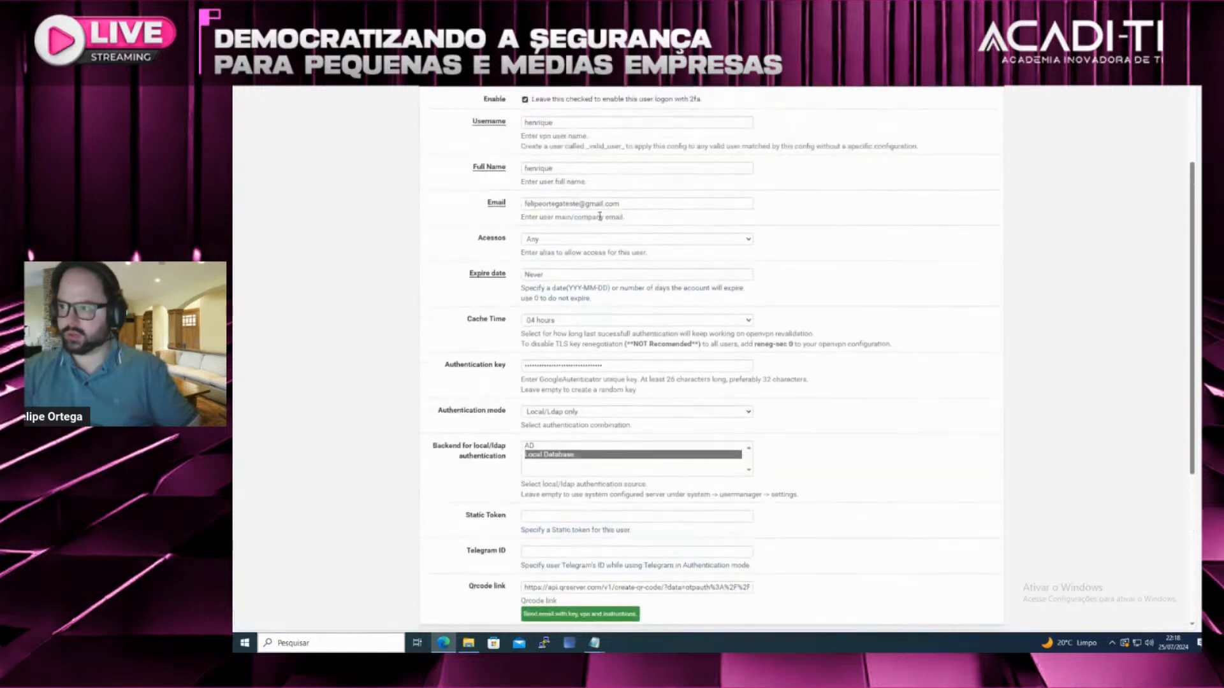
click(573, 413)
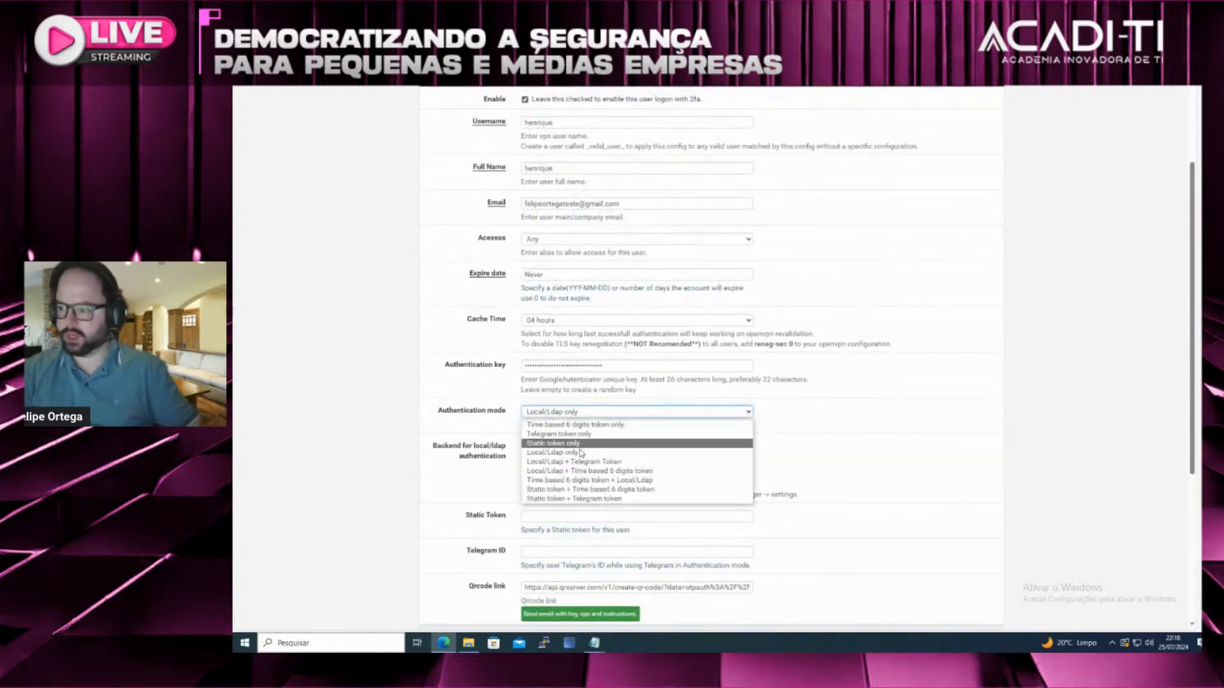
click(572, 472)
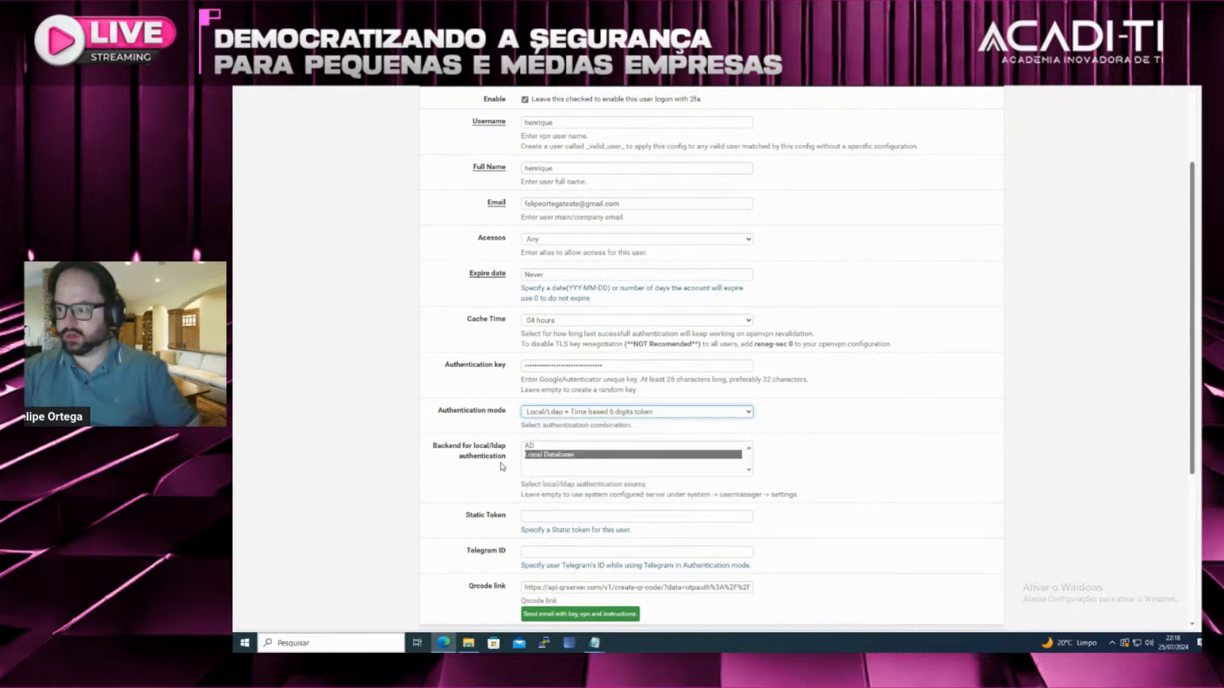
scroll(520, 521, down, 5)
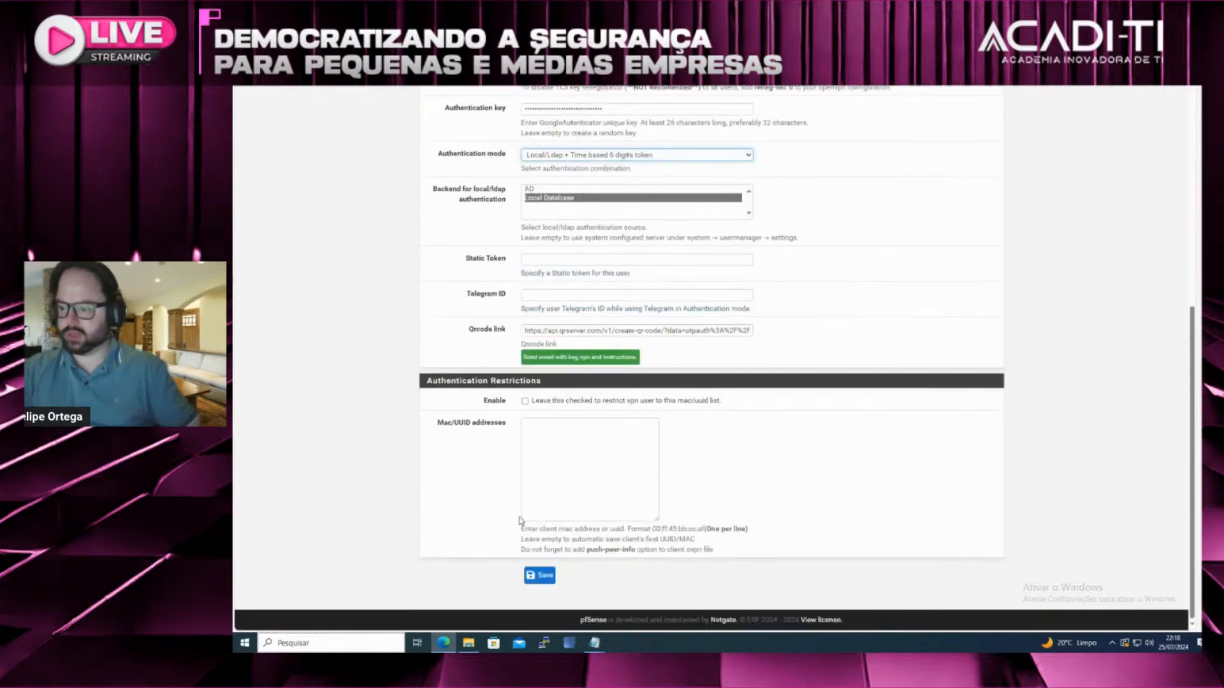
click(543, 576)
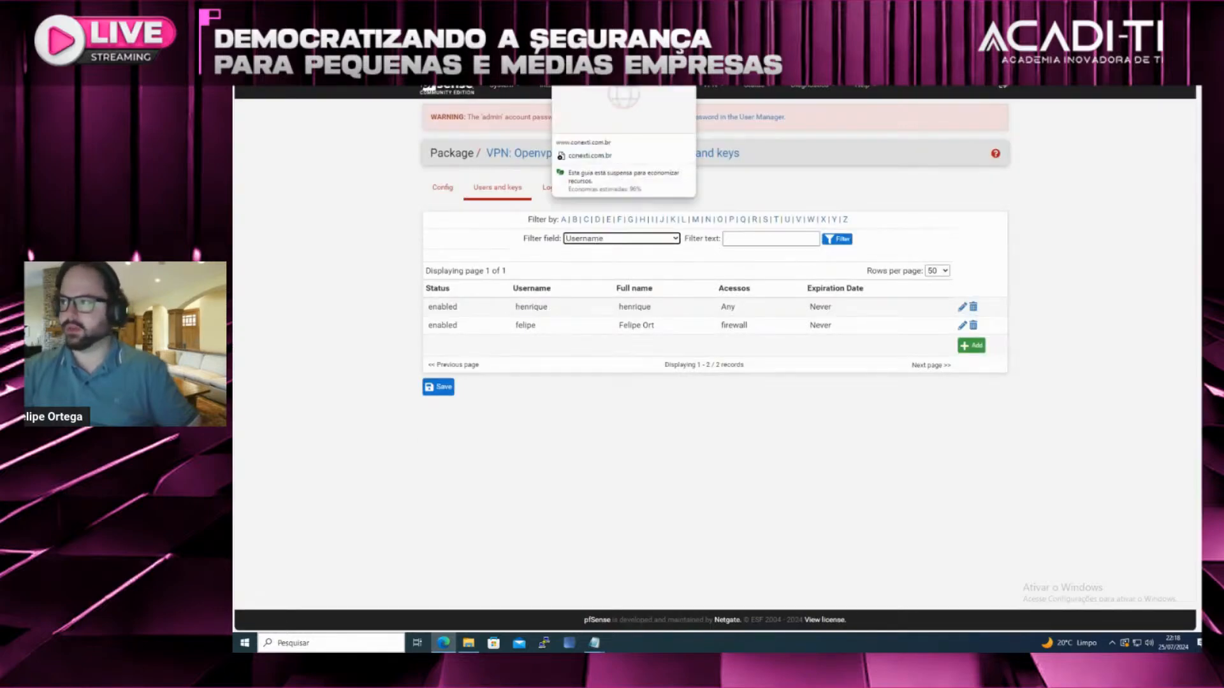
Switch to OpenVPN Connect on the client machine, change the vpn-config (2) profile's username to the VPN user with Any access, and save it
click(625, 88)
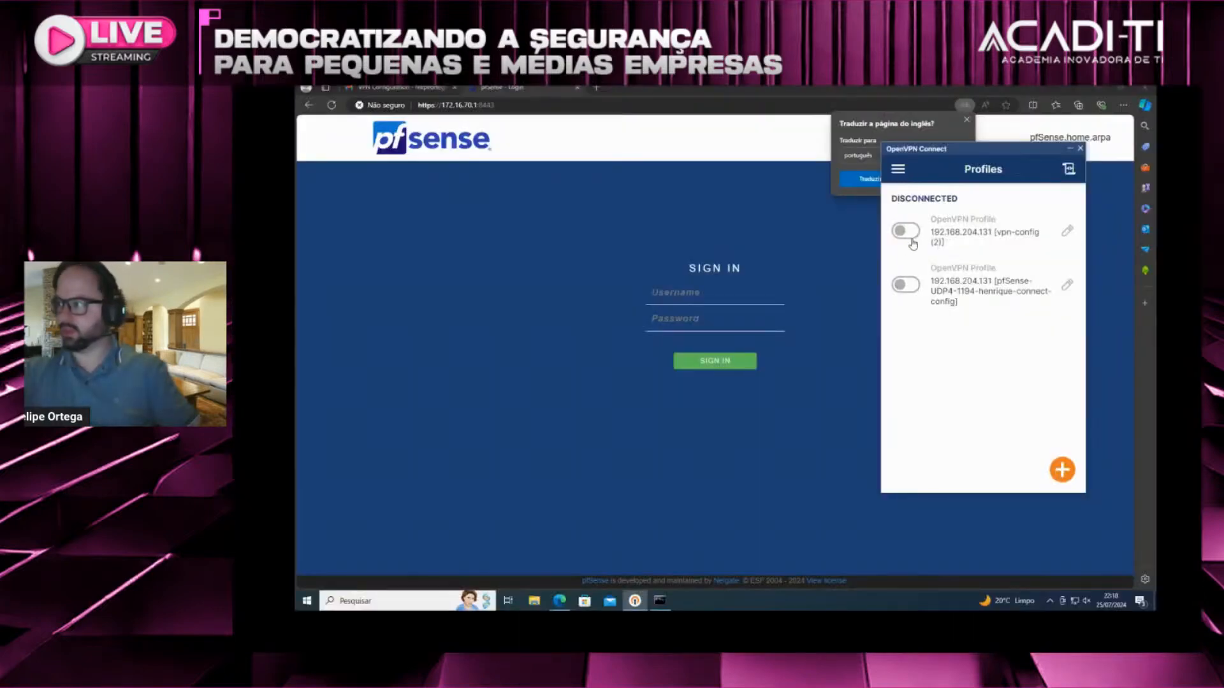
click(1067, 233)
click(925, 317)
double_click(925, 317)
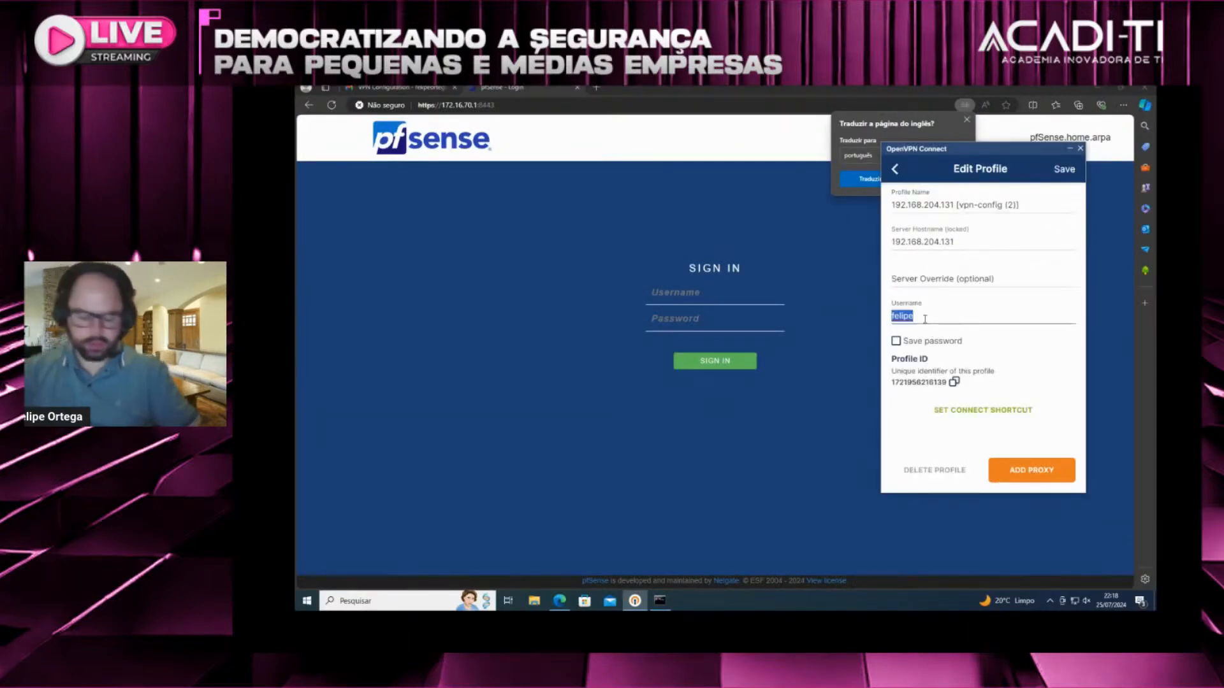
text(henriqu)
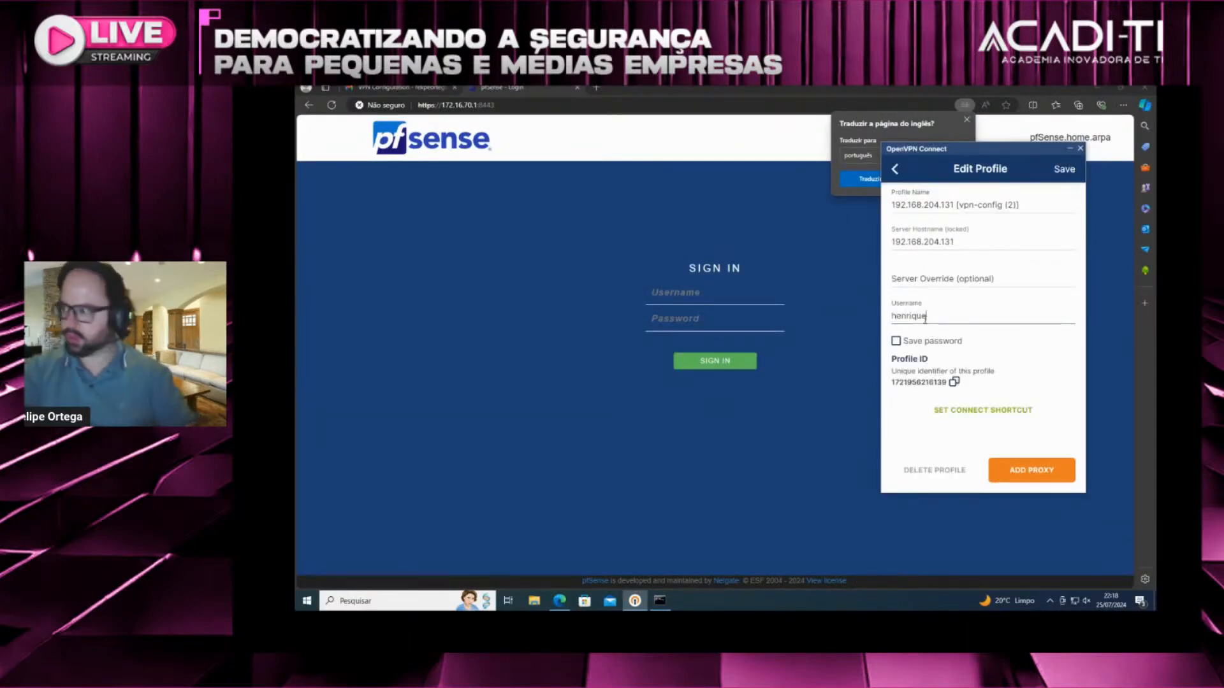
click(1058, 171)
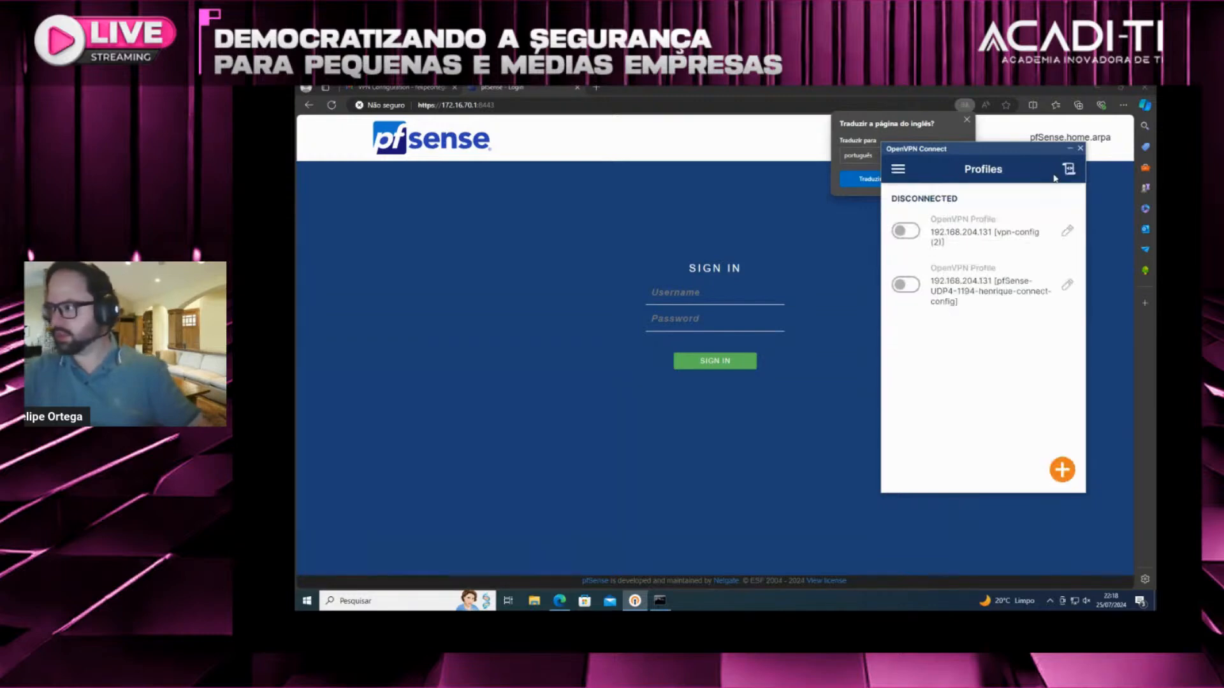
Start connecting the vpn-config (2) profile with the account password and check the QR code in the VPN configuration e-mail
click(901, 235)
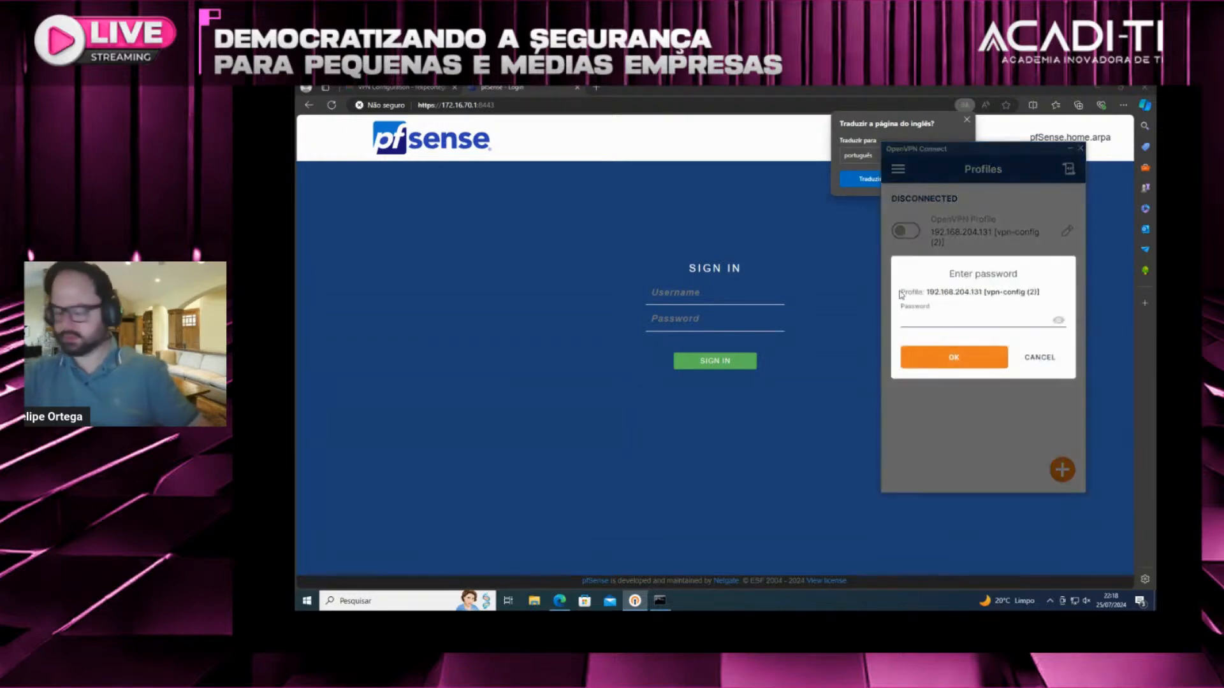
text(•••)
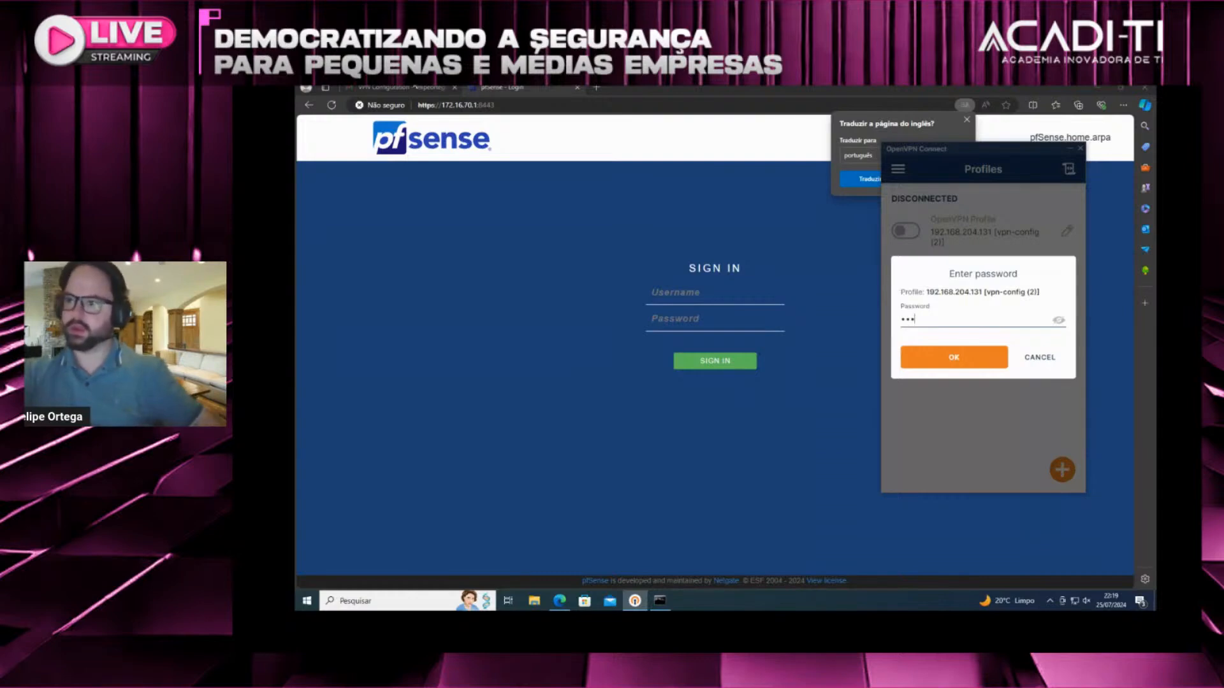
click(400, 87)
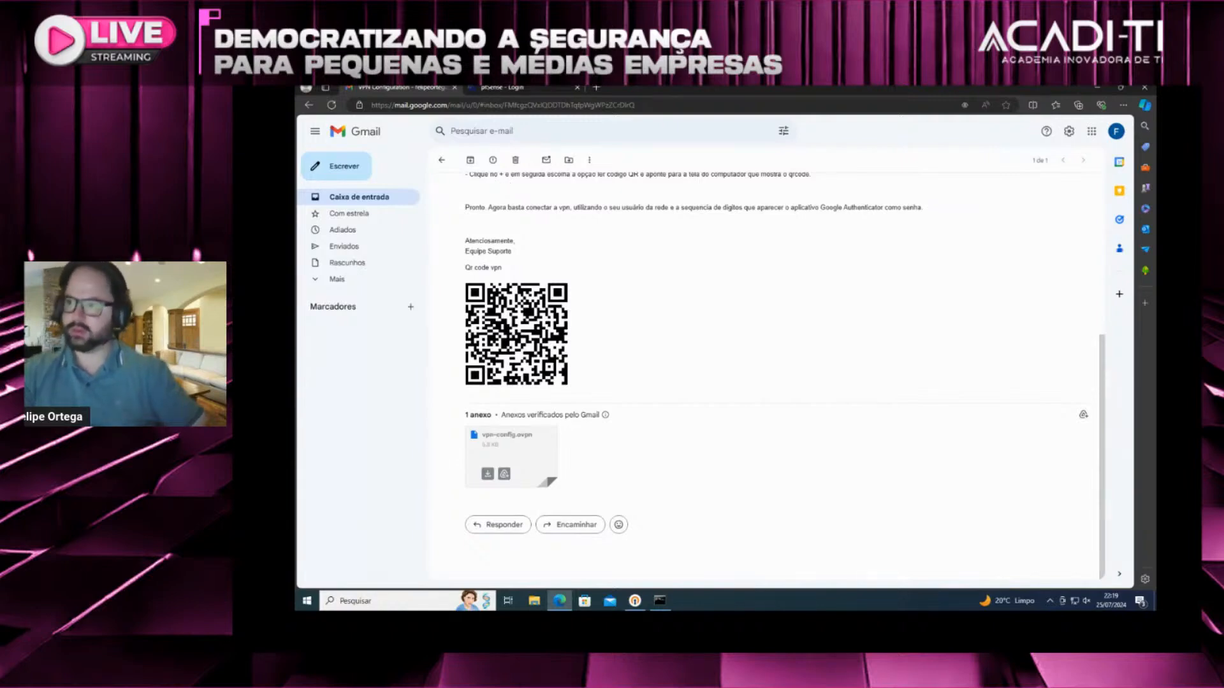
click(499, 90)
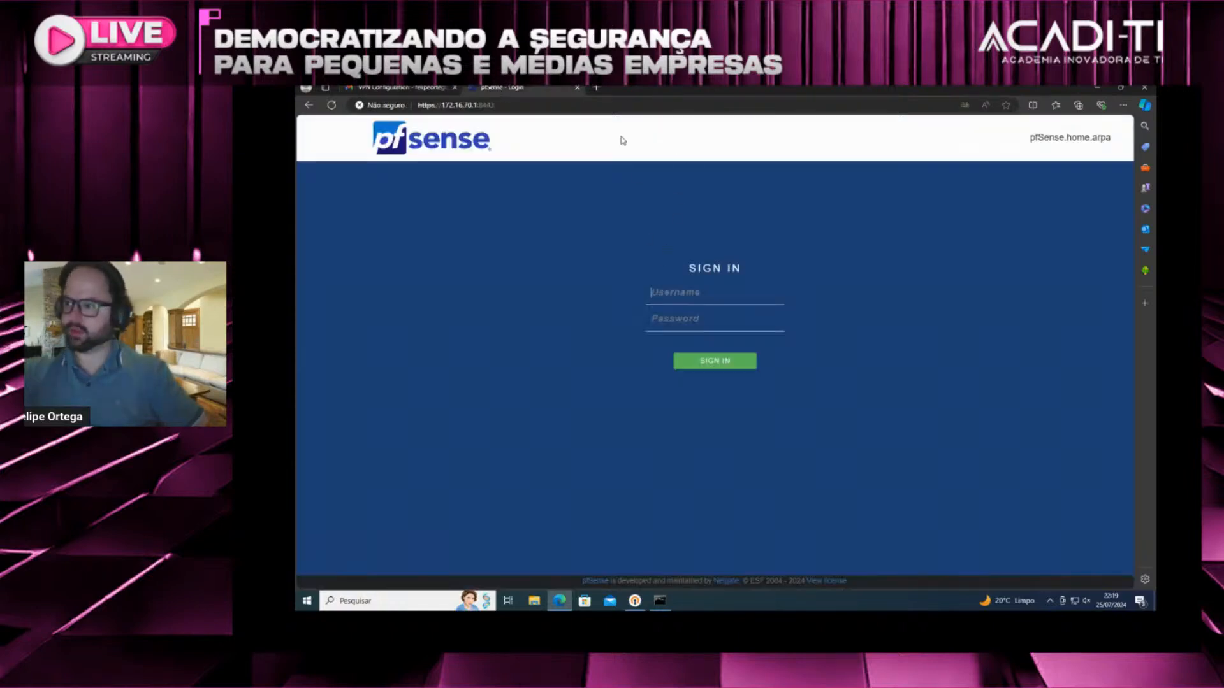
click(635, 600)
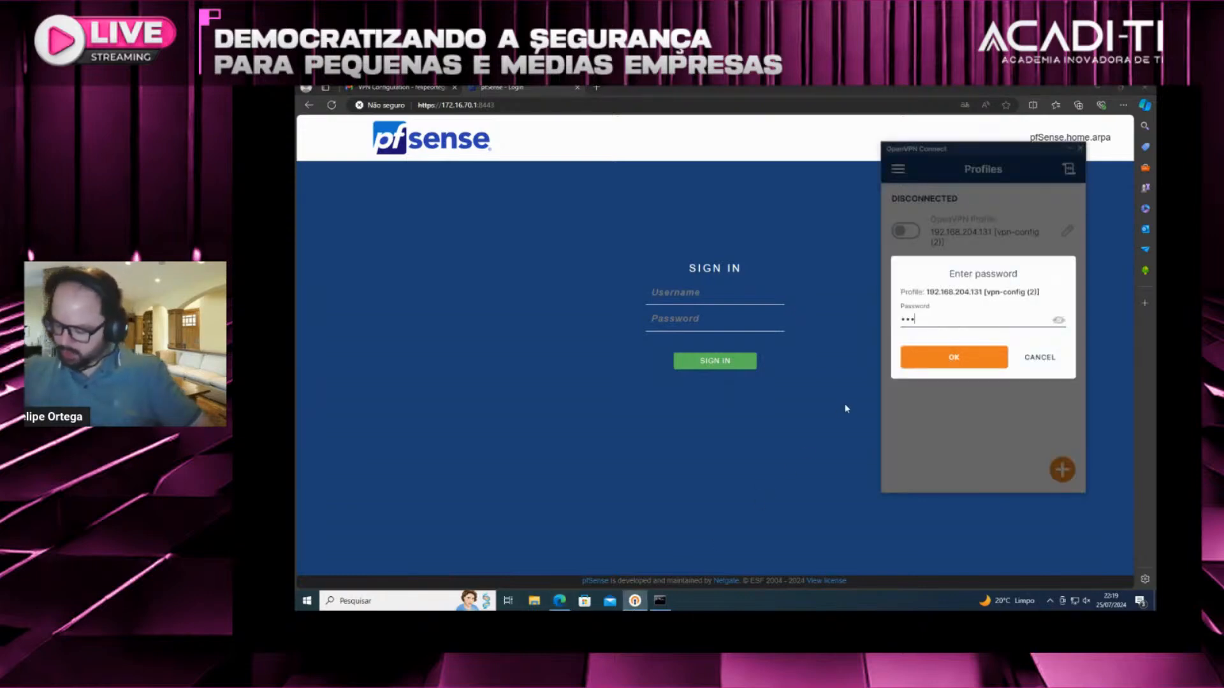
Reveal the profile's password entry, append the 6-digit time-based token to the account password, and connect
click(1059, 320)
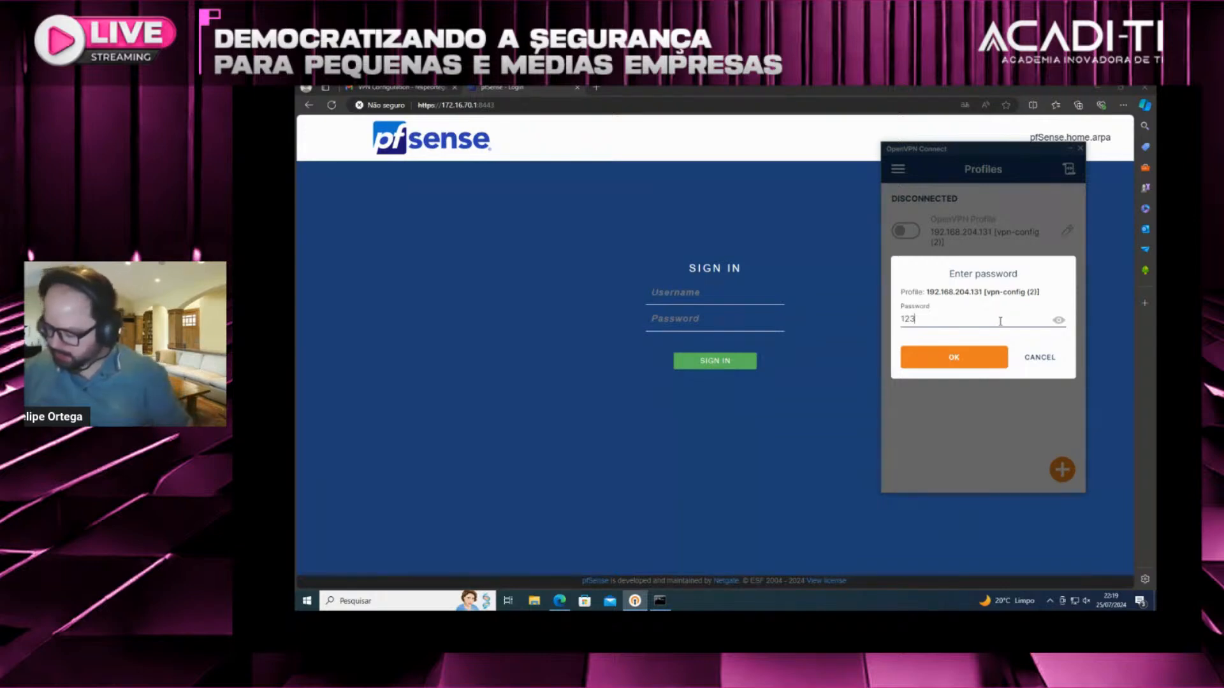
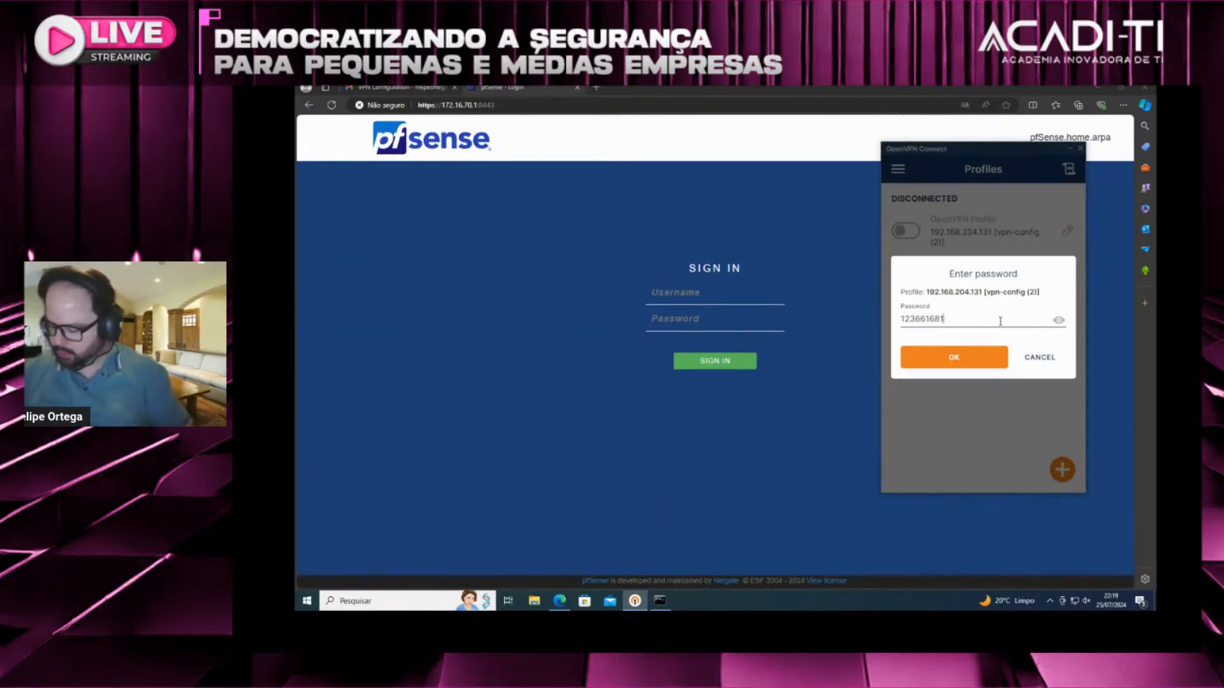
click(954, 358)
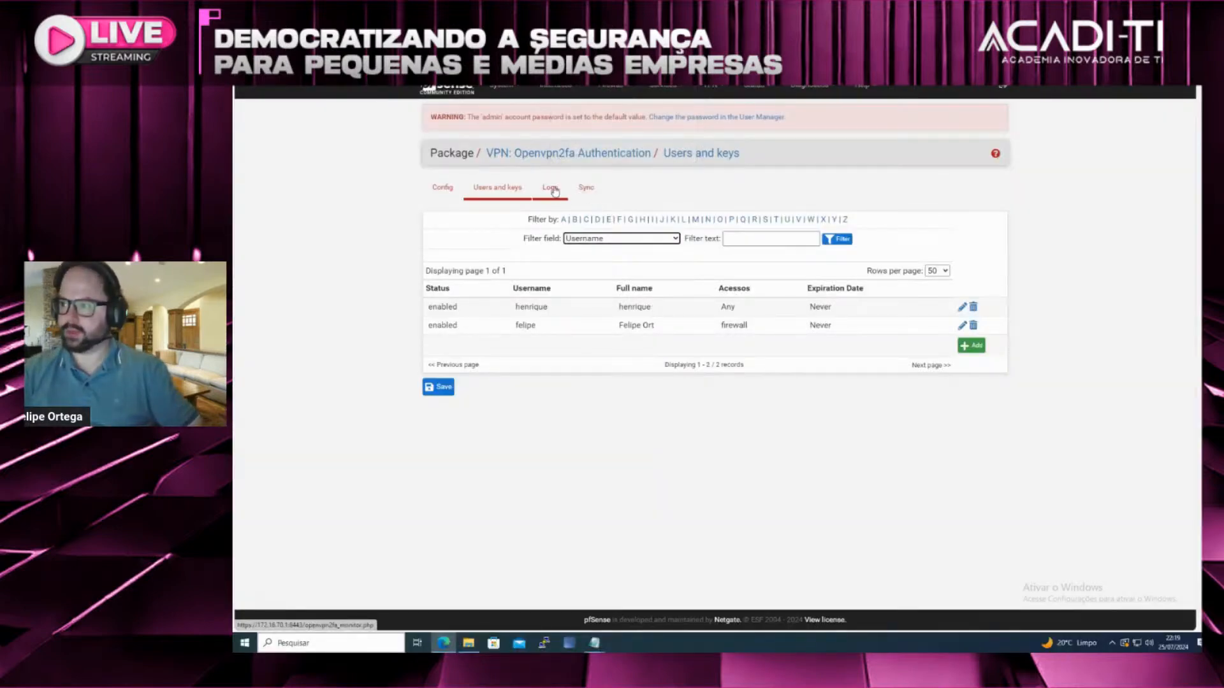
Examine the OpenVPN 2FA log on the firewall for the time-based token authentication of the latest connection
click(554, 190)
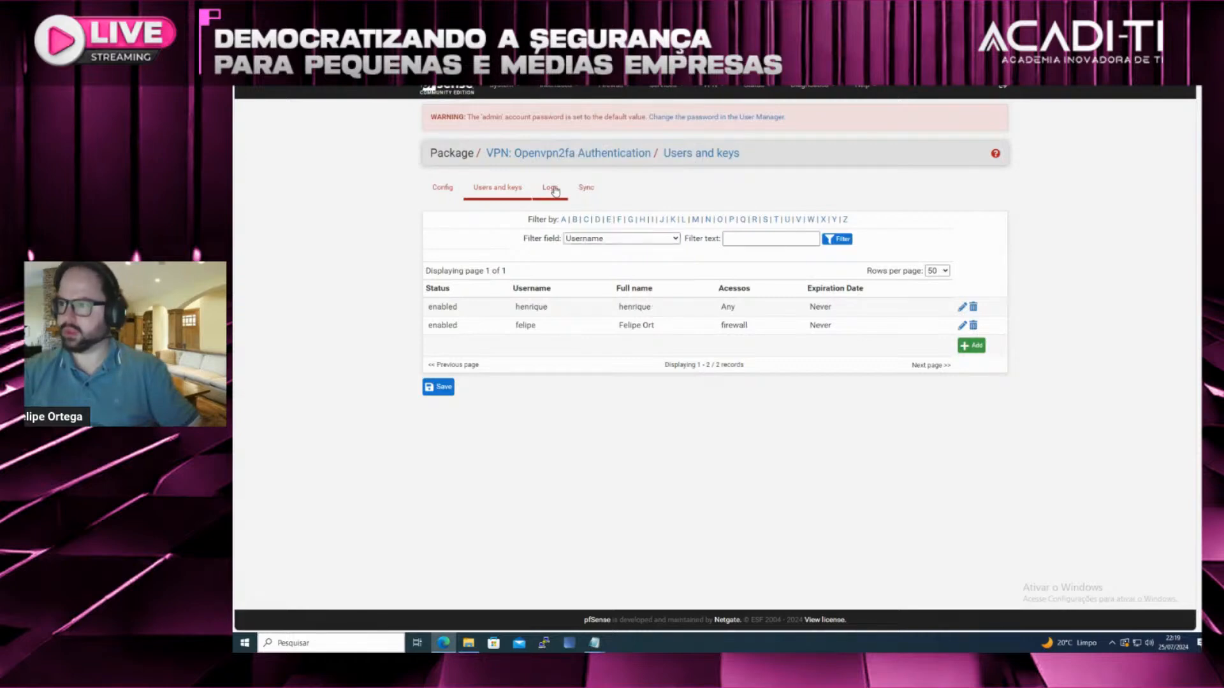
scroll(534, 379, down, 2)
scroll(534, 379, down, 1)
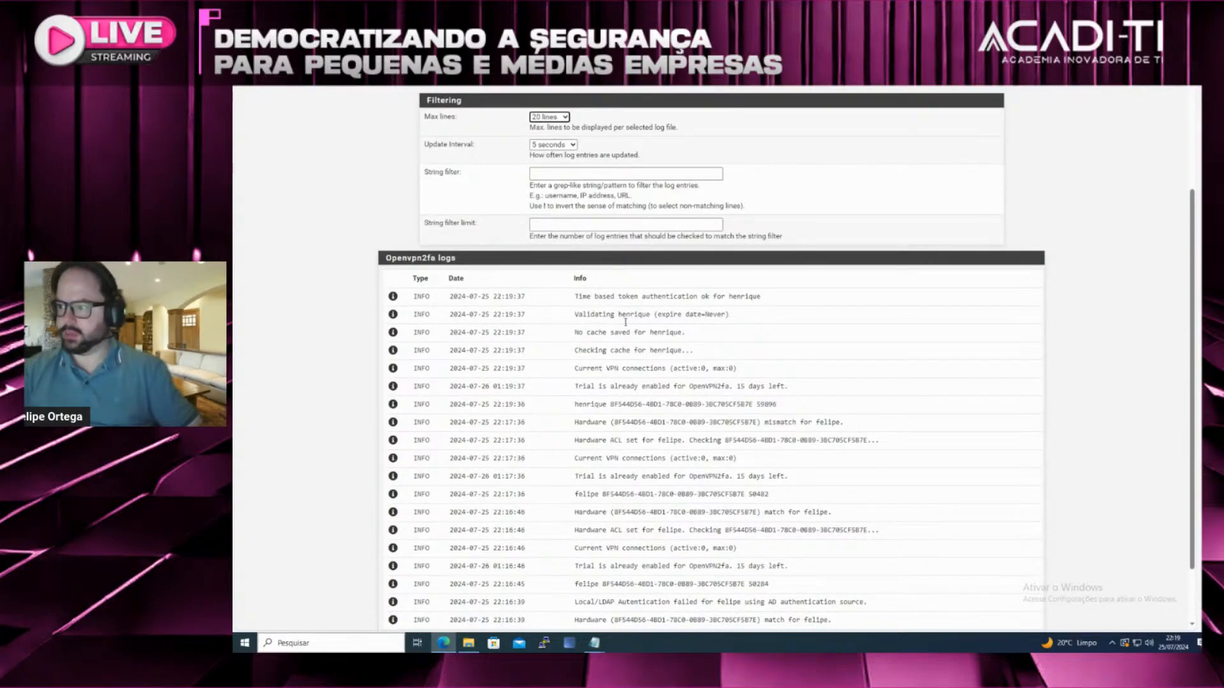
drag(728, 297, 577, 296)
scroll(599, 216, up, 3)
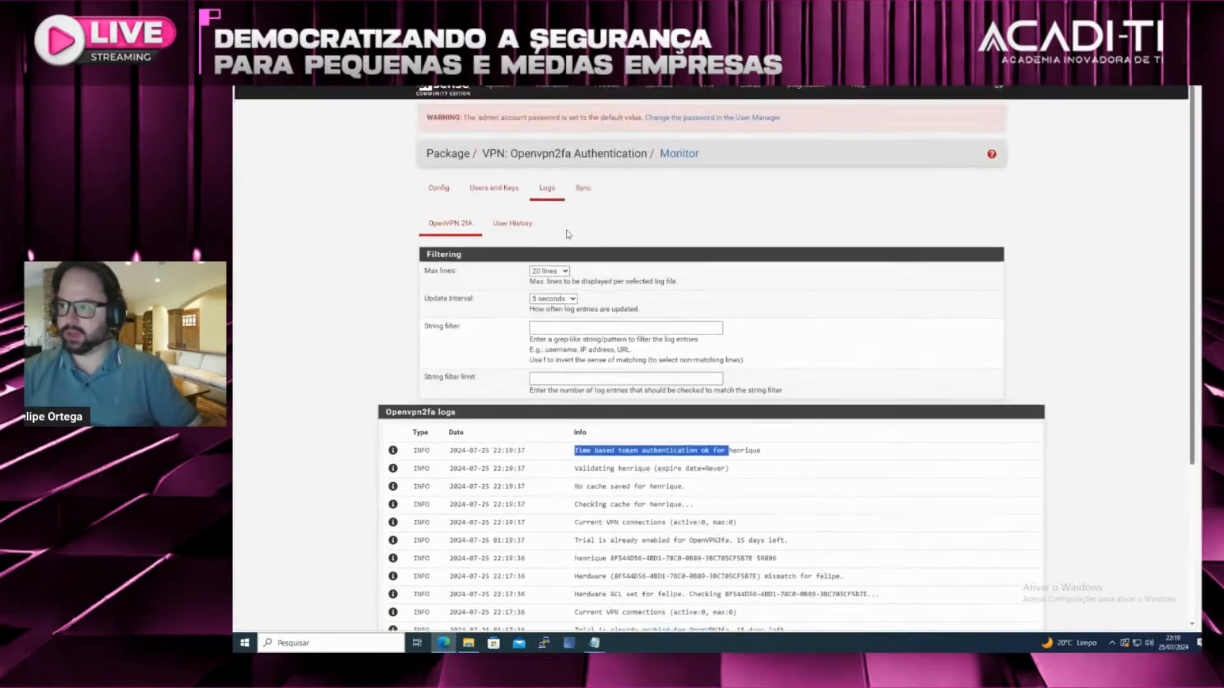
Check the authentication type of the latest login in the OpenVPN 2FA User History log
click(523, 224)
scroll(963, 413, down, 2)
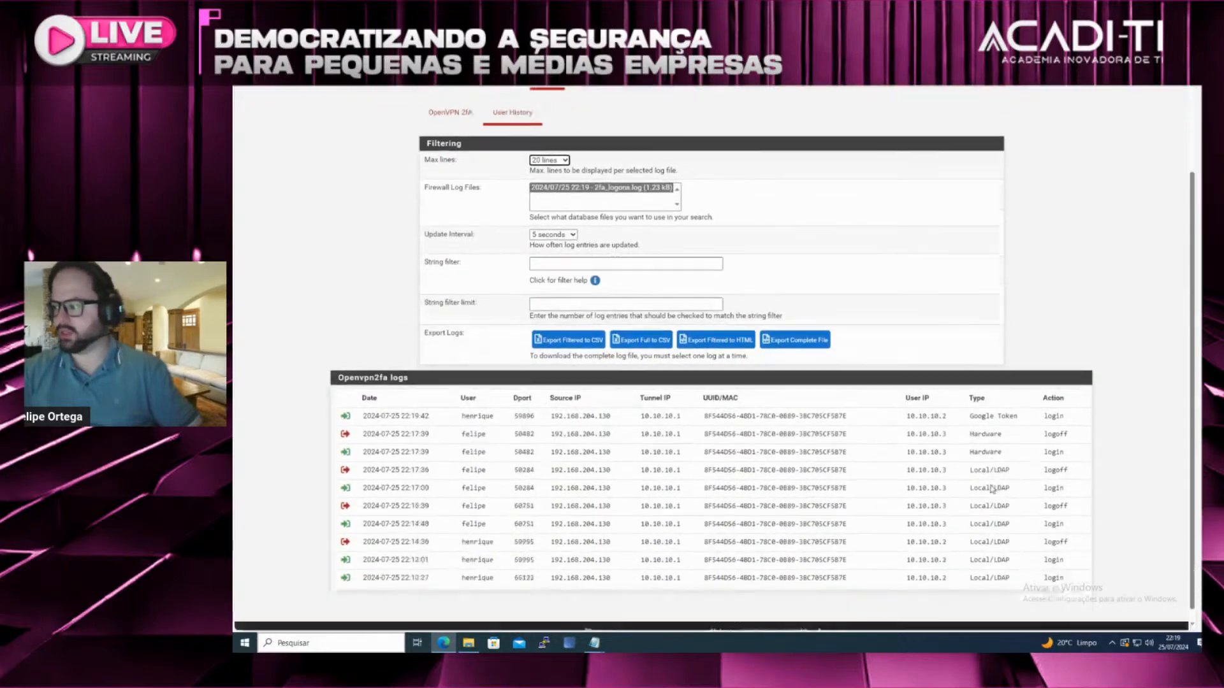
drag(968, 404, 1010, 406)
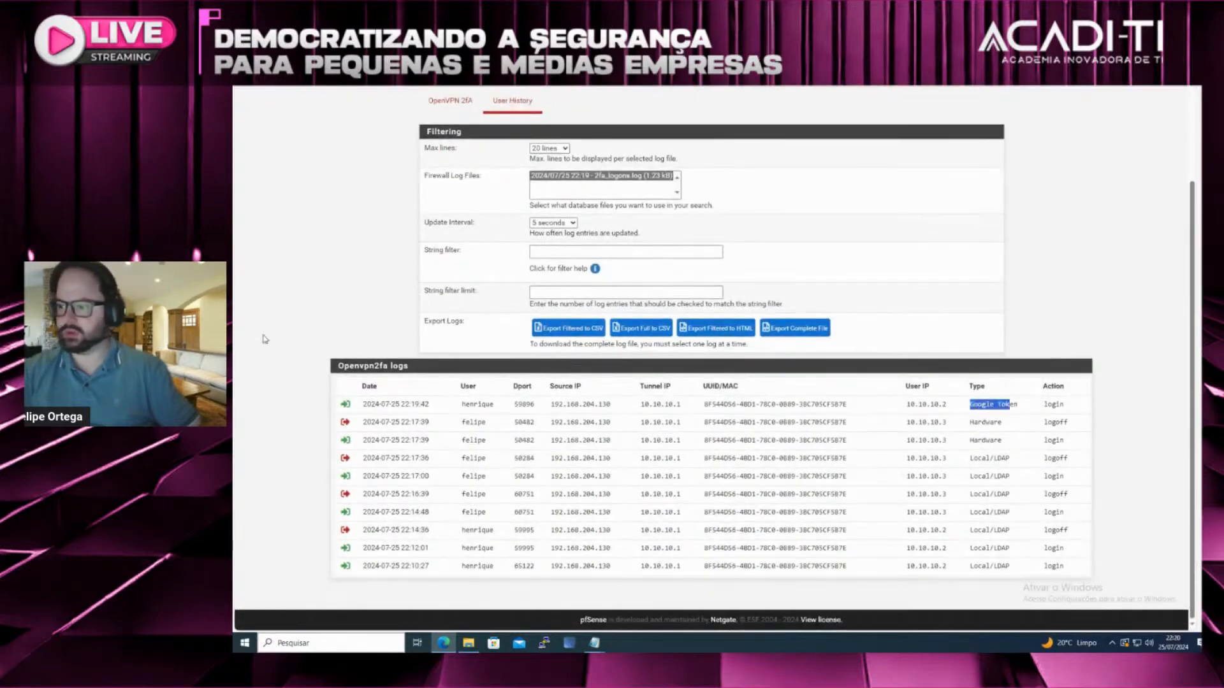
click(310, 308)
scroll(310, 308, up, 2)
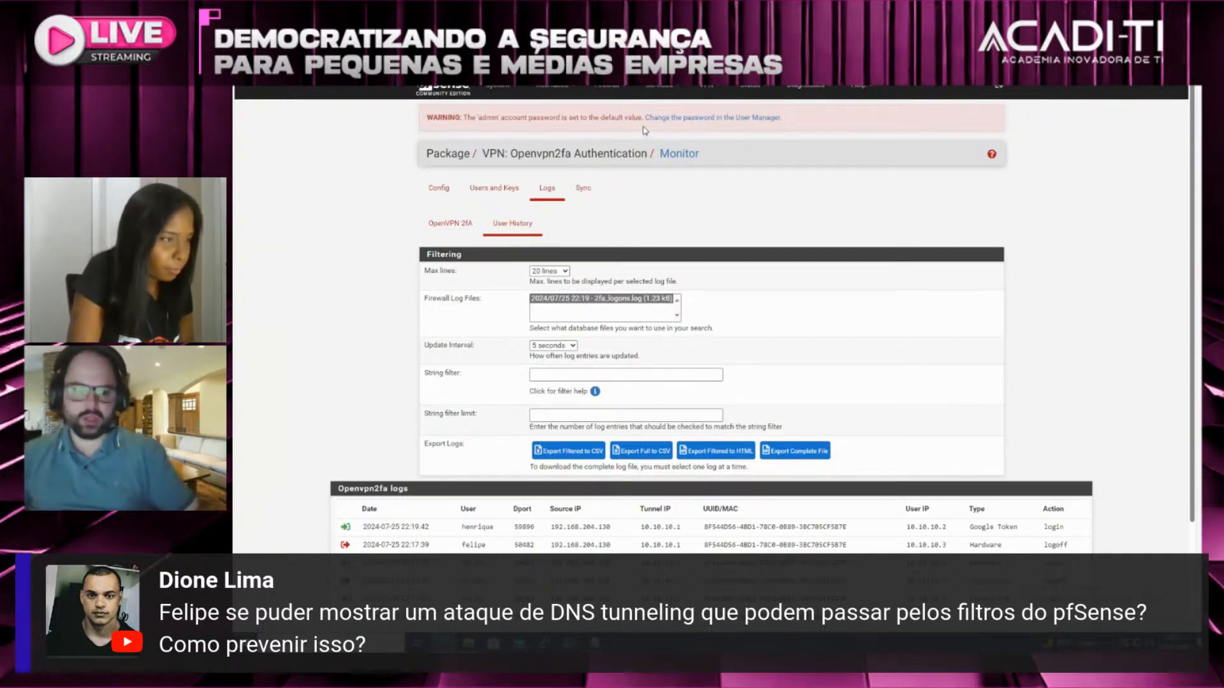
Display the firewall rules of the LAN interface to review its allowed sources and destinations
click(659, 87)
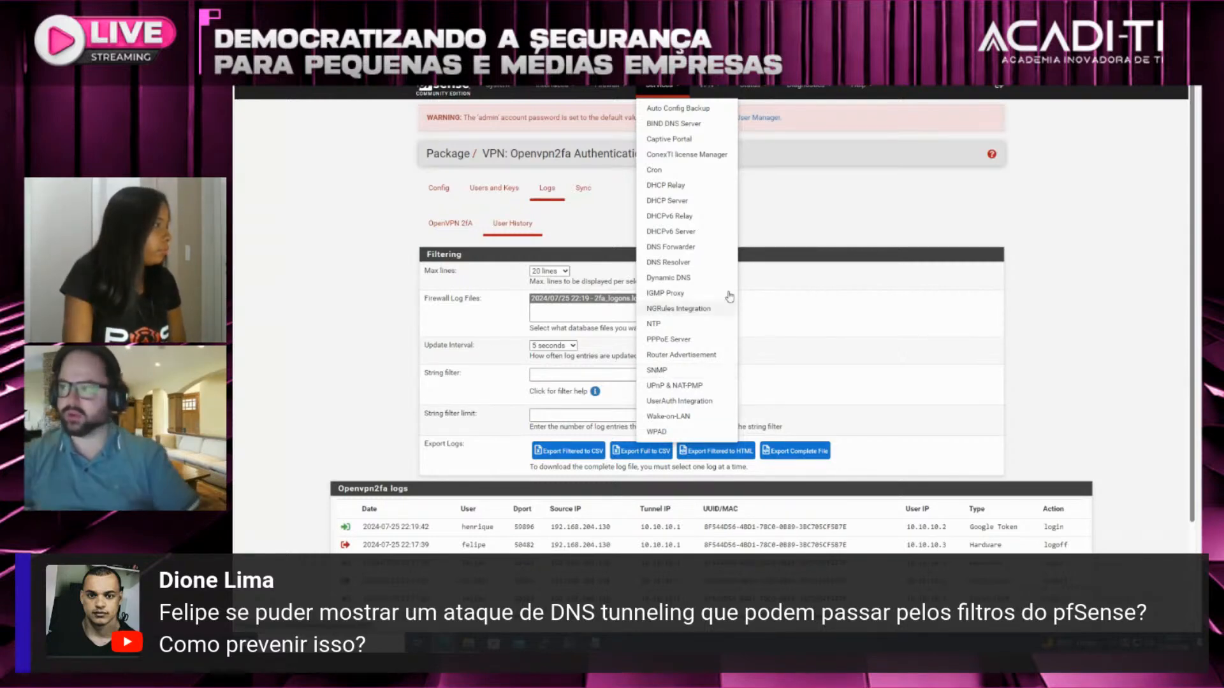
click(607, 85)
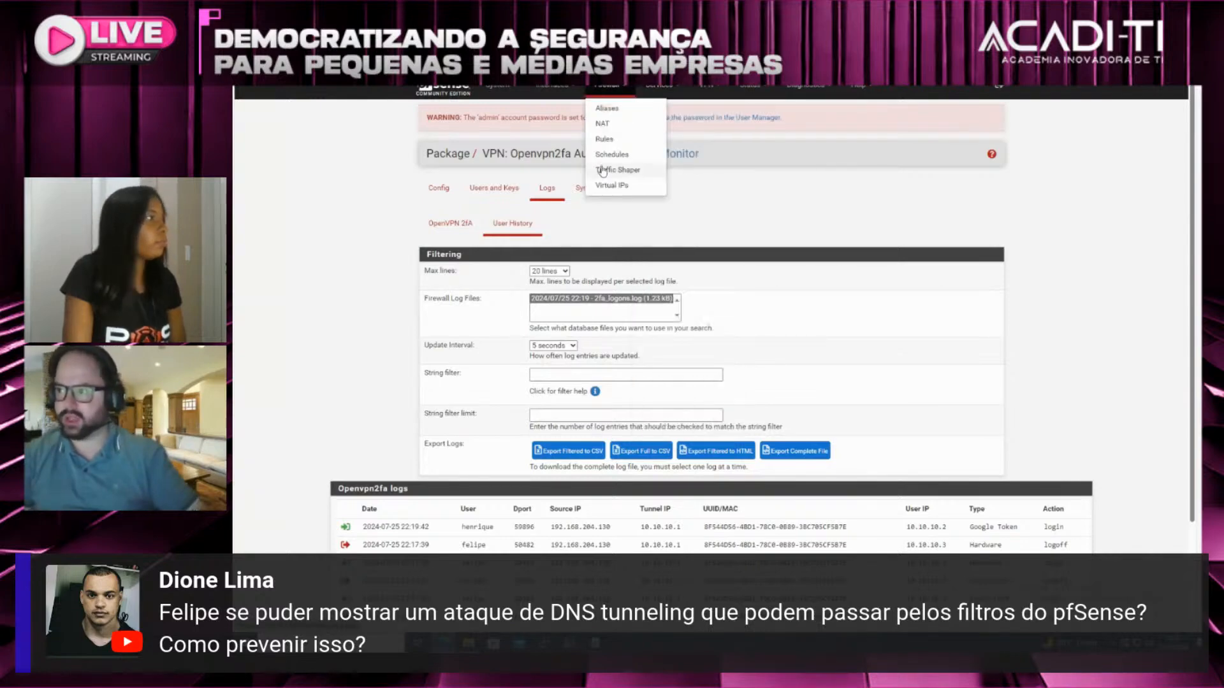
click(603, 139)
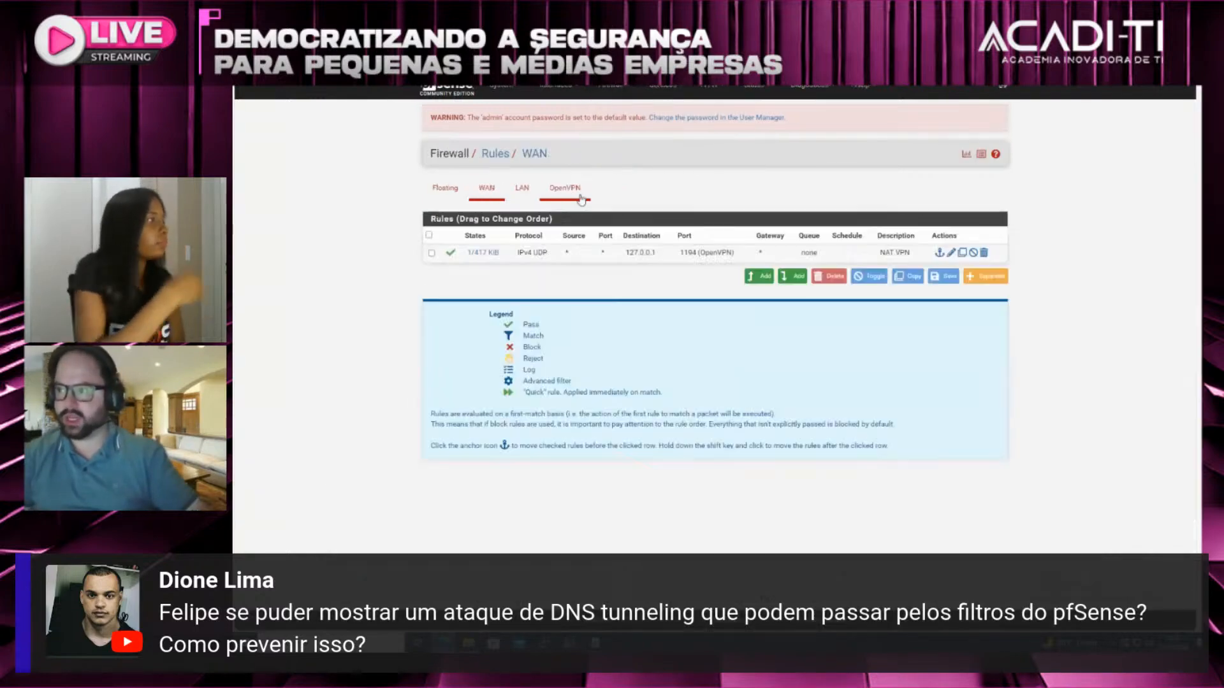
click(534, 193)
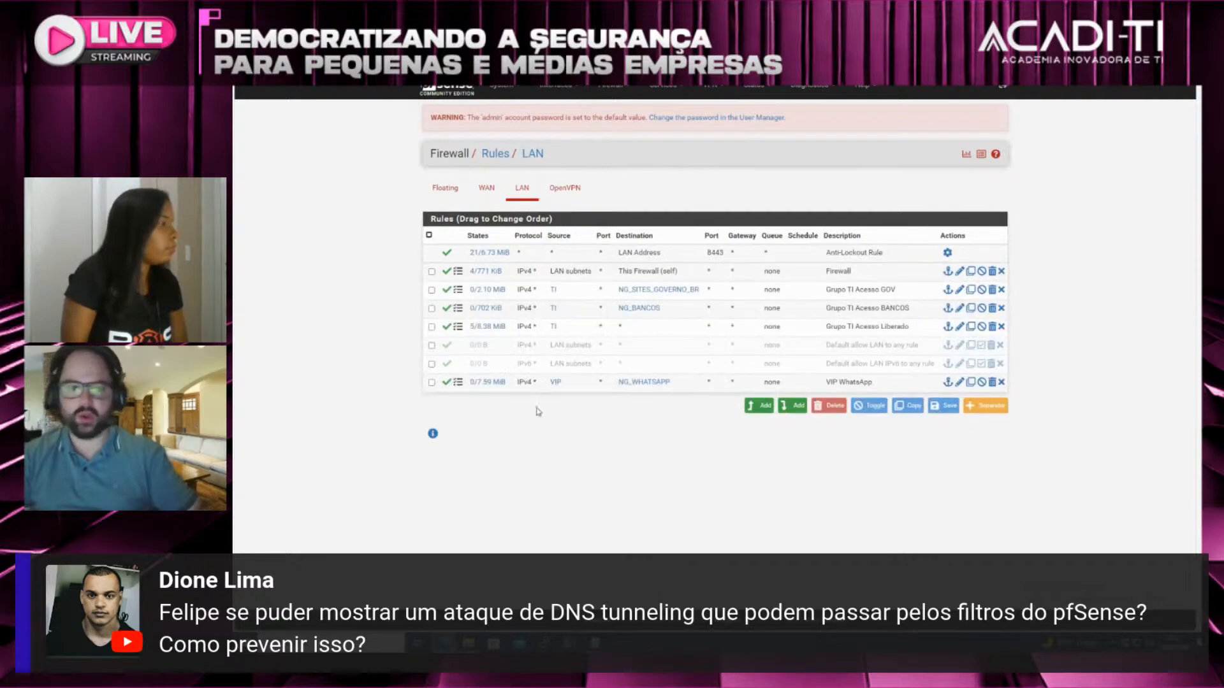